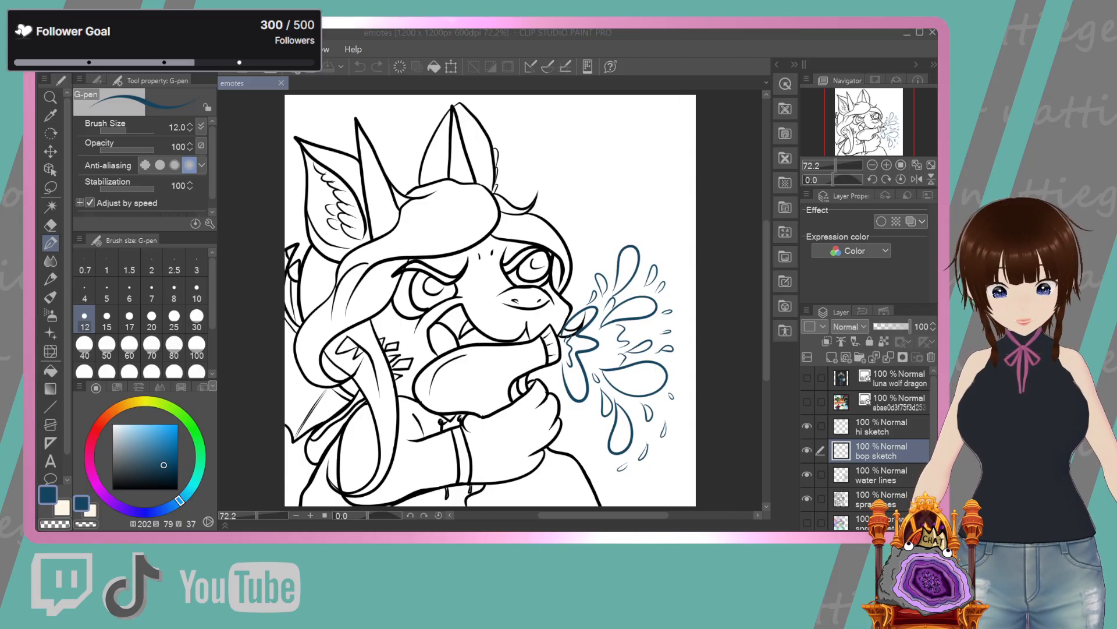
# Hide the water lines layer and the line layer beneath it, and pencil-sketch a diagonal baseball bat on the bop sketch layer
pyautogui.click(807, 496)
pyautogui.click(807, 475)
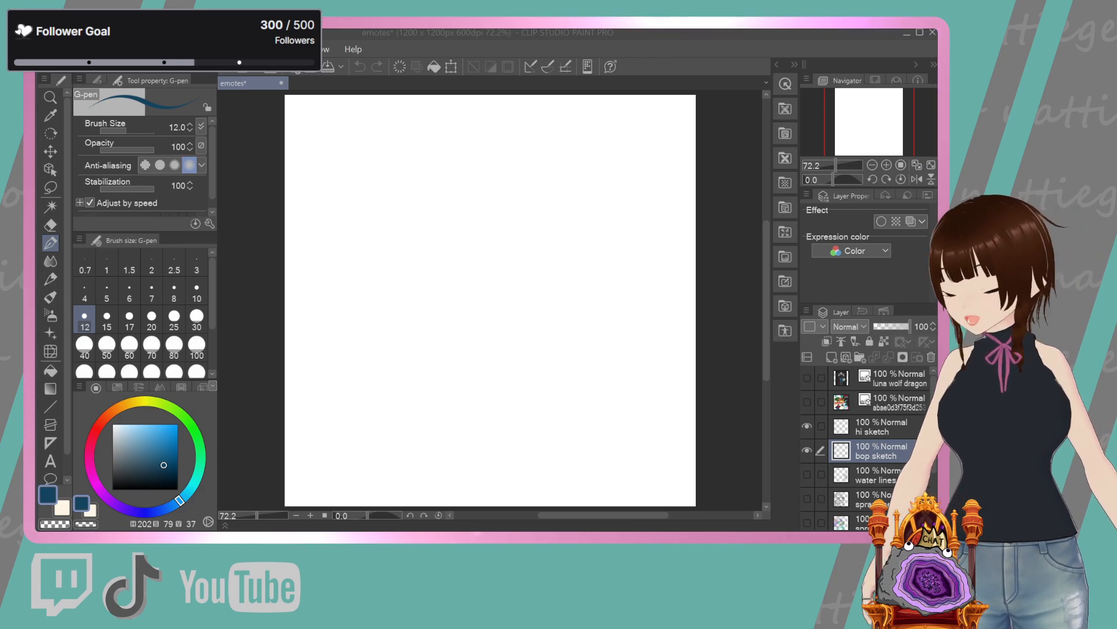
pyautogui.click(51, 278)
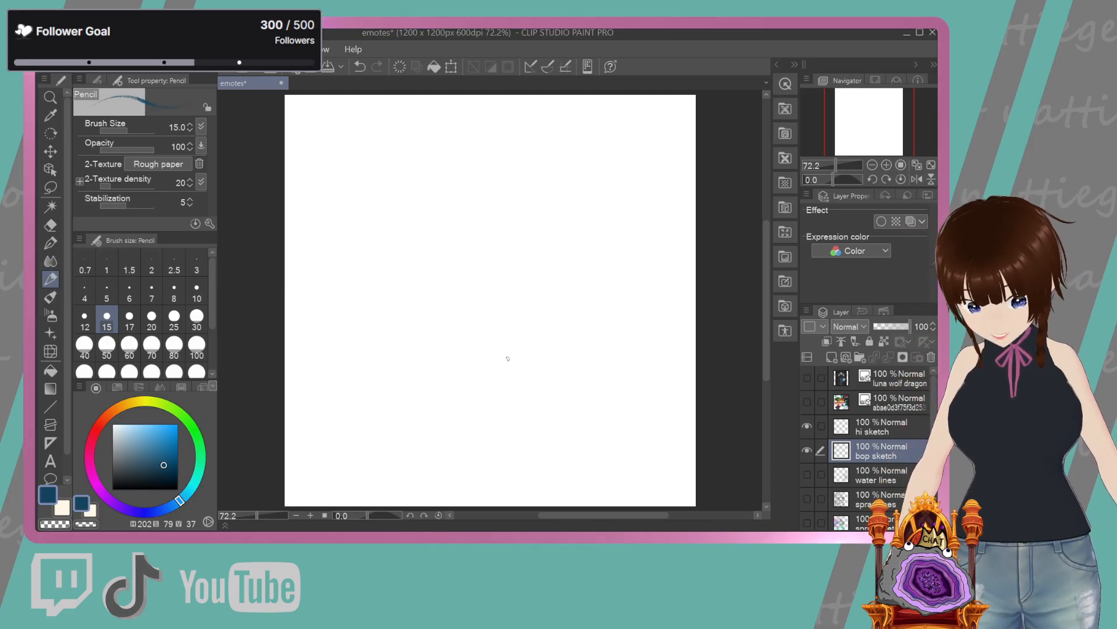
pyautogui.moveTo(493, 360)
pyautogui.mouseDown()
pyautogui.moveTo(518, 380)
pyautogui.moveTo(511, 348)
pyautogui.moveTo(511, 379)
pyautogui.moveTo(527, 365)
pyautogui.mouseUp()
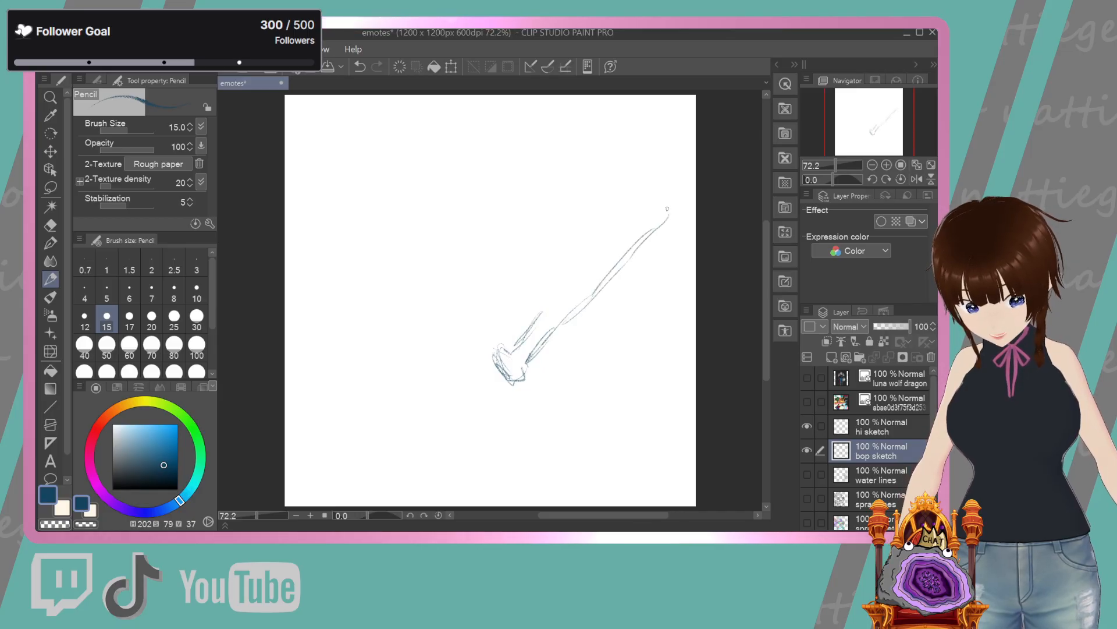
pyautogui.moveTo(627, 192); pyautogui.dragTo(506, 350)
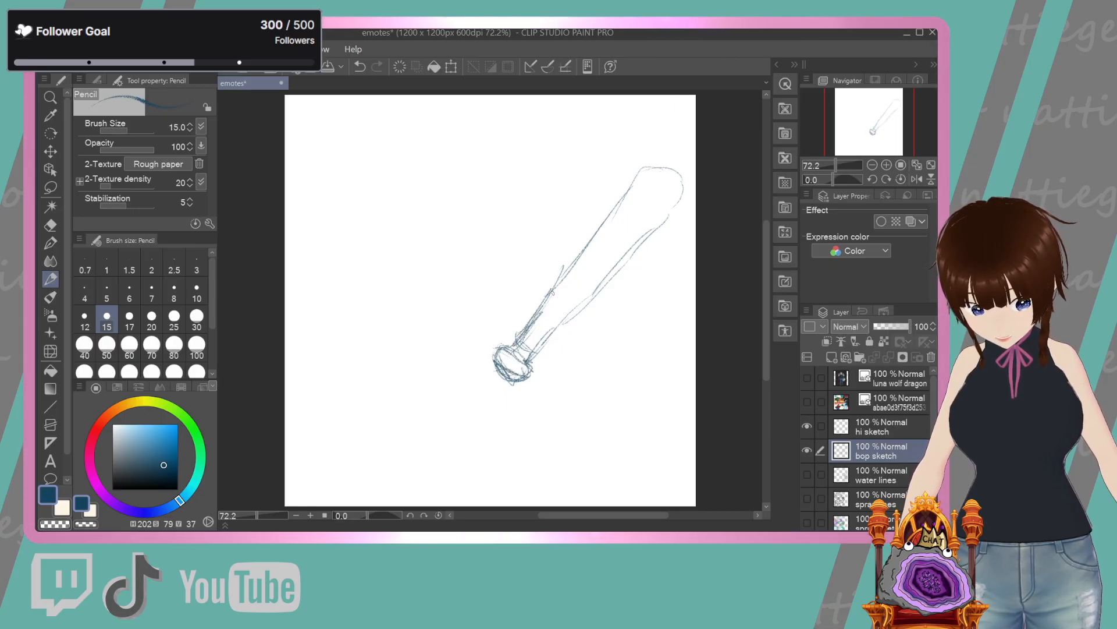
pyautogui.moveTo(637, 172)
pyautogui.mouseDown()
pyautogui.moveTo(684, 181)
pyautogui.moveTo(675, 185)
pyautogui.mouseUp()
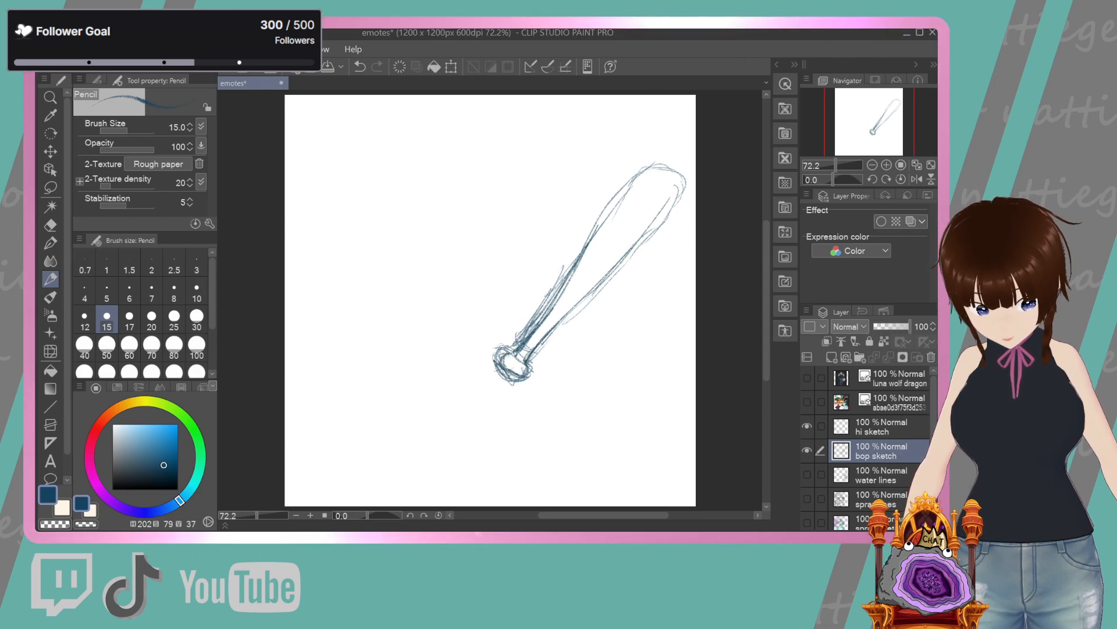
pyautogui.moveTo(576, 312); pyautogui.dragTo(626, 249)
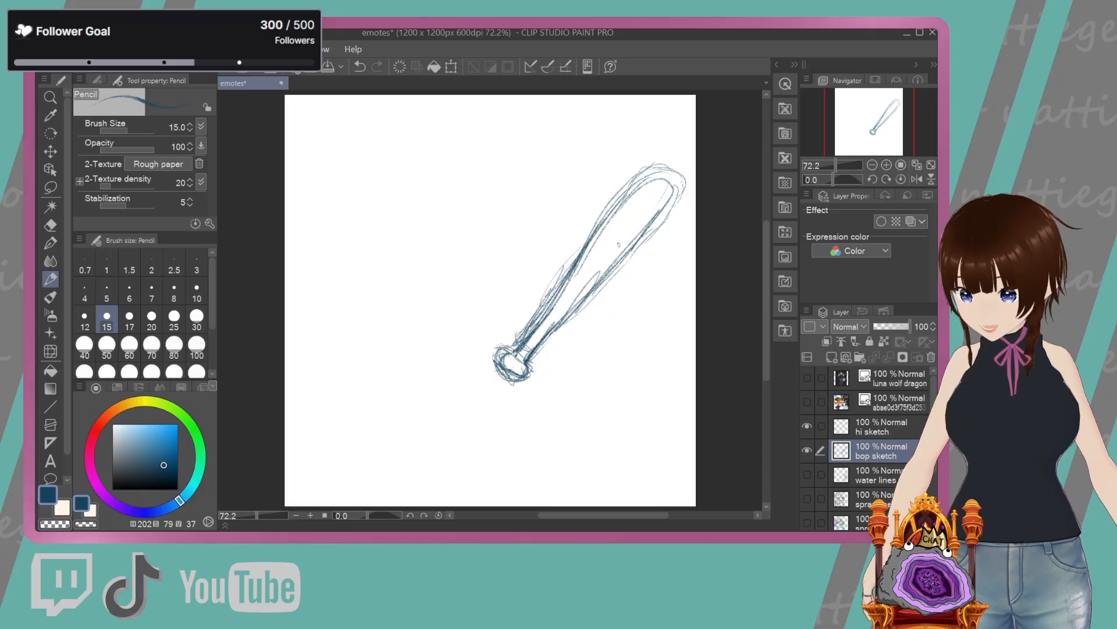
# Transform the bat sketch: enlarge it, rotate it slightly clockwise and reposition it with the knob near the canvas centre
pyautogui.click(455, 63)
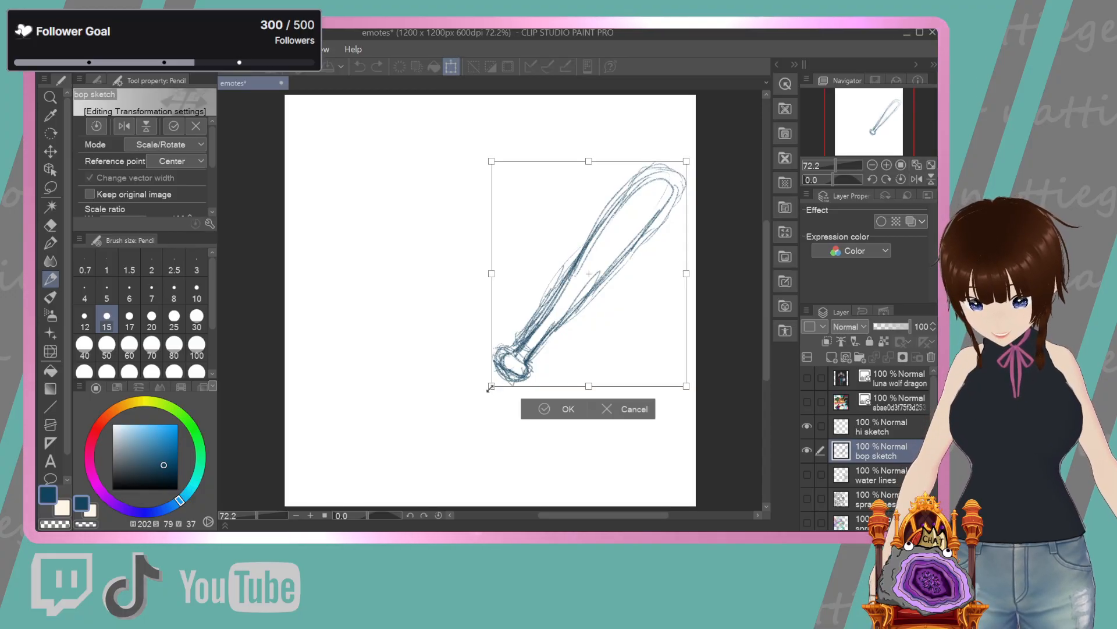
pyautogui.moveTo(486, 399)
pyautogui.mouseDown()
pyautogui.moveTo(439, 367)
pyautogui.moveTo(415, 300)
pyautogui.moveTo(429, 331)
pyautogui.mouseUp()
pyautogui.moveTo(575, 273); pyautogui.dragTo(445, 271)
pyautogui.moveTo(304, 343); pyautogui.dragTo(300, 348)
pyautogui.moveTo(460, 279)
pyautogui.mouseDown()
pyautogui.moveTo(415, 238)
pyautogui.moveTo(407, 250)
pyautogui.moveTo(435, 239)
pyautogui.mouseUp()
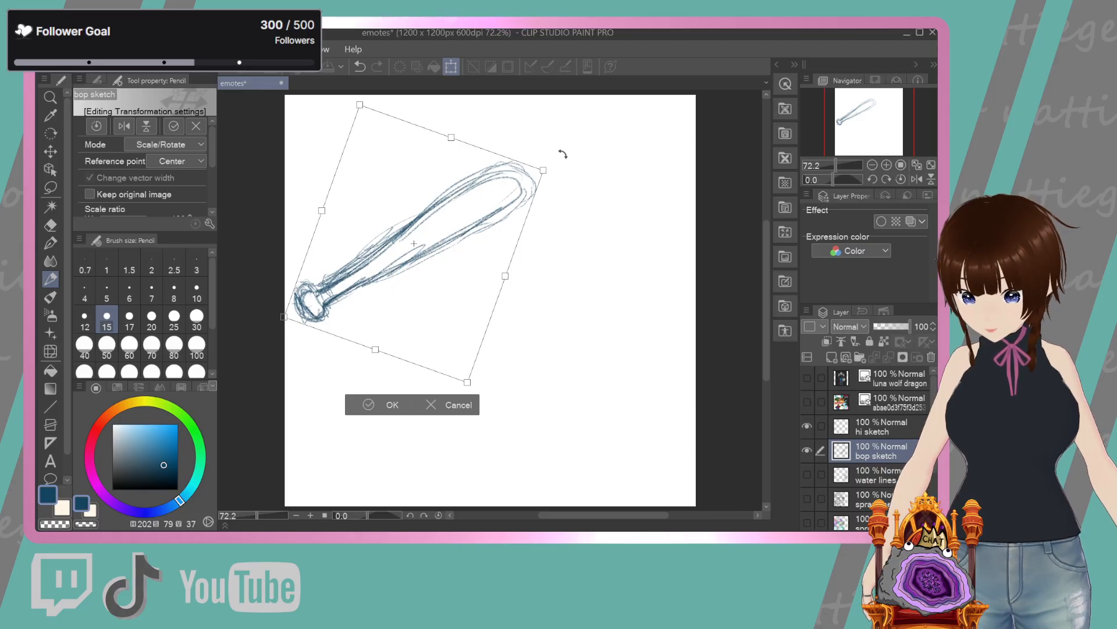
pyautogui.moveTo(415, 244); pyautogui.dragTo(462, 220)
pyautogui.moveTo(297, 307); pyautogui.dragTo(293, 311)
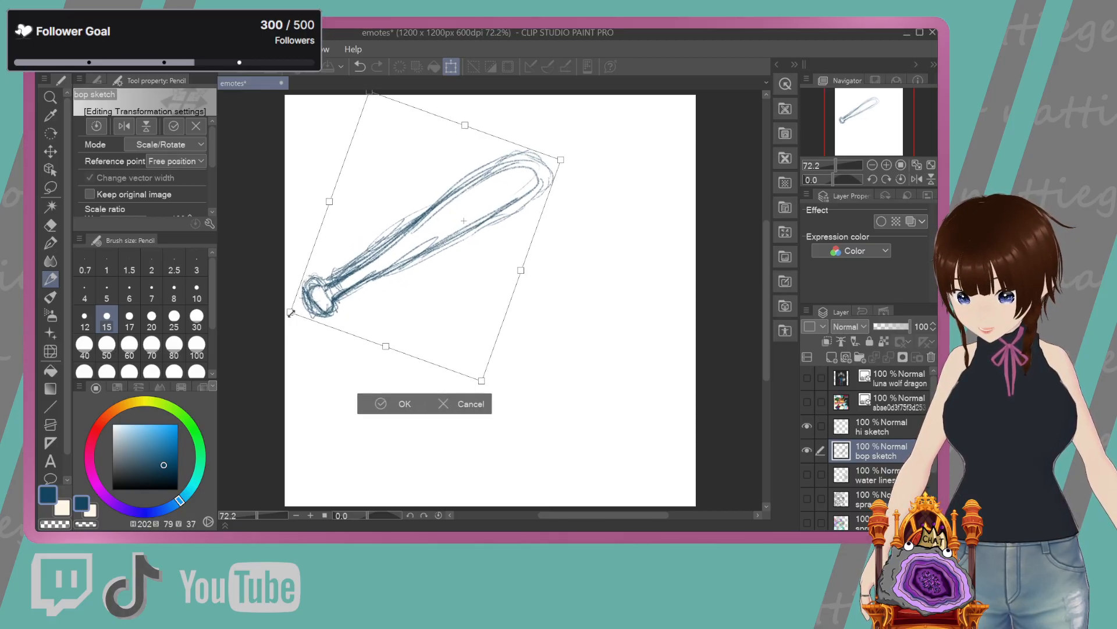
pyautogui.moveTo(559, 160)
pyautogui.mouseDown()
pyautogui.moveTo(589, 145)
pyautogui.moveTo(596, 125)
pyautogui.moveTo(578, 156)
pyautogui.moveTo(596, 146)
pyautogui.mouseUp()
pyautogui.moveTo(425, 236)
pyautogui.mouseDown()
pyautogui.moveTo(468, 268)
pyautogui.moveTo(494, 268)
pyautogui.mouseUp()
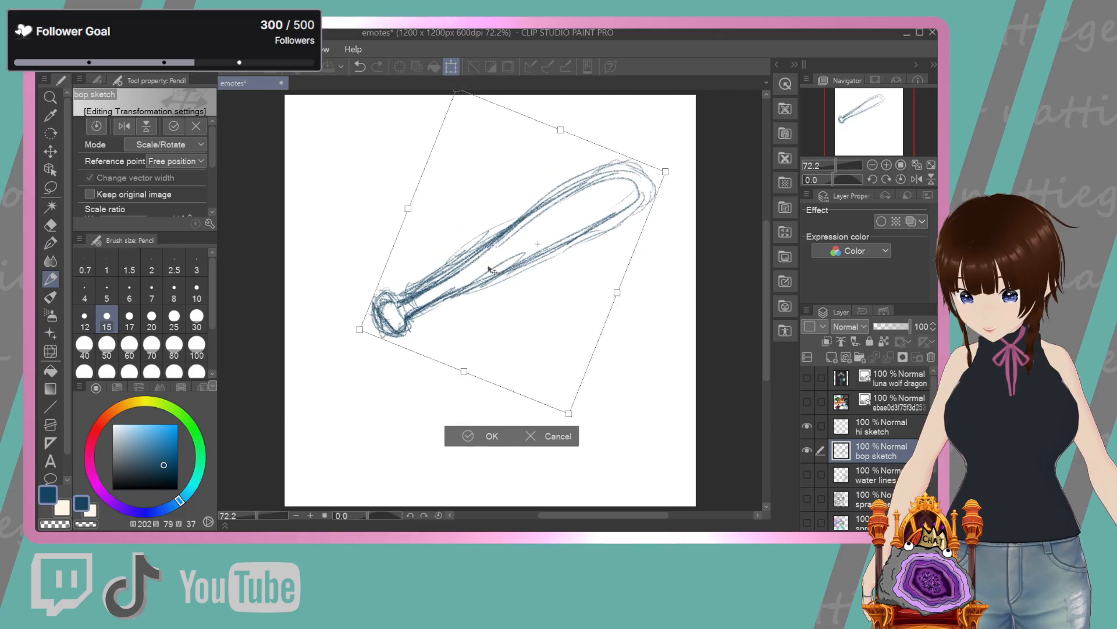
pyautogui.moveTo(344, 330); pyautogui.dragTo(355, 350)
pyautogui.moveTo(562, 213)
pyautogui.mouseDown()
pyautogui.moveTo(593, 256)
pyautogui.moveTo(588, 274)
pyautogui.moveTo(586, 259)
pyautogui.mouseUp()
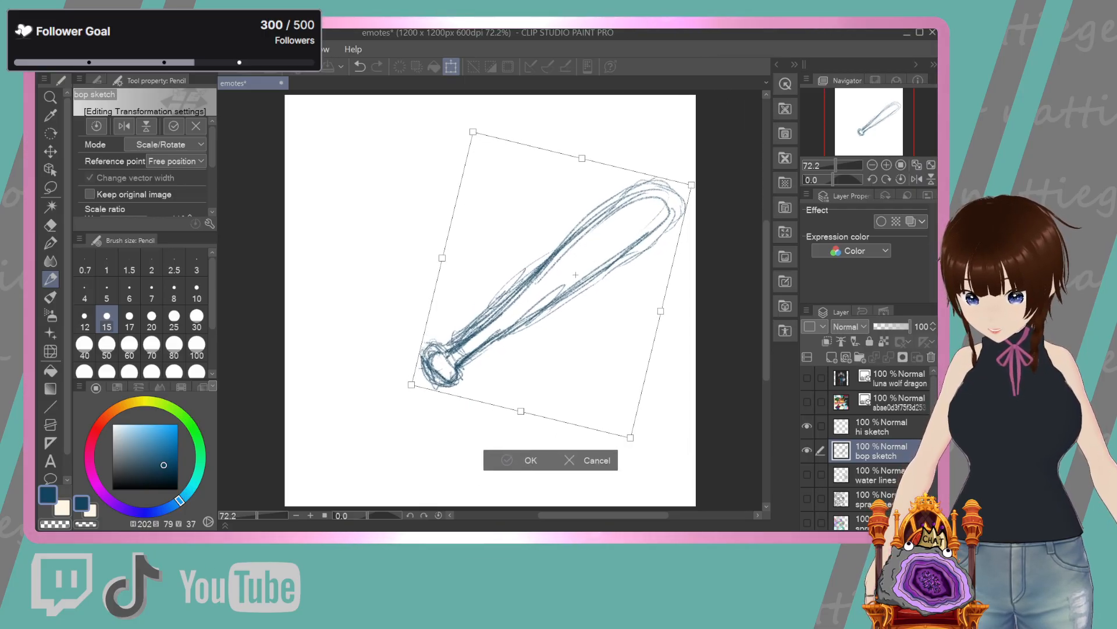
pyautogui.click(522, 459)
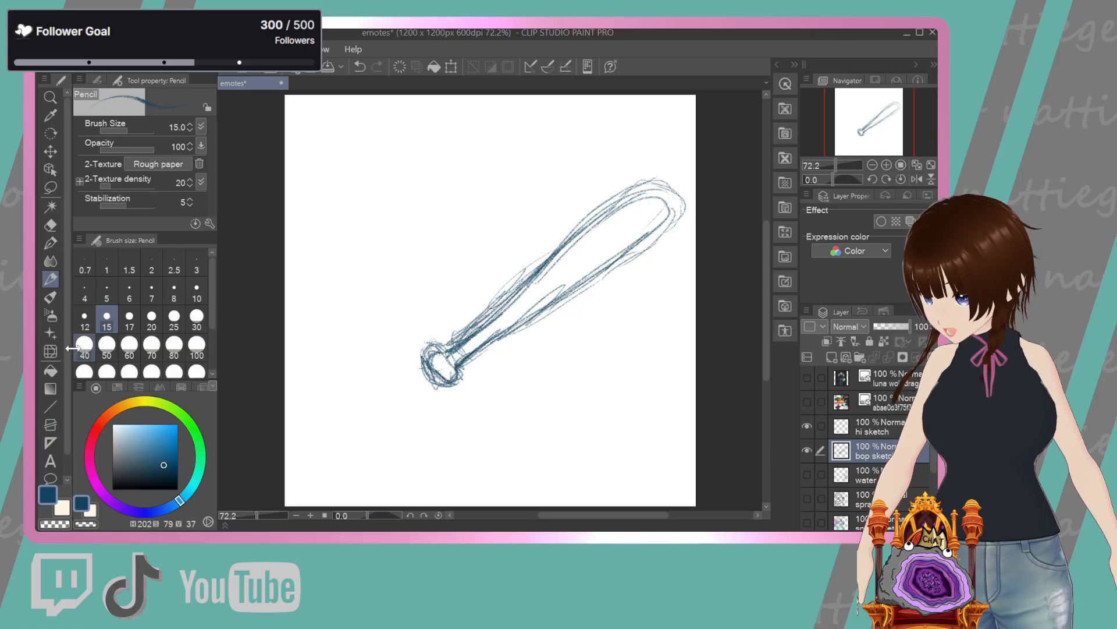
# Sketch a spiky impact burst in dark red along the underside of the bat, with smaller inner spikes
pyautogui.click(97, 428)
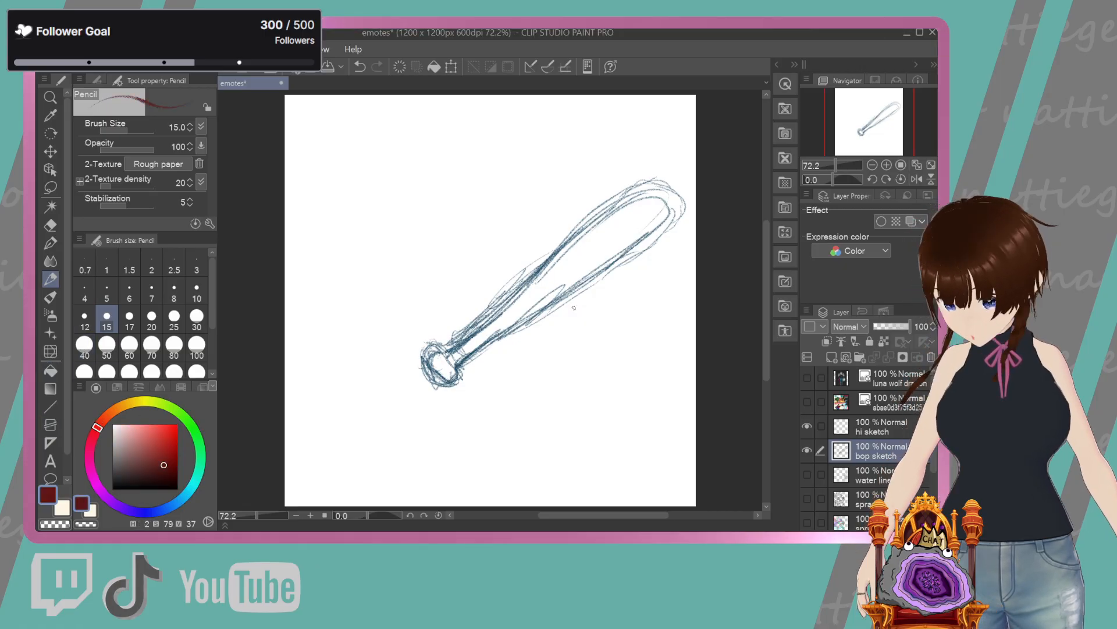
pyautogui.moveTo(545, 310); pyautogui.dragTo(494, 382)
pyautogui.moveTo(530, 344)
pyautogui.mouseDown()
pyautogui.moveTo(568, 430)
pyautogui.moveTo(579, 401)
pyautogui.moveTo(570, 425)
pyautogui.moveTo(644, 356)
pyautogui.moveTo(644, 378)
pyautogui.moveTo(618, 315)
pyautogui.moveTo(654, 326)
pyautogui.mouseUp()
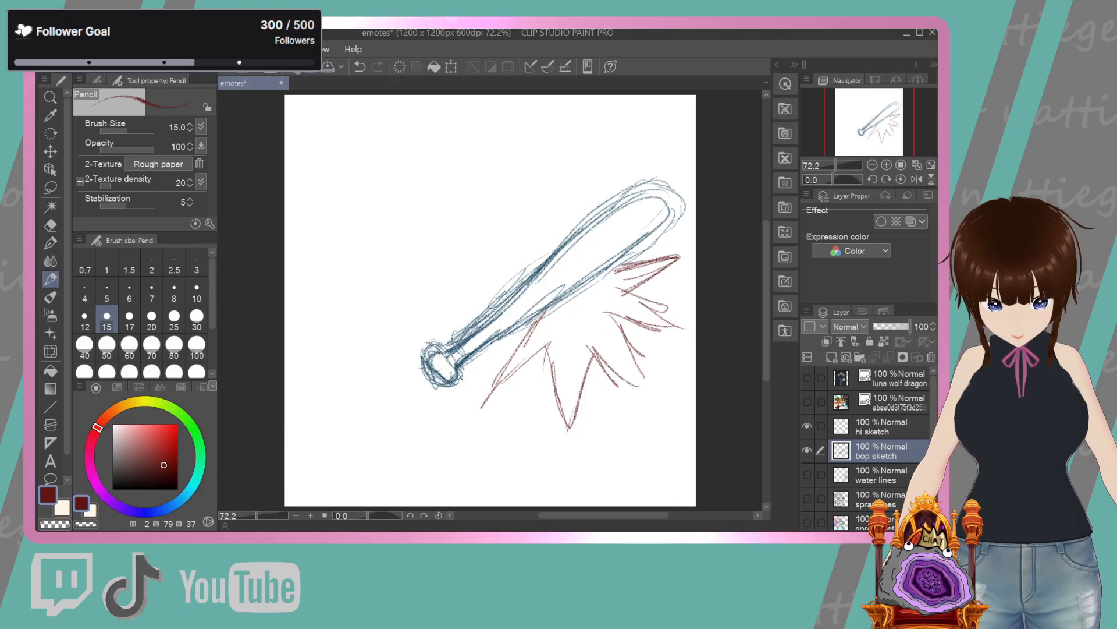
pyautogui.moveTo(610, 300)
pyautogui.mouseDown()
pyautogui.moveTo(605, 318)
pyautogui.moveTo(649, 384)
pyautogui.moveTo(579, 341)
pyautogui.moveTo(608, 365)
pyautogui.mouseUp()
pyautogui.moveTo(558, 319)
pyautogui.mouseDown()
pyautogui.moveTo(536, 336)
pyautogui.moveTo(567, 357)
pyautogui.moveTo(575, 319)
pyautogui.moveTo(596, 343)
pyautogui.mouseUp()
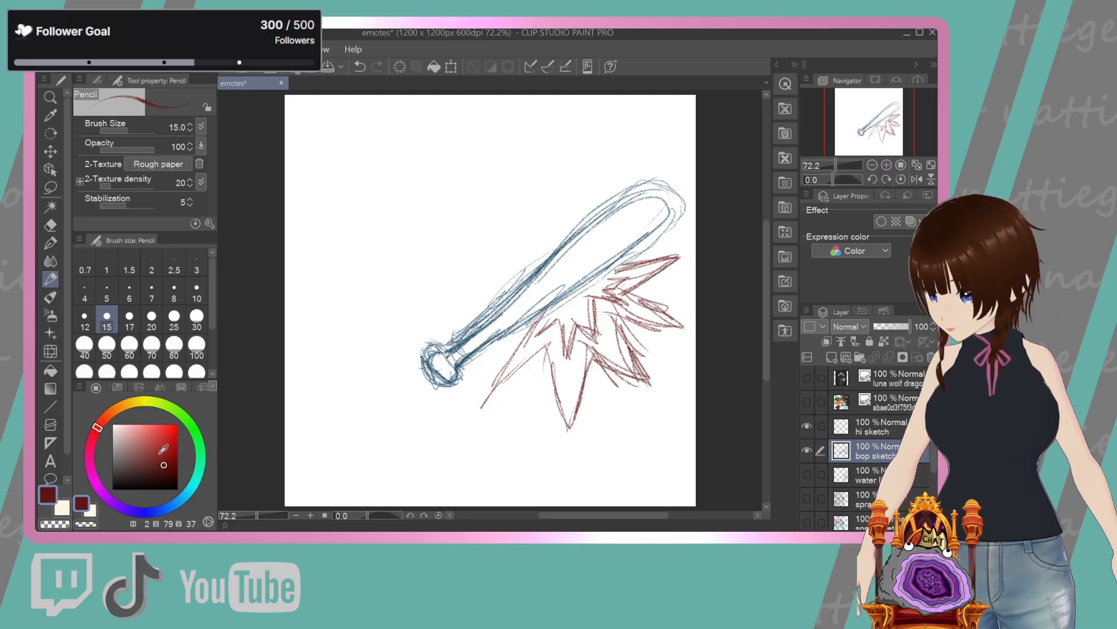
# Retrace the outer and inner spikes of the impact burst in bright saturated red
pyautogui.moveTo(533, 326); pyautogui.dragTo(480, 407)
pyautogui.moveTo(550, 344); pyautogui.dragTo(477, 412)
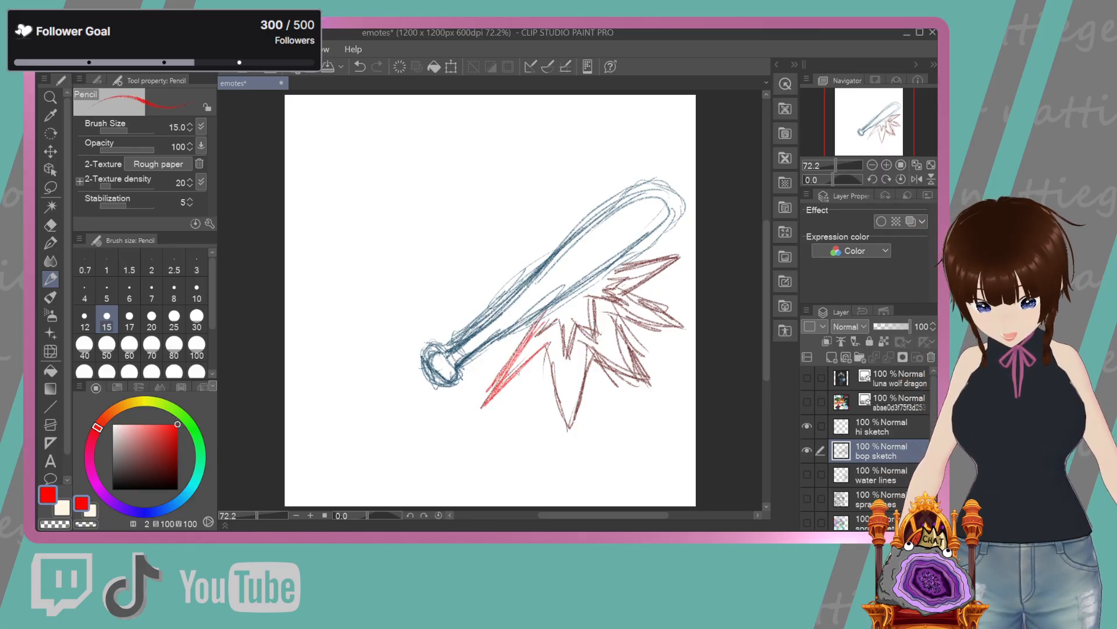
pyautogui.moveTo(550, 348)
pyautogui.mouseDown()
pyautogui.moveTo(572, 437)
pyautogui.moveTo(596, 354)
pyautogui.mouseUp()
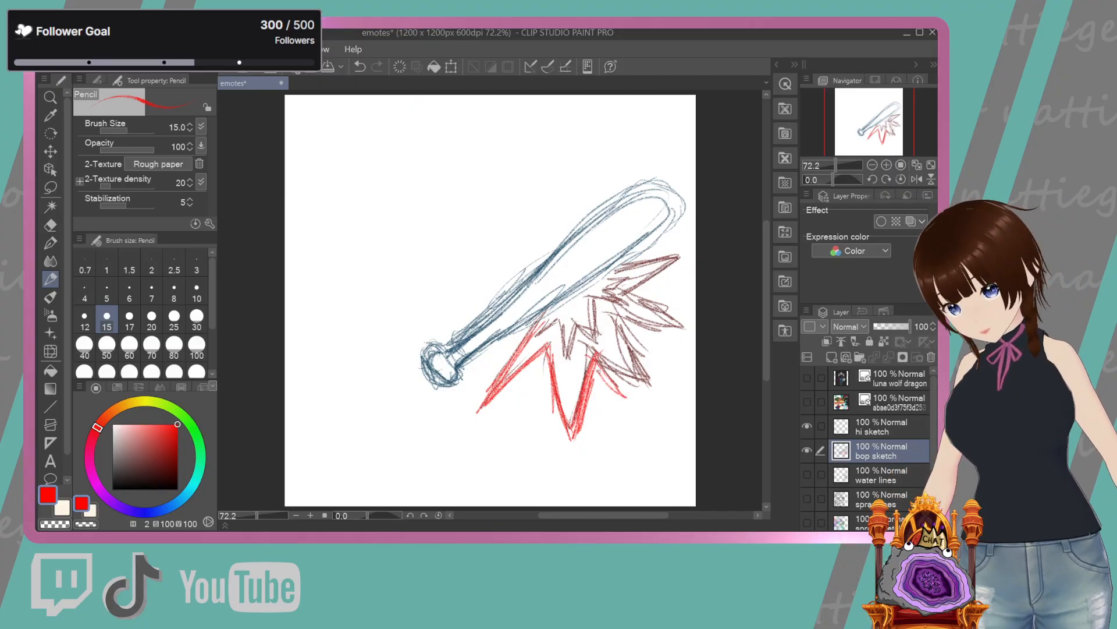
pyautogui.moveTo(627, 330); pyautogui.dragTo(653, 387)
pyautogui.moveTo(599, 358); pyautogui.dragTo(660, 402)
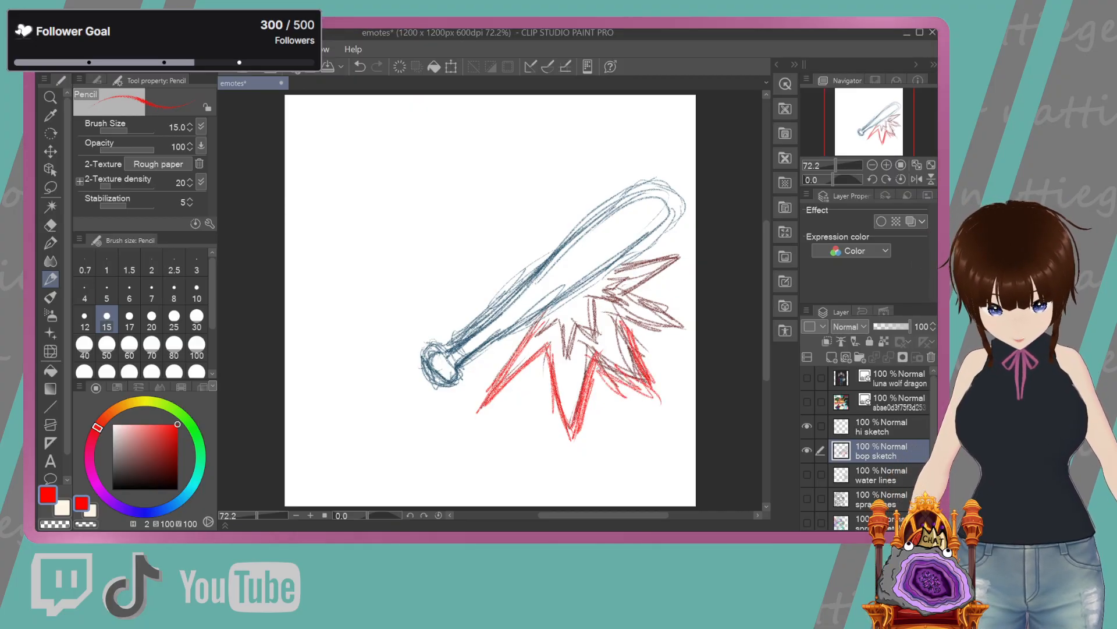
pyautogui.moveTo(622, 318); pyautogui.dragTo(682, 326)
pyautogui.moveTo(637, 289); pyautogui.dragTo(686, 323)
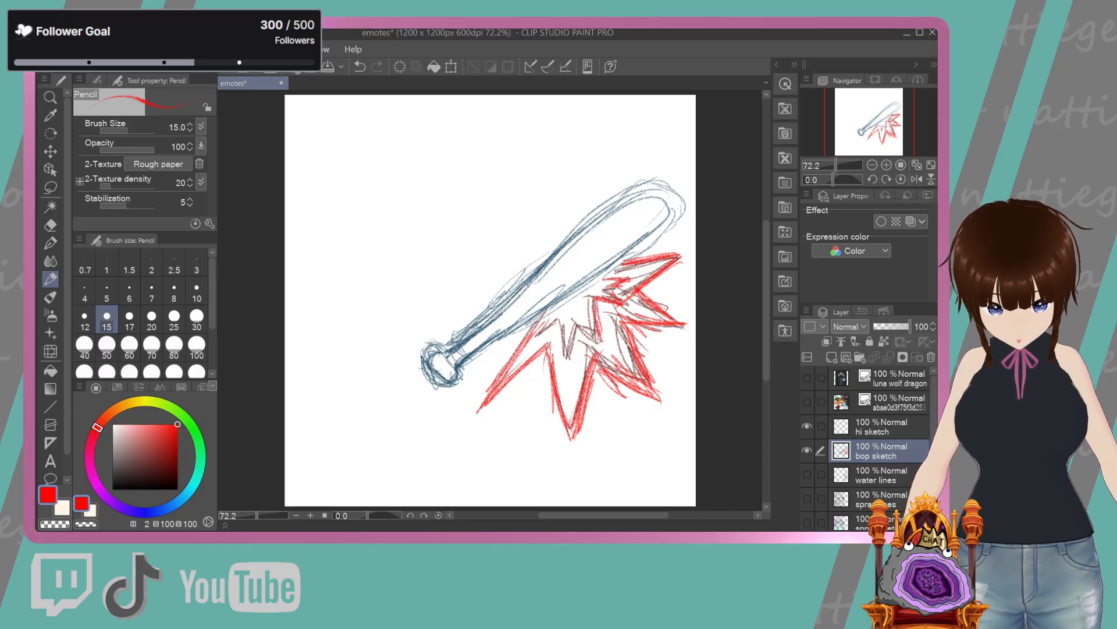
pyautogui.moveTo(571, 330); pyautogui.dragTo(569, 360)
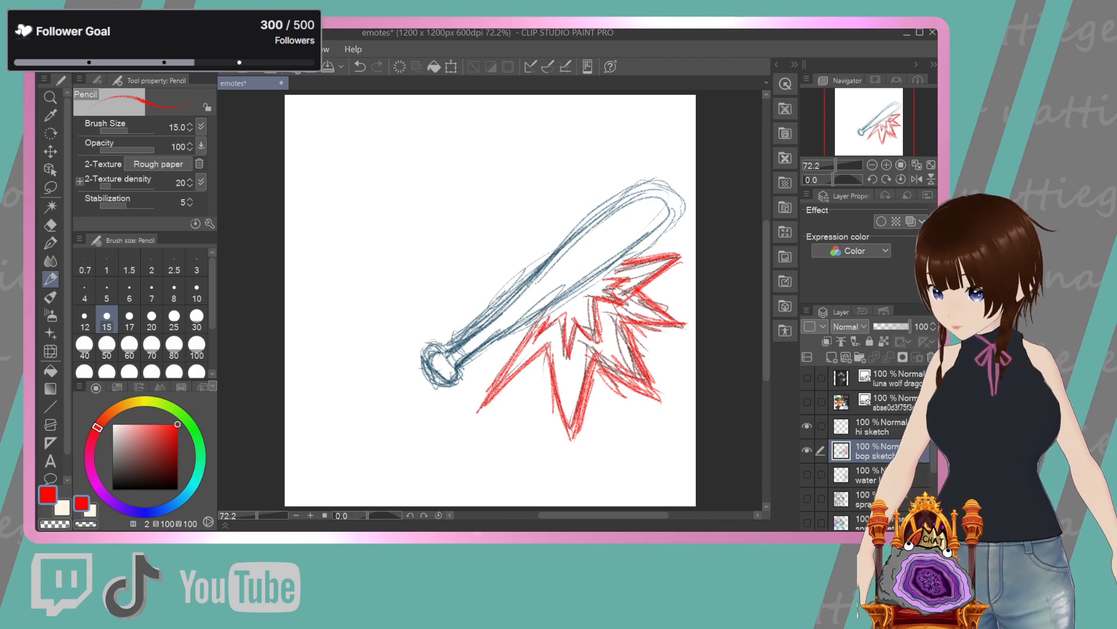
# Rough in the hand gripping the bat handle, the shoulder and elbow circles and the arm lines in bright blue
pyautogui.click(178, 495)
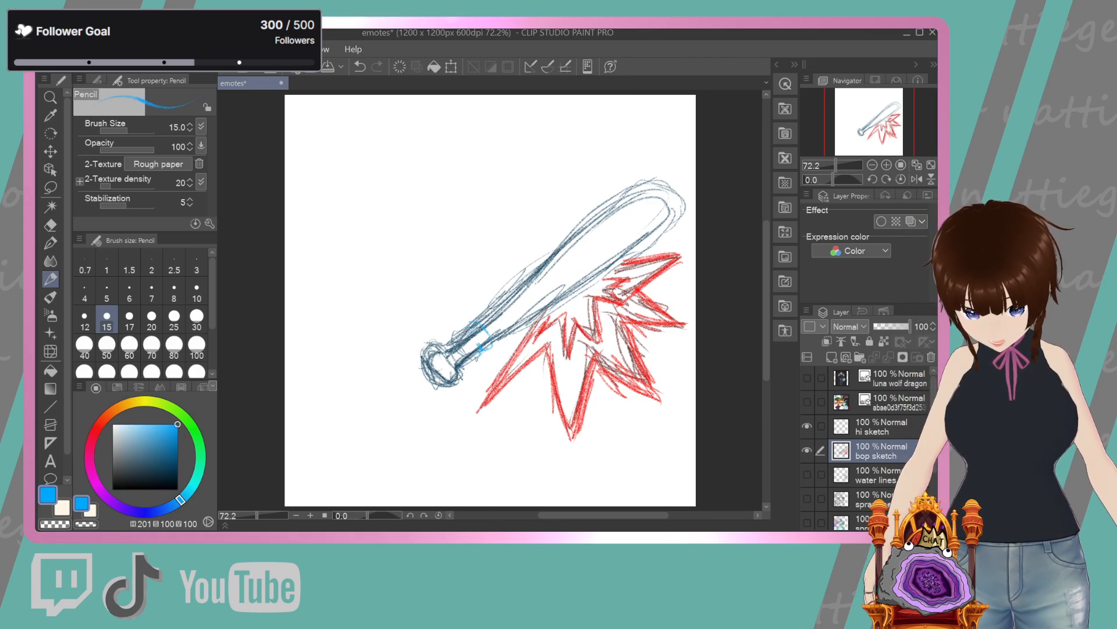
pyautogui.moveTo(476, 318)
pyautogui.mouseDown()
pyautogui.moveTo(493, 342)
pyautogui.moveTo(450, 344)
pyautogui.moveTo(479, 356)
pyautogui.moveTo(480, 338)
pyautogui.mouseUp()
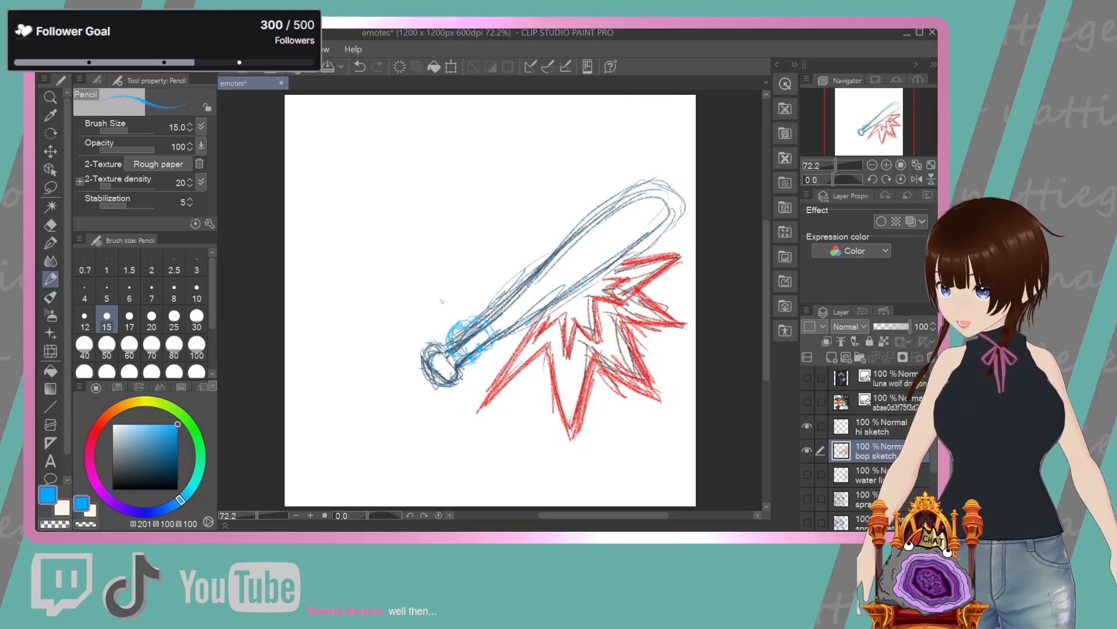
pyautogui.moveTo(466, 324)
pyautogui.mouseDown()
pyautogui.moveTo(378, 305)
pyautogui.moveTo(397, 320)
pyautogui.mouseUp()
pyautogui.moveTo(356, 287)
pyautogui.mouseDown()
pyautogui.moveTo(415, 337)
pyautogui.moveTo(442, 326)
pyautogui.moveTo(438, 334)
pyautogui.moveTo(359, 291)
pyautogui.mouseUp()
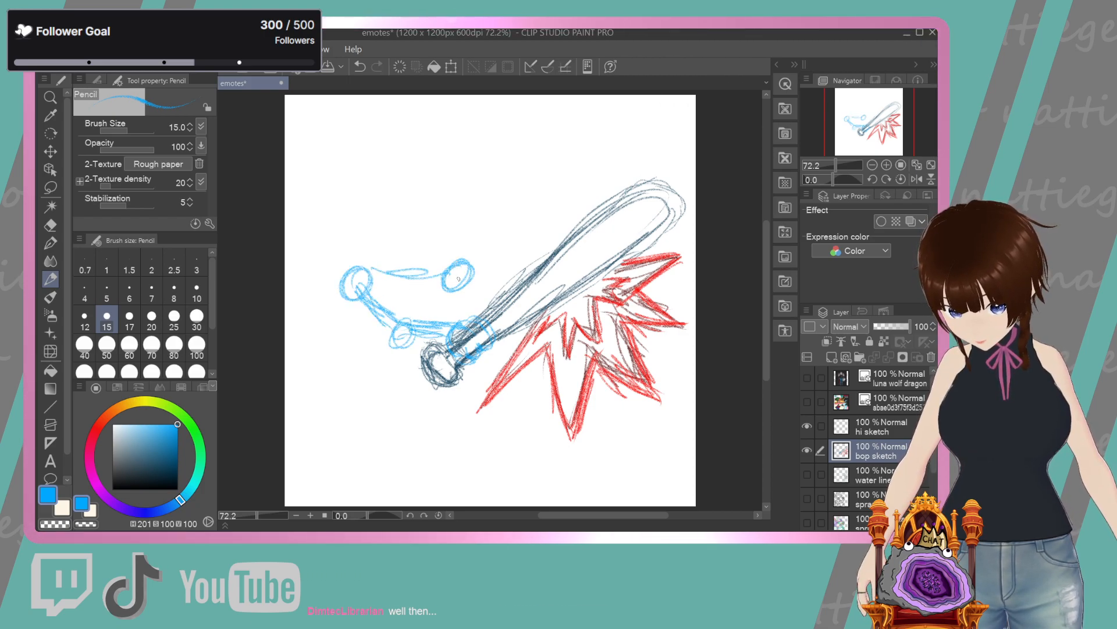
pyautogui.moveTo(464, 287); pyautogui.dragTo(457, 326)
# Add the spine, hip joints, upper leg lines and a large round head to the blue pose skeleton
pyautogui.moveTo(396, 272)
pyautogui.mouseDown()
pyautogui.moveTo(422, 270)
pyautogui.moveTo(396, 418)
pyautogui.moveTo(445, 425)
pyautogui.mouseUp()
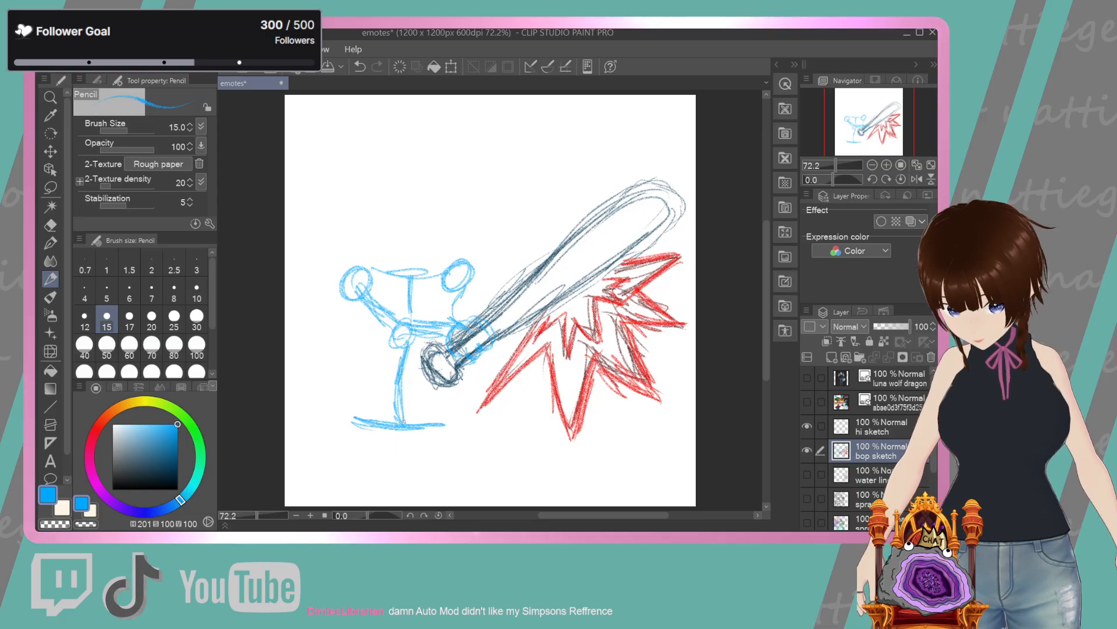
pyautogui.moveTo(358, 410); pyautogui.dragTo(352, 414)
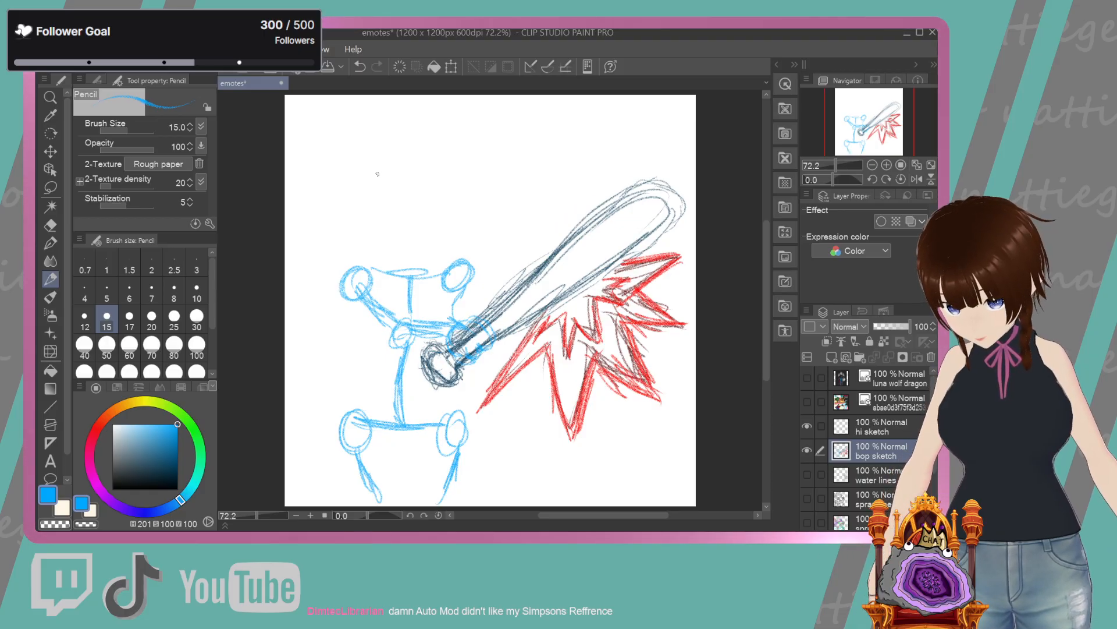
pyautogui.moveTo(422, 150); pyautogui.dragTo(467, 227)
pyautogui.moveTo(360, 199)
pyautogui.mouseDown()
pyautogui.moveTo(498, 198)
pyautogui.moveTo(477, 137)
pyautogui.mouseUp()
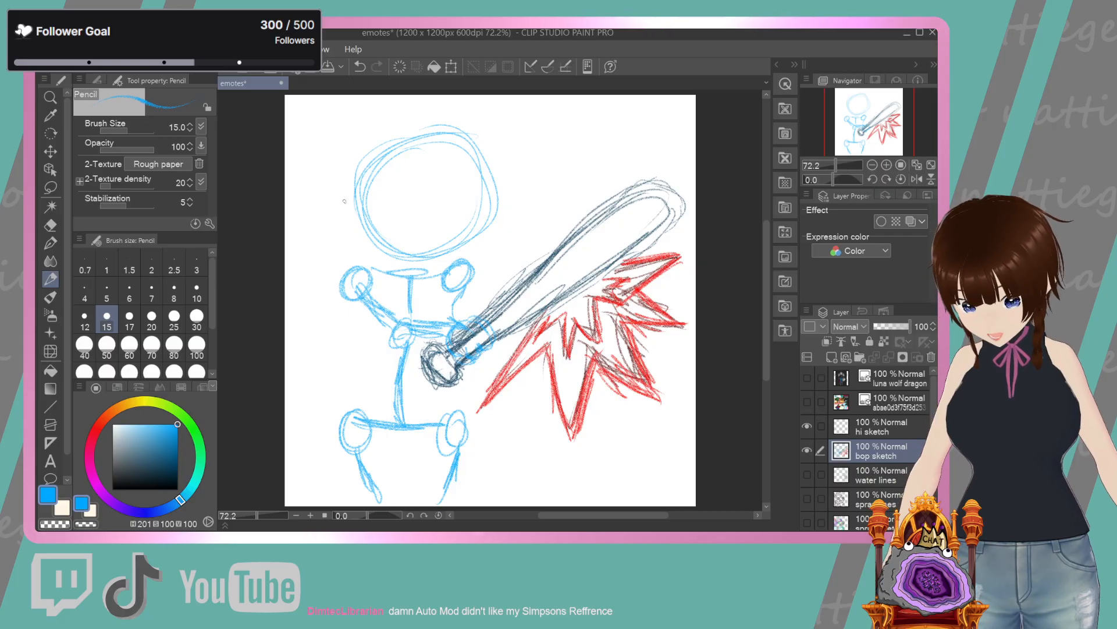
# Sketch a larger bright green circular outline around the blue head circle
pyautogui.click(198, 437)
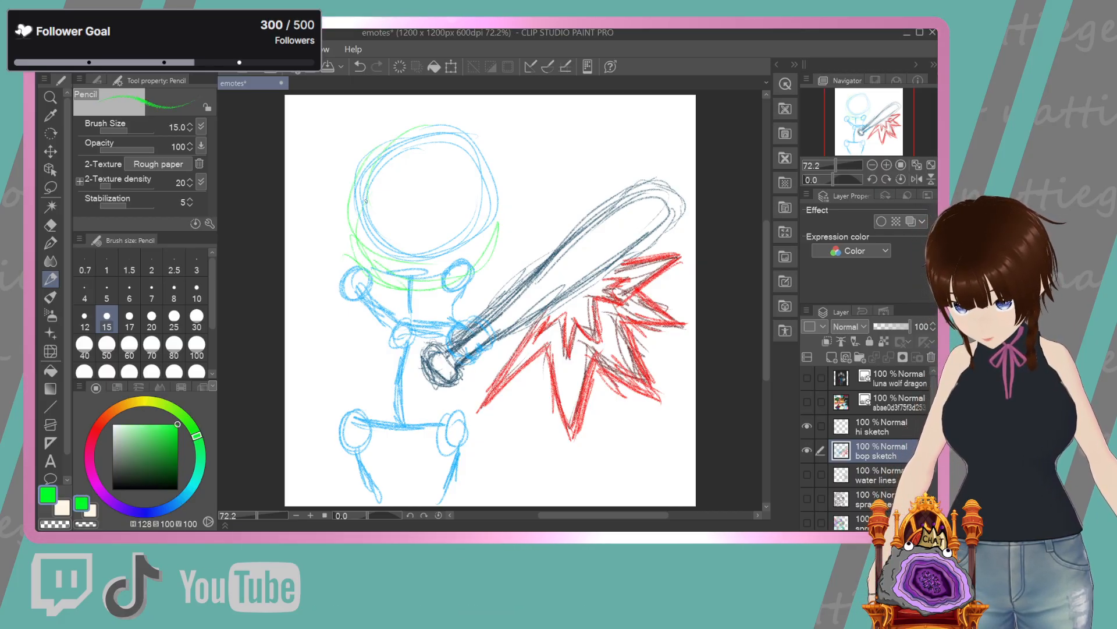
pyautogui.moveTo(480, 248)
pyautogui.mouseDown()
pyautogui.moveTo(403, 133)
pyautogui.moveTo(413, 257)
pyautogui.moveTo(333, 180)
pyautogui.moveTo(514, 227)
pyautogui.moveTo(508, 200)
pyautogui.moveTo(369, 129)
pyautogui.moveTo(512, 239)
pyautogui.moveTo(361, 126)
pyautogui.mouseUp()
pyautogui.moveTo(332, 175)
pyautogui.mouseDown()
pyautogui.moveTo(515, 233)
pyautogui.moveTo(349, 140)
pyautogui.moveTo(410, 282)
pyautogui.mouseUp()
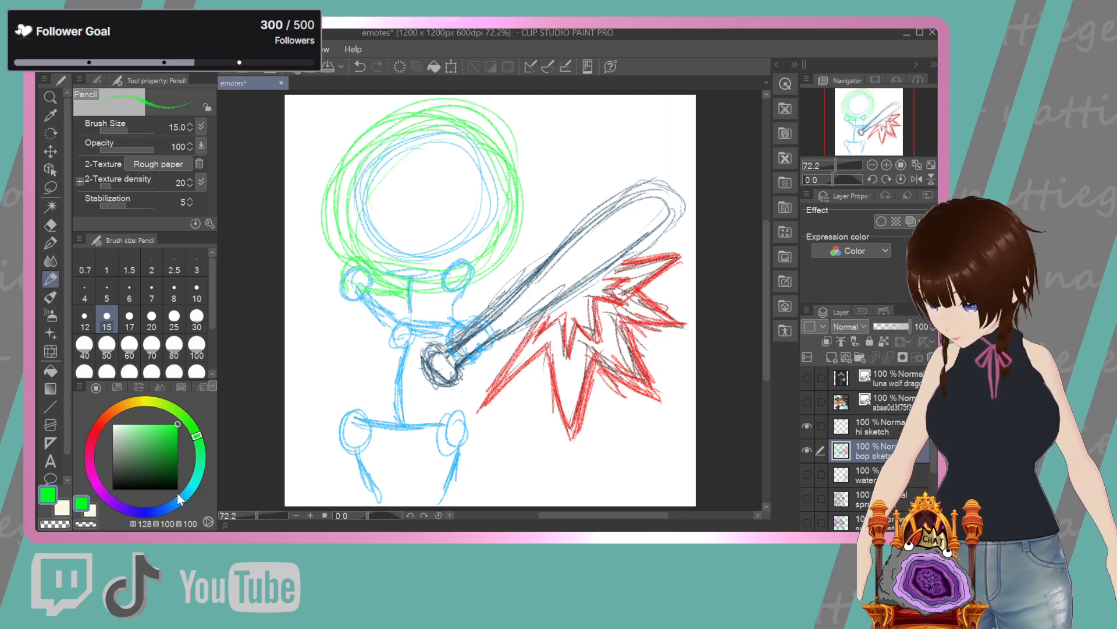
# Sketch the shoulder, the bent arm and the hand gripping the bat in red over the blue skeleton
pyautogui.click(181, 484)
pyautogui.click(99, 425)
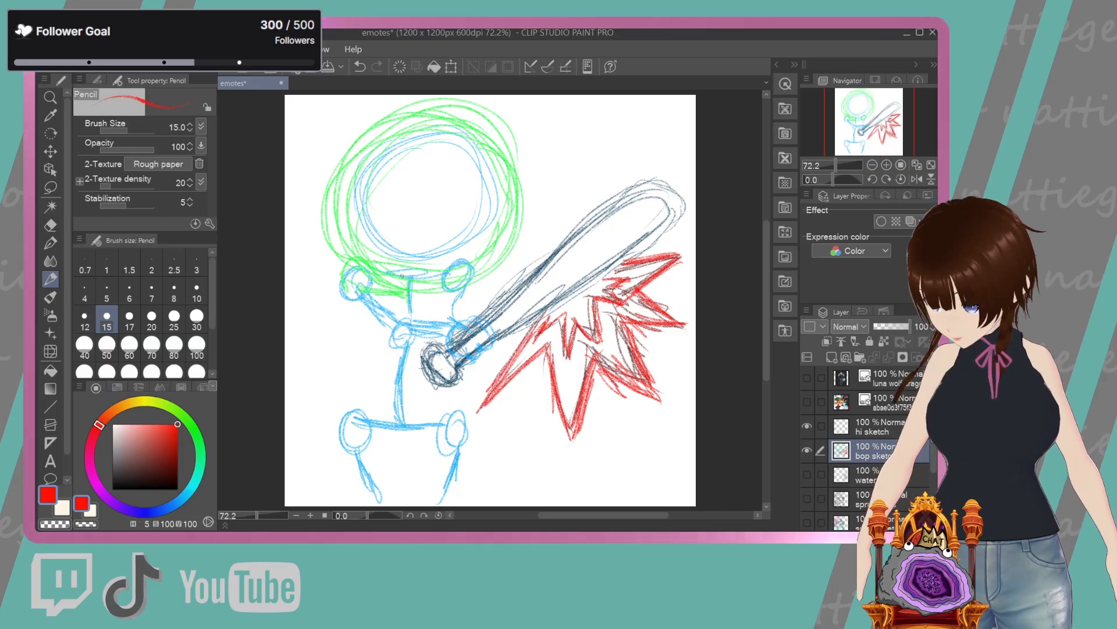
pyautogui.moveTo(344, 280)
pyautogui.mouseDown()
pyautogui.moveTo(382, 266)
pyautogui.moveTo(374, 282)
pyautogui.moveTo(330, 295)
pyautogui.moveTo(381, 263)
pyautogui.moveTo(371, 283)
pyautogui.moveTo(387, 261)
pyautogui.moveTo(337, 291)
pyautogui.moveTo(387, 344)
pyautogui.mouseUp()
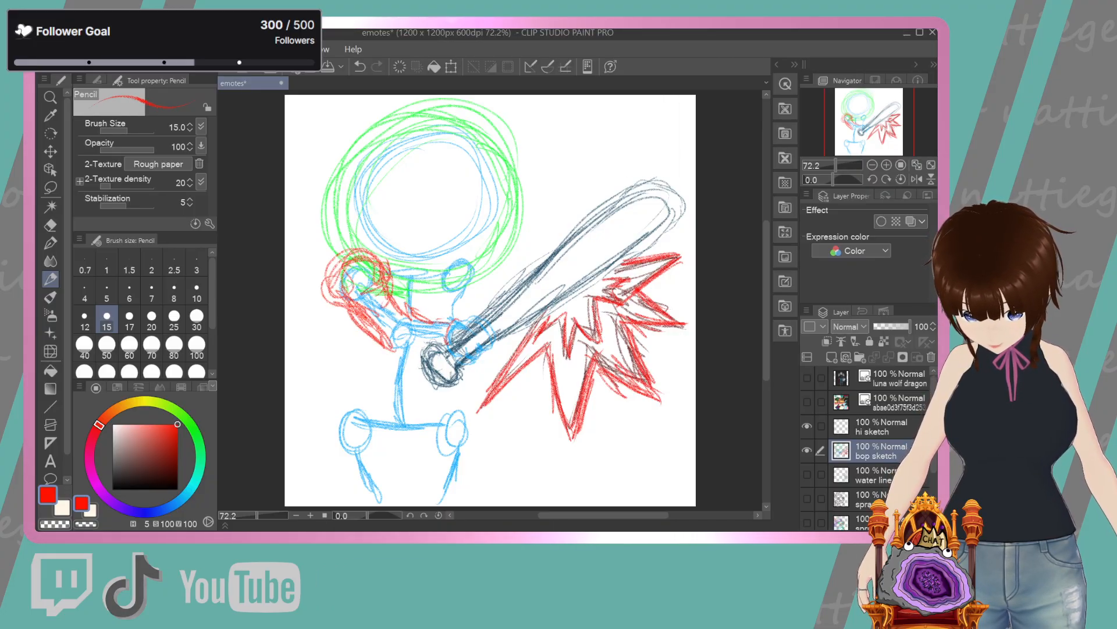
pyautogui.moveTo(489, 329); pyautogui.dragTo(451, 352)
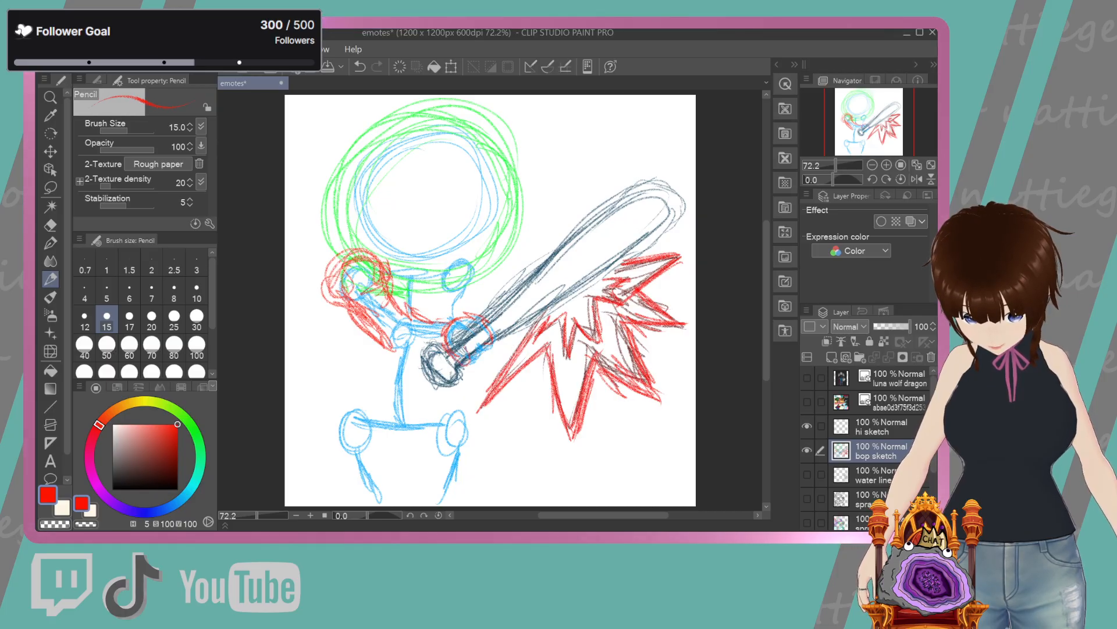
pyautogui.moveTo(378, 329); pyautogui.dragTo(419, 341)
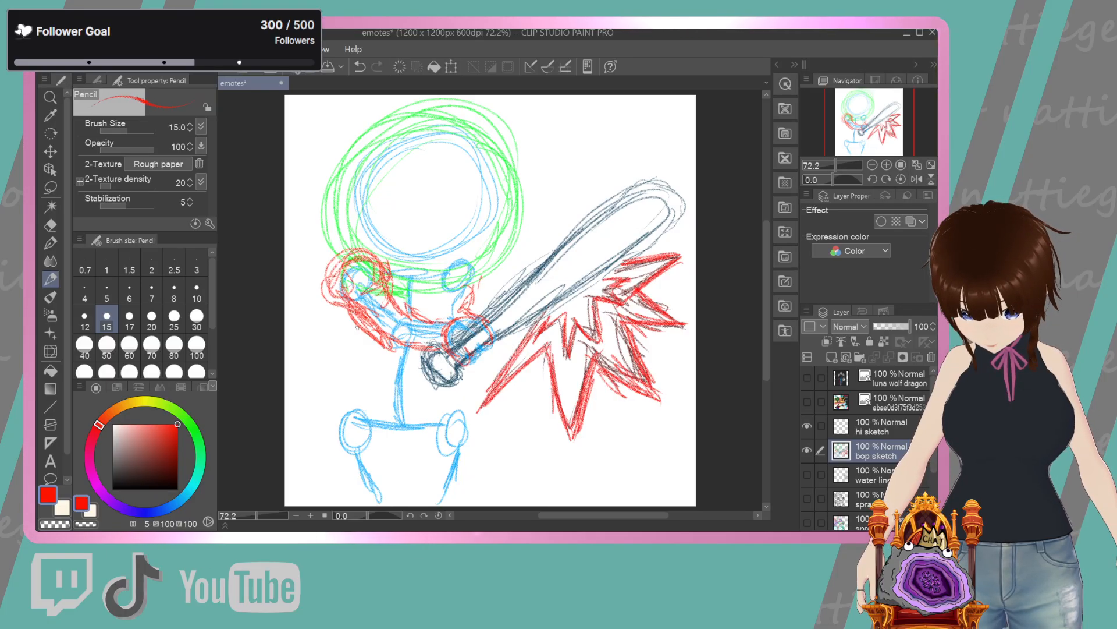
# Sketch the waist, hip and thigh contours in red on both sides of the blue lower body
pyautogui.moveTo(358, 314)
pyautogui.mouseDown()
pyautogui.moveTo(339, 372)
pyautogui.moveTo(325, 376)
pyautogui.moveTo(349, 363)
pyautogui.moveTo(351, 379)
pyautogui.moveTo(337, 377)
pyautogui.moveTo(345, 387)
pyautogui.moveTo(319, 404)
pyautogui.moveTo(307, 445)
pyautogui.mouseUp()
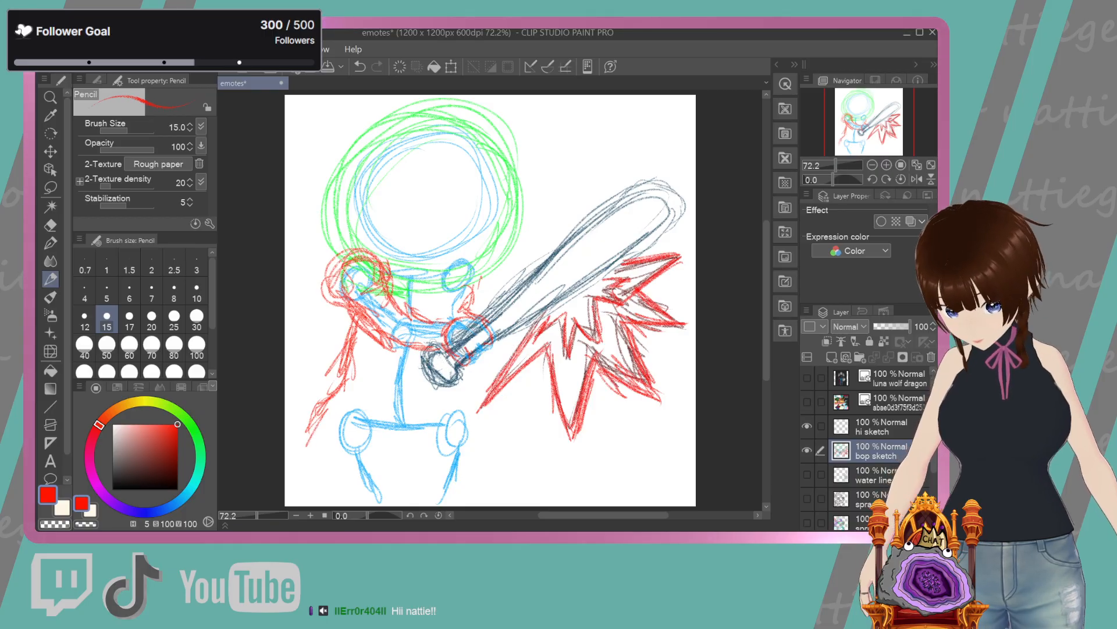
pyautogui.moveTo(457, 389)
pyautogui.mouseDown()
pyautogui.moveTo(490, 430)
pyautogui.moveTo(492, 466)
pyautogui.mouseUp()
pyautogui.moveTo(359, 345)
pyautogui.mouseDown()
pyautogui.moveTo(353, 402)
pyautogui.moveTo(338, 403)
pyautogui.moveTo(311, 475)
pyautogui.mouseUp()
pyautogui.moveTo(490, 430)
pyautogui.mouseDown()
pyautogui.moveTo(494, 467)
pyautogui.moveTo(479, 504)
pyautogui.mouseUp()
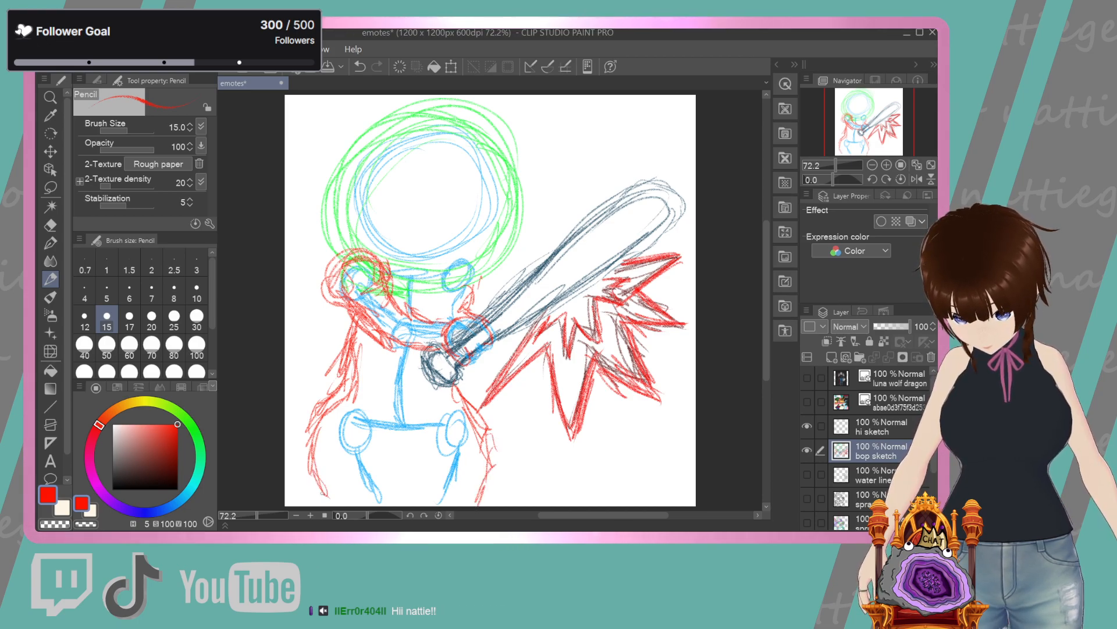
# Erase the red waist, hip and thigh contours on both sides of the lower body with the Hard eraser at size 70
pyautogui.click(51, 224)
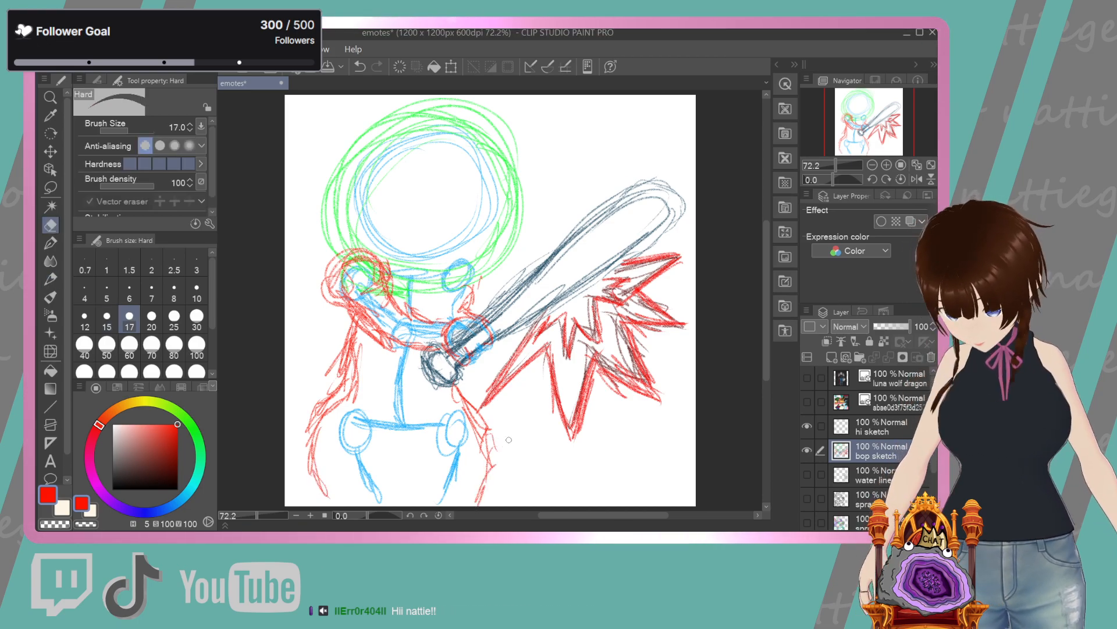
pyautogui.press(']')
pyautogui.press(']')
pyautogui.press(']')
pyautogui.press(']')
pyautogui.press(']')
pyautogui.press(']')
pyautogui.press(']')
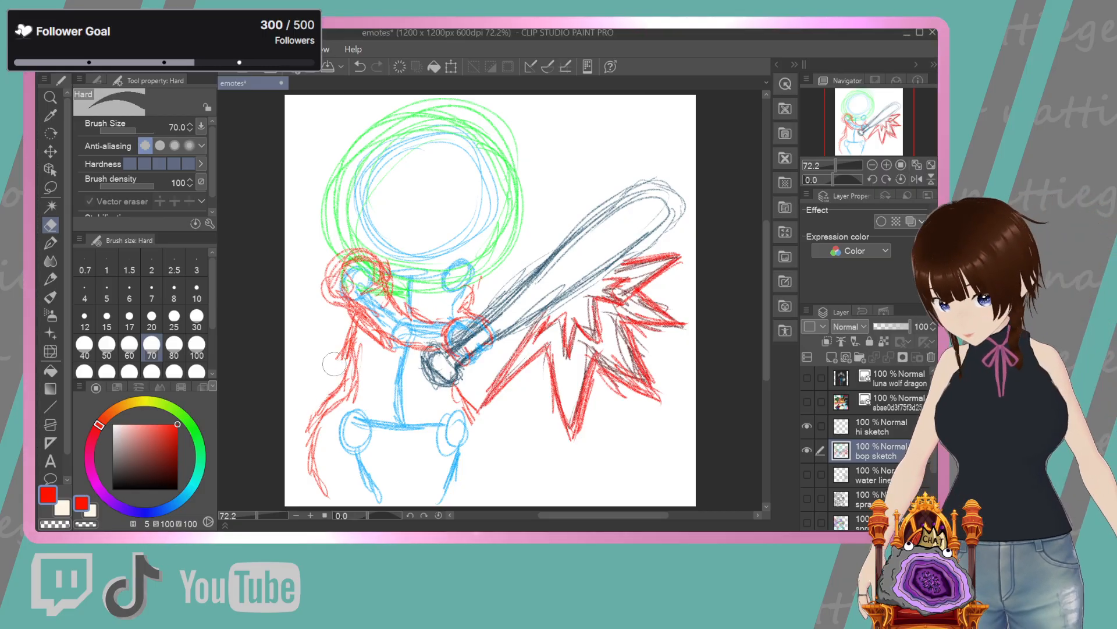
pyautogui.moveTo(352, 352); pyautogui.dragTo(324, 408)
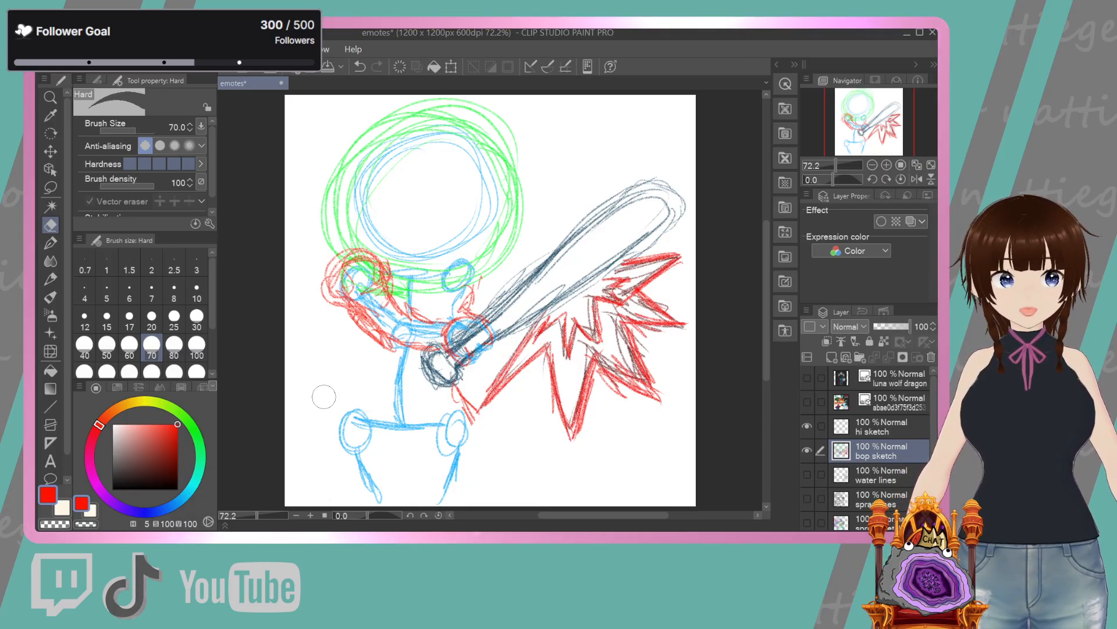
# Redraw the waist, hip and inner and outer thigh contours in red with the Pencil, closer to the blue skeleton
pyautogui.click(51, 281)
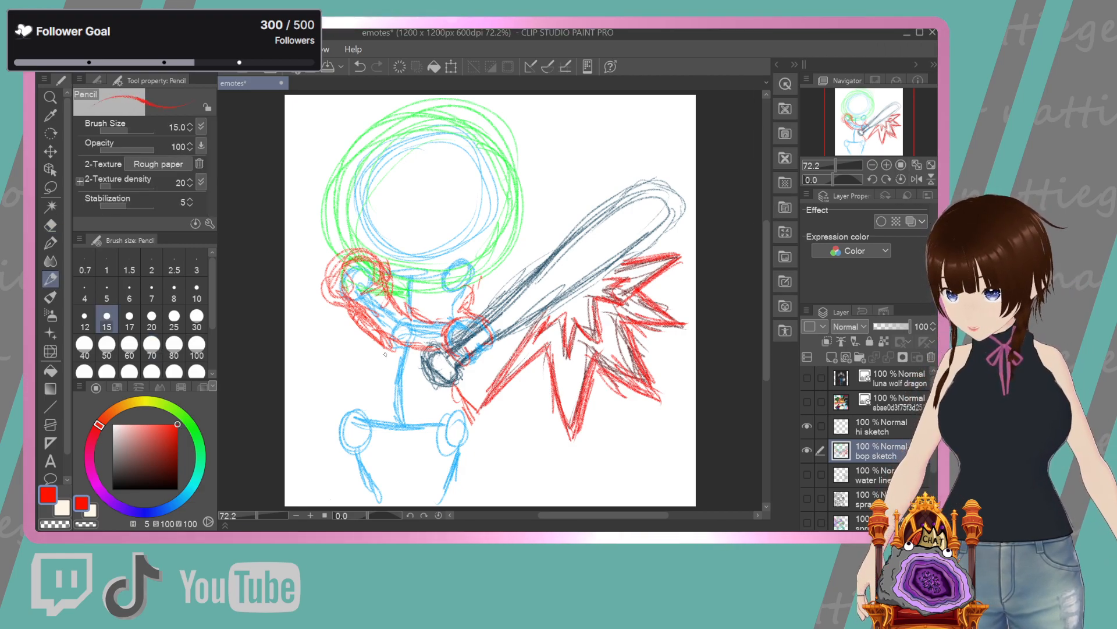
pyautogui.moveTo(375, 349)
pyautogui.mouseDown()
pyautogui.moveTo(343, 398)
pyautogui.moveTo(356, 384)
pyautogui.mouseUp()
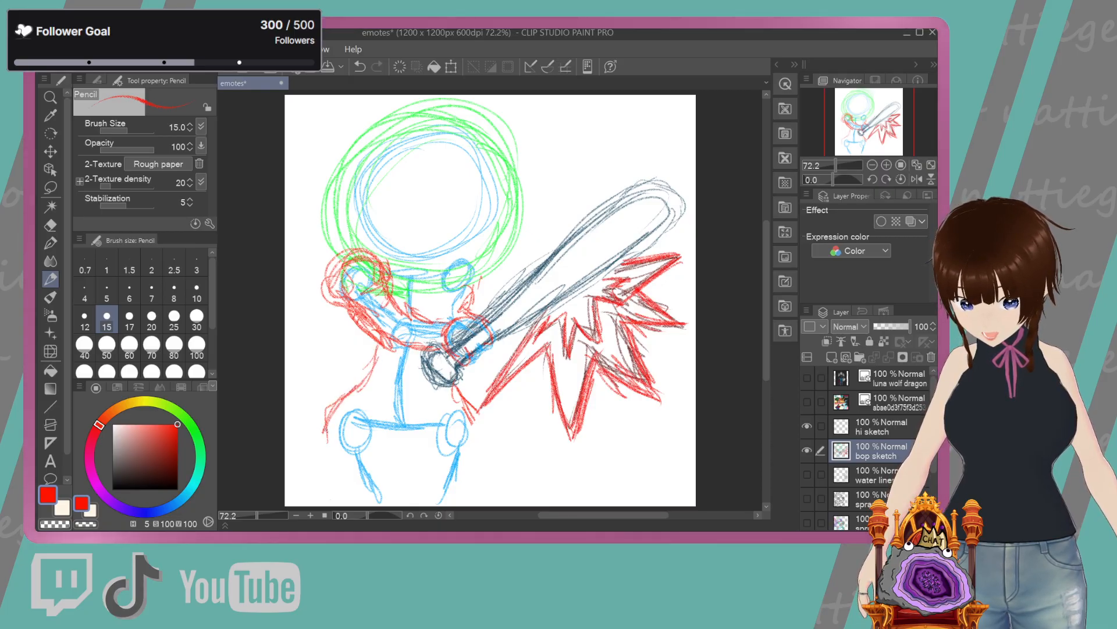
pyautogui.moveTo(378, 338)
pyautogui.mouseDown()
pyautogui.moveTo(353, 402)
pyautogui.moveTo(357, 387)
pyautogui.mouseUp()
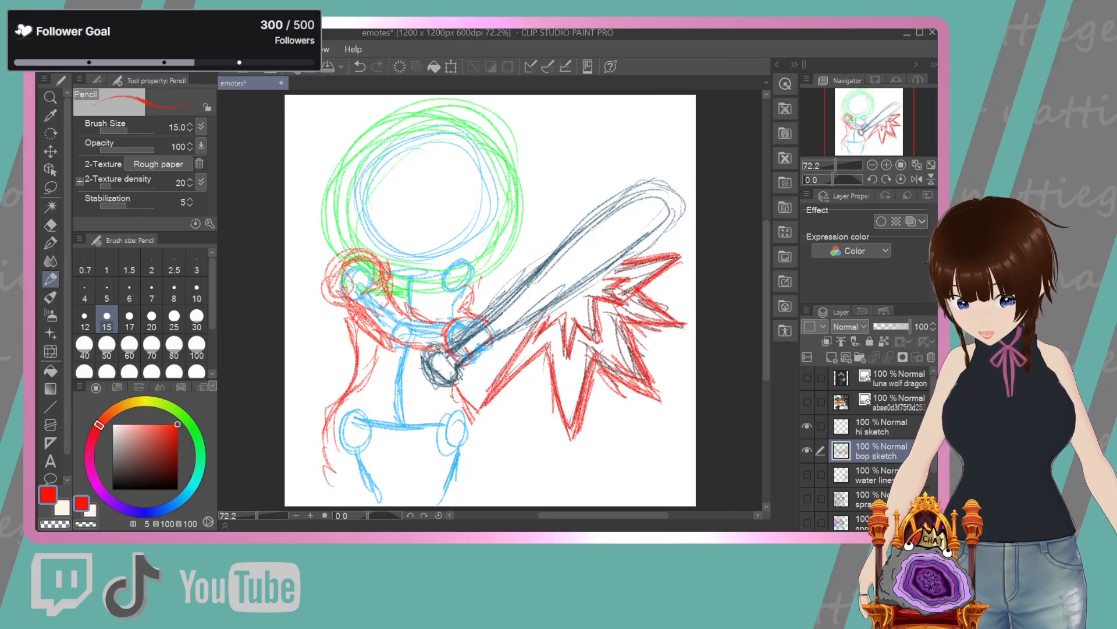
pyautogui.moveTo(404, 425); pyautogui.dragTo(416, 501)
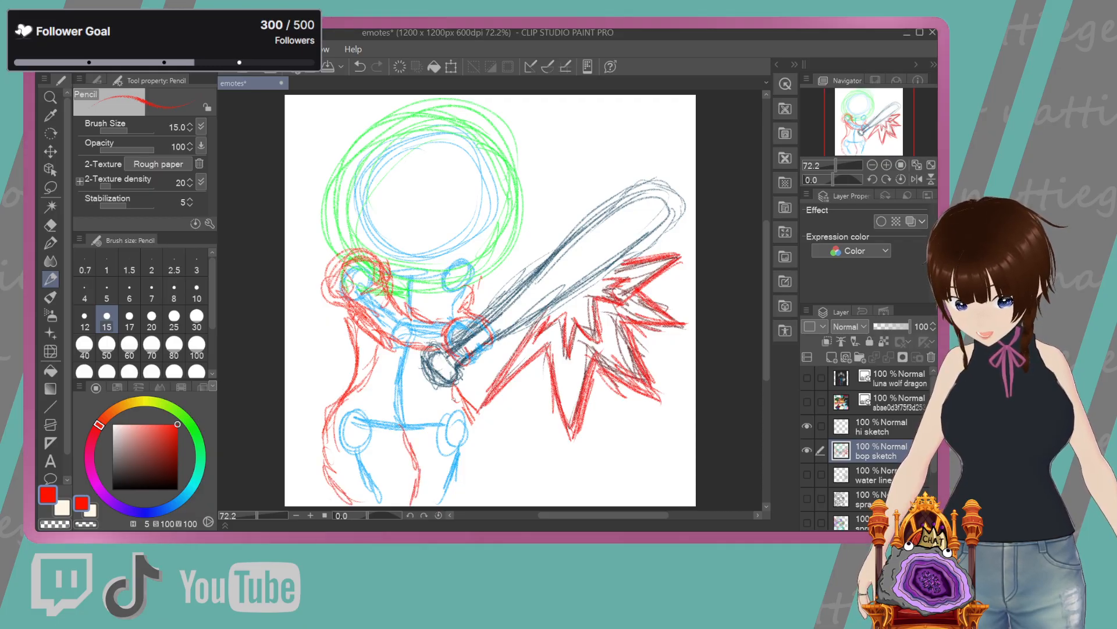
pyautogui.moveTo(449, 411); pyautogui.dragTo(471, 484)
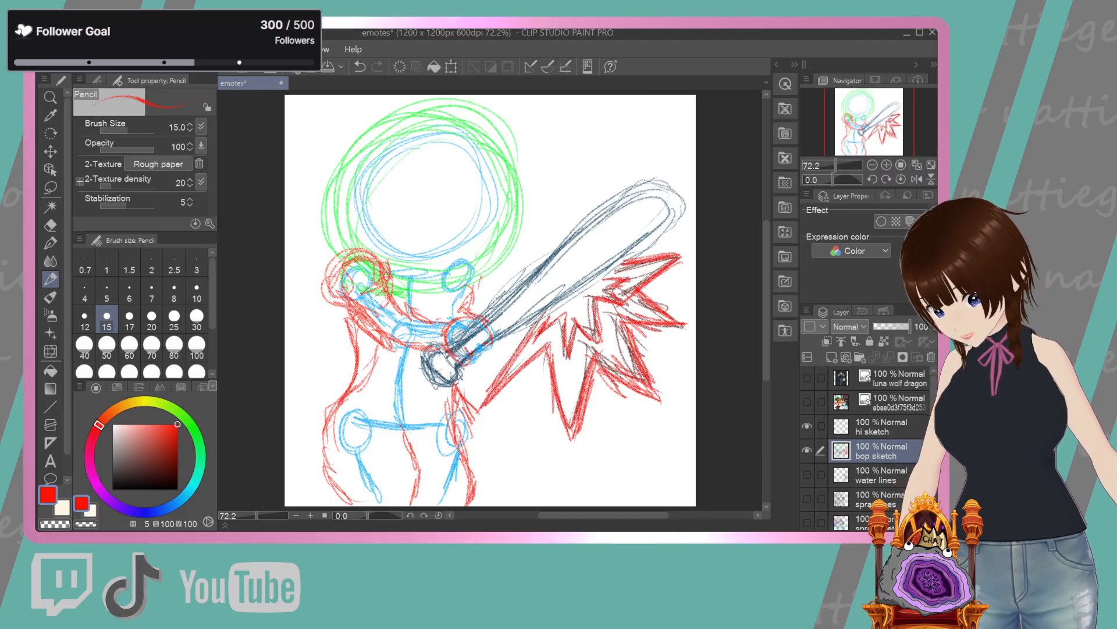
pyautogui.moveTo(369, 437); pyautogui.dragTo(449, 403)
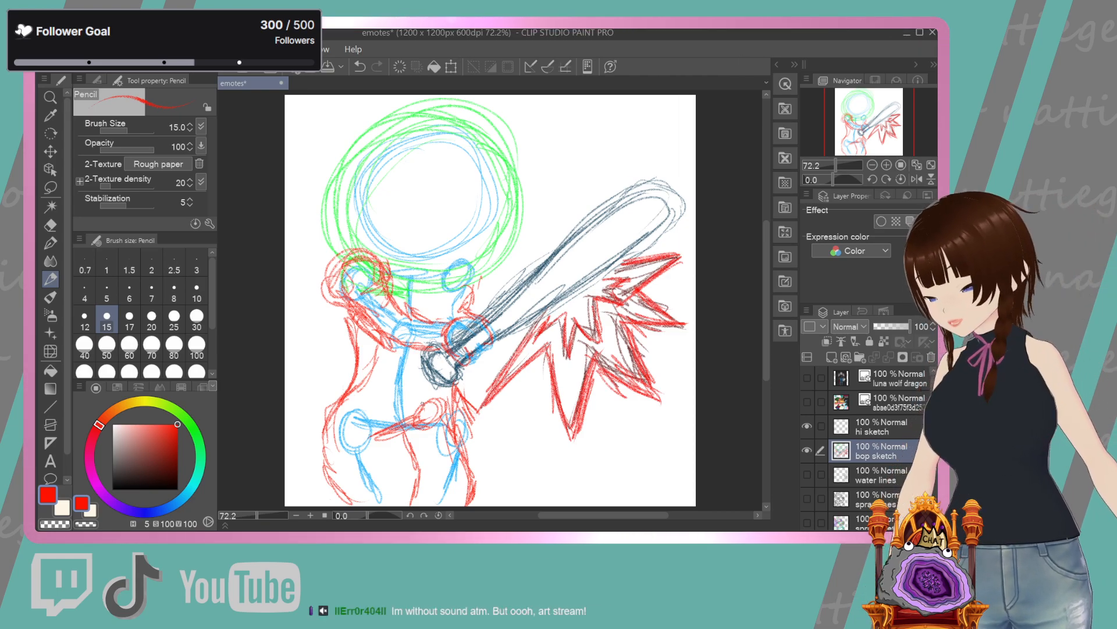
pyautogui.click(357, 67)
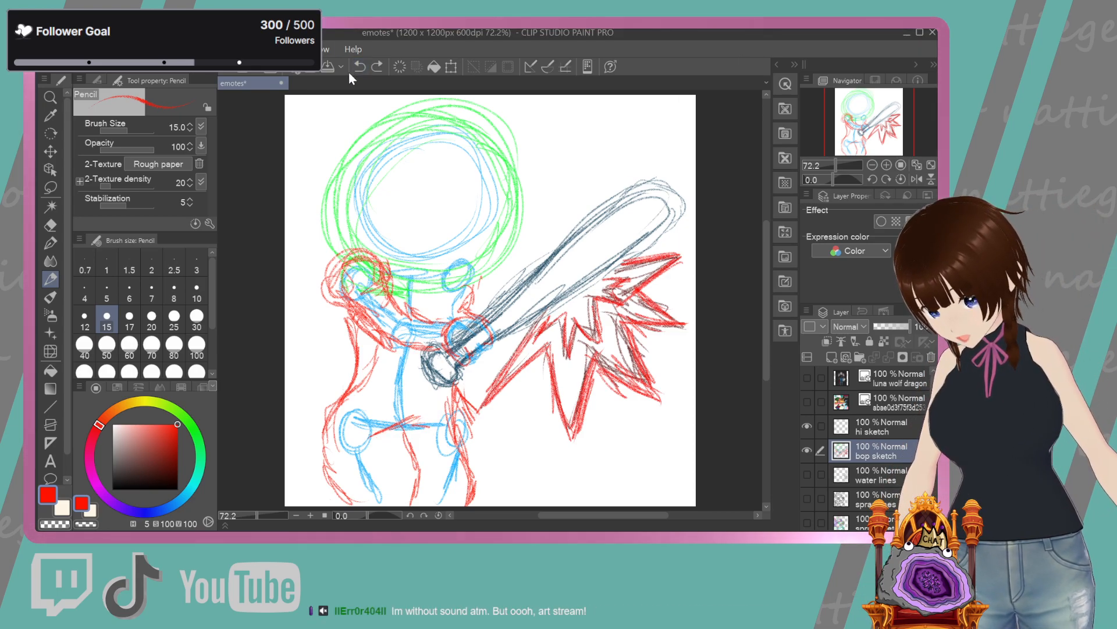
pyautogui.click(353, 72)
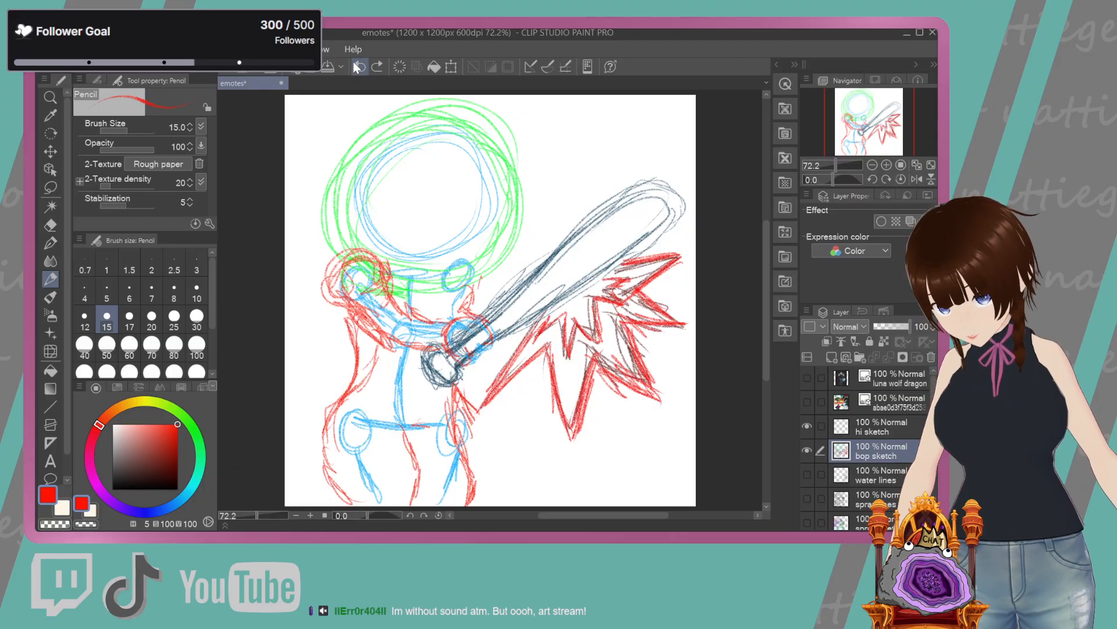
# Reinforce the red waist and outer thigh contour below the bat handle and add small pointed strokes beside the far shoulder
pyautogui.moveTo(460, 373); pyautogui.dragTo(469, 365)
pyautogui.moveTo(465, 302)
pyautogui.mouseDown()
pyautogui.moveTo(480, 284)
pyautogui.moveTo(486, 294)
pyautogui.mouseUp()
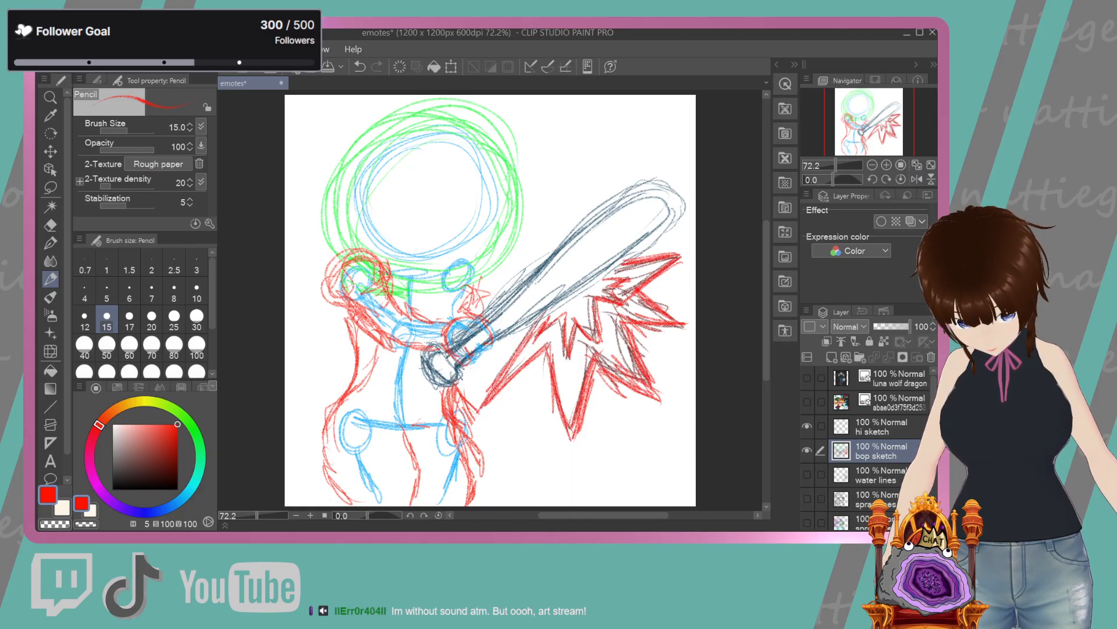
pyautogui.moveTo(468, 434)
pyautogui.mouseDown()
pyautogui.moveTo(484, 463)
pyautogui.moveTo(470, 502)
pyautogui.mouseUp()
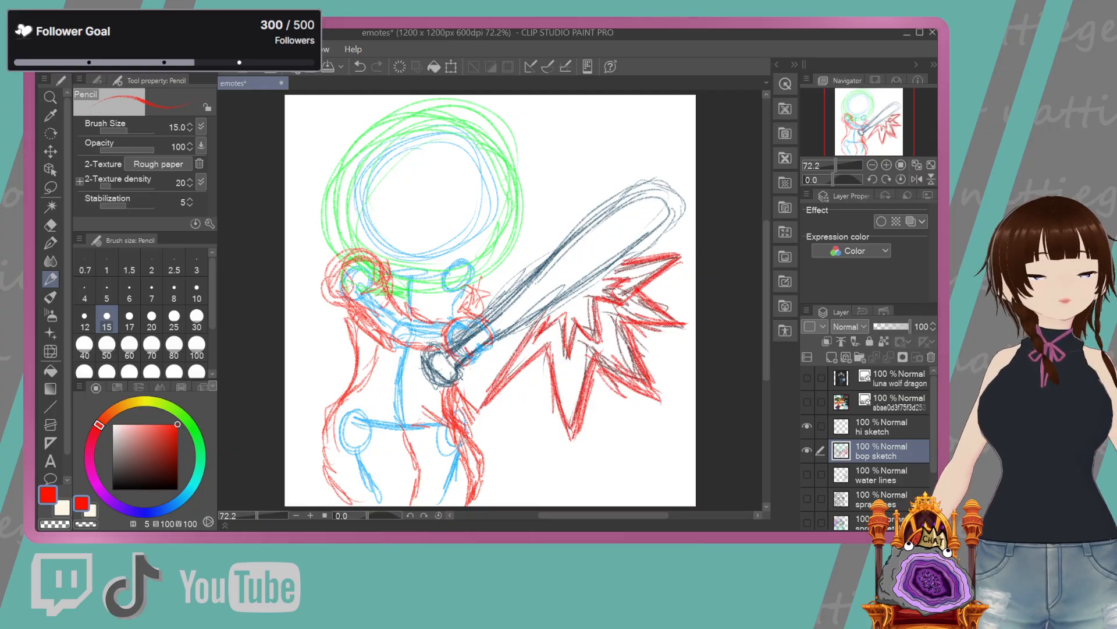
# Sketch flowing purple shapes beside the body and purple clothing lines along the thighs and across the hips, using hue 269
pyautogui.click(170, 506)
pyautogui.moveTo(170, 507); pyautogui.dragTo(150, 507)
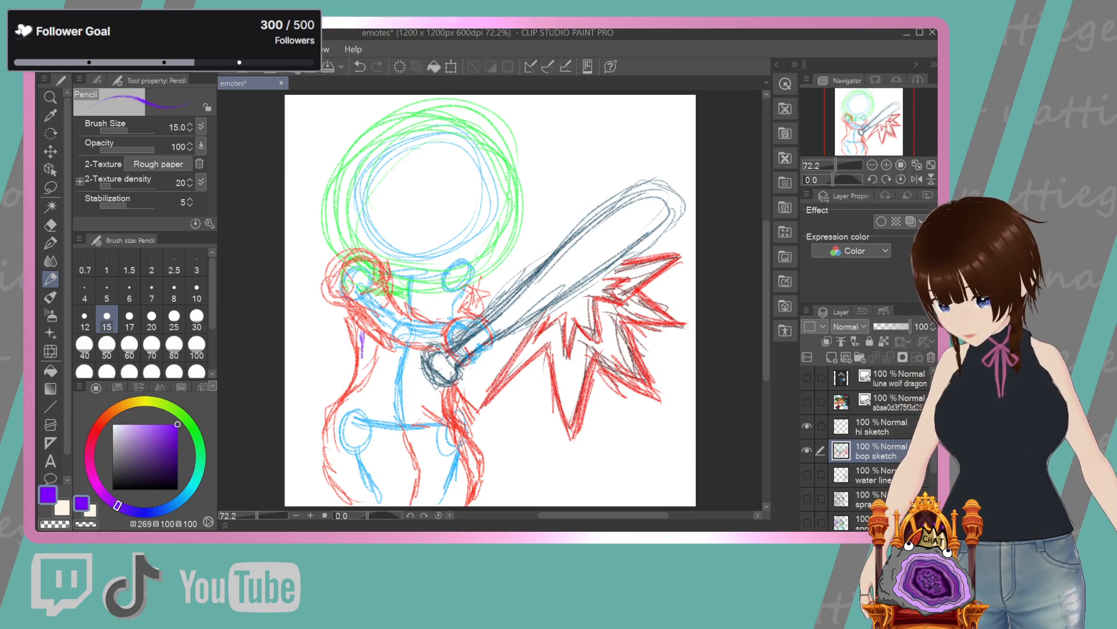
pyautogui.moveTo(351, 388); pyautogui.dragTo(286, 453)
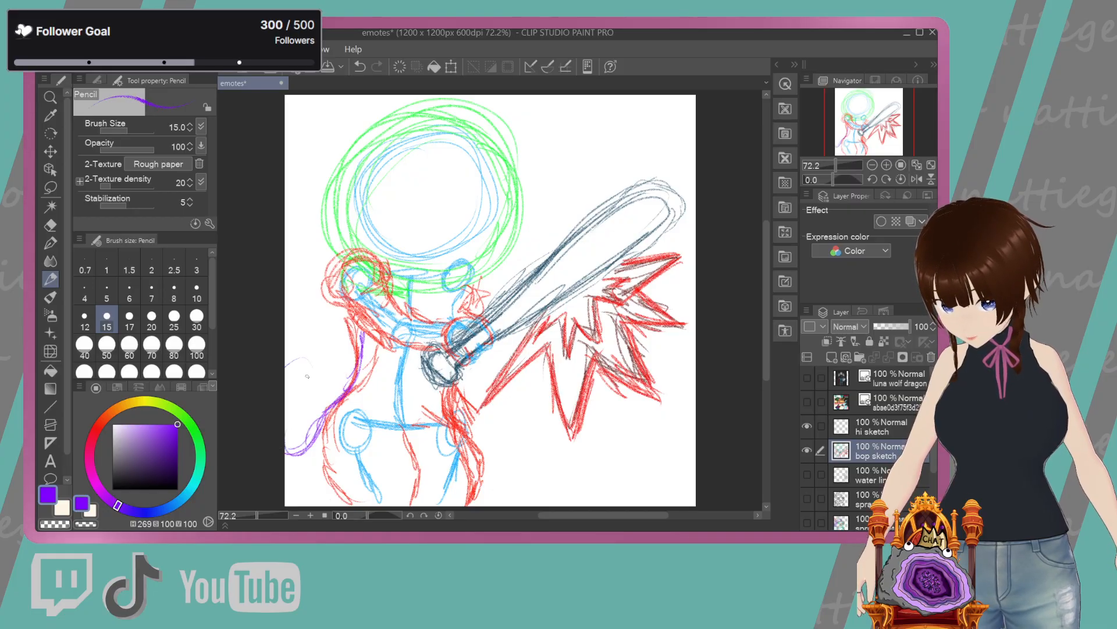
pyautogui.moveTo(286, 367); pyautogui.dragTo(336, 350)
pyautogui.moveTo(301, 305)
pyautogui.mouseDown()
pyautogui.moveTo(332, 340)
pyautogui.moveTo(326, 379)
pyautogui.mouseUp()
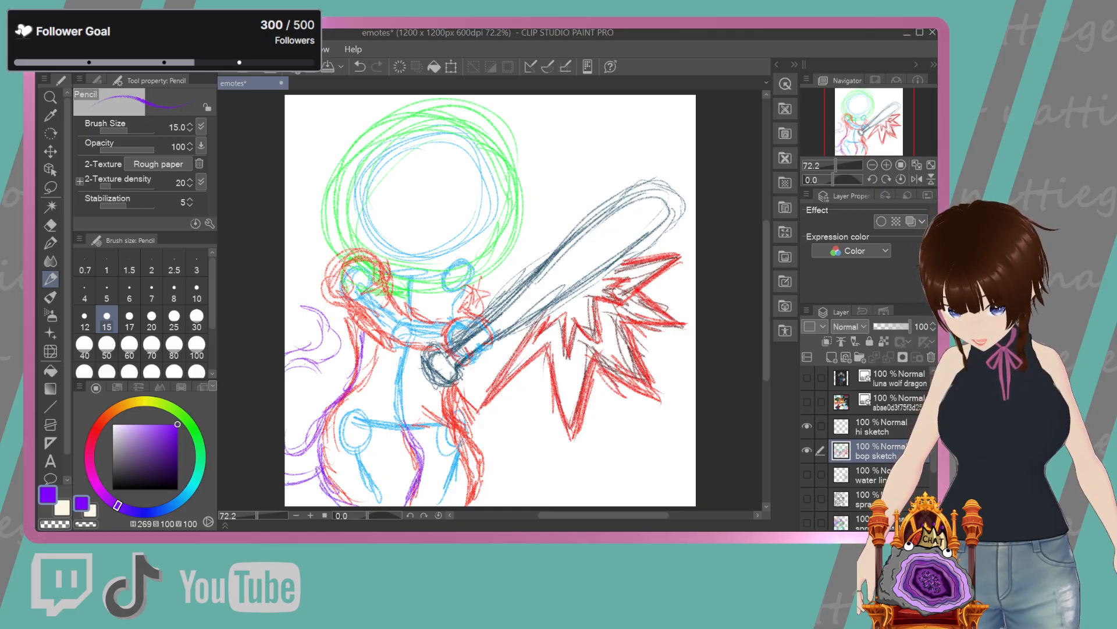
pyautogui.moveTo(447, 405); pyautogui.dragTo(458, 449)
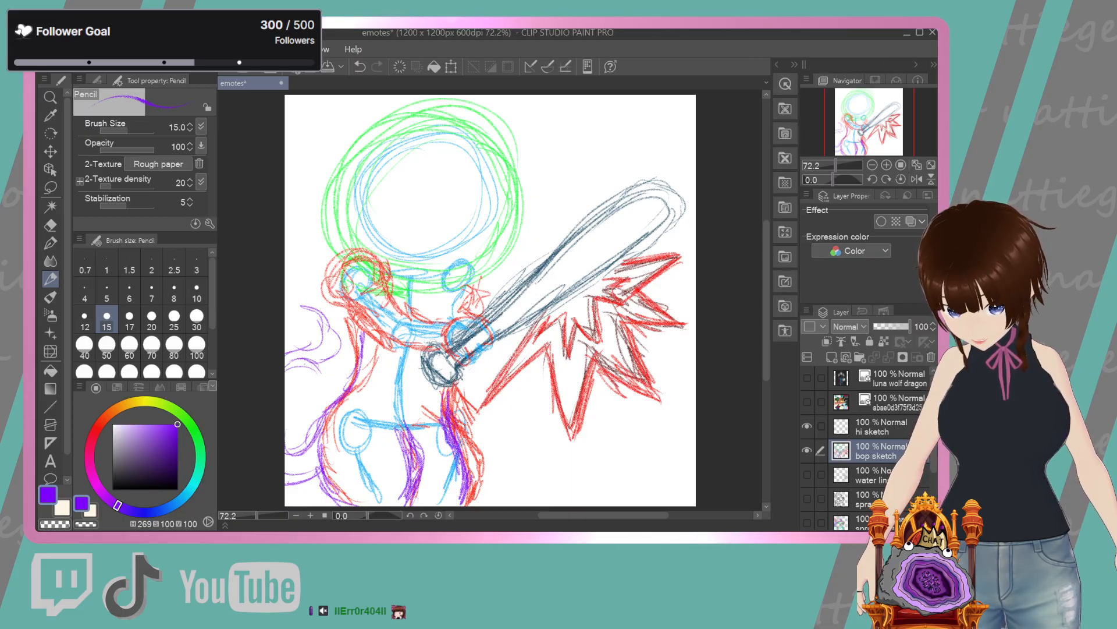
pyautogui.moveTo(322, 430); pyautogui.dragTo(325, 462)
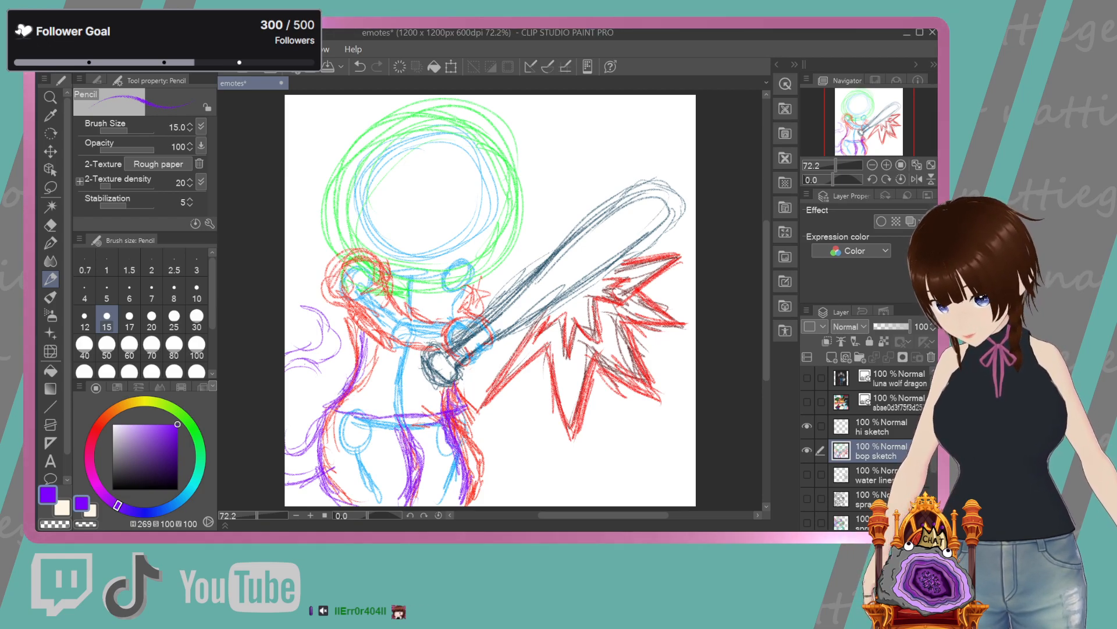
# Sketch long flowing hair strands in dark green behind the head and down past the shoulder
pyautogui.click(190, 430)
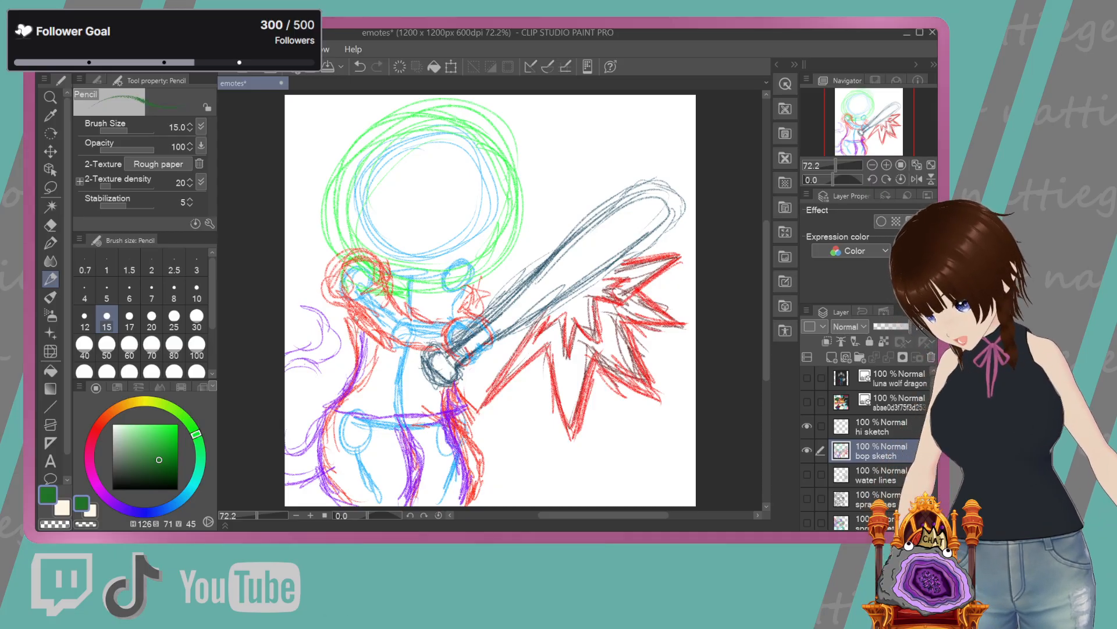
pyautogui.moveTo(322, 203); pyautogui.dragTo(326, 291)
pyautogui.moveTo(285, 176); pyautogui.dragTo(340, 145)
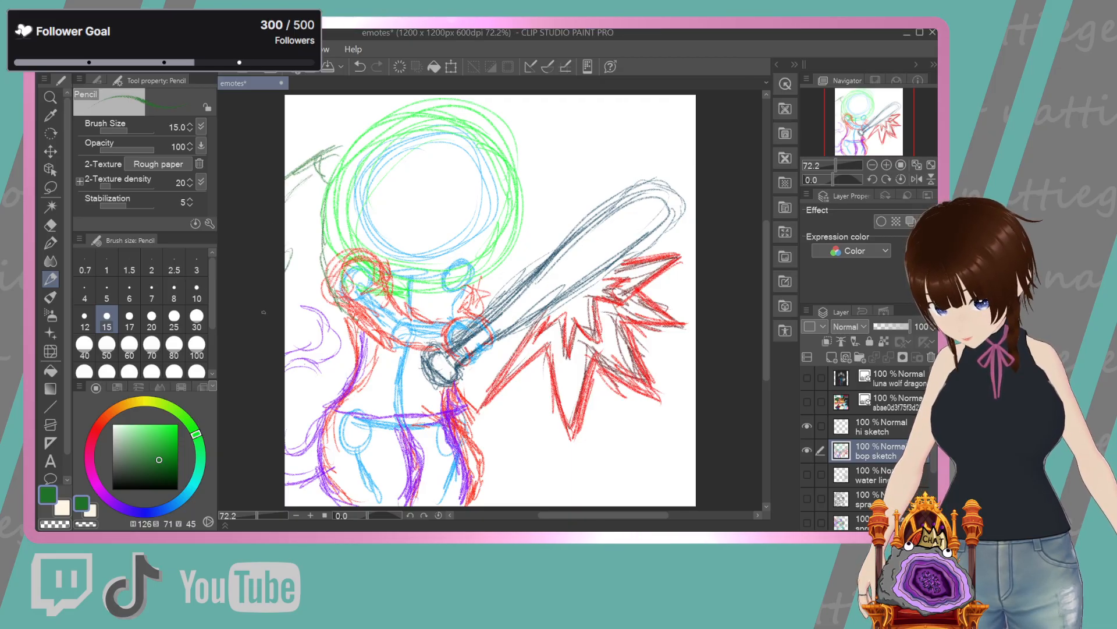
pyautogui.moveTo(286, 353); pyautogui.dragTo(351, 371)
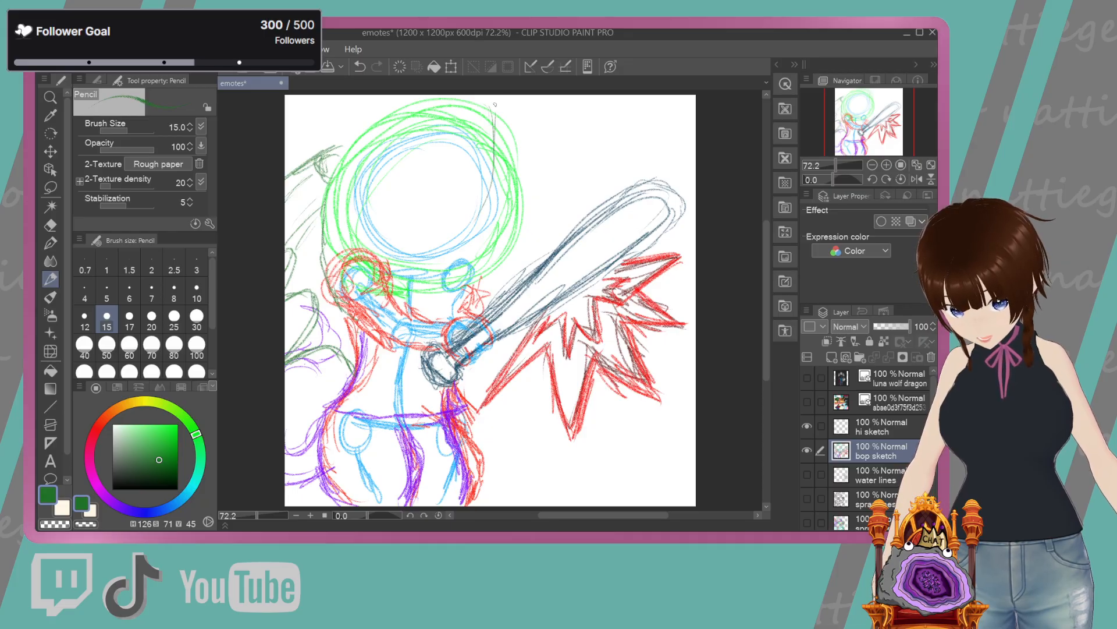
pyautogui.moveTo(494, 205); pyautogui.dragTo(410, 249)
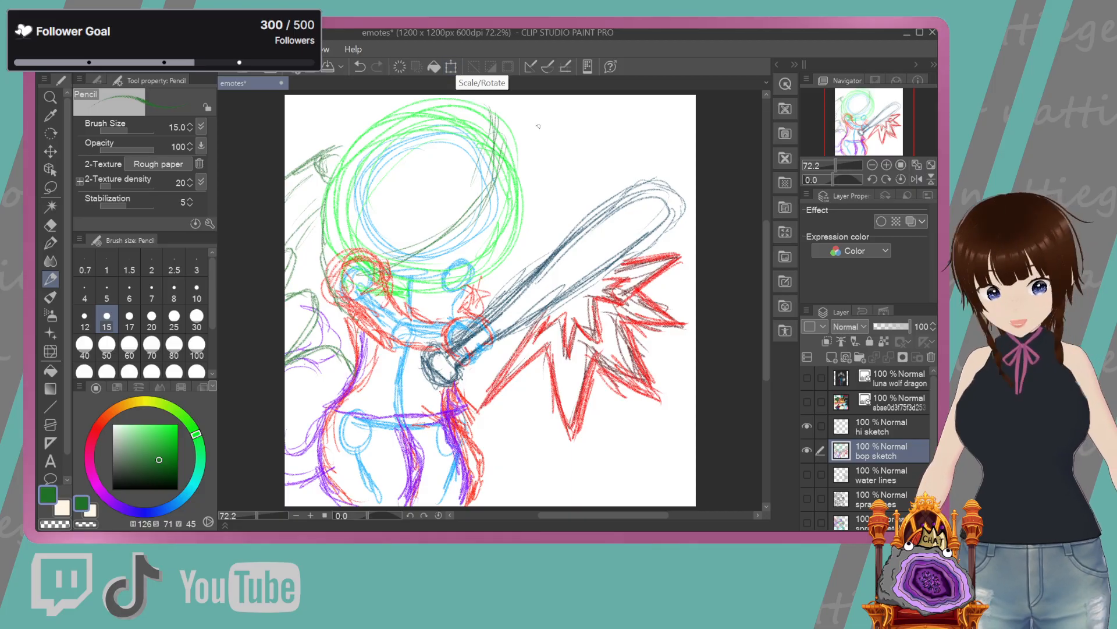
pyautogui.moveTo(536, 116); pyautogui.dragTo(537, 154)
pyautogui.moveTo(534, 135)
pyautogui.mouseDown()
pyautogui.moveTo(556, 156)
pyautogui.moveTo(554, 132)
pyautogui.mouseUp()
pyautogui.moveTo(553, 114); pyautogui.dragTo(555, 156)
pyautogui.moveTo(566, 137)
pyautogui.mouseDown()
pyautogui.moveTo(568, 156)
pyautogui.moveTo(574, 124)
pyautogui.mouseUp()
pyautogui.moveTo(556, 168)
pyautogui.mouseDown()
pyautogui.moveTo(544, 186)
pyautogui.moveTo(634, 160)
pyautogui.mouseUp()
pyautogui.moveTo(646, 128)
pyautogui.mouseDown()
pyautogui.moveTo(642, 157)
pyautogui.moveTo(670, 148)
pyautogui.mouseUp()
pyautogui.click(646, 165)
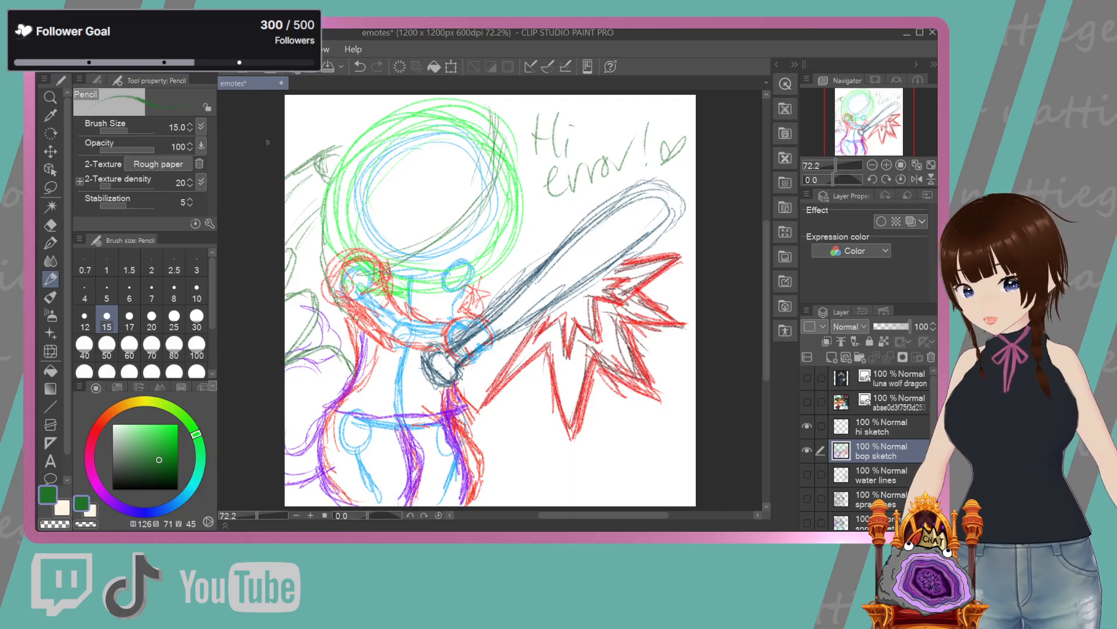
pyautogui.click(360, 67)
pyautogui.click(361, 67)
pyautogui.click(360, 66)
pyautogui.click(360, 67)
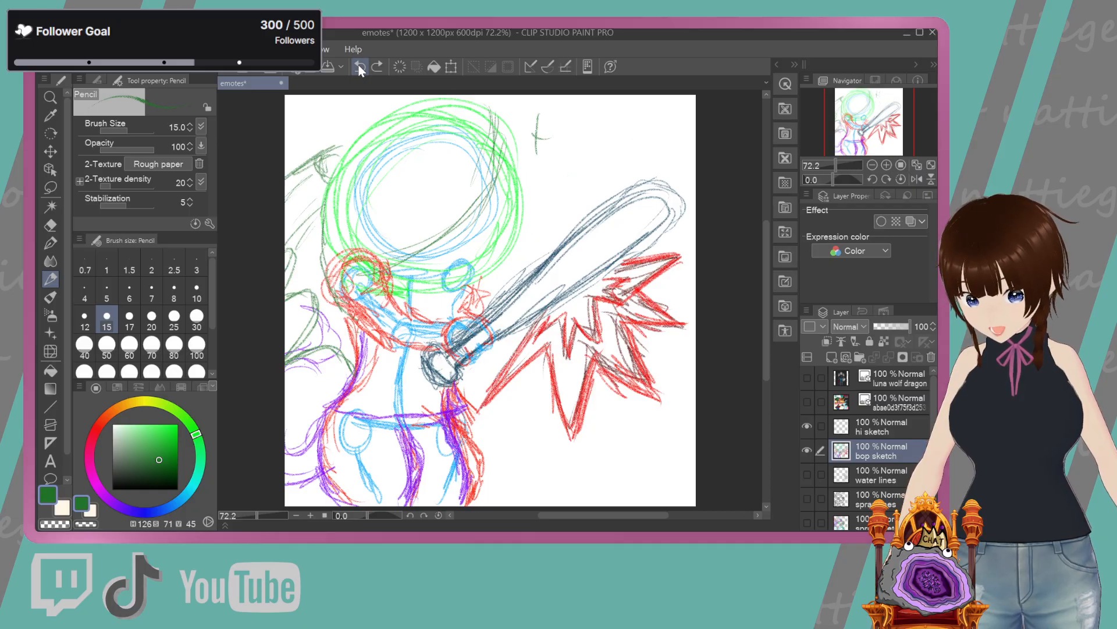
pyautogui.click(360, 66)
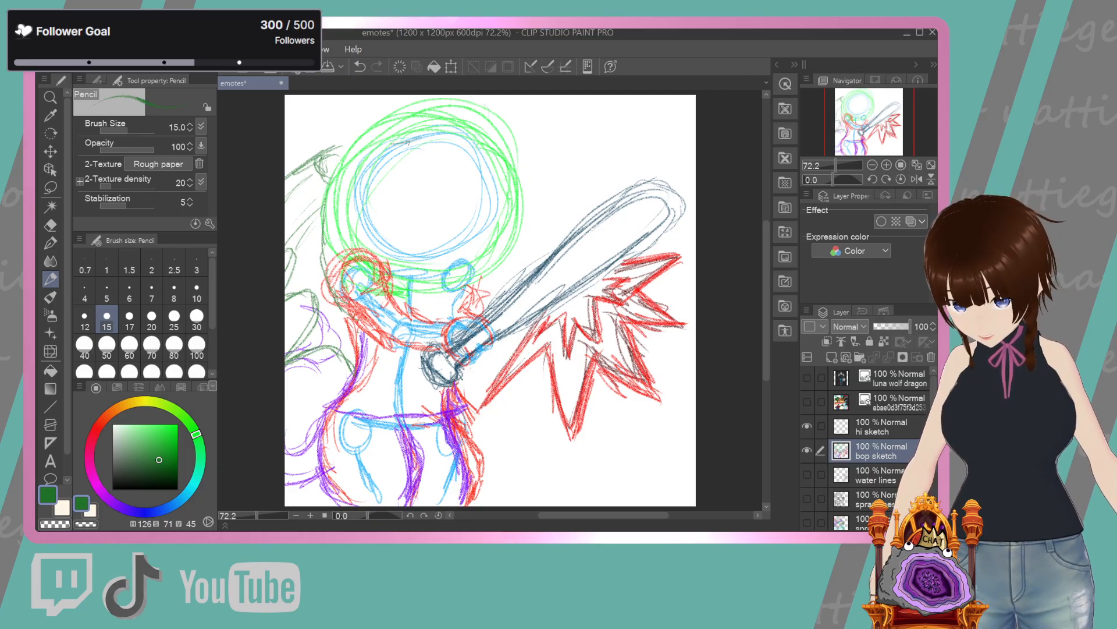
# Mark a short dark green stroke atop the head and shift the whole bop sketch downward with Scale/Rotate to free space above it
pyautogui.moveTo(426, 137); pyautogui.dragTo(392, 144)
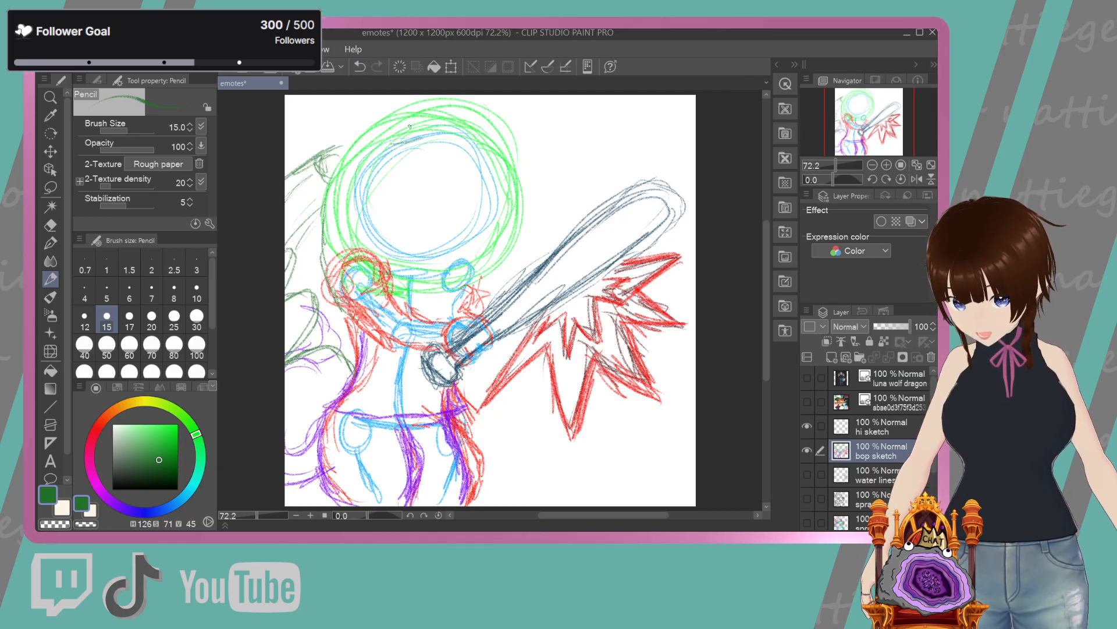
pyautogui.click(452, 68)
pyautogui.moveTo(466, 278)
pyautogui.mouseDown()
pyautogui.moveTo(462, 300)
pyautogui.moveTo(477, 298)
pyautogui.moveTo(465, 298)
pyautogui.mouseUp()
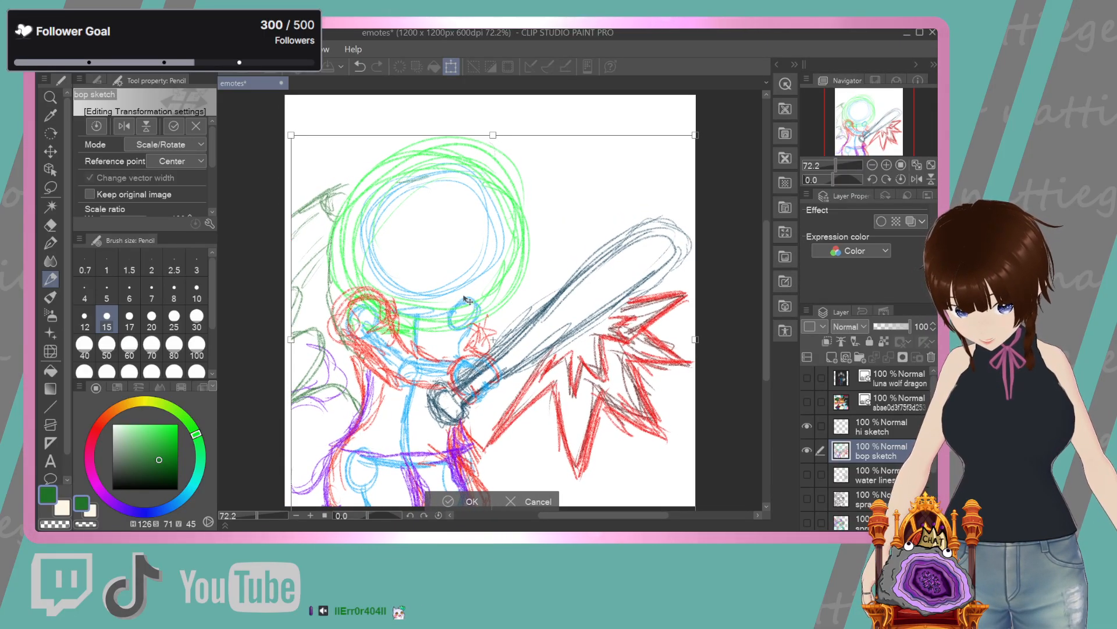
pyautogui.click(471, 502)
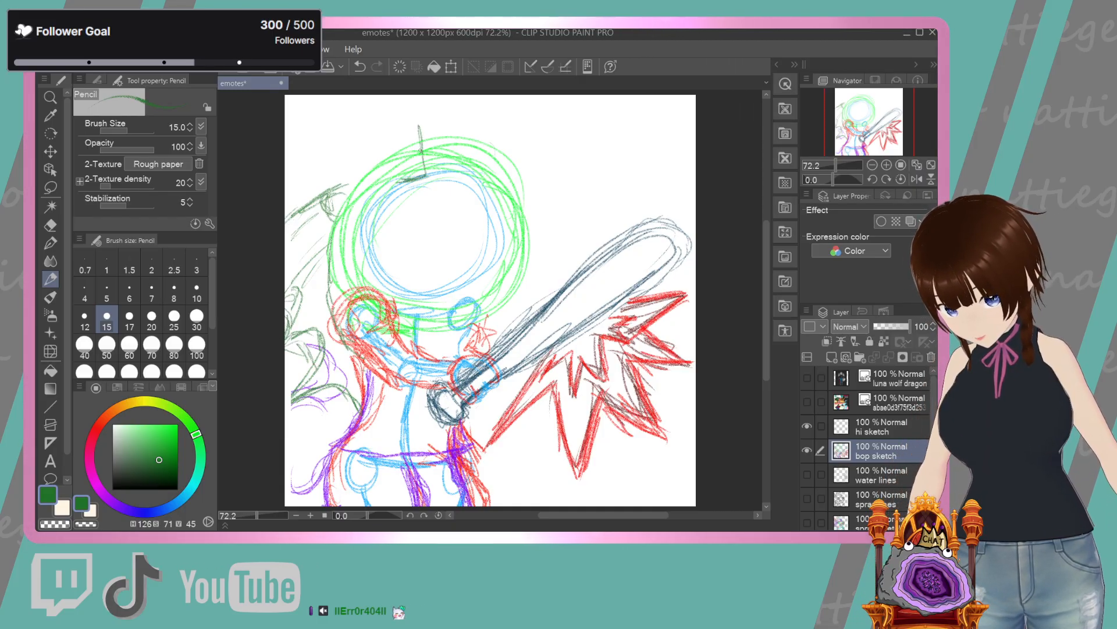
# Sketch pointed horns and ears on top of the head, plus the fringe and one eye, in dark green
pyautogui.moveTo(472, 159); pyautogui.dragTo(504, 110)
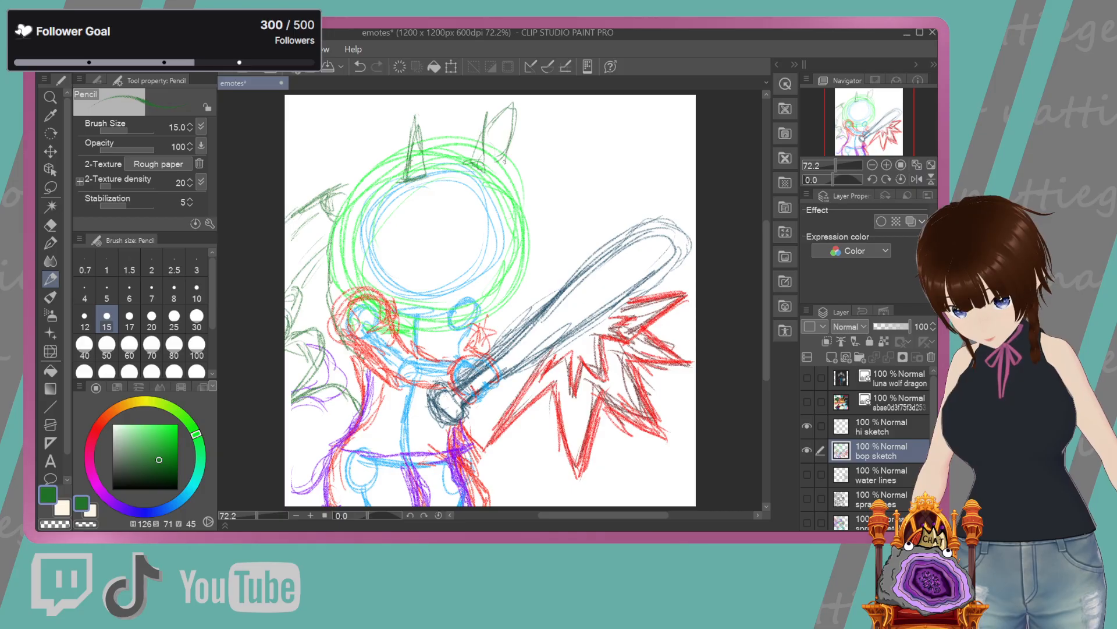
pyautogui.moveTo(432, 99)
pyautogui.mouseDown()
pyautogui.moveTo(419, 120)
pyautogui.moveTo(441, 124)
pyautogui.moveTo(441, 156)
pyautogui.moveTo(434, 143)
pyautogui.moveTo(401, 149)
pyautogui.moveTo(499, 173)
pyautogui.mouseUp()
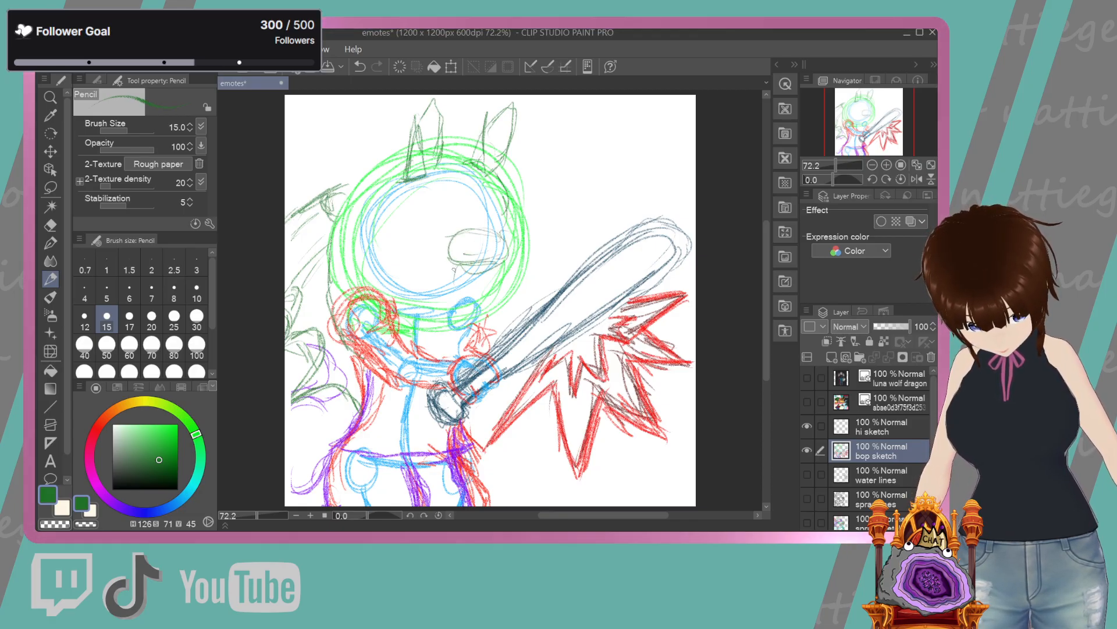
pyautogui.moveTo(455, 263); pyautogui.dragTo(493, 269)
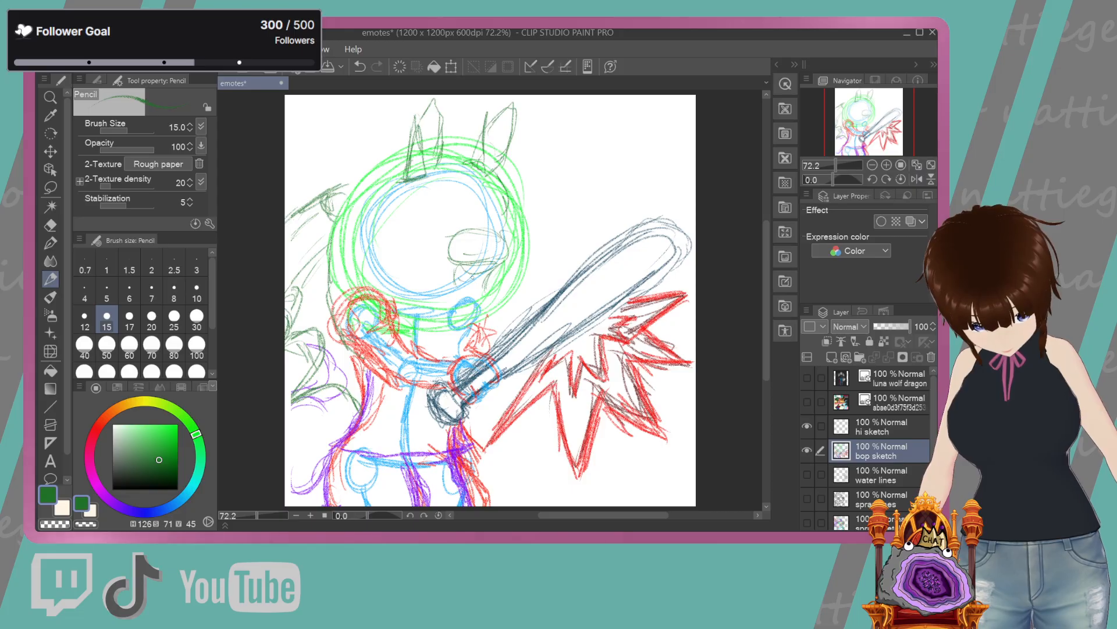
pyautogui.moveTo(478, 236); pyautogui.dragTo(502, 240)
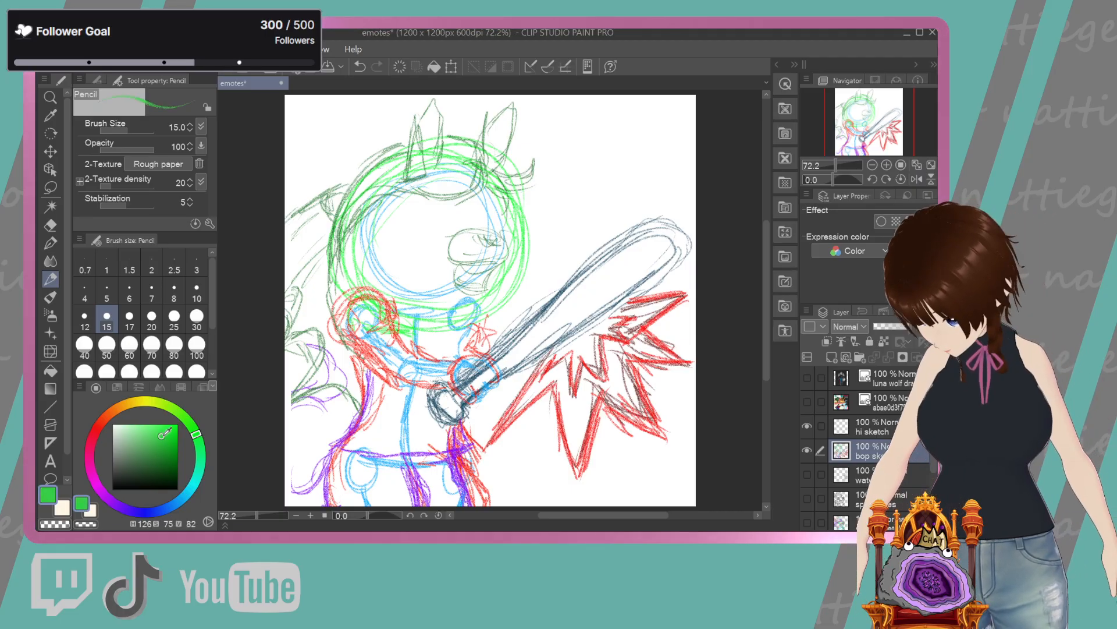
# Trace the ears, fringe and long hair outline over the green guide lines in purple, using hue 264
pyautogui.click(166, 436)
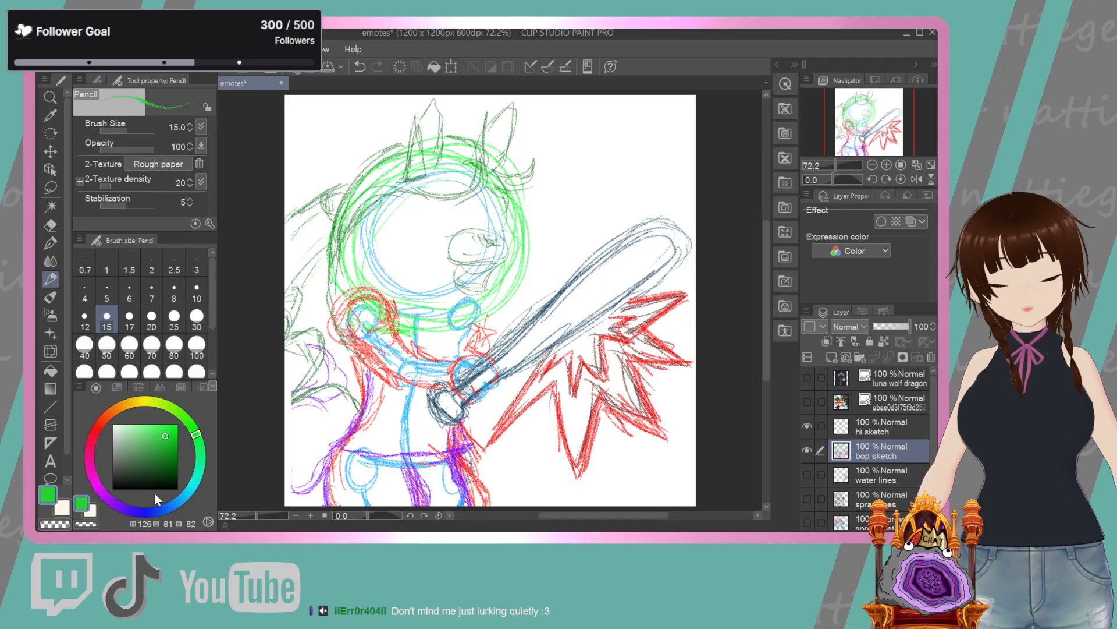
pyautogui.click(123, 507)
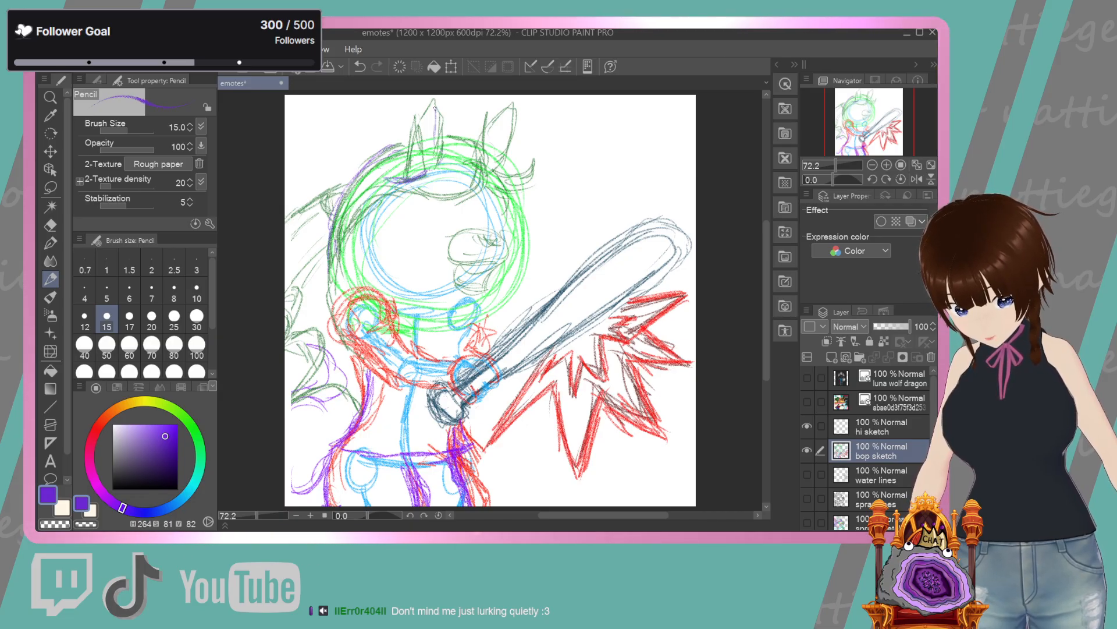
pyautogui.moveTo(434, 105); pyautogui.dragTo(437, 160)
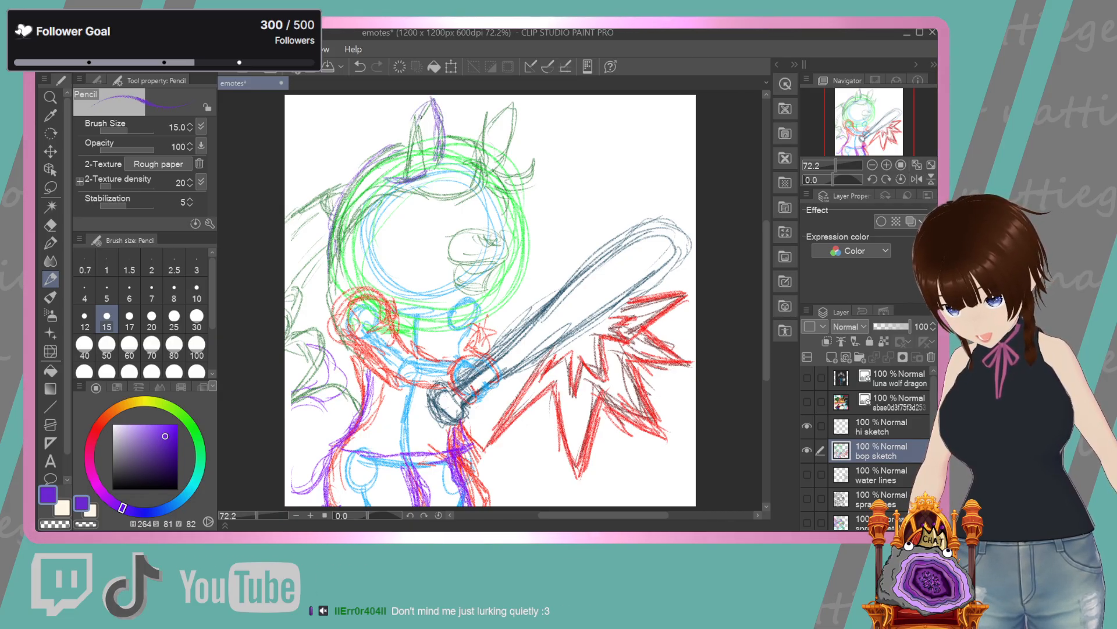
pyautogui.moveTo(433, 106); pyautogui.dragTo(428, 140)
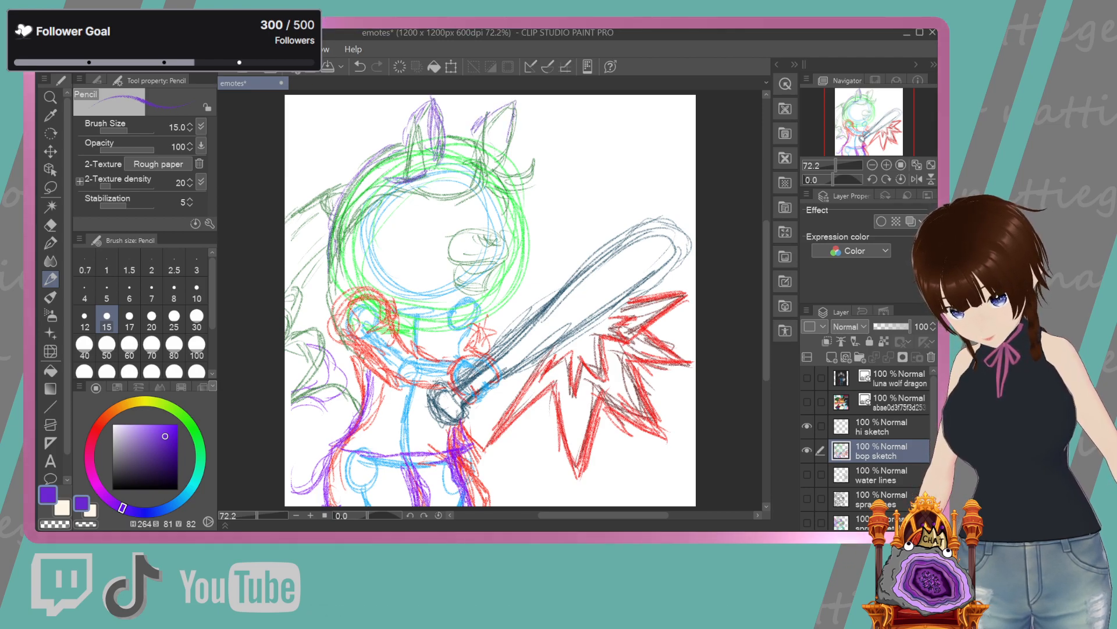
pyautogui.moveTo(475, 131); pyautogui.dragTo(457, 145)
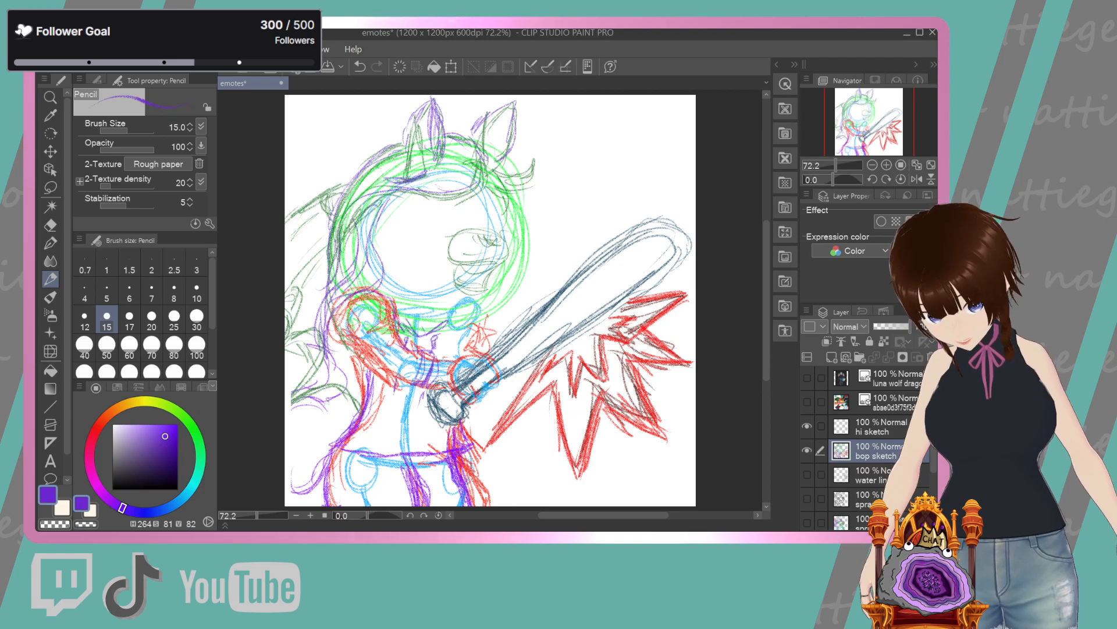
# Rework the curls beside the body, the front leg, the hand and the muzzle in blue at hue 227, erasing stray leg lines at size 80
pyautogui.moveTo(198, 446); pyautogui.dragTo(151, 497)
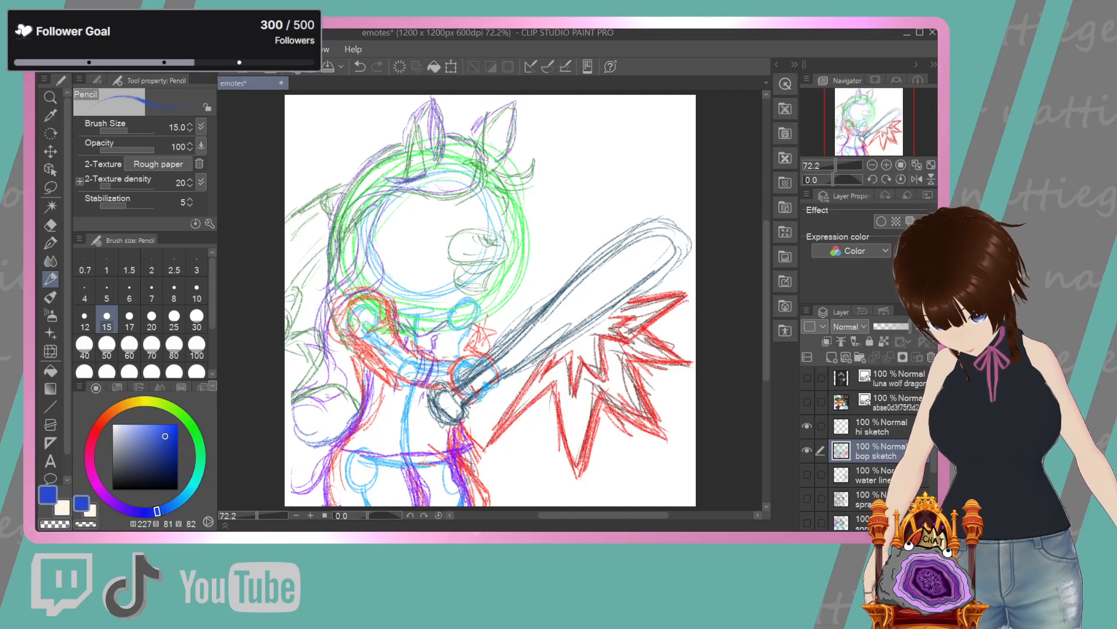
pyautogui.moveTo(308, 398); pyautogui.dragTo(334, 434)
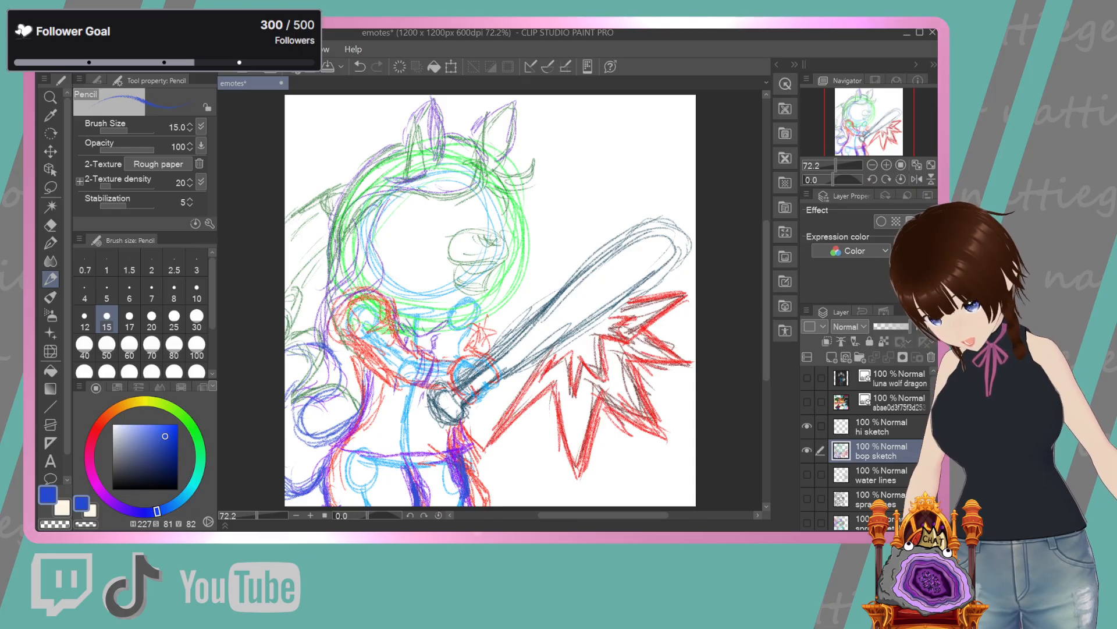
pyautogui.click(51, 224)
pyautogui.click(175, 348)
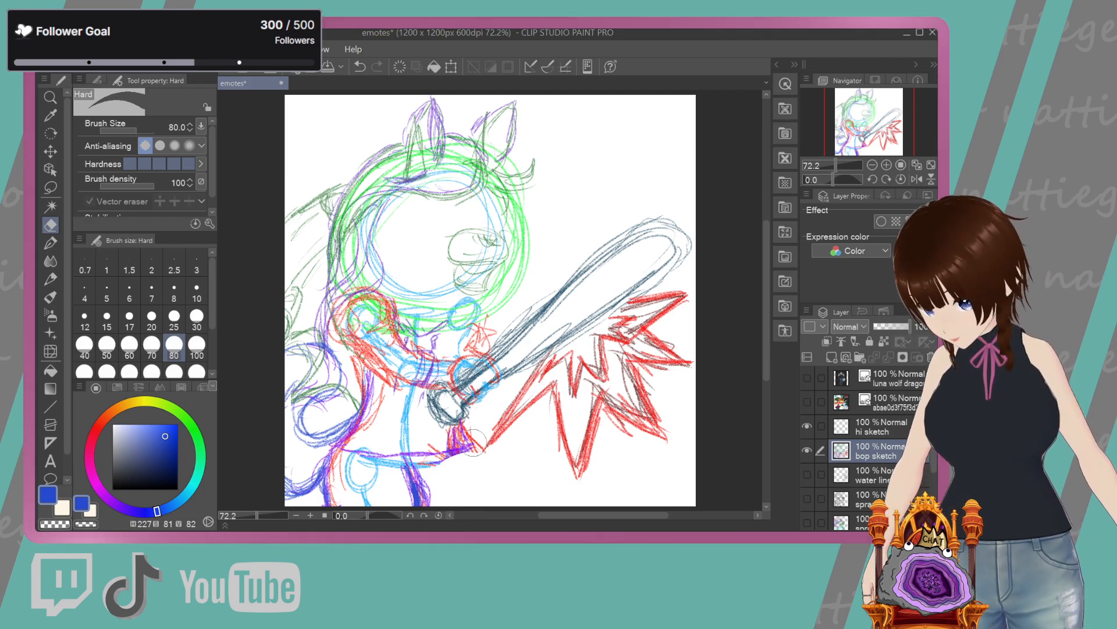
pyautogui.click(51, 243)
pyautogui.click(53, 278)
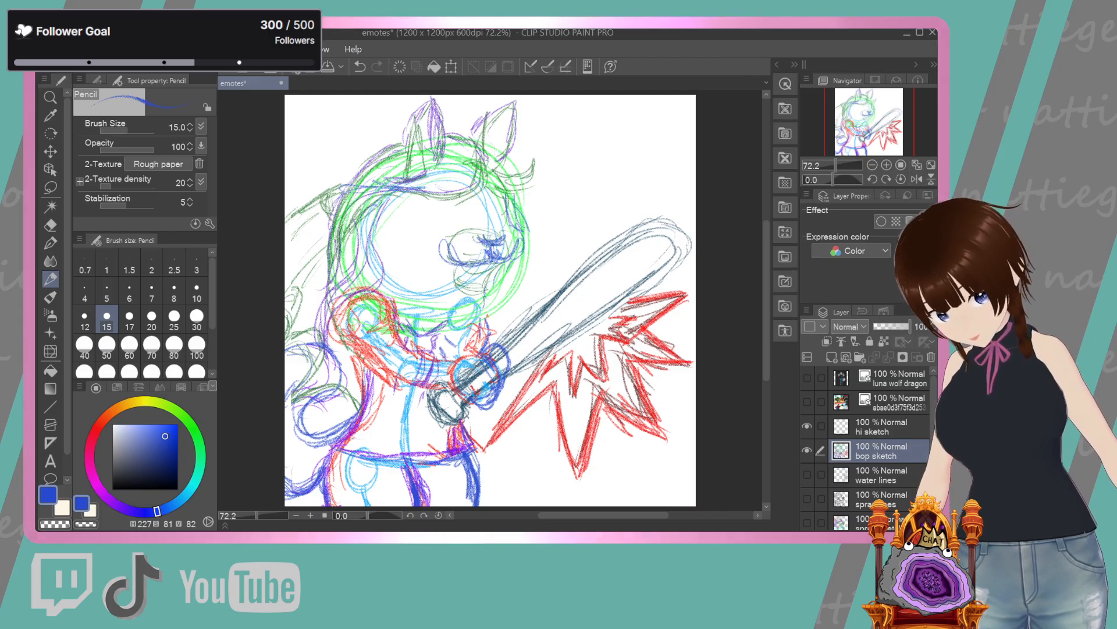
# Sketch squinting eyes, the ear marks, hair framing the face and an open mouth with jaw line in blue
pyautogui.moveTo(446, 205)
pyautogui.mouseDown()
pyautogui.moveTo(457, 224)
pyautogui.moveTo(426, 228)
pyautogui.moveTo(480, 216)
pyautogui.mouseUp()
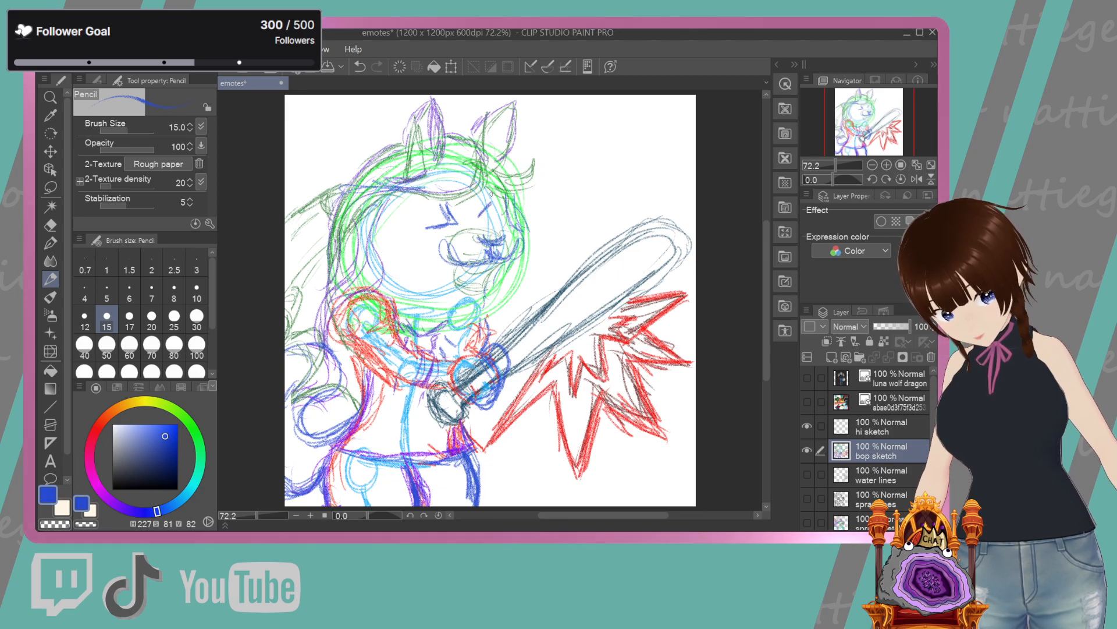
pyautogui.click(360, 65)
pyautogui.hotkey('ctrl', 'y')
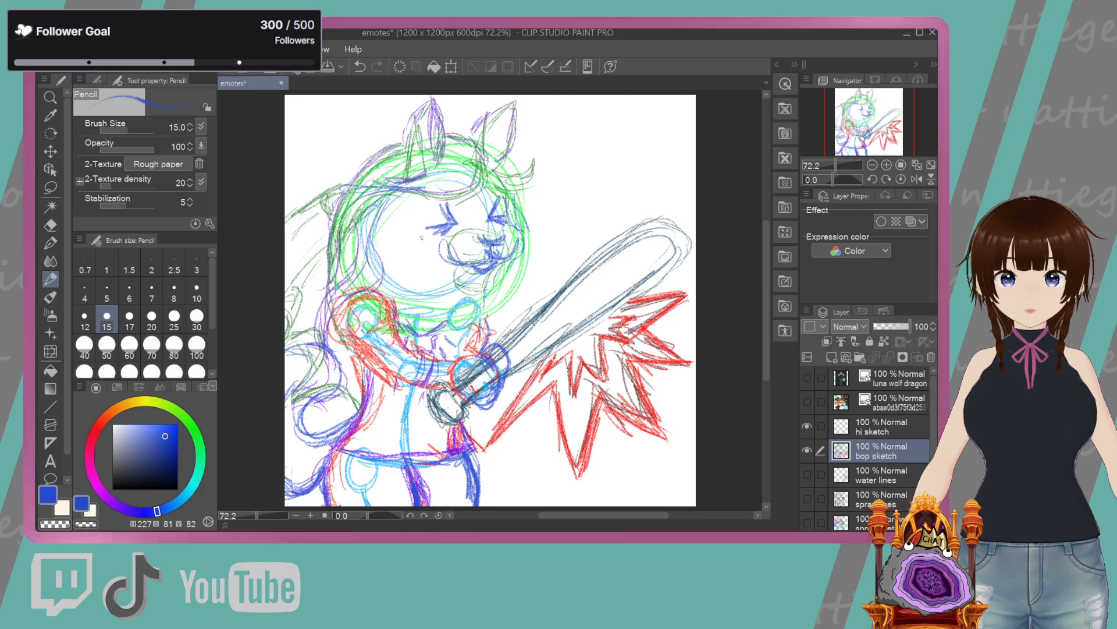
pyautogui.moveTo(388, 224); pyautogui.dragTo(373, 228)
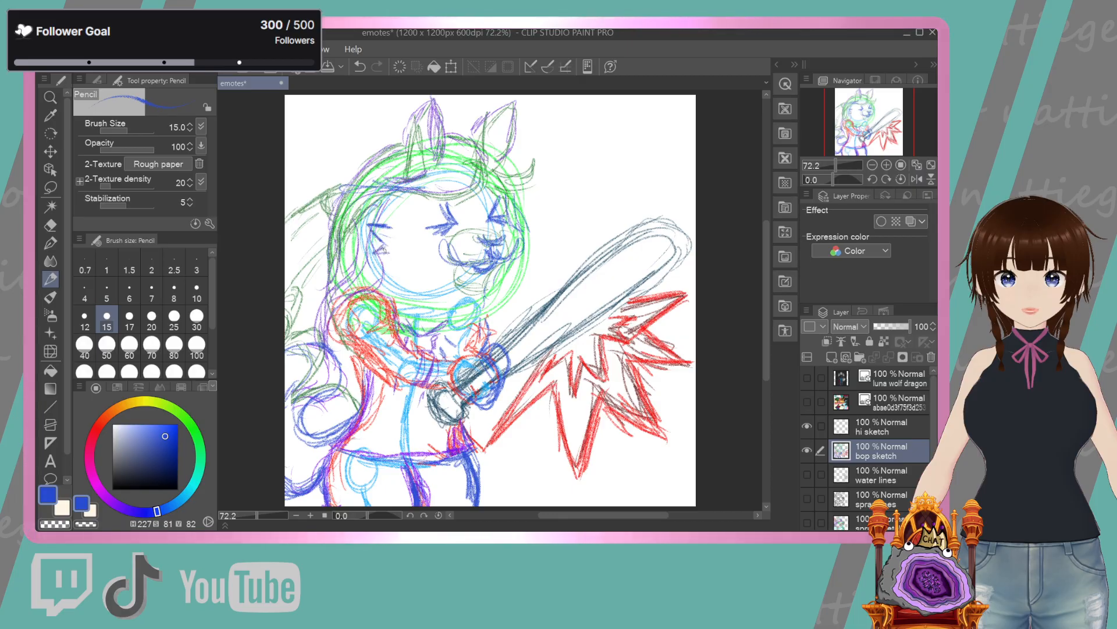
pyautogui.moveTo(400, 195); pyautogui.dragTo(378, 270)
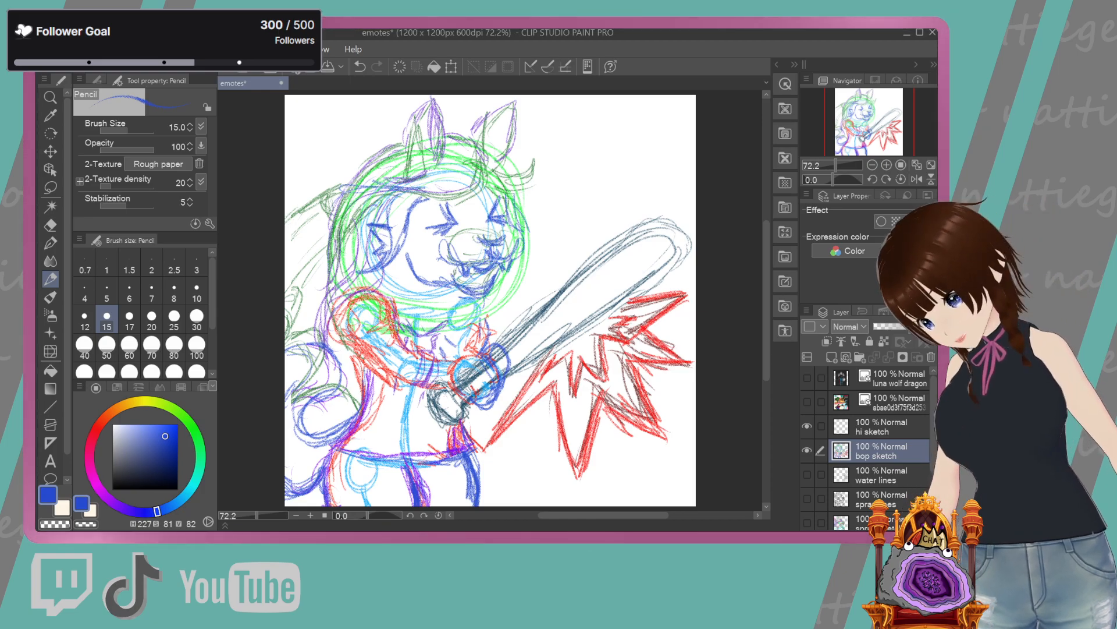
# Accent the nose in orange at hue 42 and go over the nose and jaw in bright green at hue 122
pyautogui.click(121, 401)
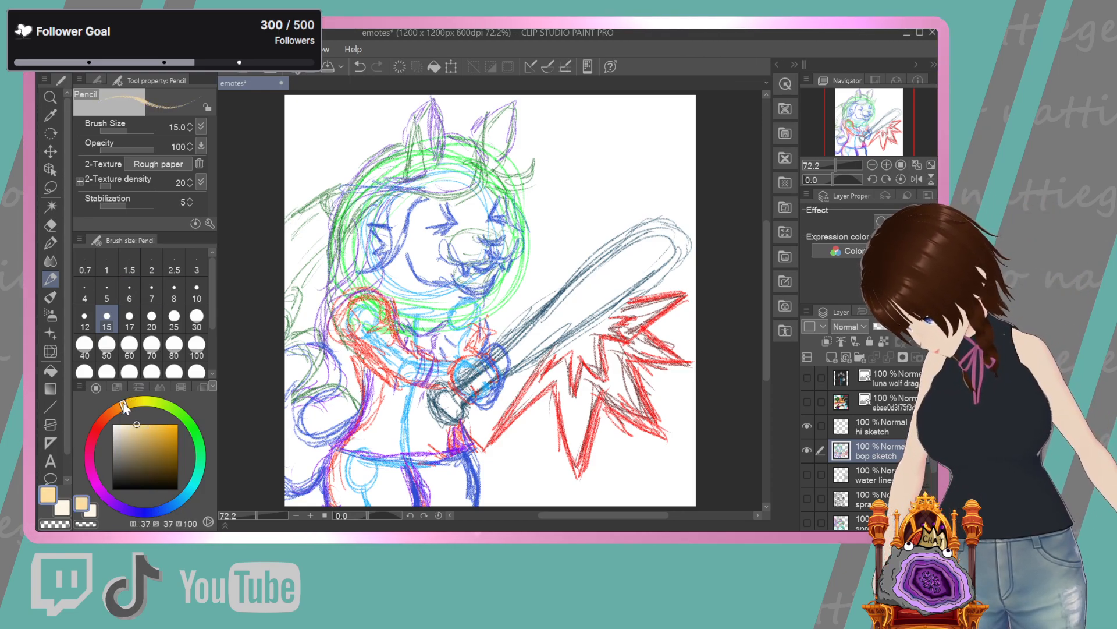
pyautogui.moveTo(169, 430); pyautogui.dragTo(187, 403)
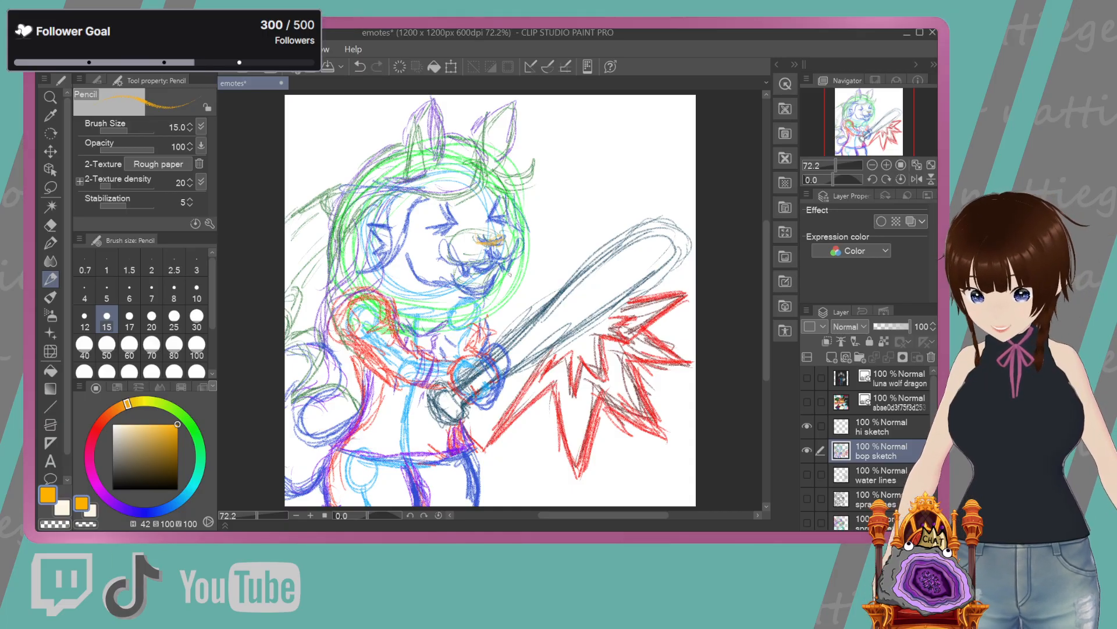
pyautogui.click(196, 425)
pyautogui.moveTo(474, 240); pyautogui.dragTo(501, 237)
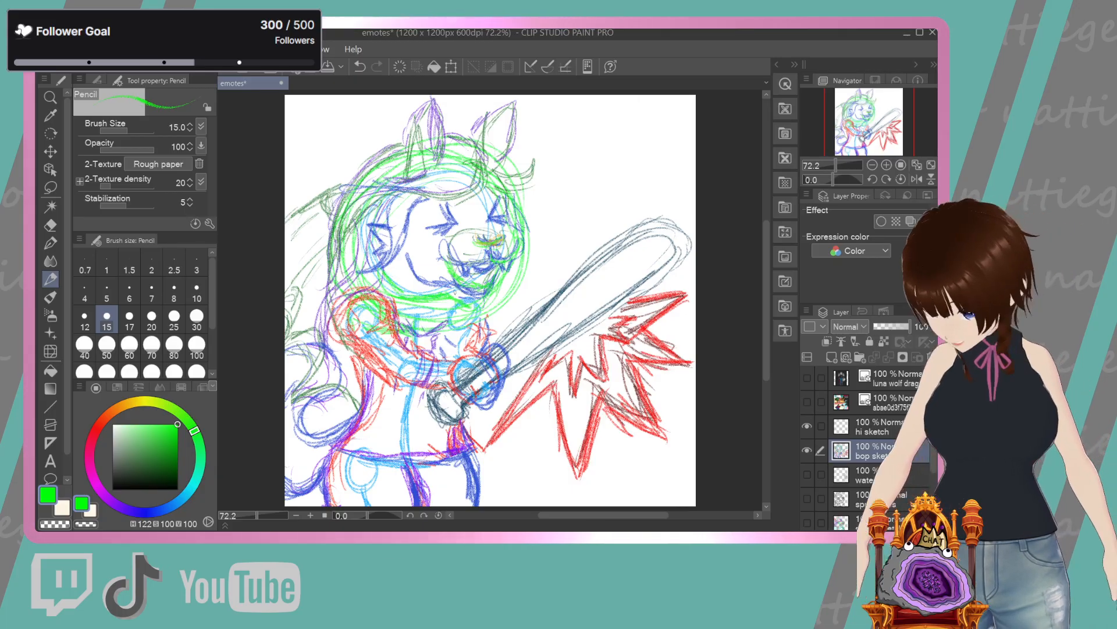
# Redraw the open mouth and jaw in red at hue 2, clearing the old mouth lines with a size 17 hard eraser
pyautogui.click(97, 426)
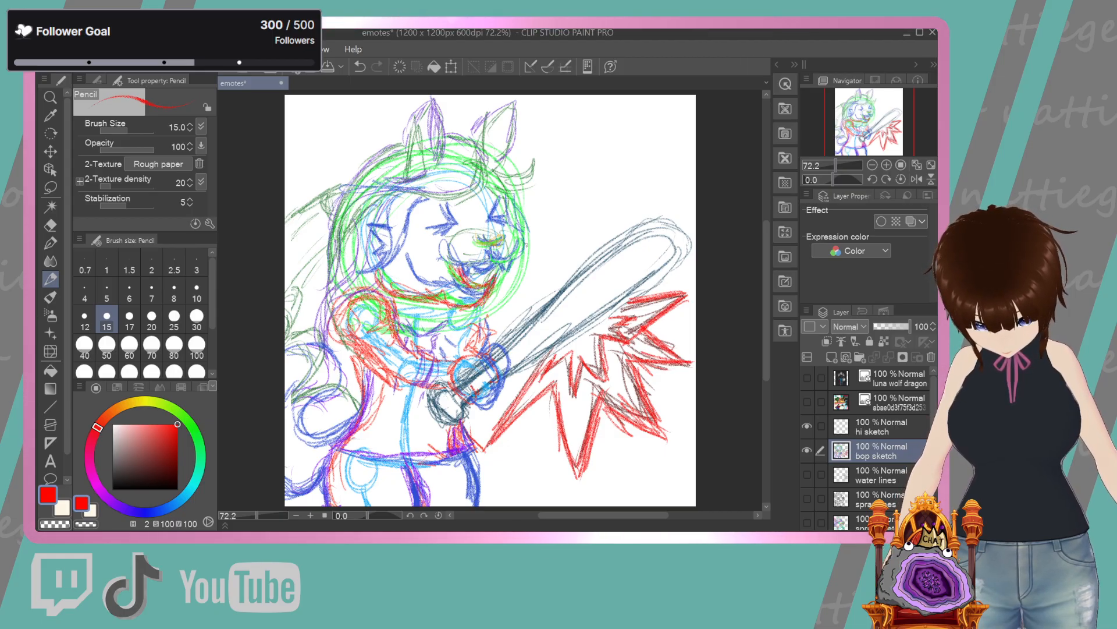
pyautogui.click(50, 225)
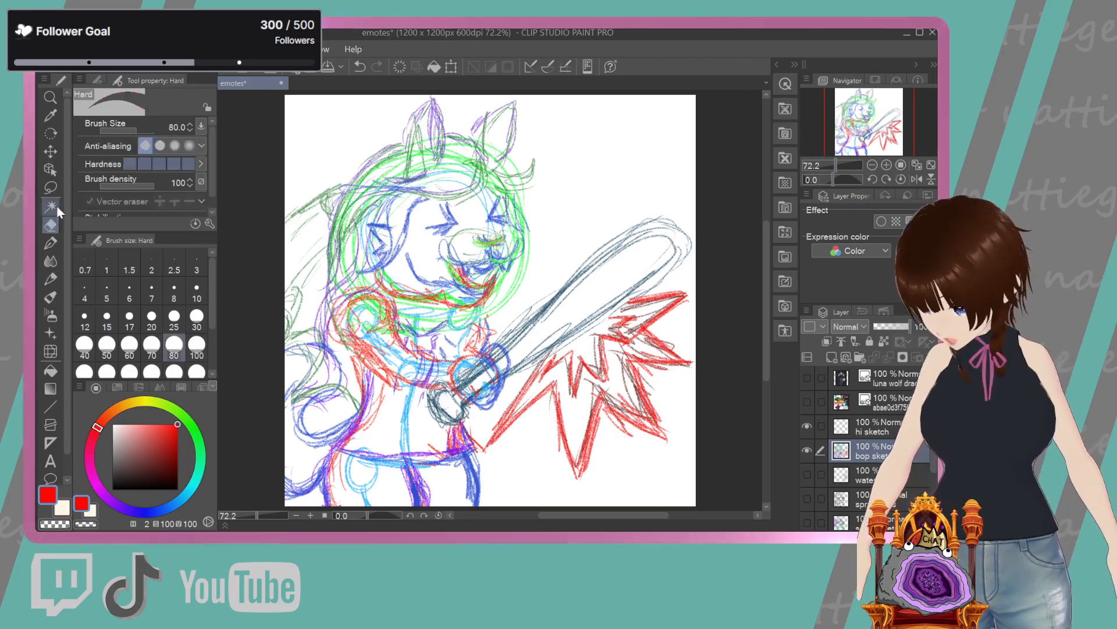
pyautogui.click(129, 317)
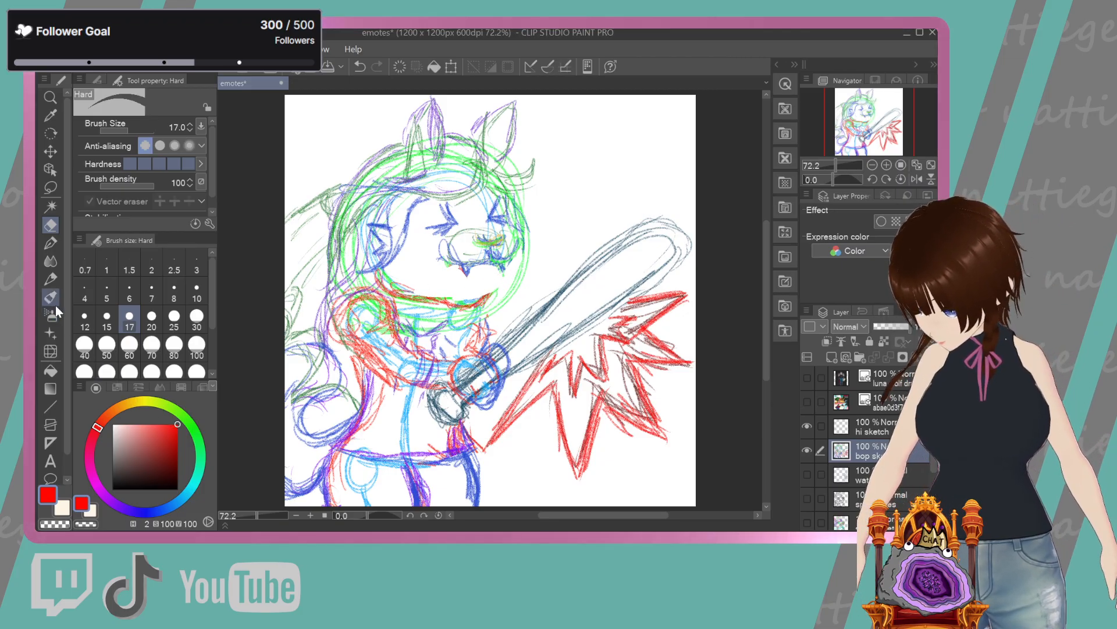
pyautogui.click(51, 280)
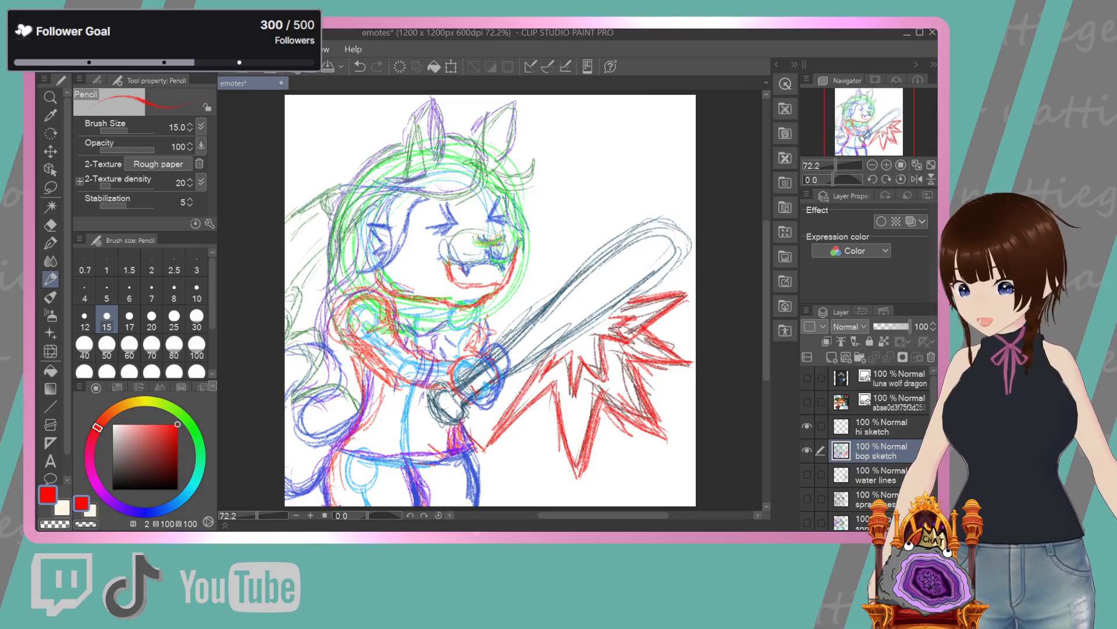
# Erase the open lower mouth and the jaw line under the muzzle with a size 70 hard eraser
pyautogui.click(51, 224)
pyautogui.click(159, 344)
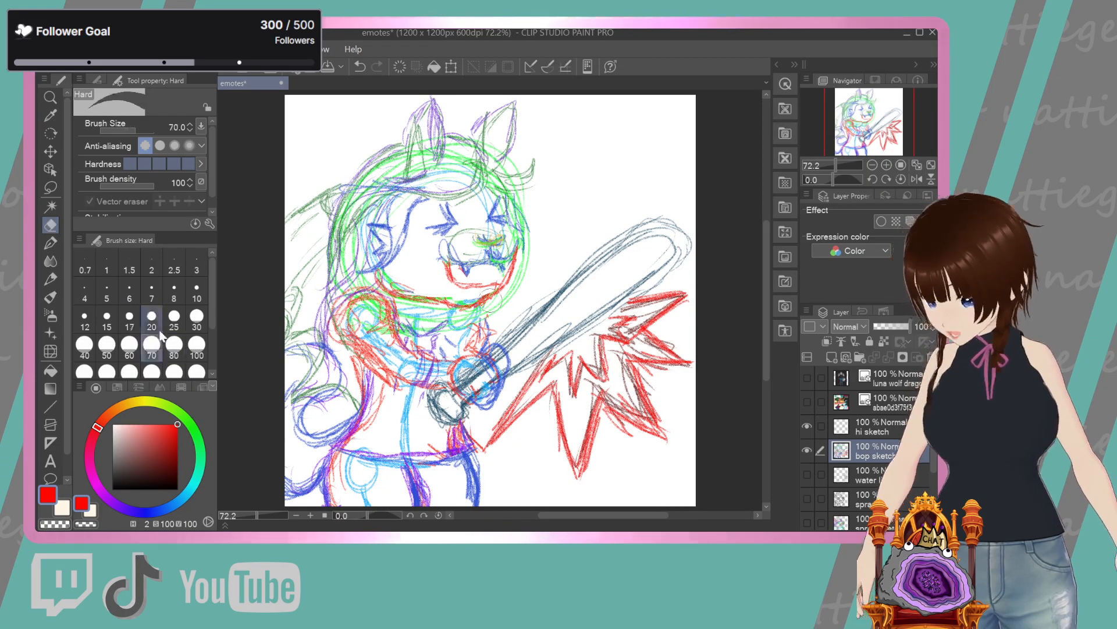
pyautogui.moveTo(448, 279)
pyautogui.mouseDown()
pyautogui.moveTo(488, 284)
pyautogui.moveTo(519, 264)
pyautogui.moveTo(469, 299)
pyautogui.moveTo(408, 282)
pyautogui.mouseUp()
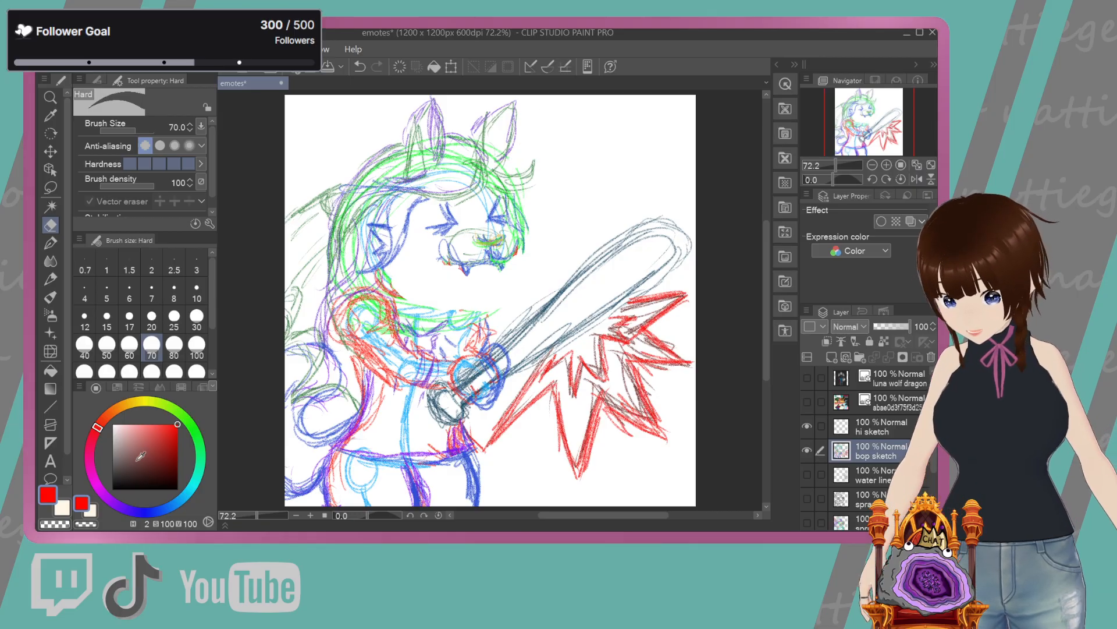
# Retrace the muzzle outline with the pencil in light blue at hue 197
pyautogui.click(50, 278)
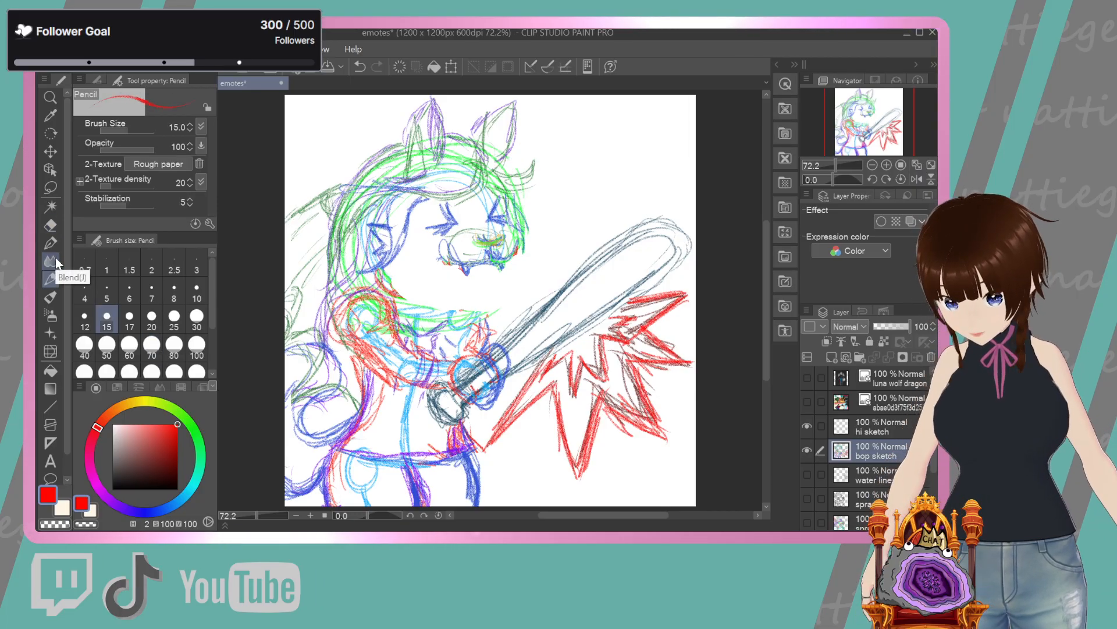
pyautogui.click(153, 457)
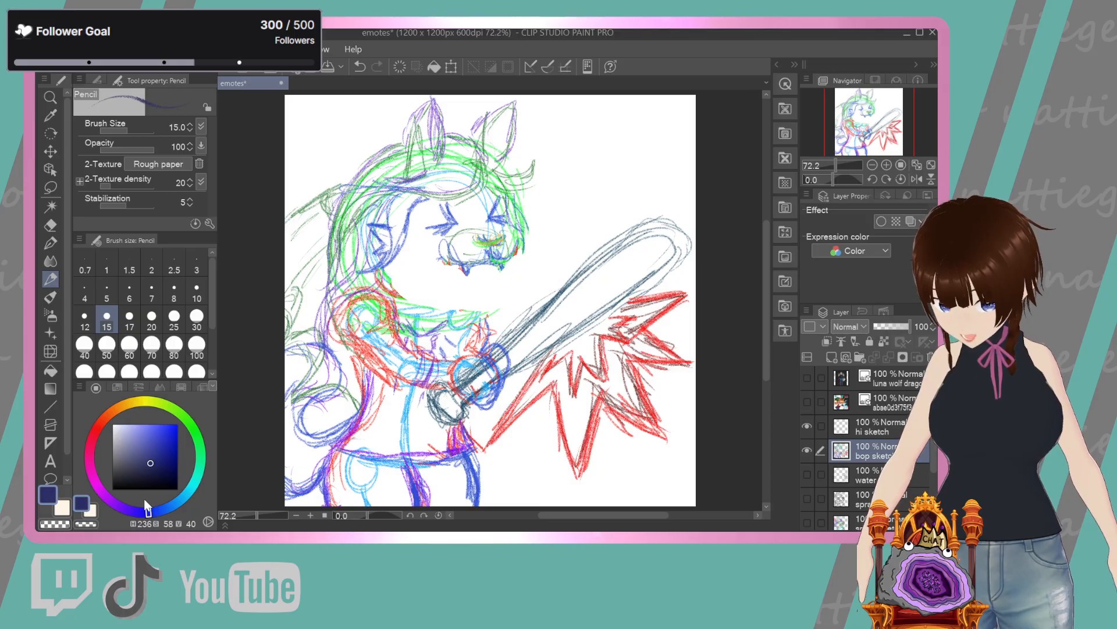
pyautogui.click(186, 492)
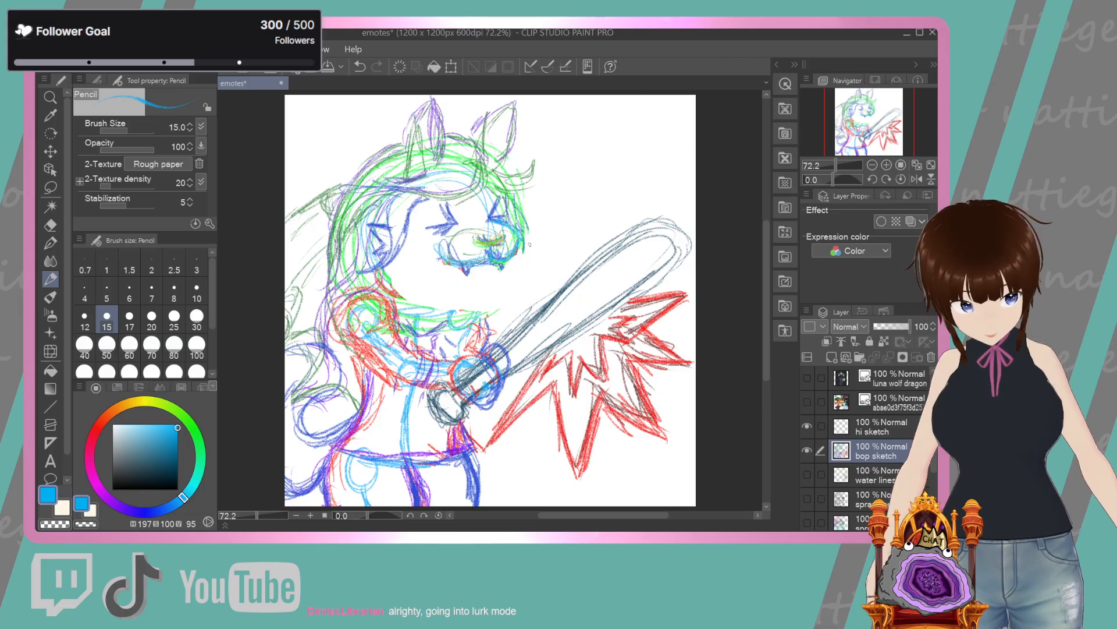
# Lasso the muzzle, enlarge and reposition it slightly with Scale/Rotate, and clear the selection
pyautogui.click(52, 188)
pyautogui.moveTo(522, 219)
pyautogui.mouseDown()
pyautogui.moveTo(439, 267)
pyautogui.moveTo(524, 224)
pyautogui.mouseUp()
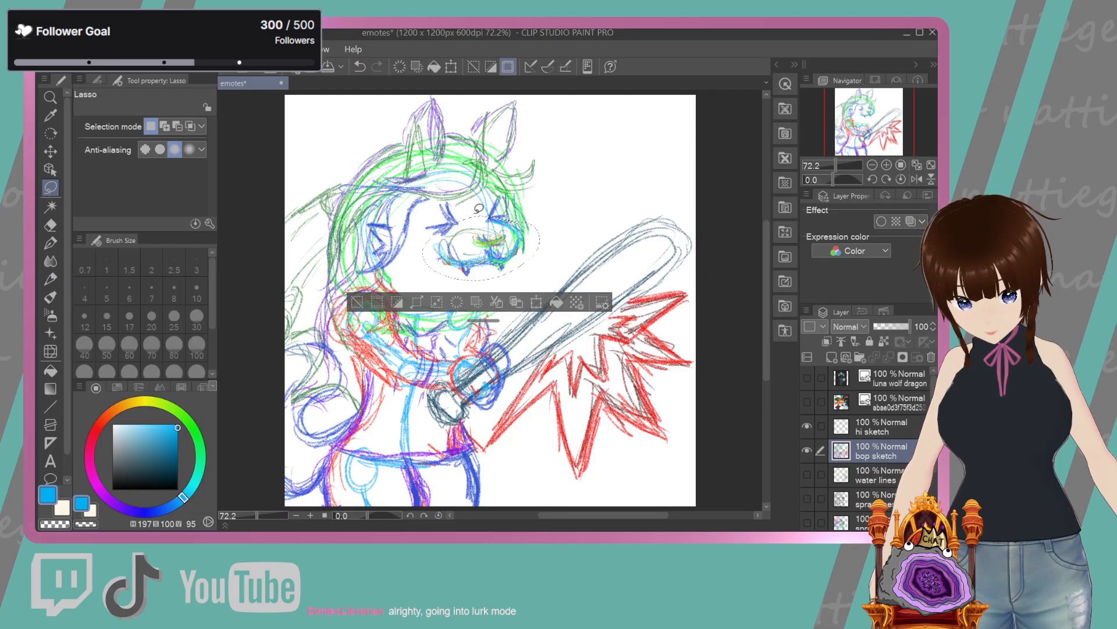
pyautogui.click(415, 303)
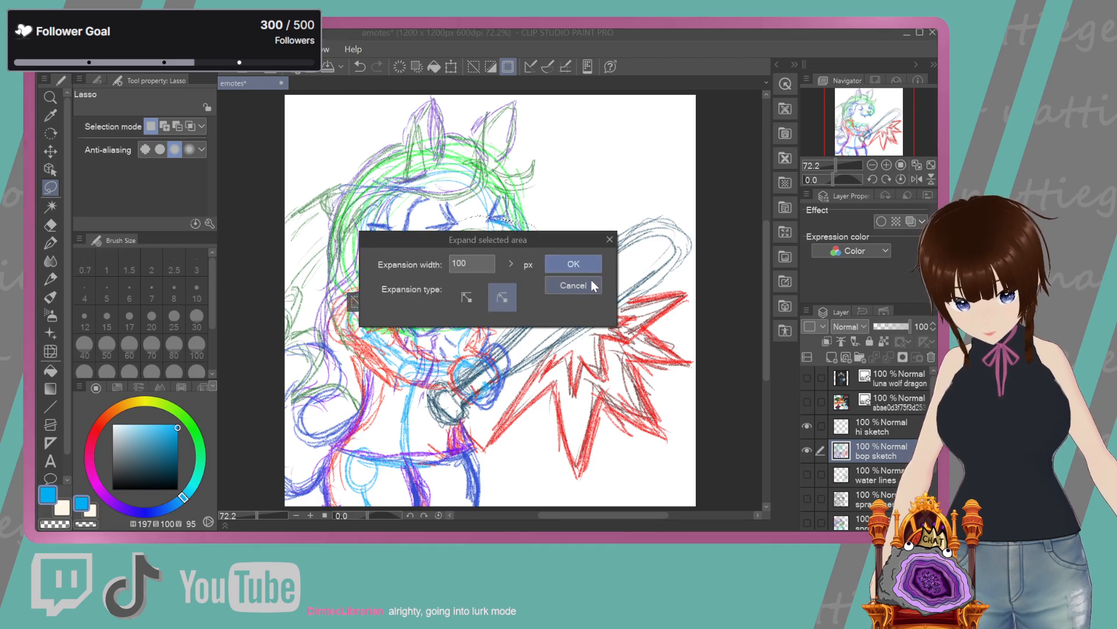
pyautogui.click(575, 287)
pyautogui.click(537, 301)
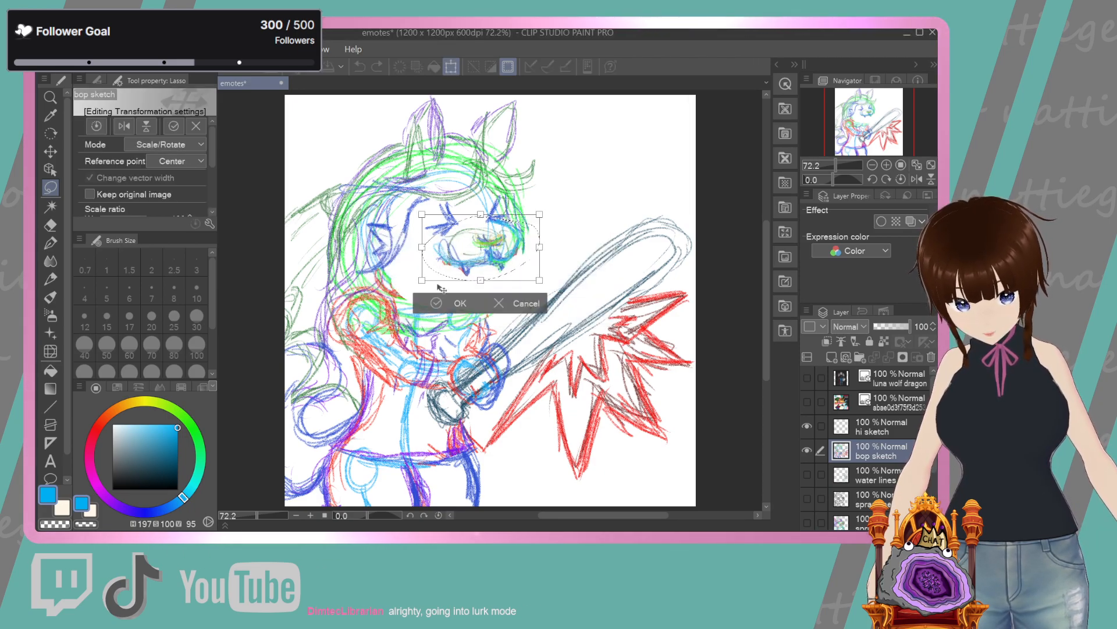
pyautogui.moveTo(484, 263); pyautogui.dragTo(508, 264)
pyautogui.click(457, 316)
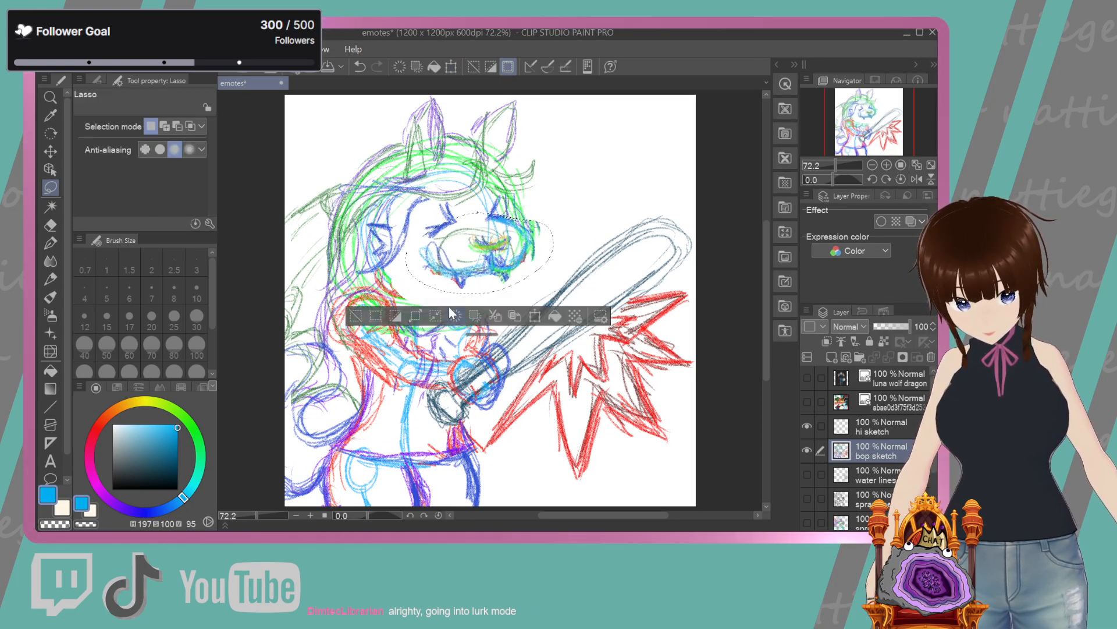
pyautogui.click(355, 315)
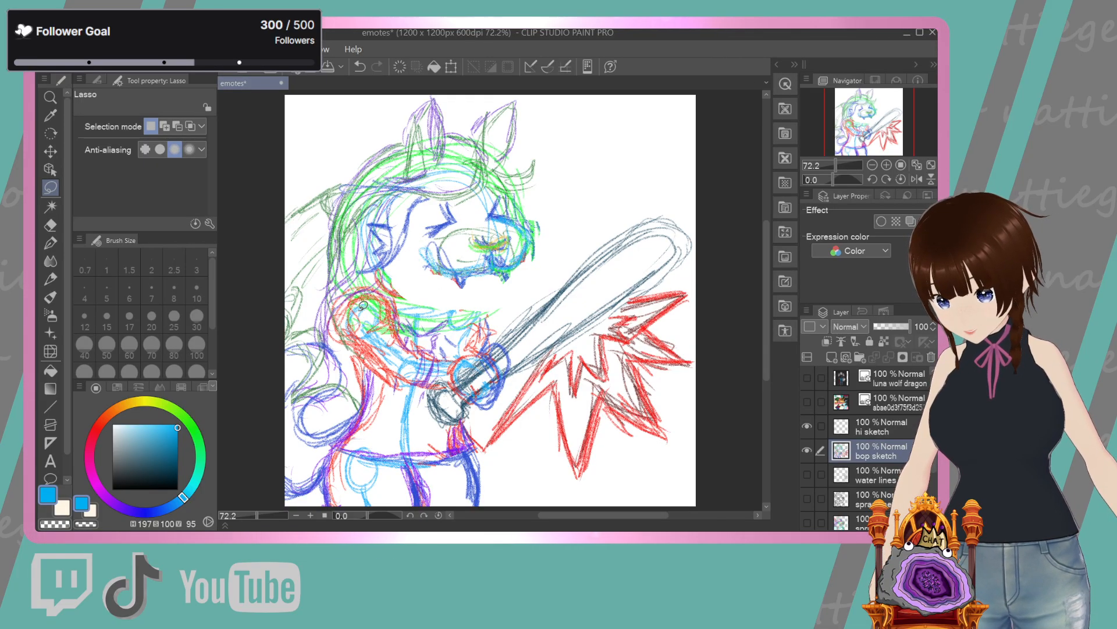
# Go over the top of the muzzle and the slanted eye lines with the pencil in bright green at hue 113
pyautogui.click(50, 282)
pyautogui.click(131, 317)
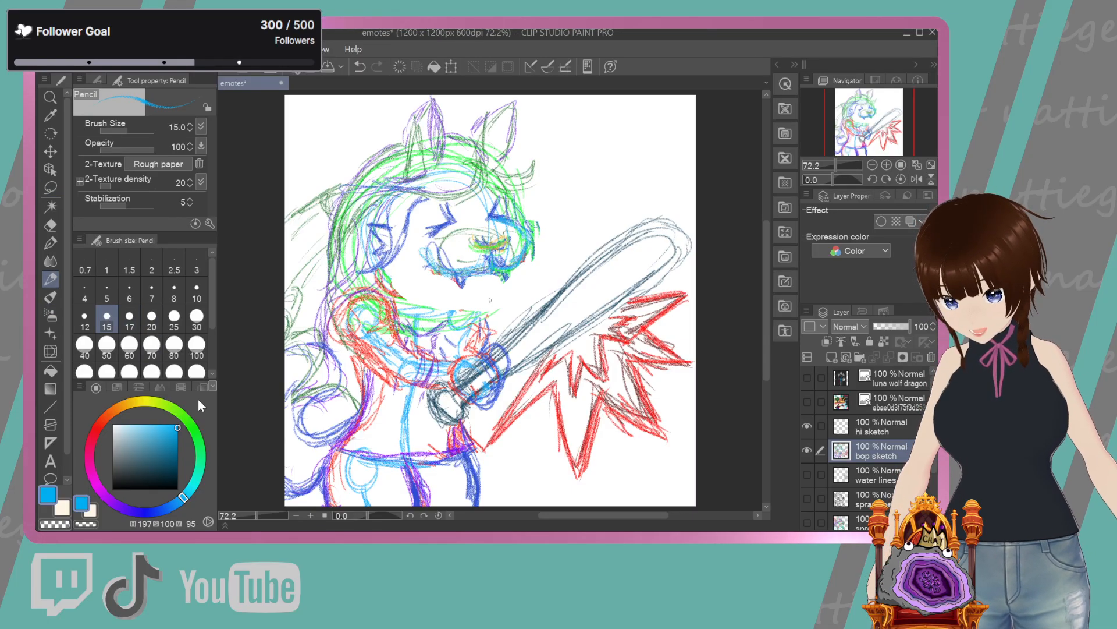
pyautogui.click(191, 421)
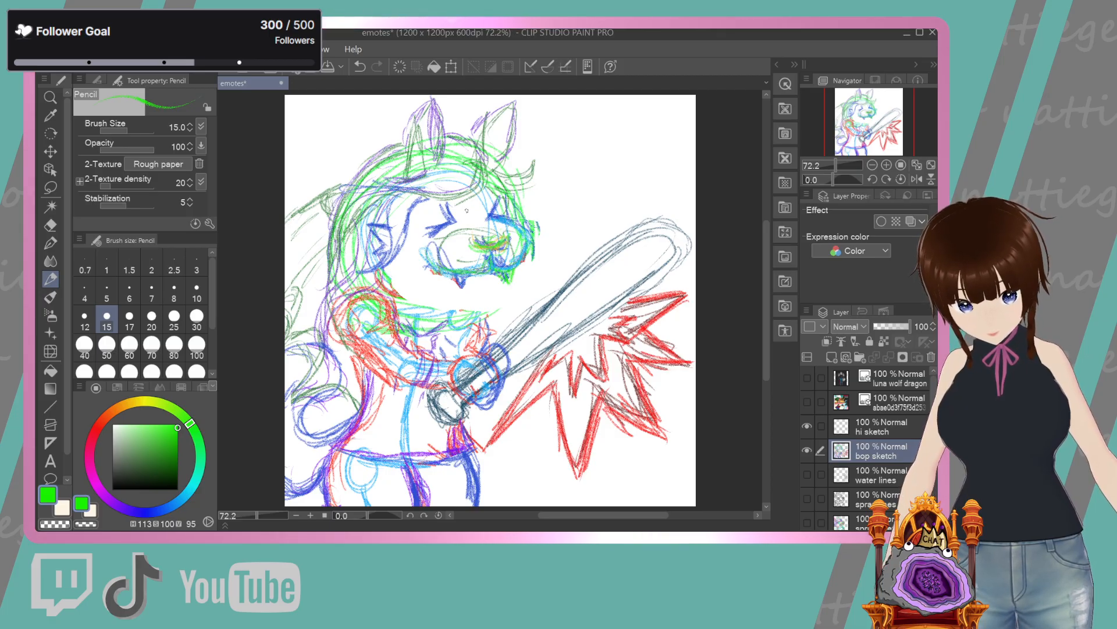
pyautogui.moveTo(435, 199)
pyautogui.mouseDown()
pyautogui.moveTo(459, 231)
pyautogui.moveTo(502, 228)
pyautogui.mouseUp()
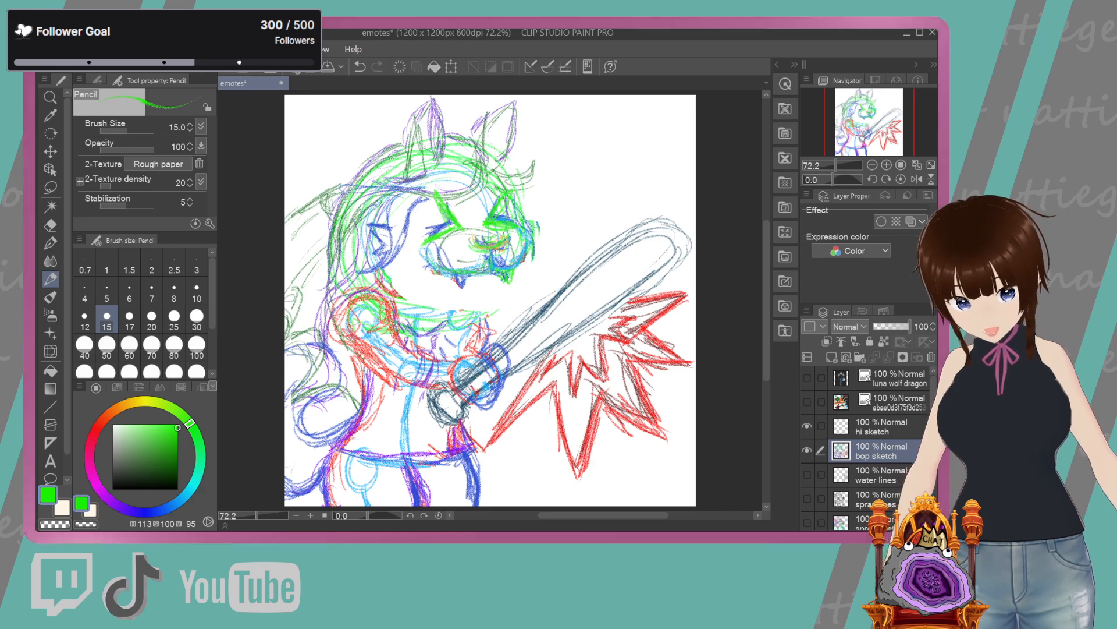
# Layer orange strokes at hue 23 over both slanted eyes and the nose
pyautogui.click(111, 412)
pyautogui.moveTo(438, 200); pyautogui.dragTo(458, 224)
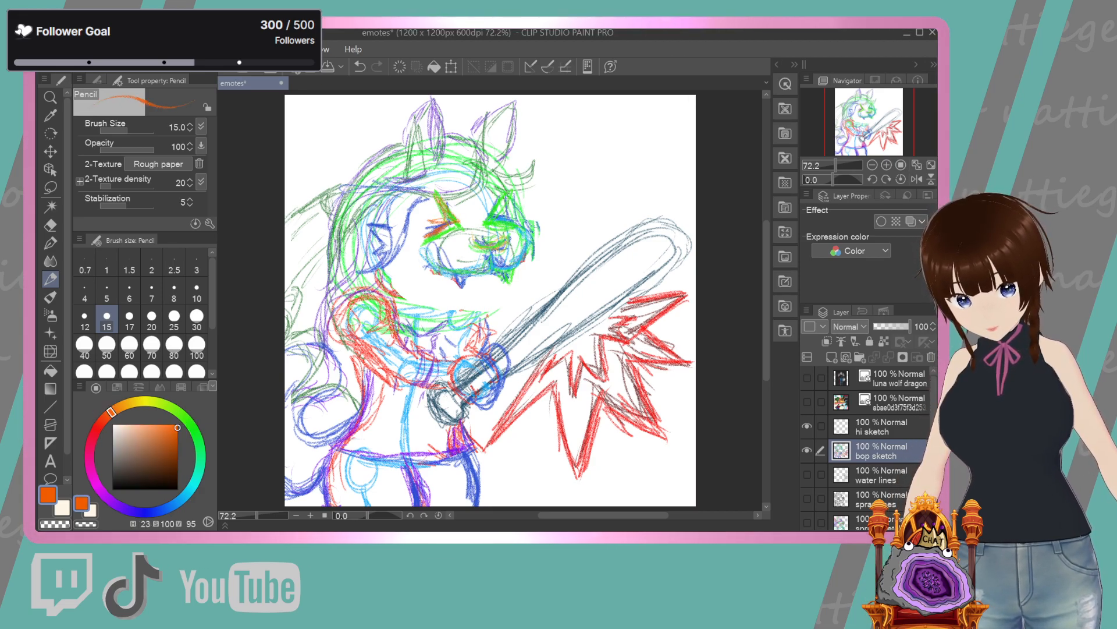
pyautogui.moveTo(473, 238); pyautogui.dragTo(505, 240)
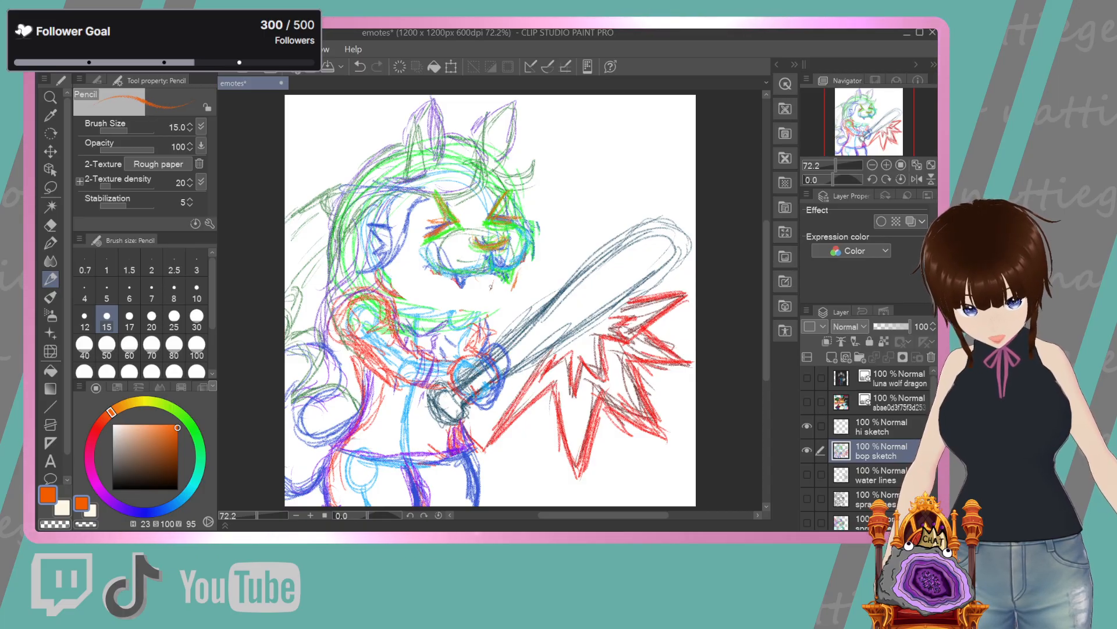
# Erase stray lines in the jaw area below the muzzle with the Hard eraser at size 17
pyautogui.moveTo(492, 284); pyautogui.dragTo(455, 306)
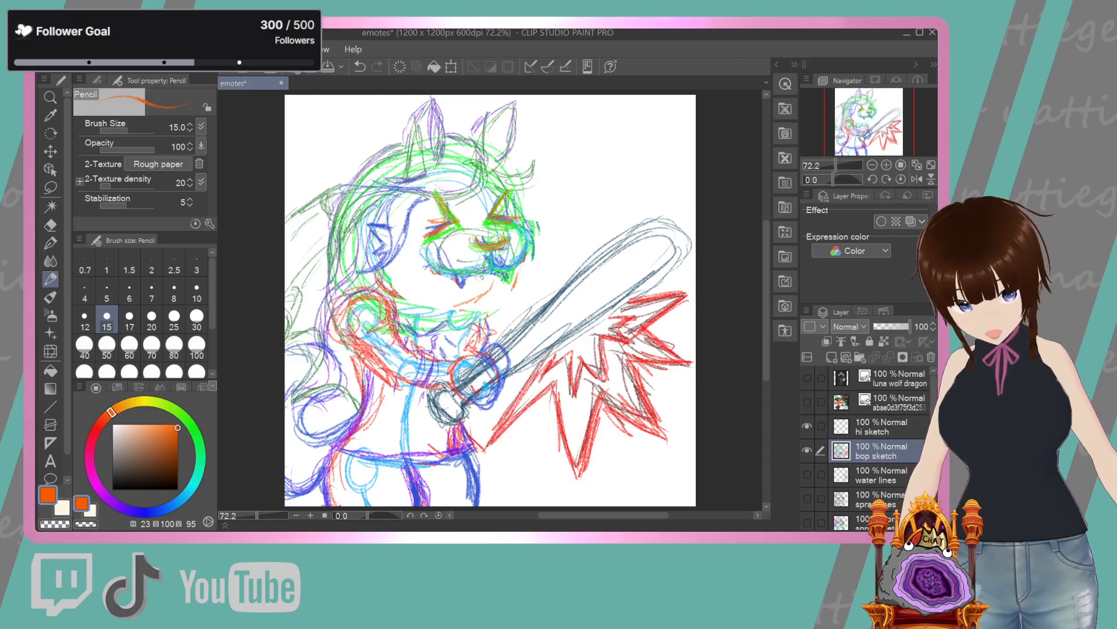
pyautogui.click(355, 65)
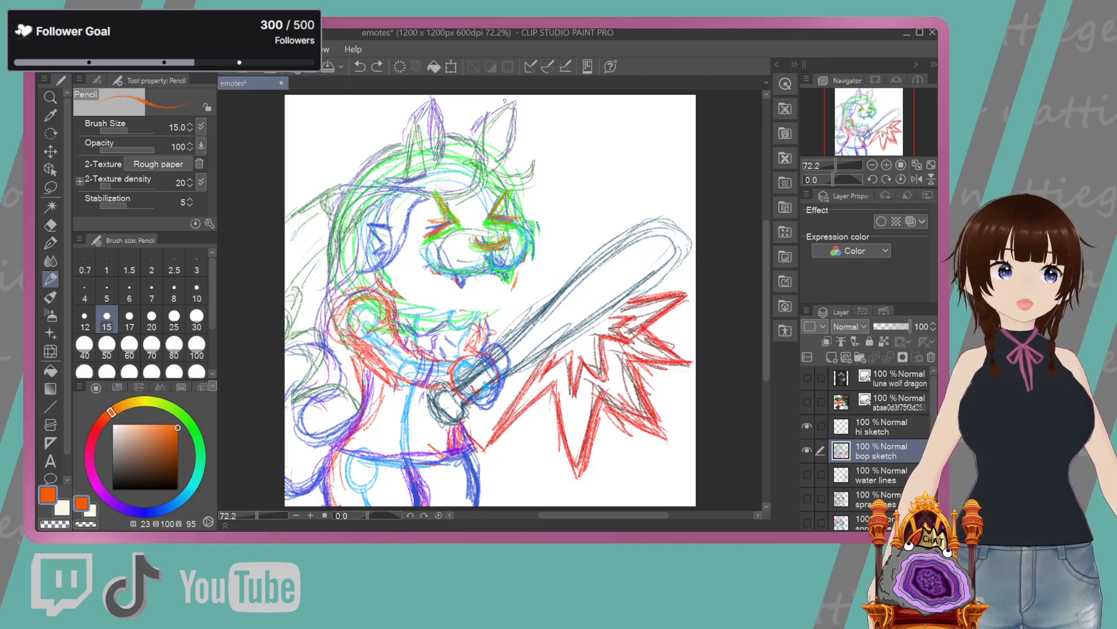
pyautogui.click(51, 226)
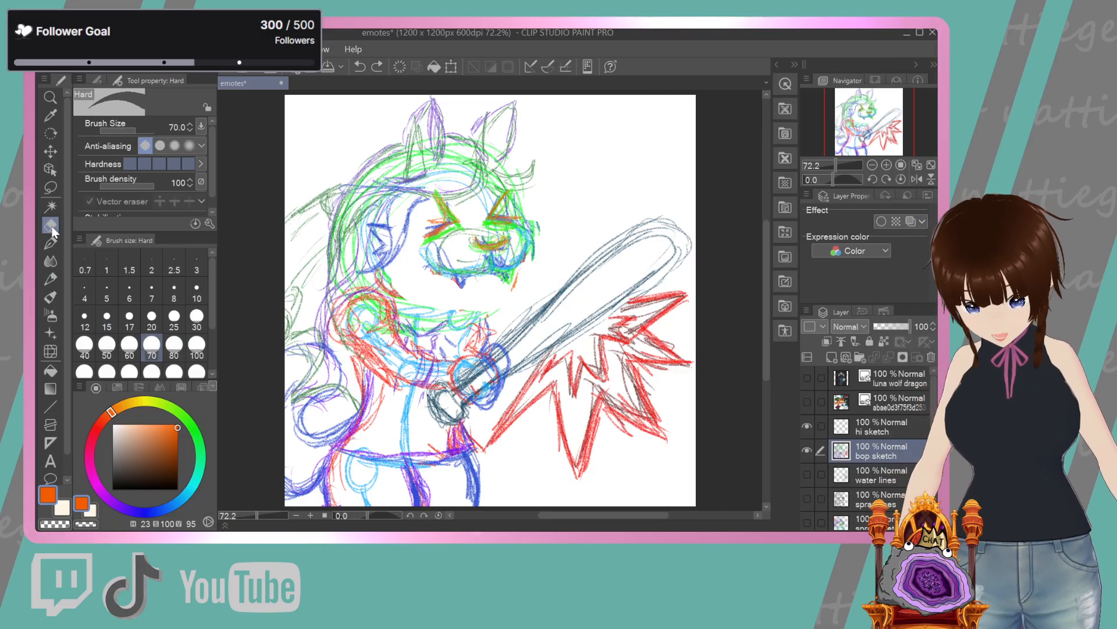
pyautogui.click(127, 317)
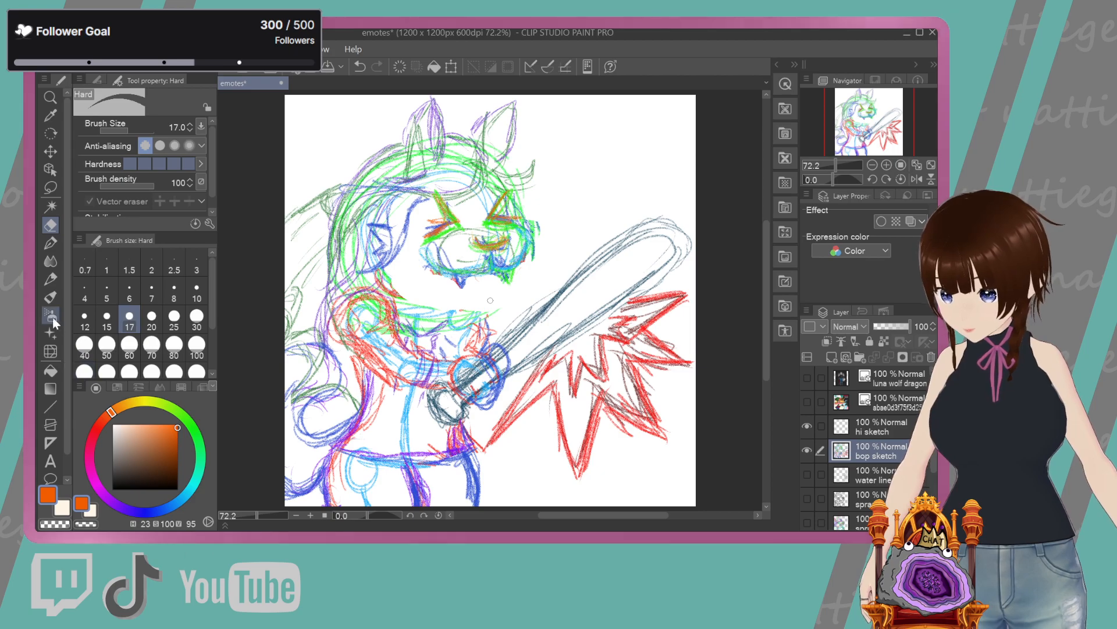
# Sketch orange fur tufts along the cheek beside the muzzle with the pencil at size 15
pyautogui.press('p')
pyautogui.press('p')
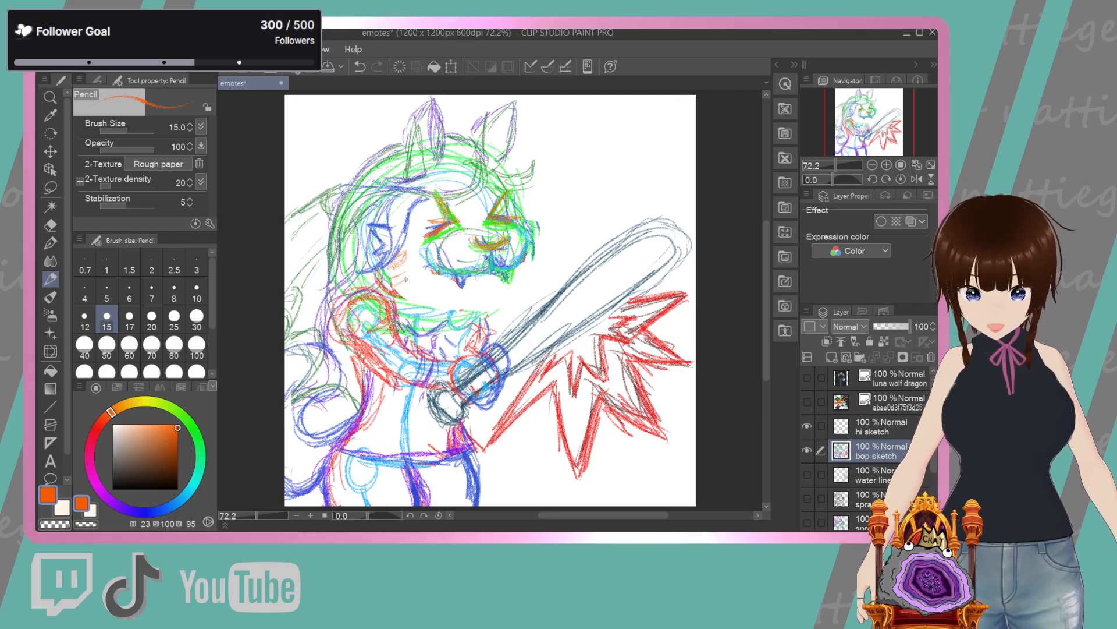
pyautogui.moveTo(415, 240); pyautogui.dragTo(410, 265)
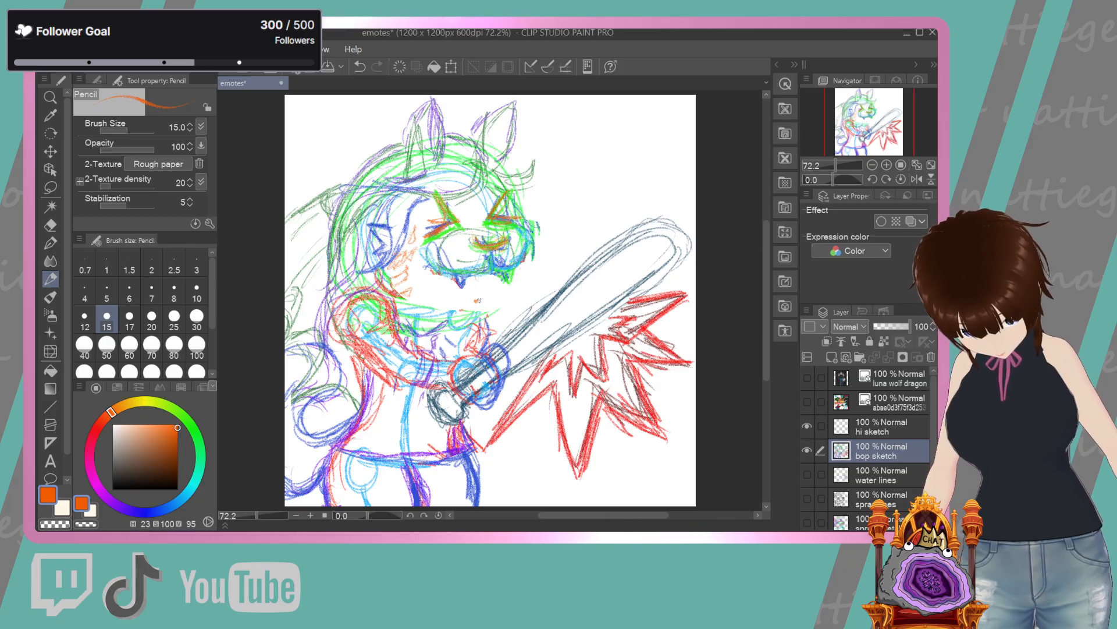
pyautogui.moveTo(514, 276); pyautogui.dragTo(427, 269)
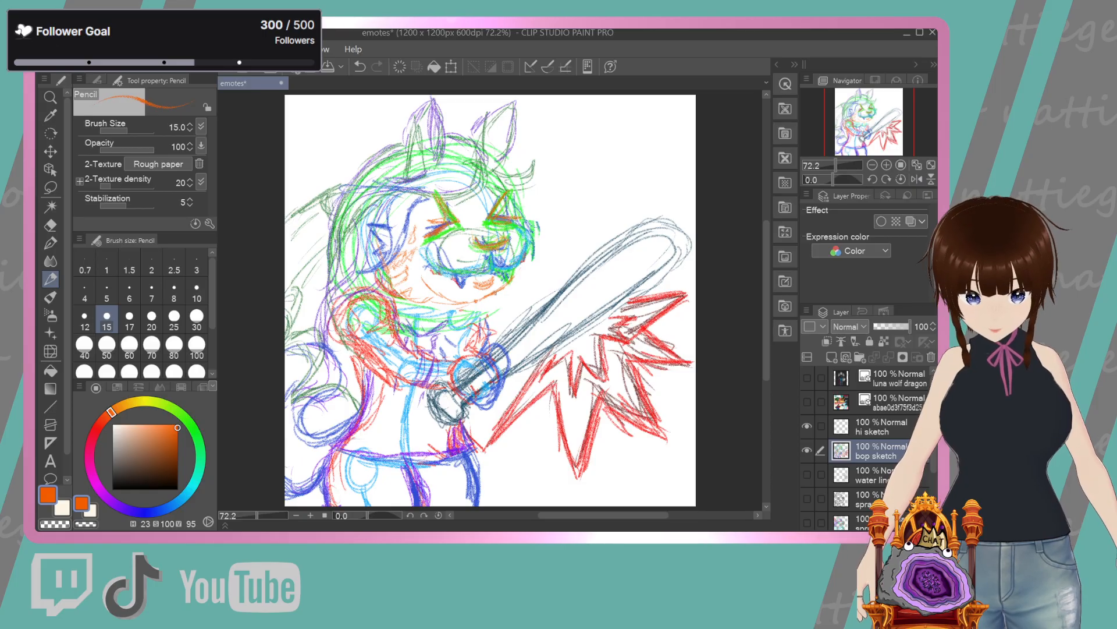
pyautogui.press('e')
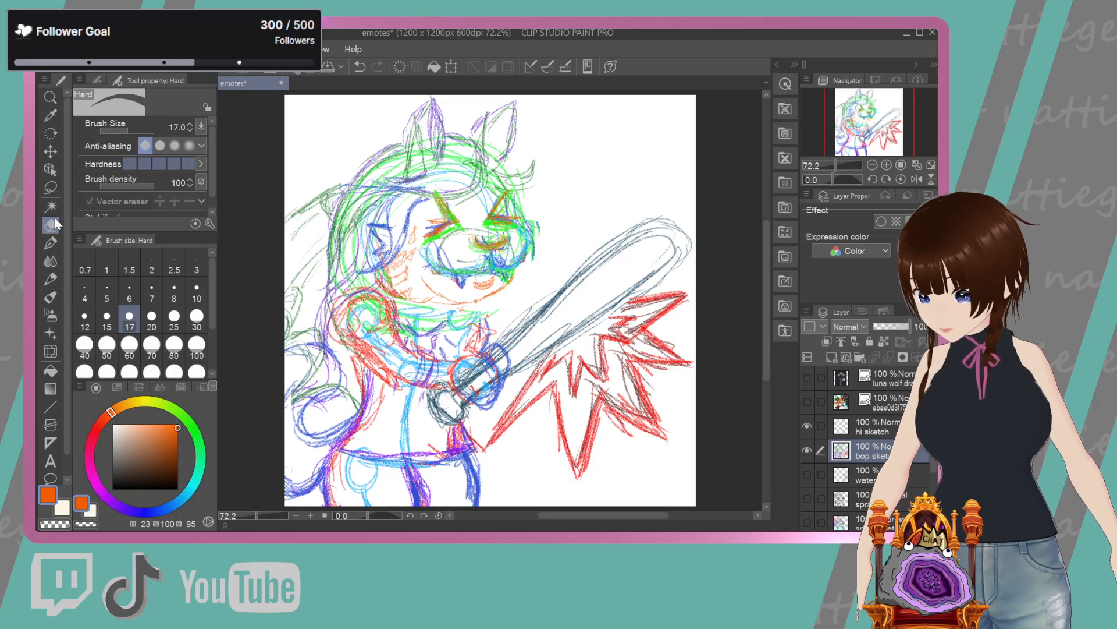
pyautogui.moveTo(512, 273)
pyautogui.mouseDown()
pyautogui.moveTo(480, 299)
pyautogui.moveTo(425, 286)
pyautogui.moveTo(496, 279)
pyautogui.moveTo(431, 279)
pyautogui.mouseUp()
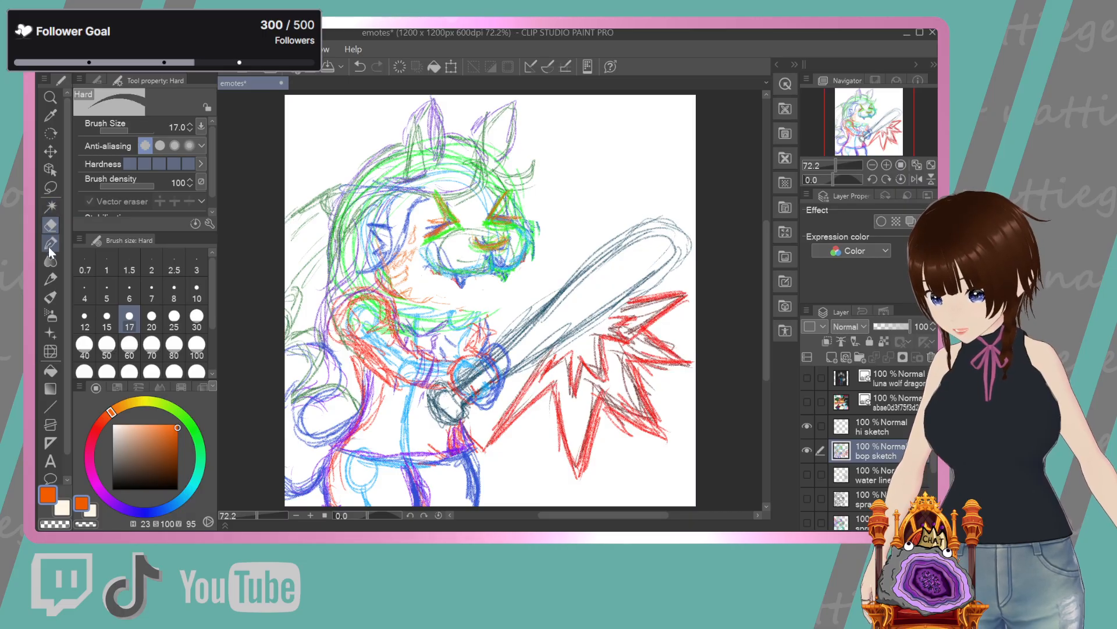
# Move the whole bop sketch slightly down the canvas with Scale/Rotate to make room above the ears
pyautogui.press('p')
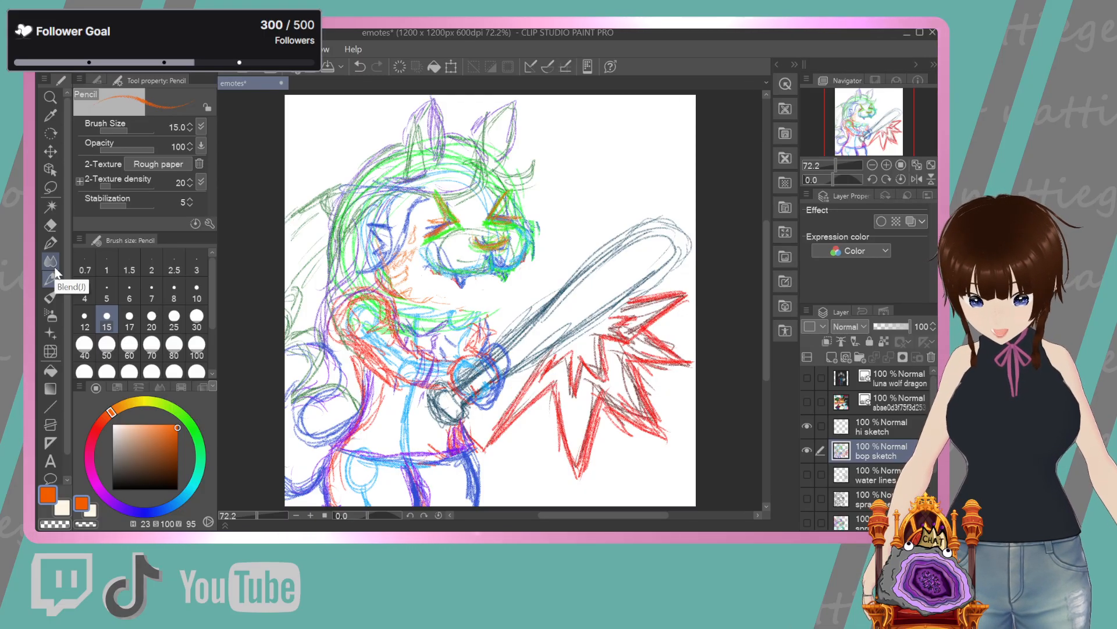
pyautogui.click(451, 66)
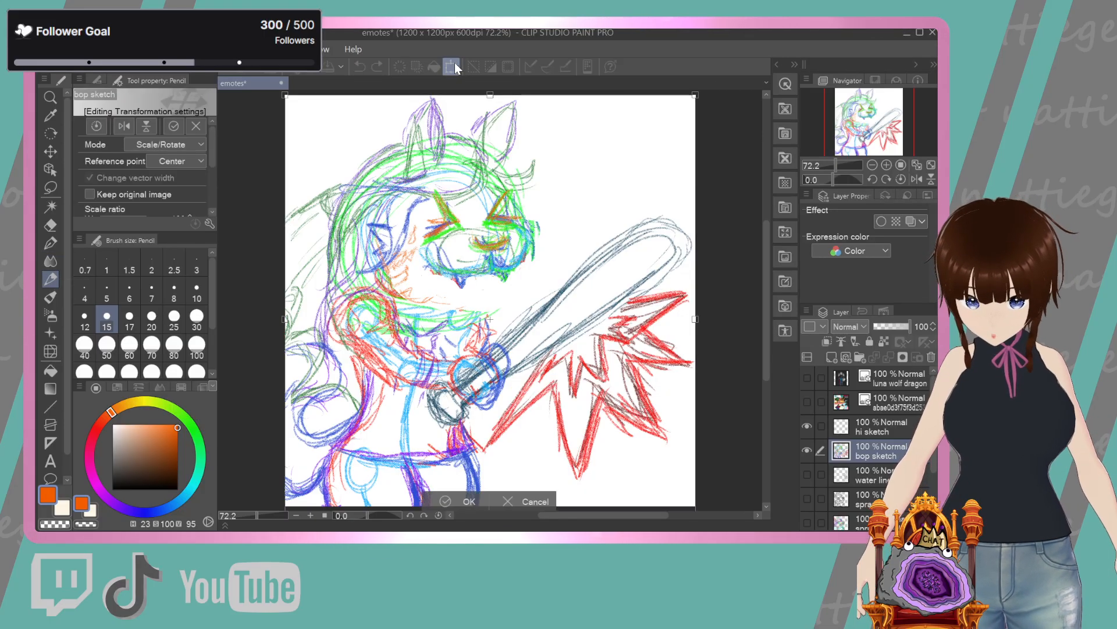
pyautogui.moveTo(498, 245)
pyautogui.mouseDown()
pyautogui.moveTo(499, 283)
pyautogui.moveTo(503, 265)
pyautogui.mouseUp()
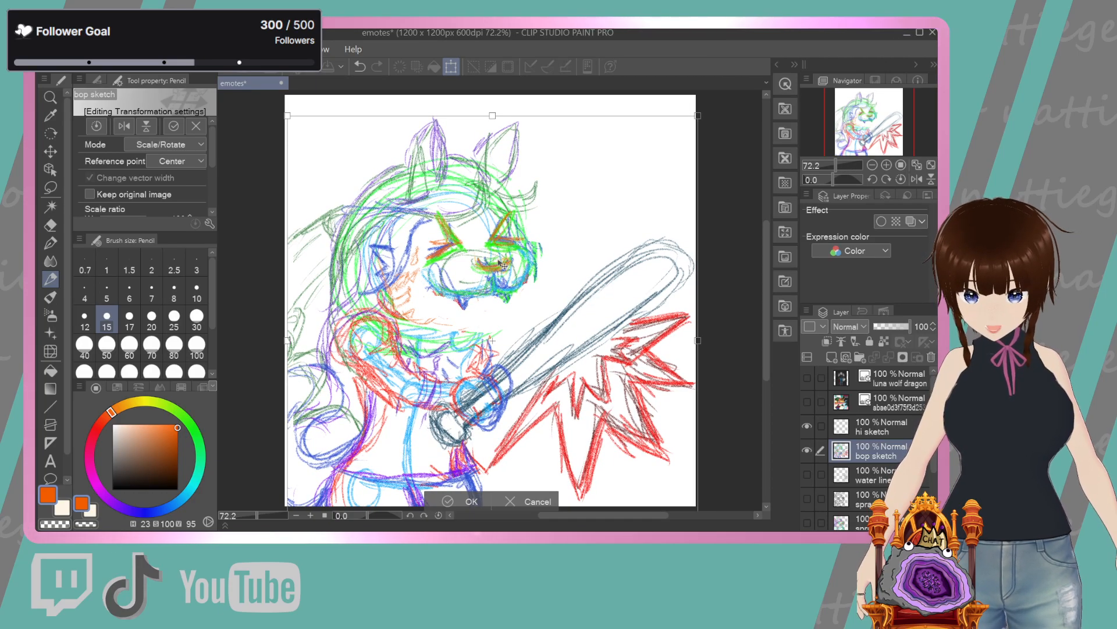
pyautogui.press('Return')
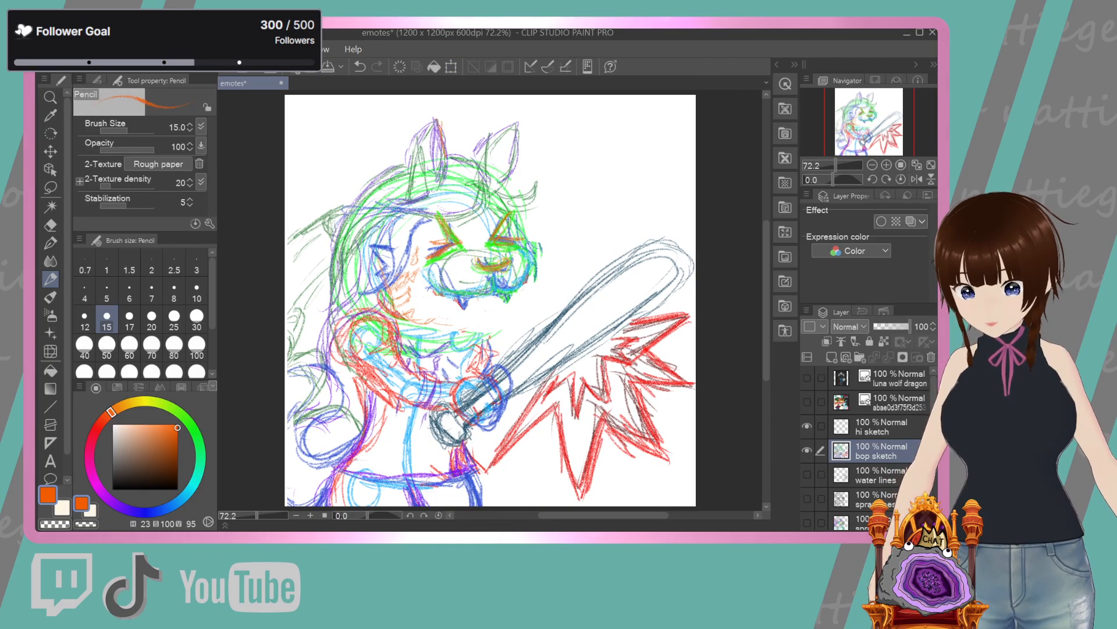
# Redraw both pointed ears taller in orange at hue 23 with the pencil
pyautogui.moveTo(398, 164)
pyautogui.mouseDown()
pyautogui.moveTo(419, 100)
pyautogui.moveTo(446, 155)
pyautogui.moveTo(517, 103)
pyautogui.moveTo(506, 176)
pyautogui.mouseUp()
pyautogui.moveTo(420, 110); pyautogui.dragTo(426, 140)
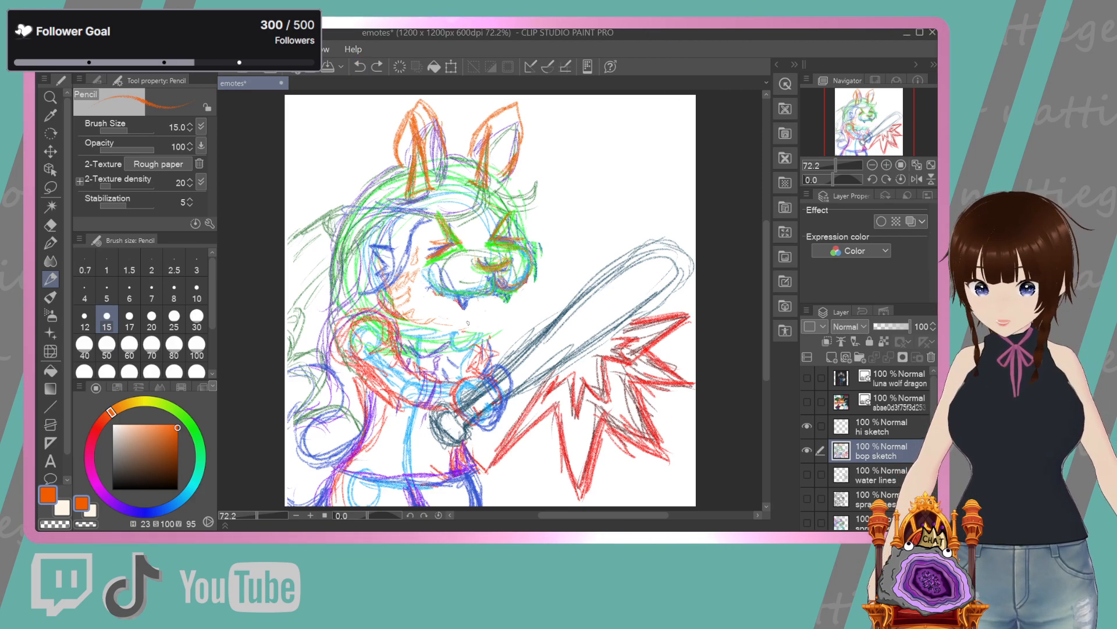
# Sketch the jaw and chin line under the muzzle with the pencil in teal at hue 166
pyautogui.moveTo(425, 321); pyautogui.dragTo(494, 320)
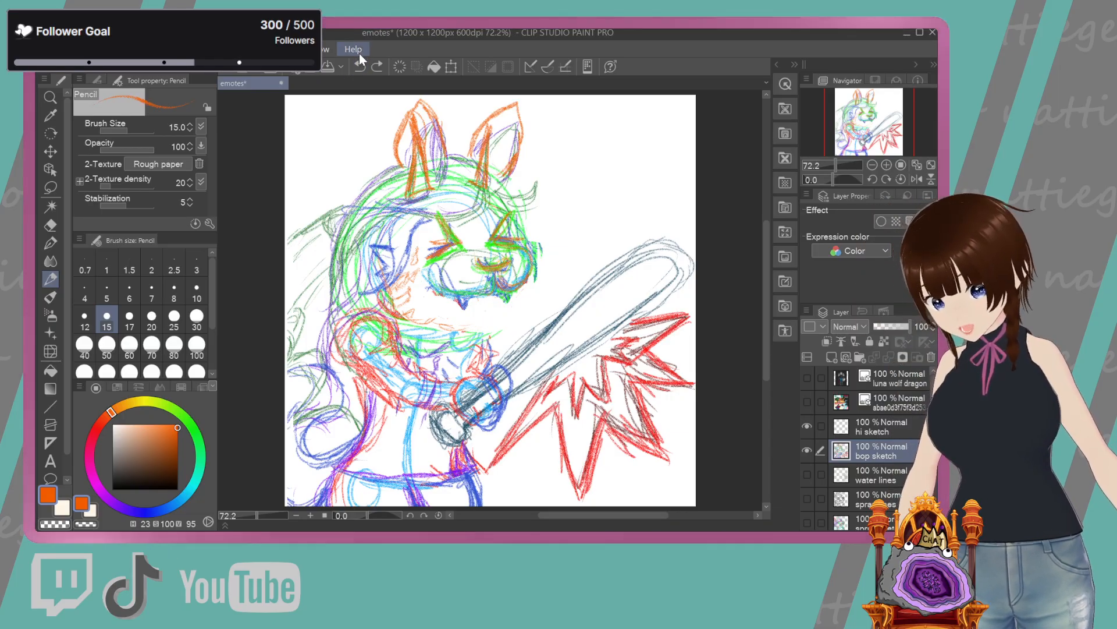
pyautogui.click(153, 491)
pyautogui.click(198, 474)
pyautogui.moveTo(200, 479); pyautogui.dragTo(198, 472)
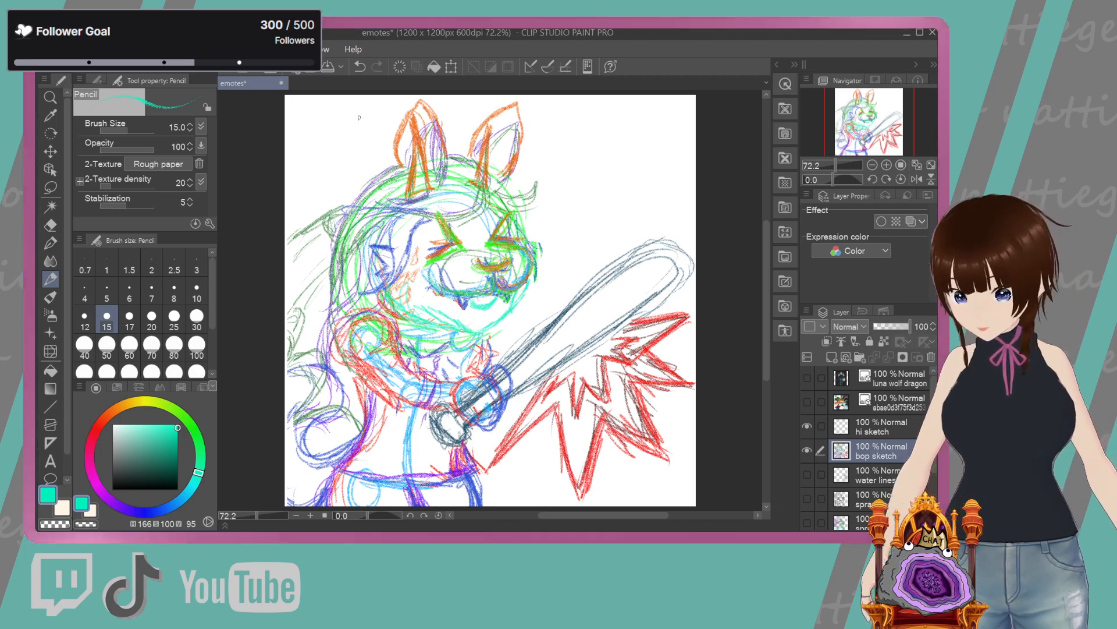
pyautogui.click(360, 66)
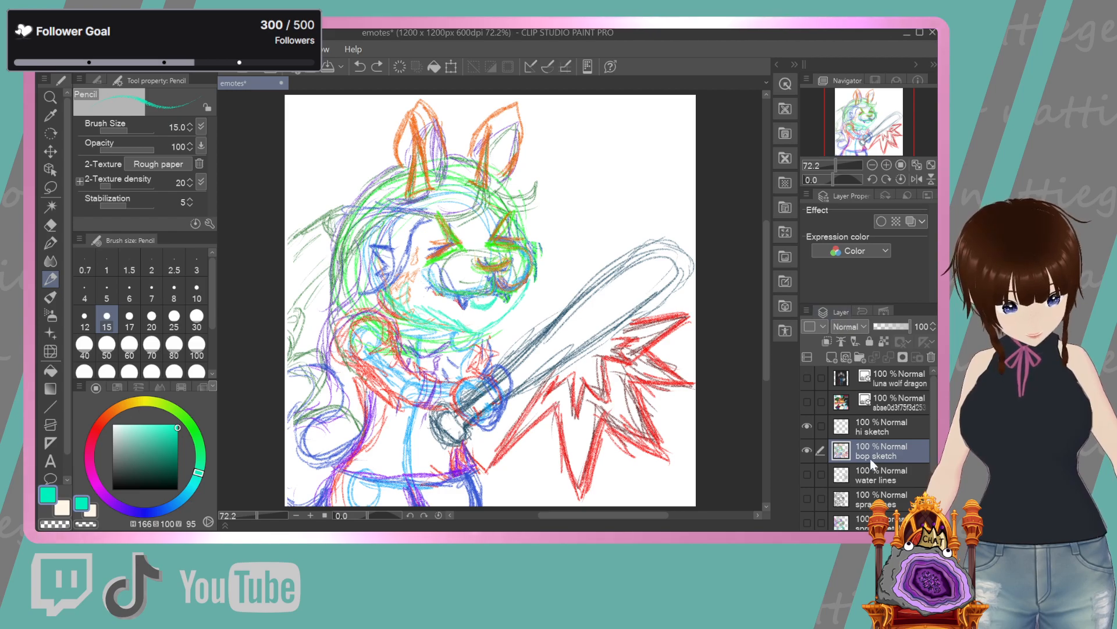
# Add a new raster layer named "bop lines" above the bop sketch layer
pyautogui.click(806, 310)
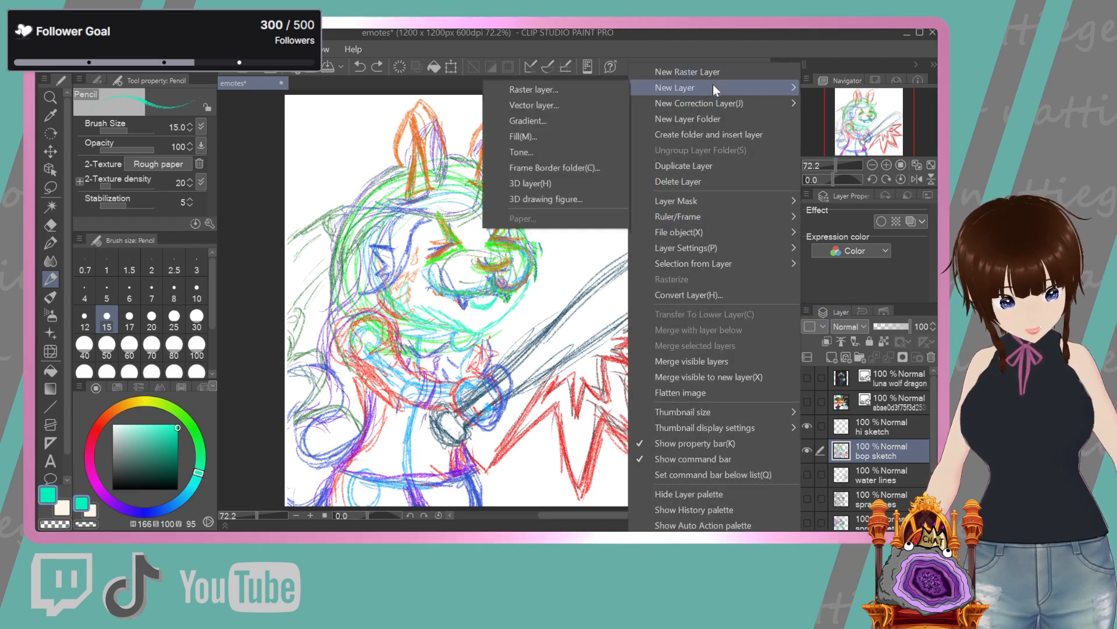
pyautogui.click(527, 87)
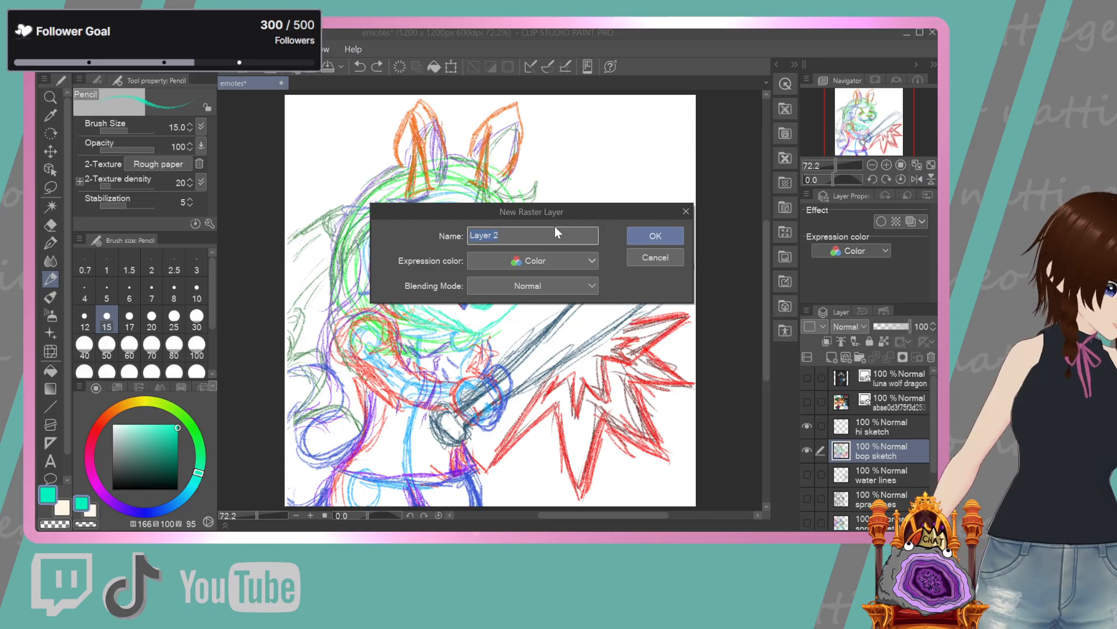
pyautogui.write('bop')
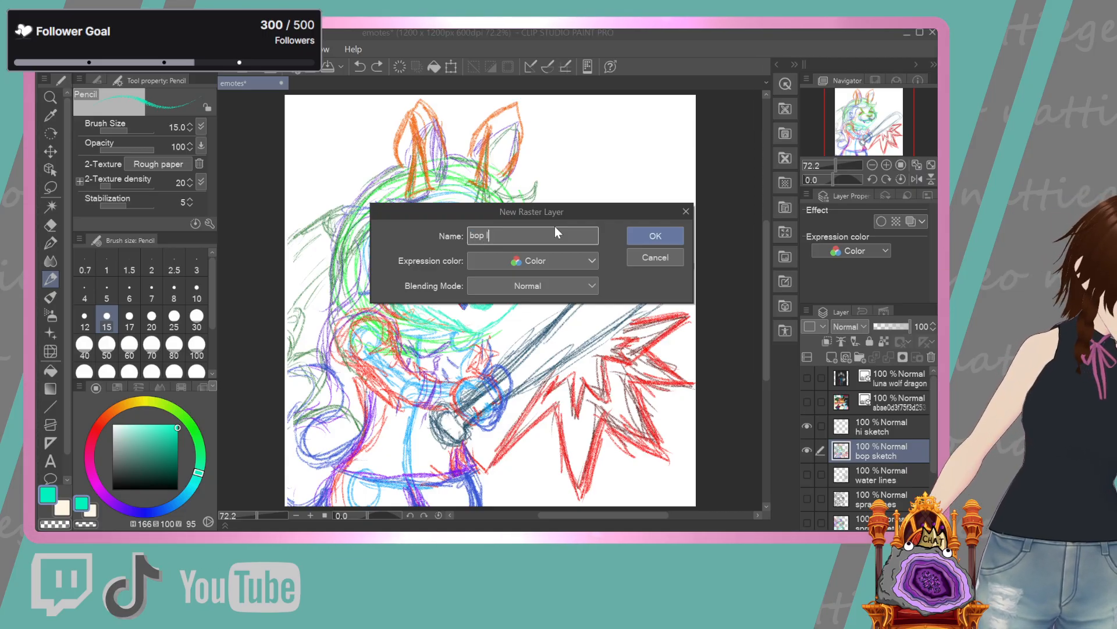
pyautogui.write(' lines')
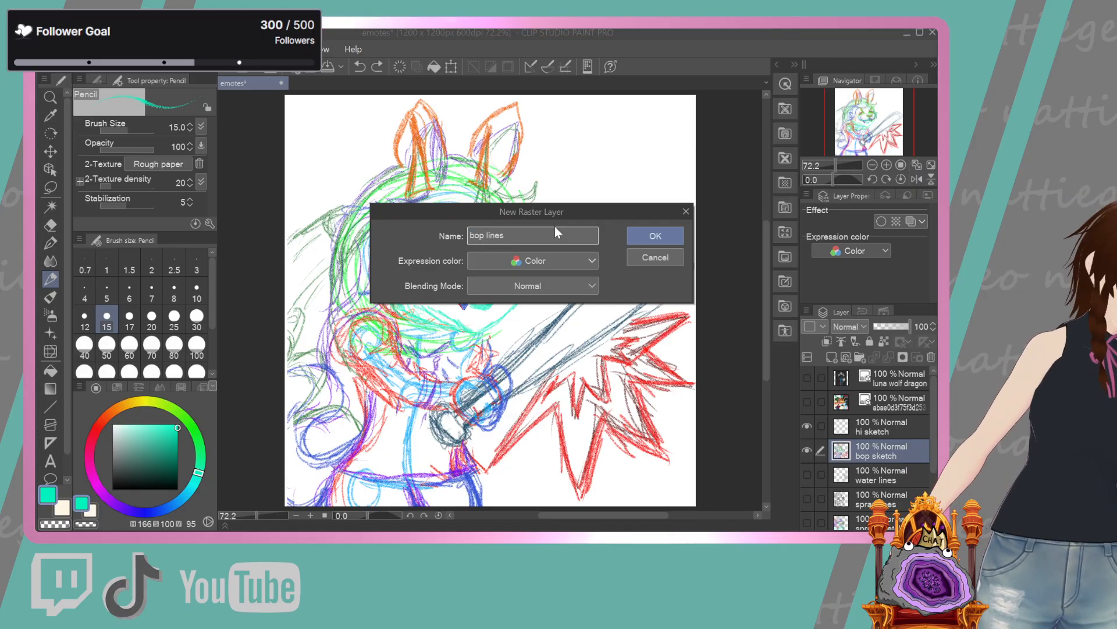
pyautogui.click(677, 237)
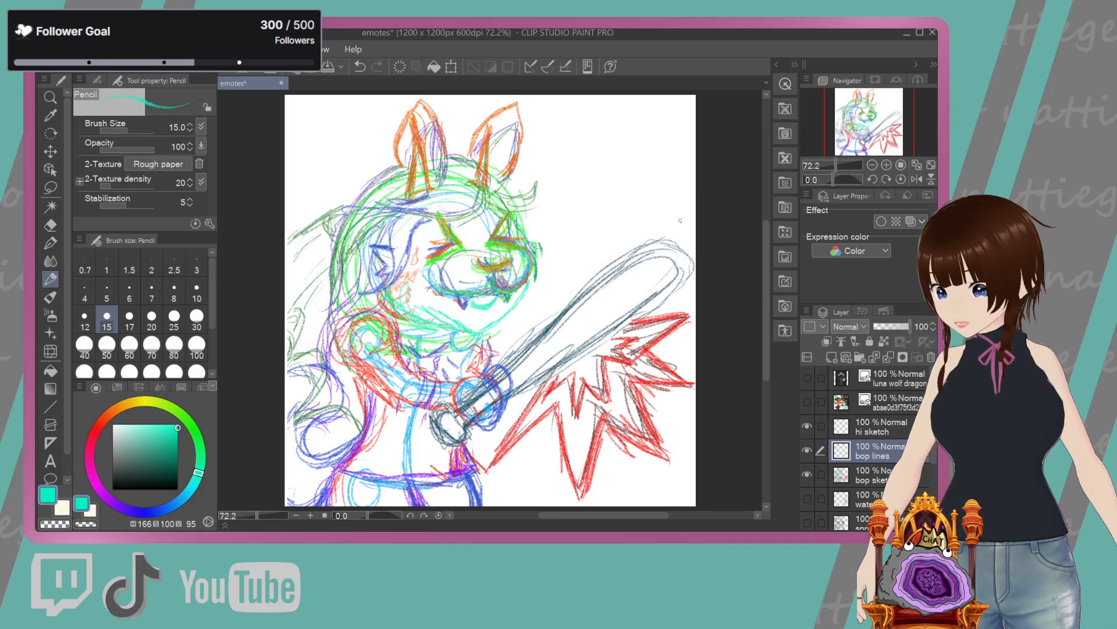
# Ink the back outline of the hair and the strand below the first ear with a black G-pen at size 12
pyautogui.press('p')
pyautogui.moveTo(149, 462); pyautogui.dragTo(100, 496)
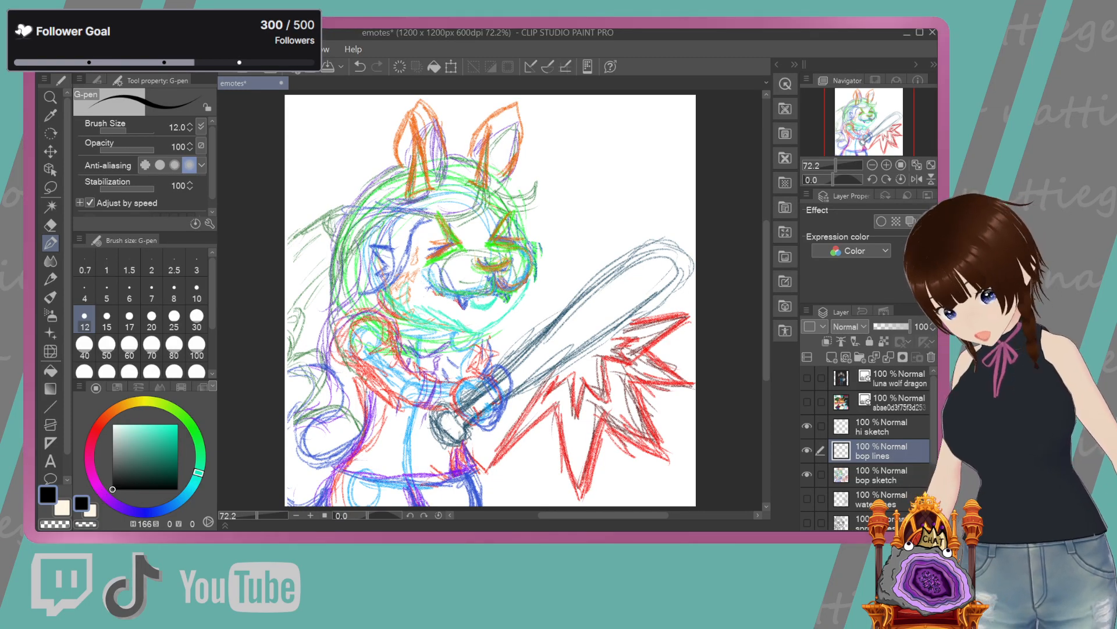
pyautogui.moveTo(406, 167)
pyautogui.mouseDown()
pyautogui.moveTo(355, 205)
pyautogui.moveTo(330, 265)
pyautogui.mouseUp()
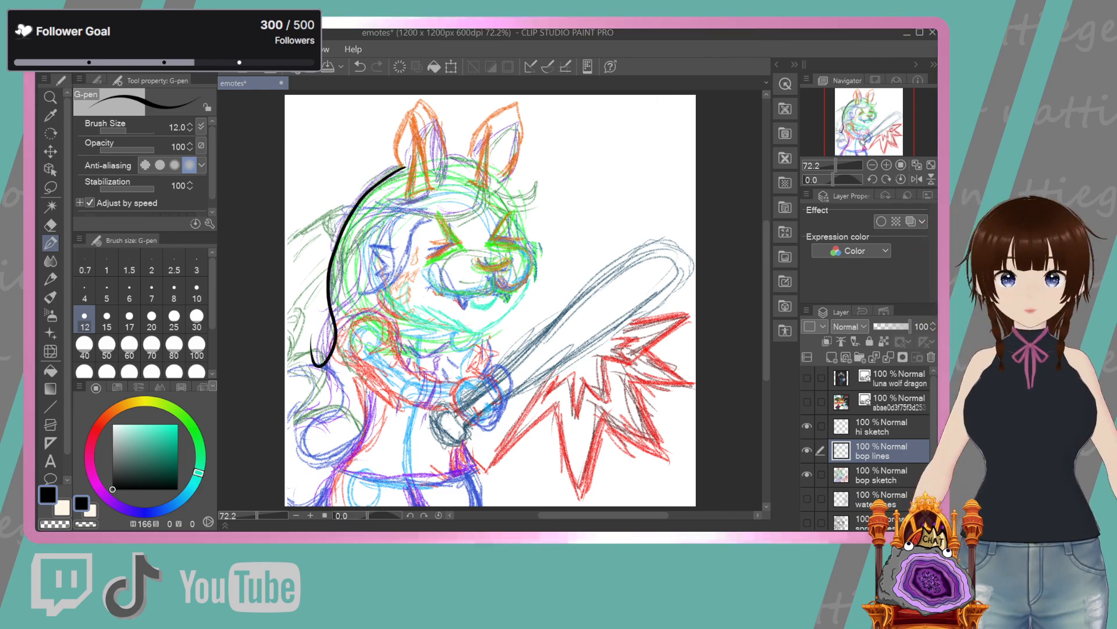
pyautogui.moveTo(431, 187); pyautogui.dragTo(365, 216)
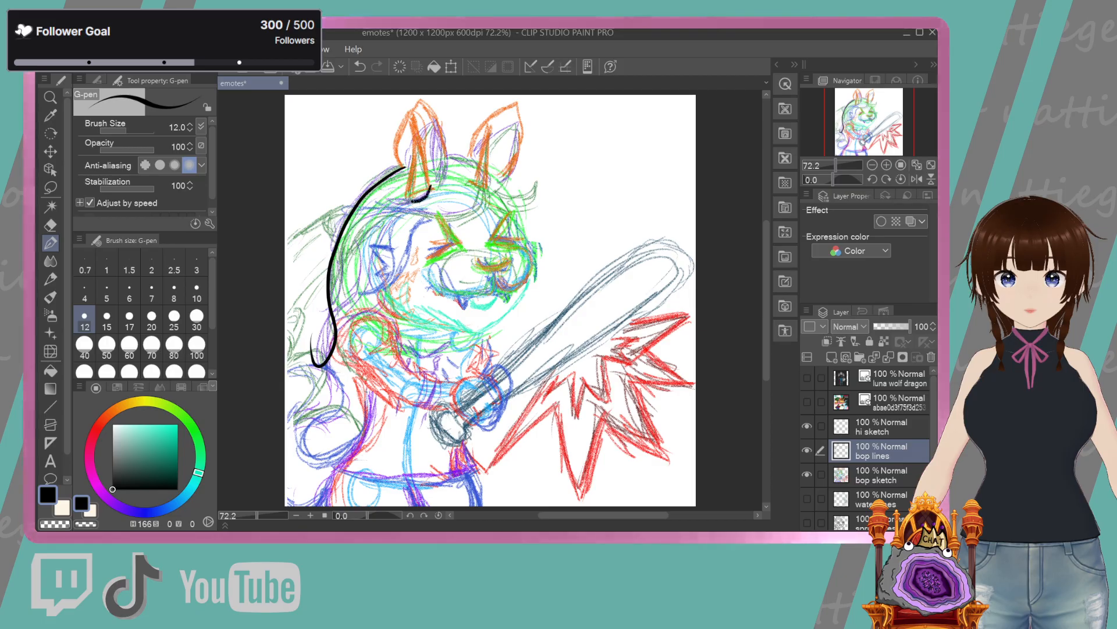
# Ink the ear nearest the back of the head, including its inner edge and fur tufts
pyautogui.moveTo(413, 111); pyautogui.dragTo(430, 186)
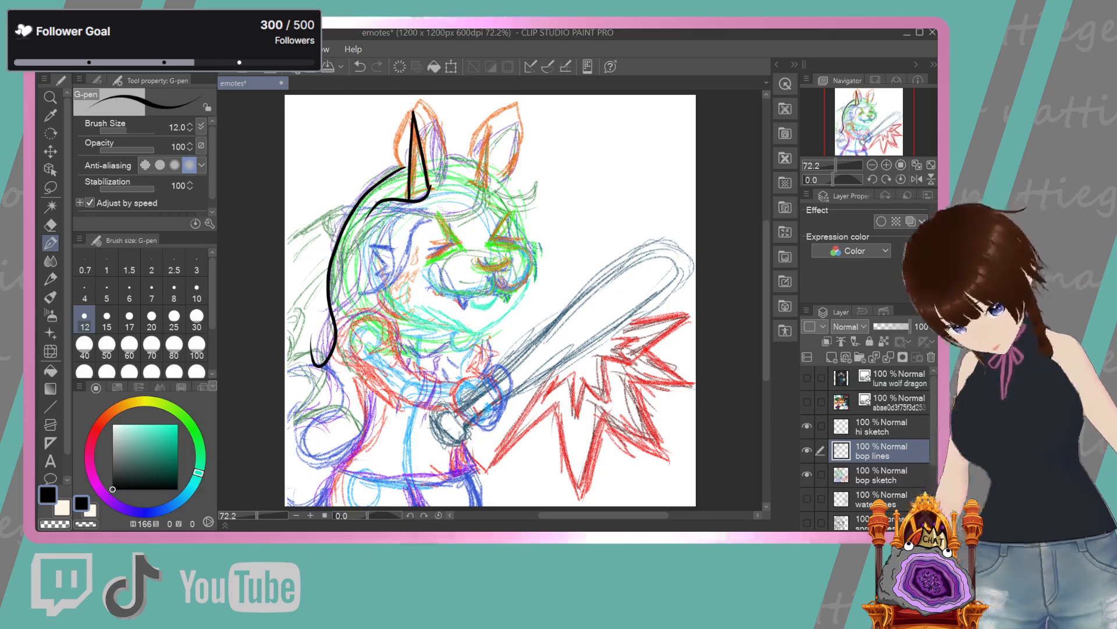
pyautogui.moveTo(434, 122)
pyautogui.mouseDown()
pyautogui.moveTo(435, 175)
pyautogui.moveTo(419, 101)
pyautogui.mouseUp()
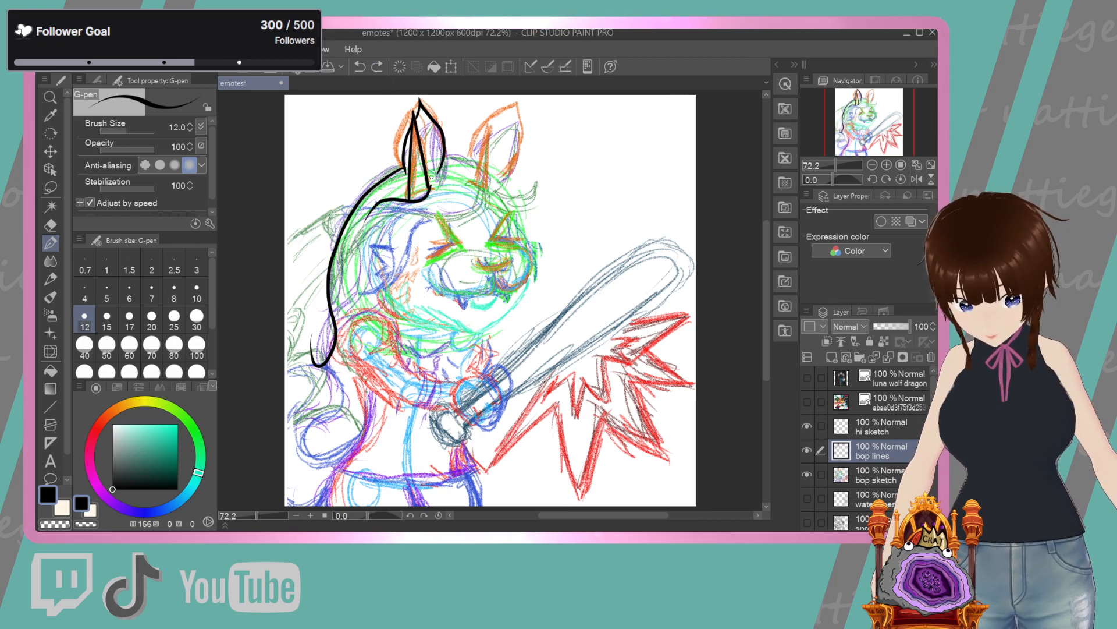
pyautogui.moveTo(429, 126); pyautogui.dragTo(422, 111)
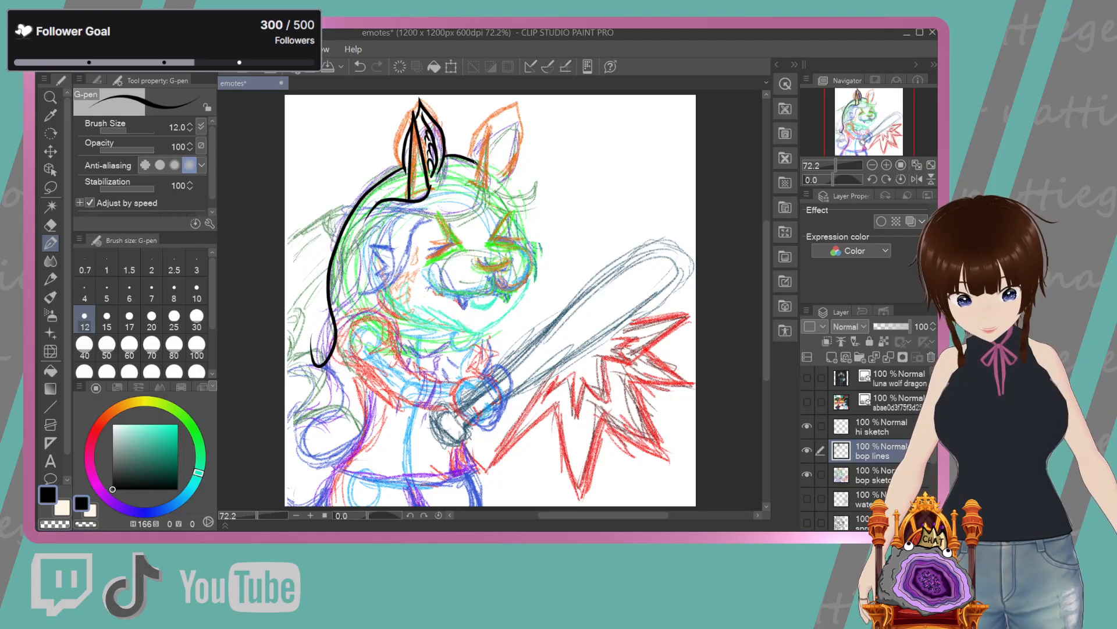
# Ink the curling forelock over the forehead and the fringe line above the face
pyautogui.moveTo(504, 182); pyautogui.dragTo(540, 150)
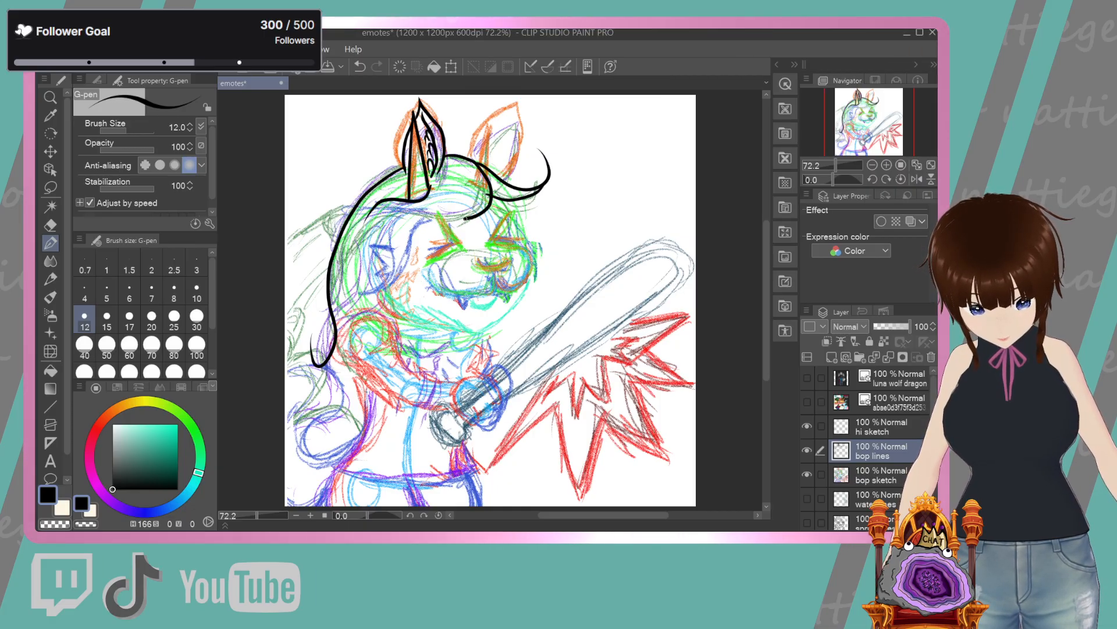
pyautogui.moveTo(395, 220); pyautogui.dragTo(398, 244)
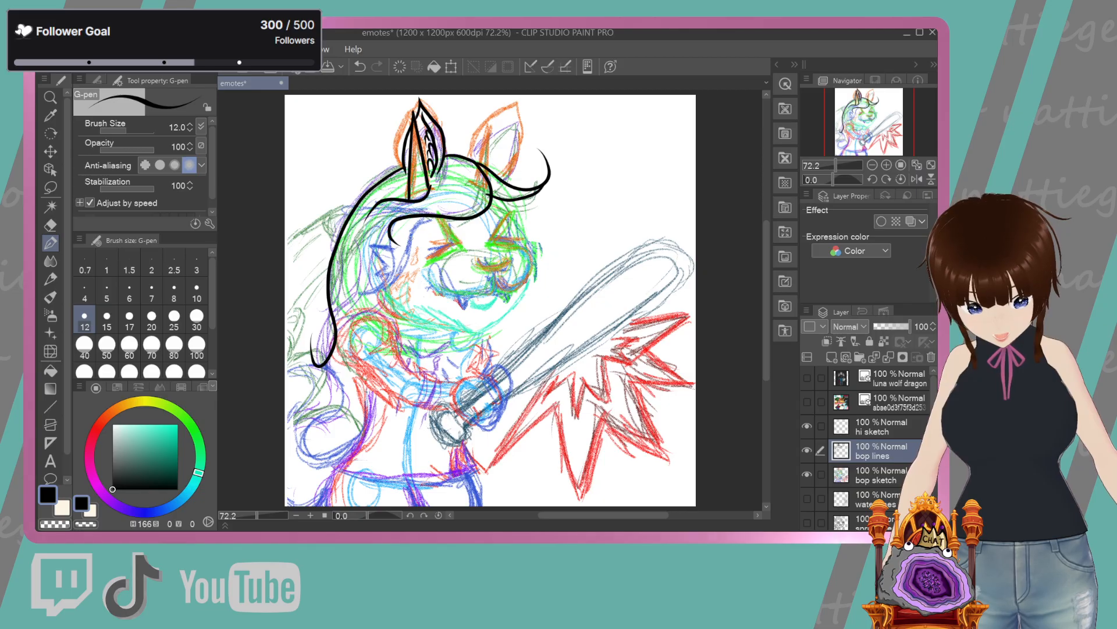
# Ink the front ear with its inner fur tufts, redoing its outline, and ink both slanted, squeezed-shut eyes
pyautogui.moveTo(478, 164)
pyautogui.mouseDown()
pyautogui.moveTo(494, 123)
pyautogui.moveTo(495, 153)
pyautogui.mouseUp()
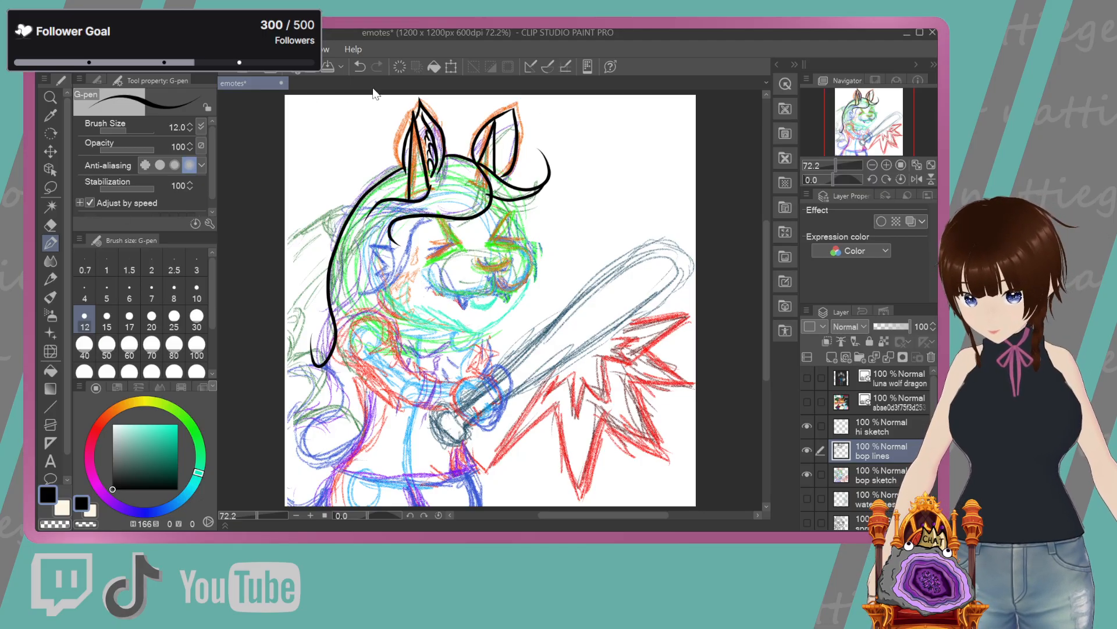
pyautogui.click(360, 68)
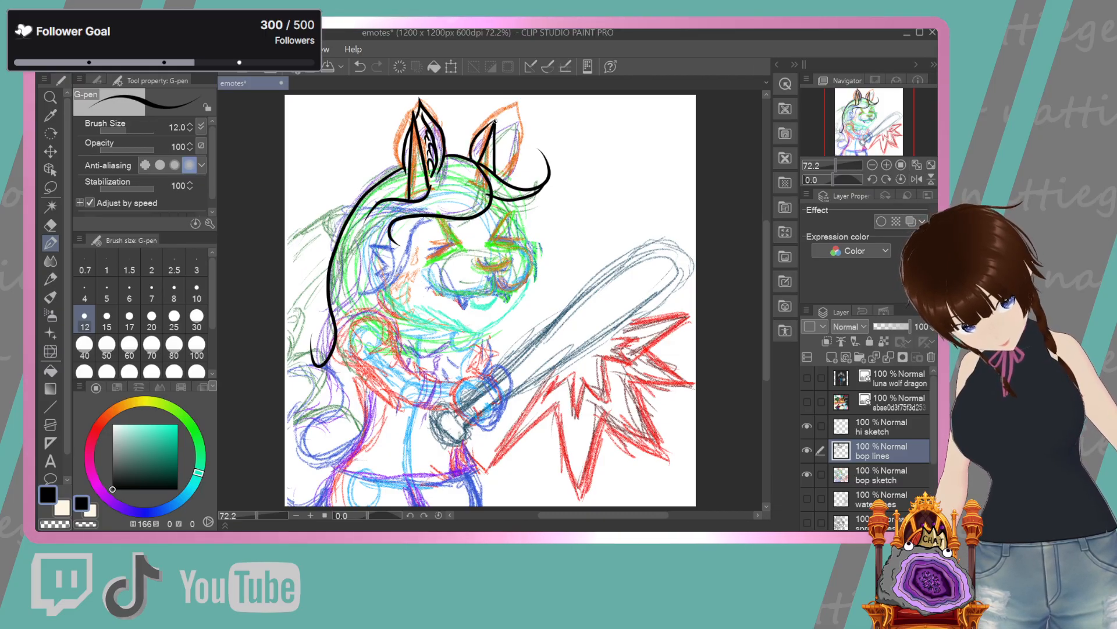
pyautogui.click(359, 68)
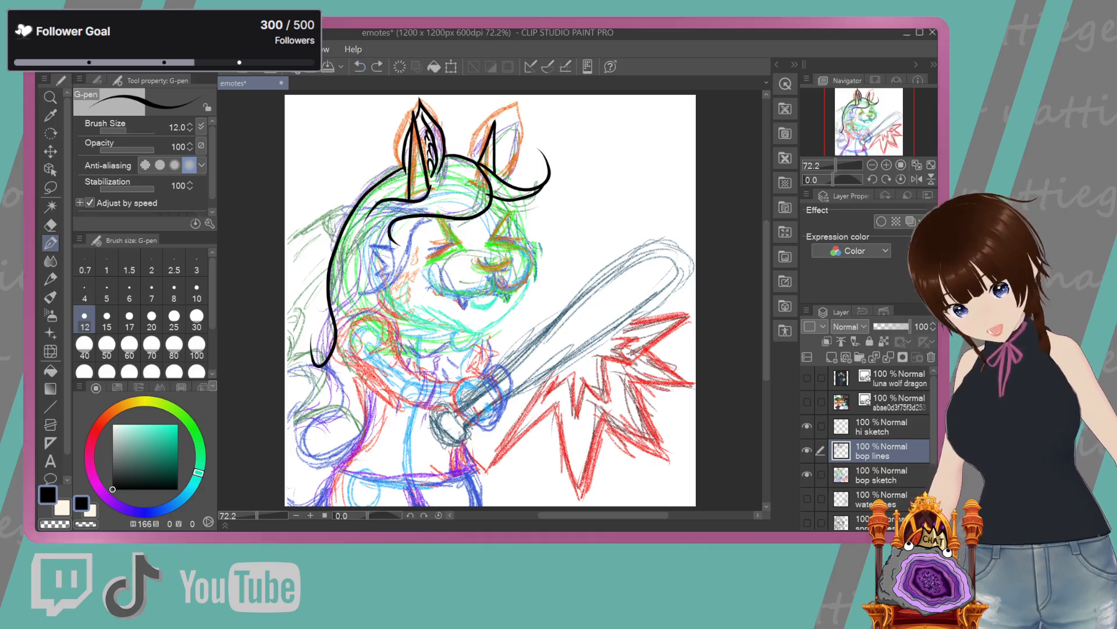
pyautogui.moveTo(472, 141); pyautogui.dragTo(514, 110)
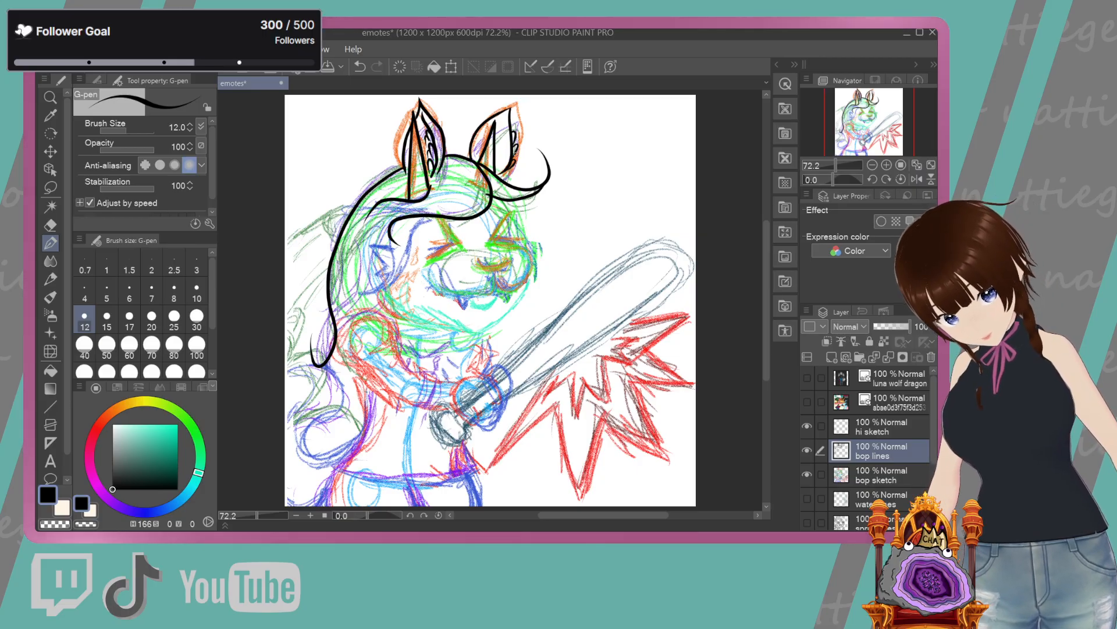
pyautogui.moveTo(441, 219)
pyautogui.mouseDown()
pyautogui.moveTo(456, 242)
pyautogui.moveTo(425, 257)
pyautogui.mouseUp()
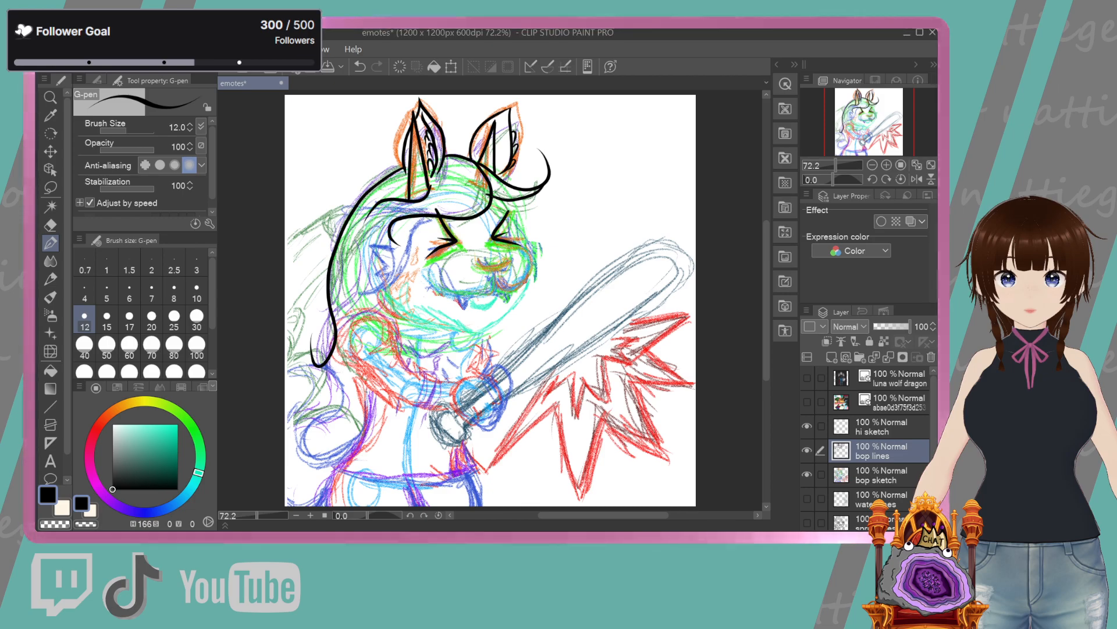
# Ink the jagged tuft and curved hair edge beside the face, and the long strands curling down over the shoulder
pyautogui.press('e')
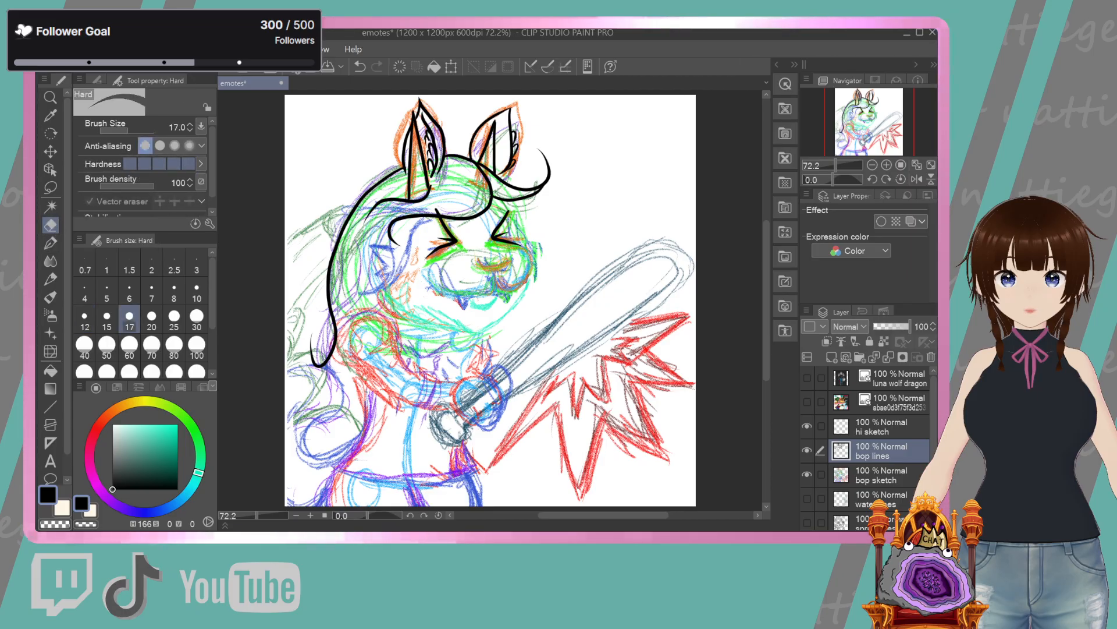
pyautogui.press('p')
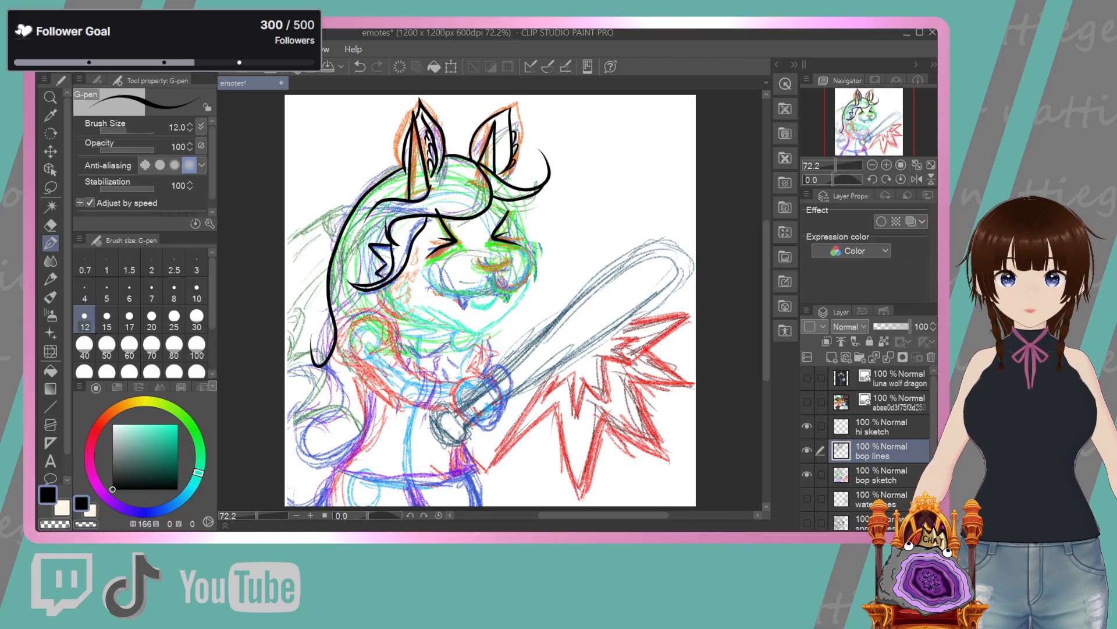
pyautogui.click(359, 66)
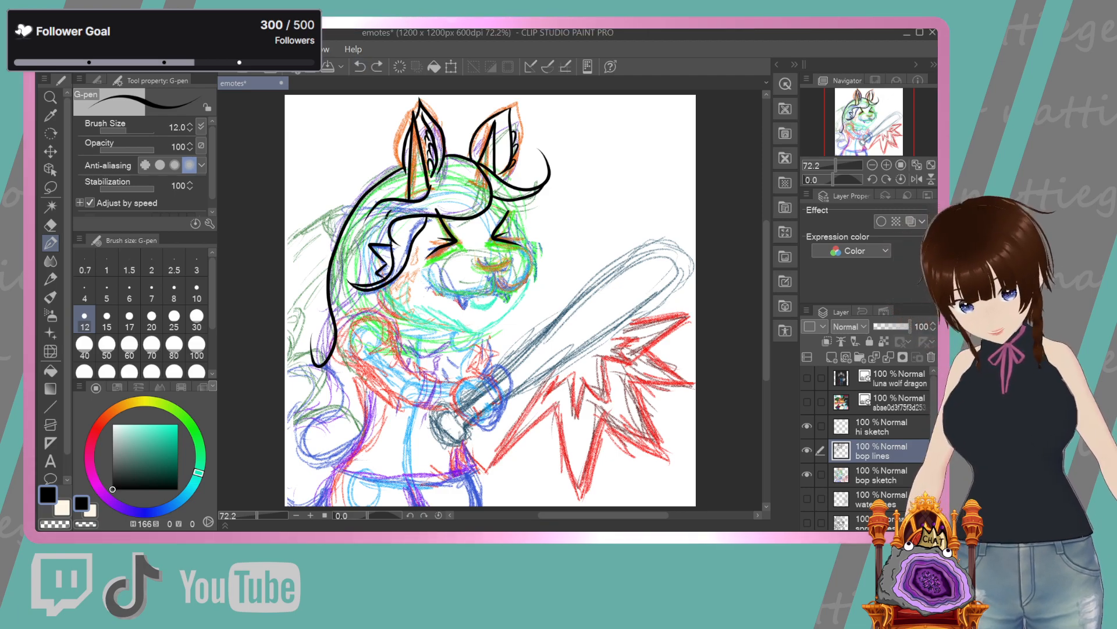
pyautogui.moveTo(391, 211); pyautogui.dragTo(397, 243)
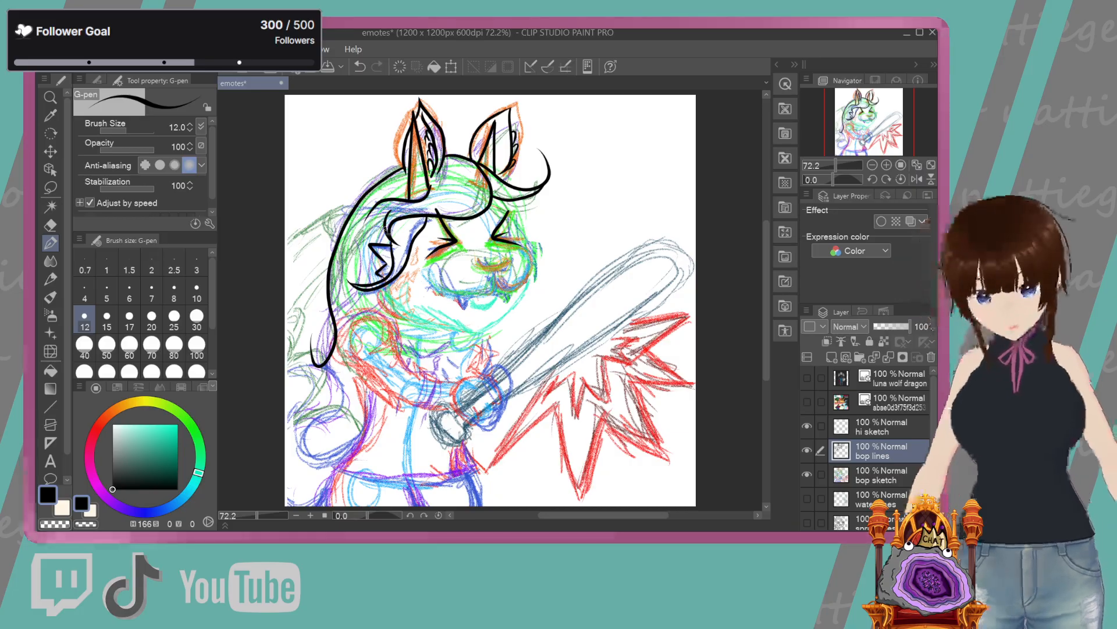
pyautogui.moveTo(383, 246); pyautogui.dragTo(372, 254)
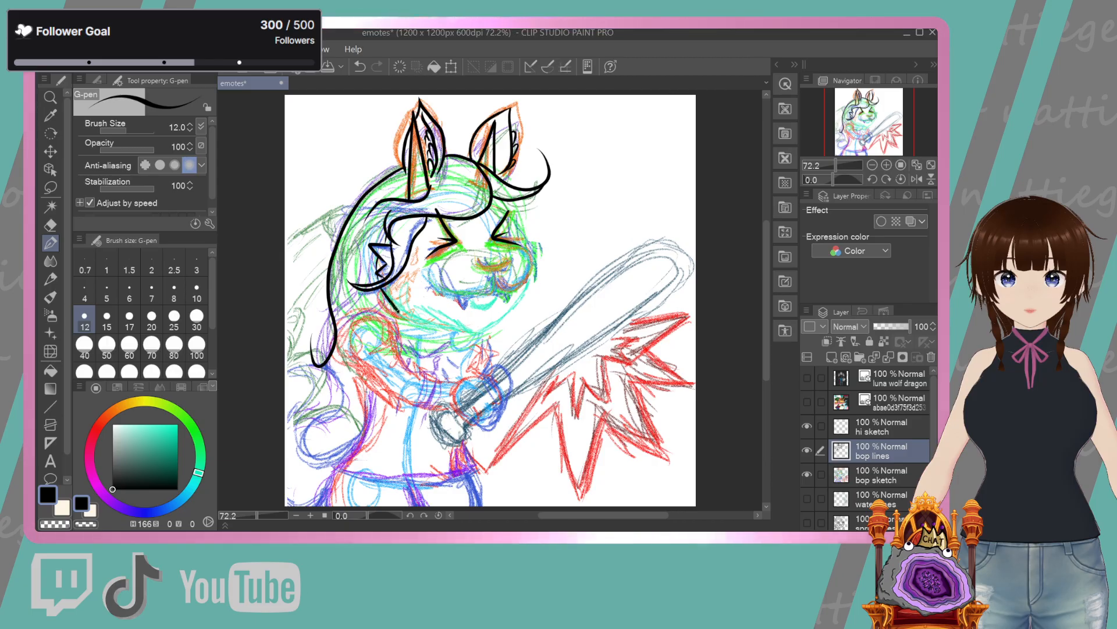
pyautogui.moveTo(405, 329); pyautogui.dragTo(319, 362)
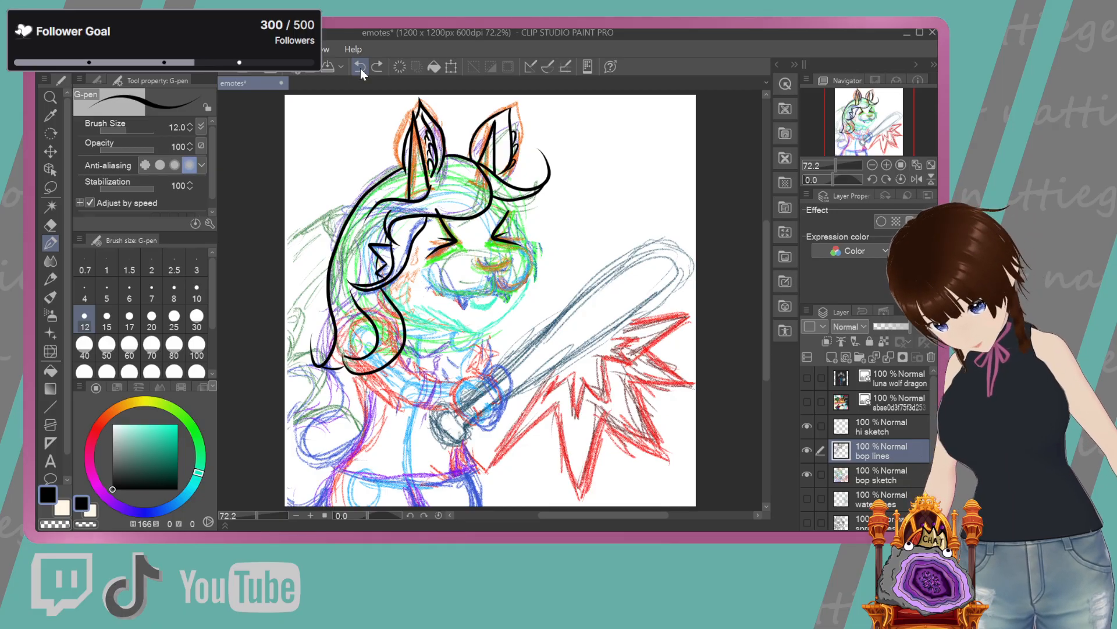
pyautogui.moveTo(371, 328); pyautogui.dragTo(360, 356)
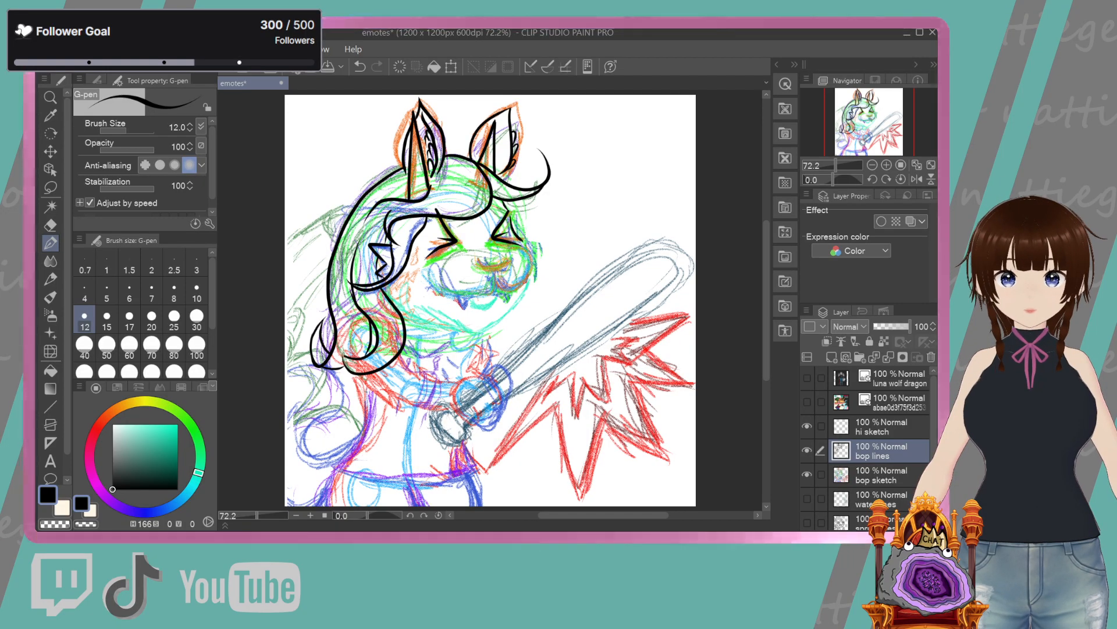
# Ink the muzzle with its nose, mouth and two fangs, and check the lineart with the bop sketch layer hidden
pyautogui.moveTo(523, 284)
pyautogui.mouseDown()
pyautogui.moveTo(497, 283)
pyautogui.moveTo(503, 260)
pyautogui.mouseUp()
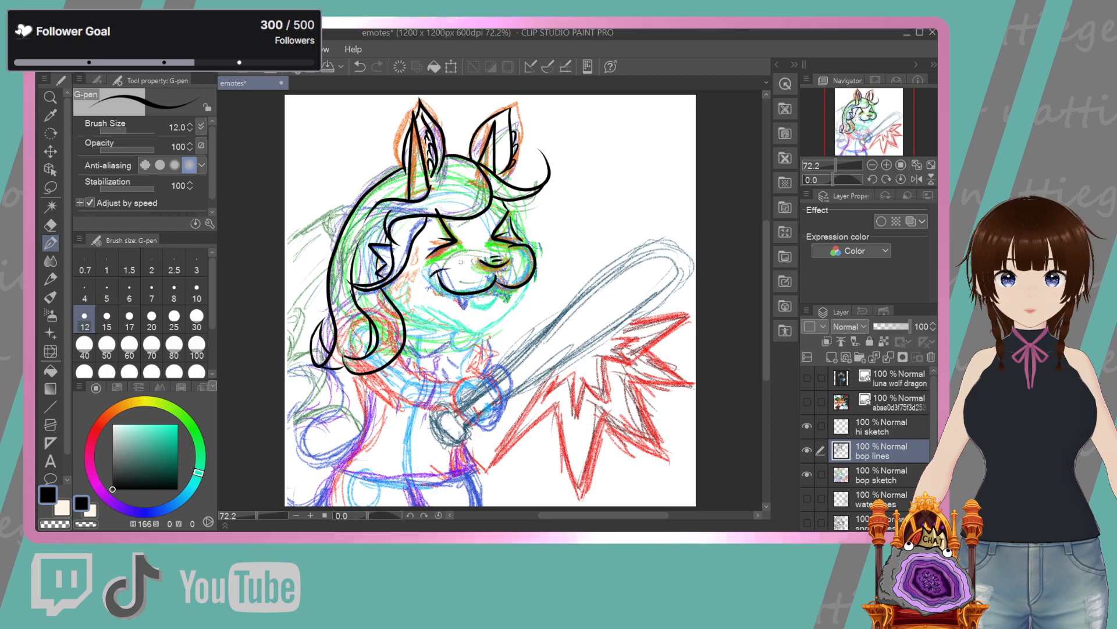
pyautogui.moveTo(461, 295); pyautogui.dragTo(515, 294)
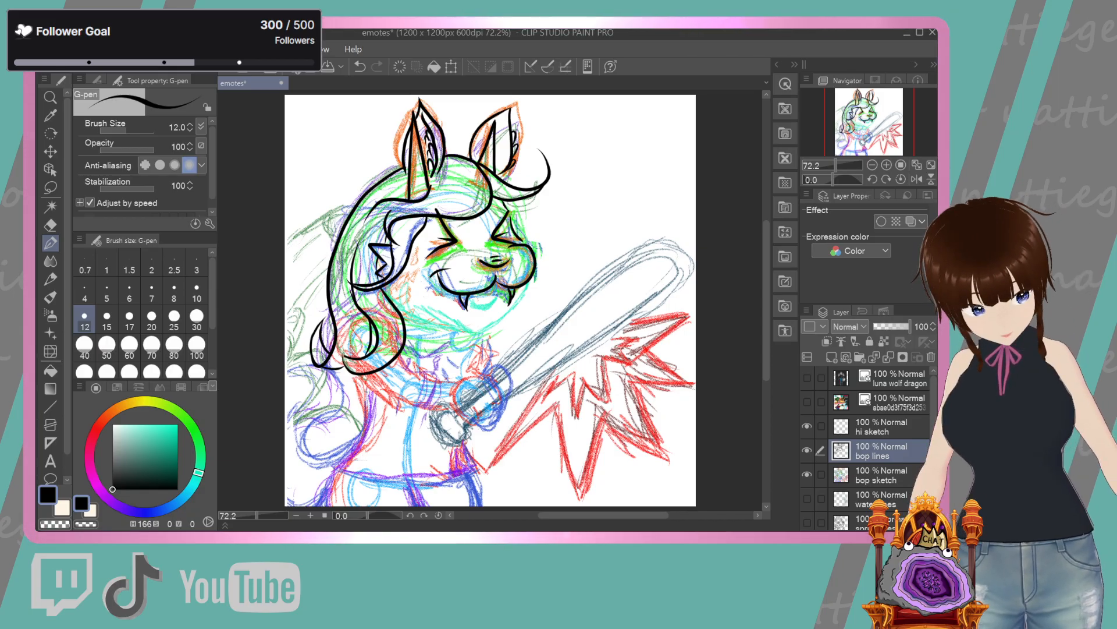
pyautogui.click(806, 474)
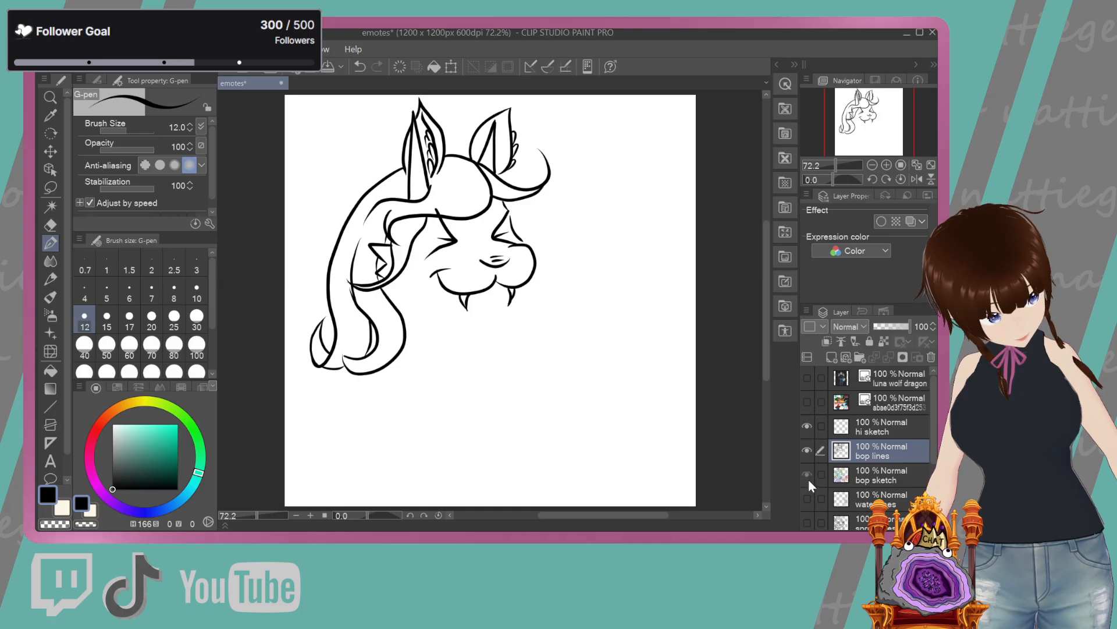
pyautogui.click(807, 475)
# Hide the hi sketch layer and ink the jaw, cheek spots, arm and shirt, redoing the neck and chest lines
pyautogui.click(806, 426)
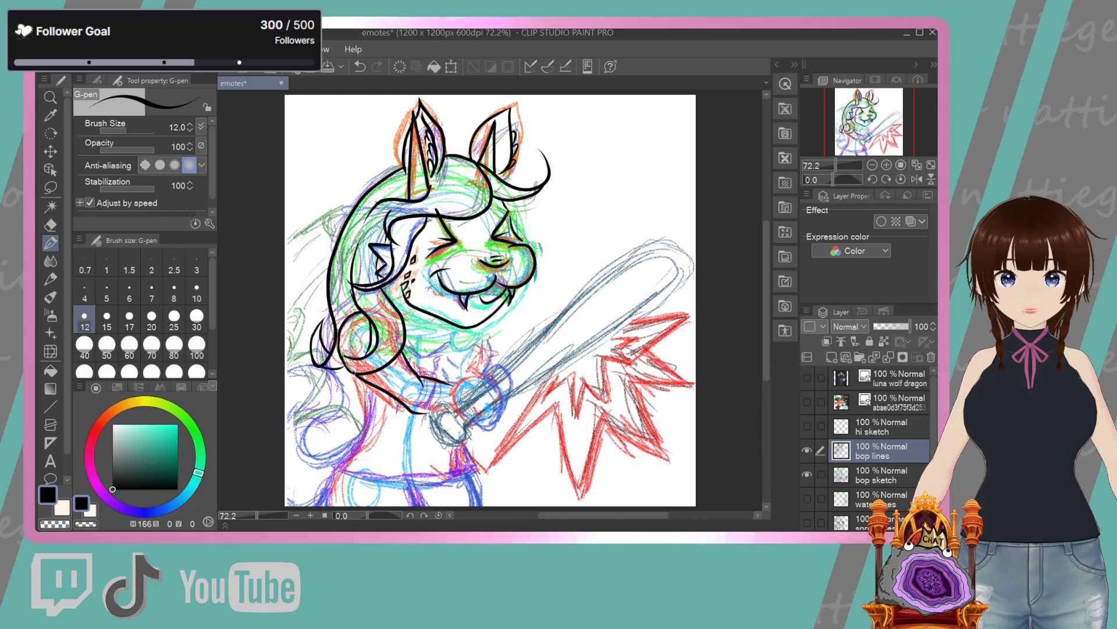
pyautogui.moveTo(356, 432)
pyautogui.mouseDown()
pyautogui.moveTo(361, 479)
pyautogui.moveTo(480, 465)
pyautogui.mouseUp()
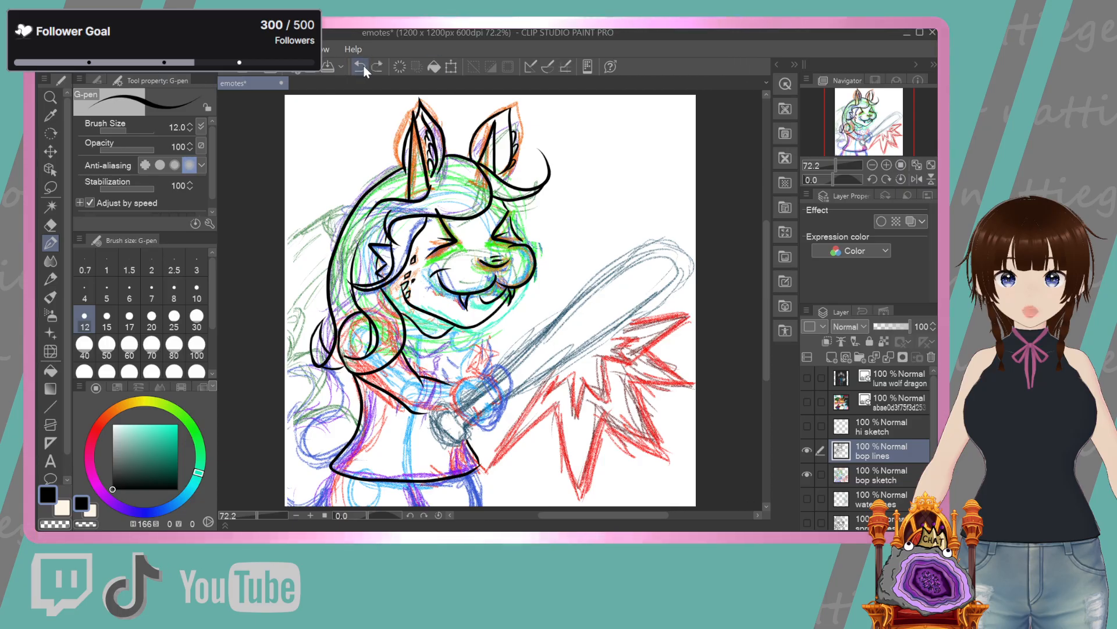
pyautogui.moveTo(429, 315); pyautogui.dragTo(430, 327)
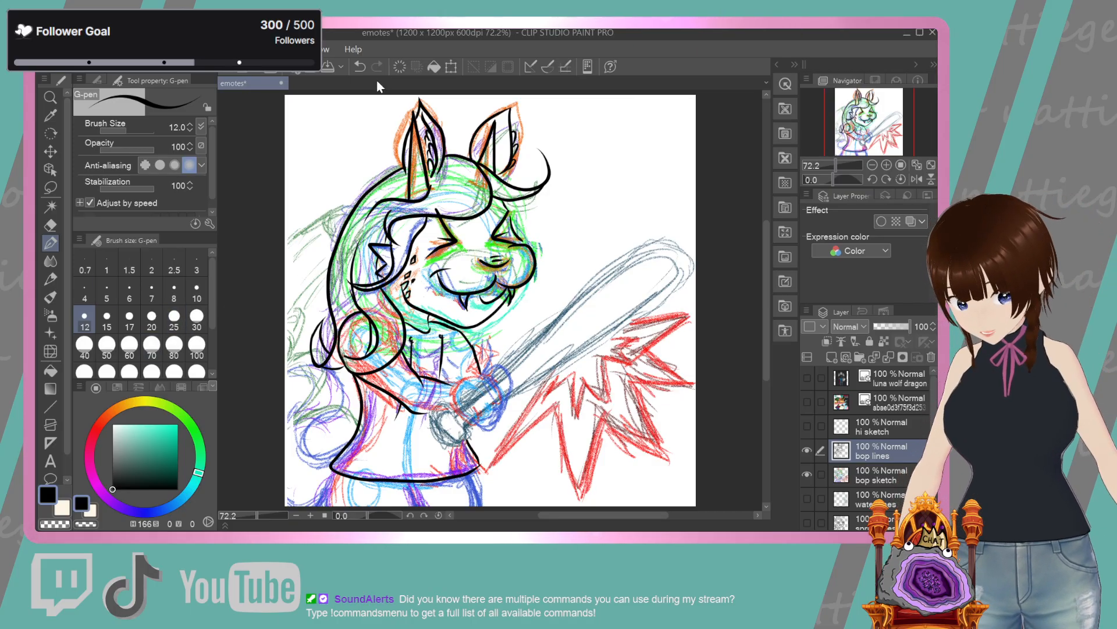
pyautogui.click(361, 66)
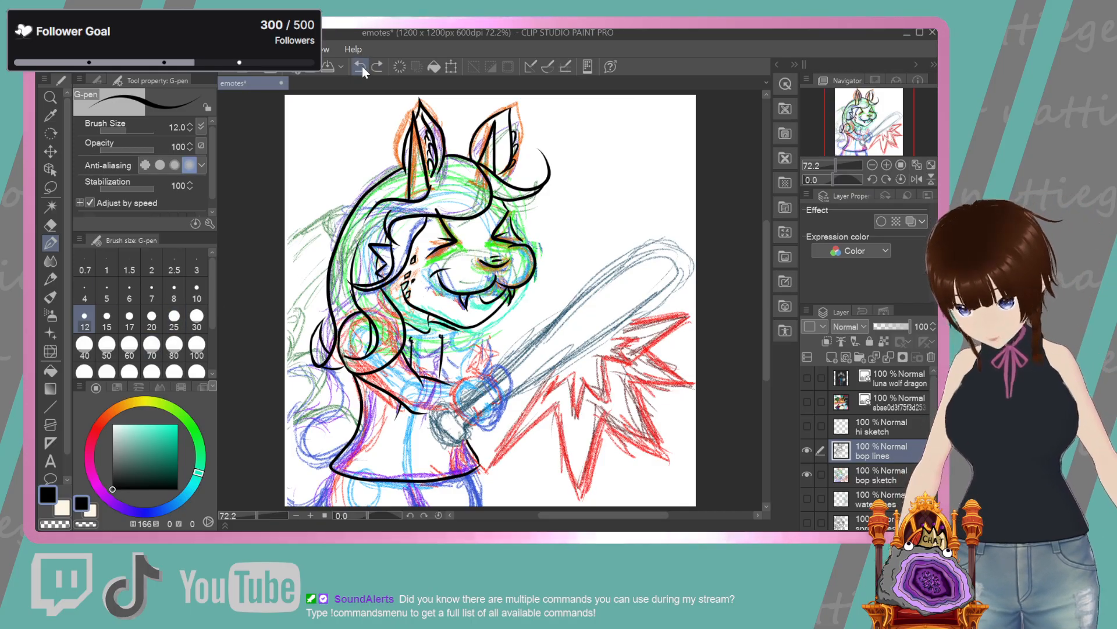
pyautogui.click(51, 226)
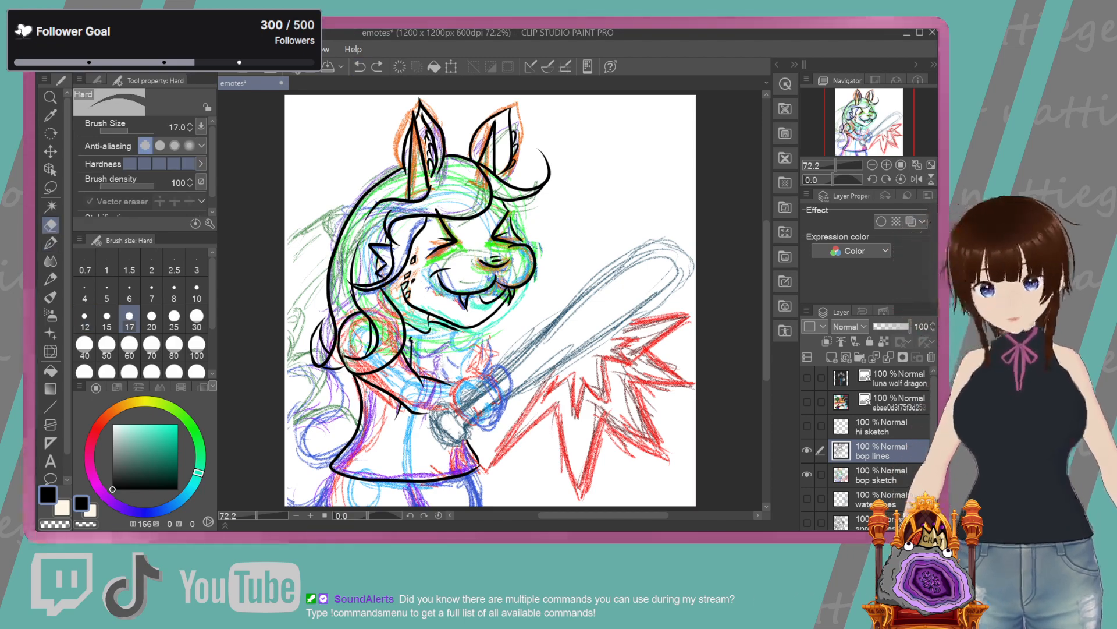
pyautogui.click(50, 244)
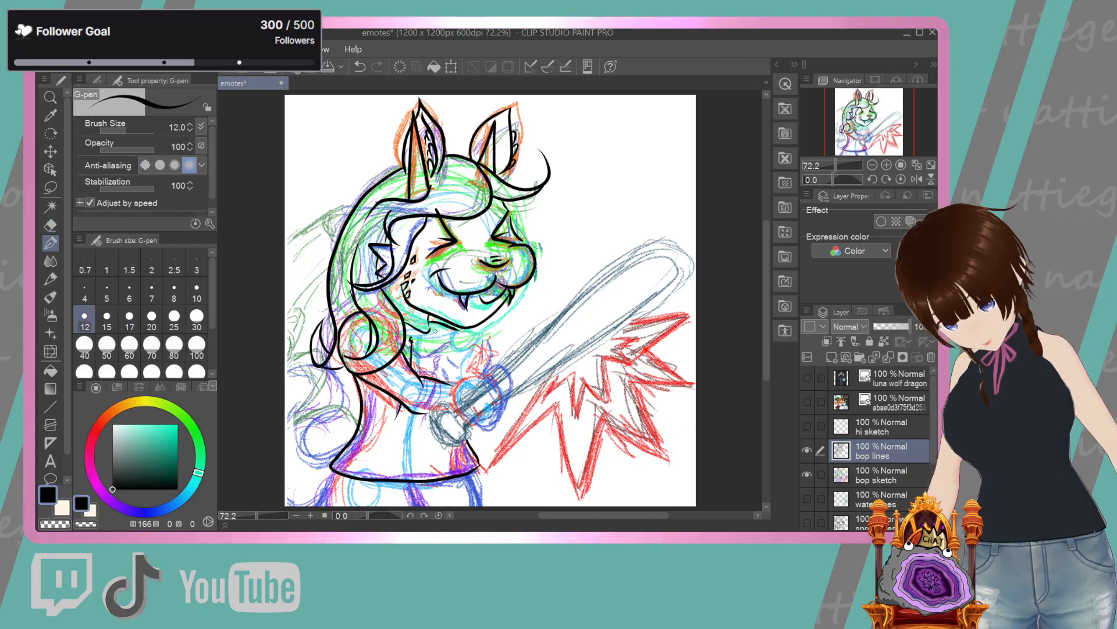
pyautogui.moveTo(432, 336); pyautogui.dragTo(433, 343)
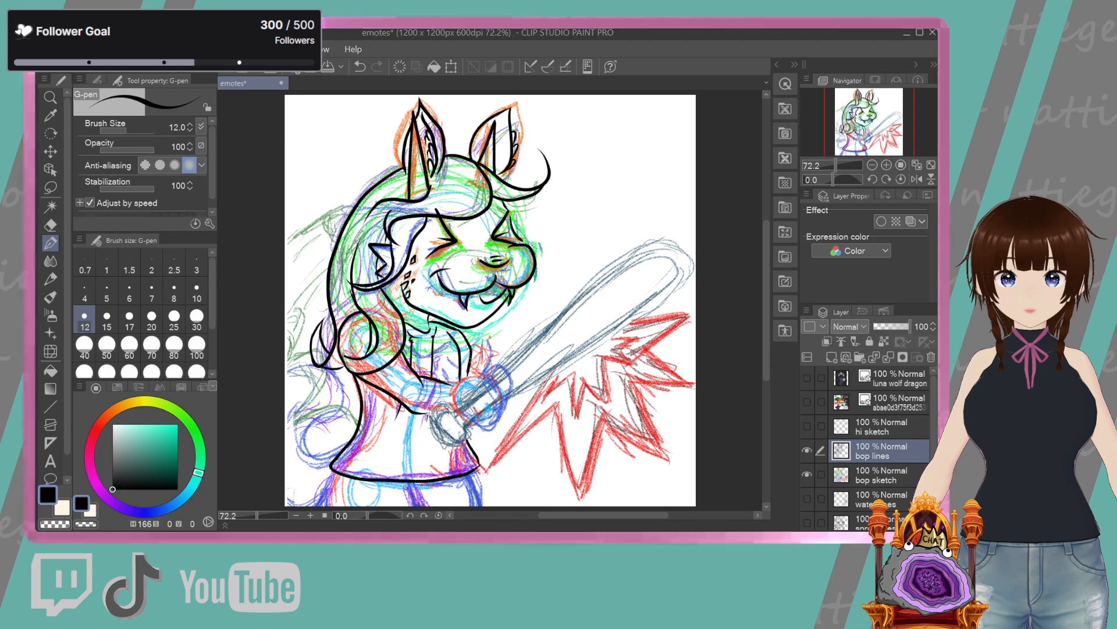
# Ink both hands gripping the bat and the knob at the end of its handle, redoing the knob's outline
pyautogui.moveTo(460, 409)
pyautogui.mouseDown()
pyautogui.moveTo(494, 415)
pyautogui.moveTo(502, 400)
pyautogui.mouseUp()
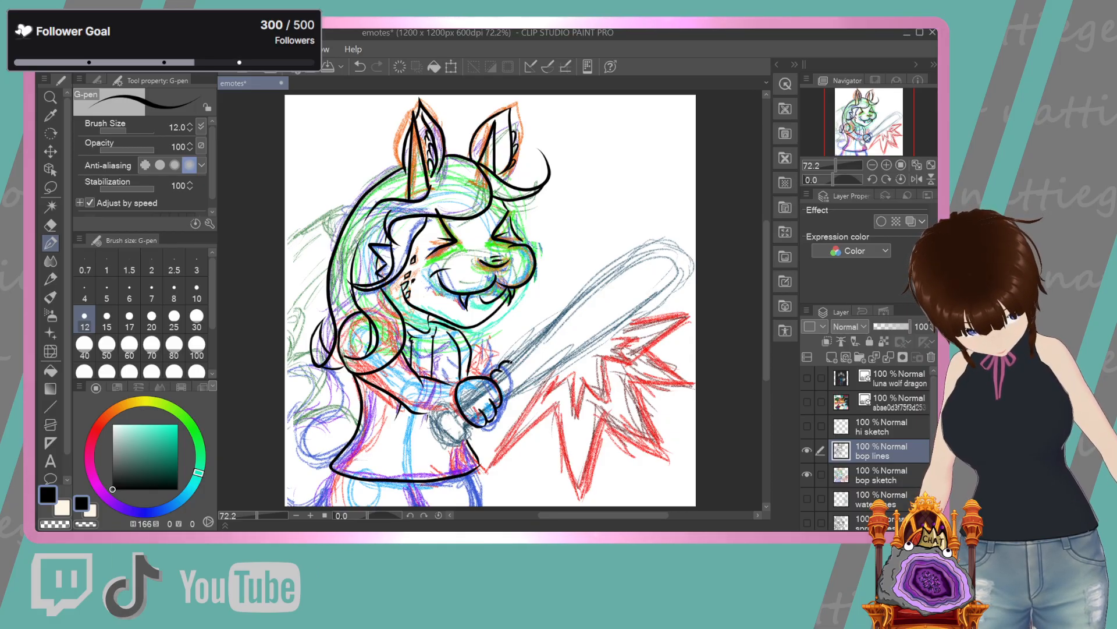
pyautogui.moveTo(499, 366); pyautogui.dragTo(513, 405)
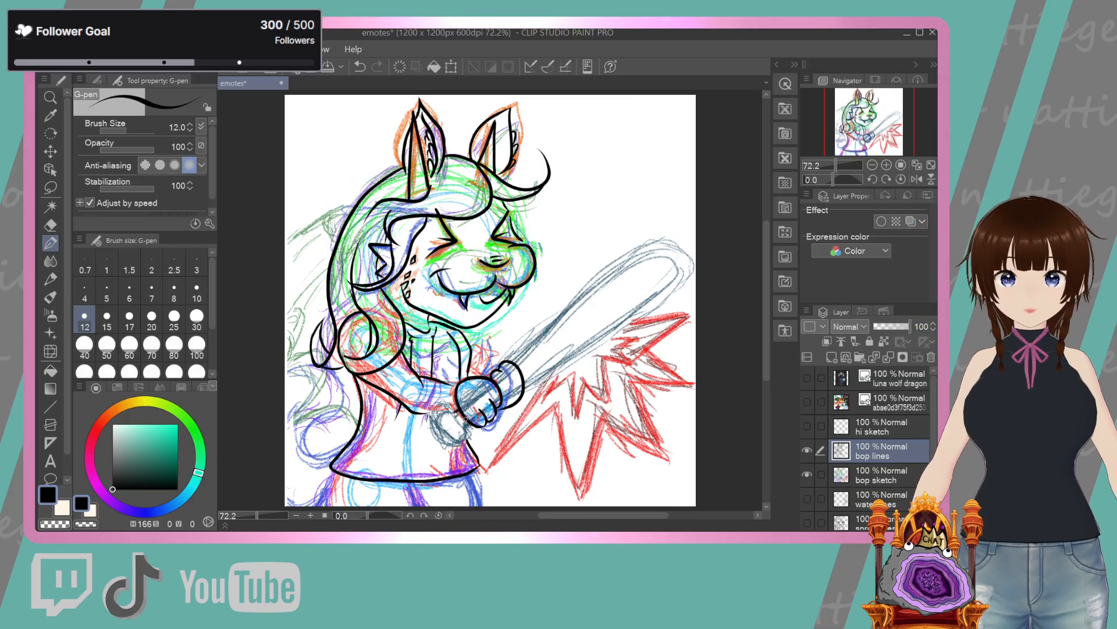
pyautogui.moveTo(457, 412)
pyautogui.mouseDown()
pyautogui.moveTo(437, 417)
pyautogui.moveTo(449, 444)
pyautogui.mouseUp()
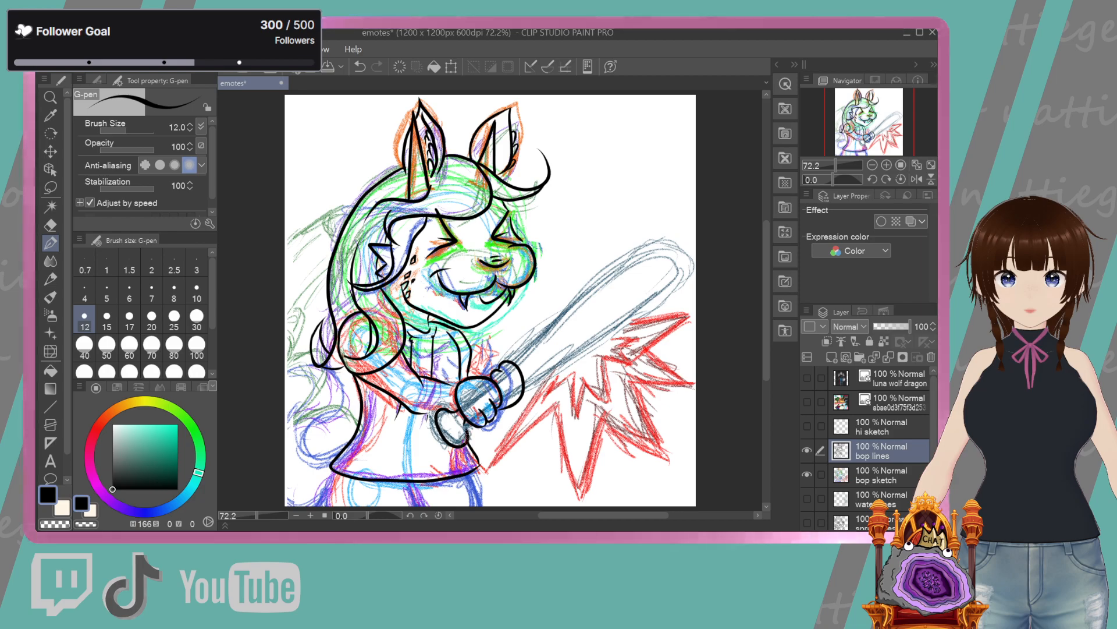
pyautogui.click(361, 66)
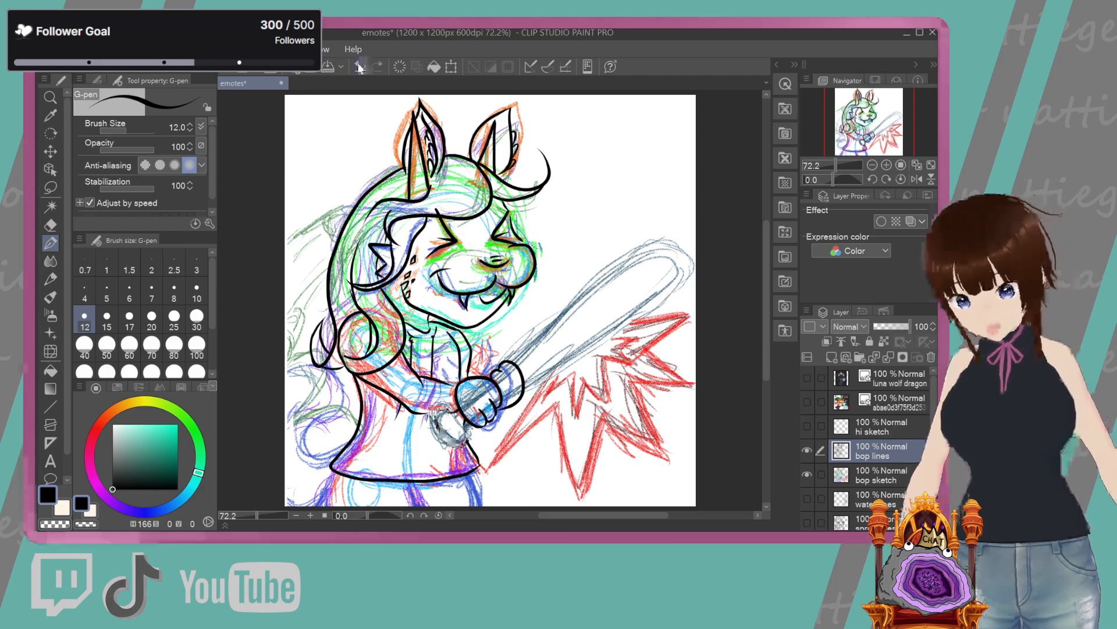
pyautogui.moveTo(459, 409)
pyautogui.mouseDown()
pyautogui.moveTo(439, 417)
pyautogui.moveTo(444, 430)
pyautogui.moveTo(467, 429)
pyautogui.mouseUp()
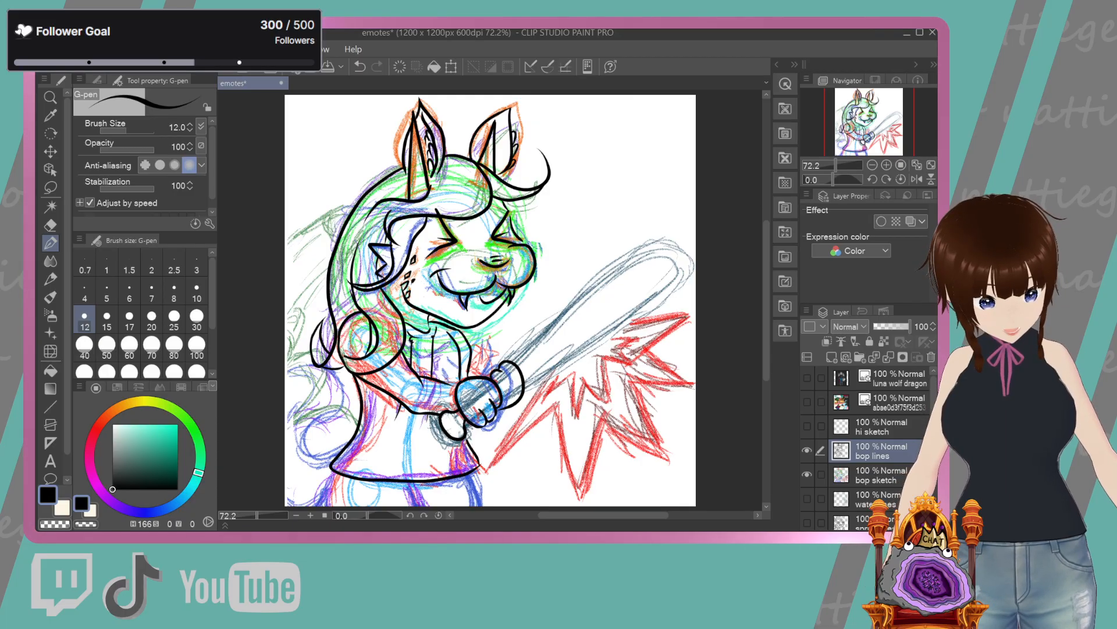
# Ink the bat's long barrel and rounded tip from above the hands, redoing the outline to follow the sketch
pyautogui.moveTo(507, 358); pyautogui.dragTo(641, 244)
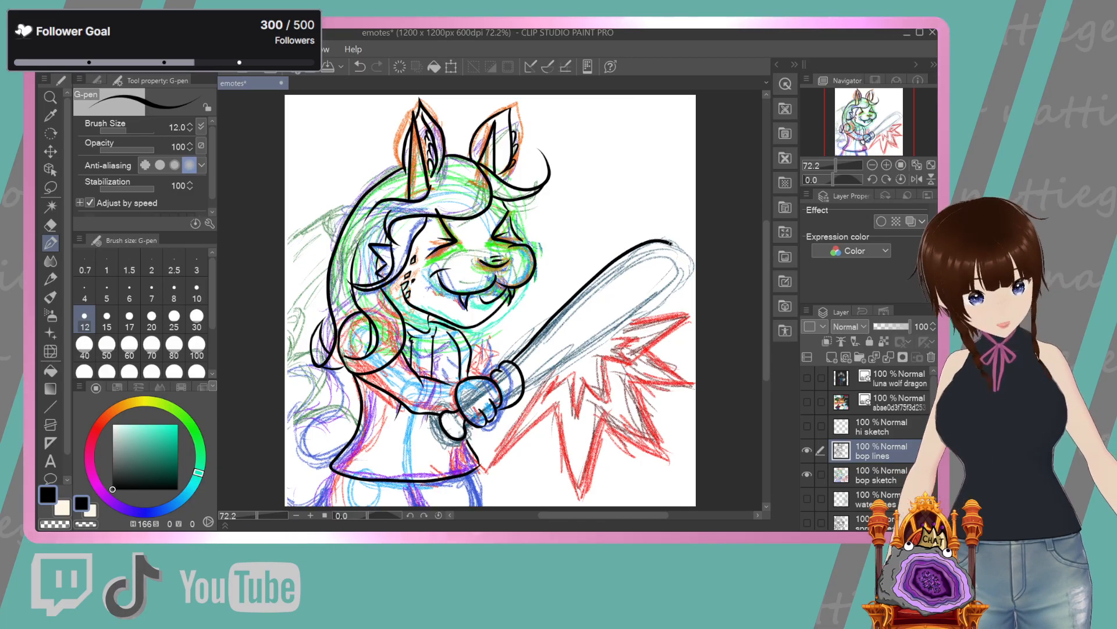
pyautogui.moveTo(641, 245); pyautogui.dragTo(668, 292)
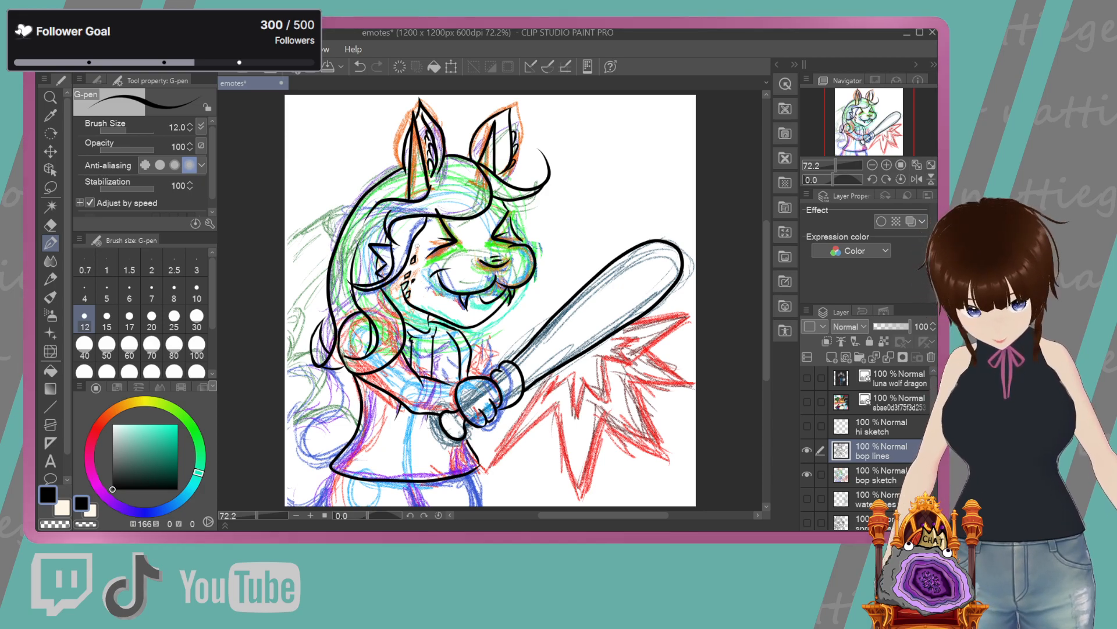
pyautogui.click(361, 66)
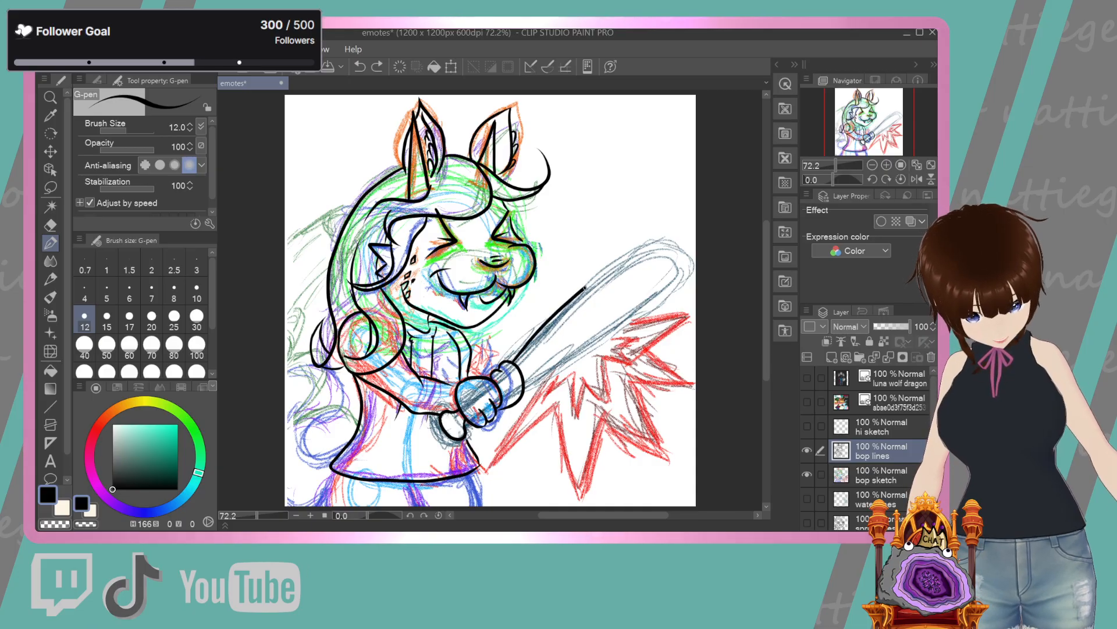
pyautogui.moveTo(686, 265)
pyautogui.mouseDown()
pyautogui.moveTo(631, 330)
pyautogui.moveTo(524, 380)
pyautogui.mouseUp()
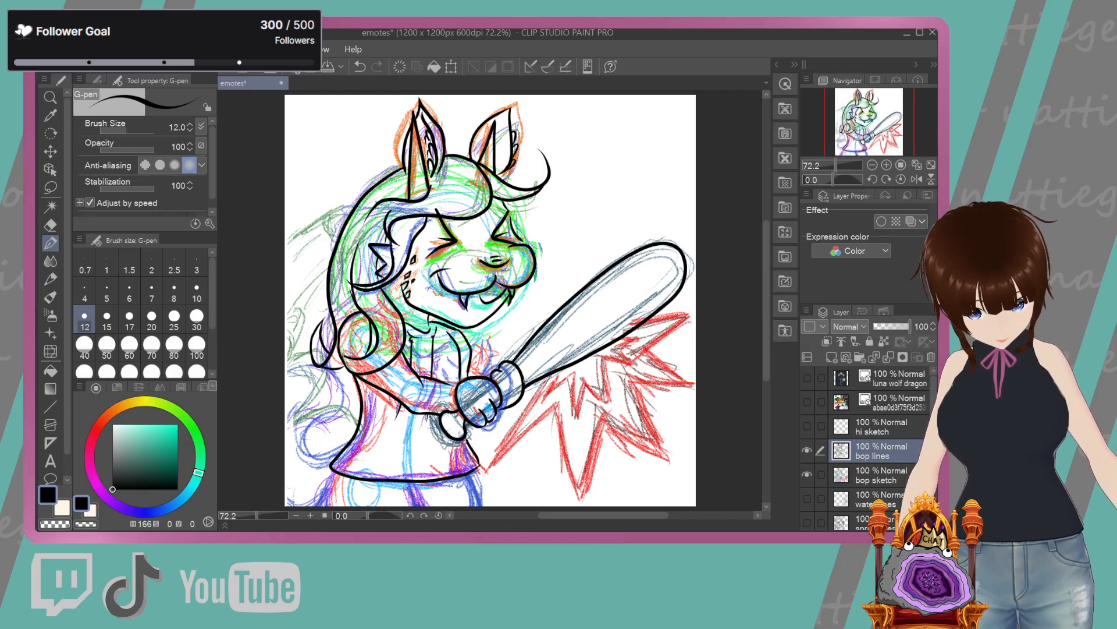
# Ink the impact burst below the bat with its small inner spikes and large outer spikes
pyautogui.moveTo(545, 402)
pyautogui.mouseDown()
pyautogui.moveTo(572, 376)
pyautogui.moveTo(574, 410)
pyautogui.mouseUp()
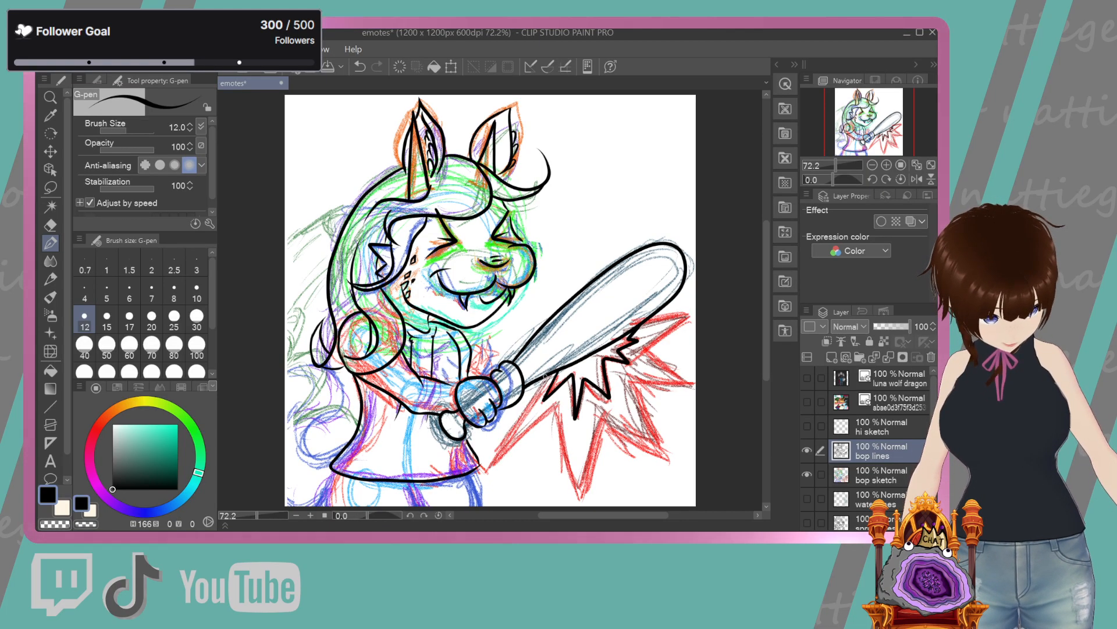
pyautogui.moveTo(541, 384); pyautogui.dragTo(486, 467)
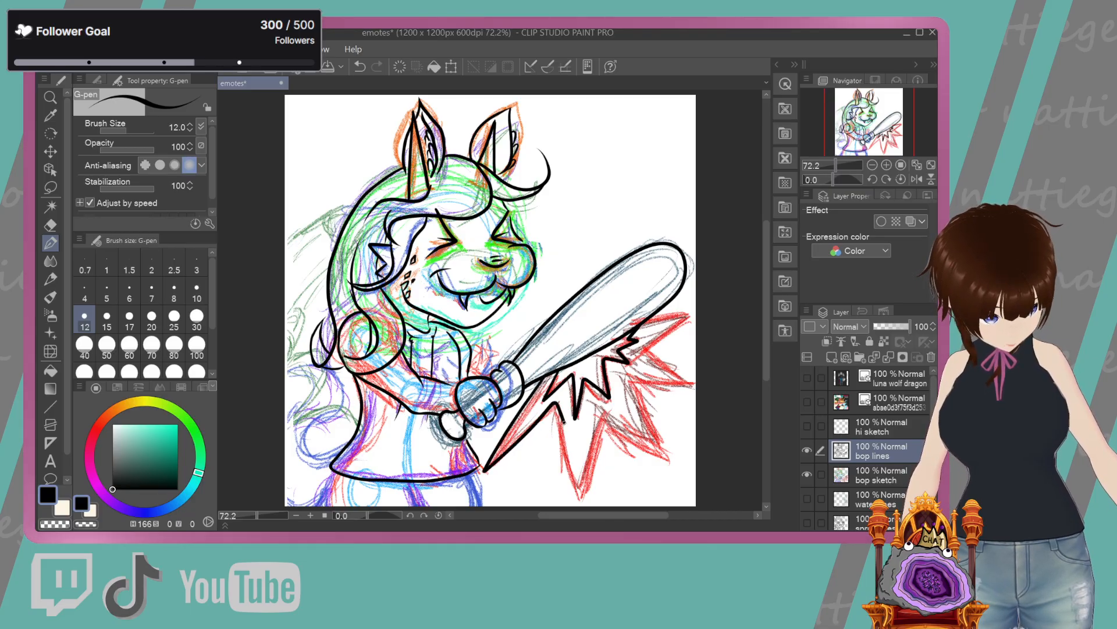
pyautogui.moveTo(556, 403)
pyautogui.mouseDown()
pyautogui.moveTo(584, 493)
pyautogui.moveTo(633, 436)
pyautogui.mouseUp()
pyautogui.moveTo(638, 375); pyautogui.dragTo(661, 457)
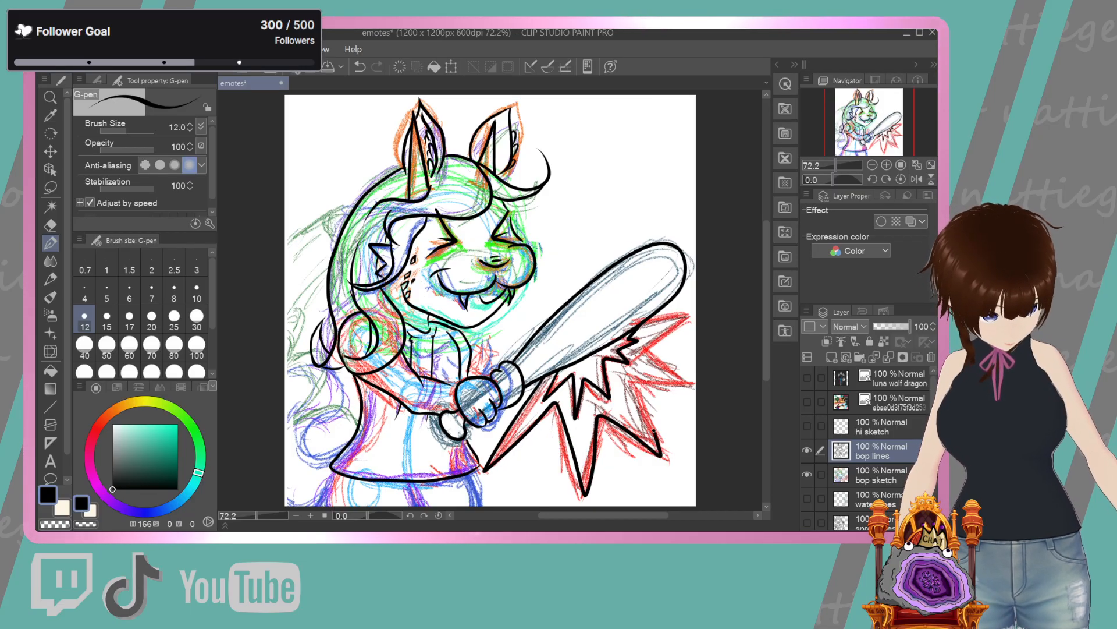
pyautogui.moveTo(629, 352); pyautogui.dragTo(691, 393)
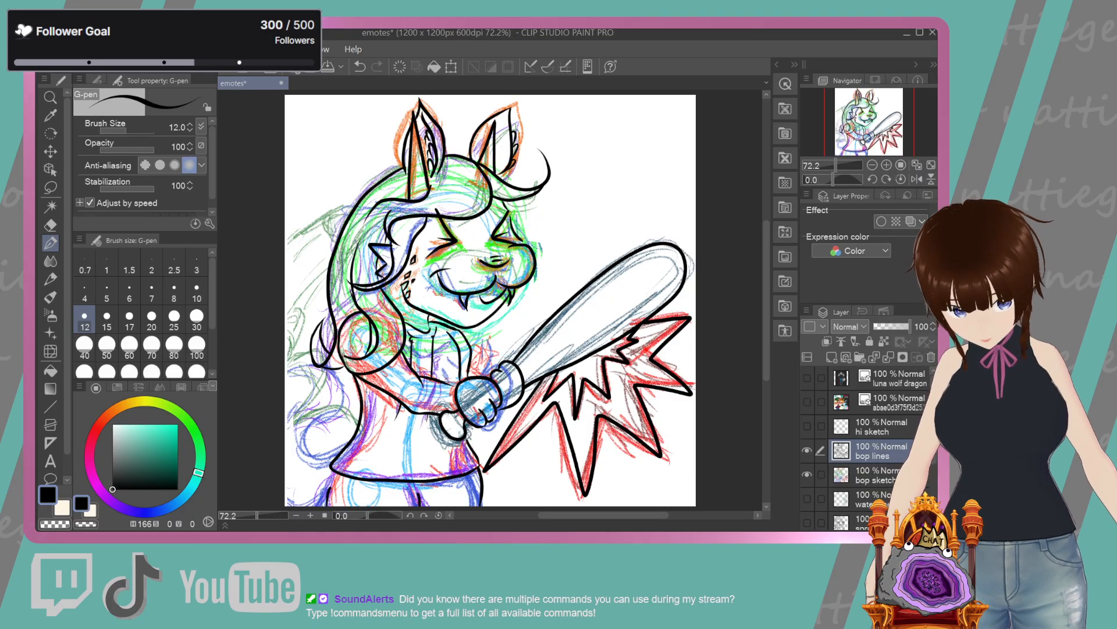
# Ink the back leg's edge below the shirt hem and the tail's inner curve, redoing both lines
pyautogui.click(357, 68)
pyautogui.moveTo(316, 492); pyautogui.dragTo(316, 511)
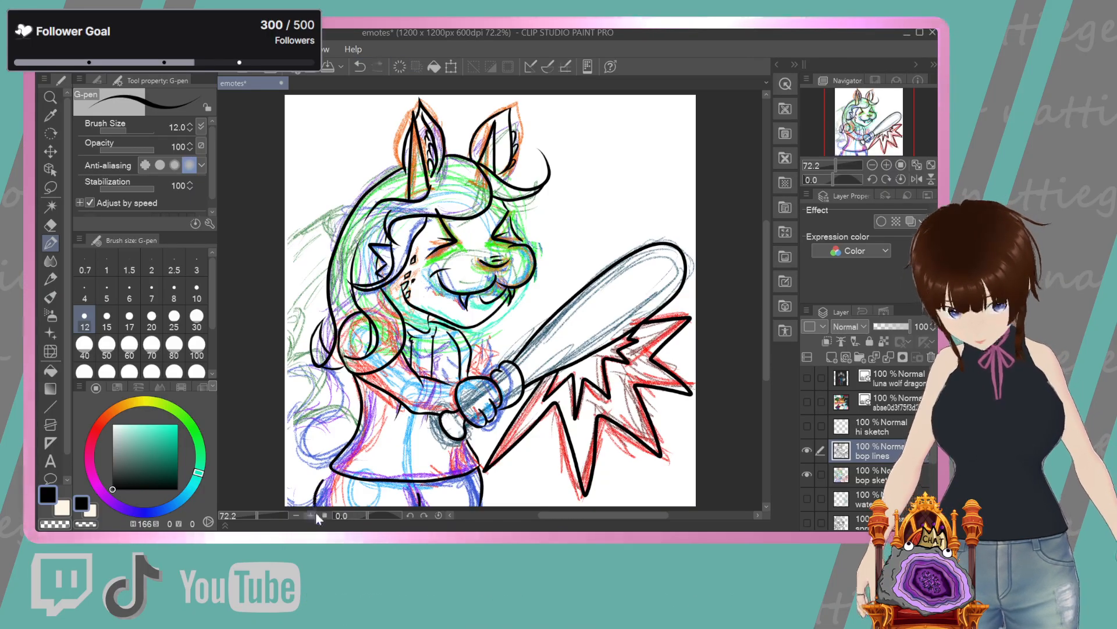
pyautogui.click(359, 67)
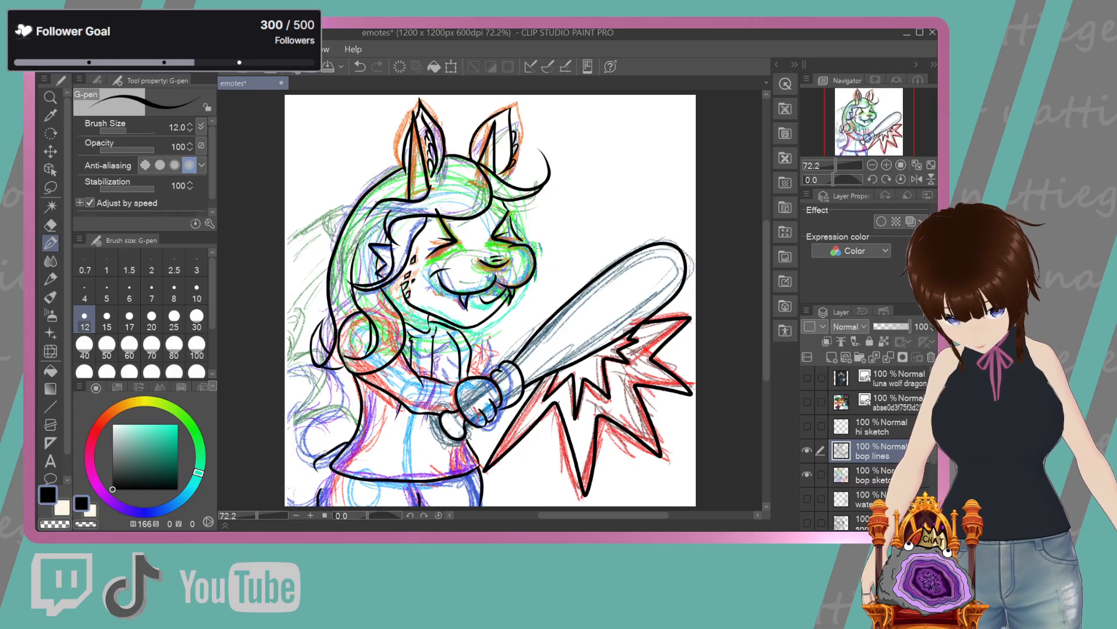
pyautogui.moveTo(331, 463); pyautogui.dragTo(299, 453)
pyautogui.hotkey('ctrl', 'z')
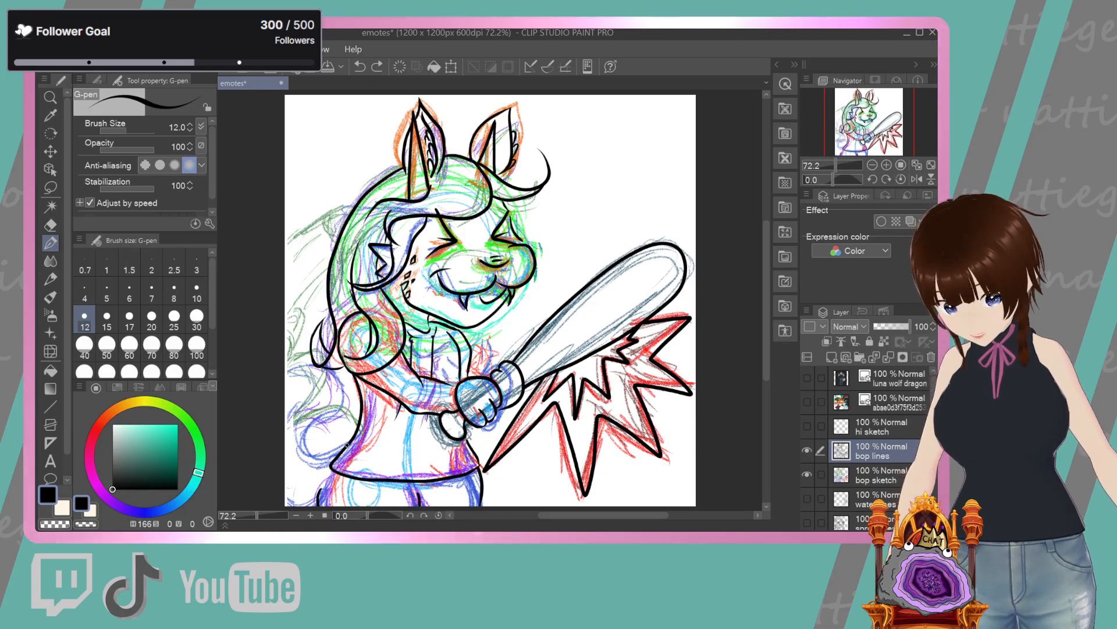
pyautogui.moveTo(329, 451)
pyautogui.mouseDown()
pyautogui.moveTo(316, 459)
pyautogui.moveTo(304, 449)
pyautogui.mouseUp()
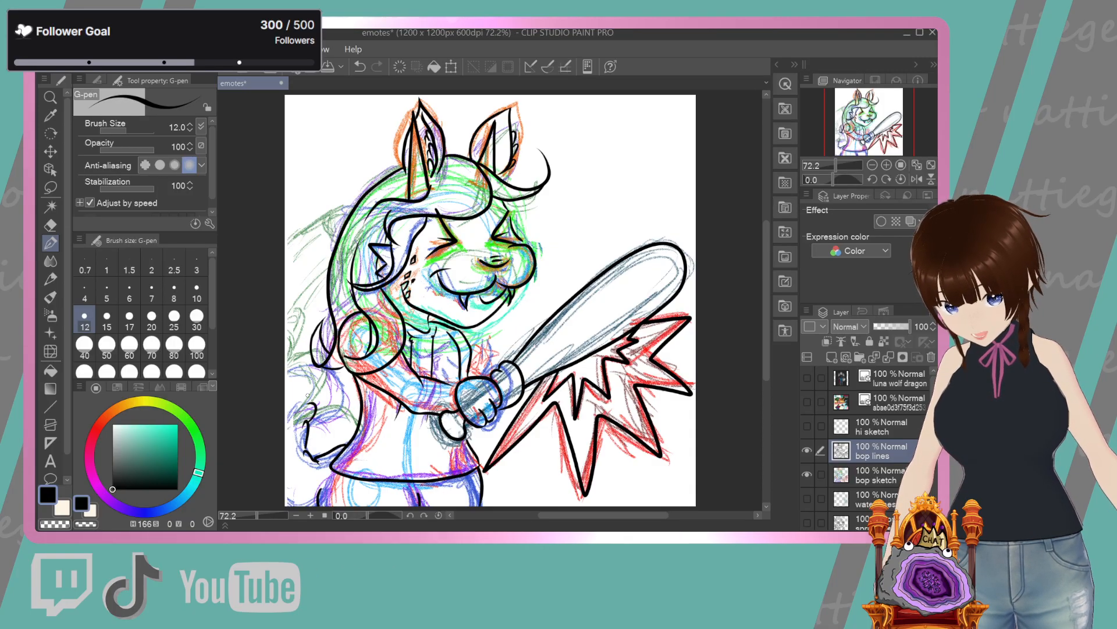
# Ink the tail's fluffy scalloped edges and the wing behind the character's back, redoing the first fluff strokes
pyautogui.moveTo(317, 376); pyautogui.dragTo(313, 407)
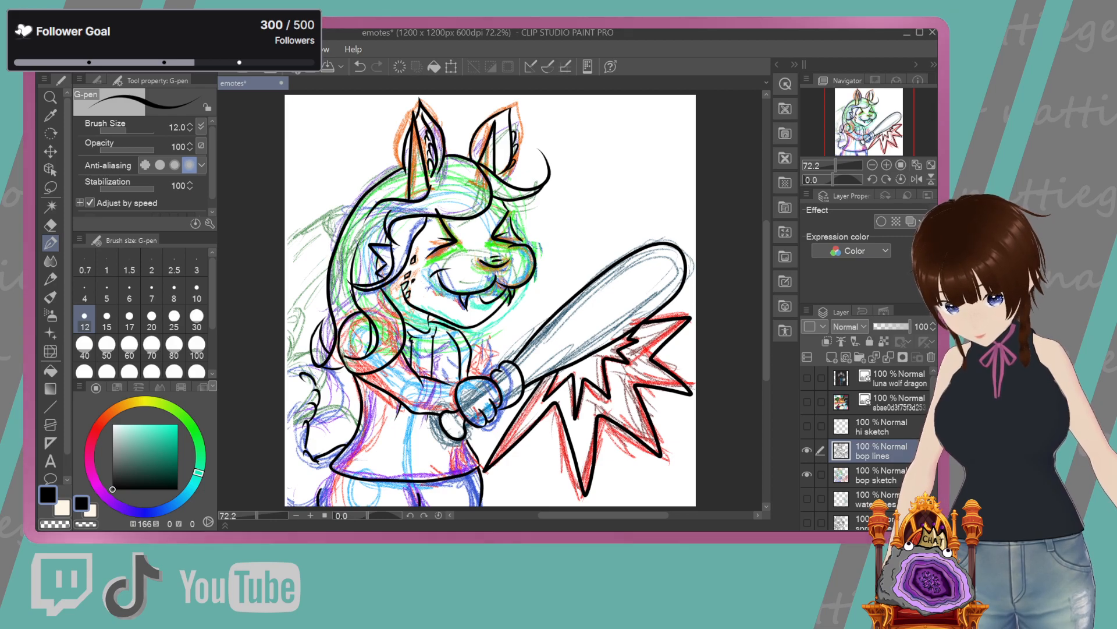
pyautogui.click(361, 67)
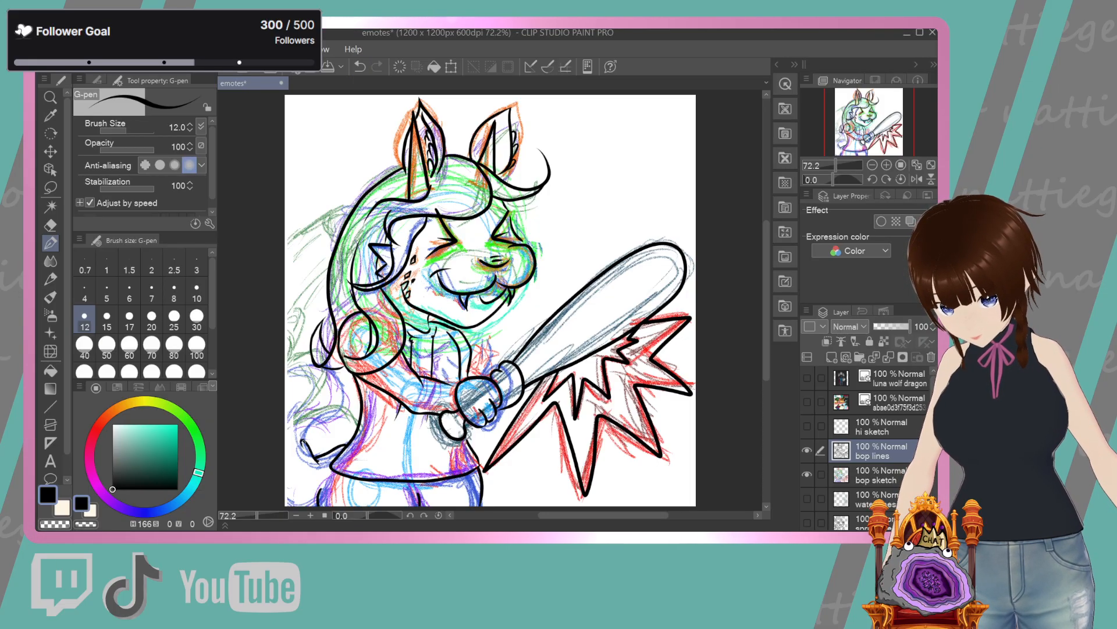
pyautogui.moveTo(308, 416); pyautogui.dragTo(304, 372)
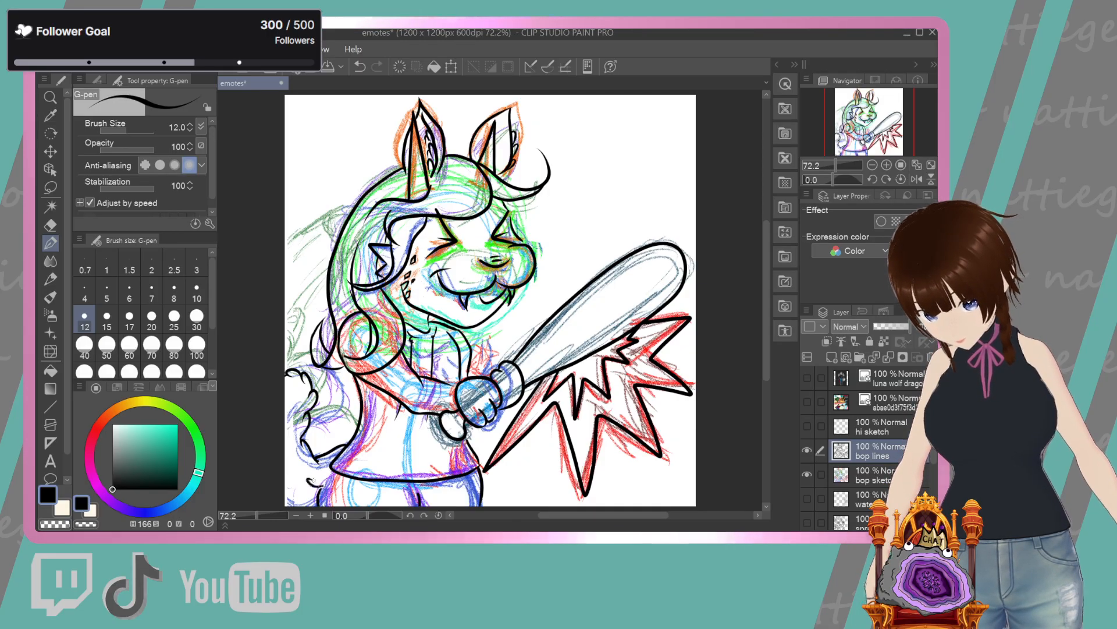
pyautogui.moveTo(298, 475); pyautogui.dragTo(290, 375)
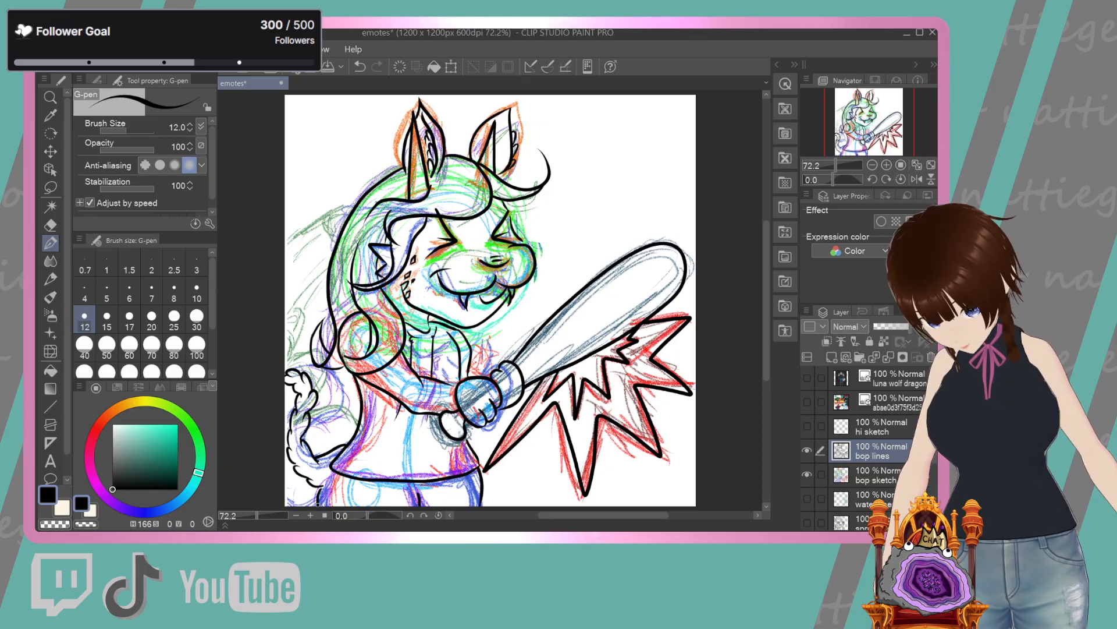
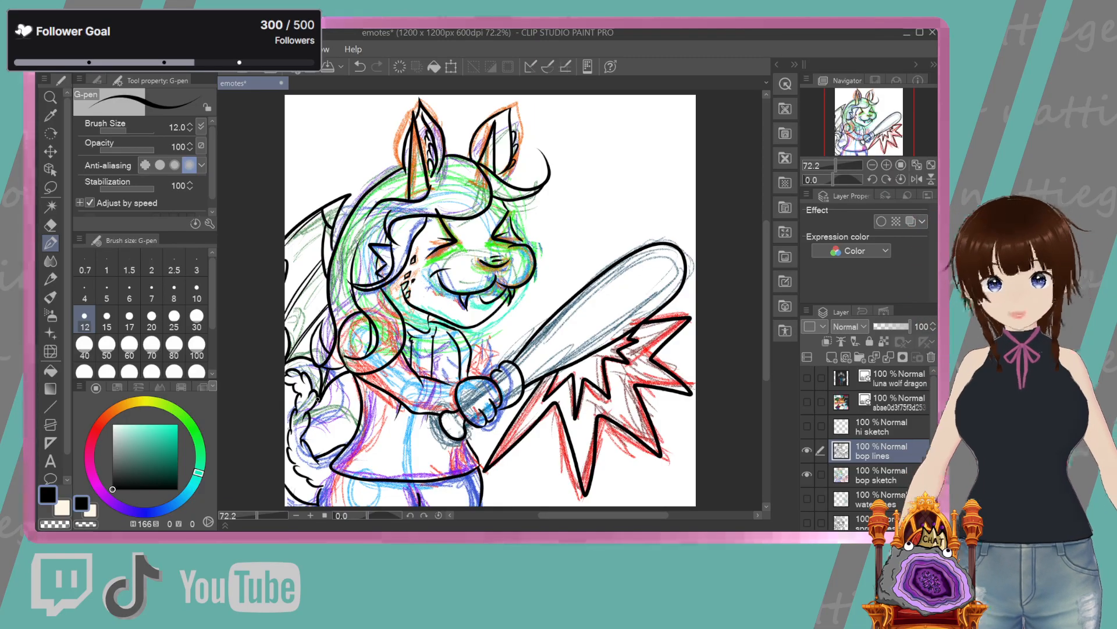
# Hide the bop sketch layer, then erase and re-ink the shirt's lower back corner and the adjoining leg line
pyautogui.click(806, 475)
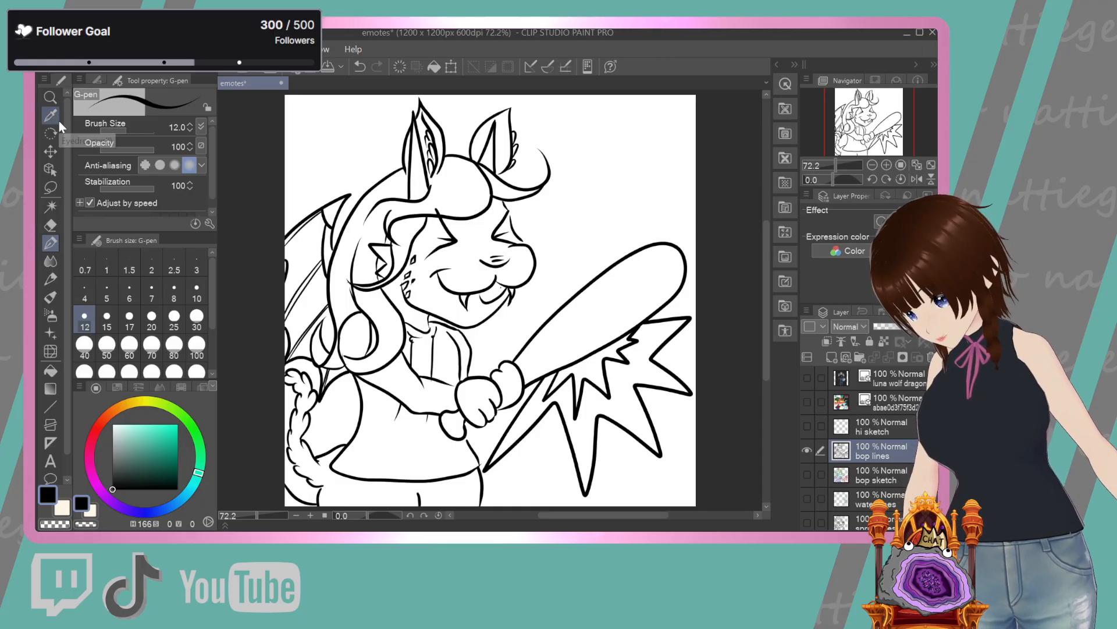
pyautogui.click(51, 223)
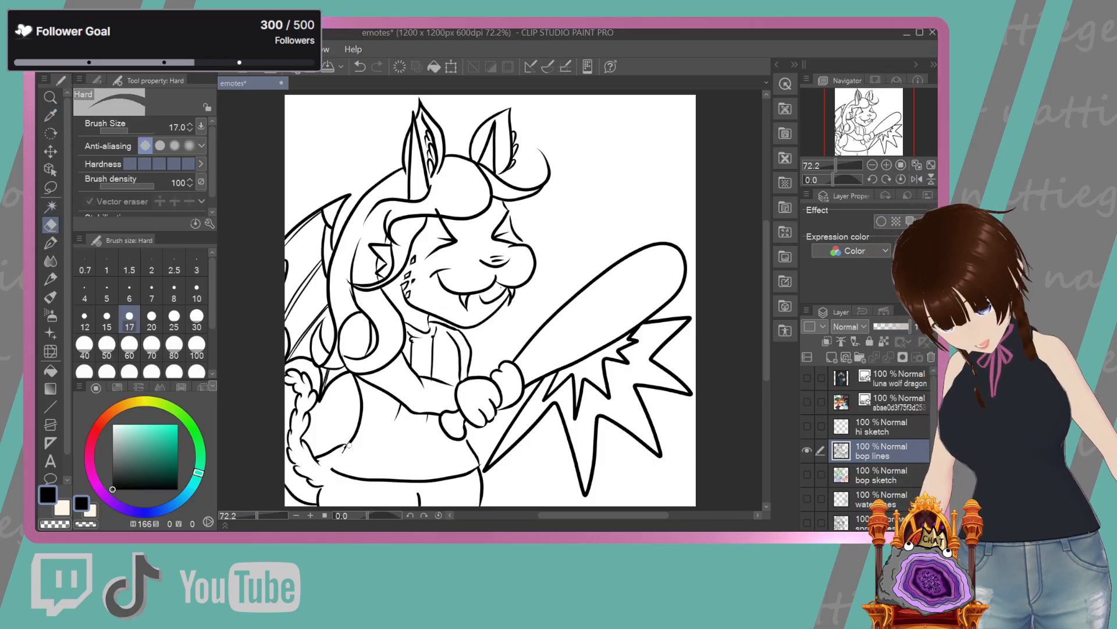
pyautogui.moveTo(351, 443); pyautogui.dragTo(319, 458)
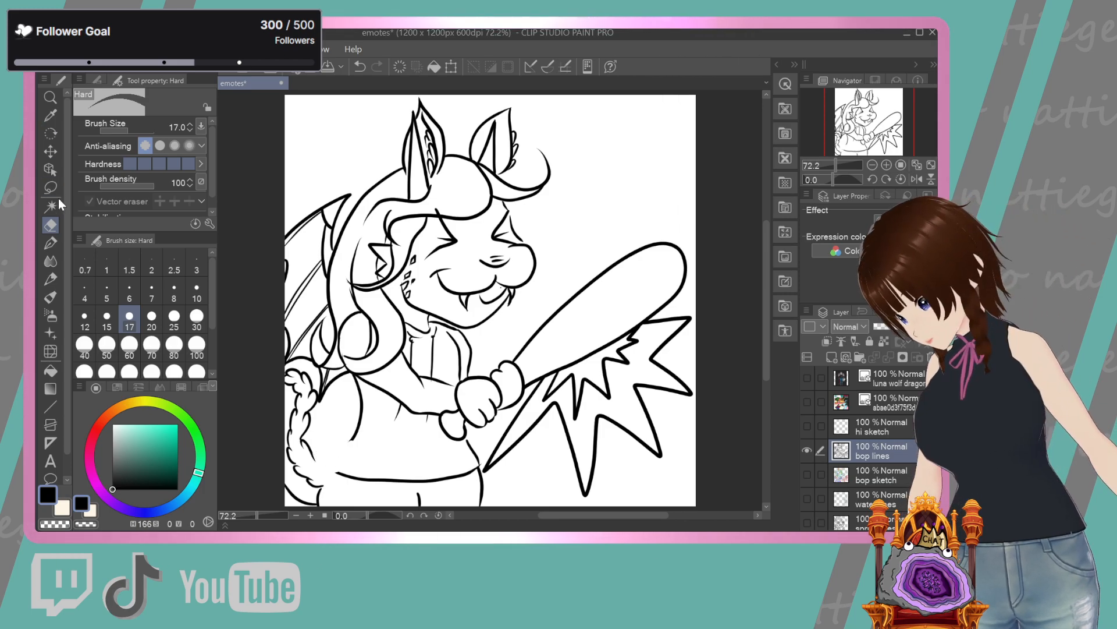
pyautogui.click(50, 239)
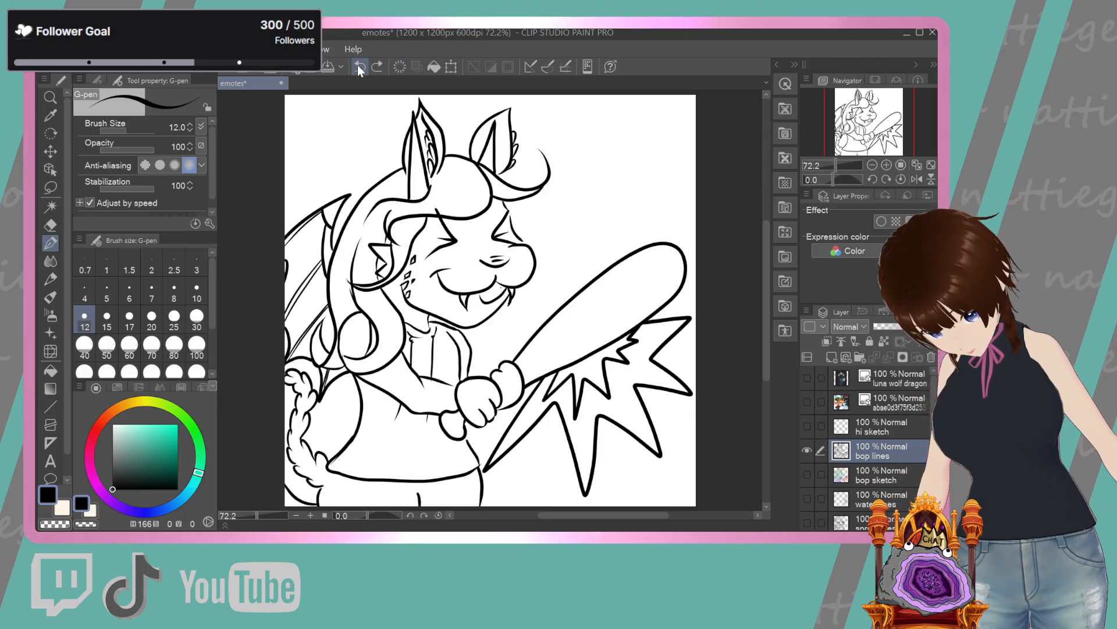
pyautogui.moveTo(321, 477); pyautogui.dragTo(319, 504)
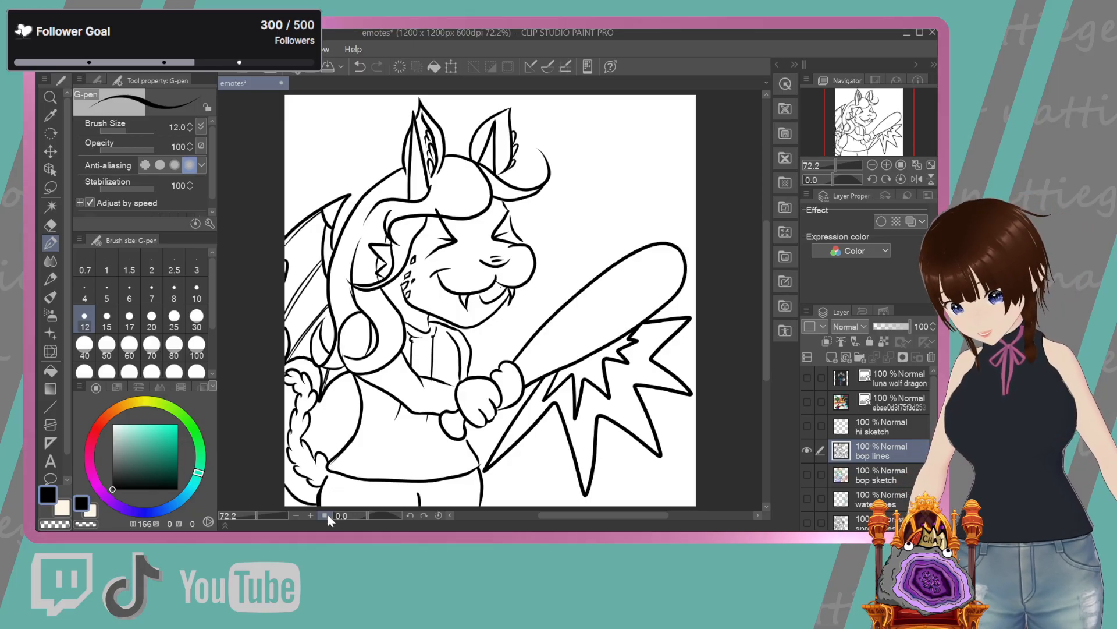
# Clean up the lines around the mouth, hands and bat knob with the size 15 Hard eraser and size 12 G-pen
pyautogui.click(50, 297)
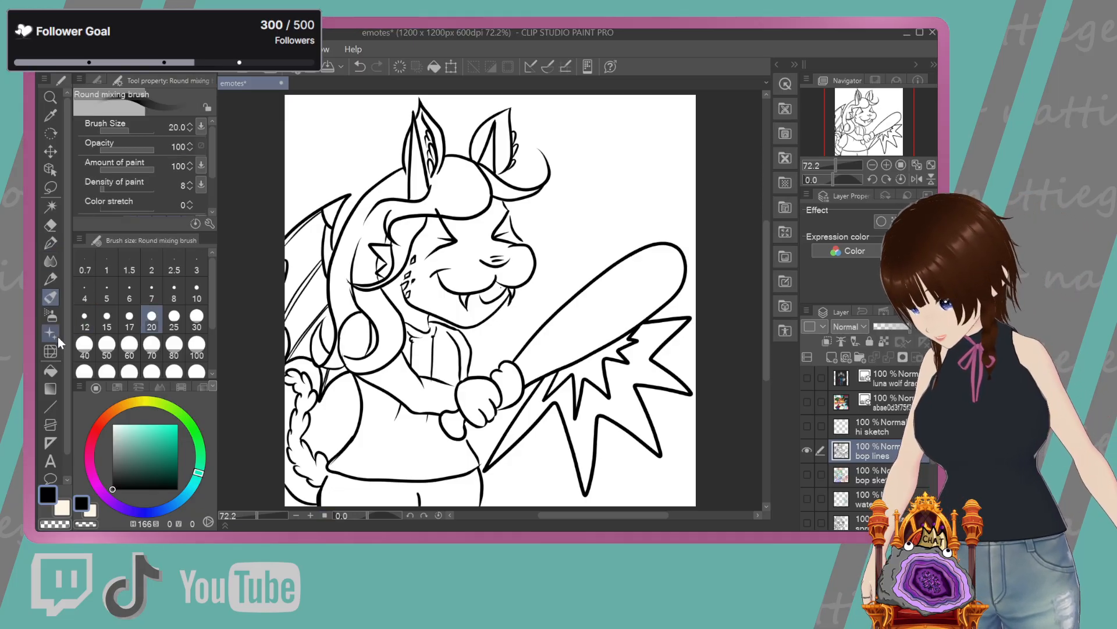
pyautogui.click(51, 224)
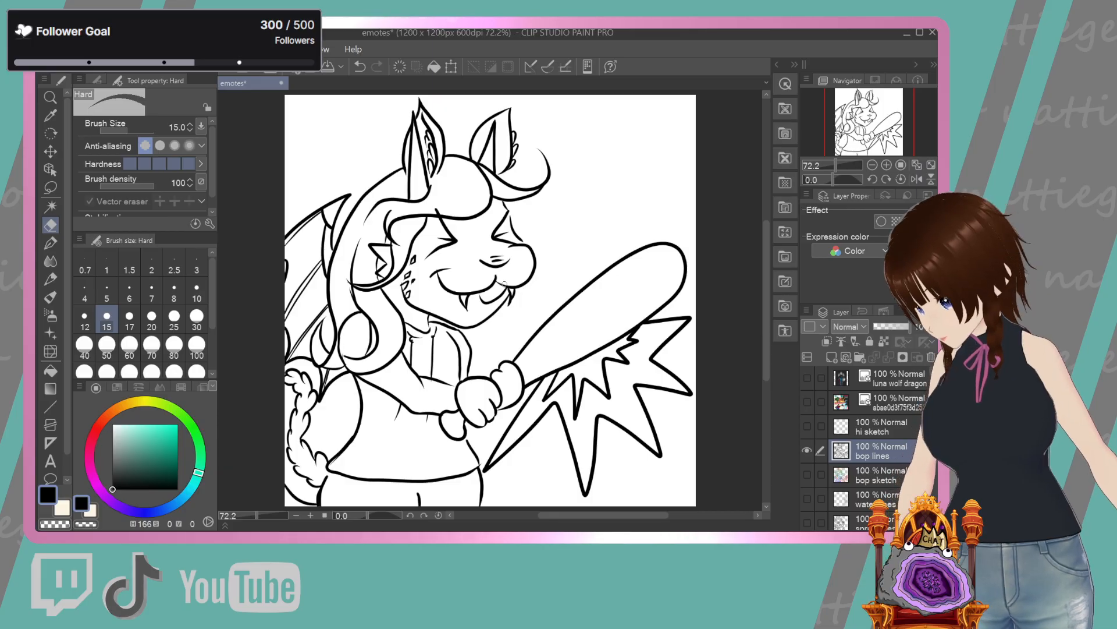
pyautogui.click(50, 242)
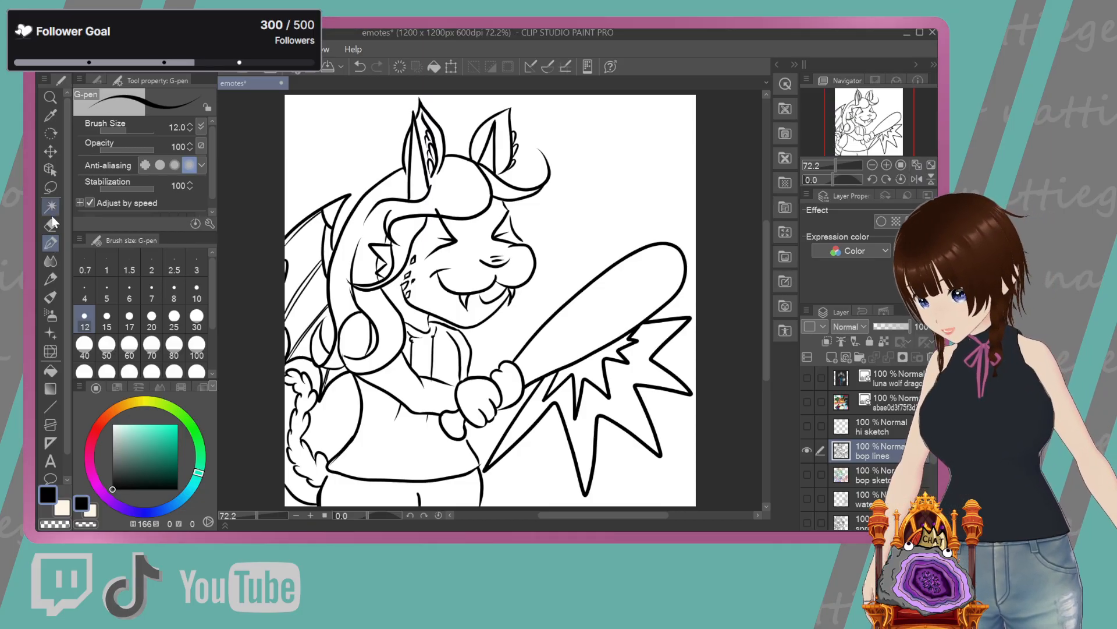
pyautogui.click(48, 228)
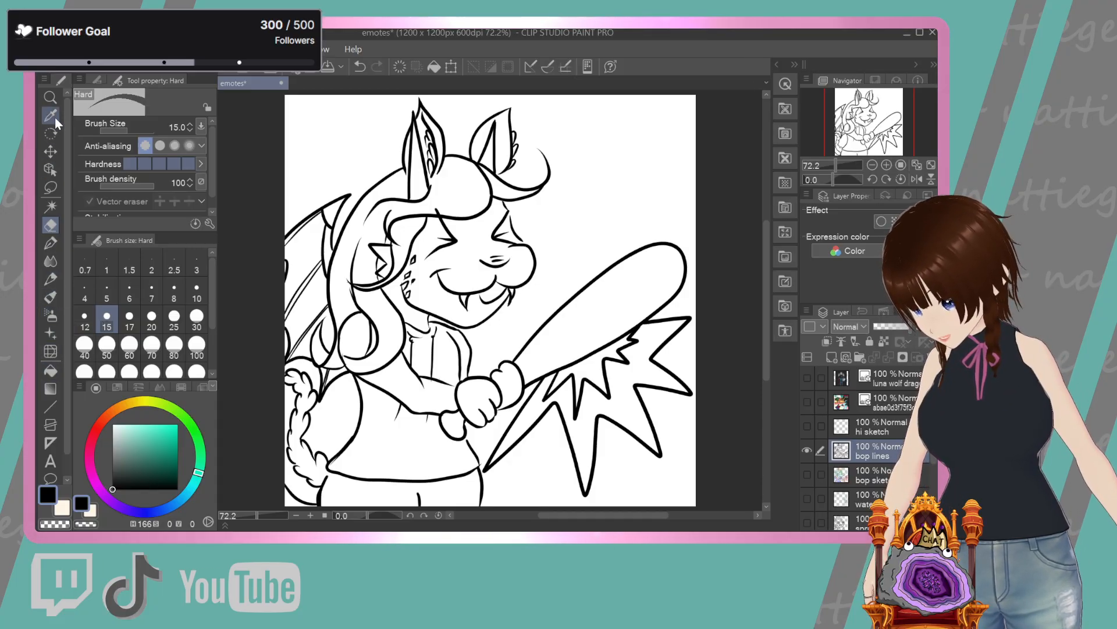
pyautogui.click(51, 242)
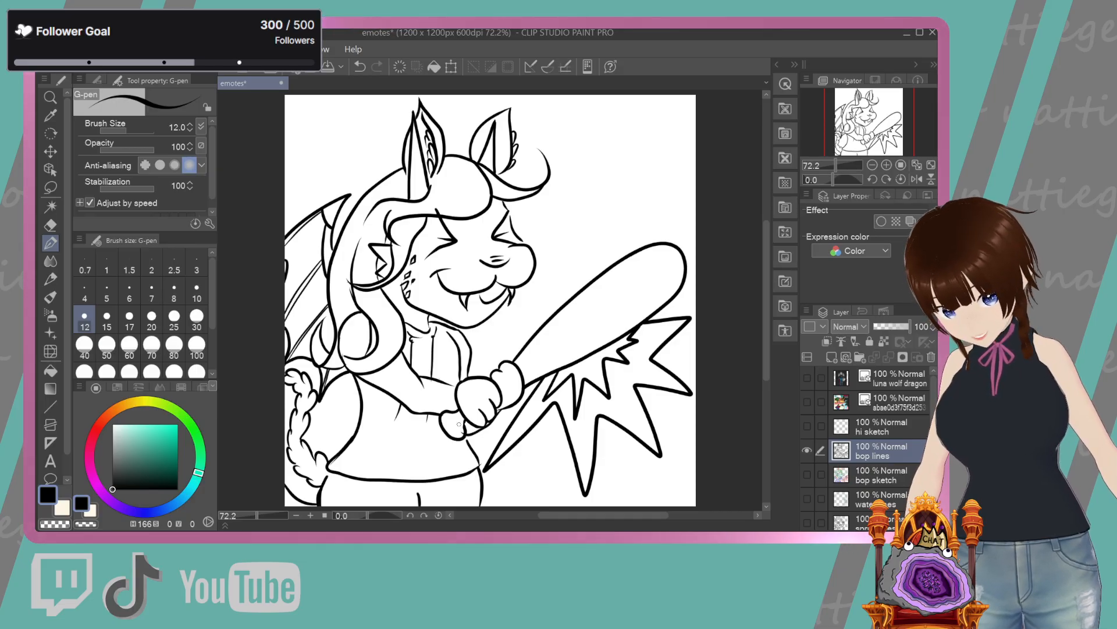
pyautogui.click(361, 67)
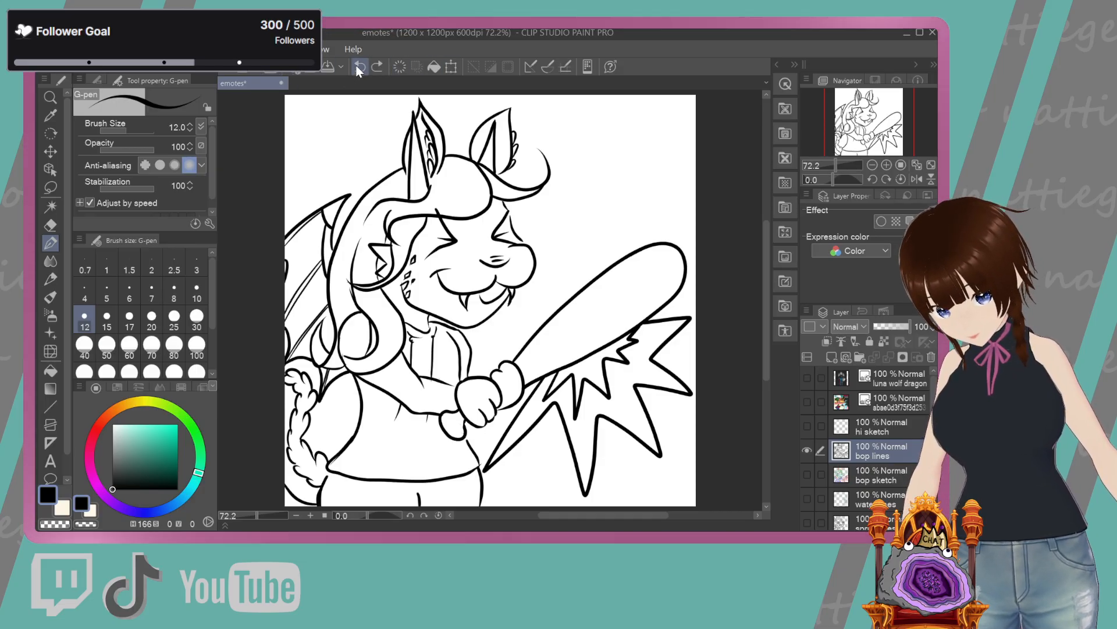
pyautogui.press('e')
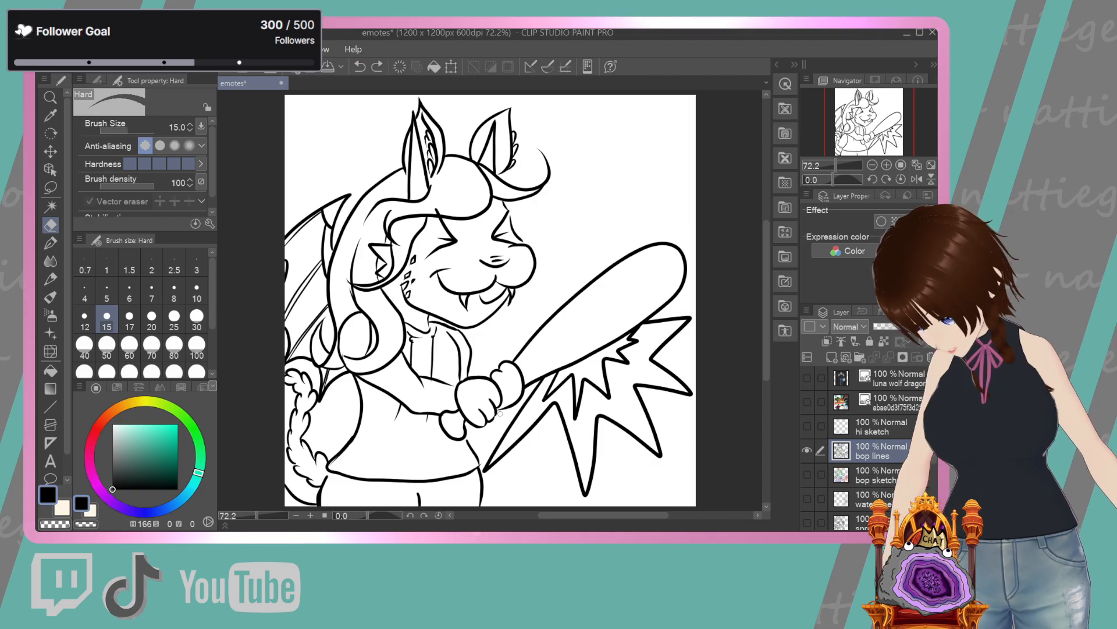
pyautogui.click(51, 244)
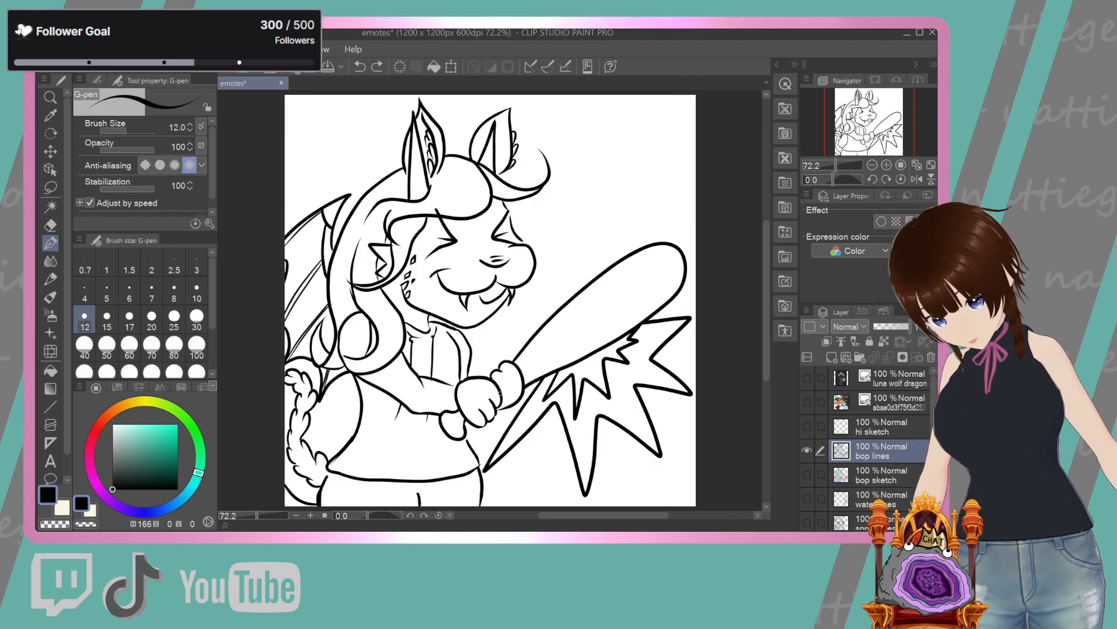
pyautogui.moveTo(487, 425); pyautogui.dragTo(461, 429)
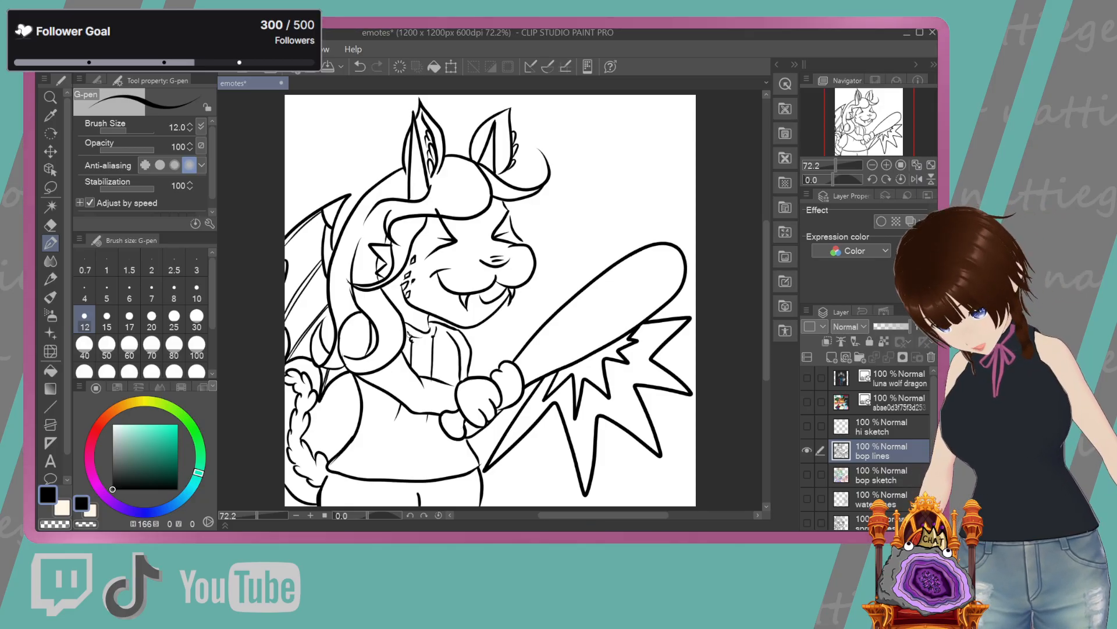
# Erase the lower ends of the chest lines, the old arm line and, at eraser size 50, the hair curl's bottom loop
pyautogui.press('e')
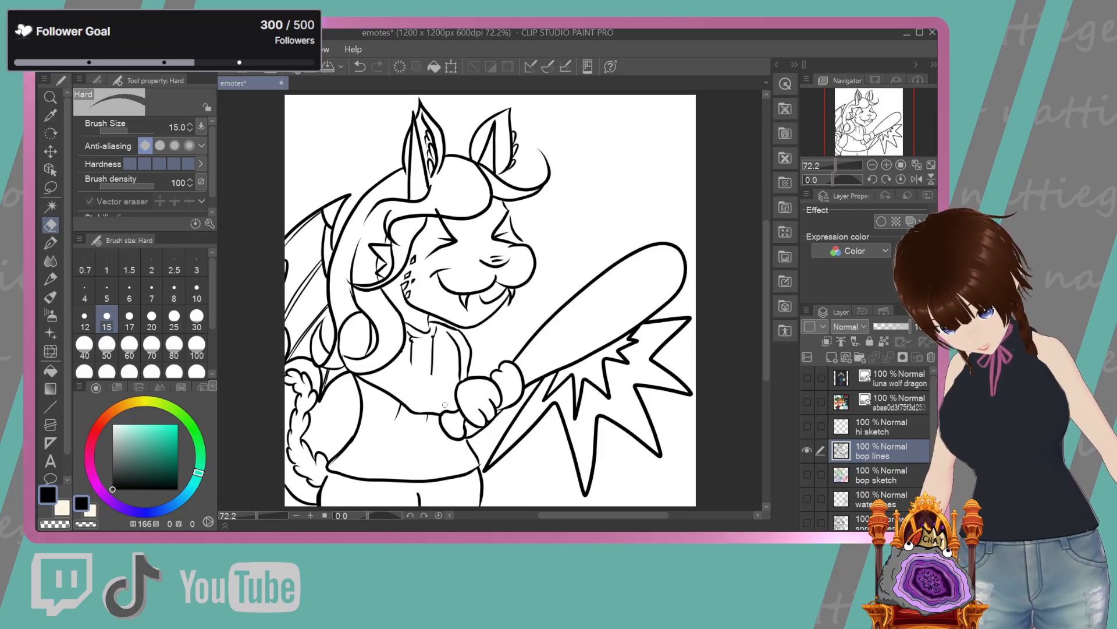
pyautogui.moveTo(438, 413)
pyautogui.mouseDown()
pyautogui.moveTo(412, 393)
pyautogui.moveTo(406, 426)
pyautogui.moveTo(396, 383)
pyautogui.moveTo(391, 420)
pyautogui.moveTo(369, 384)
pyautogui.mouseUp()
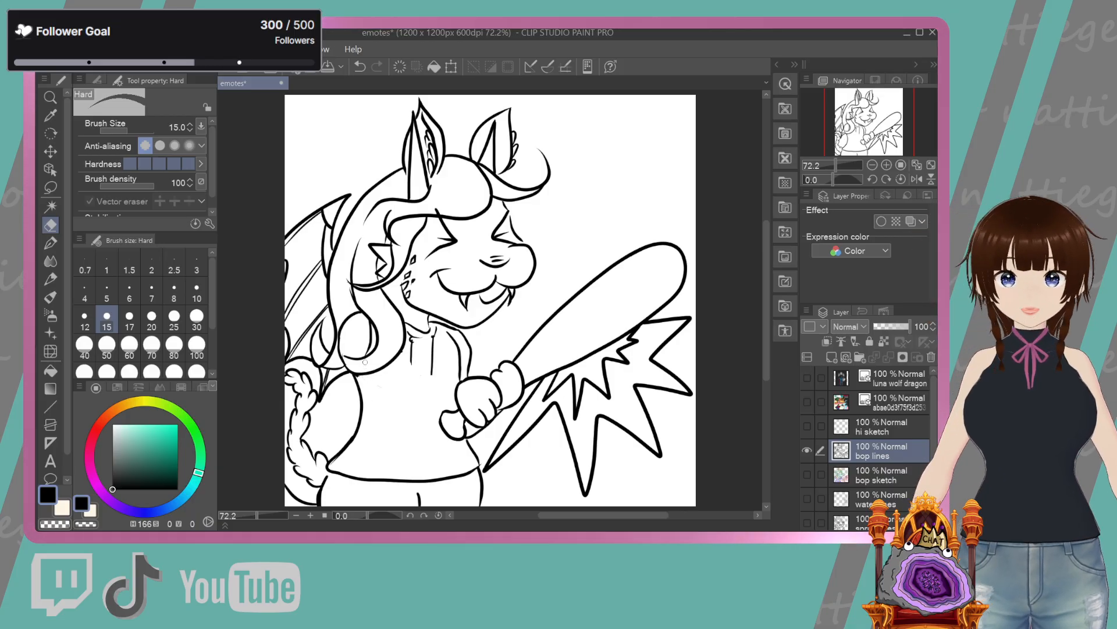
pyautogui.click(51, 243)
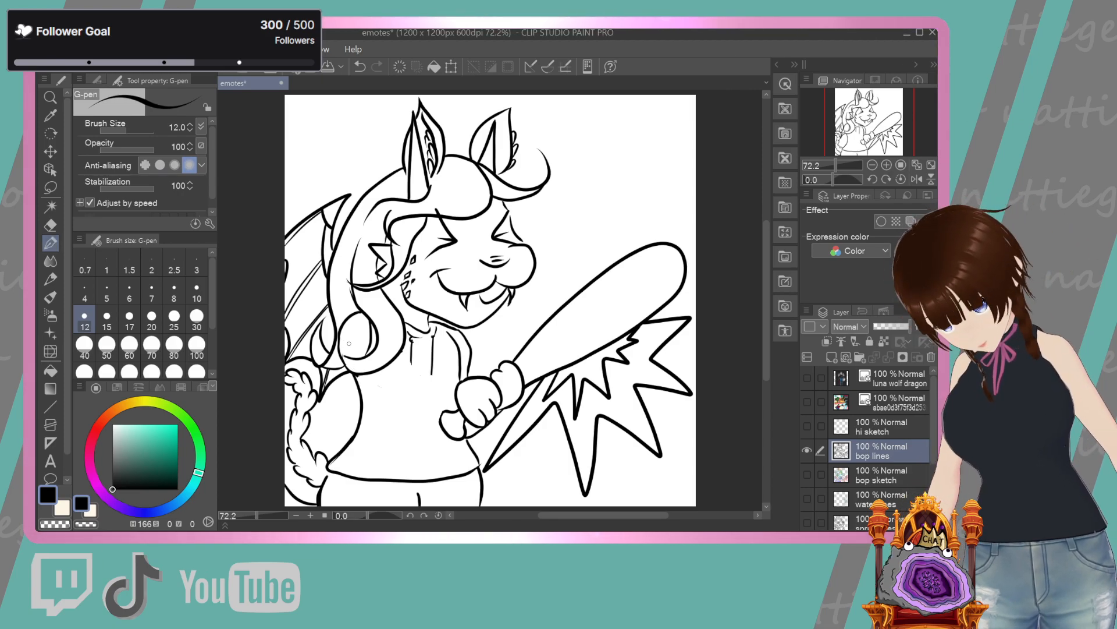
pyautogui.press('e')
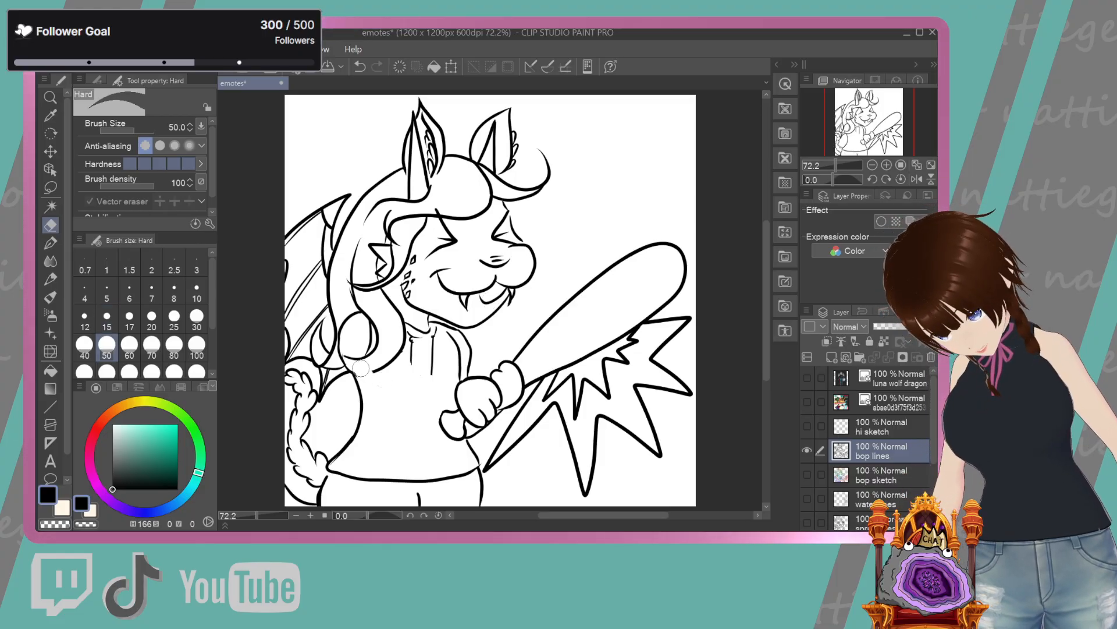
pyautogui.moveTo(354, 362); pyautogui.dragTo(367, 380)
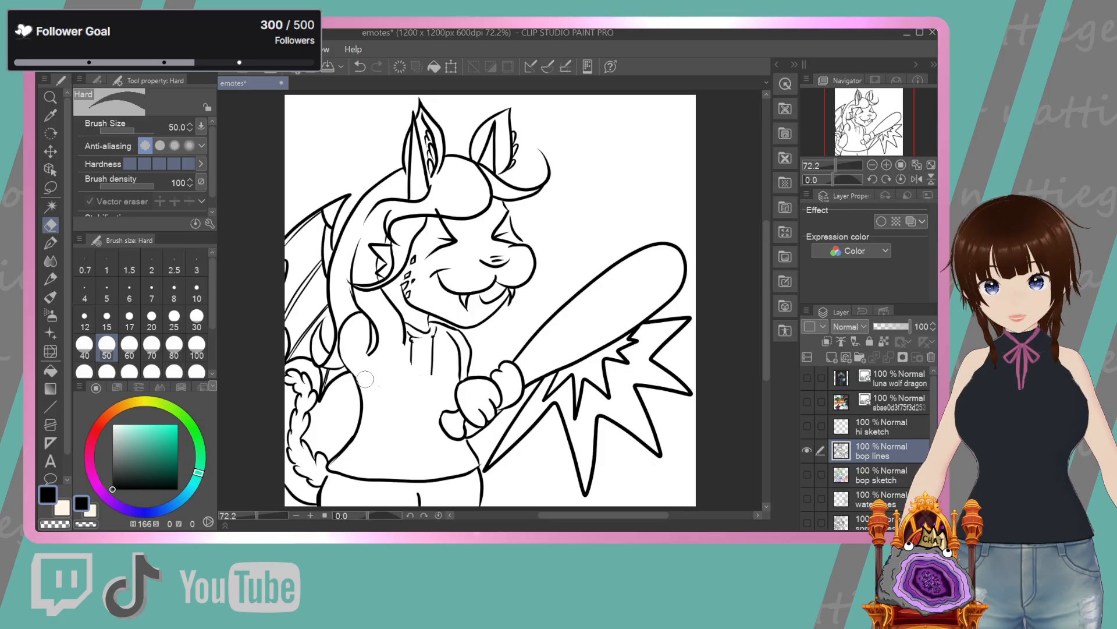
# Ink spiky tufts beside the neck and try a new hair curl over the shoulder, erasing the curl at size 50
pyautogui.click(51, 242)
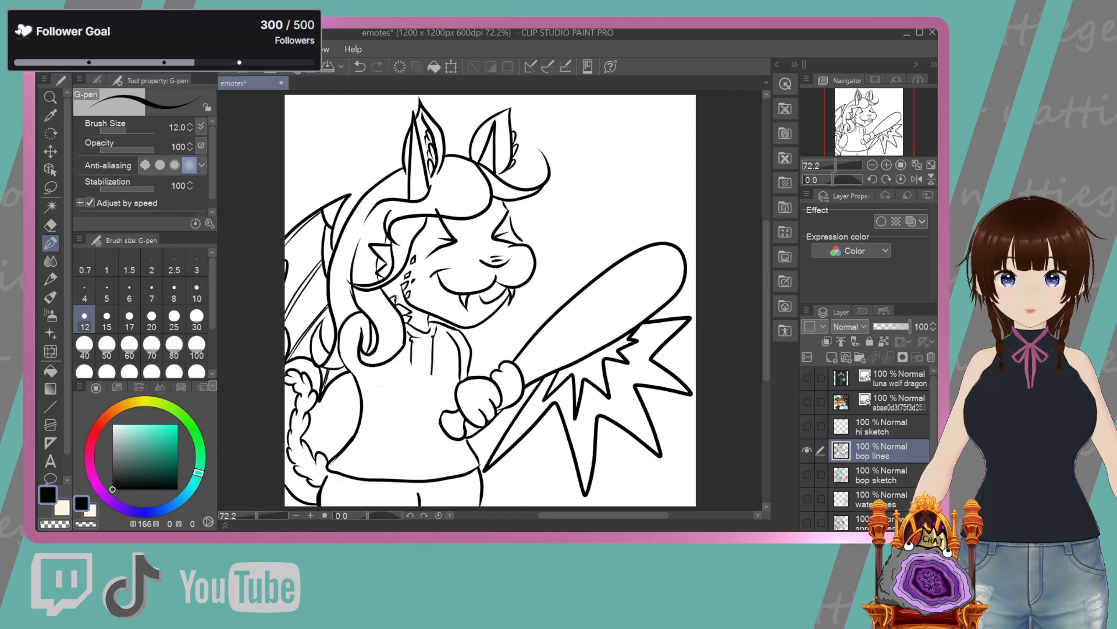
pyautogui.click(57, 220)
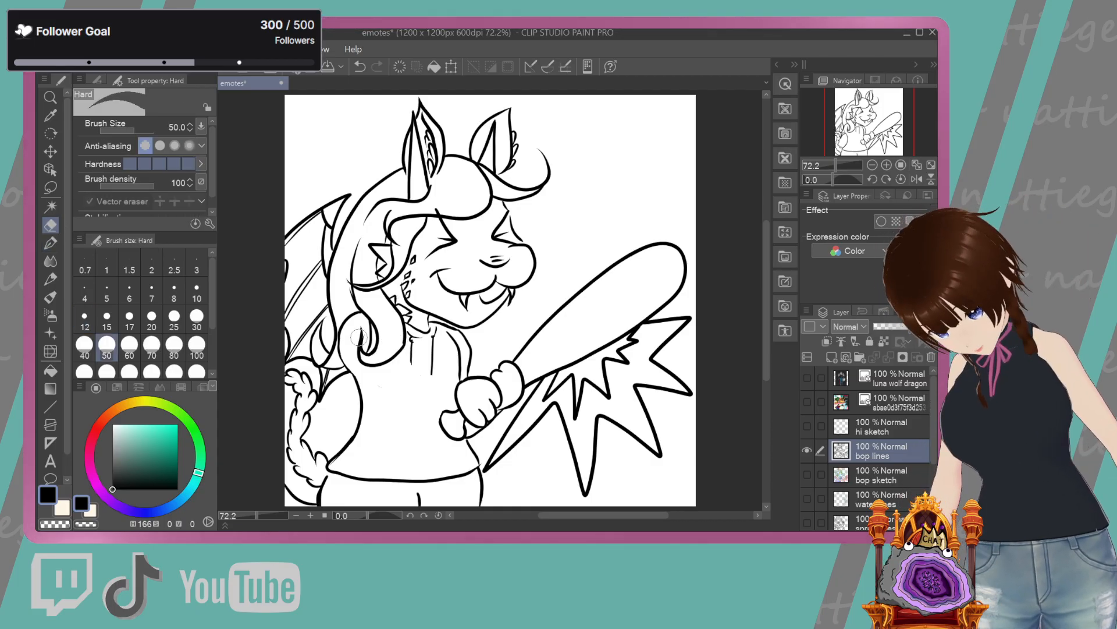
pyautogui.moveTo(355, 344)
pyautogui.mouseDown()
pyautogui.moveTo(367, 330)
pyautogui.moveTo(377, 351)
pyautogui.moveTo(398, 343)
pyautogui.mouseUp()
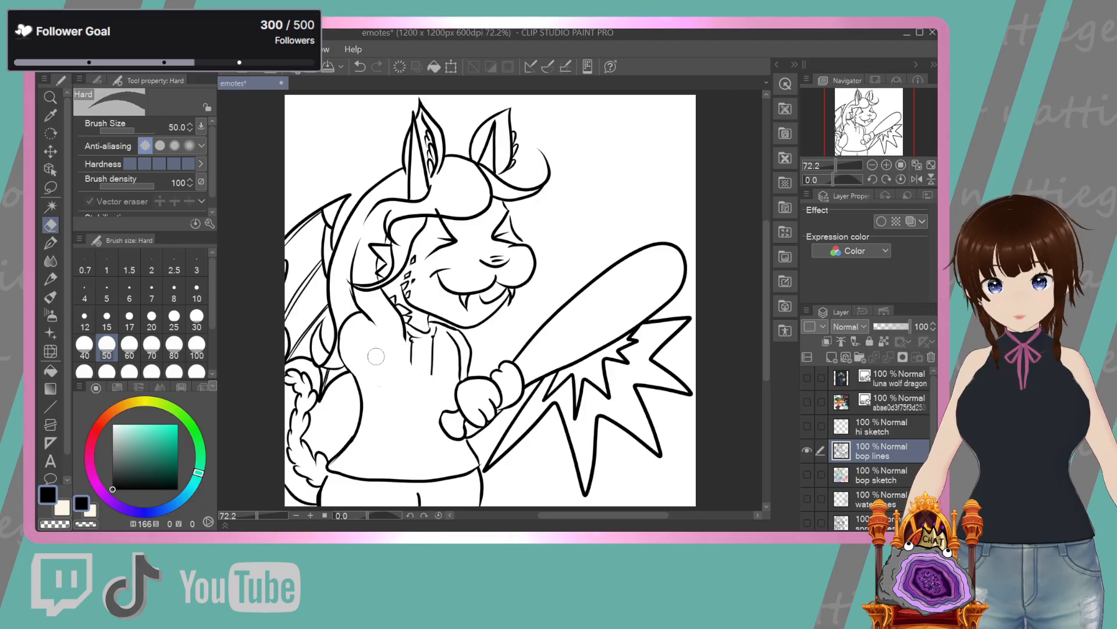
# Ink the bent arm from shoulder to elbow and forearm up to the hands, plus a pointed hair lock over the shoulder
pyautogui.click(50, 243)
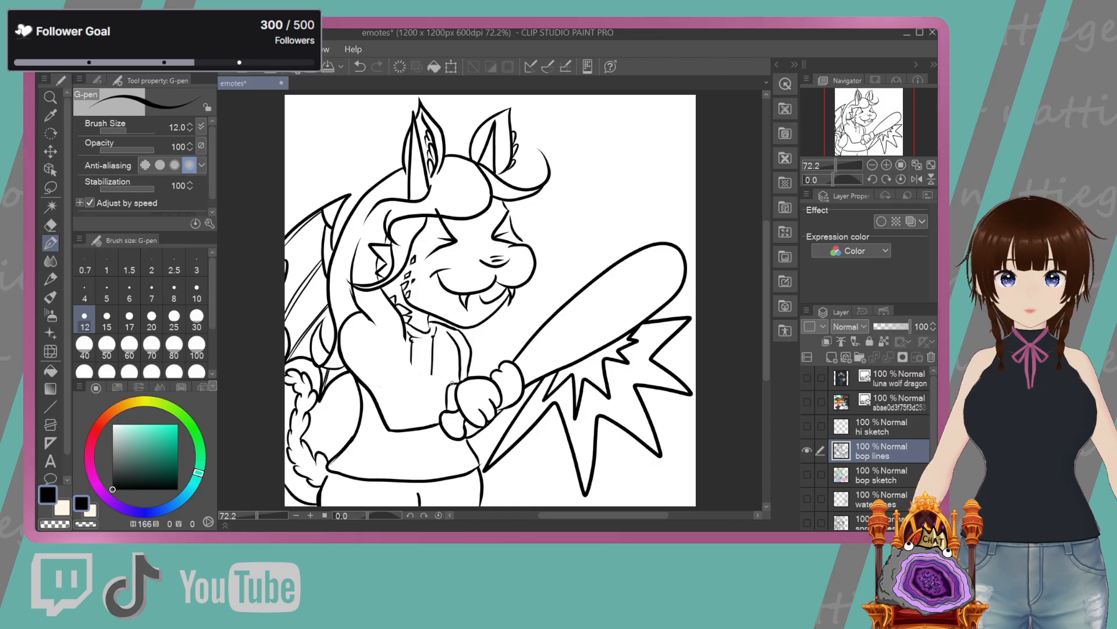
pyautogui.moveTo(451, 384); pyautogui.dragTo(424, 401)
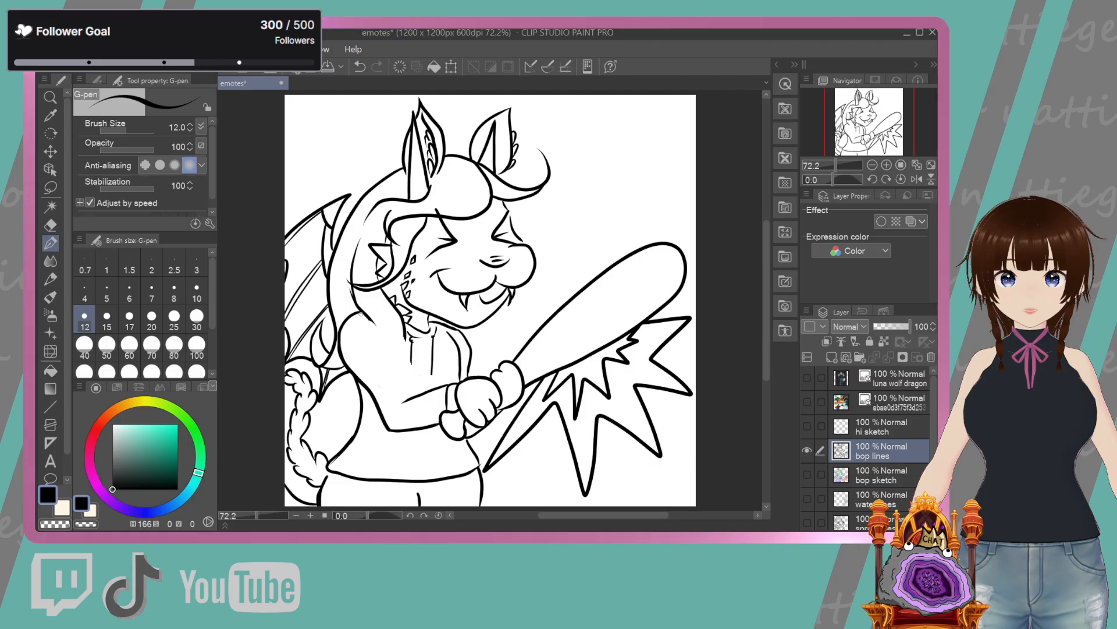
pyautogui.moveTo(361, 313); pyautogui.dragTo(379, 329)
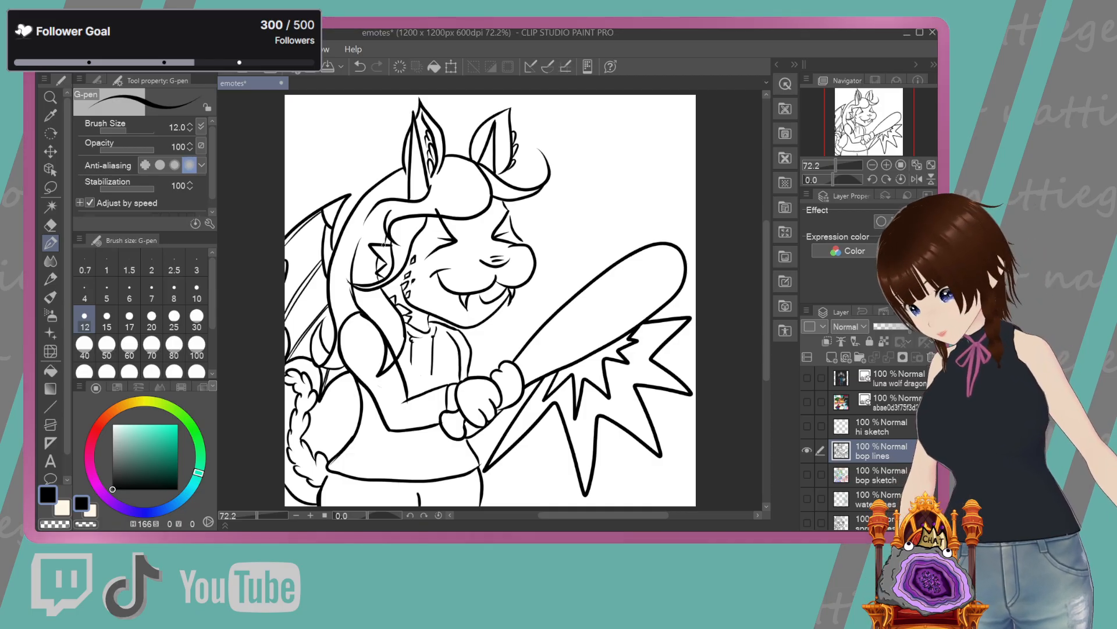
pyautogui.click(51, 224)
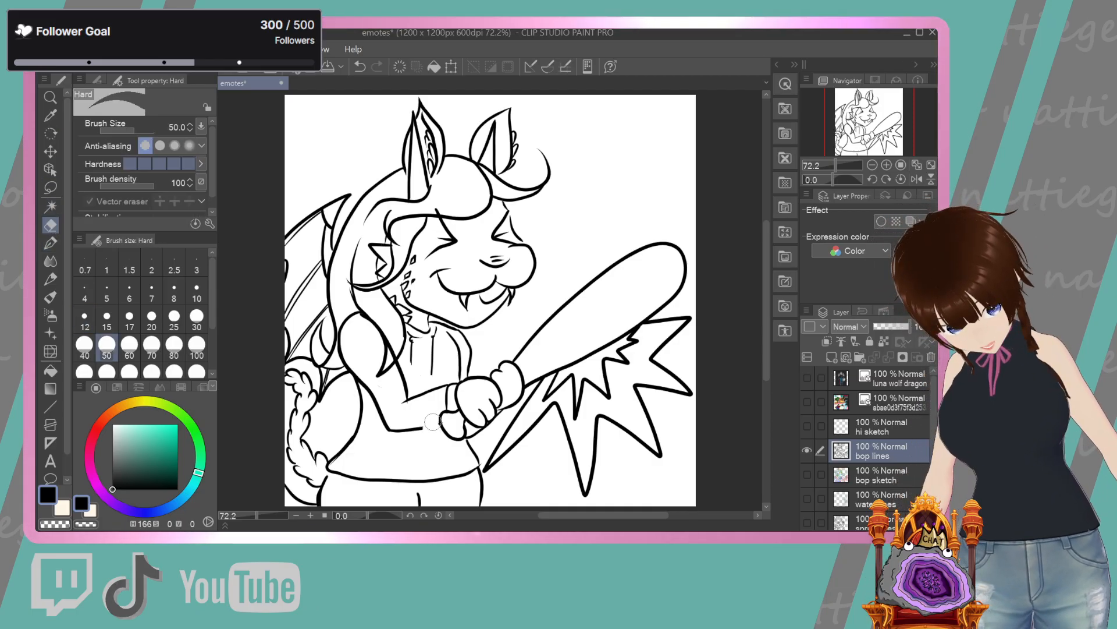
# Erase the bent arm and shoulder hair lock with the size 50 Hard eraser, and re-ink both with the size 12 G-pen
pyautogui.moveTo(439, 419)
pyautogui.mouseDown()
pyautogui.moveTo(438, 381)
pyautogui.moveTo(410, 413)
pyautogui.mouseUp()
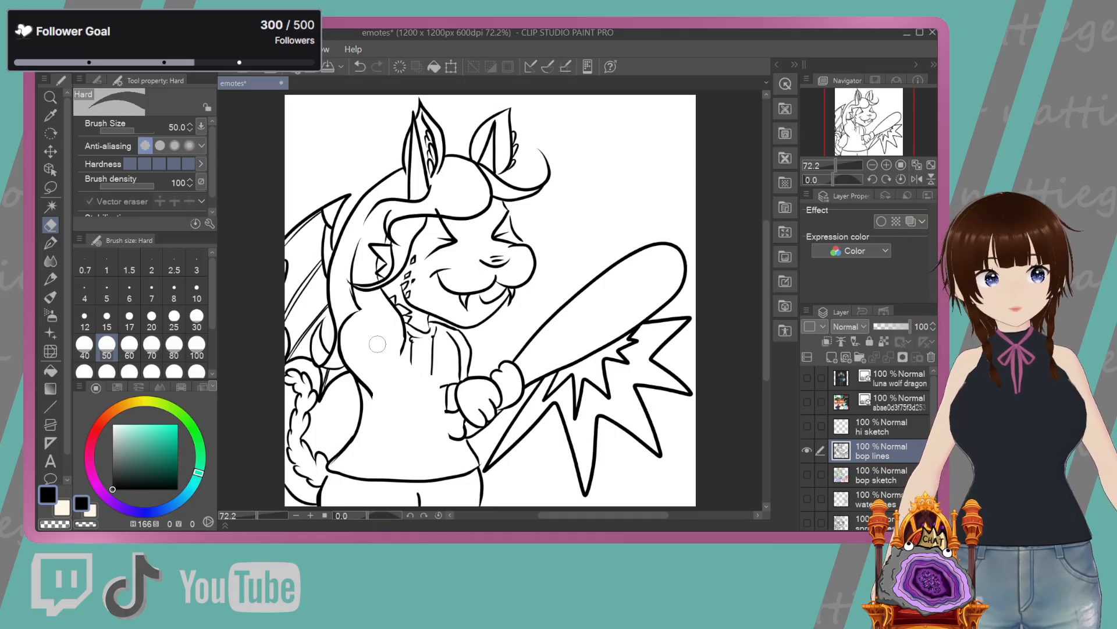
pyautogui.click(52, 242)
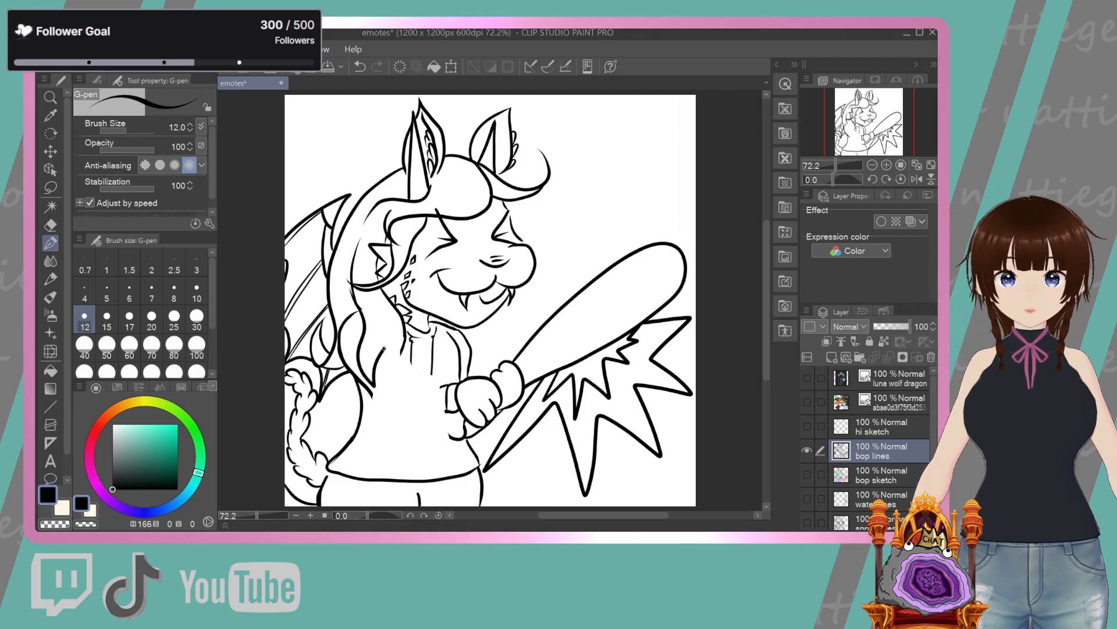
pyautogui.moveTo(406, 330); pyautogui.dragTo(405, 376)
pyautogui.moveTo(448, 412); pyautogui.dragTo(389, 431)
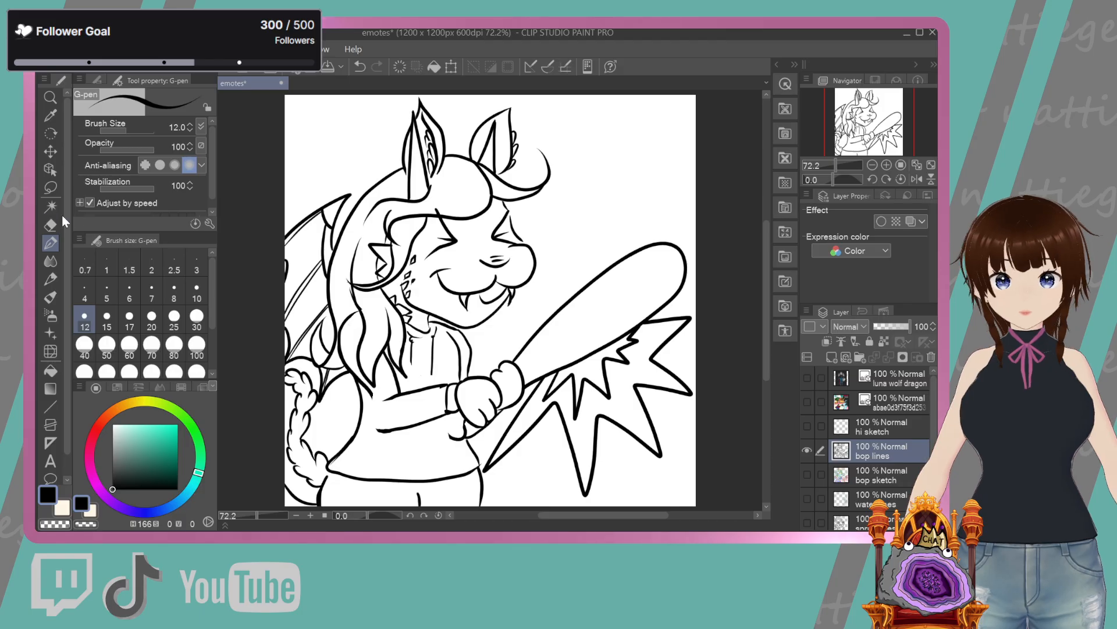
pyautogui.press('e')
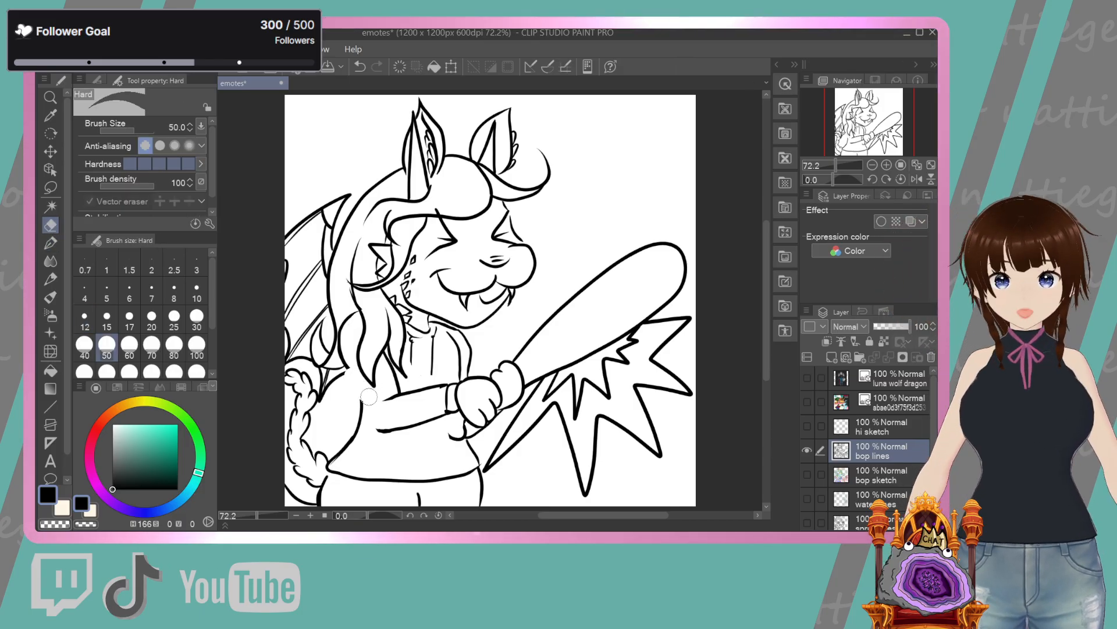
pyautogui.click(50, 243)
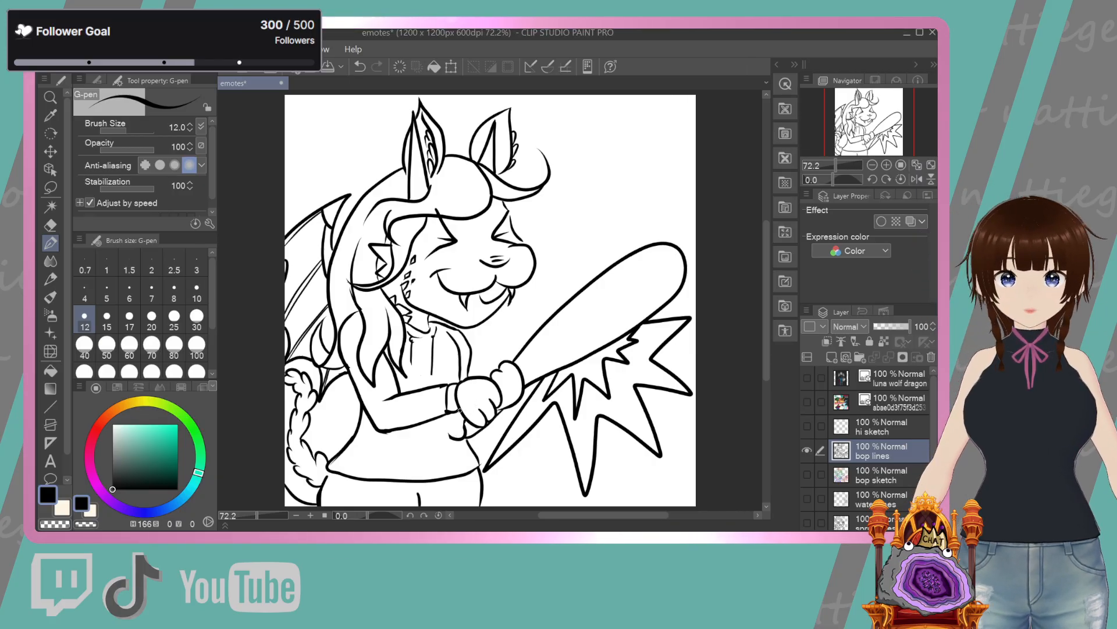
# Redraw the bat knob below the hands and ink the cuff line at the wrist, erasing the first knob attempt
pyautogui.moveTo(444, 415); pyautogui.dragTo(457, 433)
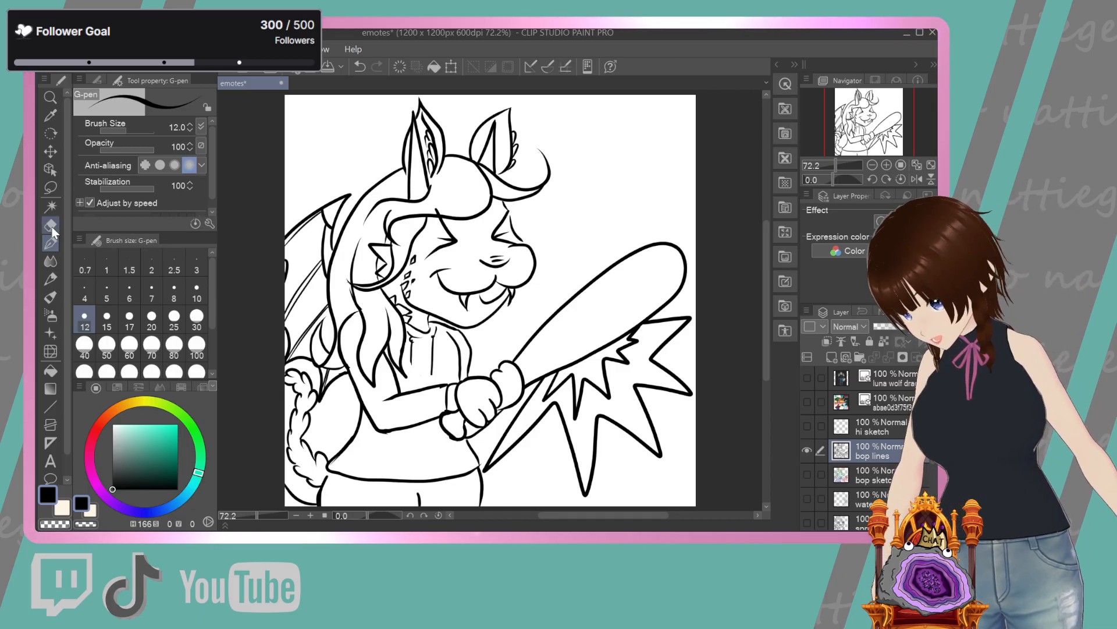
pyautogui.press('e')
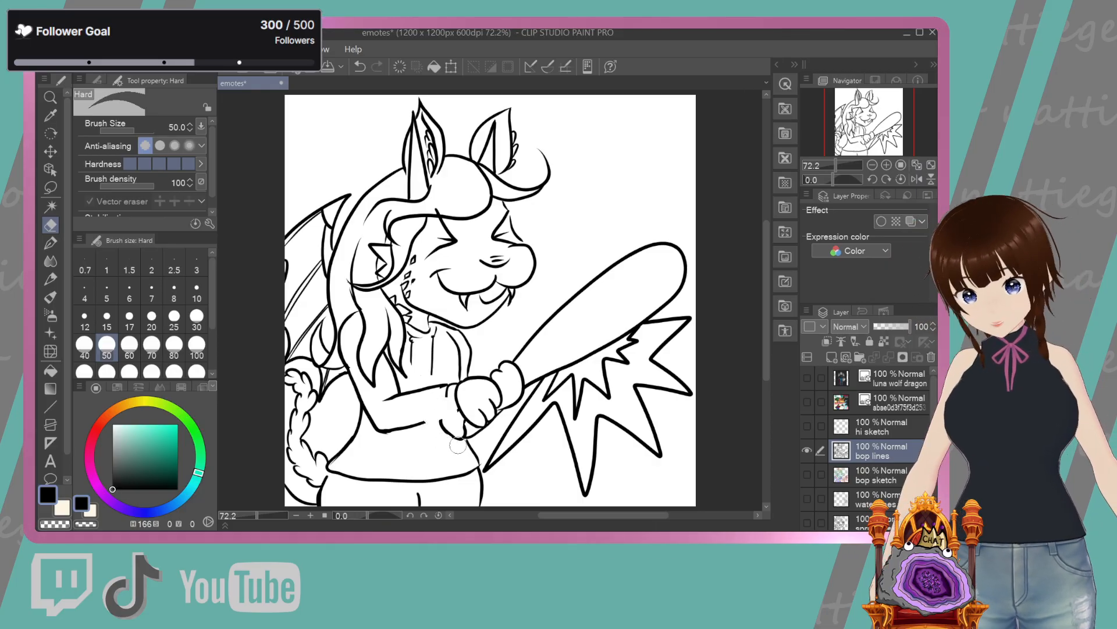
pyautogui.click(51, 243)
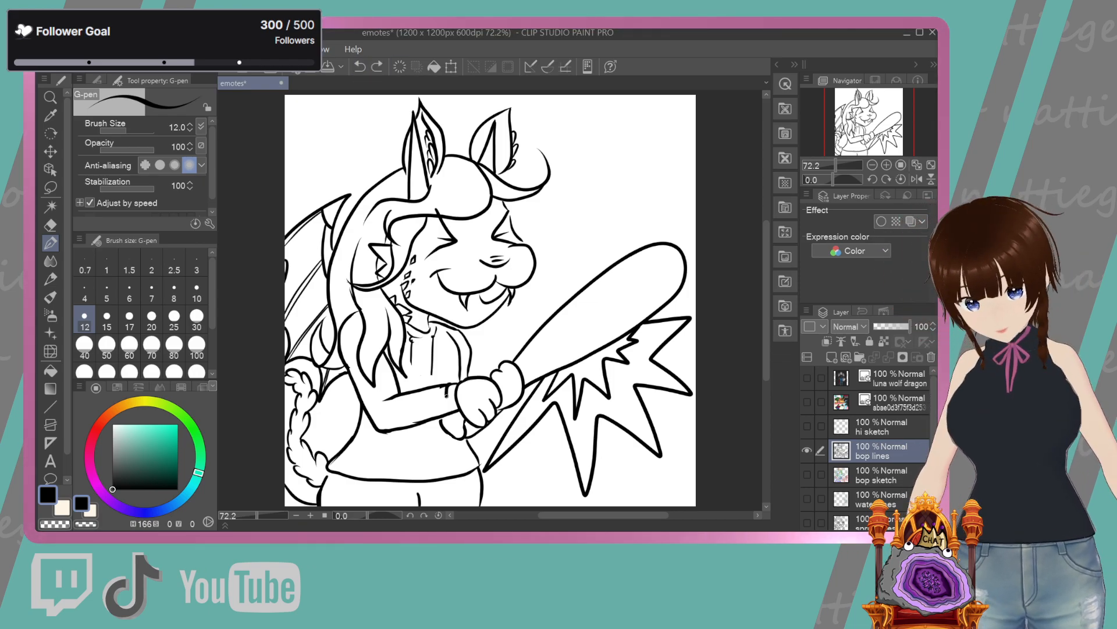
pyautogui.moveTo(448, 385); pyautogui.dragTo(454, 411)
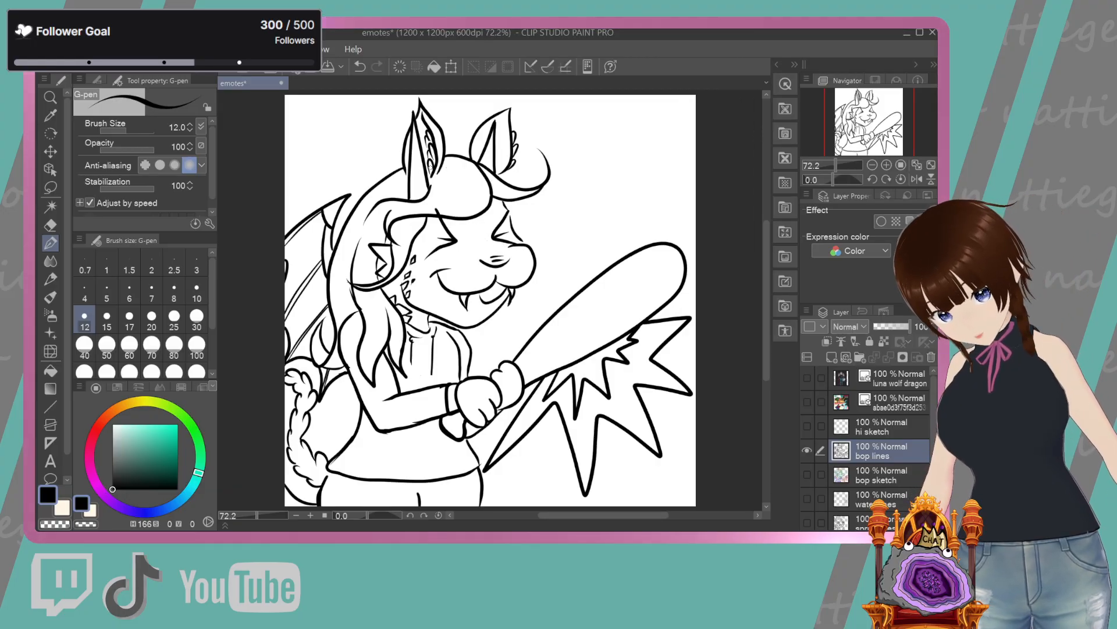
# Erase both squinting eyes and the fringe's lower edge at size 50, and re-ink them with the size 12 G-pen
pyautogui.click(51, 224)
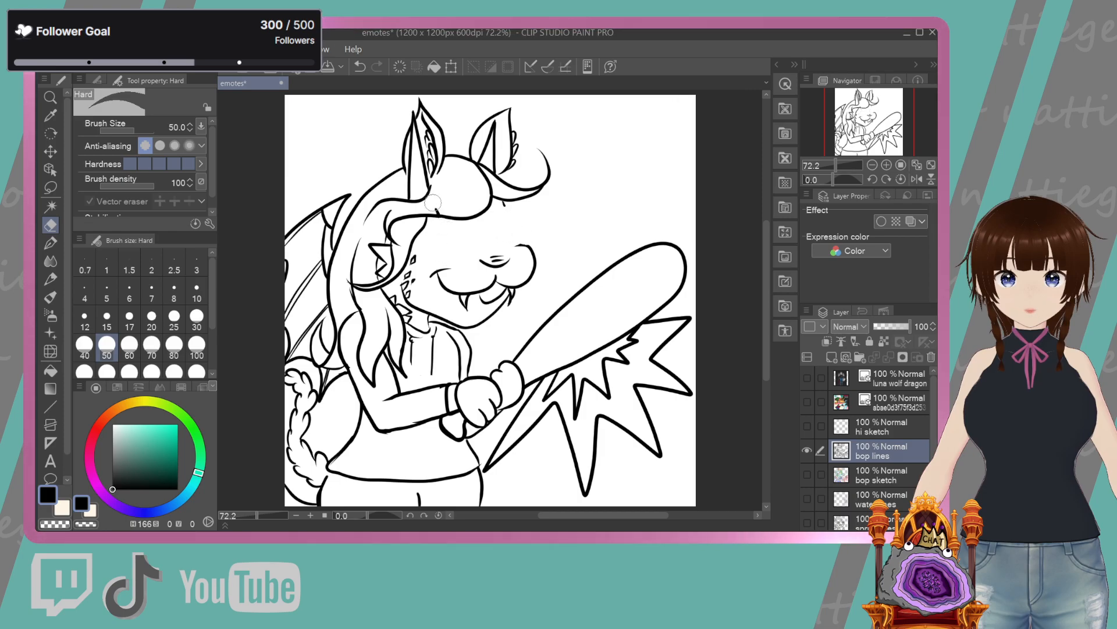
pyautogui.click(50, 242)
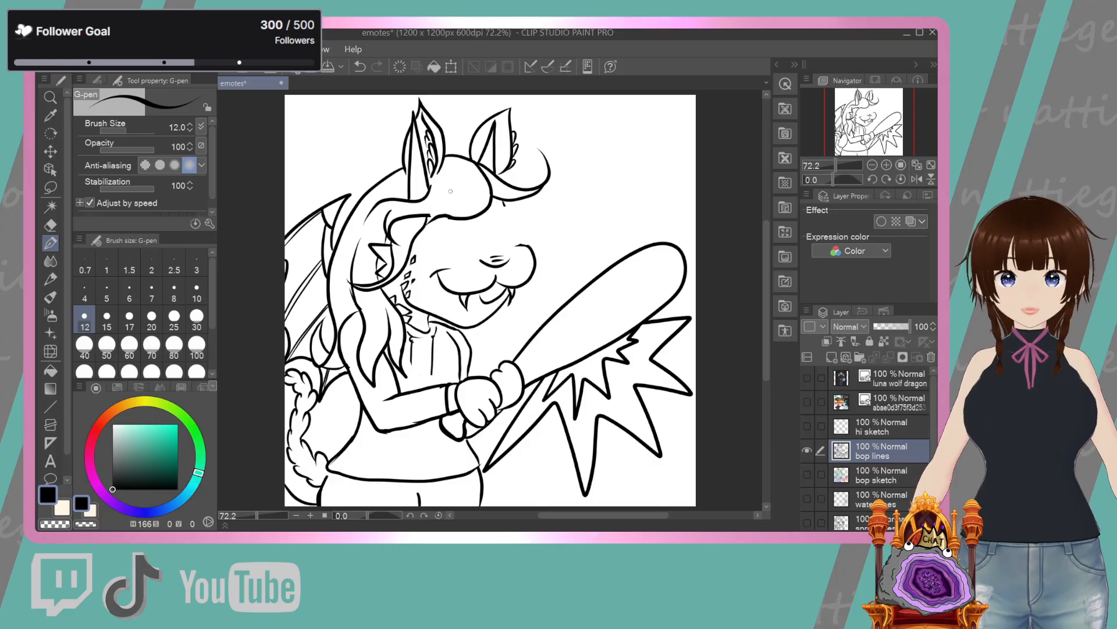
pyautogui.click(361, 71)
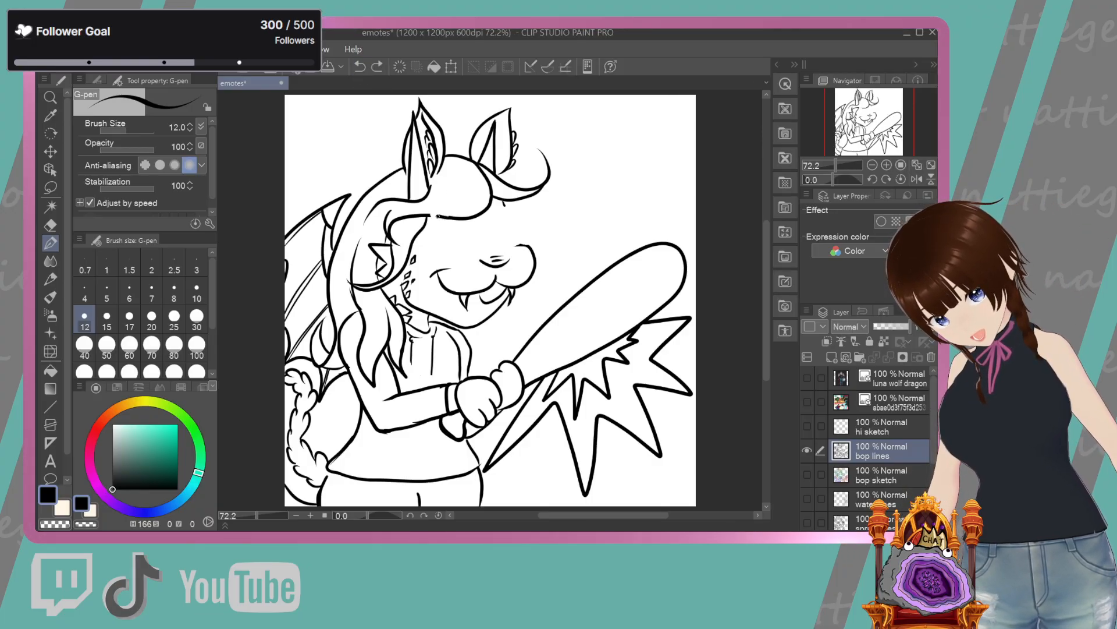
pyautogui.moveTo(429, 216); pyautogui.dragTo(413, 214)
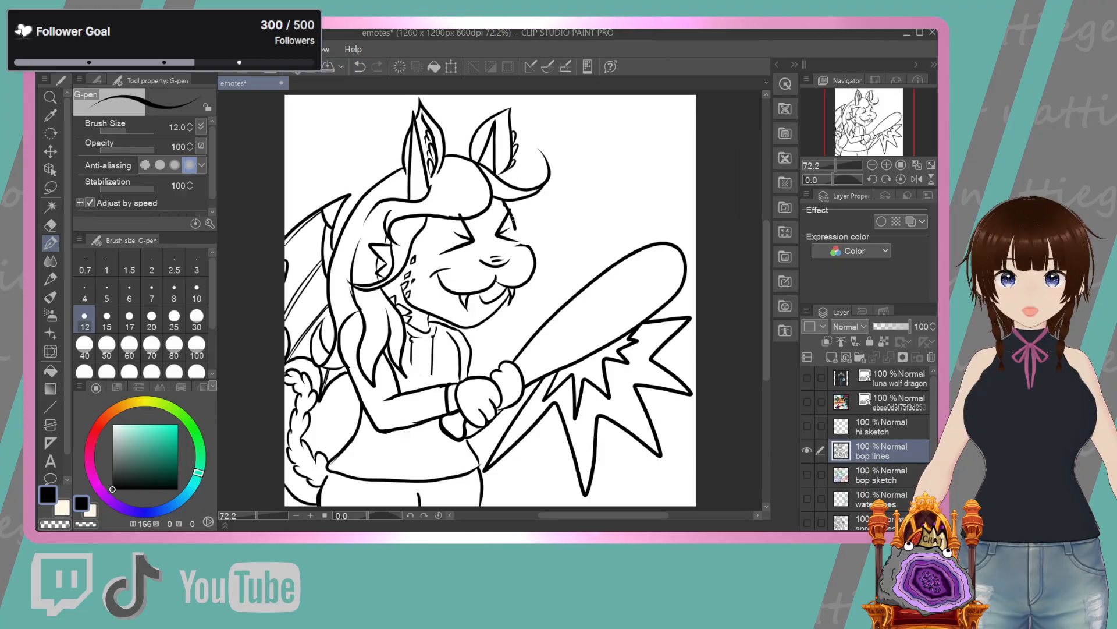
# Try the face contour between the far eye and the muzzle, undoing an attempt and inking a short line beside the eye
pyautogui.hotkey('ctrl', 'z')
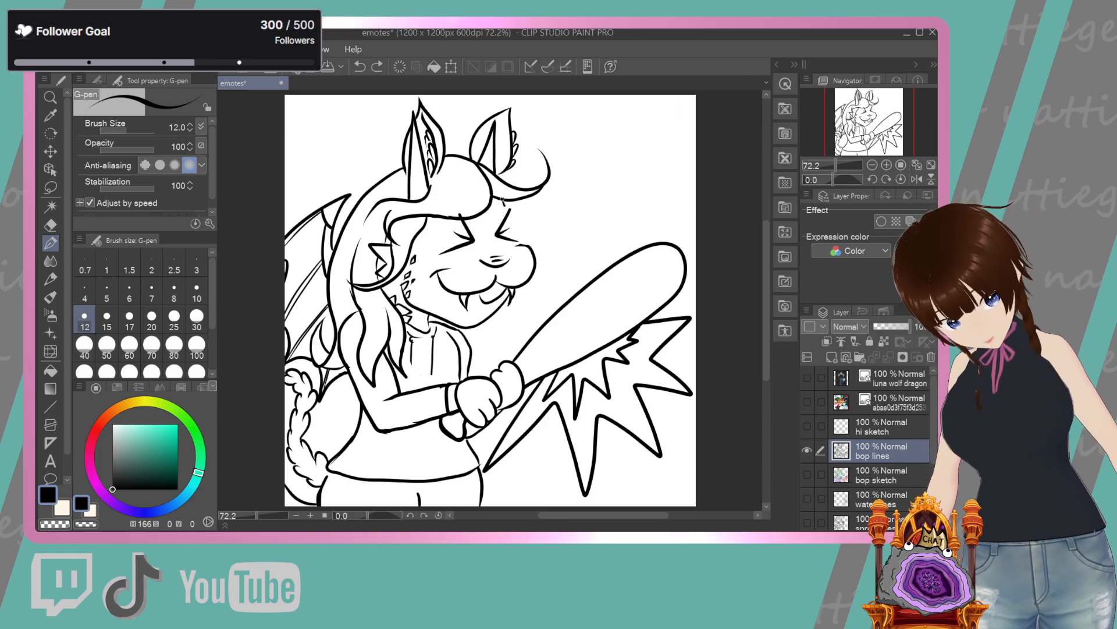
pyautogui.hotkey('ctrl', 'y')
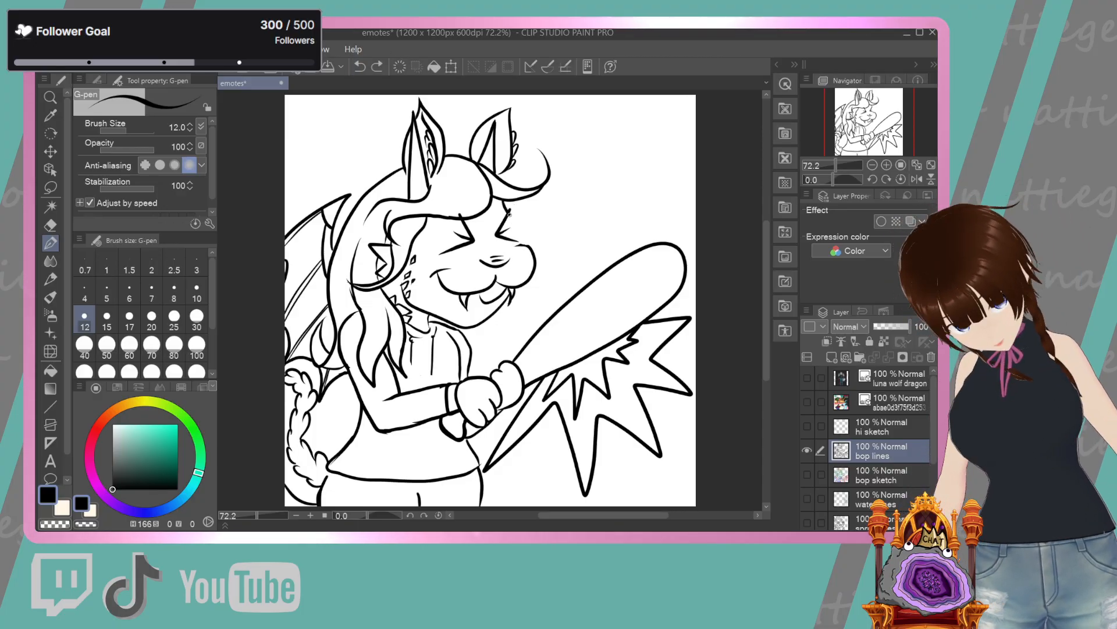
pyautogui.moveTo(515, 225); pyautogui.dragTo(530, 249)
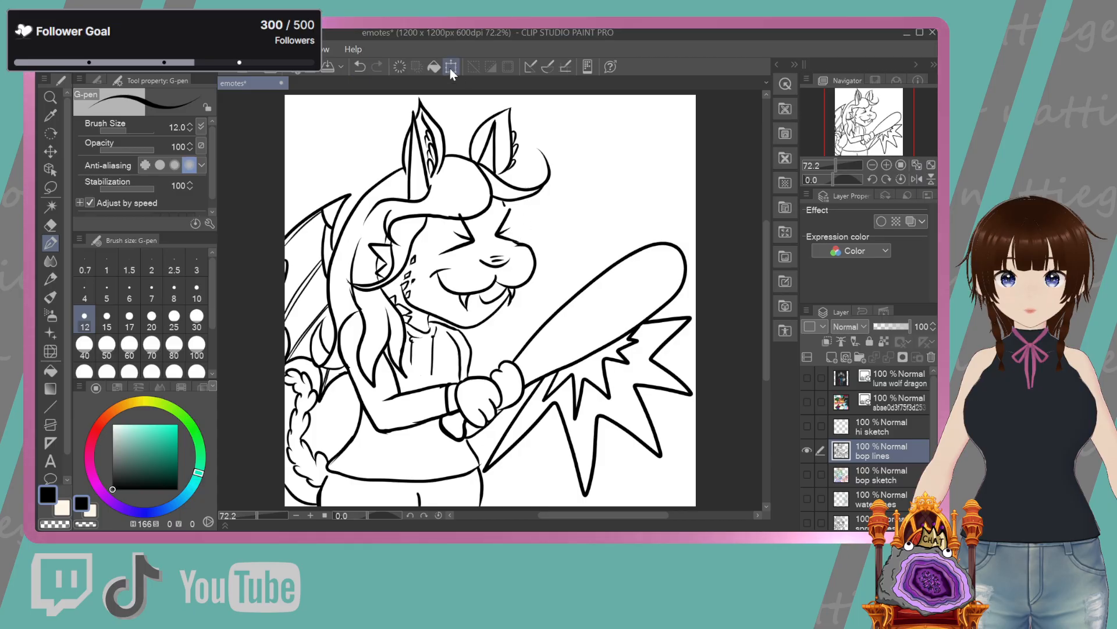
pyautogui.click(368, 64)
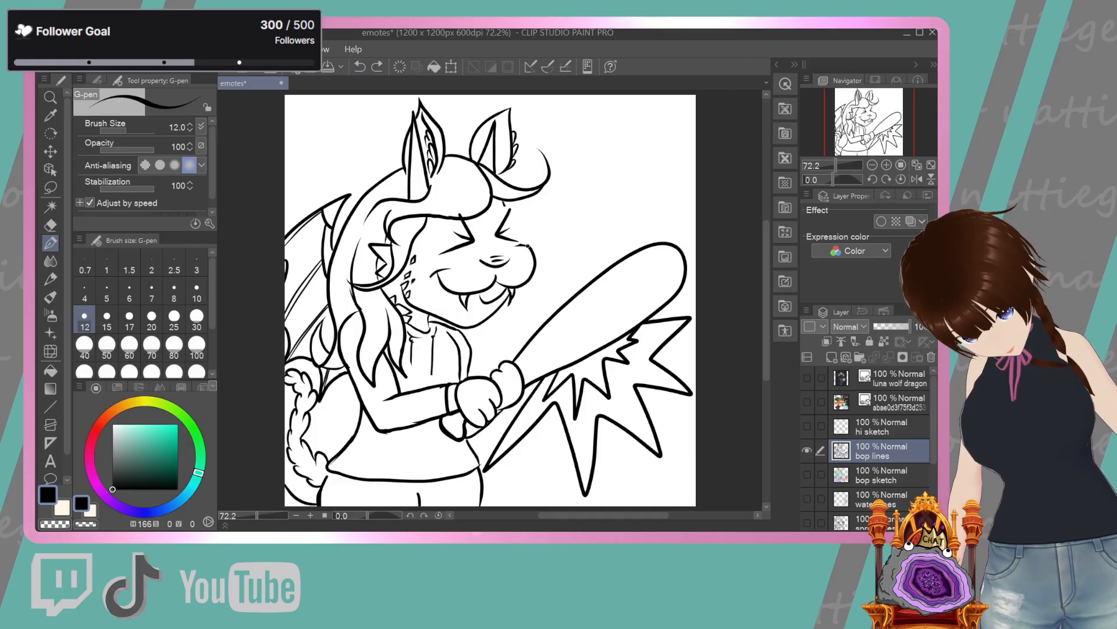
pyautogui.moveTo(519, 244); pyautogui.dragTo(513, 245)
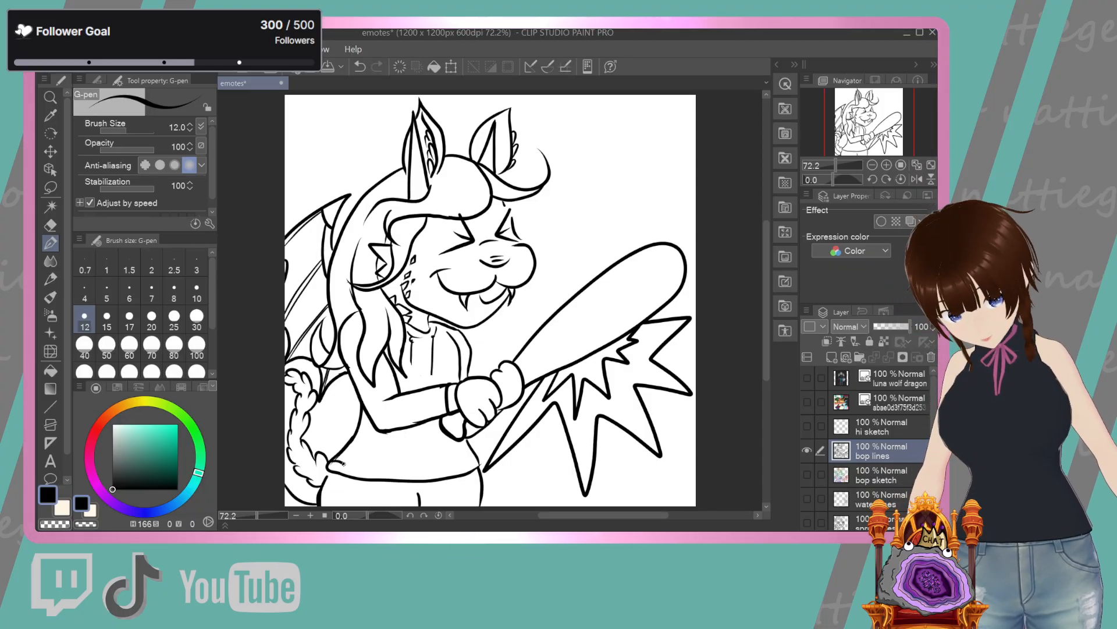
# Ink a second curved line above the shirt's hem and two short hanging cords below the forearm
pyautogui.moveTo(331, 462); pyautogui.dragTo(377, 474)
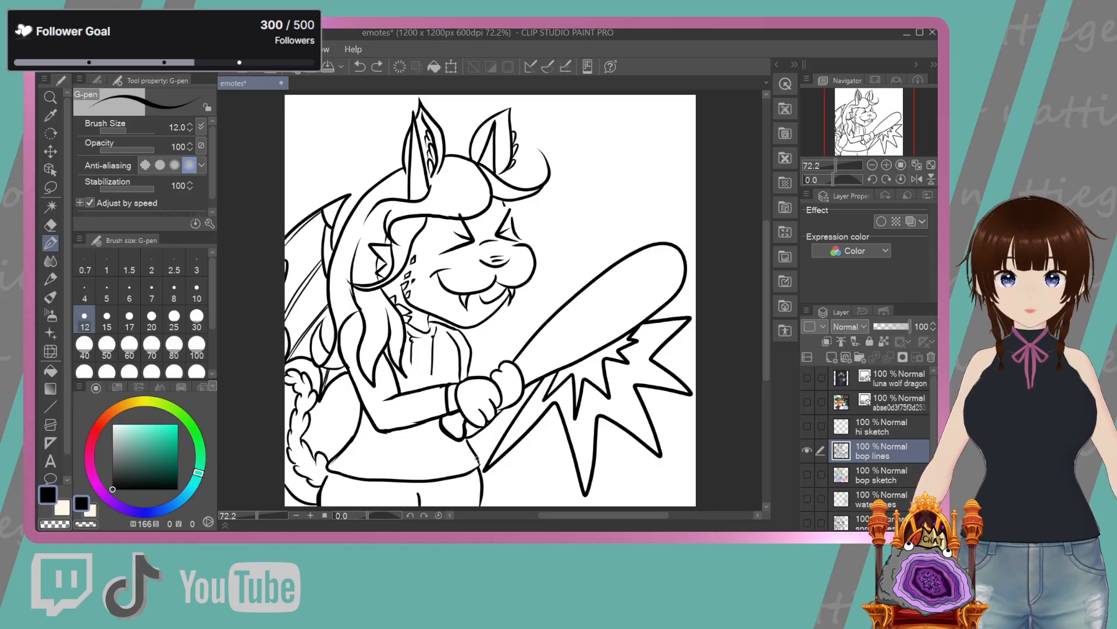
pyautogui.moveTo(478, 464); pyautogui.dragTo(343, 457)
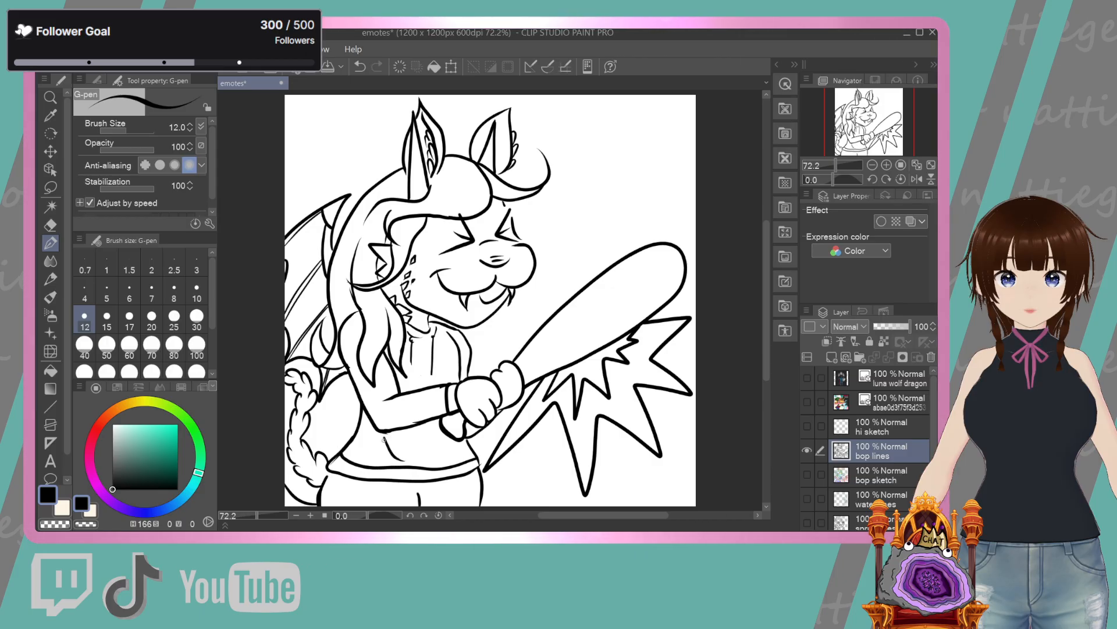
pyautogui.click(358, 68)
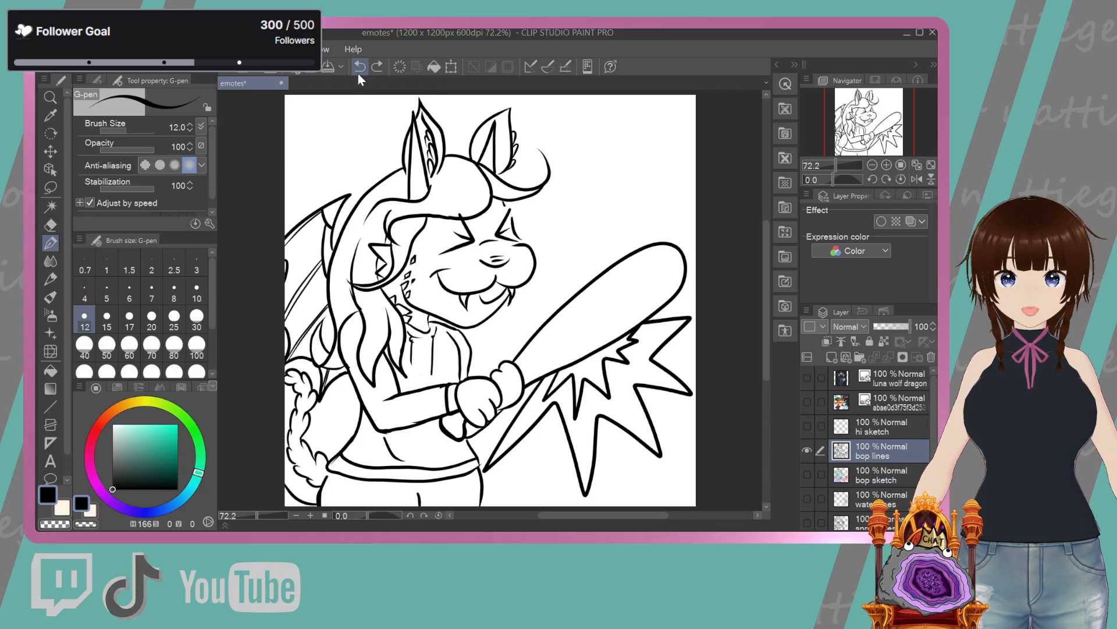
pyautogui.moveTo(384, 433); pyautogui.dragTo(399, 456)
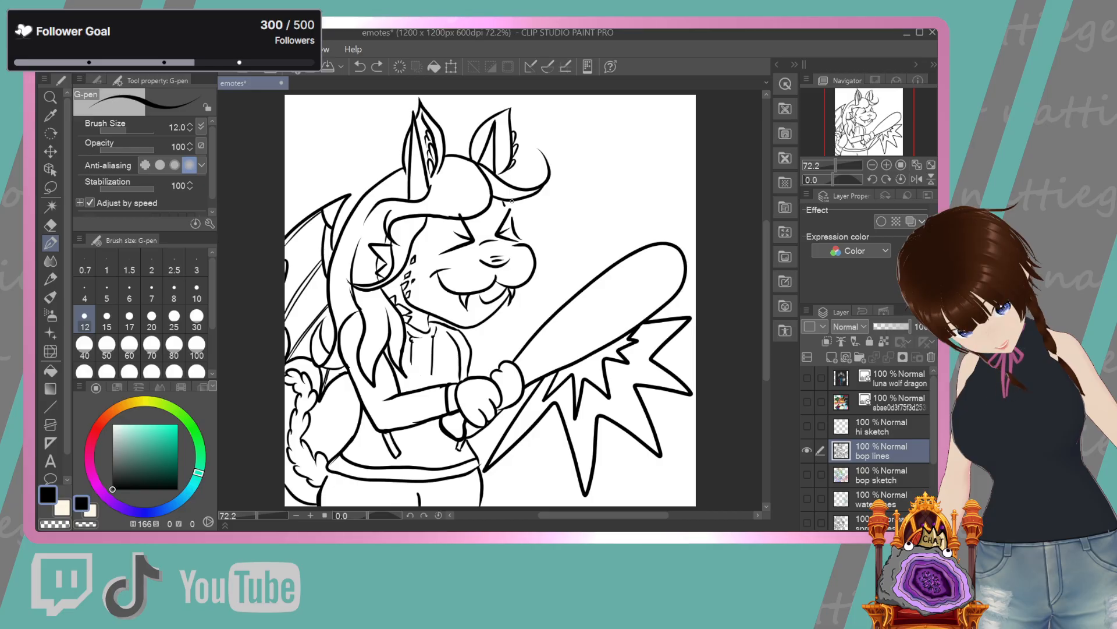
# Ink the face edge beside the far eye, set the Hard eraser size to 17, and touch up the far ear's base with the G-pen
pyautogui.moveTo(514, 226); pyautogui.dragTo(528, 244)
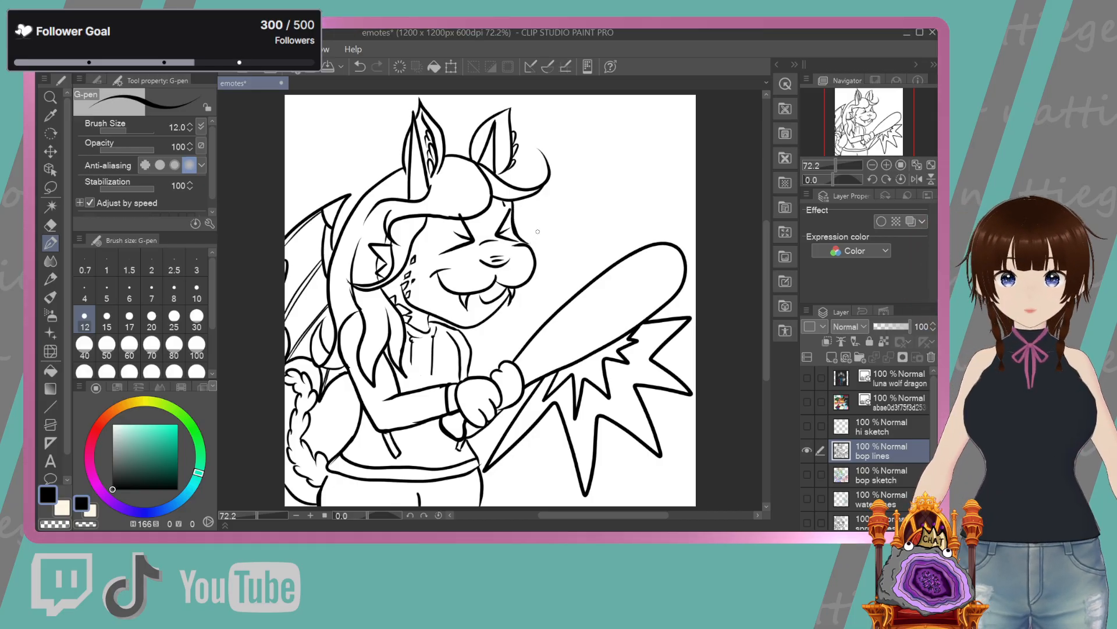
pyautogui.press('e')
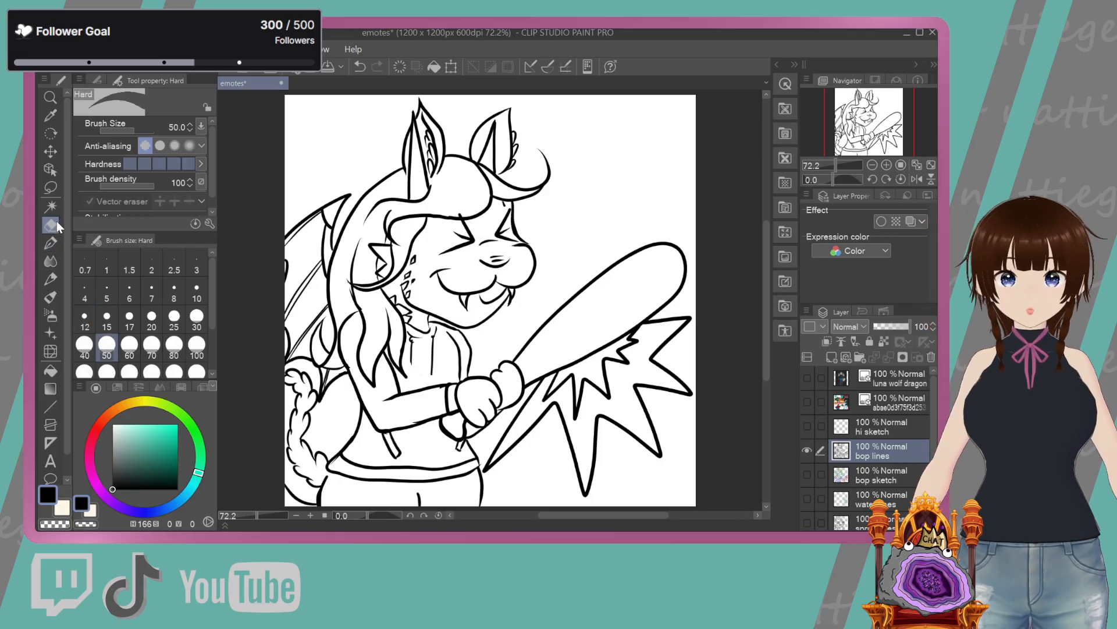
pyautogui.click(129, 320)
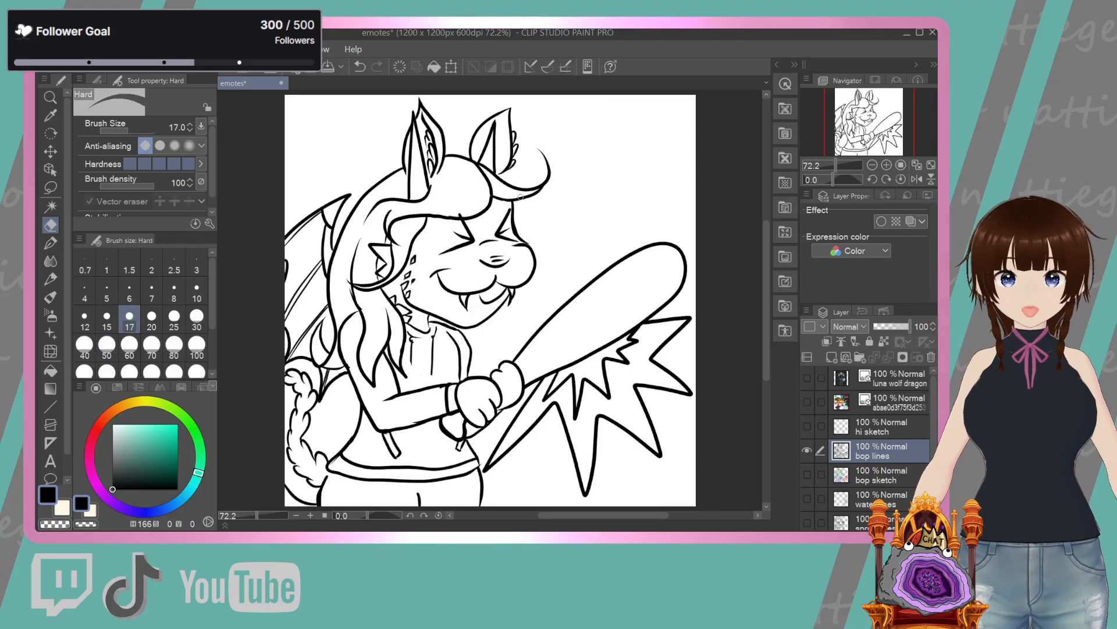
pyautogui.click(51, 262)
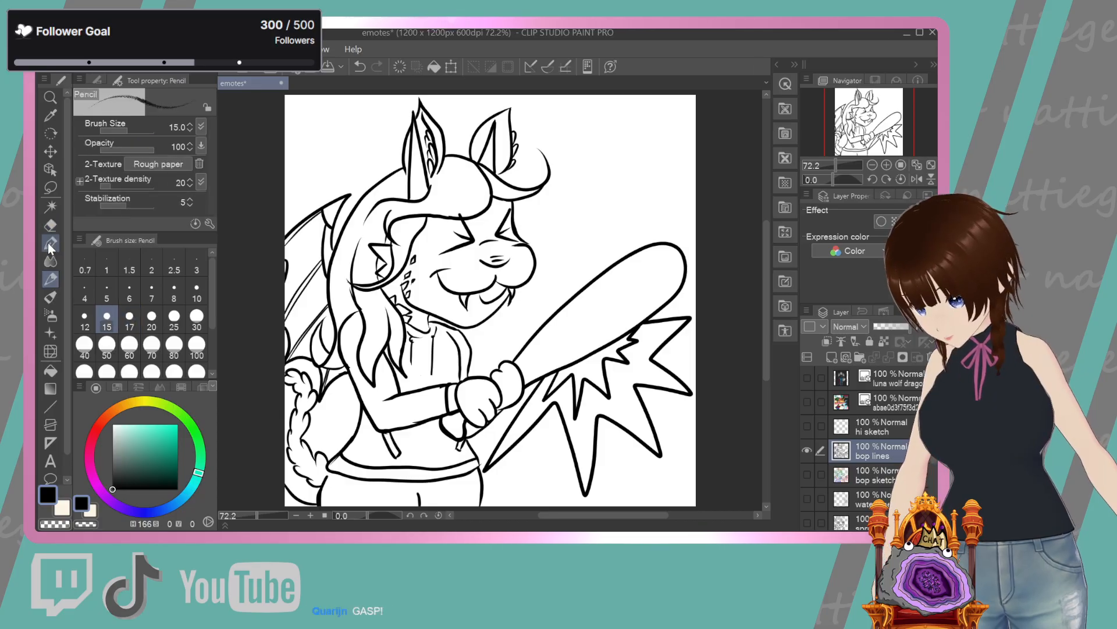
pyautogui.click(50, 243)
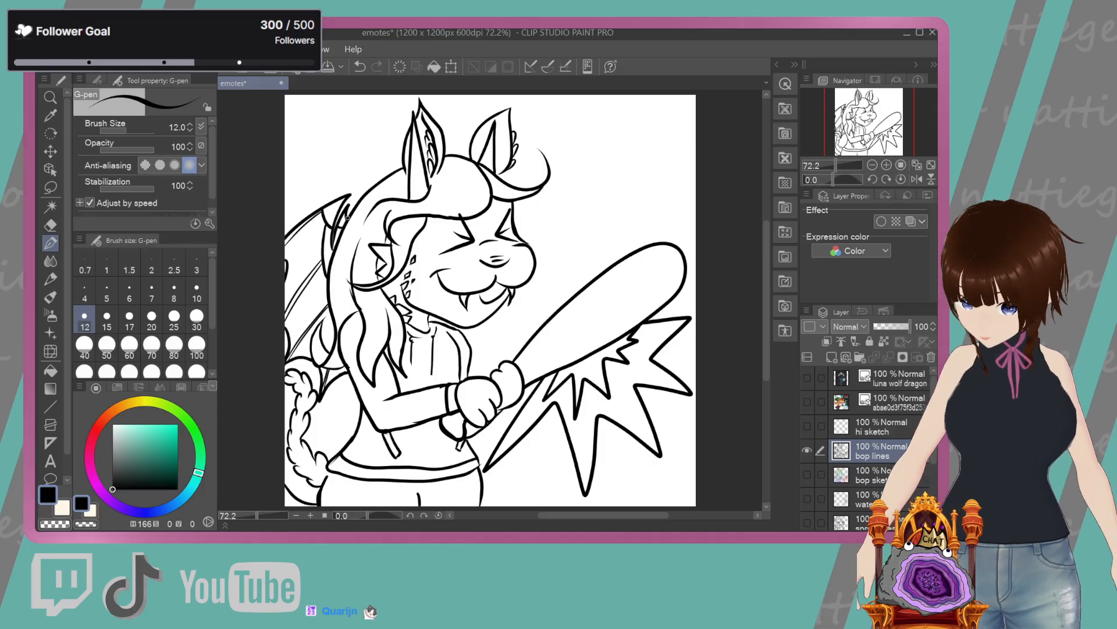
pyautogui.moveTo(500, 173); pyautogui.dragTo(512, 158)
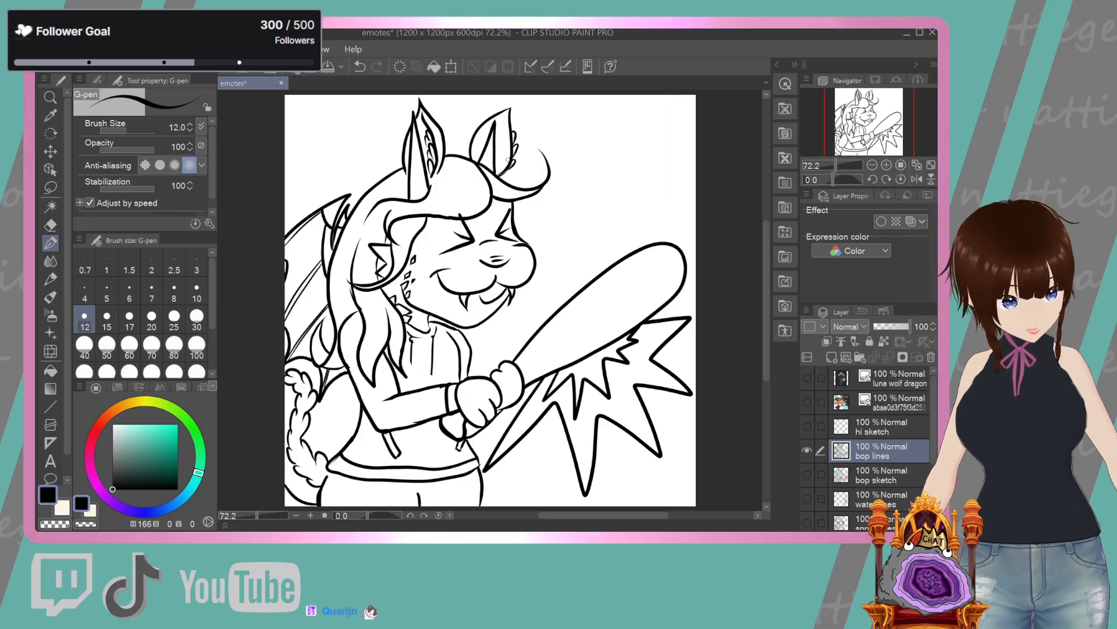
# Hide the bop lines layer and preview the spray emote from its spray lines and water lines layers
pyautogui.click(810, 451)
pyautogui.scroll(-3, 818, 445)
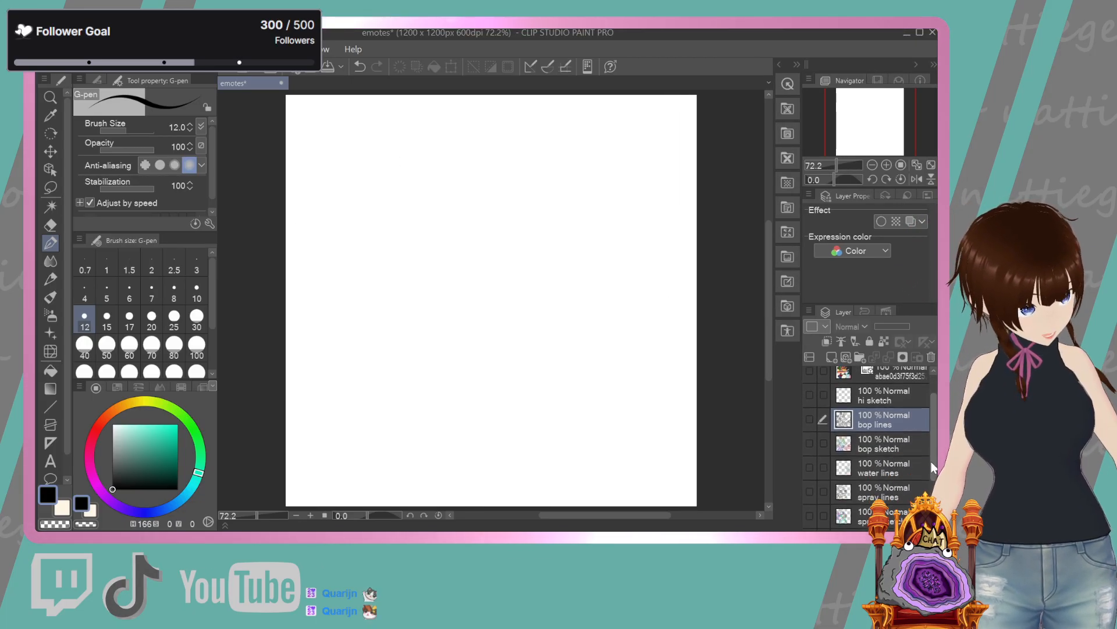
pyautogui.click(813, 430)
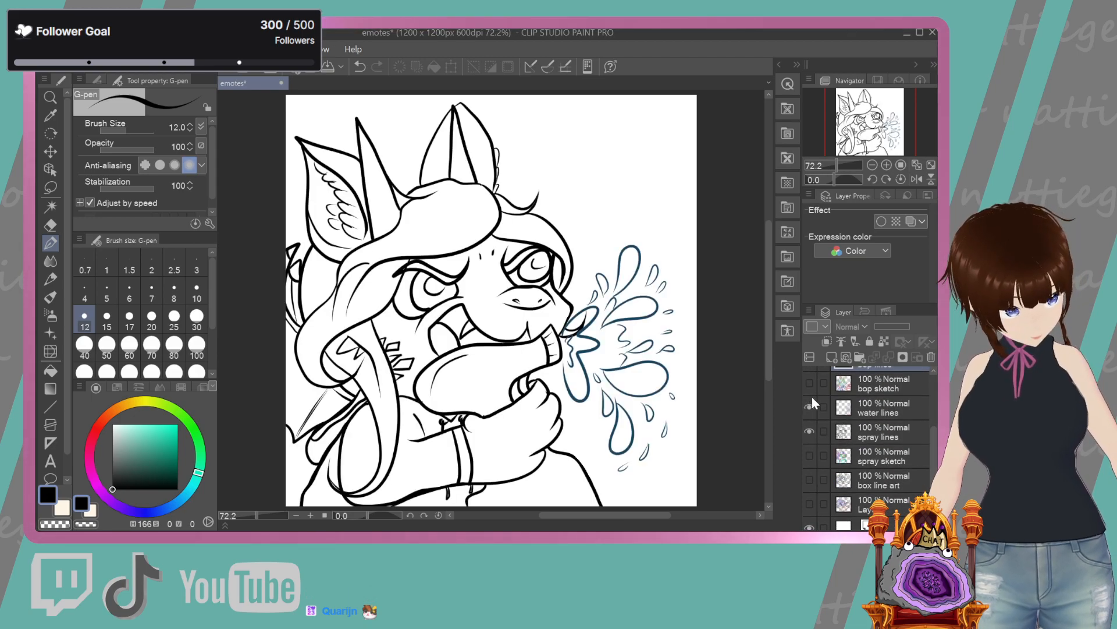
pyautogui.click(809, 407)
pyautogui.click(809, 407)
pyautogui.click(811, 428)
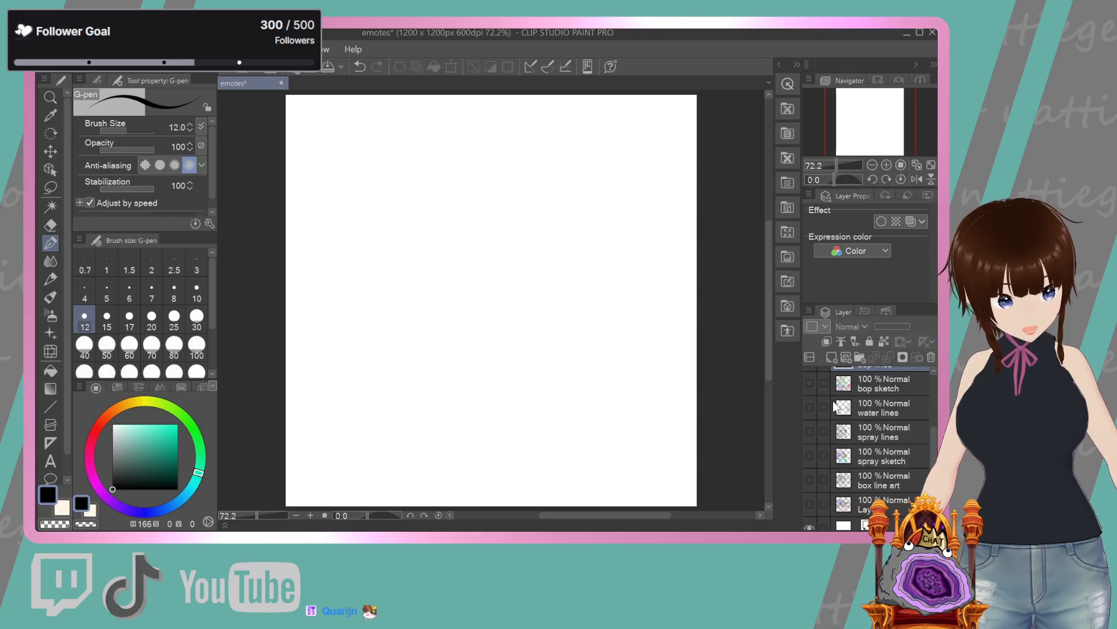
# Preview the box line art layer, then the spray lines with the water lines, and hide all of them again
pyautogui.scroll(-1, 833, 401)
pyautogui.click(810, 465)
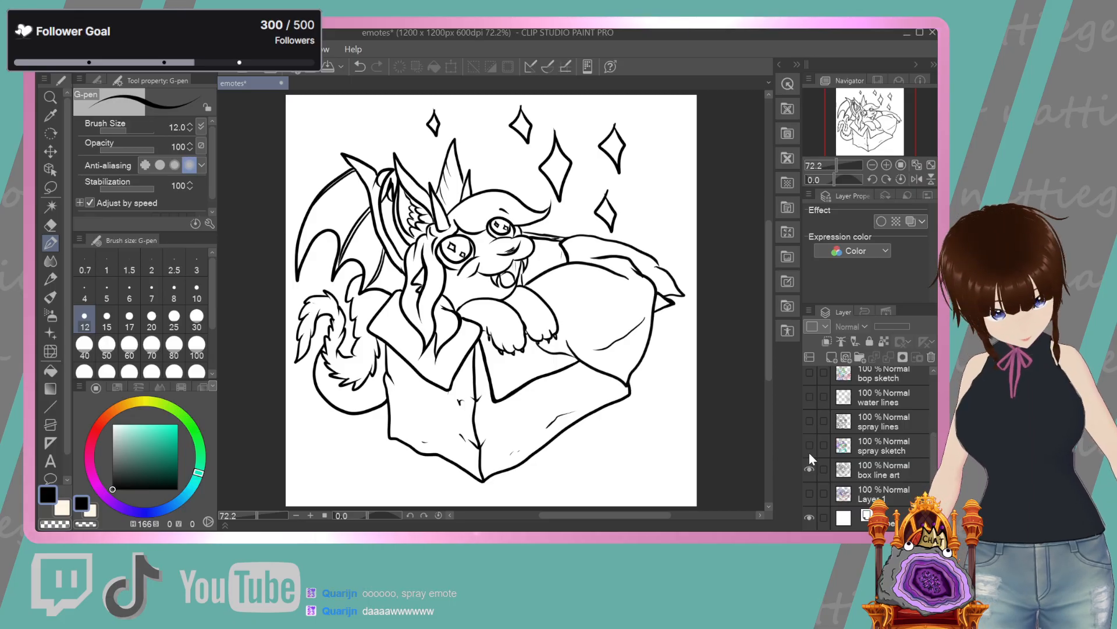
pyautogui.click(810, 469)
pyautogui.click(810, 420)
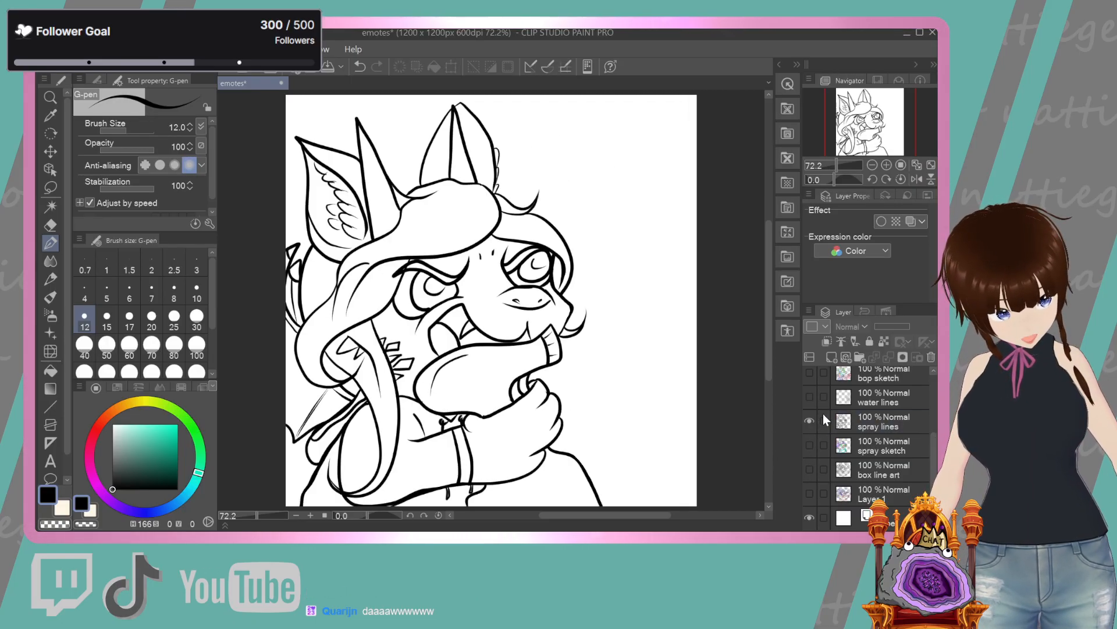
pyautogui.click(810, 396)
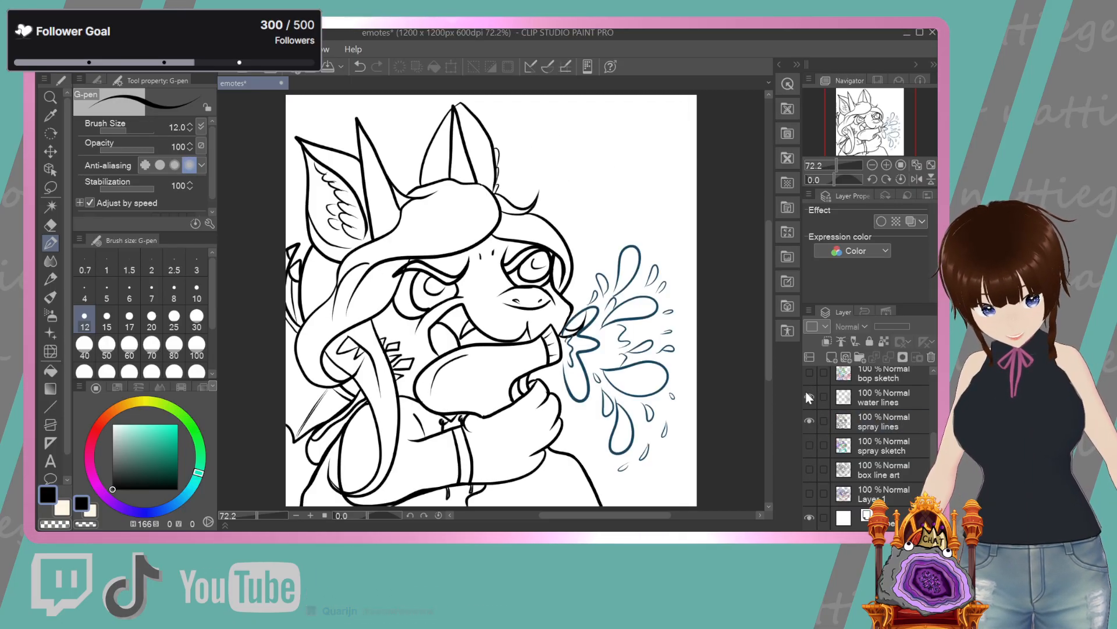
pyautogui.click(809, 420)
pyautogui.click(810, 396)
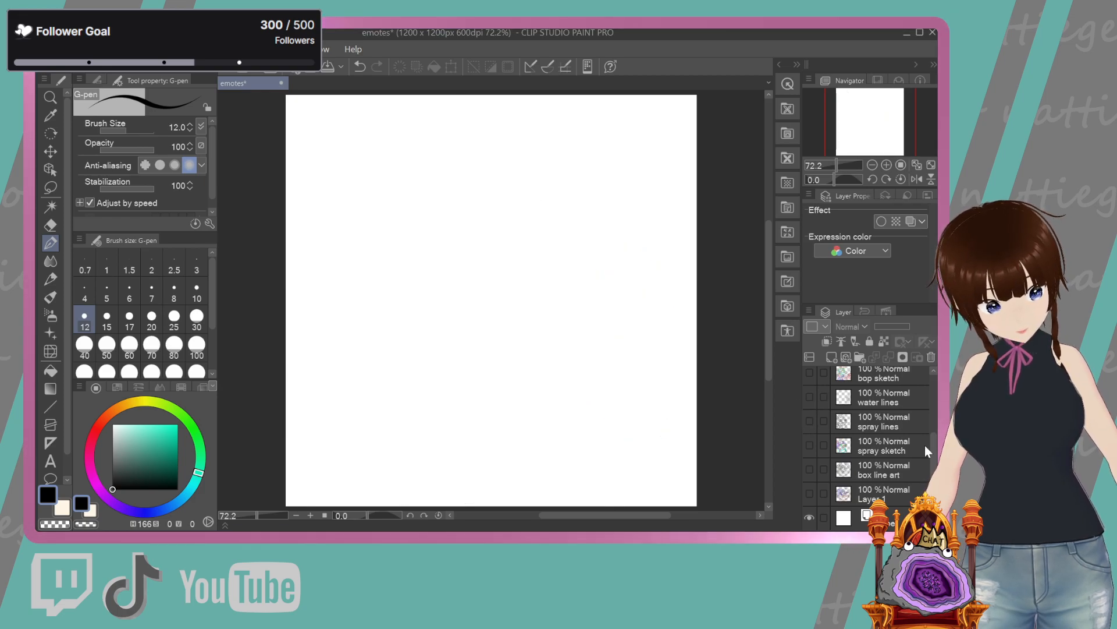
# Preview the bop lines layer on its own and hide it again
pyautogui.moveTo(932, 446); pyautogui.dragTo(934, 403)
pyautogui.click(810, 421)
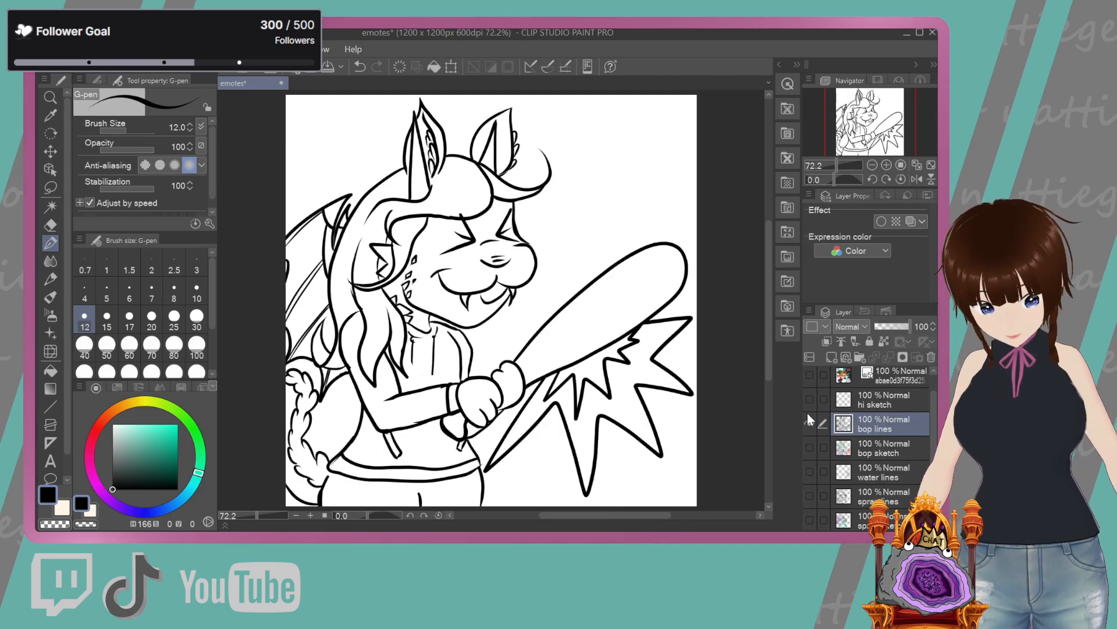
pyautogui.click(808, 414)
pyautogui.click(810, 422)
pyautogui.click(810, 422)
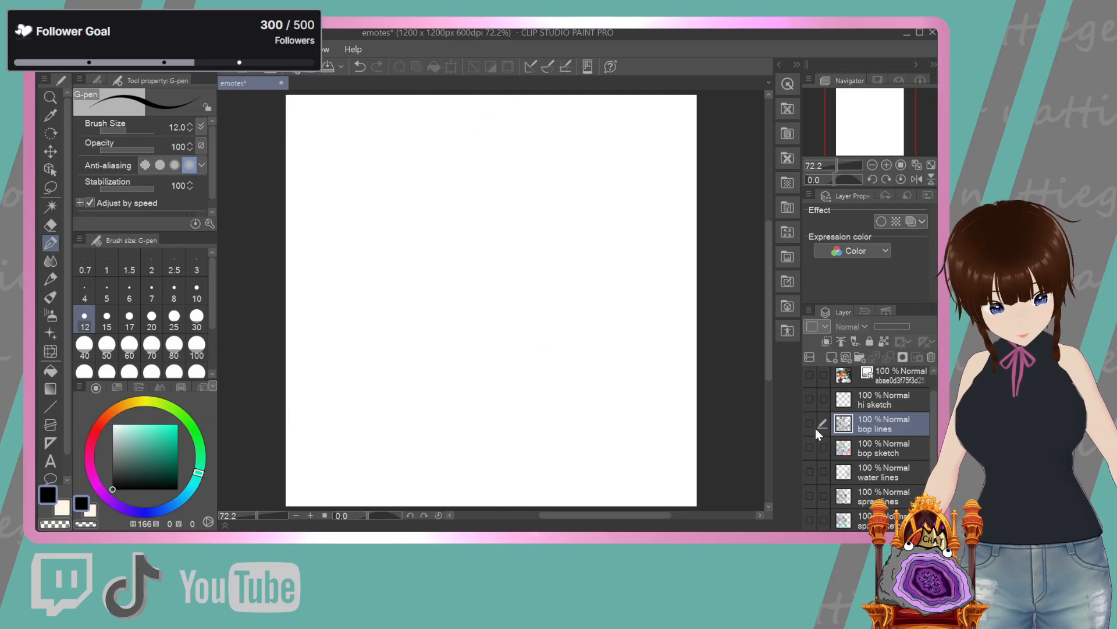
# Preview the spray emote's line art by showing and hiding its spray lines layer
pyautogui.click(811, 495)
pyautogui.click(809, 469)
pyautogui.click(807, 464)
pyautogui.click(807, 464)
pyautogui.click(806, 463)
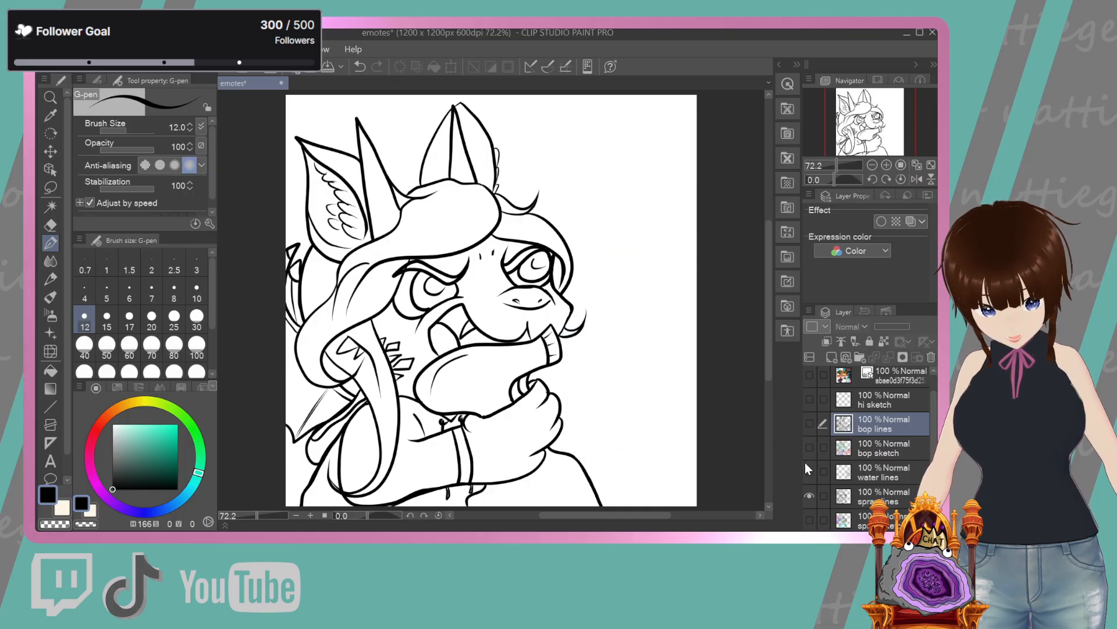
pyautogui.click(809, 494)
pyautogui.scroll(1, 930, 421)
pyautogui.scroll(1, 930, 420)
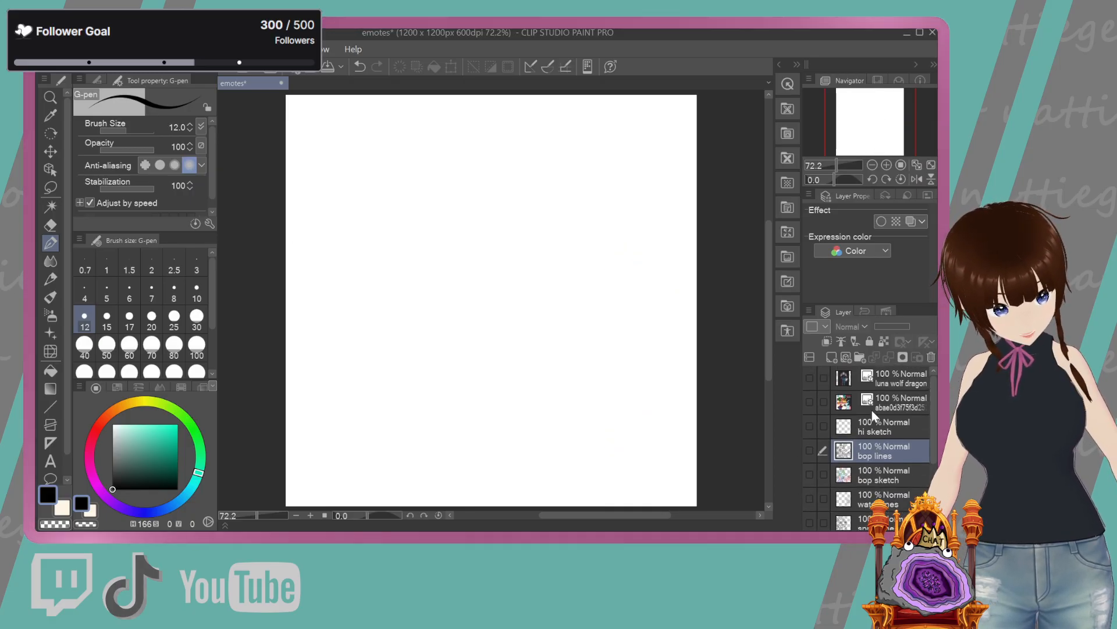
# Compare the emotes' line art by toggling the bop lines and spray lines layers, ending with only the box line art layer shown
pyautogui.click(809, 450)
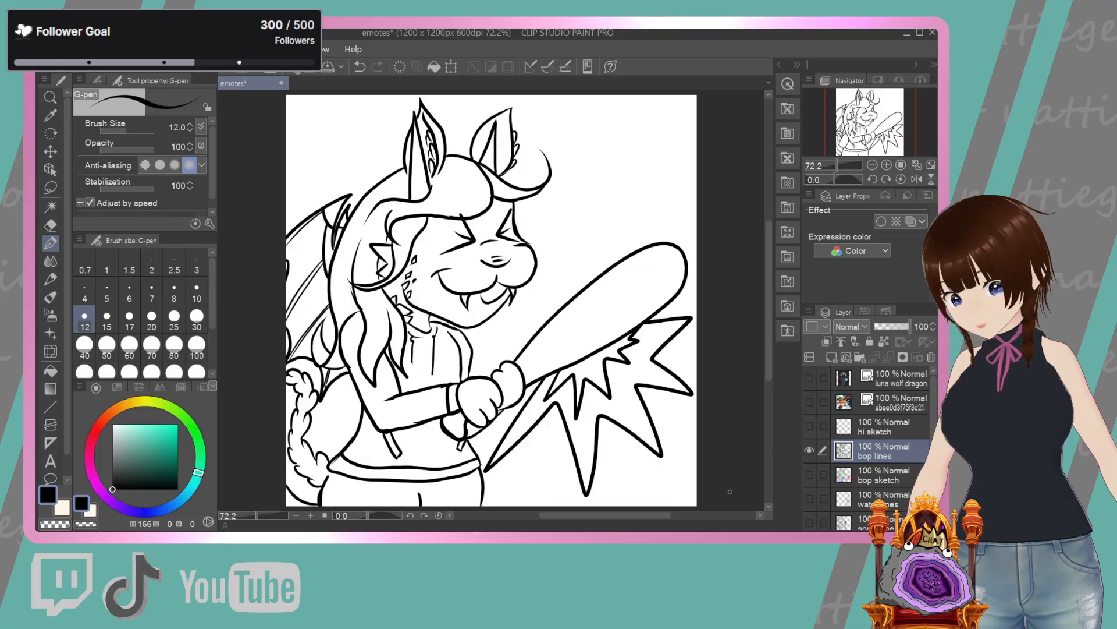
pyautogui.click(809, 450)
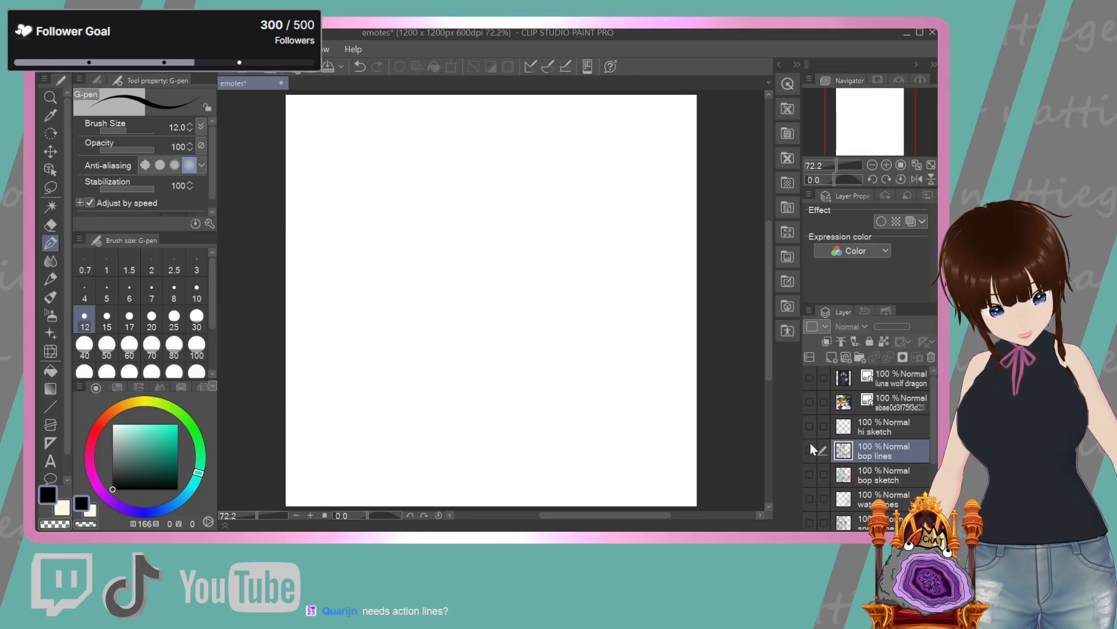
pyautogui.scroll(-3, 810, 442)
pyautogui.click(809, 435)
pyautogui.click(809, 434)
pyautogui.click(810, 482)
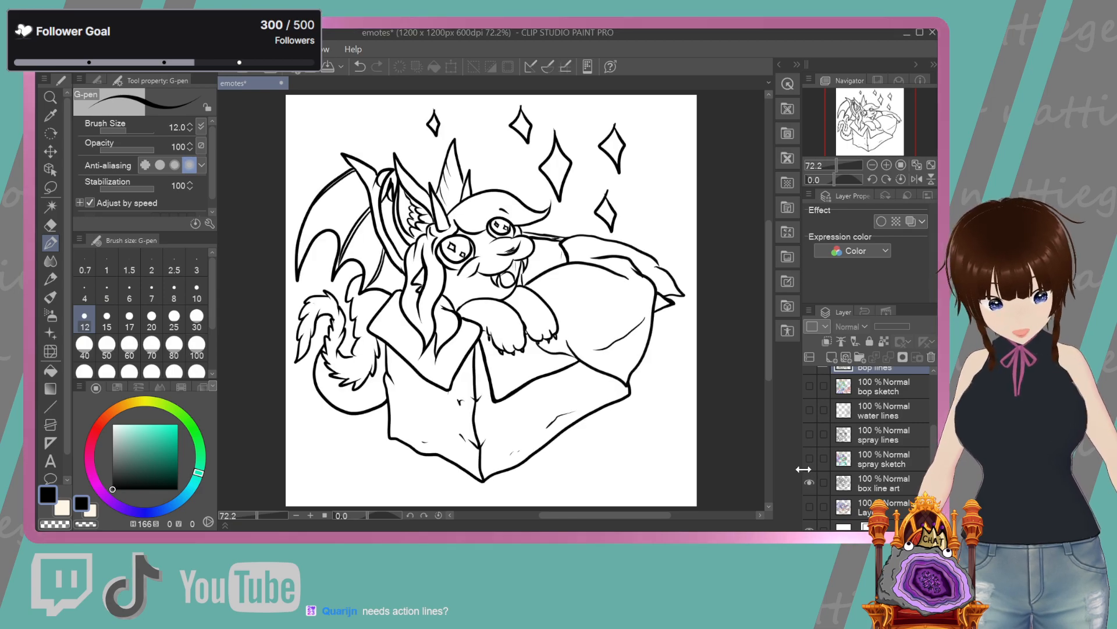
# Show the bop lines layer and hide the box line art layer
pyautogui.scroll(3, 925, 402)
pyautogui.click(812, 444)
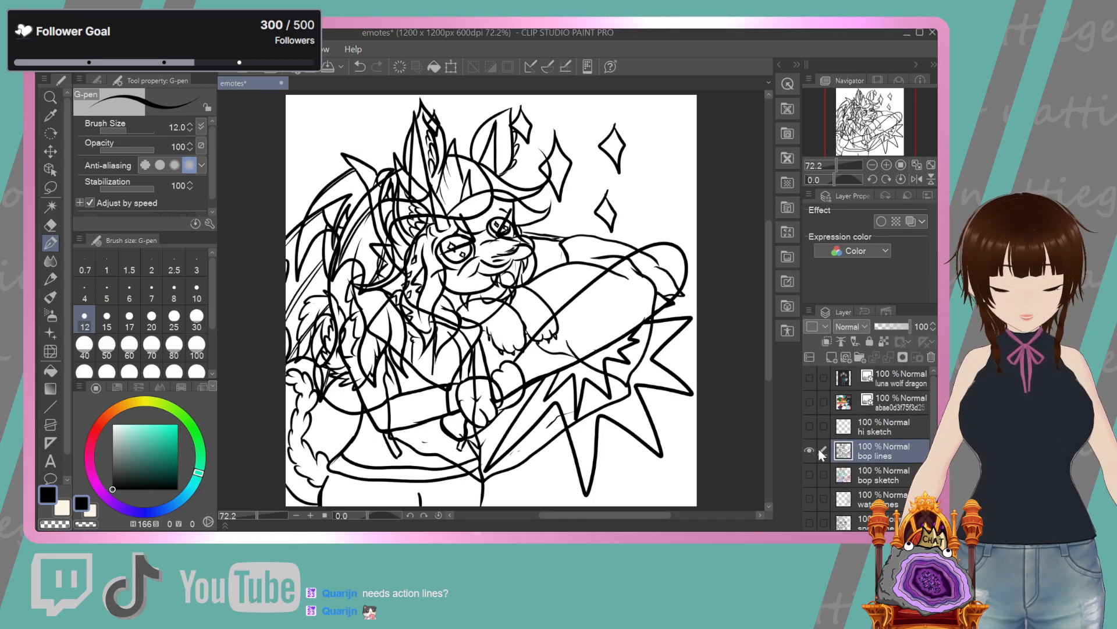
pyautogui.scroll(-3, 818, 446)
pyautogui.click(811, 469)
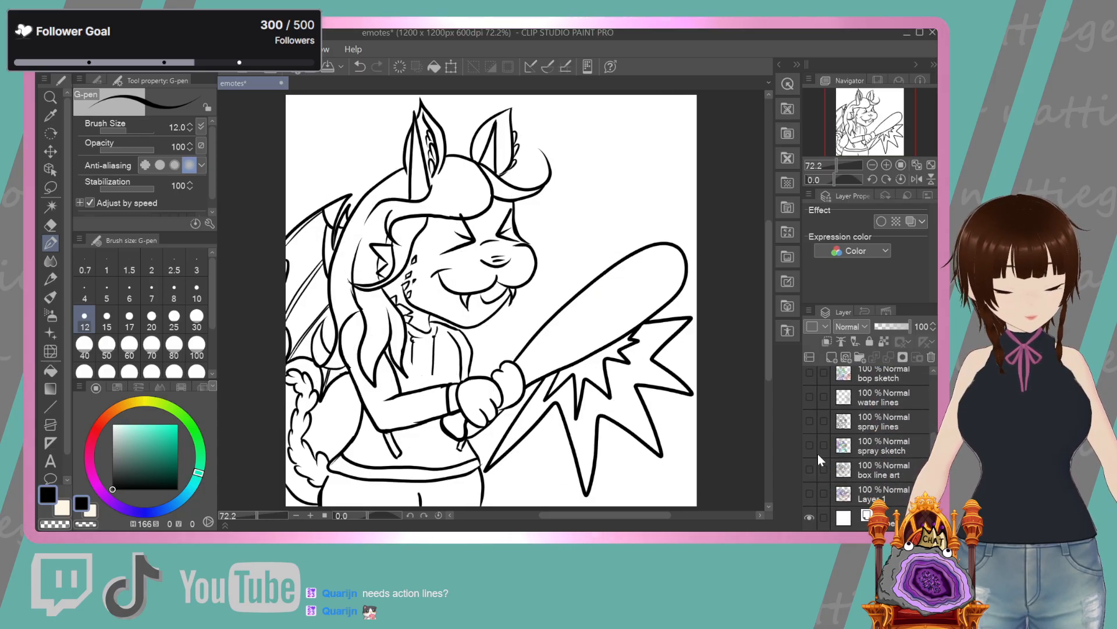
pyautogui.scroll(3, 818, 453)
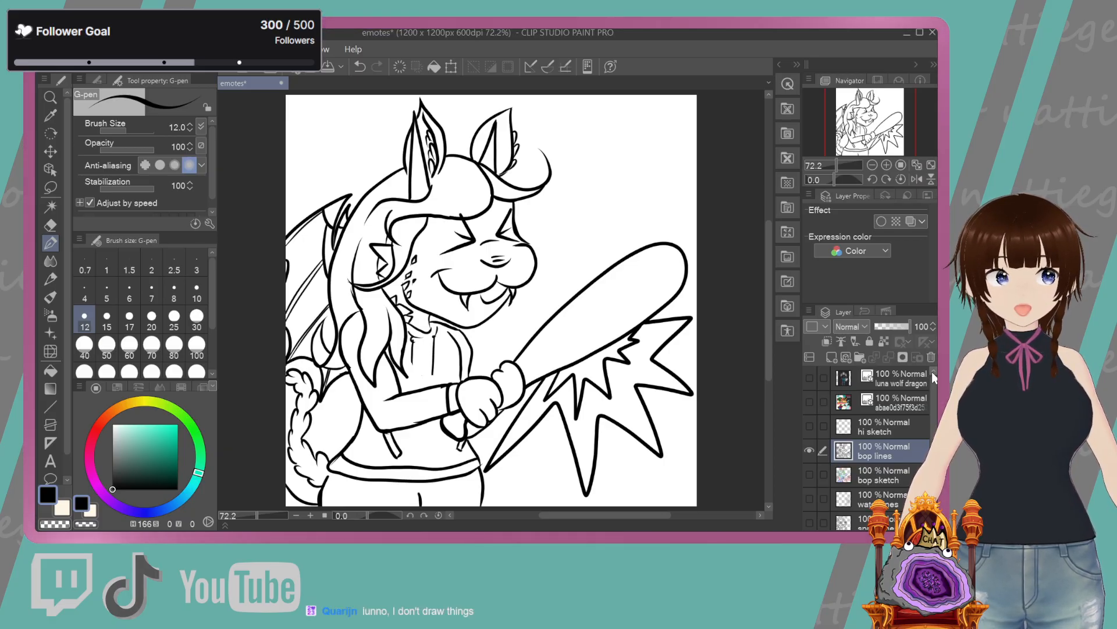
# Start a Scale/Rotate transformation of the bop lines and enlarge the drawing beyond the canvas's left and lower edges
pyautogui.click(452, 66)
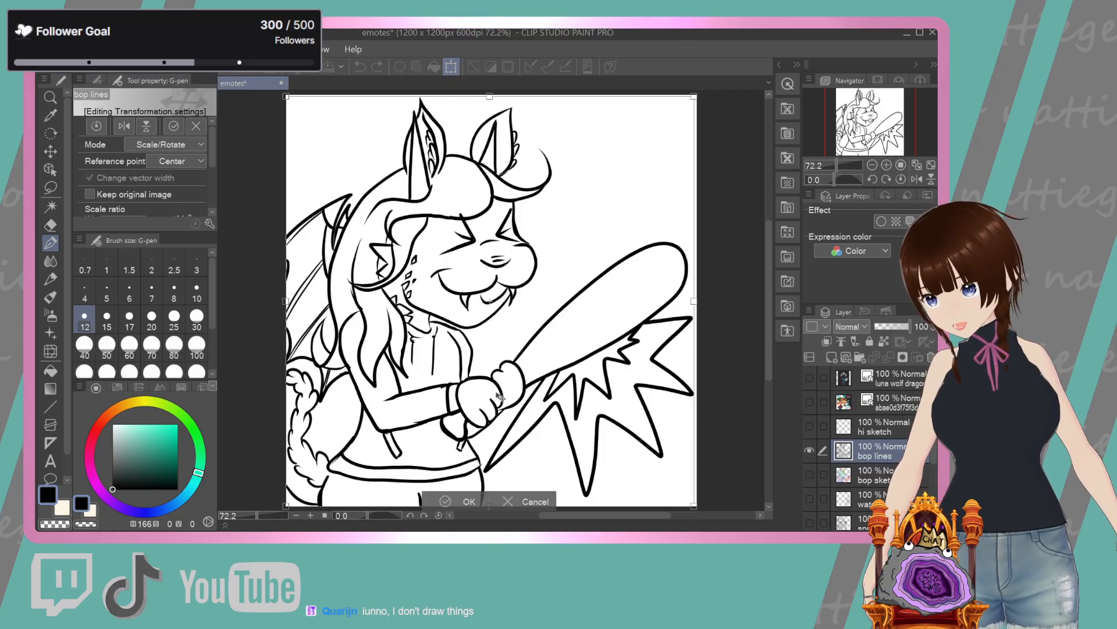
pyautogui.moveTo(281, 508); pyautogui.dragTo(257, 532)
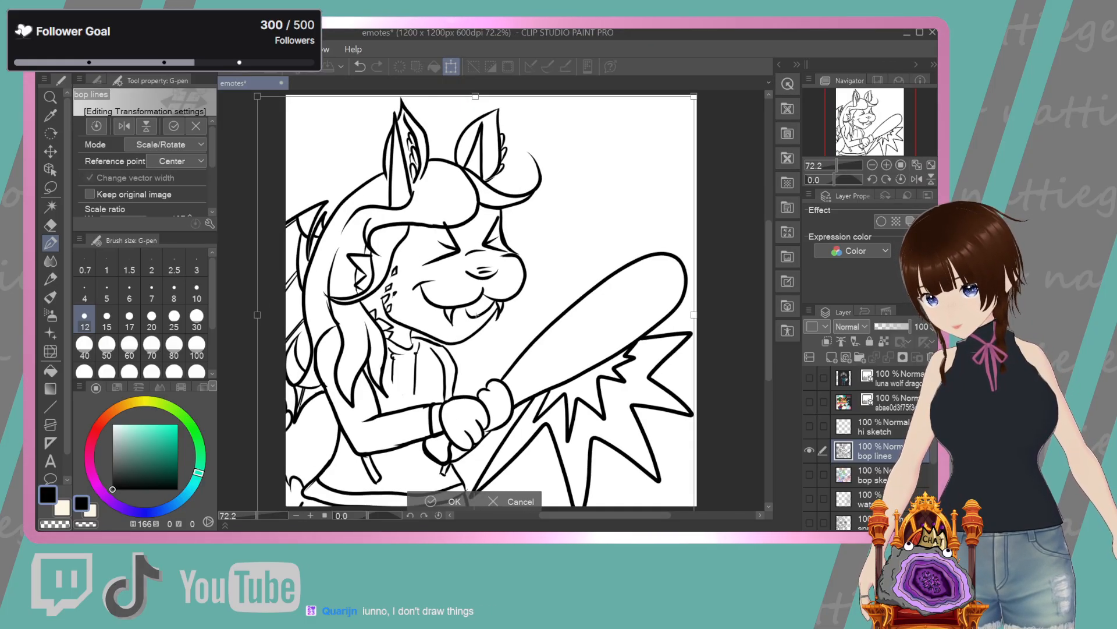
pyautogui.moveTo(765, 318); pyautogui.dragTo(767, 349)
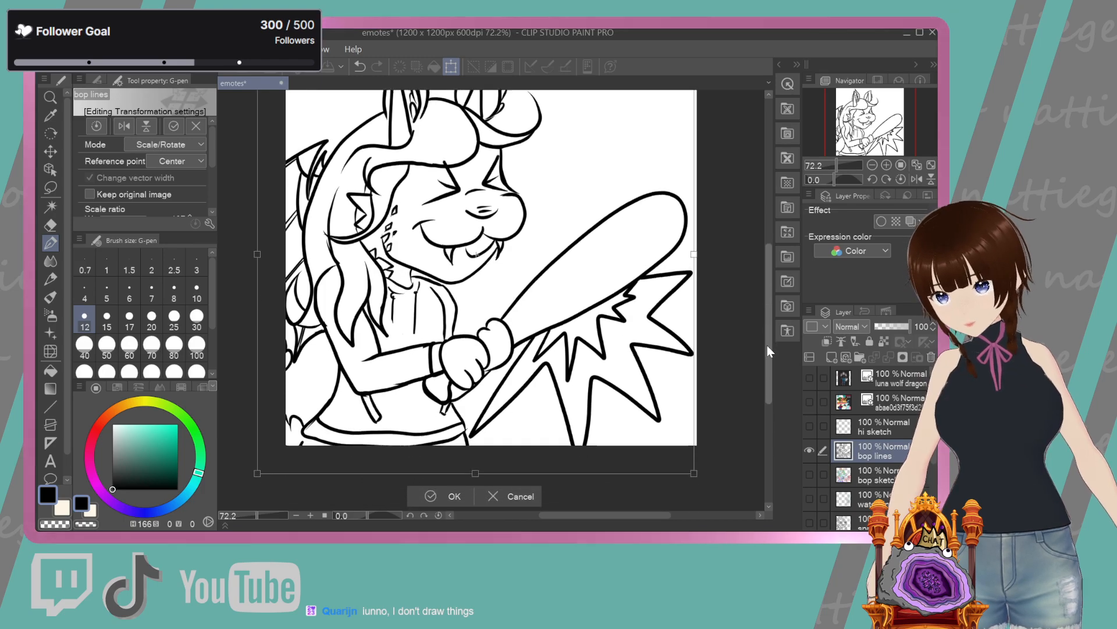
pyautogui.moveTo(257, 475)
pyautogui.mouseDown()
pyautogui.moveTo(241, 494)
pyautogui.moveTo(259, 484)
pyautogui.mouseUp()
pyautogui.moveTo(768, 308); pyautogui.dragTo(767, 272)
pyautogui.moveTo(614, 359)
pyautogui.mouseDown()
pyautogui.moveTo(613, 339)
pyautogui.moveTo(617, 360)
pyautogui.mouseUp()
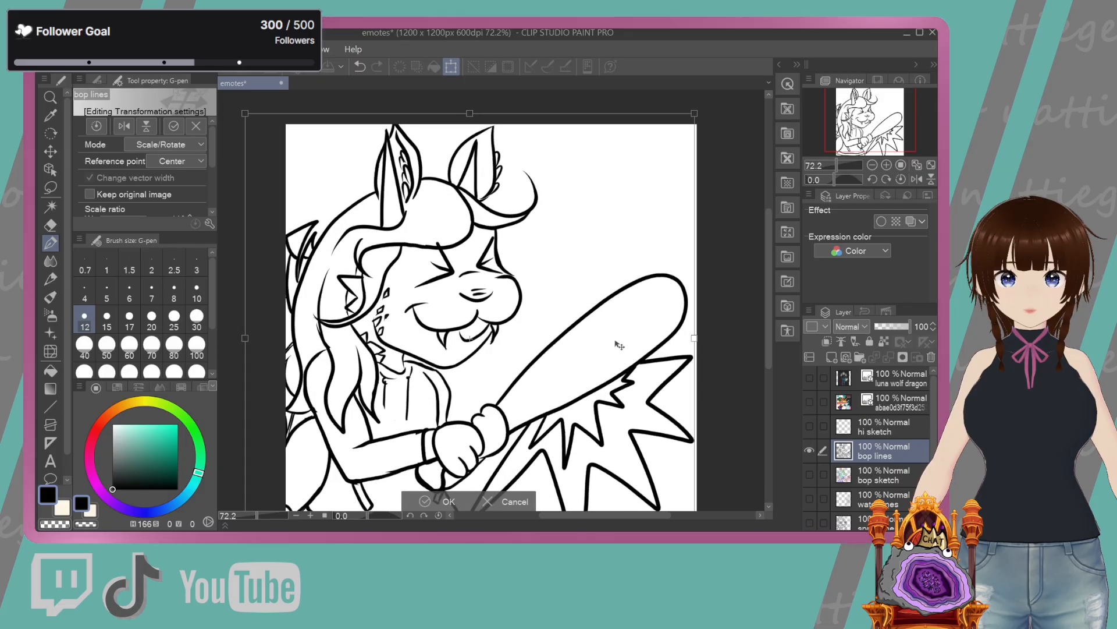
# Rotate the bop drawing slightly clockwise and reposition it up and to the right on the canvas
pyautogui.moveTo(486, 97); pyautogui.dragTo(517, 91)
pyautogui.moveTo(768, 313); pyautogui.dragTo(767, 354)
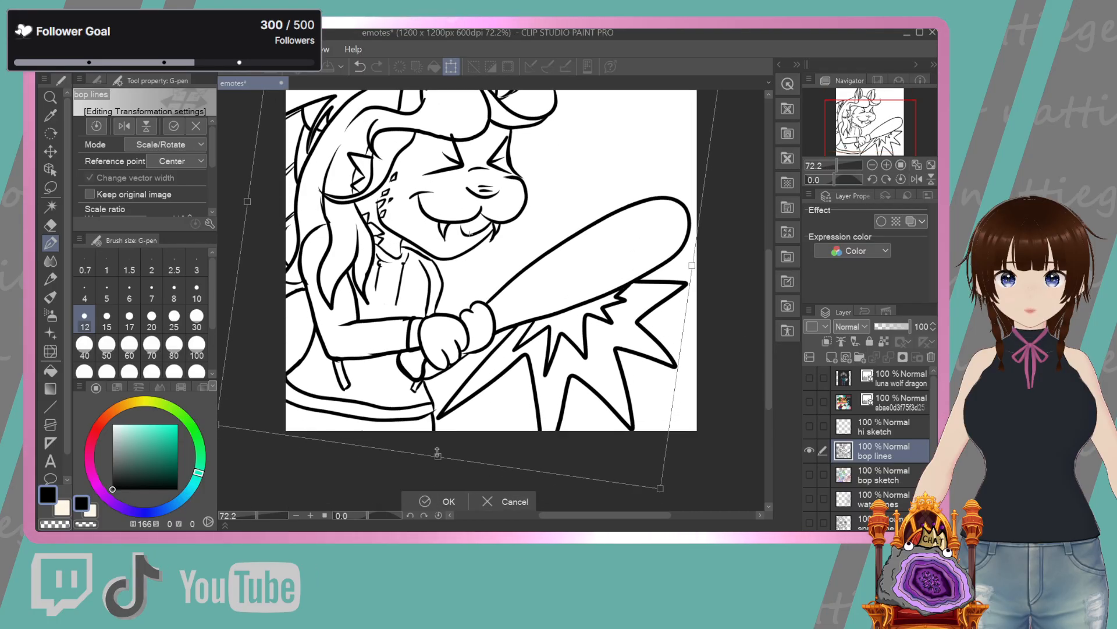
pyautogui.moveTo(451, 426); pyautogui.dragTo(463, 402)
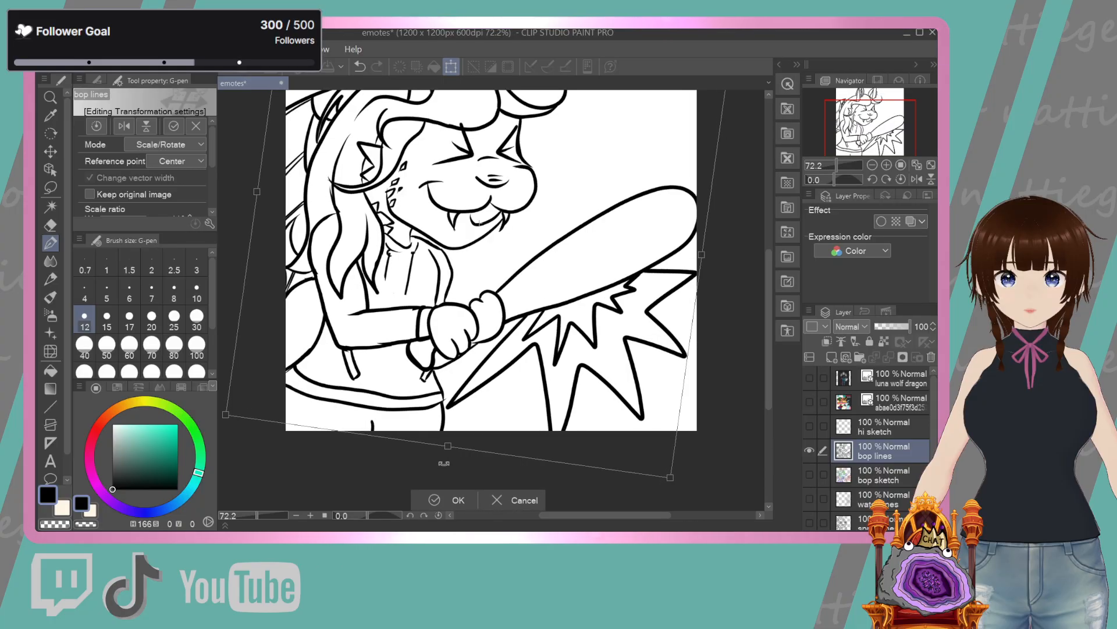
pyautogui.moveTo(436, 446); pyautogui.dragTo(442, 445)
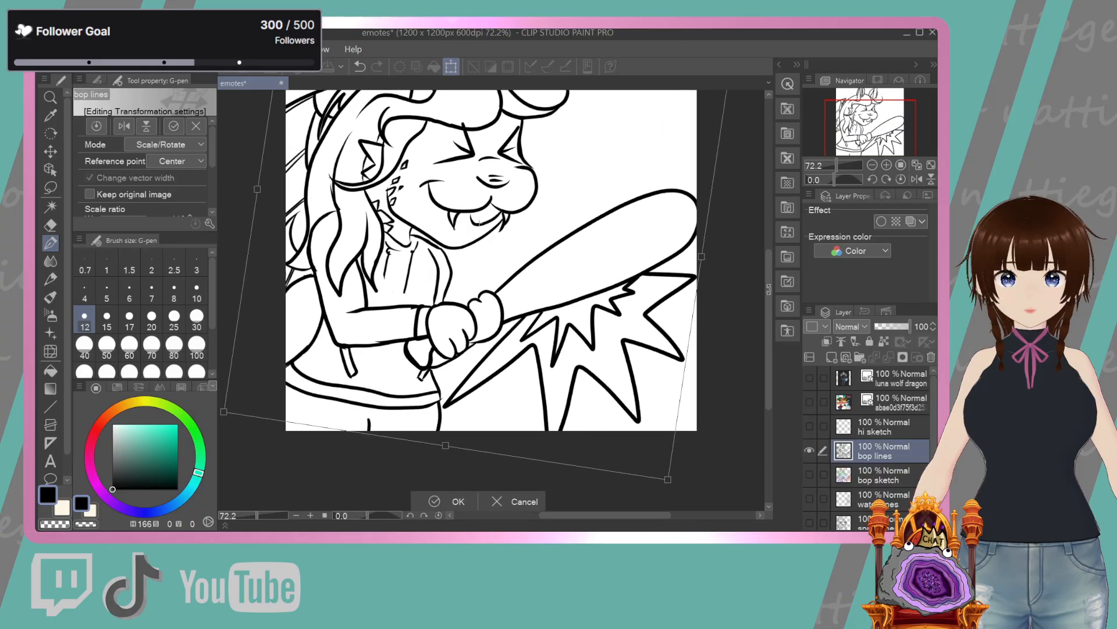
pyautogui.moveTo(769, 295); pyautogui.dragTo(765, 249)
# Scale the rotated bop drawing down so the ears, bat and impact burst fit inside the canvas, and apply the transformation
pyautogui.moveTo(513, 118); pyautogui.dragTo(500, 155)
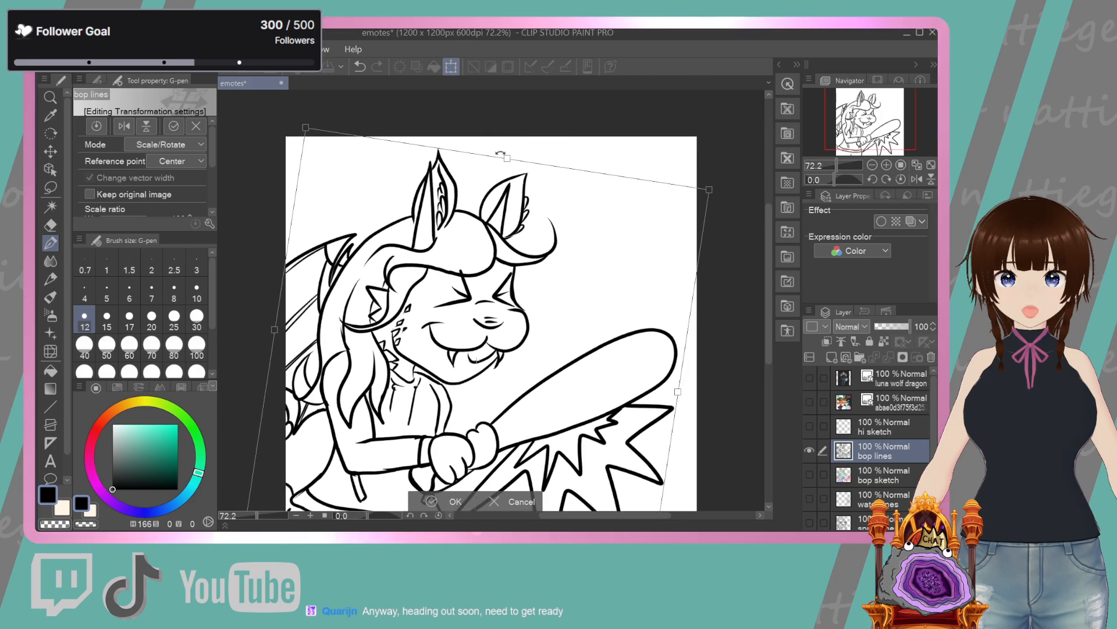
pyautogui.moveTo(766, 280); pyautogui.dragTo(770, 297)
pyautogui.moveTo(576, 337); pyautogui.dragTo(581, 305)
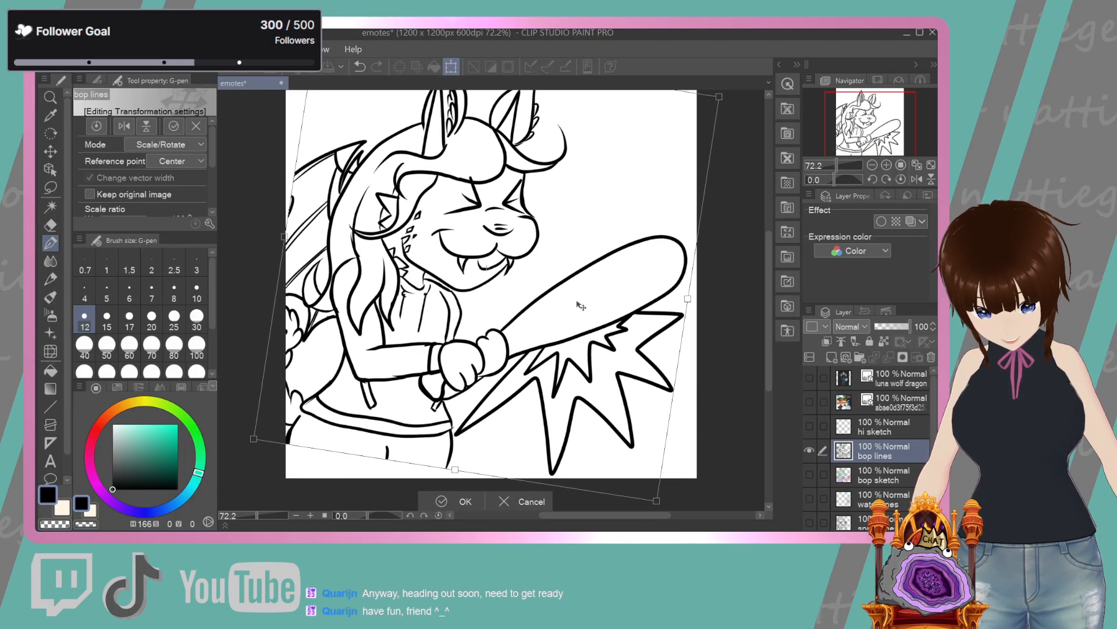
pyautogui.moveTo(768, 320); pyautogui.dragTo(766, 290)
pyautogui.moveTo(518, 138); pyautogui.dragTo(518, 146)
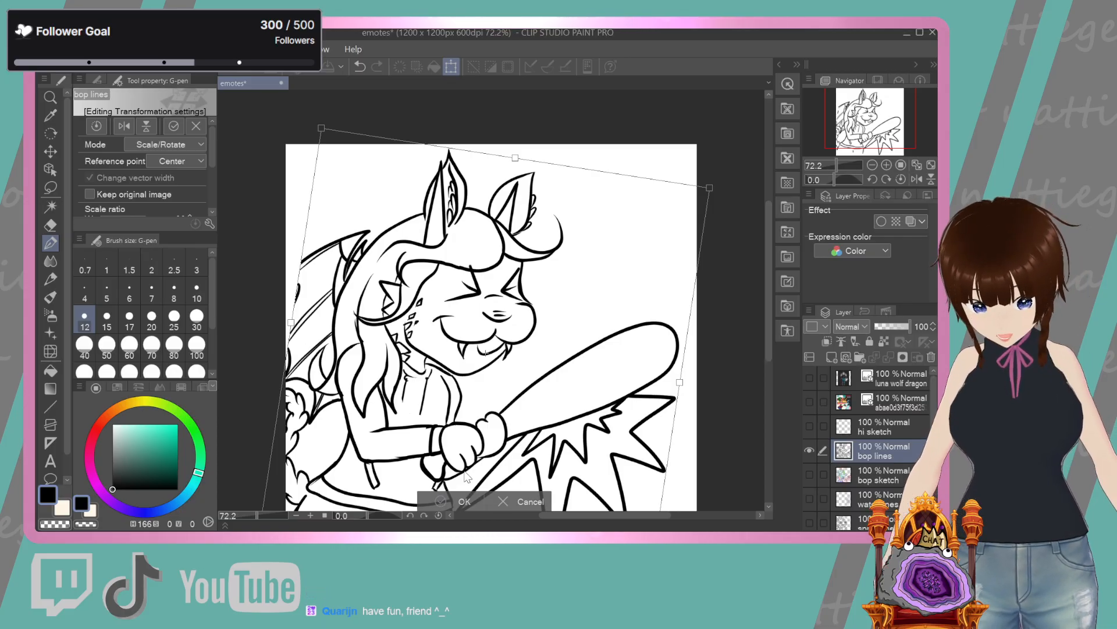
pyautogui.press('Return')
pyautogui.scroll(-2, 769, 346)
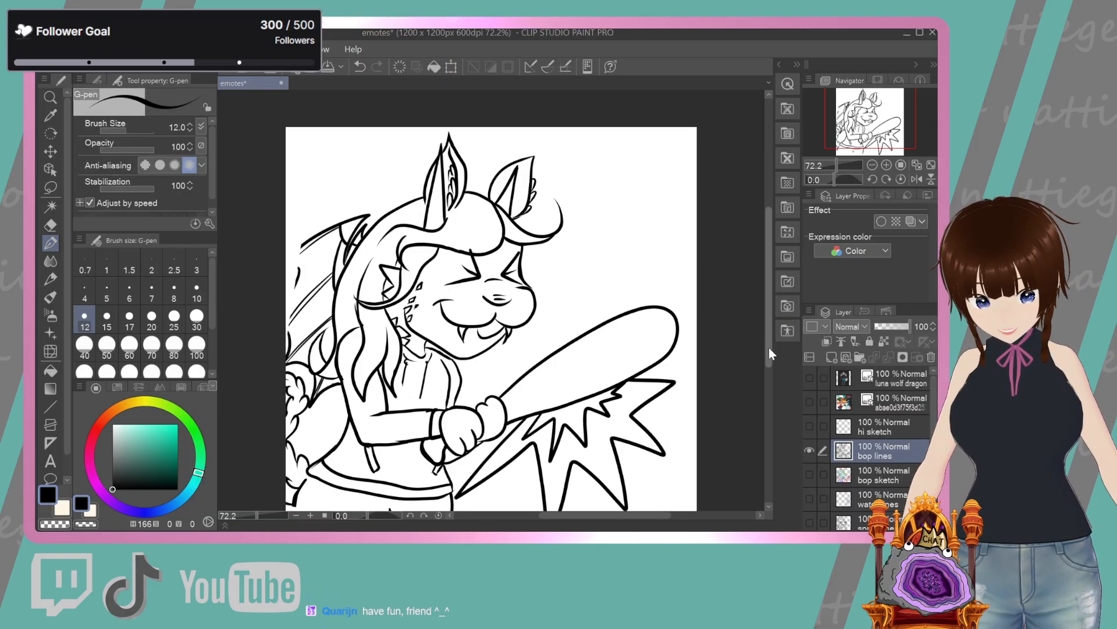
# Lasso the character's upper body, bat and burst, invert the selection, delete the lower body lines outside it, and deselect
pyautogui.click(297, 515)
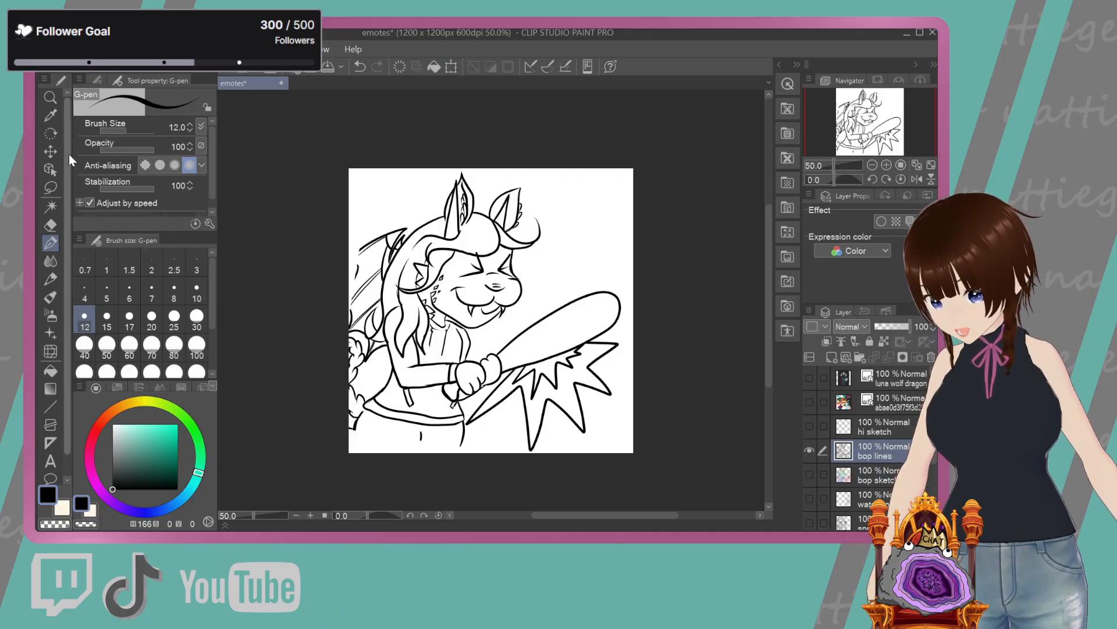
pyautogui.click(51, 187)
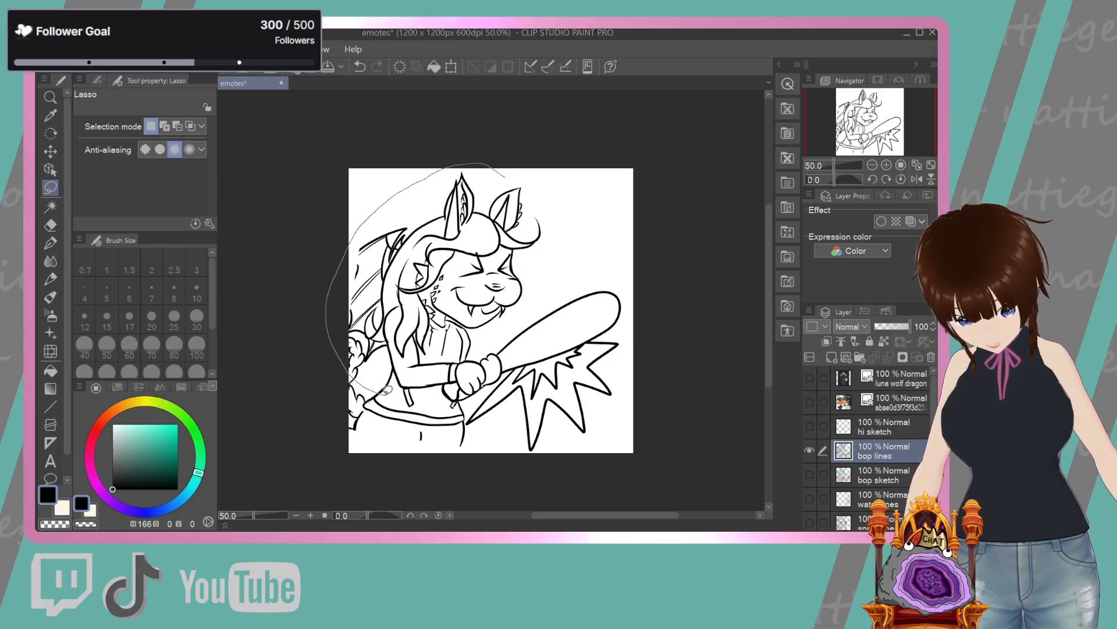
pyautogui.moveTo(444, 400)
pyautogui.mouseDown()
pyautogui.moveTo(473, 437)
pyautogui.moveTo(529, 460)
pyautogui.moveTo(603, 437)
pyautogui.moveTo(648, 382)
pyautogui.moveTo(663, 300)
pyautogui.moveTo(616, 215)
pyautogui.moveTo(549, 169)
pyautogui.moveTo(457, 163)
pyautogui.mouseUp()
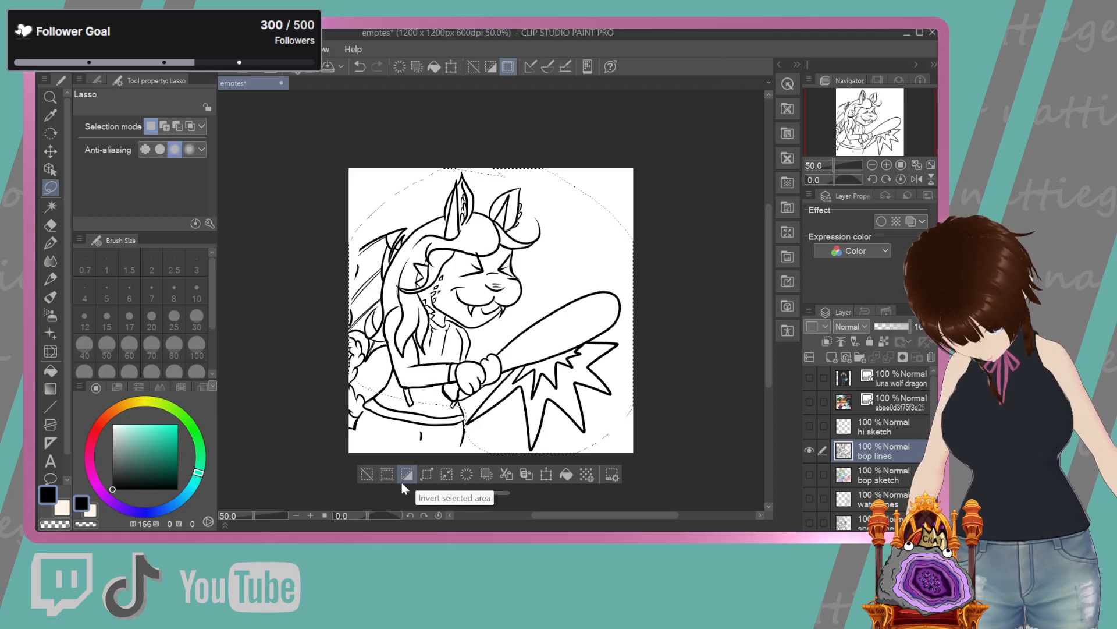
pyautogui.click(408, 474)
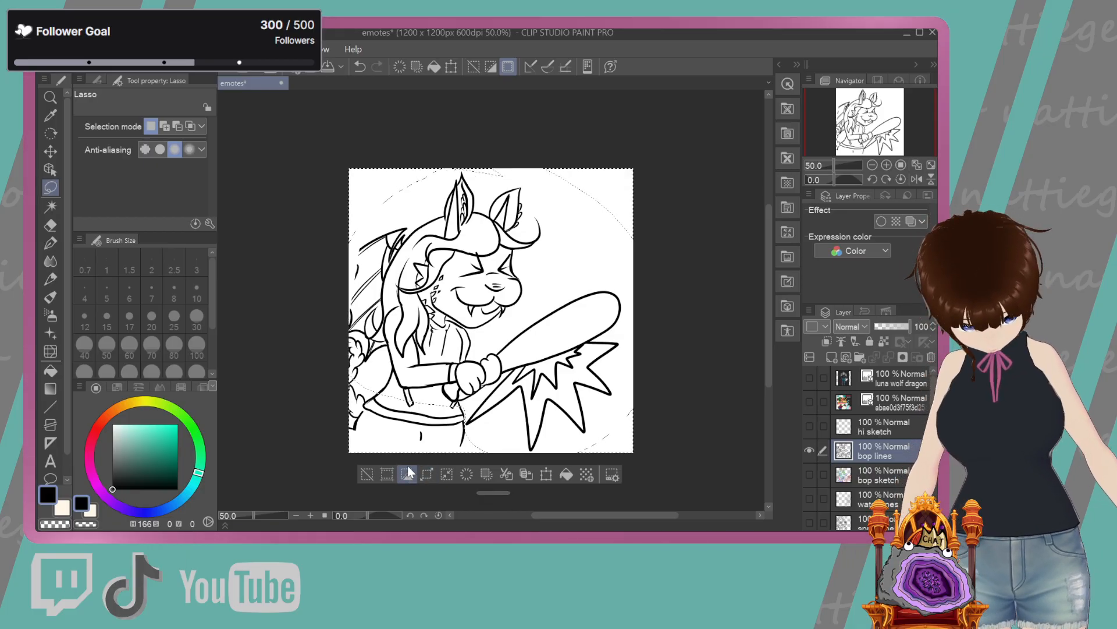
pyautogui.press('Delete')
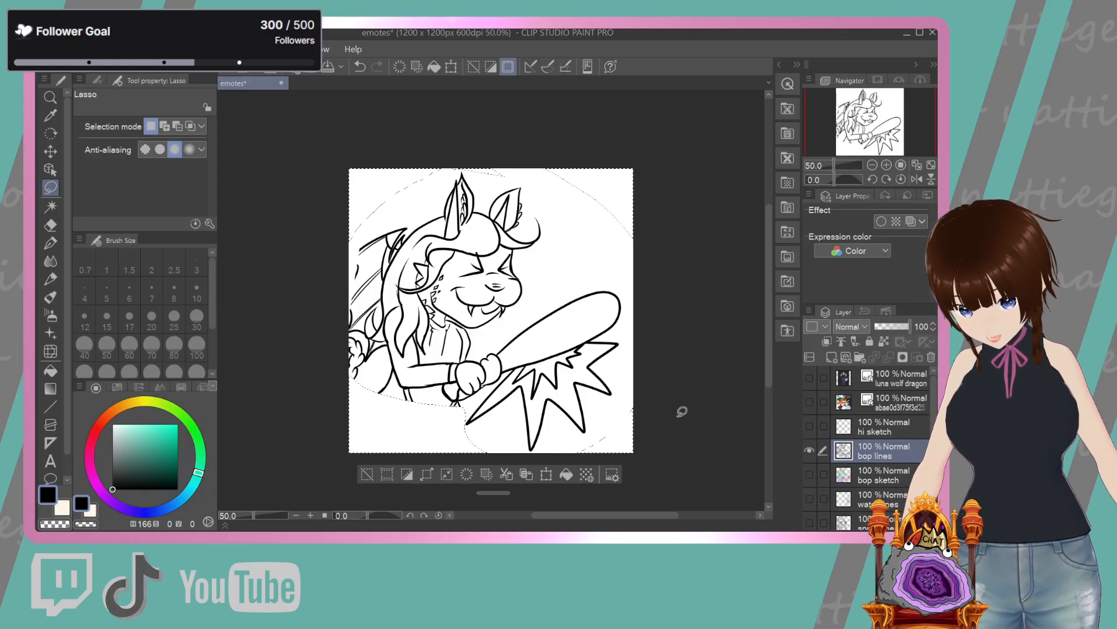
pyautogui.click(362, 446)
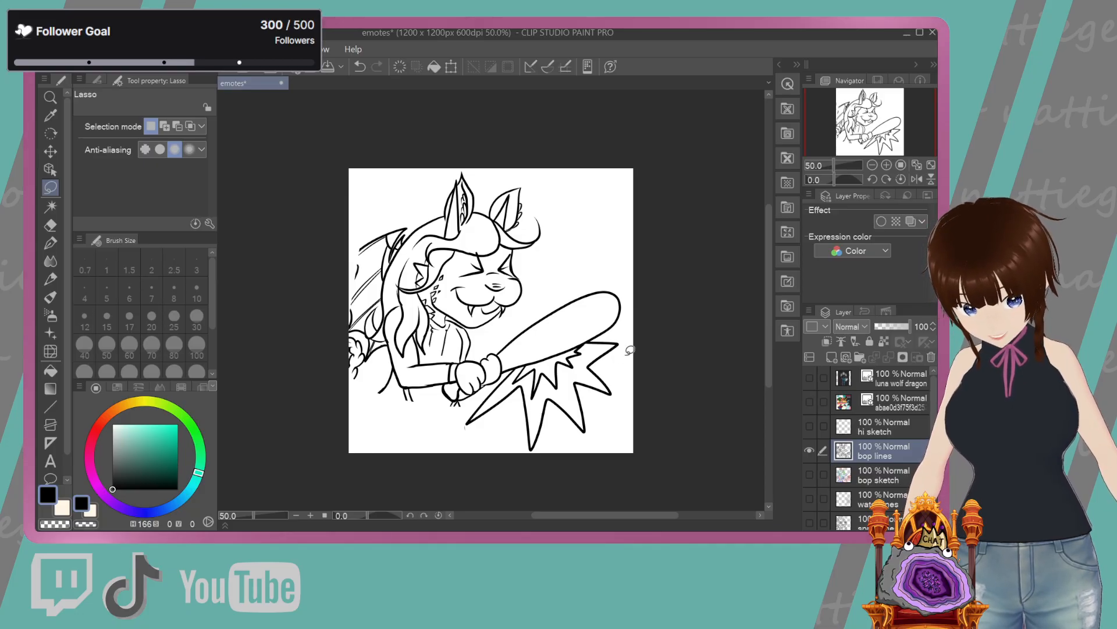
# Transform the trimmed bop lines again, enlarging the drawing slightly and rotating it further clockwise
pyautogui.click(452, 66)
pyautogui.moveTo(621, 451); pyautogui.dragTo(627, 434)
pyautogui.moveTo(518, 199)
pyautogui.mouseDown()
pyautogui.moveTo(521, 216)
pyautogui.moveTo(514, 193)
pyautogui.mouseUp()
pyautogui.moveTo(556, 259); pyautogui.dragTo(516, 257)
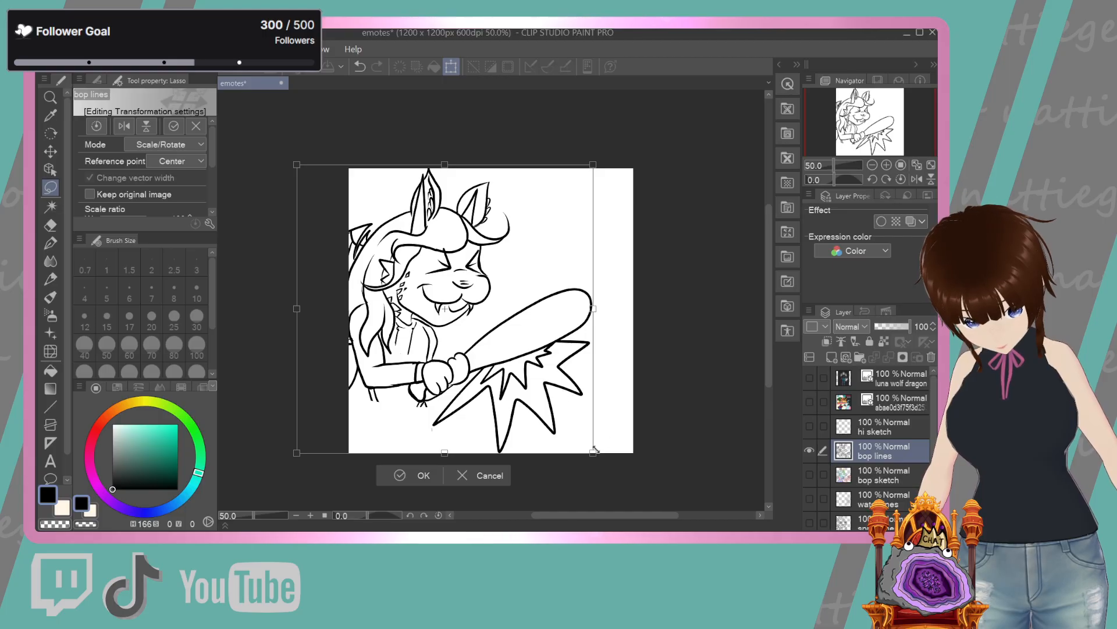
pyautogui.moveTo(611, 401); pyautogui.dragTo(616, 400)
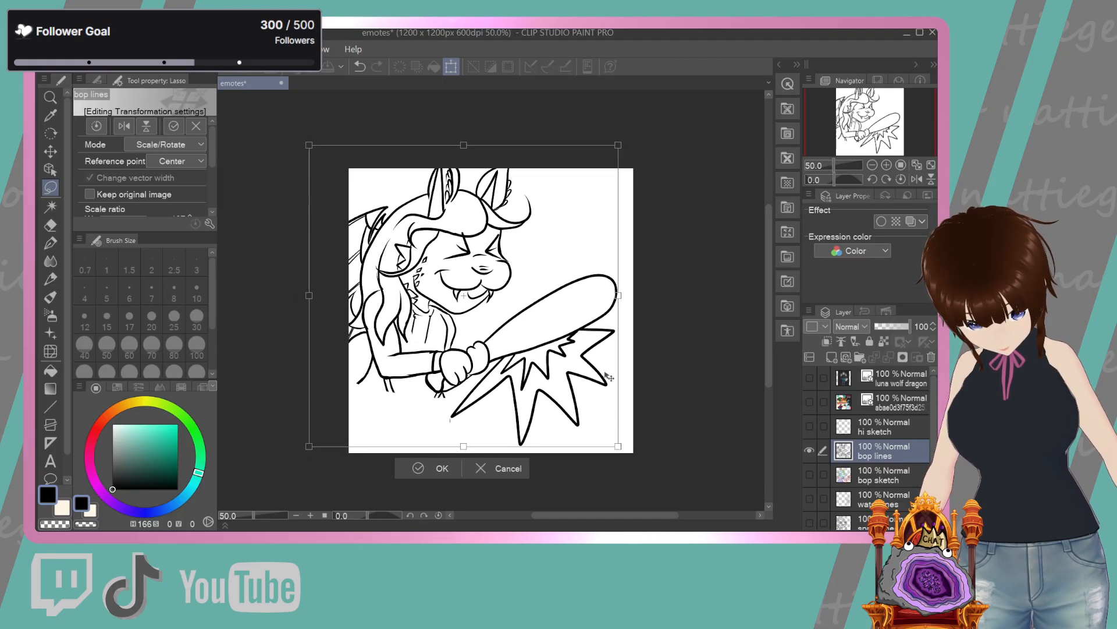
pyautogui.moveTo(562, 237); pyautogui.dragTo(566, 257)
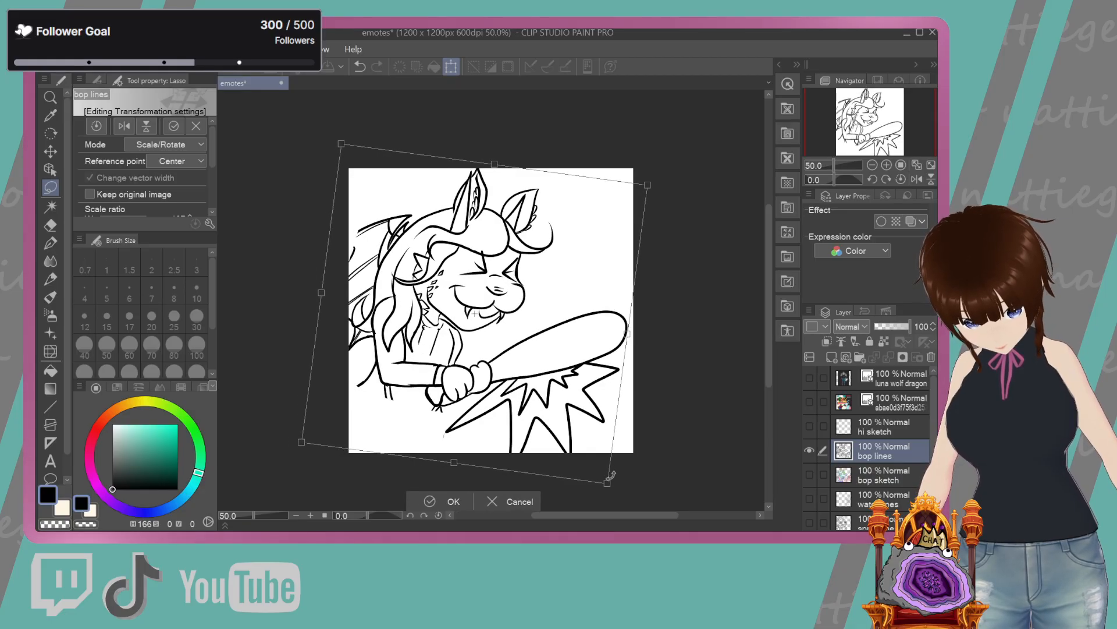
# Scale the bop drawing down, move it up so the whole bat and burst fit inside the canvas, and apply the transformation
pyautogui.moveTo(606, 483); pyautogui.dragTo(599, 476)
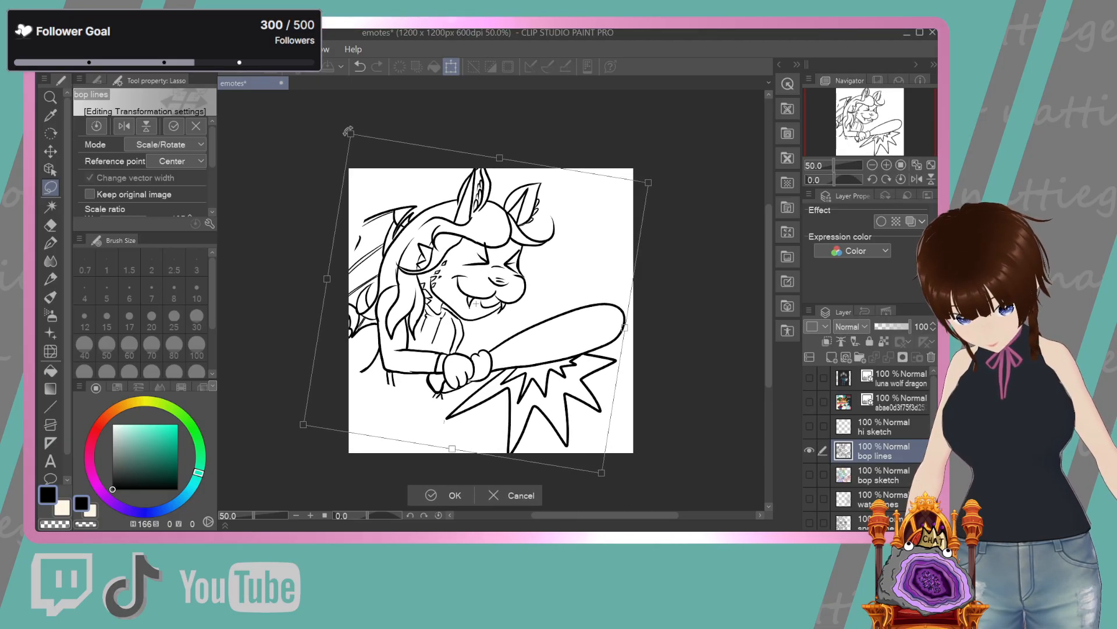
pyautogui.moveTo(354, 142); pyautogui.dragTo(364, 150)
pyautogui.moveTo(534, 332); pyautogui.dragTo(538, 302)
pyautogui.moveTo(594, 476); pyautogui.dragTo(576, 444)
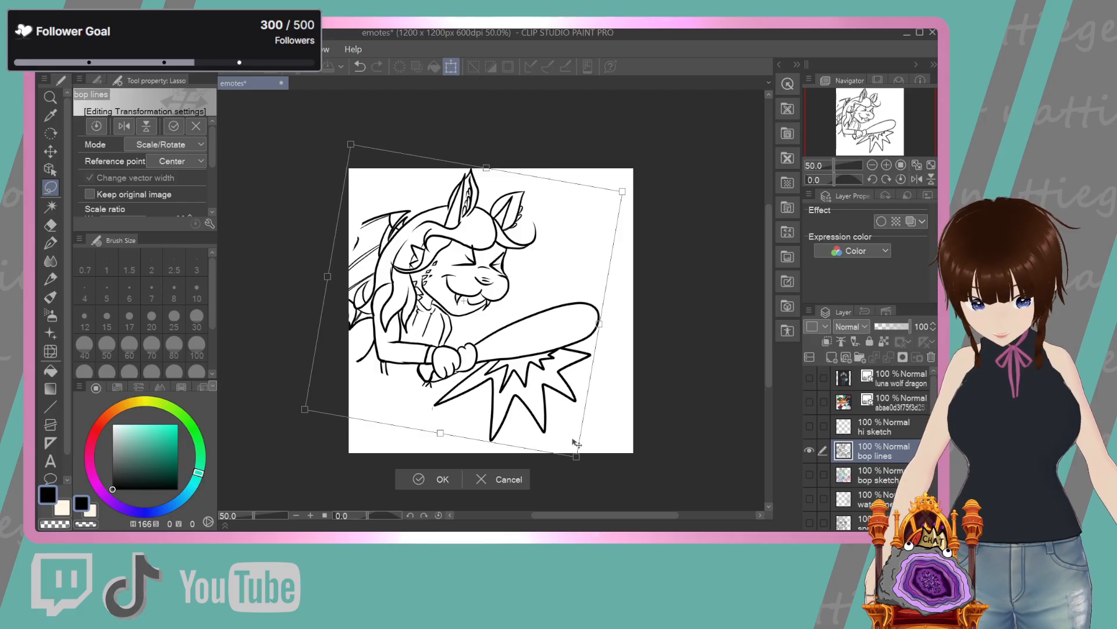
pyautogui.click(442, 479)
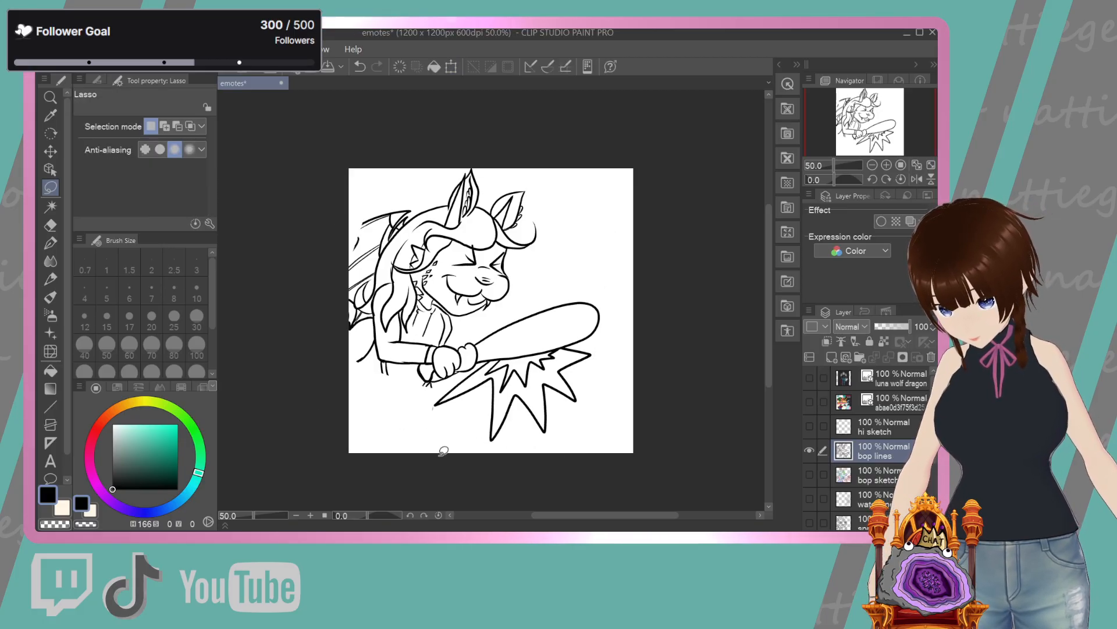
# Set the Hard eraser size to 70 and erase the wing, tail and leftover body lines around the character
pyautogui.press('e')
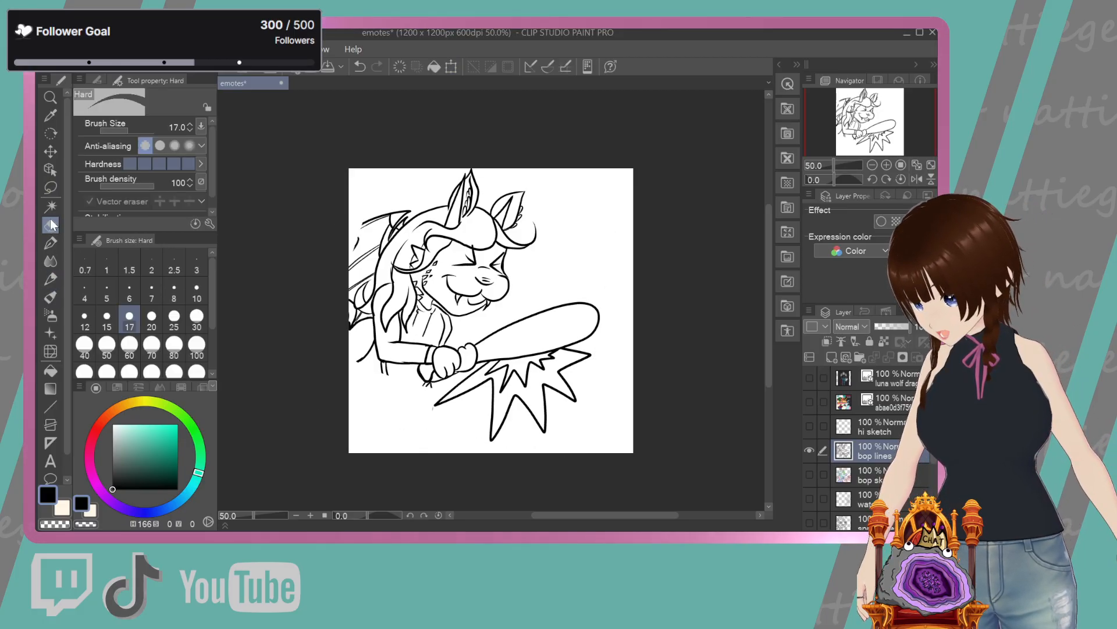
pyautogui.moveTo(377, 196); pyautogui.dragTo(345, 274)
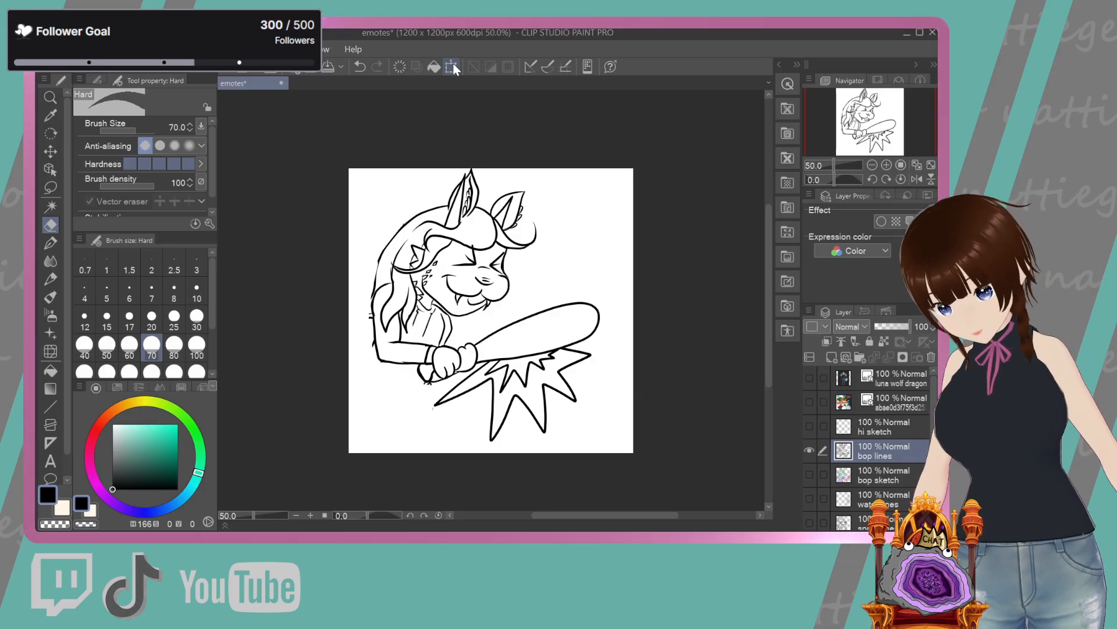
# Transform the bop lines, rotating the drawing slightly clockwise and moving it right to bring the whole character inside the canvas, and apply it
pyautogui.hotkey('ctrl', 't')
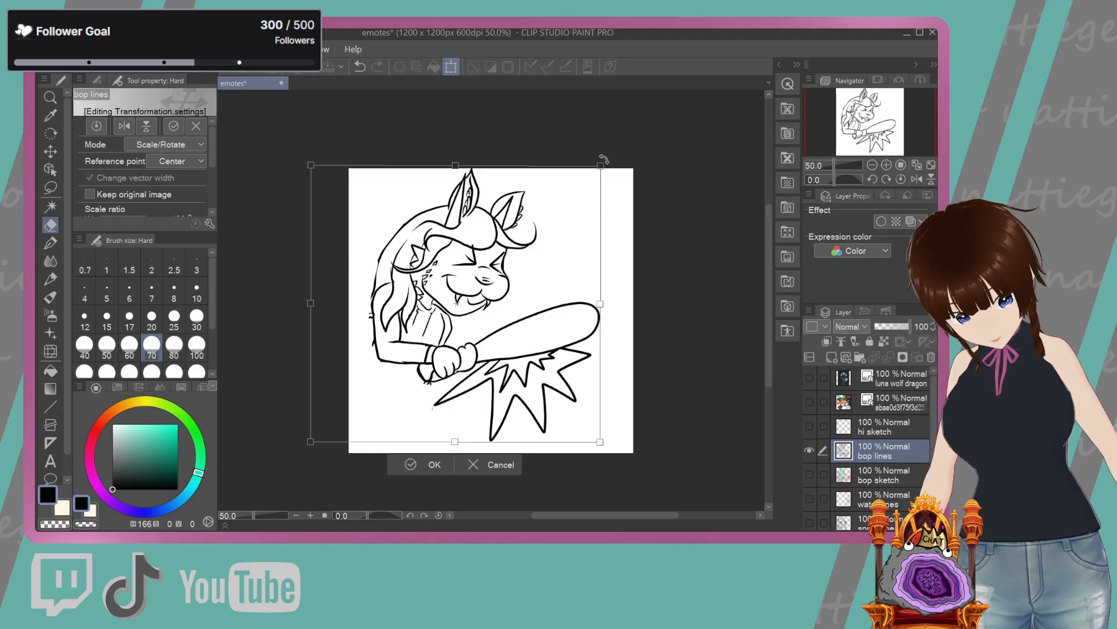
pyautogui.moveTo(600, 165)
pyautogui.mouseDown()
pyautogui.moveTo(610, 143)
pyautogui.moveTo(629, 139)
pyautogui.mouseUp()
pyautogui.moveTo(570, 216)
pyautogui.mouseDown()
pyautogui.moveTo(570, 227)
pyautogui.moveTo(557, 209)
pyautogui.moveTo(558, 222)
pyautogui.moveTo(552, 212)
pyautogui.moveTo(416, 218)
pyautogui.mouseUp()
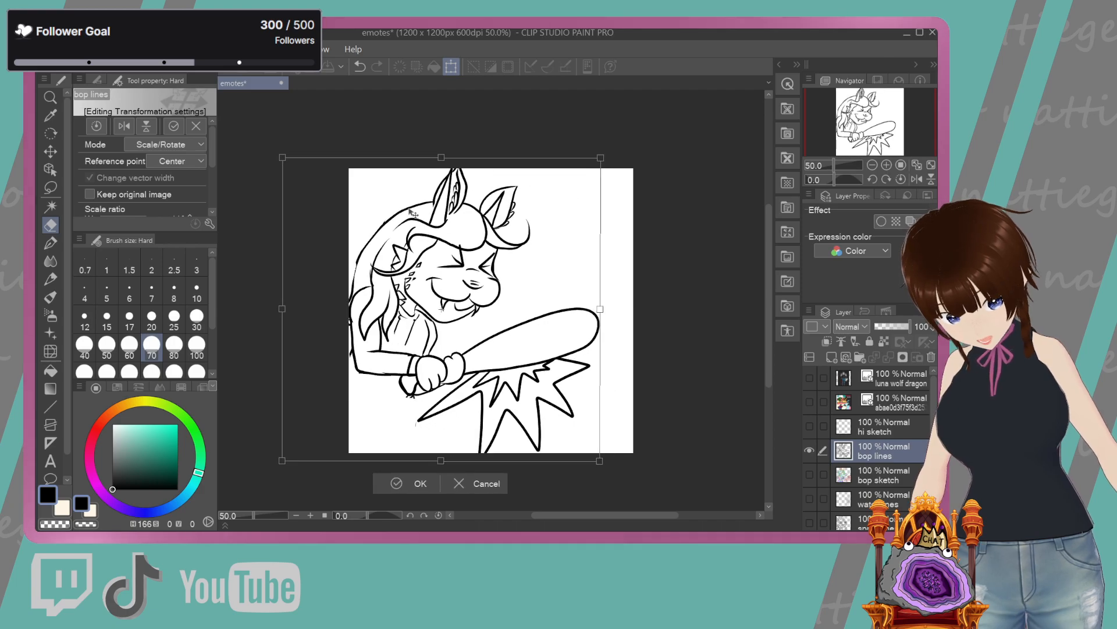
pyautogui.moveTo(603, 121); pyautogui.dragTo(606, 139)
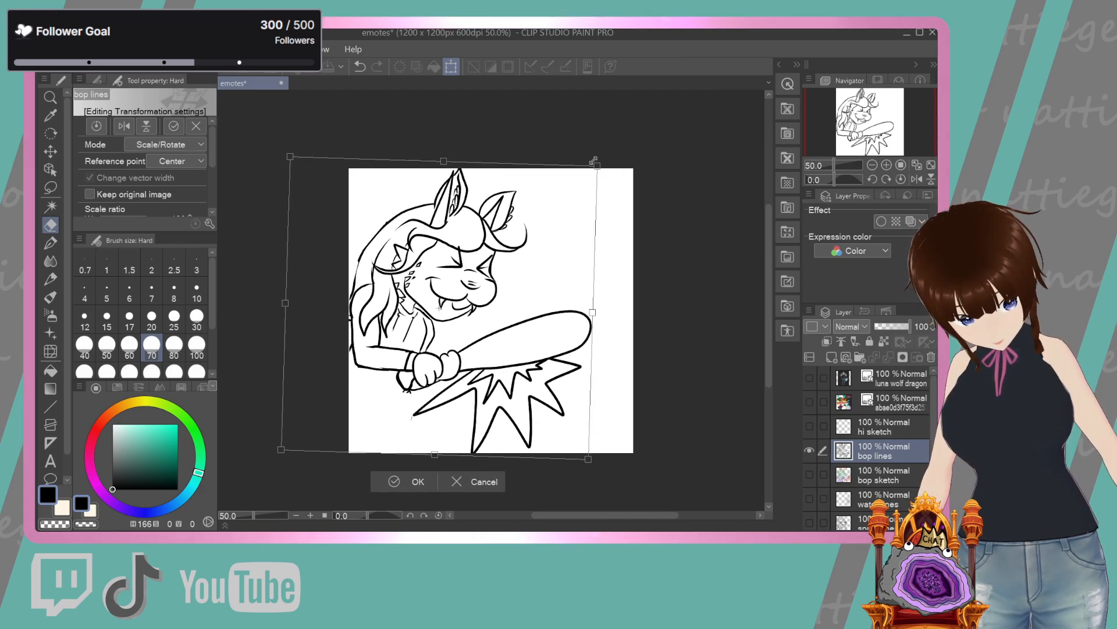
pyautogui.moveTo(616, 154); pyautogui.dragTo(596, 174)
pyautogui.moveTo(544, 256); pyautogui.dragTo(557, 265)
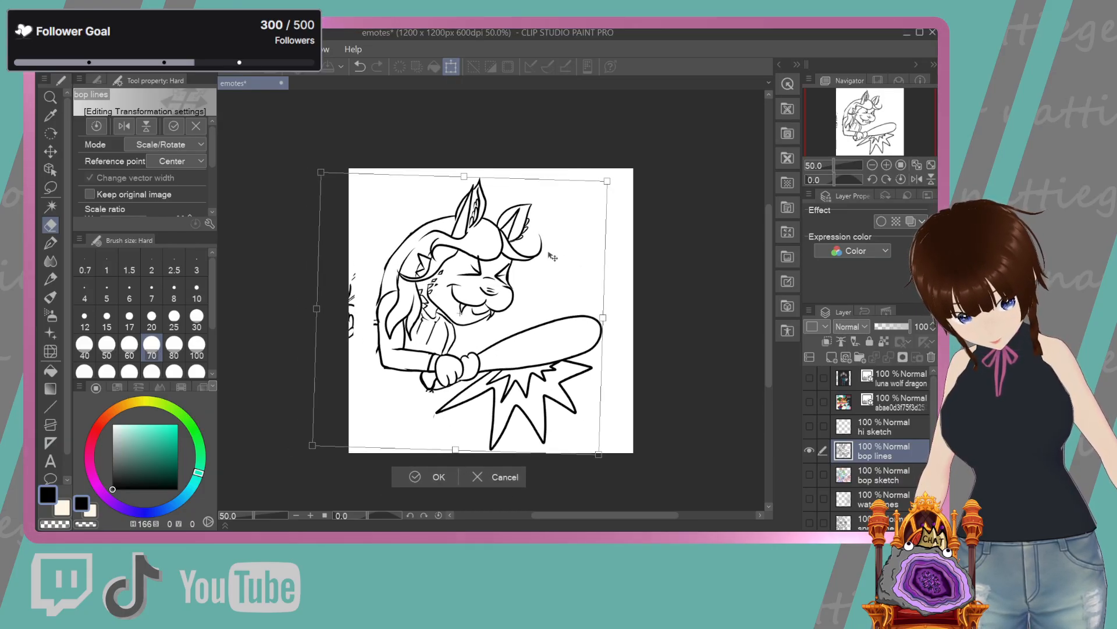
pyautogui.moveTo(585, 221)
pyautogui.mouseDown()
pyautogui.moveTo(608, 213)
pyautogui.moveTo(596, 248)
pyautogui.mouseUp()
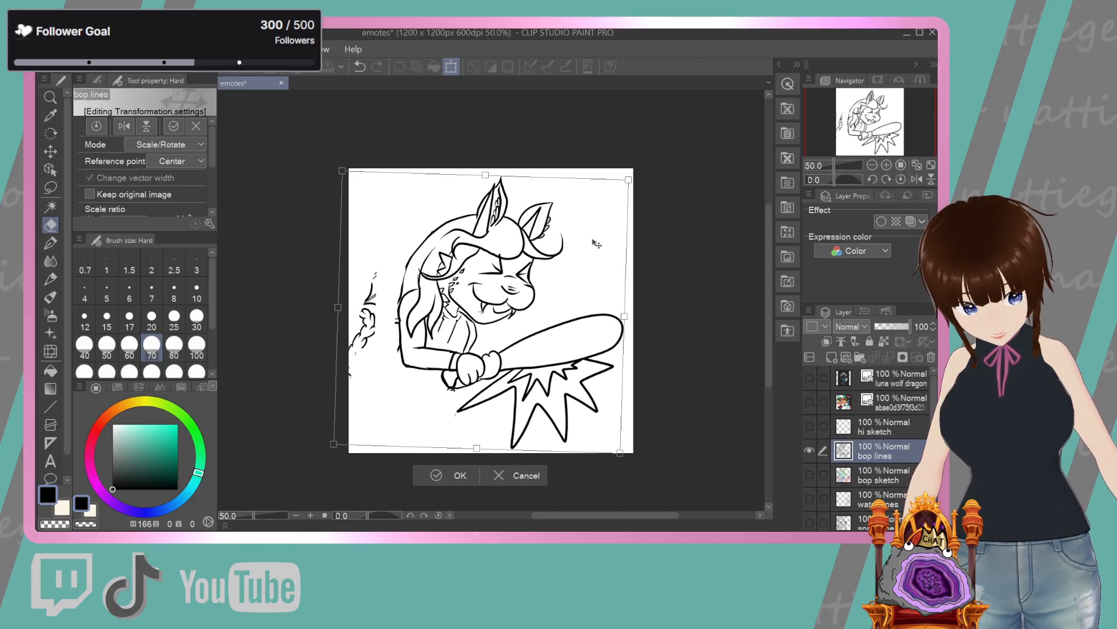
pyautogui.moveTo(616, 385)
pyautogui.mouseDown()
pyautogui.moveTo(590, 406)
pyautogui.moveTo(610, 407)
pyautogui.moveTo(609, 385)
pyautogui.mouseUp()
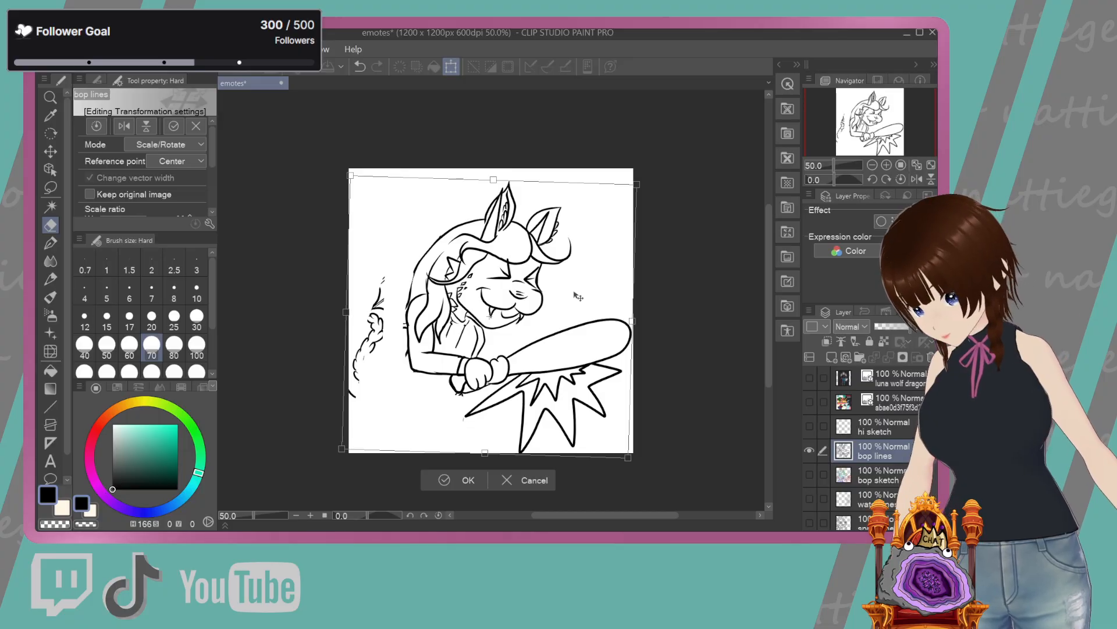
pyautogui.click(462, 480)
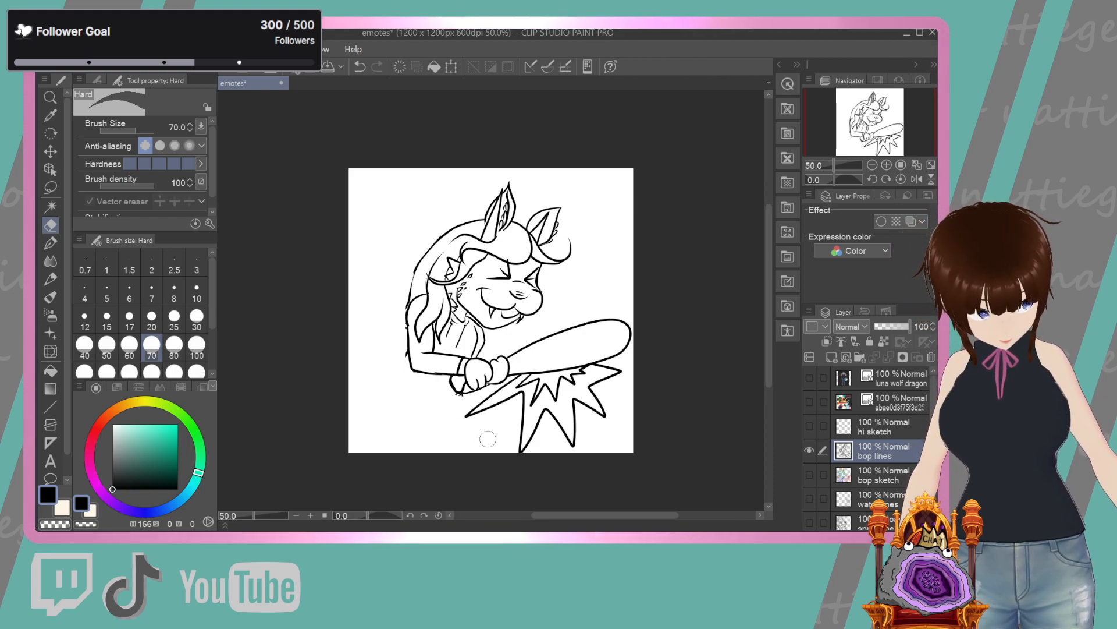
# Transform the bop lines again, shifting the drawing left and tilting it slightly counterclockwise so the burst clears the canvas edges, and apply it
pyautogui.click(451, 66)
pyautogui.moveTo(565, 302); pyautogui.dragTo(546, 295)
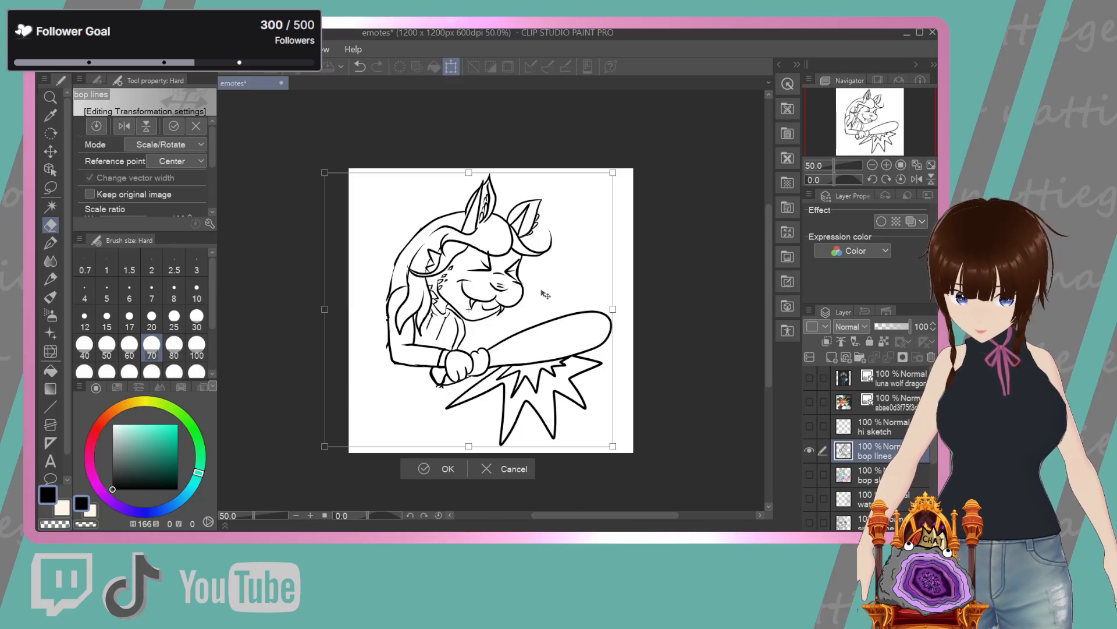
pyautogui.moveTo(546, 295); pyautogui.dragTo(554, 300)
pyautogui.moveTo(621, 452); pyautogui.dragTo(606, 416)
pyautogui.moveTo(334, 174)
pyautogui.mouseDown()
pyautogui.moveTo(319, 165)
pyautogui.moveTo(326, 199)
pyautogui.mouseUp()
pyautogui.moveTo(598, 404); pyautogui.dragTo(600, 397)
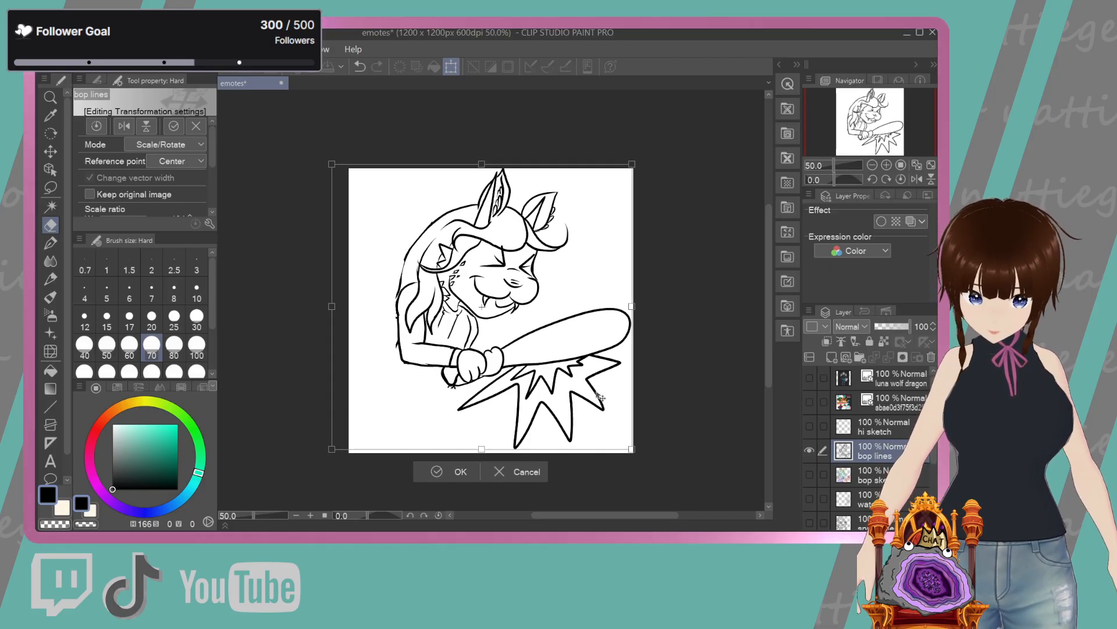
pyautogui.moveTo(331, 164); pyautogui.dragTo(336, 175)
pyautogui.moveTo(468, 320); pyautogui.dragTo(451, 319)
pyautogui.moveTo(471, 457); pyautogui.dragTo(471, 456)
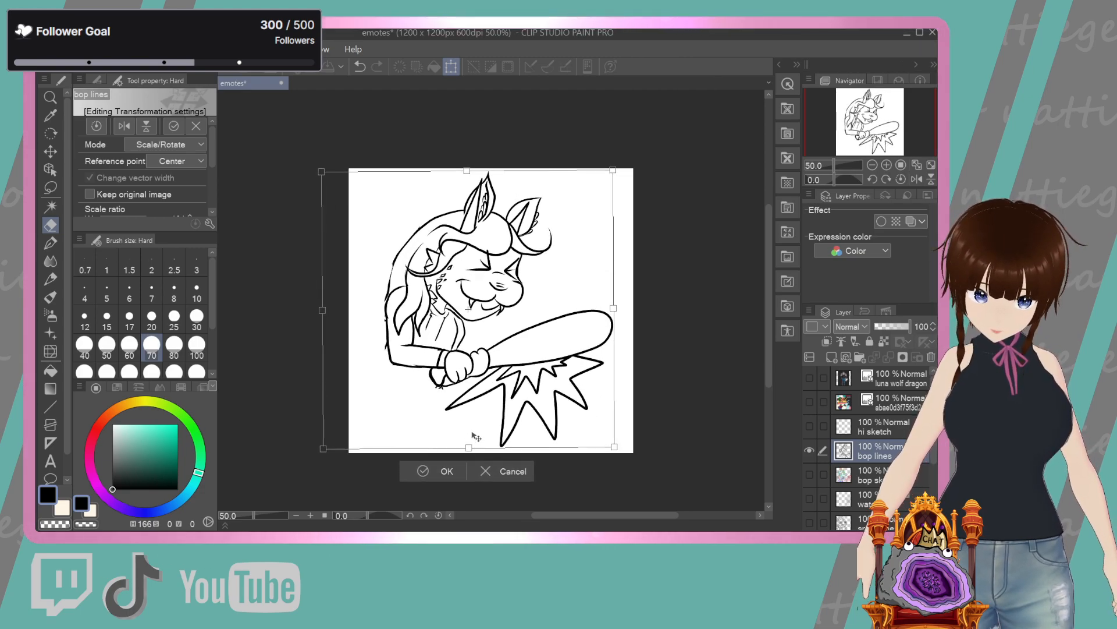
pyautogui.moveTo(517, 384); pyautogui.dragTo(529, 386)
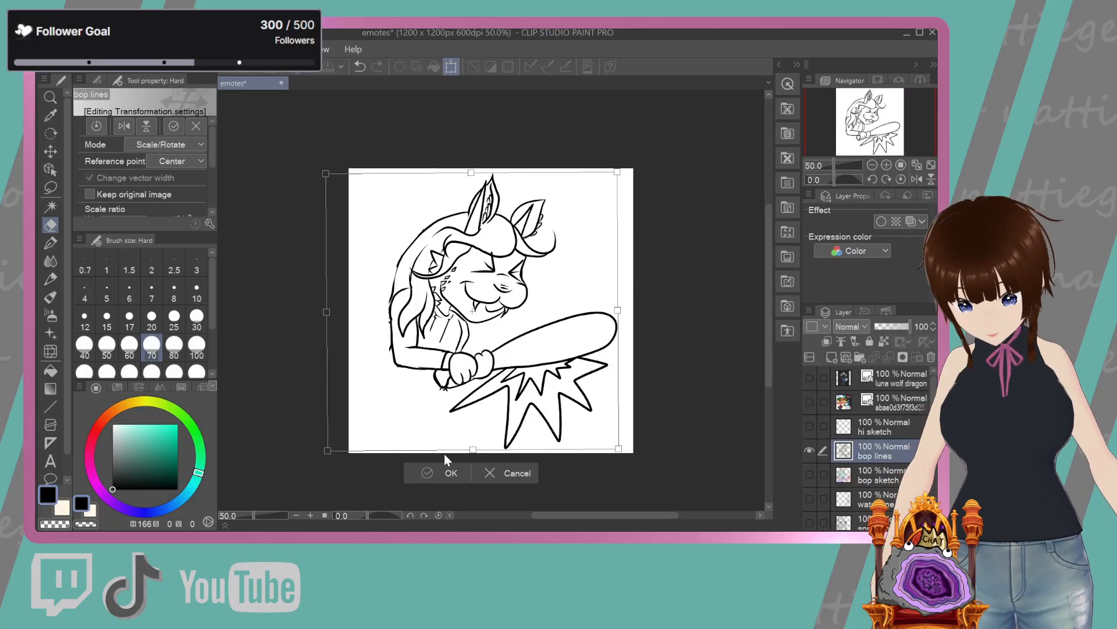
pyautogui.press('Return')
# Lasso the character and hands without the bat and burst, enlarge and rotate the selection slightly clockwise, and apply the transformation
pyautogui.click(52, 185)
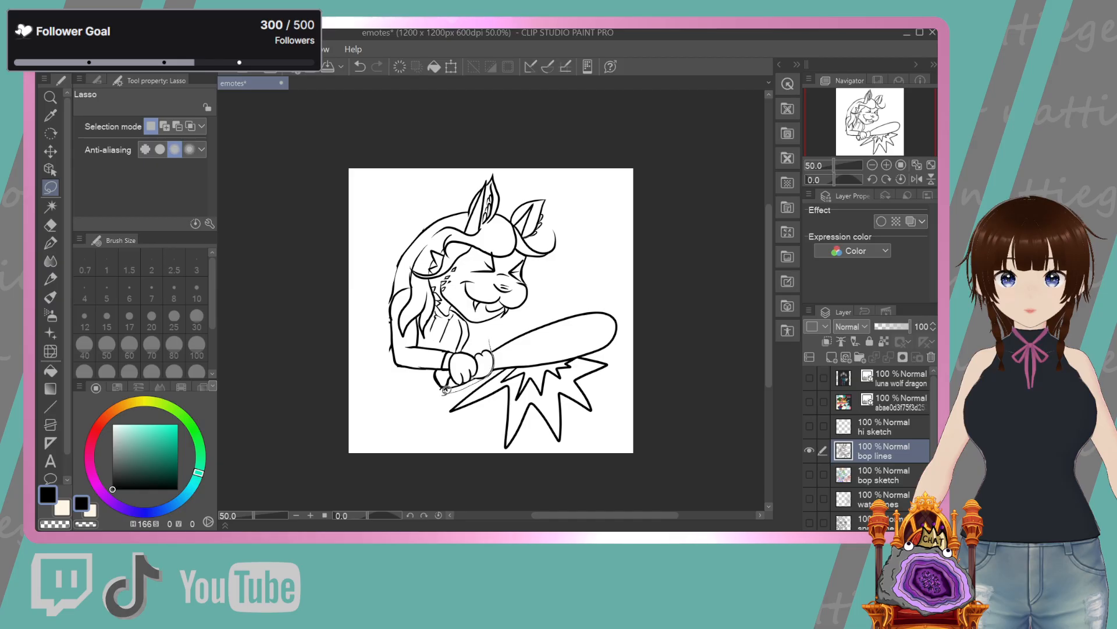
pyautogui.moveTo(465, 166)
pyautogui.mouseDown()
pyautogui.moveTo(529, 161)
pyautogui.moveTo(571, 184)
pyautogui.moveTo(593, 215)
pyautogui.moveTo(589, 252)
pyautogui.mouseUp()
pyautogui.moveTo(536, 314); pyautogui.dragTo(512, 326)
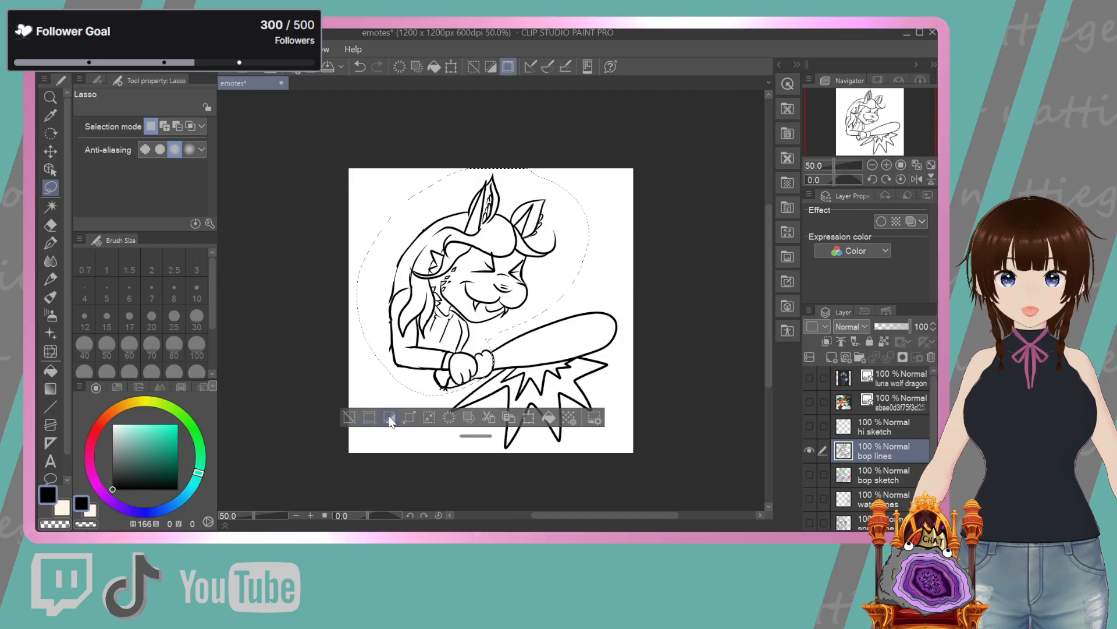
pyautogui.click(530, 418)
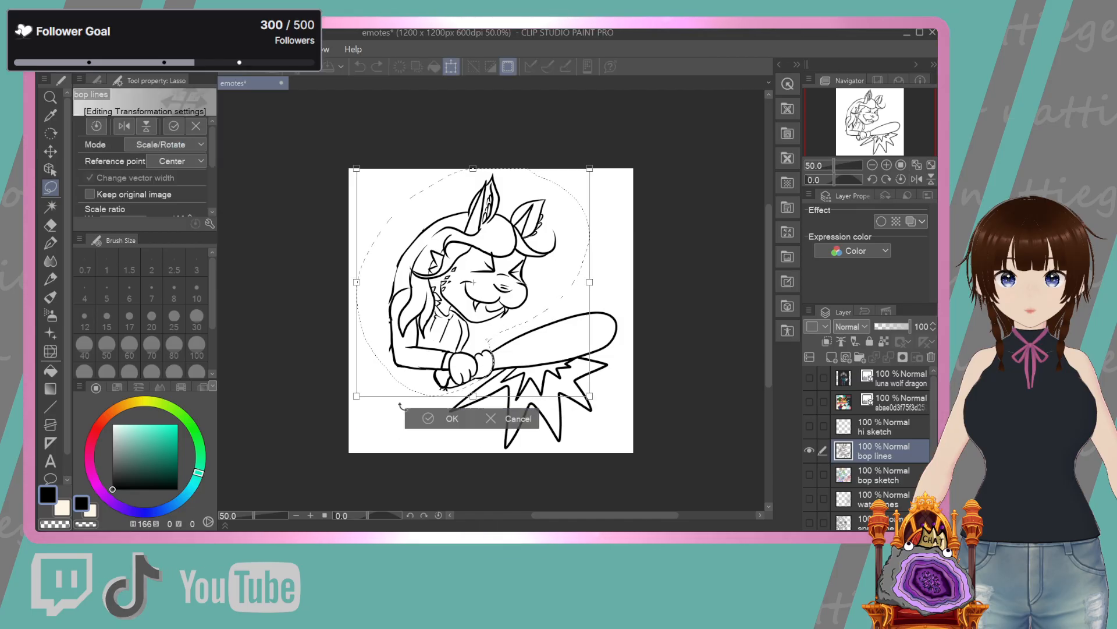
pyautogui.moveTo(339, 420); pyautogui.dragTo(329, 424)
pyautogui.moveTo(546, 318)
pyautogui.mouseDown()
pyautogui.moveTo(554, 295)
pyautogui.moveTo(506, 361)
pyautogui.moveTo(522, 334)
pyautogui.moveTo(515, 348)
pyautogui.mouseUp()
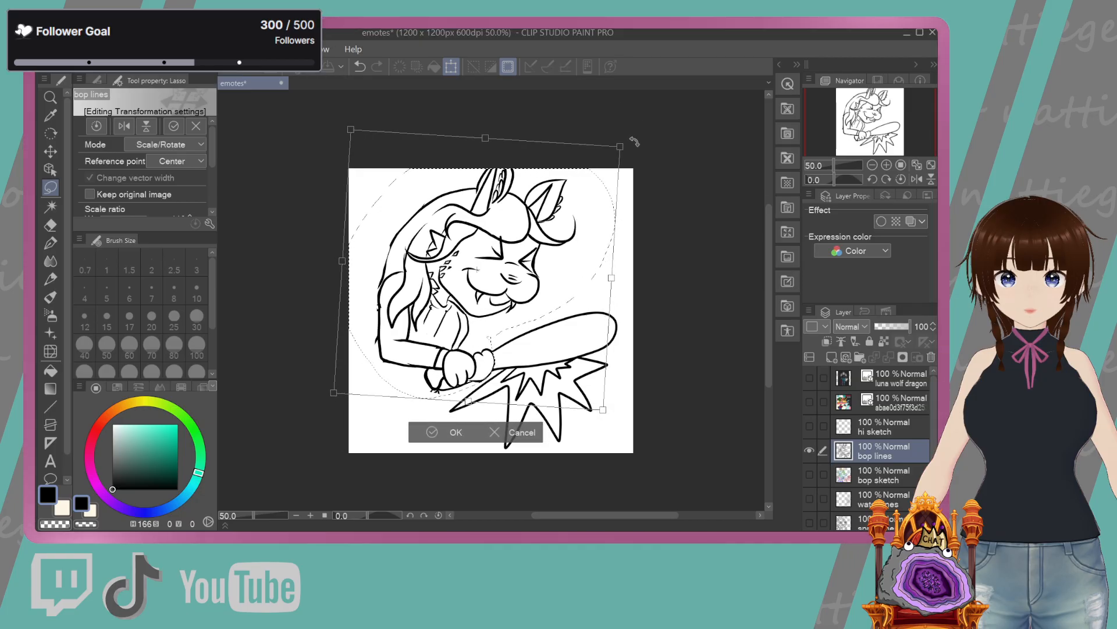
pyautogui.moveTo(621, 147); pyautogui.dragTo(640, 126)
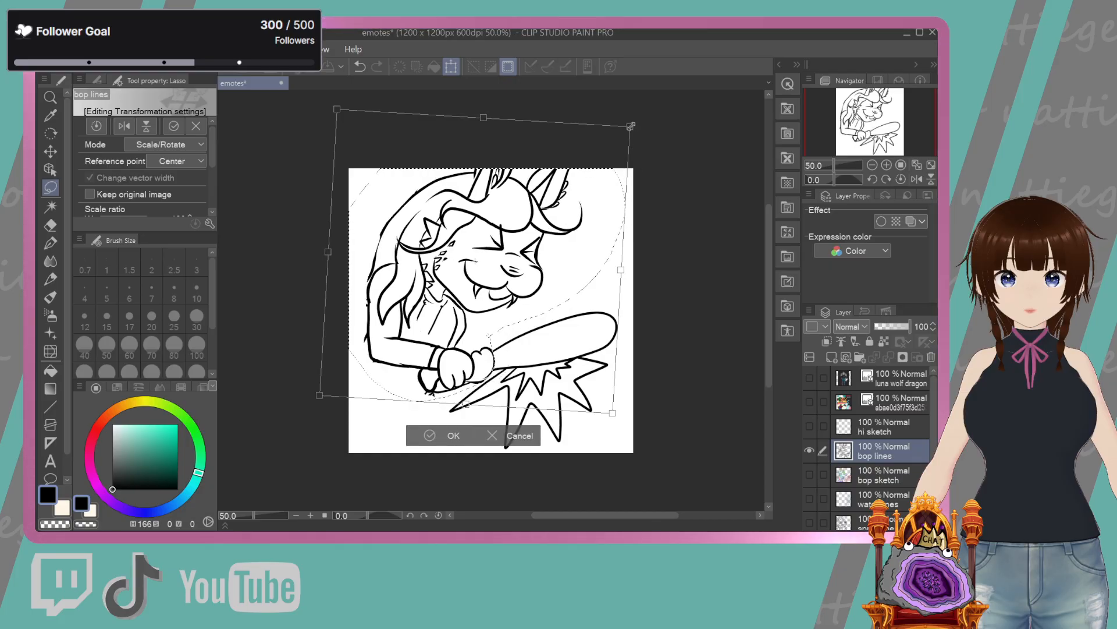
pyautogui.moveTo(631, 127); pyautogui.dragTo(627, 129)
pyautogui.click(452, 435)
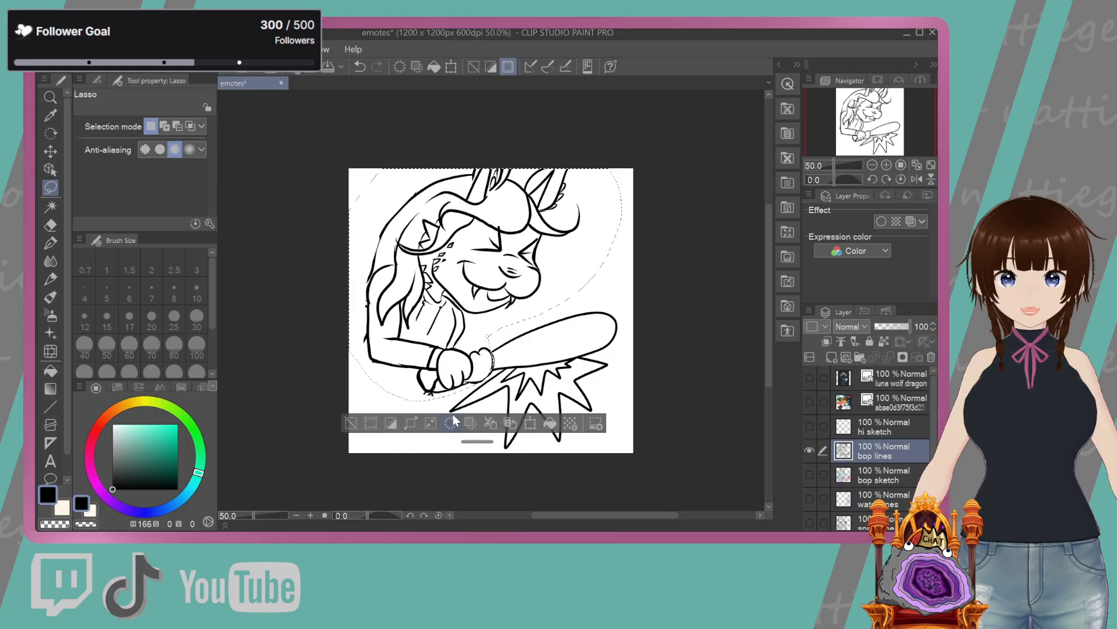
# Scale the whole bop drawing down, reposition it so the ears and burst fit inside the canvas, and apply the transformation
pyautogui.click(451, 66)
pyautogui.moveTo(629, 126); pyautogui.dragTo(600, 174)
pyautogui.moveTo(585, 217); pyautogui.dragTo(590, 223)
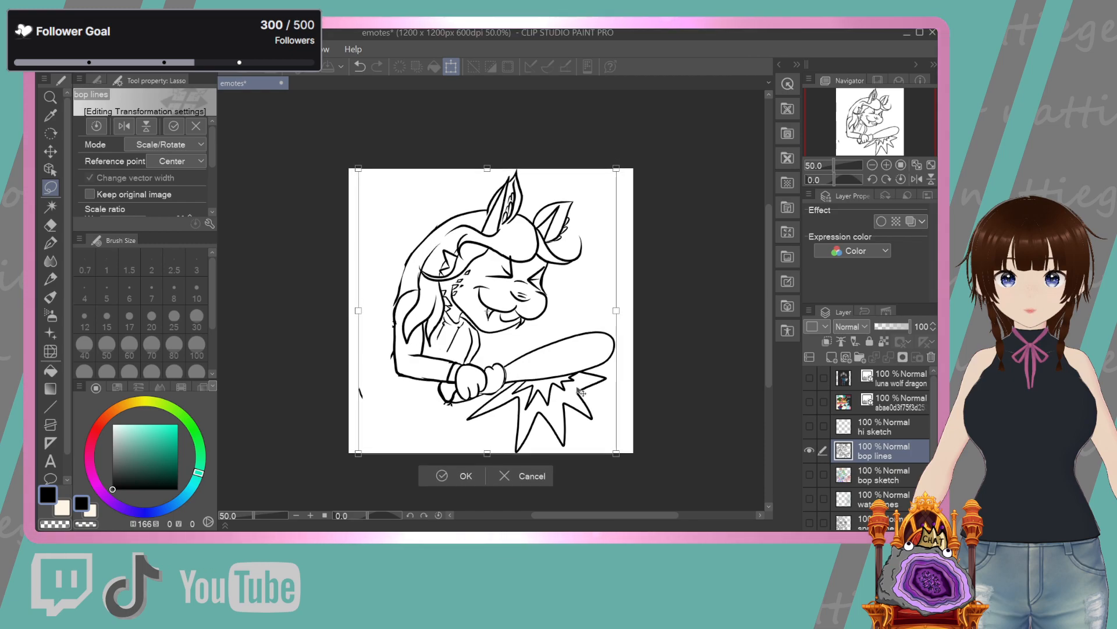
pyautogui.click(469, 476)
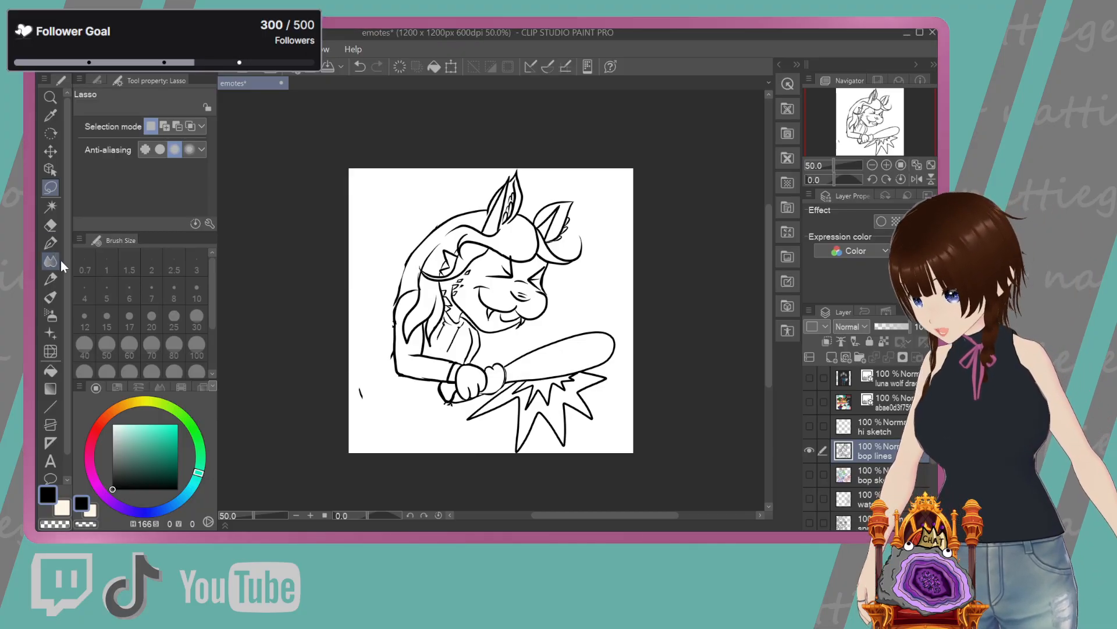
# Erase the stray marks around the rear hand and arm with the Hard eraser, reducing its size to 17 for the fine cleanup
pyautogui.click(50, 226)
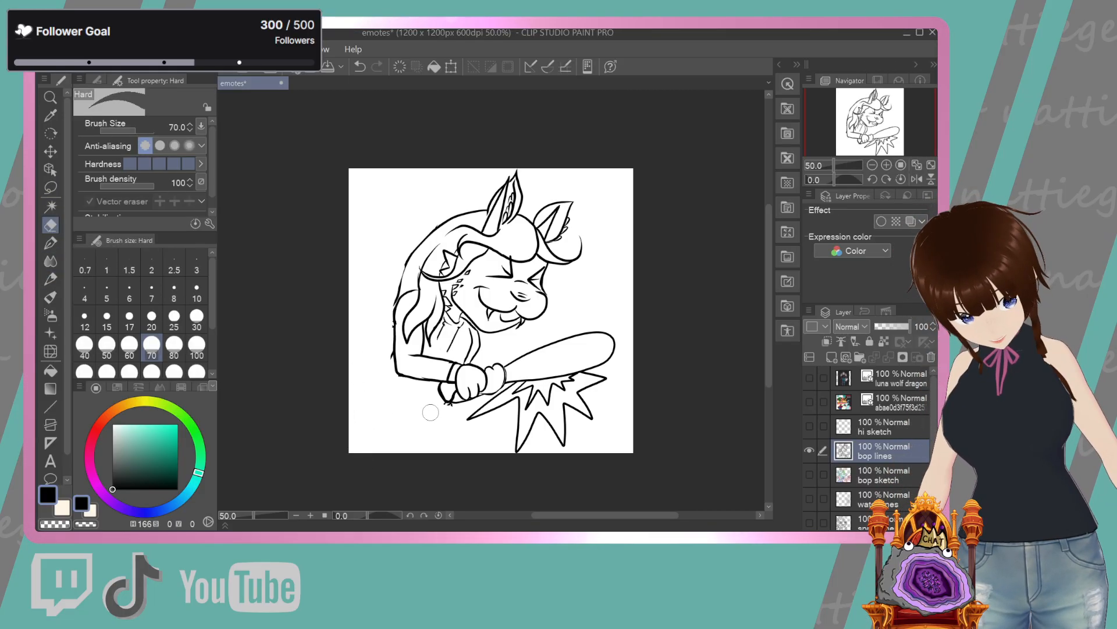
pyautogui.scroll(3, 430, 412)
pyautogui.scroll(2, 436, 380)
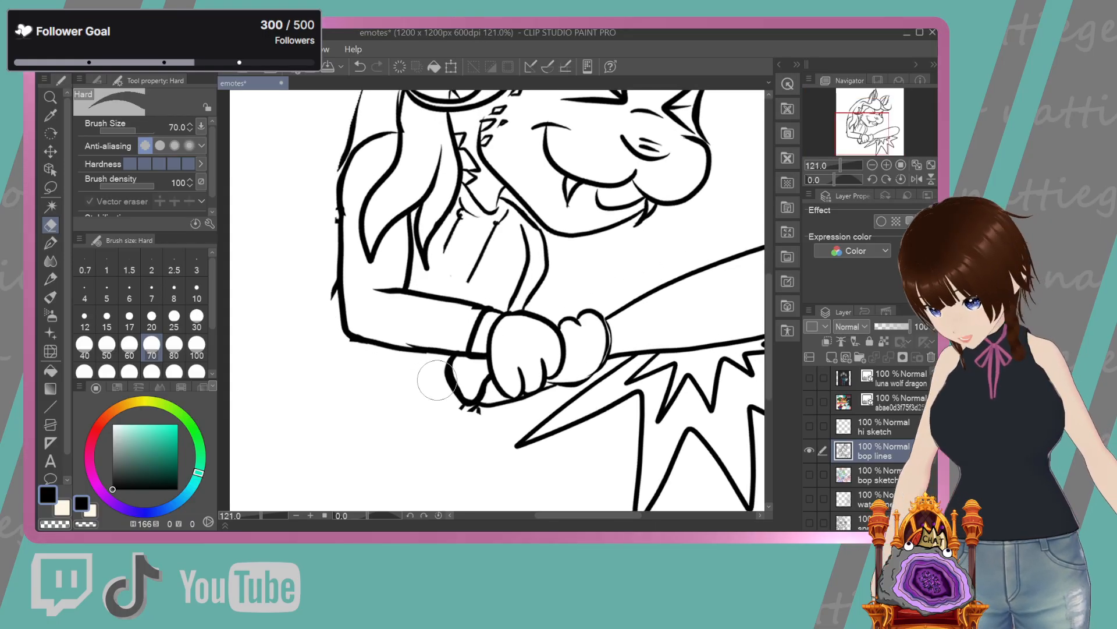
pyautogui.click(129, 345)
pyautogui.click(123, 320)
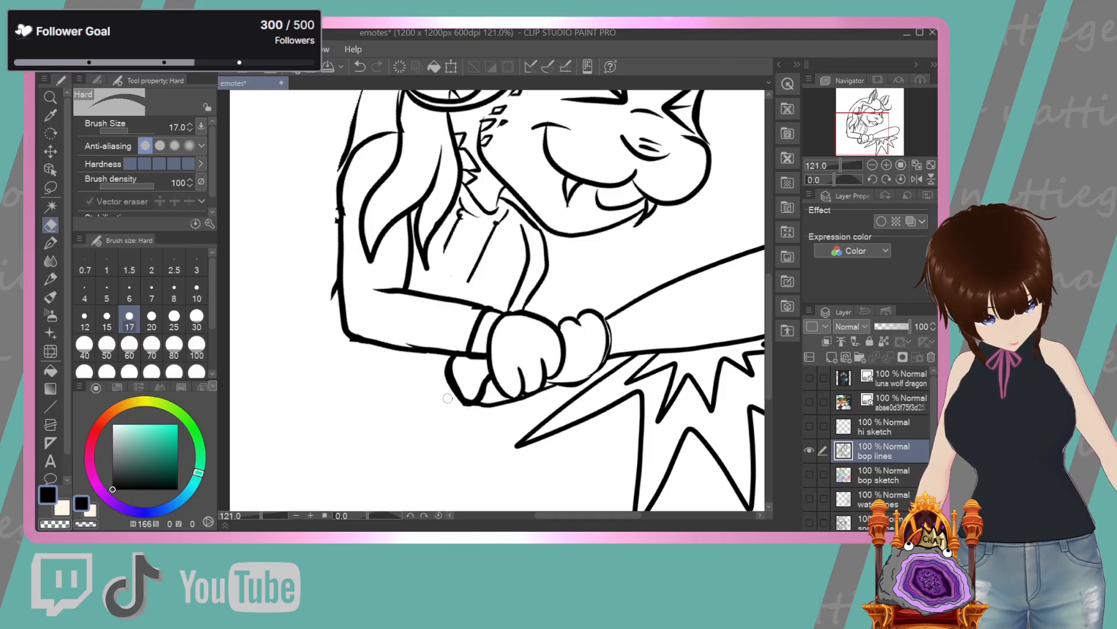
pyautogui.moveTo(553, 512); pyautogui.dragTo(538, 514)
pyautogui.moveTo(768, 390); pyautogui.dragTo(761, 347)
pyautogui.moveTo(405, 277); pyautogui.dragTo(418, 427)
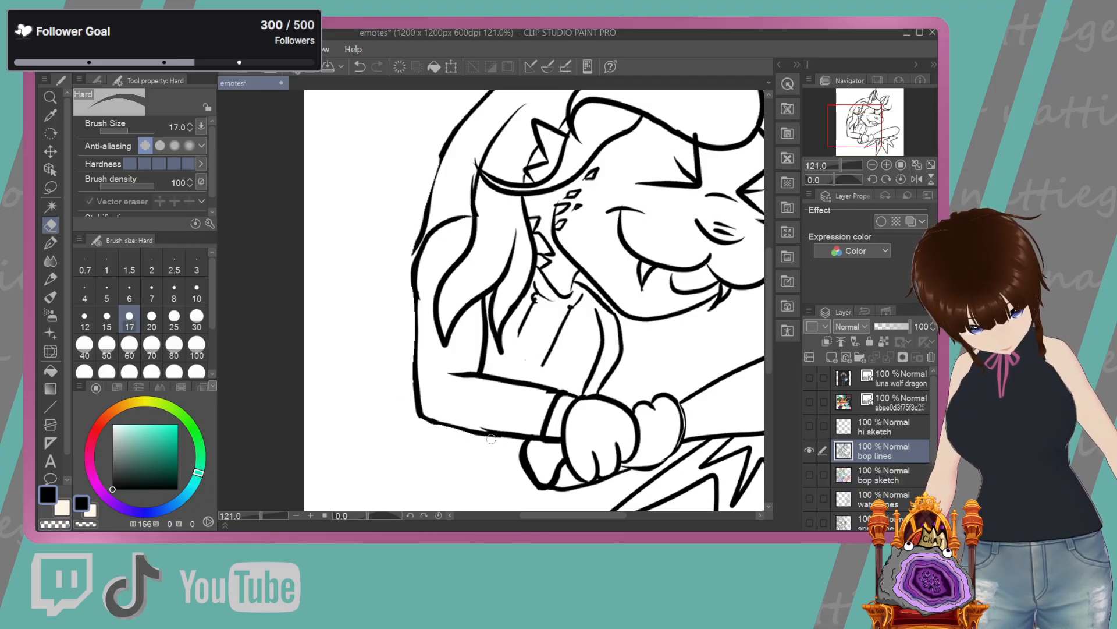
pyautogui.moveTo(554, 515); pyautogui.dragTo(585, 517)
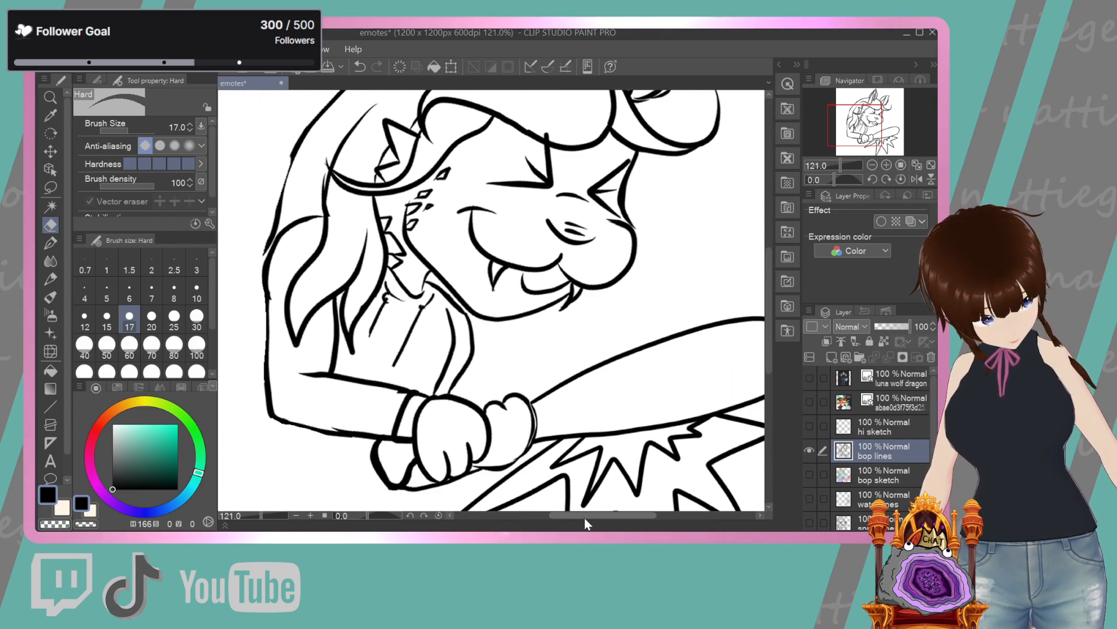
# Redraw and thicken the outlines of the hand on the bat and the bent arm with the G-pen at size 12
pyautogui.click(51, 244)
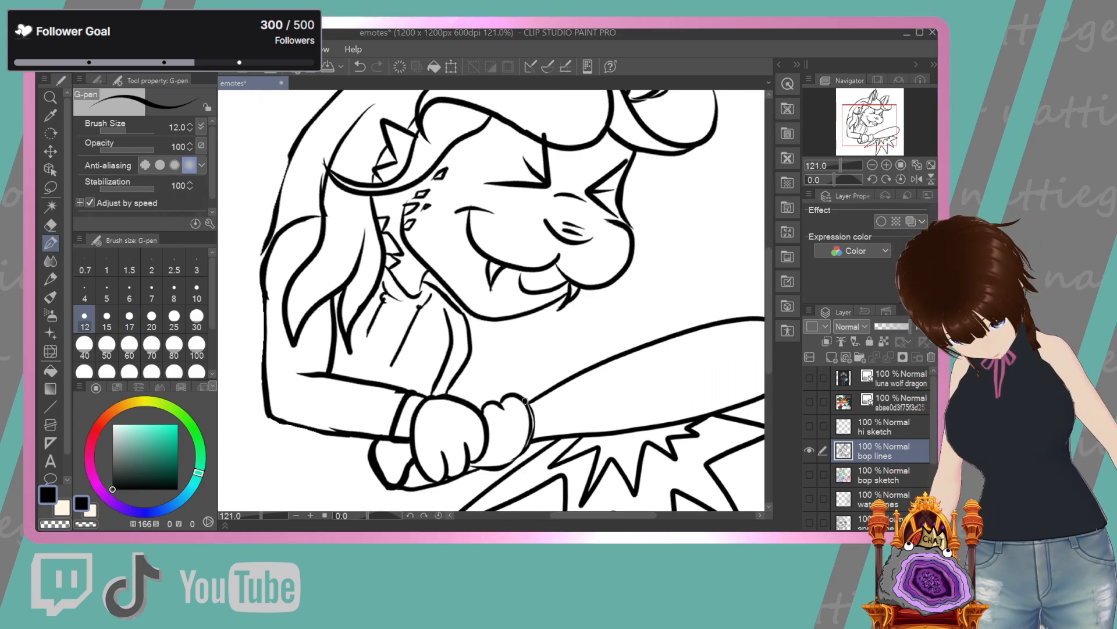
pyautogui.moveTo(530, 431); pyautogui.dragTo(463, 456)
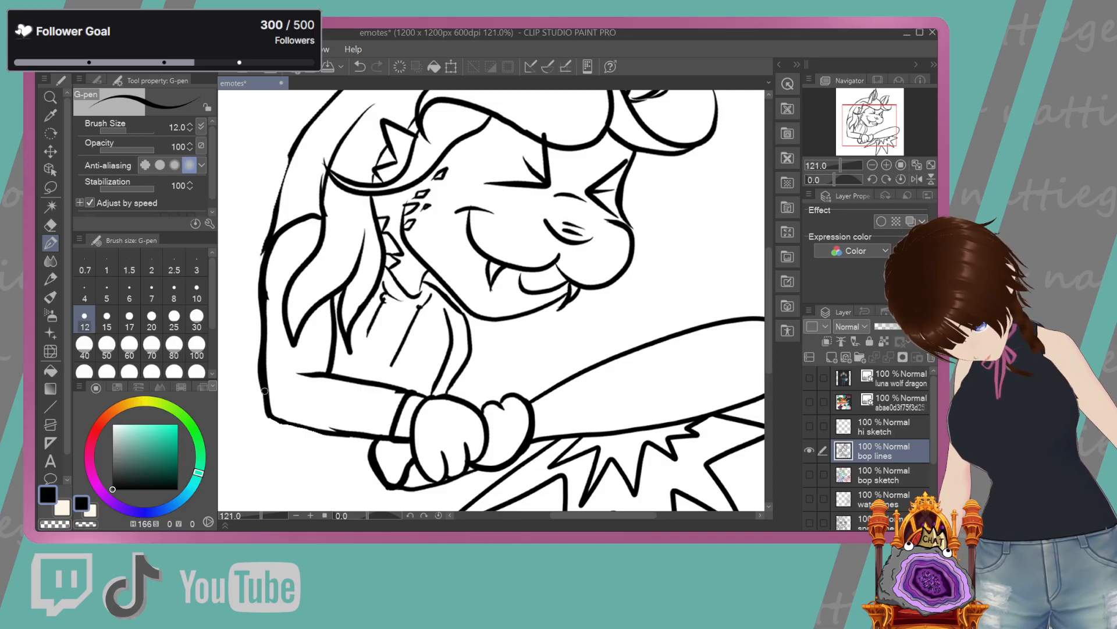
pyautogui.moveTo(277, 425)
pyautogui.mouseDown()
pyautogui.moveTo(366, 433)
pyautogui.moveTo(335, 434)
pyautogui.mouseUp()
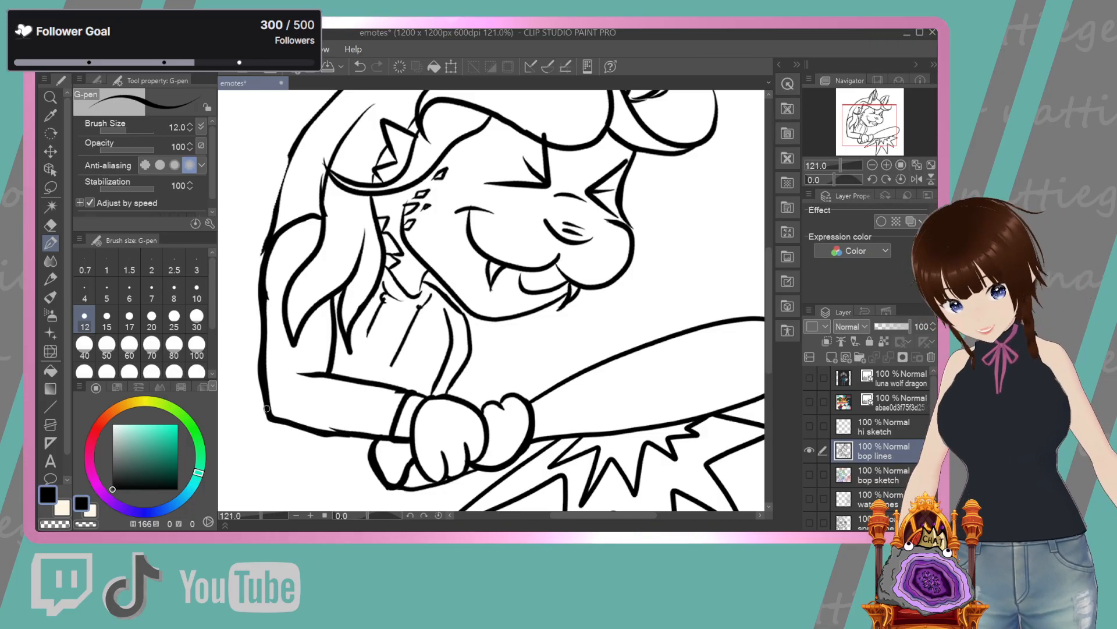
# Thicken the outer contour of the hair behind the head and undo the stray diagonal stroke beside the character
pyautogui.scroll(5, 768, 343)
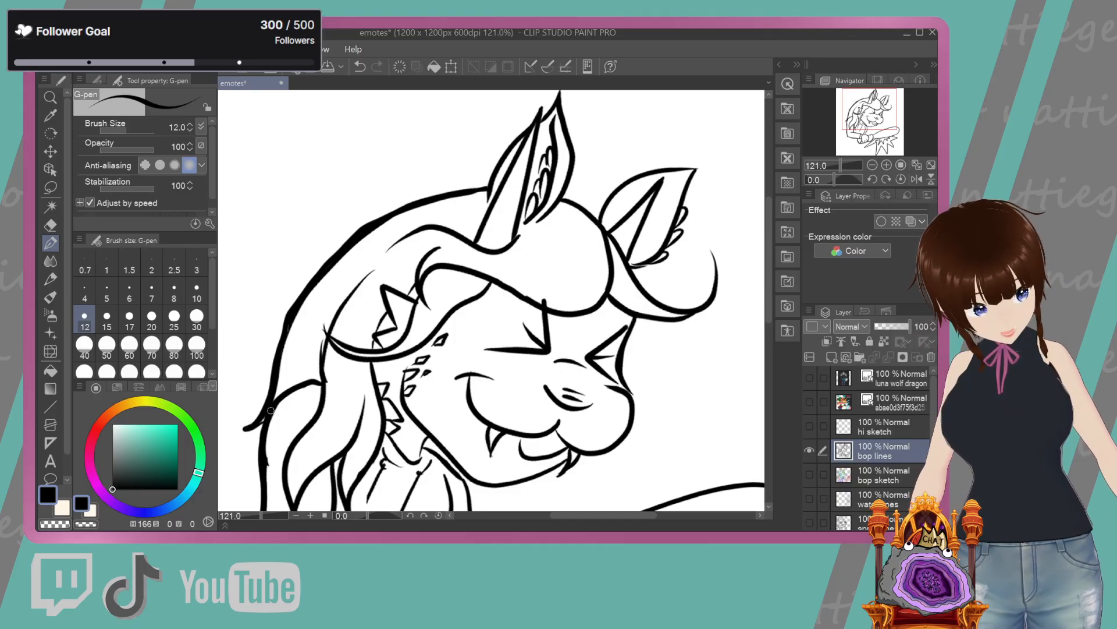
pyautogui.click(296, 515)
pyautogui.click(297, 516)
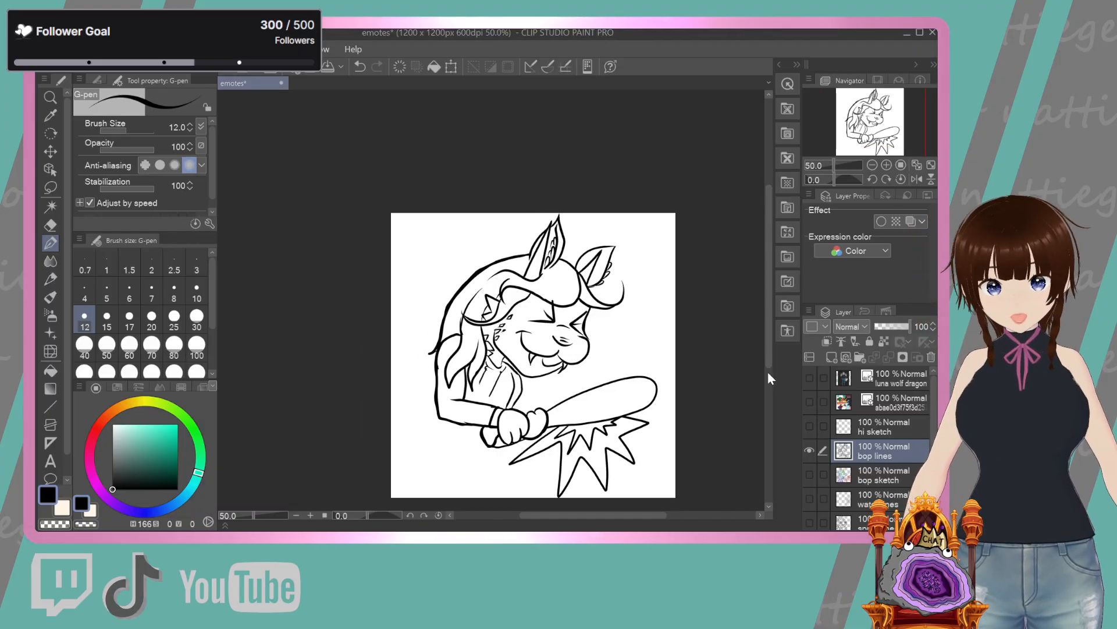
pyautogui.scroll(-2, 770, 381)
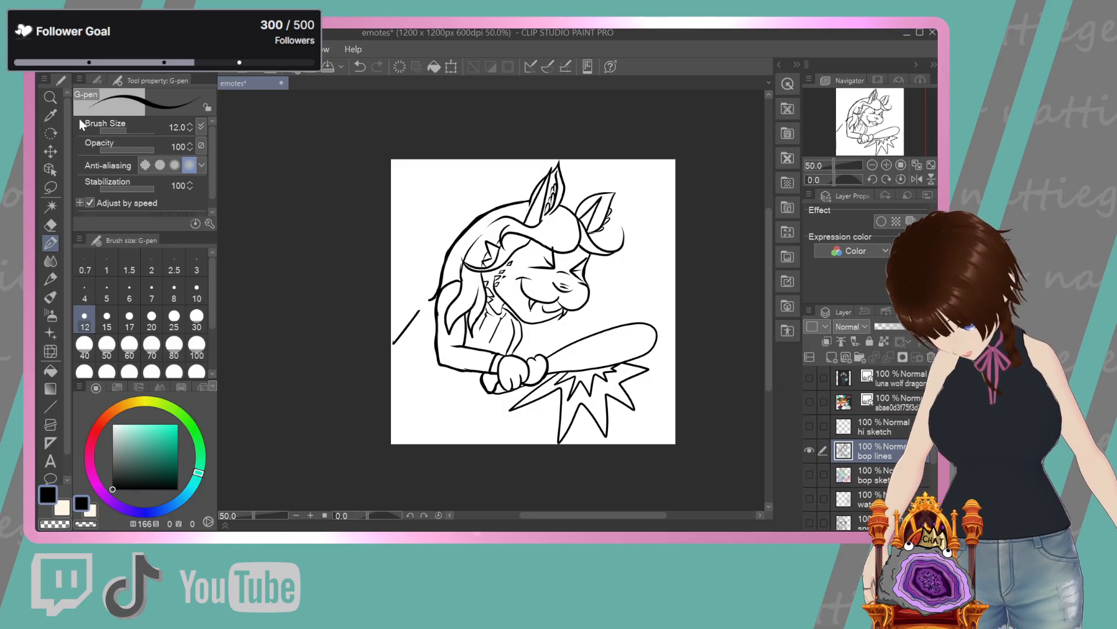
pyautogui.click(359, 67)
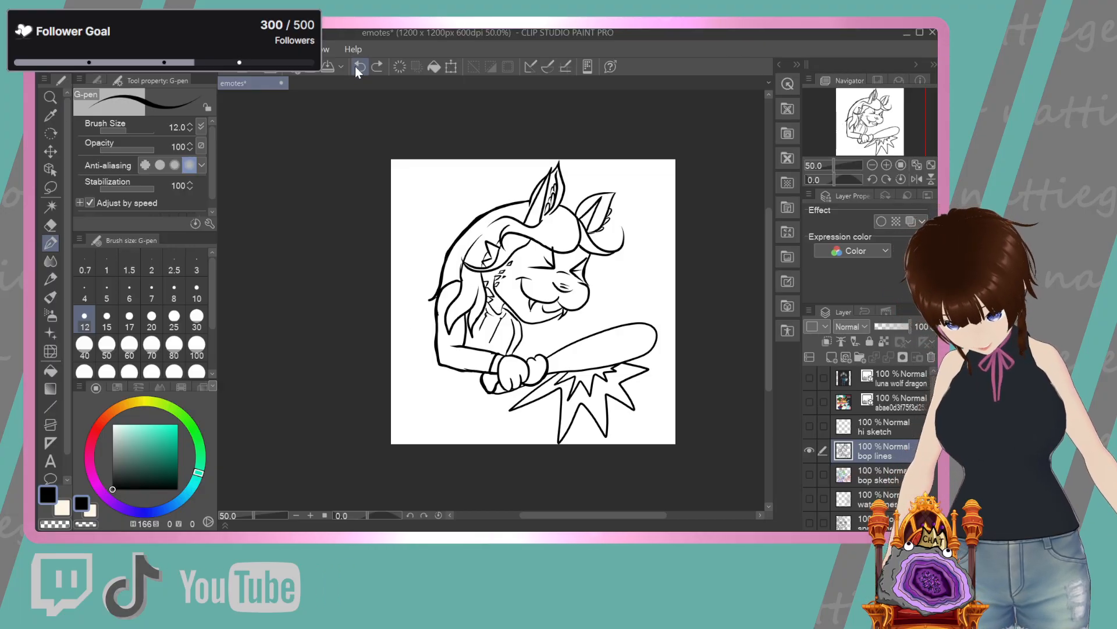
# Add a colour raster layer named bop above the bop lines layer, and set the G-pen to bright turquoise at size 17
pyautogui.click(810, 310)
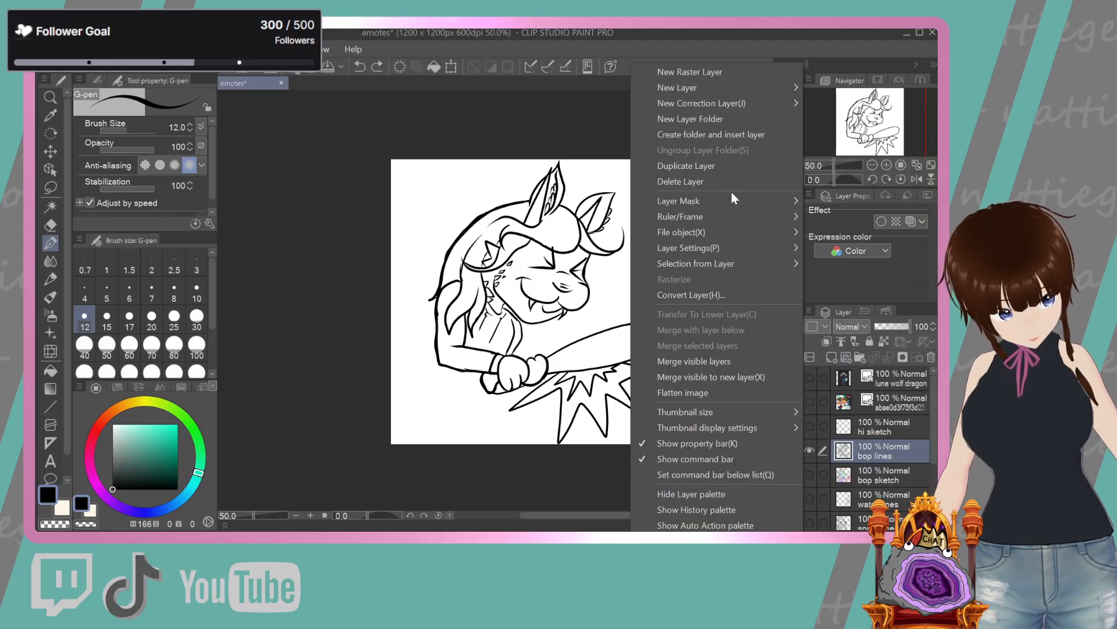
pyautogui.moveTo(768, 87)
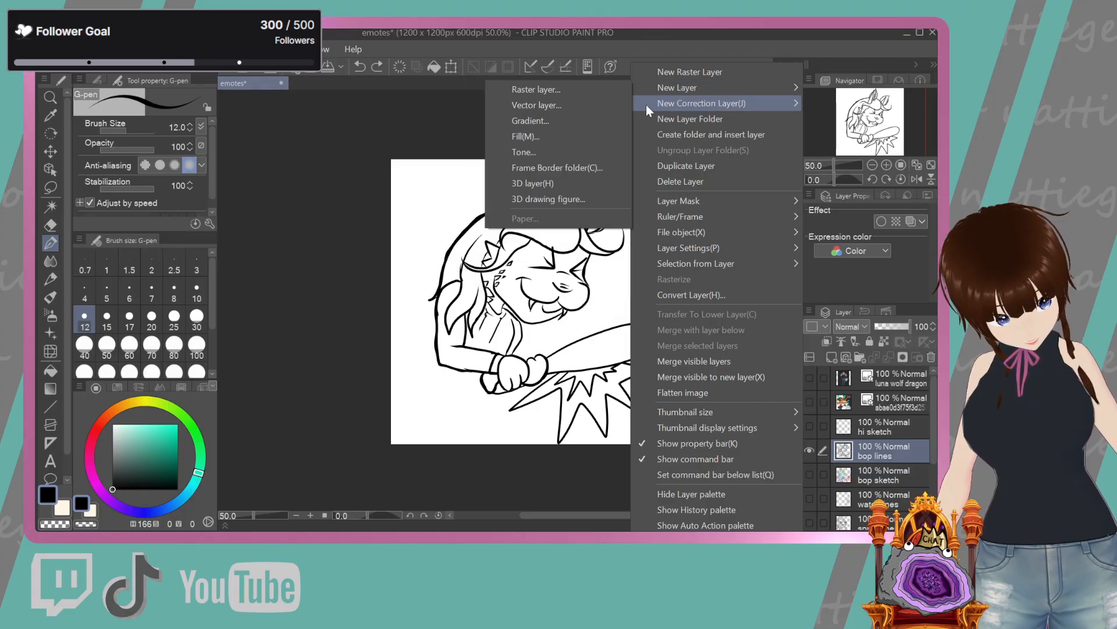
pyautogui.click(605, 88)
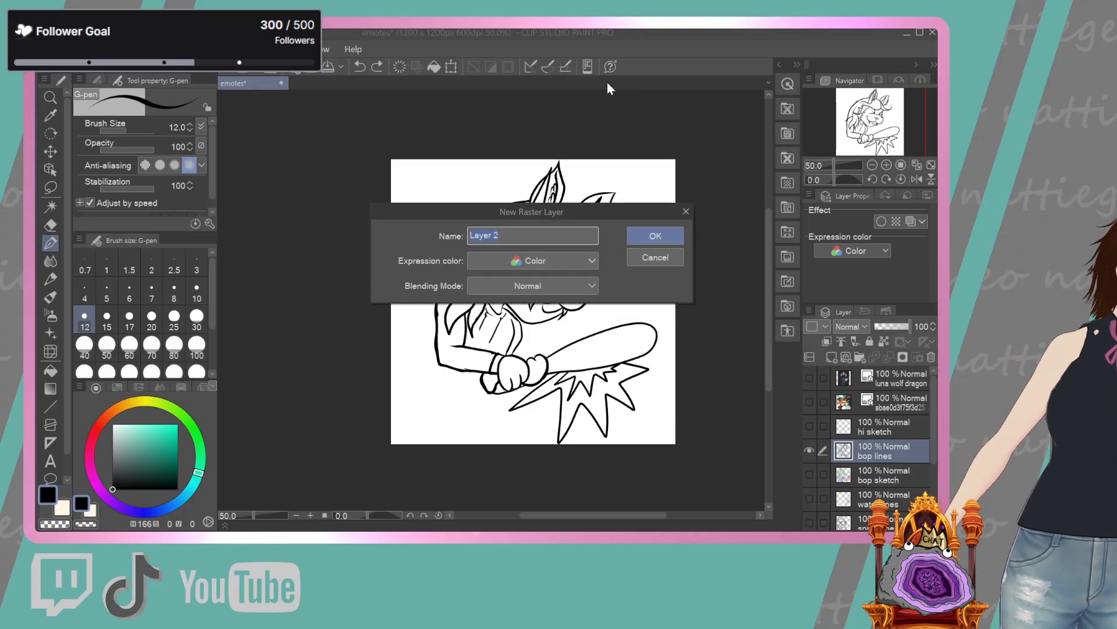
pyautogui.write('n')
pyautogui.press('BackSpace')
pyautogui.write('bo')
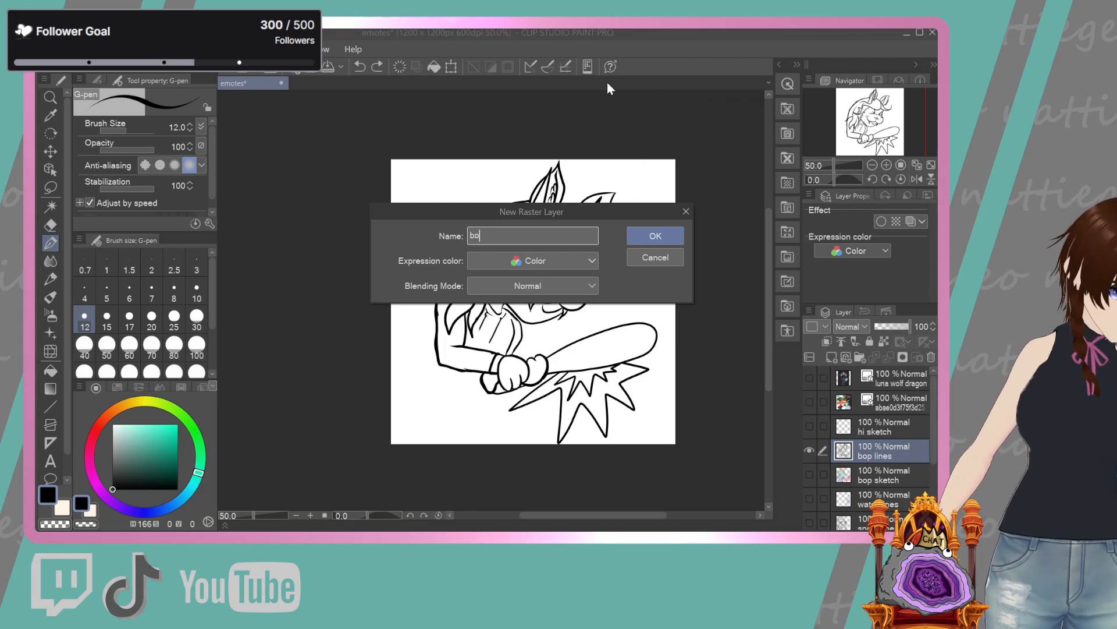
pyautogui.write('p')
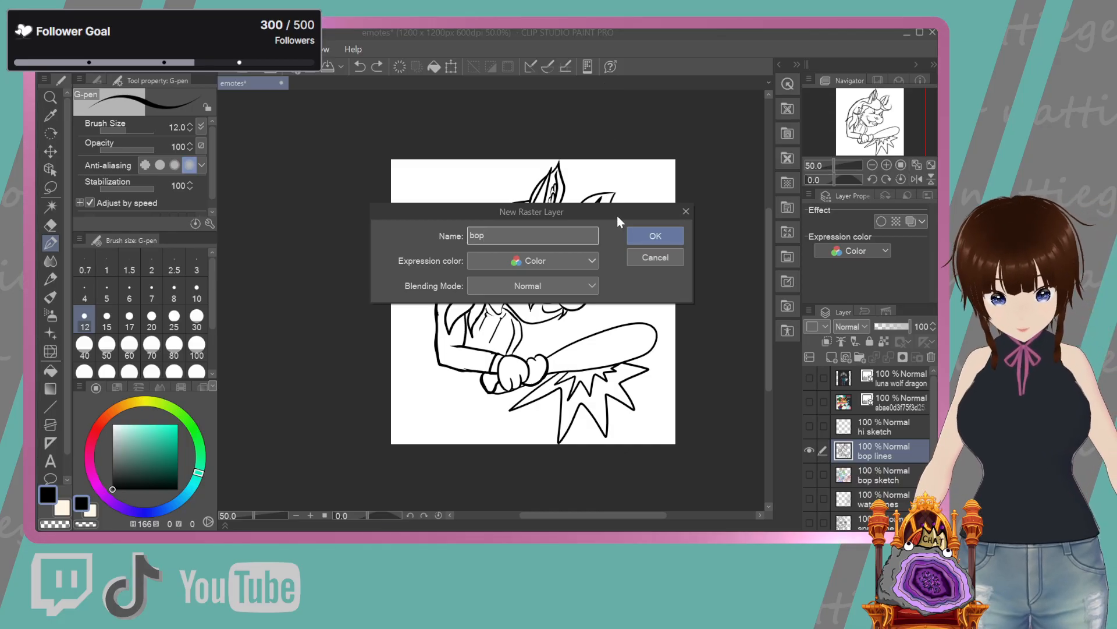
pyautogui.click(667, 234)
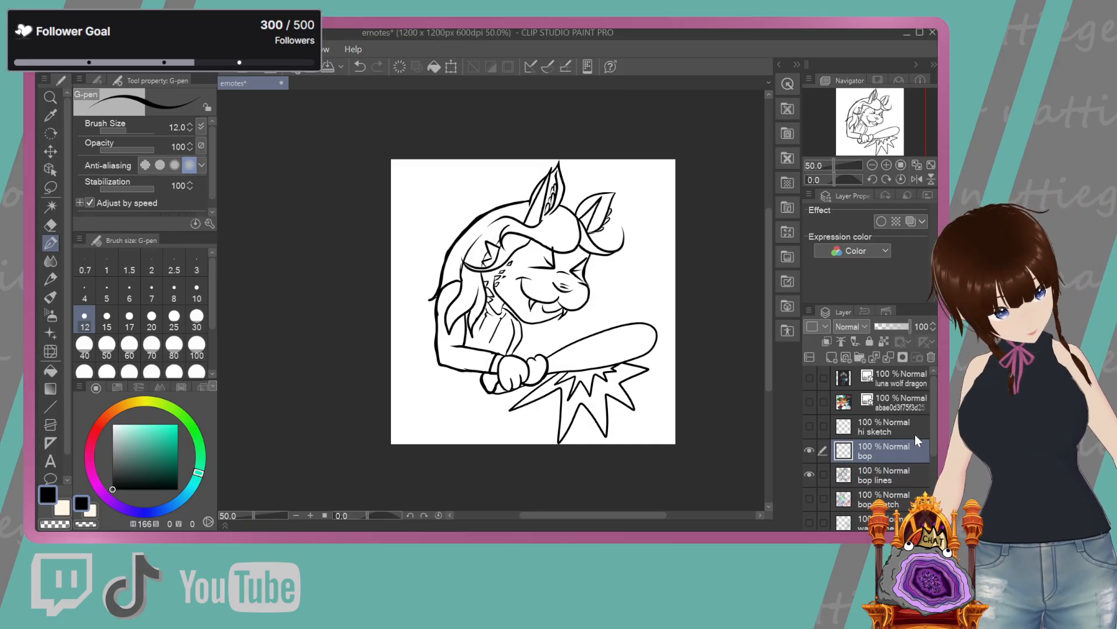
pyautogui.moveTo(175, 428); pyautogui.dragTo(188, 391)
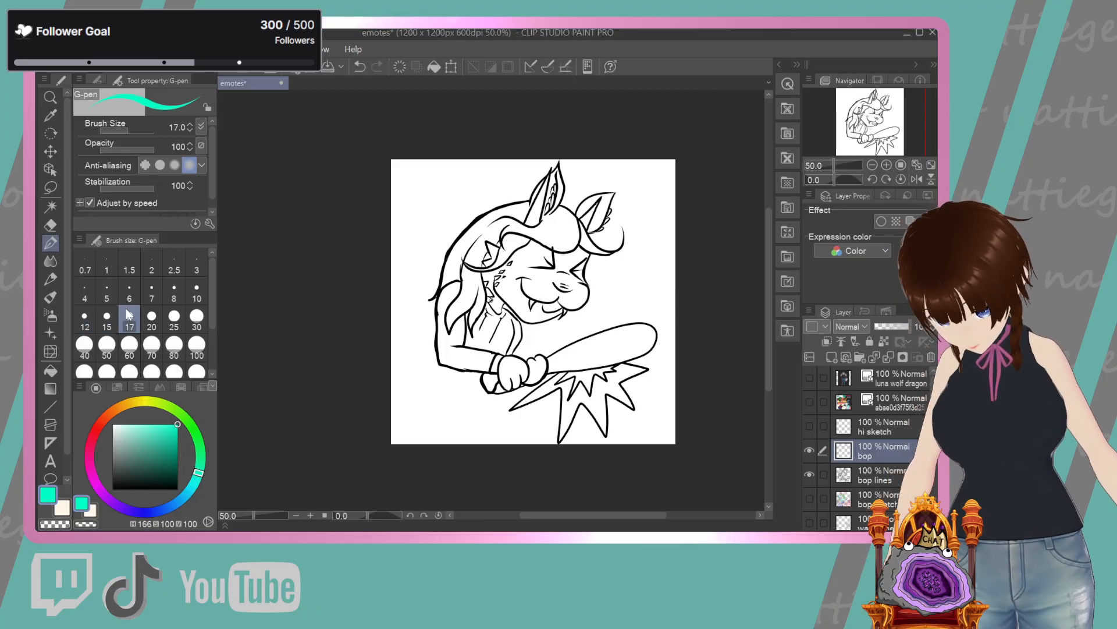
# Try diagonal turquoise strokes behind the character's back for the lettering and undo them
pyautogui.moveTo(436, 283); pyautogui.dragTo(393, 344)
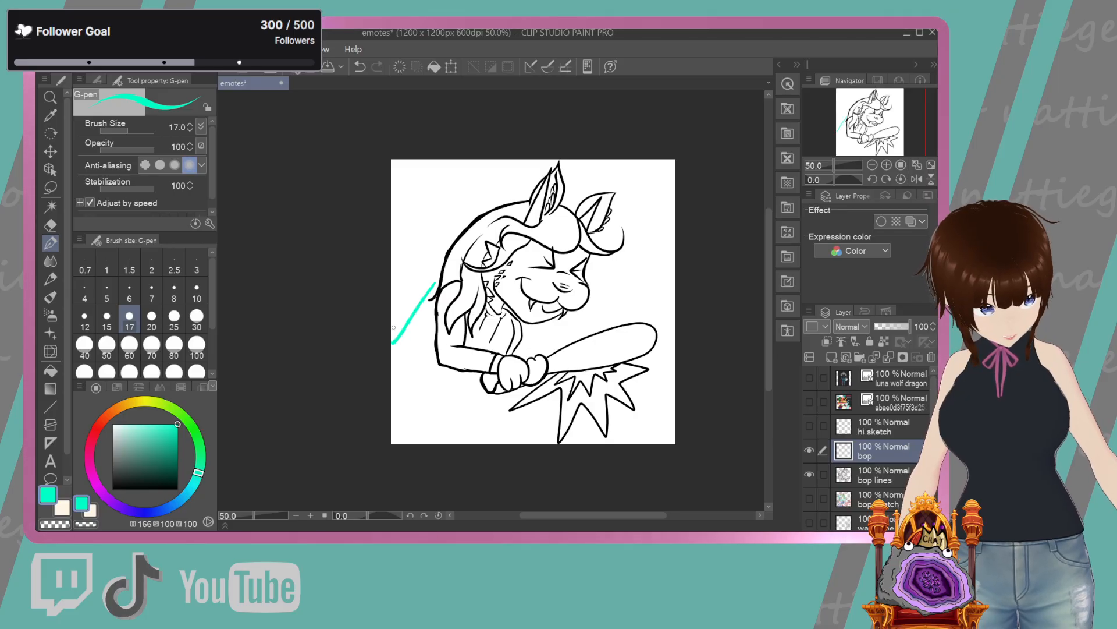
pyautogui.moveTo(435, 284)
pyautogui.mouseDown()
pyautogui.moveTo(455, 302)
pyautogui.moveTo(432, 325)
pyautogui.moveTo(448, 342)
pyautogui.moveTo(446, 372)
pyautogui.moveTo(417, 373)
pyautogui.moveTo(397, 355)
pyautogui.mouseUp()
pyautogui.click(360, 66)
pyautogui.click(360, 67)
pyautogui.click(360, 66)
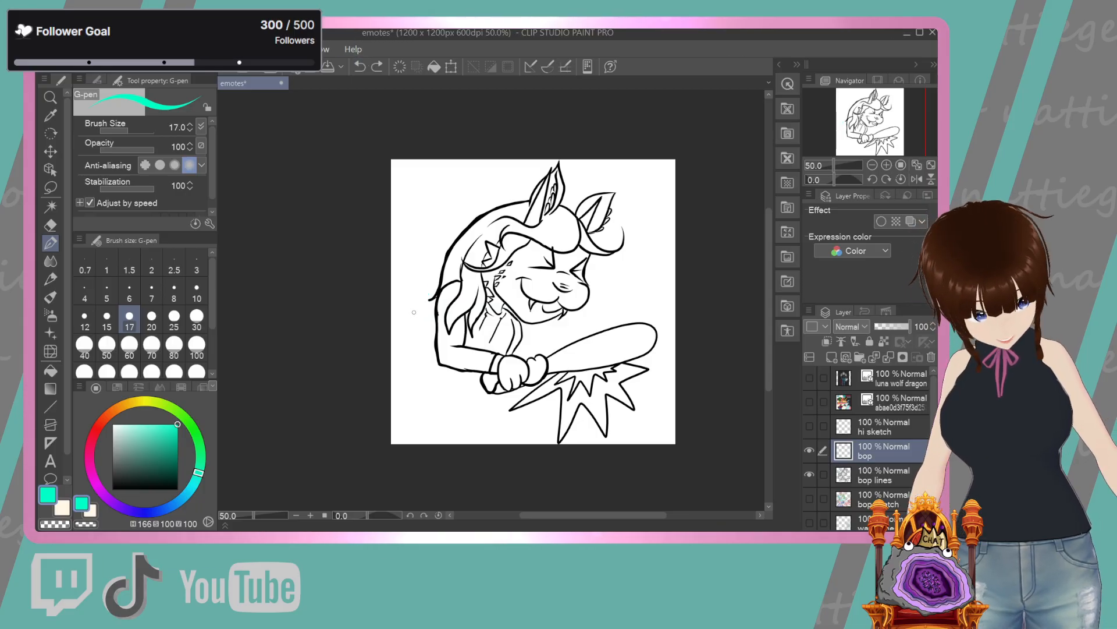
# Try hand-lettering a small turquoise BOP around the character's bent elbow and undo all of its strokes
pyautogui.moveTo(388, 319)
pyautogui.mouseDown()
pyautogui.moveTo(420, 312)
pyautogui.moveTo(426, 328)
pyautogui.moveTo(411, 346)
pyautogui.moveTo(373, 342)
pyautogui.moveTo(418, 358)
pyautogui.moveTo(398, 383)
pyautogui.moveTo(423, 395)
pyautogui.moveTo(429, 370)
pyautogui.moveTo(418, 360)
pyautogui.moveTo(442, 422)
pyautogui.mouseUp()
pyautogui.moveTo(442, 378)
pyautogui.mouseDown()
pyautogui.moveTo(469, 379)
pyautogui.moveTo(444, 397)
pyautogui.mouseUp()
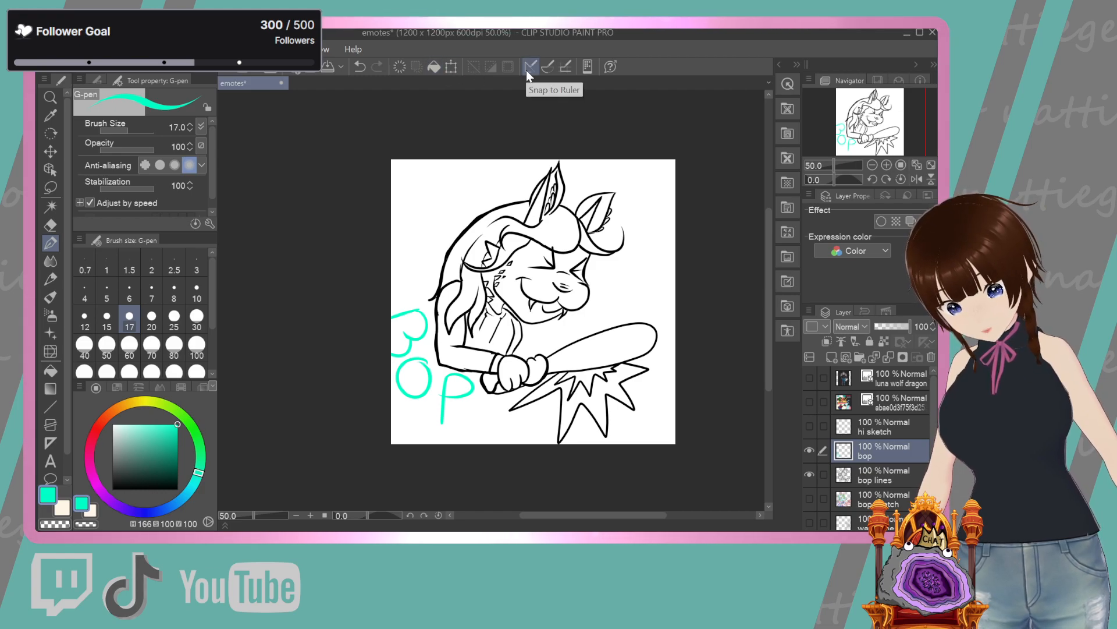
pyautogui.click(359, 66)
pyautogui.click(360, 66)
pyautogui.click(360, 66)
pyautogui.click(359, 67)
pyautogui.click(359, 67)
pyautogui.click(359, 67)
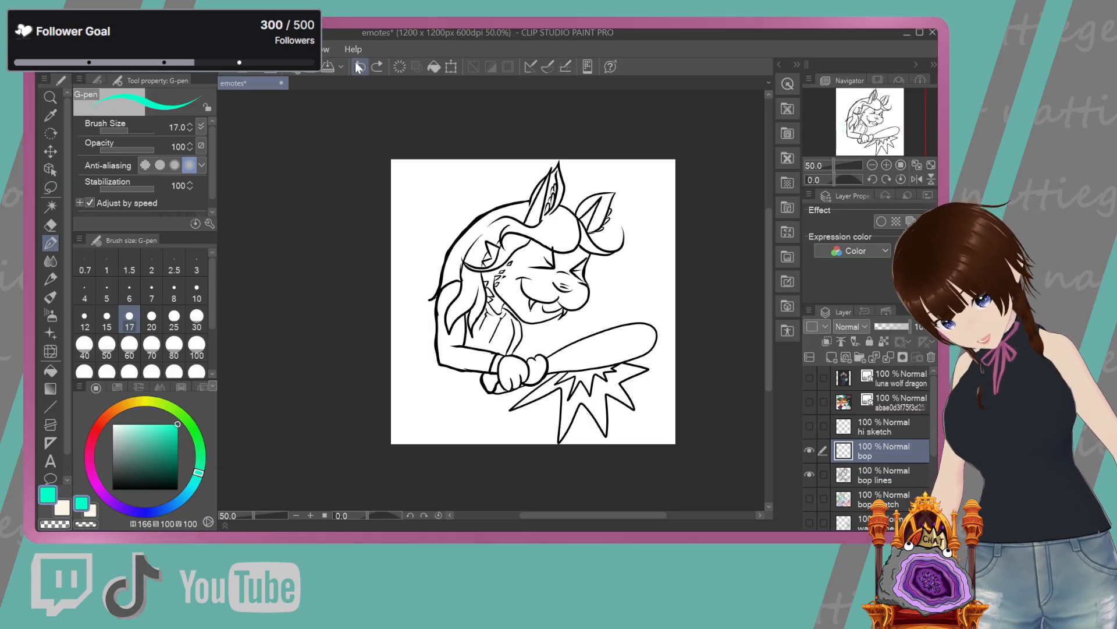
# Try lettering a much larger BOP along the canvas's lower edge, overlapping the arm and burst, and undo its letters
pyautogui.moveTo(394, 301)
pyautogui.mouseDown()
pyautogui.moveTo(391, 393)
pyautogui.moveTo(390, 306)
pyautogui.moveTo(406, 344)
pyautogui.moveTo(433, 355)
pyautogui.moveTo(369, 411)
pyautogui.mouseUp()
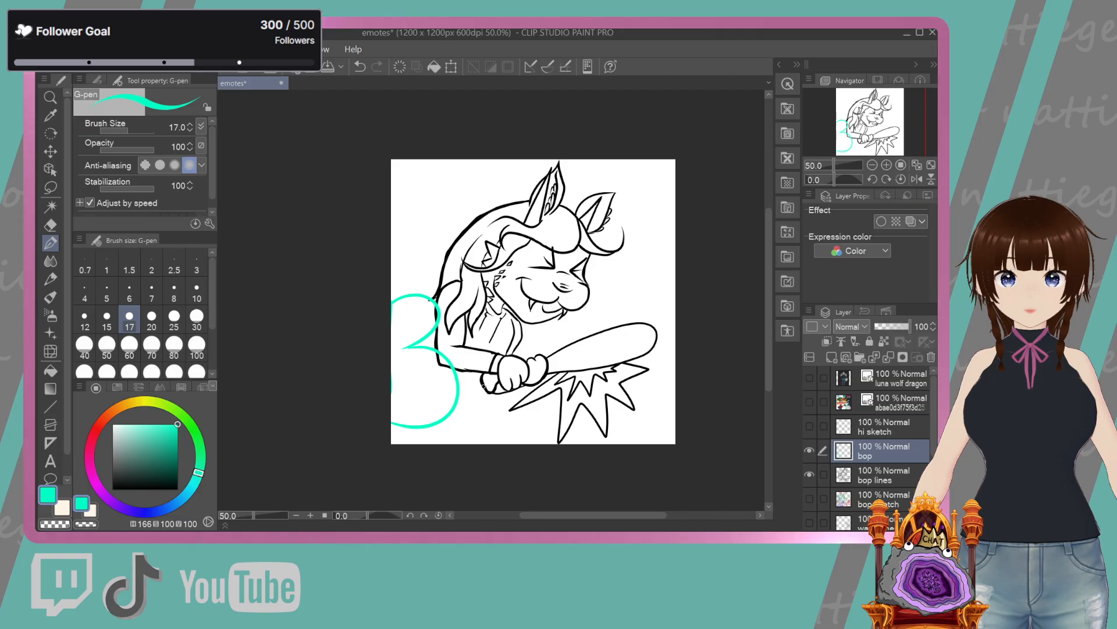
pyautogui.moveTo(497, 431); pyautogui.dragTo(433, 427)
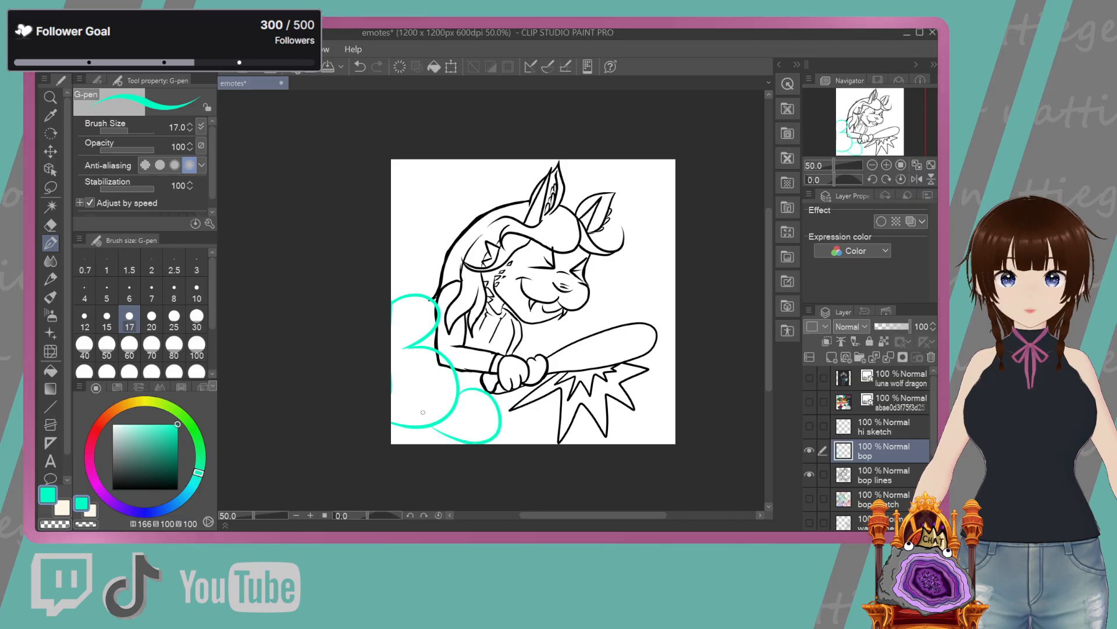
pyautogui.click(362, 65)
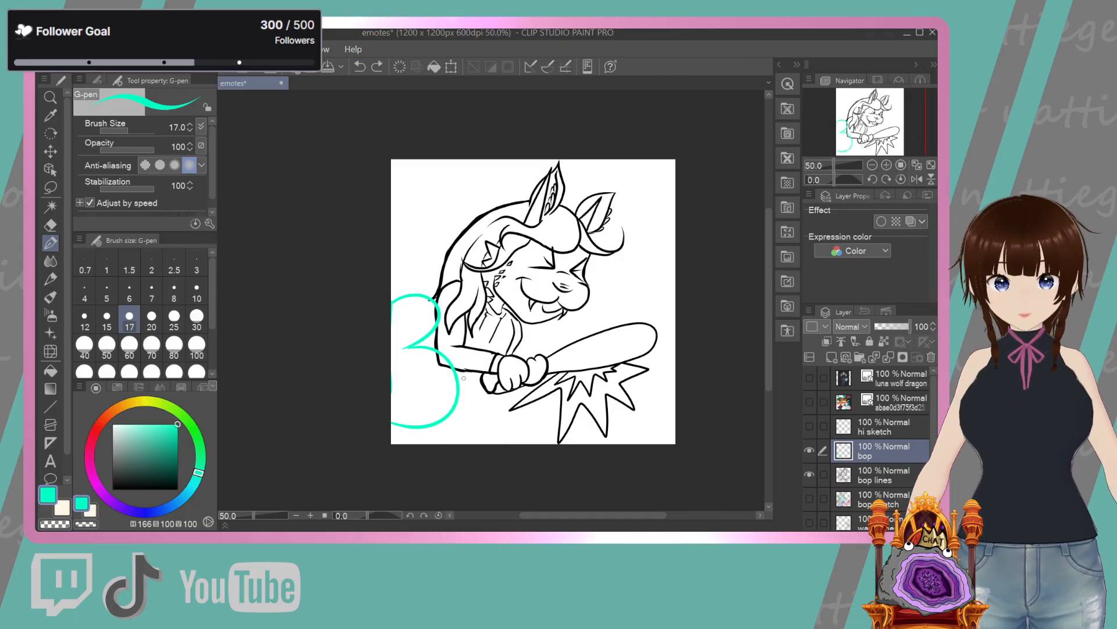
pyautogui.moveTo(458, 373)
pyautogui.mouseDown()
pyautogui.moveTo(494, 374)
pyautogui.moveTo(505, 399)
pyautogui.moveTo(482, 433)
pyautogui.moveTo(454, 433)
pyautogui.mouseUp()
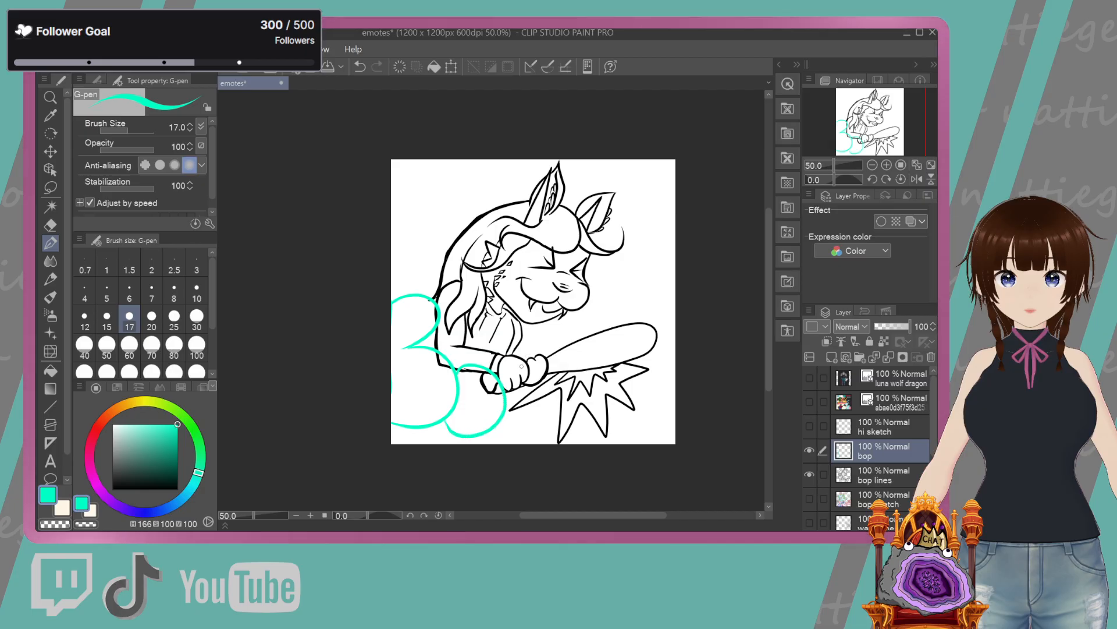
pyautogui.moveTo(512, 399); pyautogui.dragTo(511, 443)
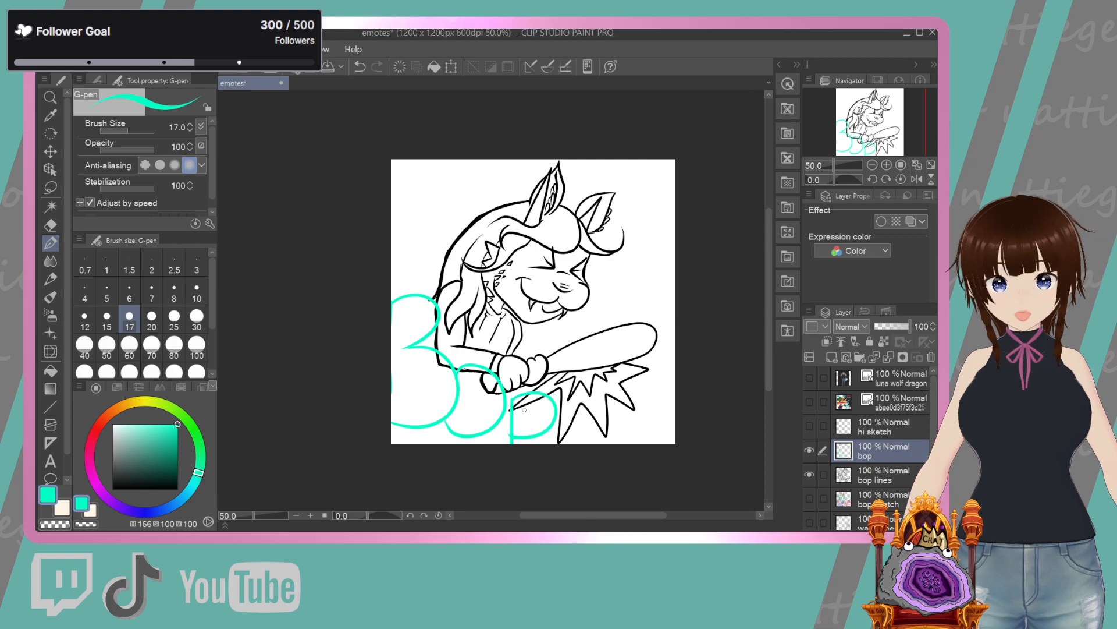
pyautogui.click(357, 65)
pyautogui.click(352, 71)
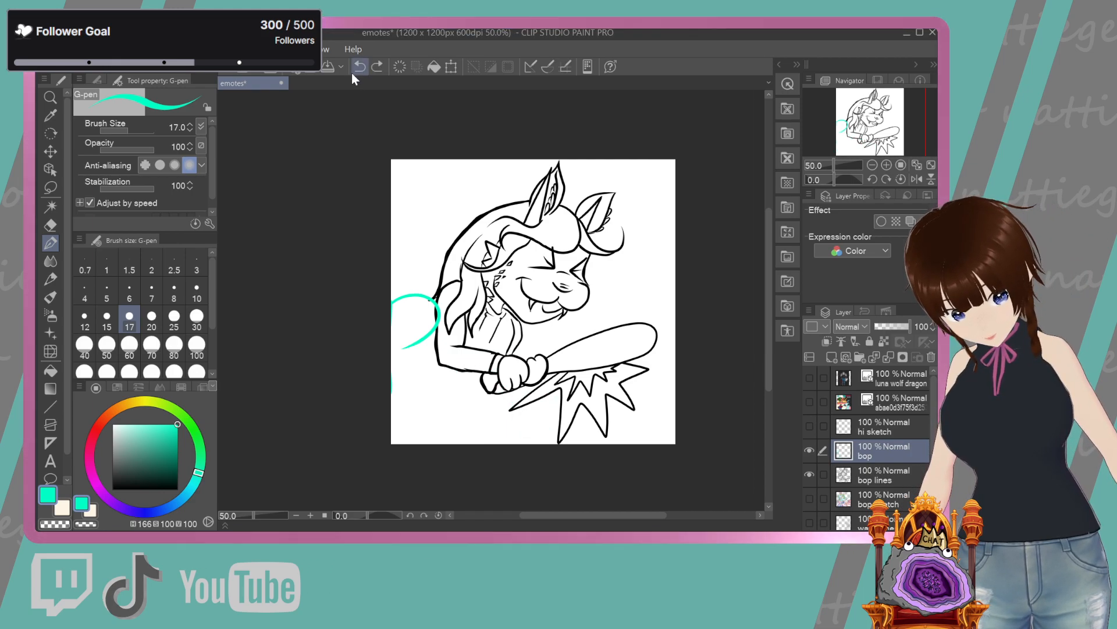
pyautogui.click(356, 65)
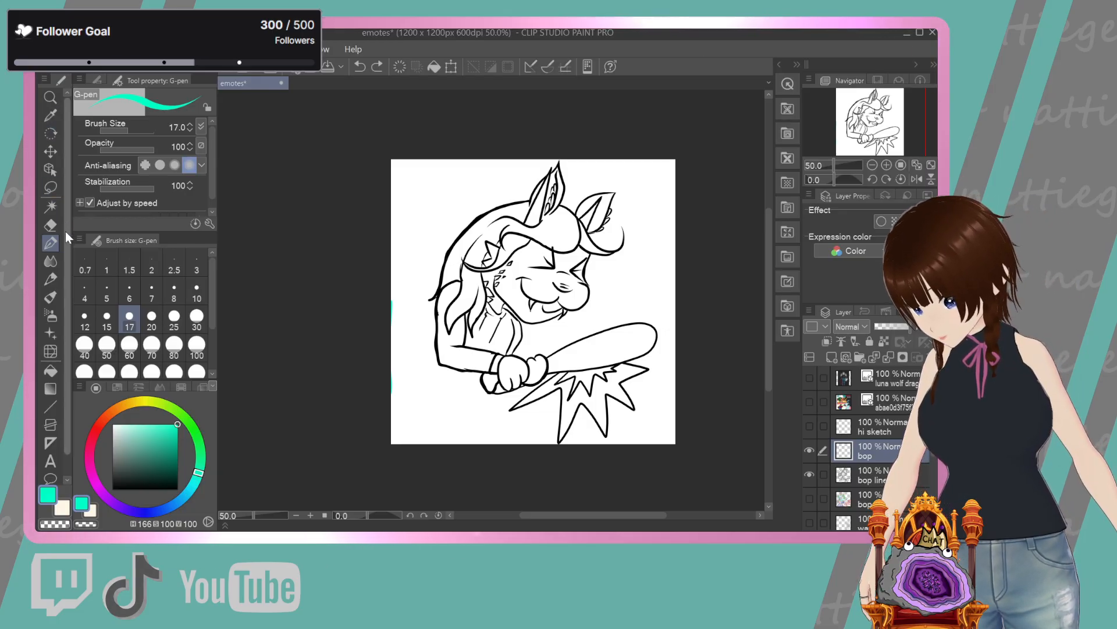
# Scale down the bop lines drawing, shift it away from the lettering side of the canvas, and reactivate the bop layer with bright turquoise
pyautogui.moveTo(173, 421); pyautogui.dragTo(95, 502)
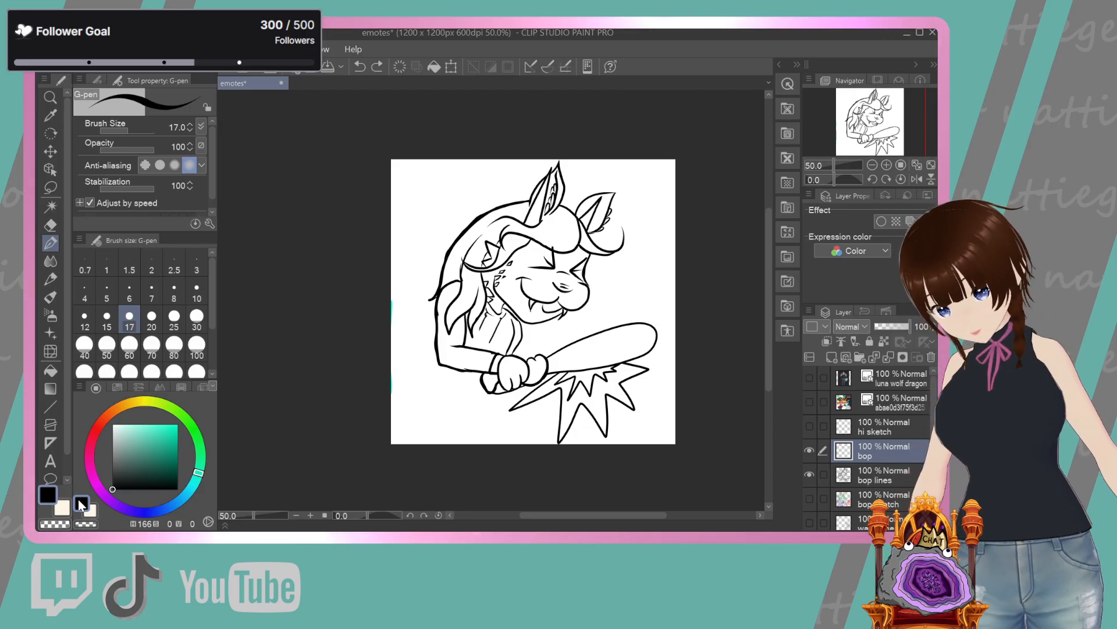
pyautogui.click(894, 476)
pyautogui.click(452, 67)
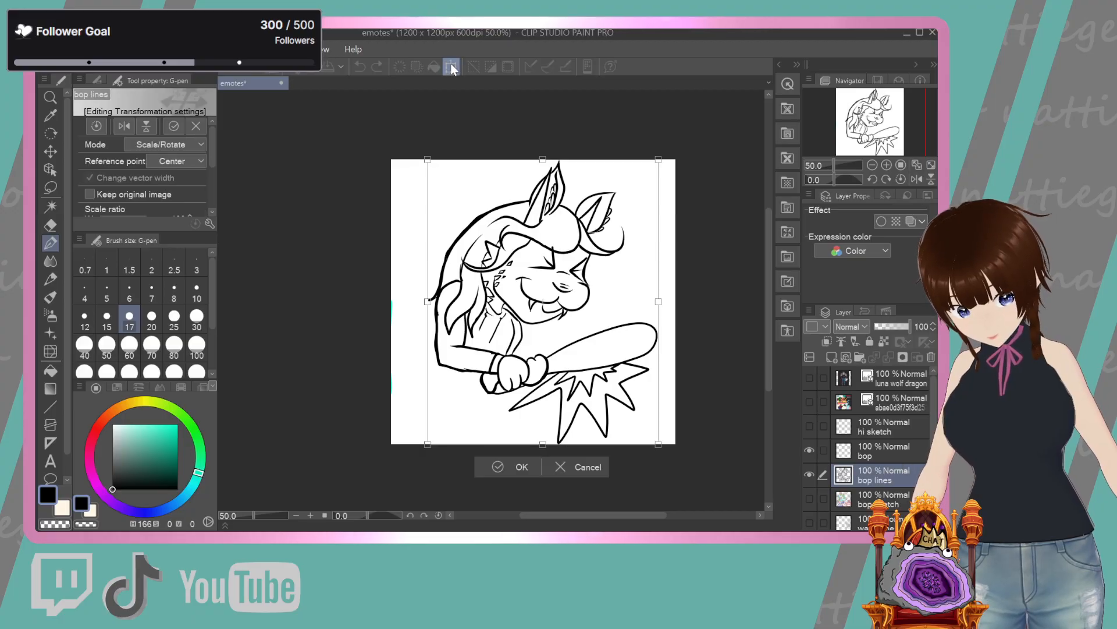
pyautogui.moveTo(665, 431)
pyautogui.mouseDown()
pyautogui.moveTo(641, 417)
pyautogui.moveTo(653, 356)
pyautogui.moveTo(617, 177)
pyautogui.mouseUp()
pyautogui.moveTo(630, 389); pyautogui.dragTo(632, 390)
pyautogui.click(539, 466)
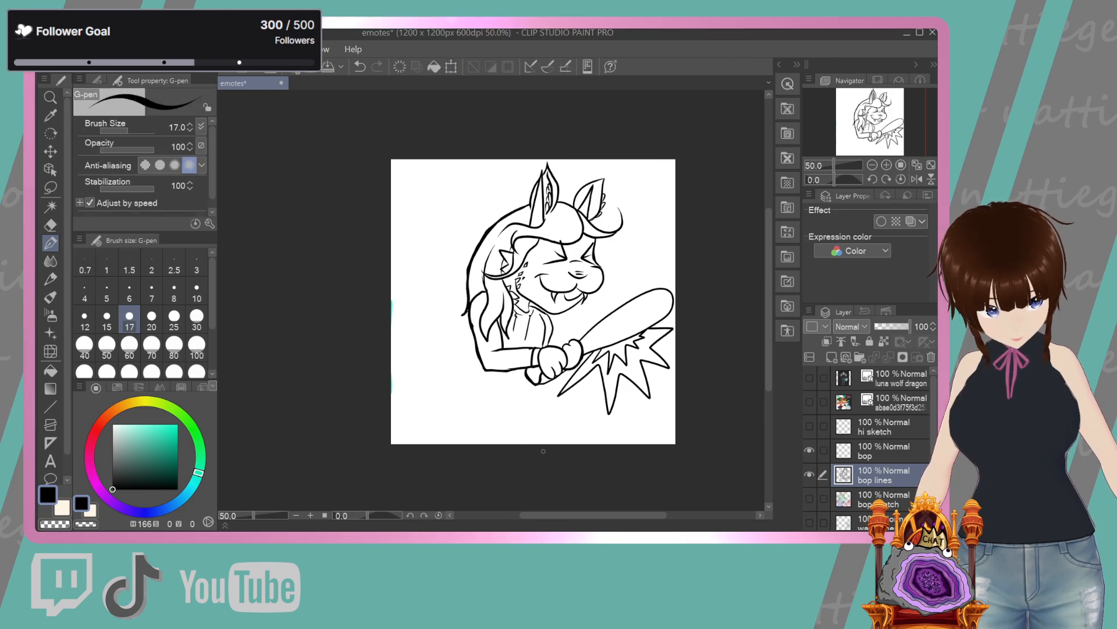
pyautogui.click(879, 451)
pyautogui.click(177, 424)
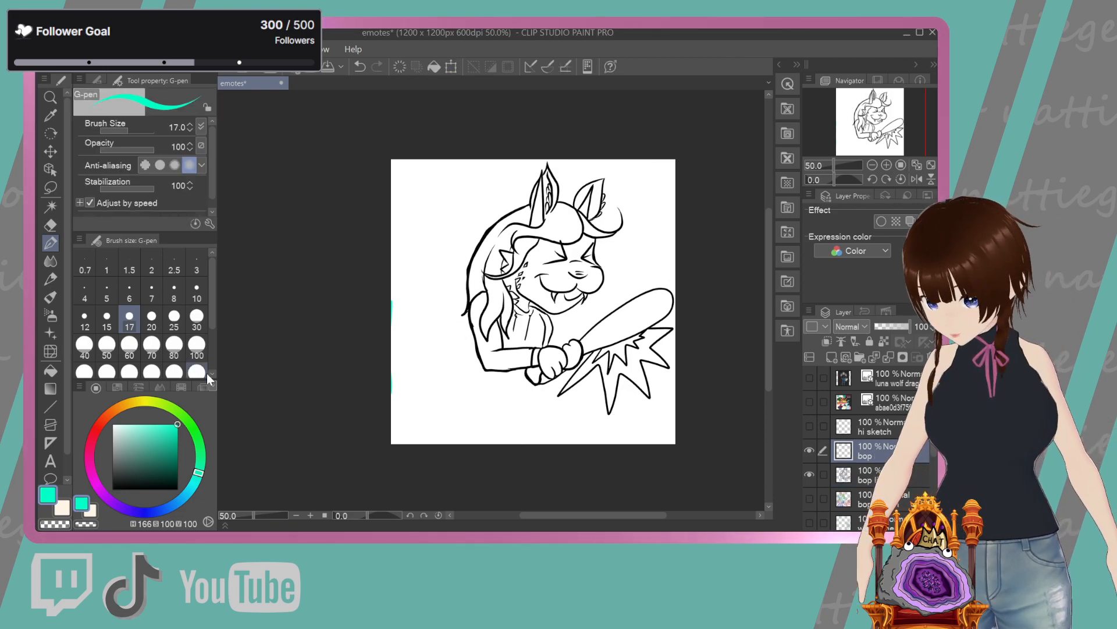
# Try lettering a large BOP beside the shrunken character, undo it, and erase the leftover turquoise marks along the canvas edge
pyautogui.moveTo(413, 273)
pyautogui.mouseDown()
pyautogui.moveTo(439, 293)
pyautogui.moveTo(415, 314)
pyautogui.moveTo(444, 348)
pyautogui.moveTo(407, 381)
pyautogui.mouseUp()
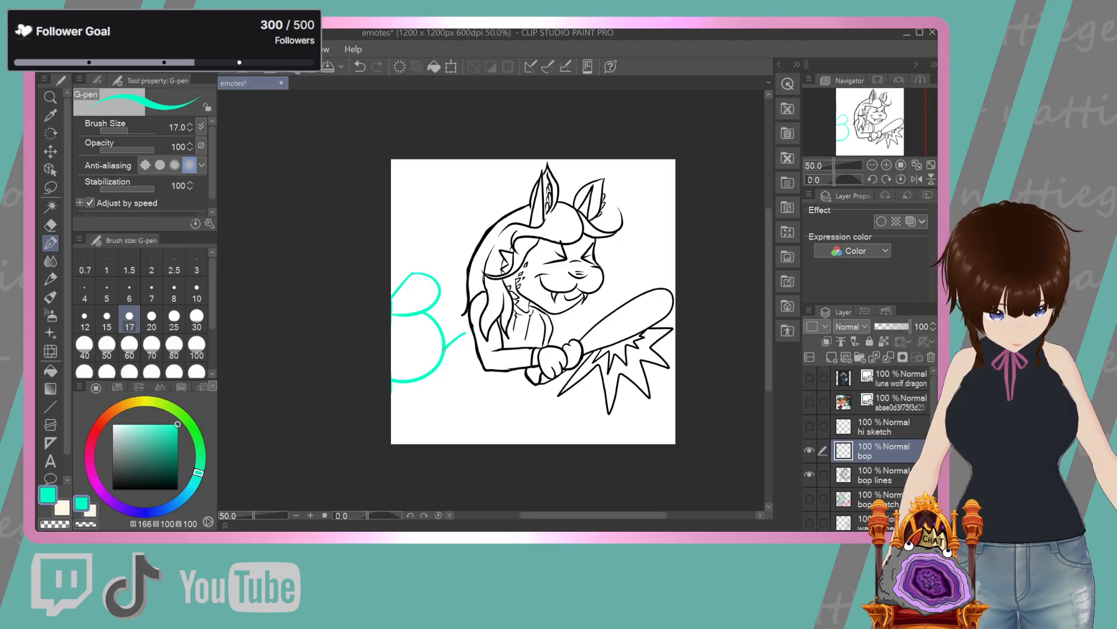
pyautogui.moveTo(506, 428); pyautogui.dragTo(504, 441)
pyautogui.moveTo(514, 365); pyautogui.dragTo(564, 371)
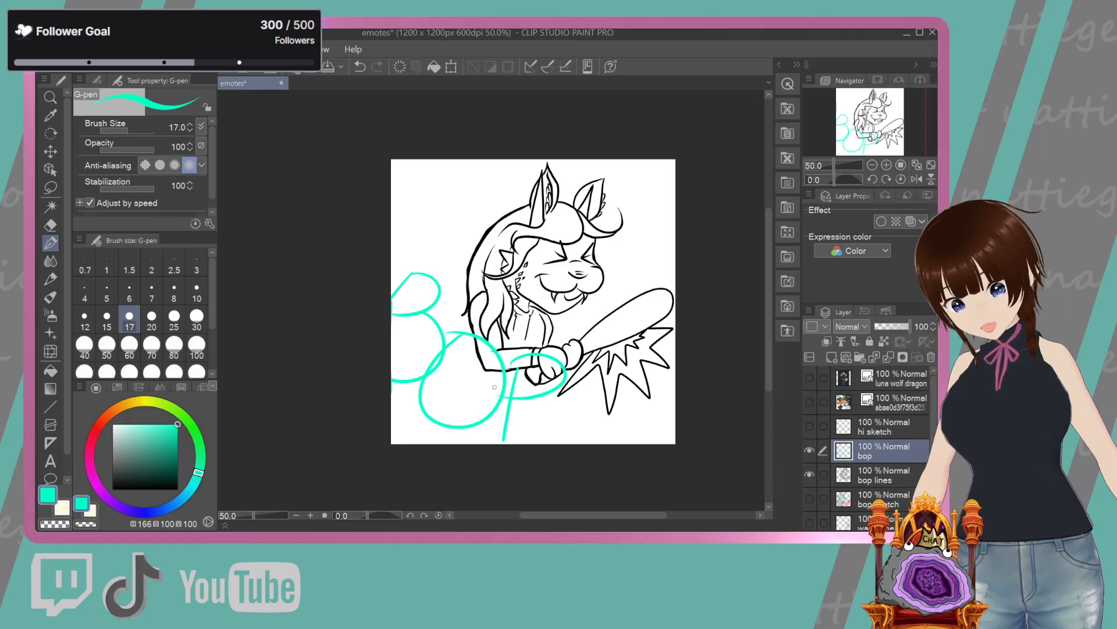
pyautogui.click(358, 66)
pyautogui.click(358, 66)
pyautogui.click(358, 66)
pyautogui.click(358, 66)
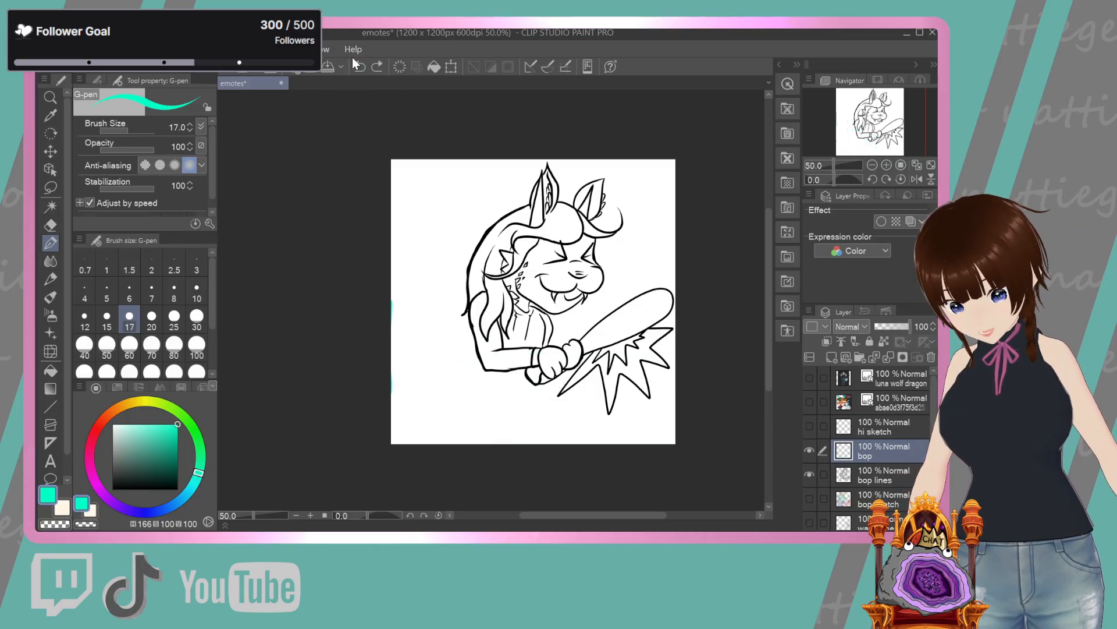
pyautogui.click(52, 222)
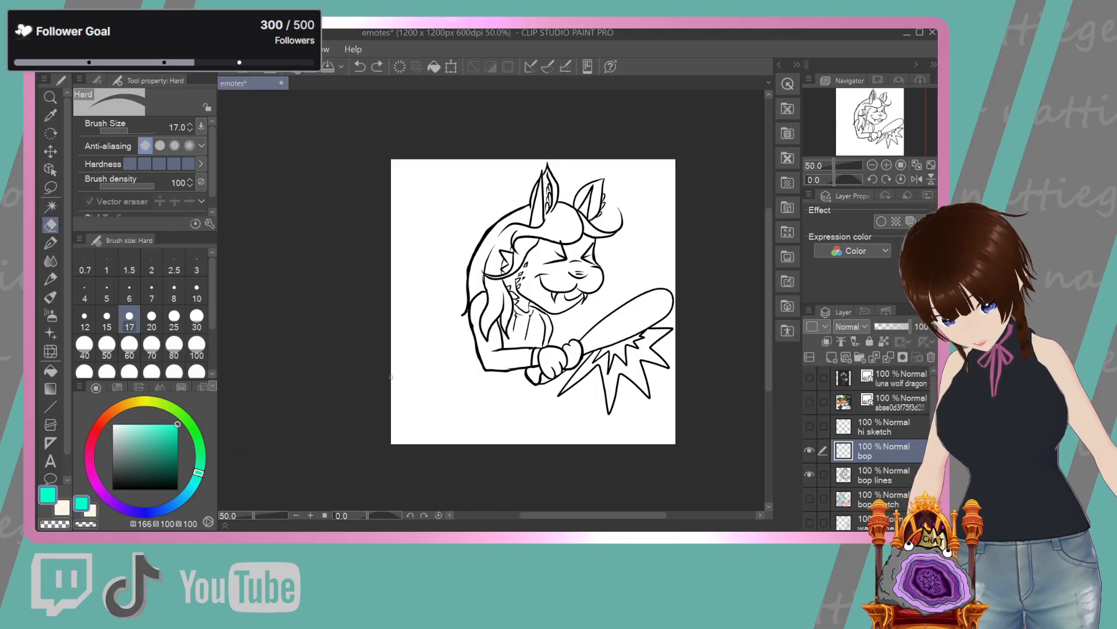
pyautogui.click(51, 240)
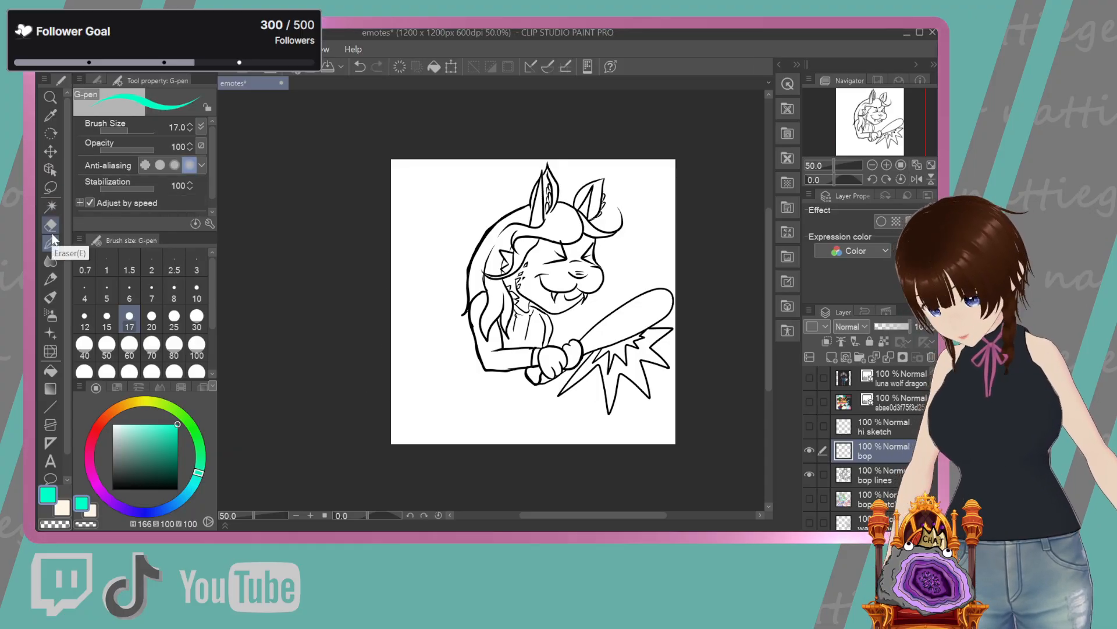
# Hand-letter a large slanted BOP in turquoise, descending from behind the hair to below the hands, redoing the first O
pyautogui.moveTo(390, 294)
pyautogui.mouseDown()
pyautogui.moveTo(431, 251)
pyautogui.moveTo(450, 288)
pyautogui.moveTo(412, 282)
pyautogui.moveTo(448, 323)
pyautogui.moveTo(387, 300)
pyautogui.mouseUp()
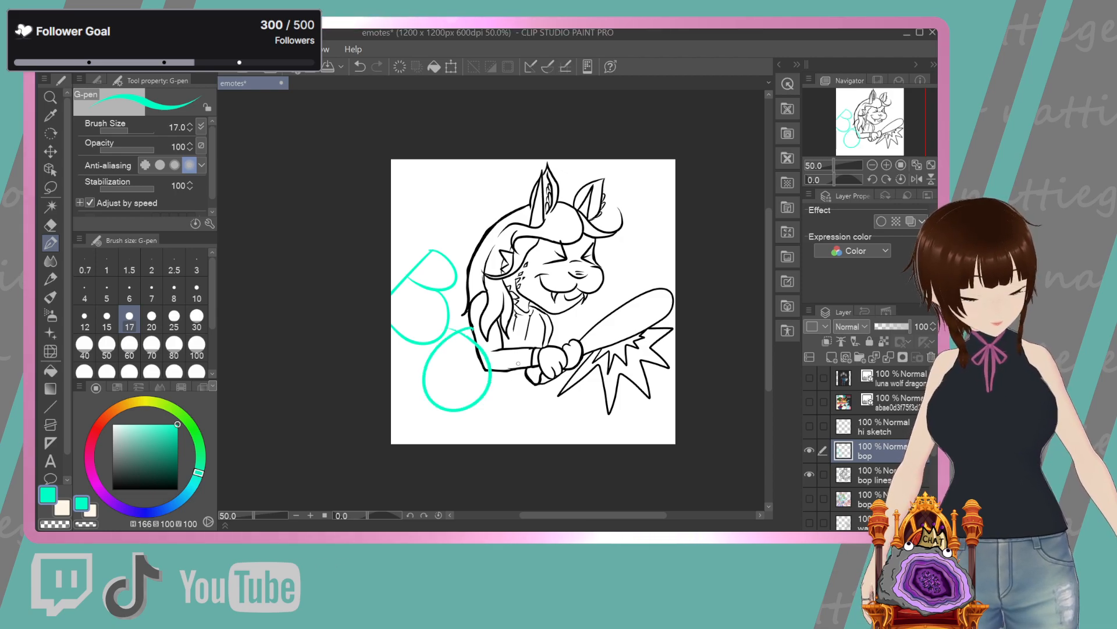
pyautogui.click(359, 66)
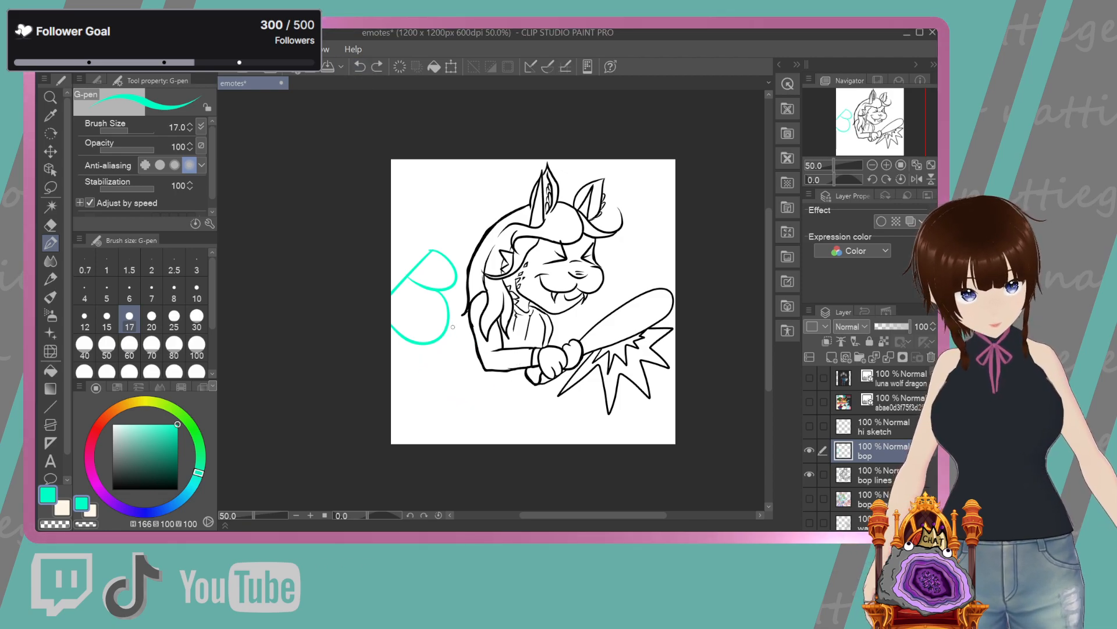
pyautogui.moveTo(451, 322)
pyautogui.mouseDown()
pyautogui.moveTo(474, 325)
pyautogui.moveTo(487, 362)
pyautogui.mouseUp()
pyautogui.moveTo(428, 395)
pyautogui.mouseDown()
pyautogui.moveTo(441, 344)
pyautogui.moveTo(490, 412)
pyautogui.mouseUp()
pyautogui.moveTo(499, 361)
pyautogui.mouseDown()
pyautogui.moveTo(484, 435)
pyautogui.moveTo(494, 407)
pyautogui.mouseUp()
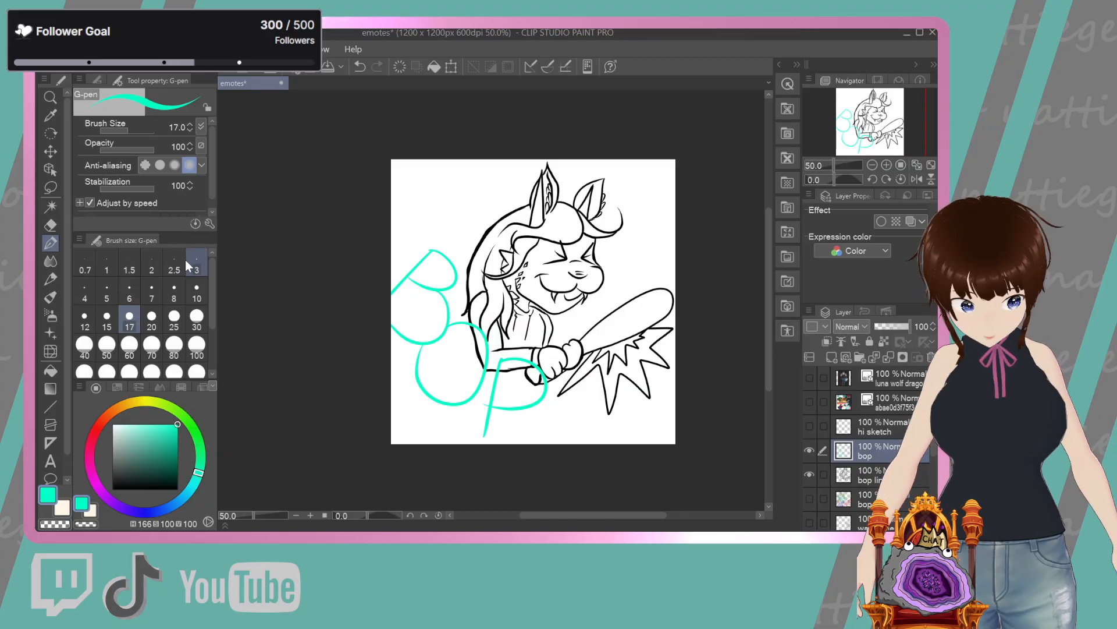
# Set the G-pen to size 30 and thicken the turquoise B and O, redoing the B's first stem stroke
pyautogui.click(152, 348)
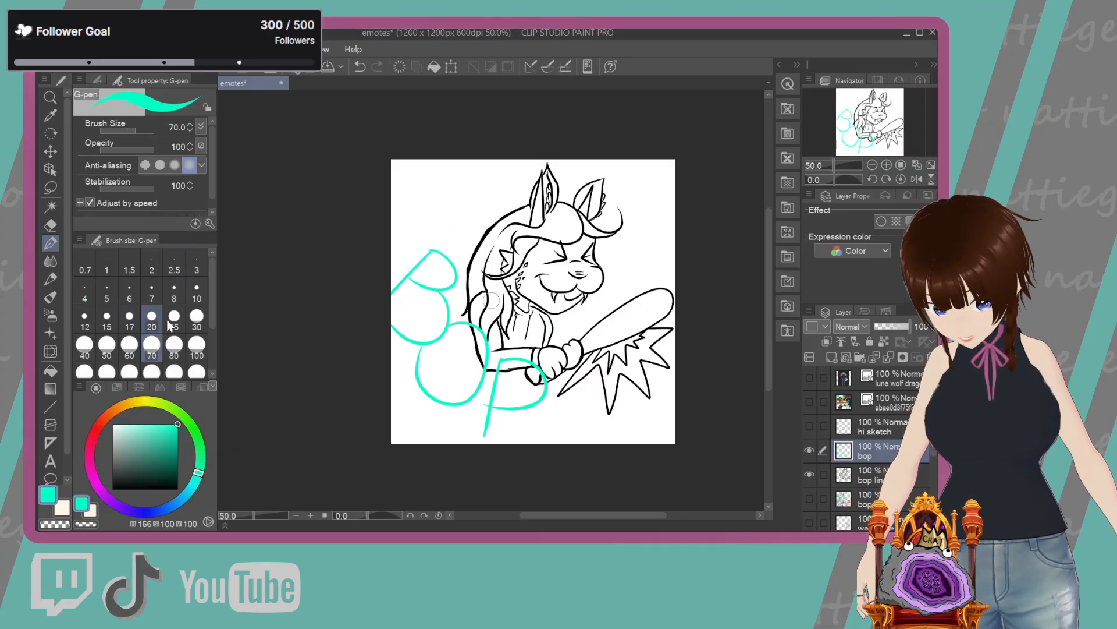
pyautogui.click(197, 317)
pyautogui.moveTo(440, 243); pyautogui.dragTo(392, 290)
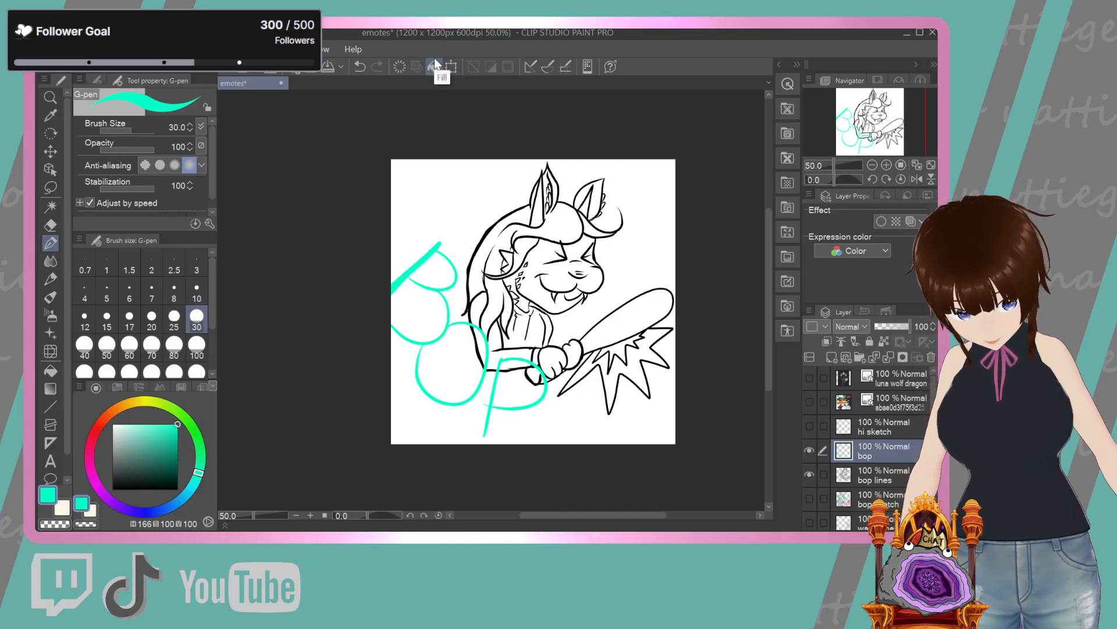
pyautogui.click(365, 63)
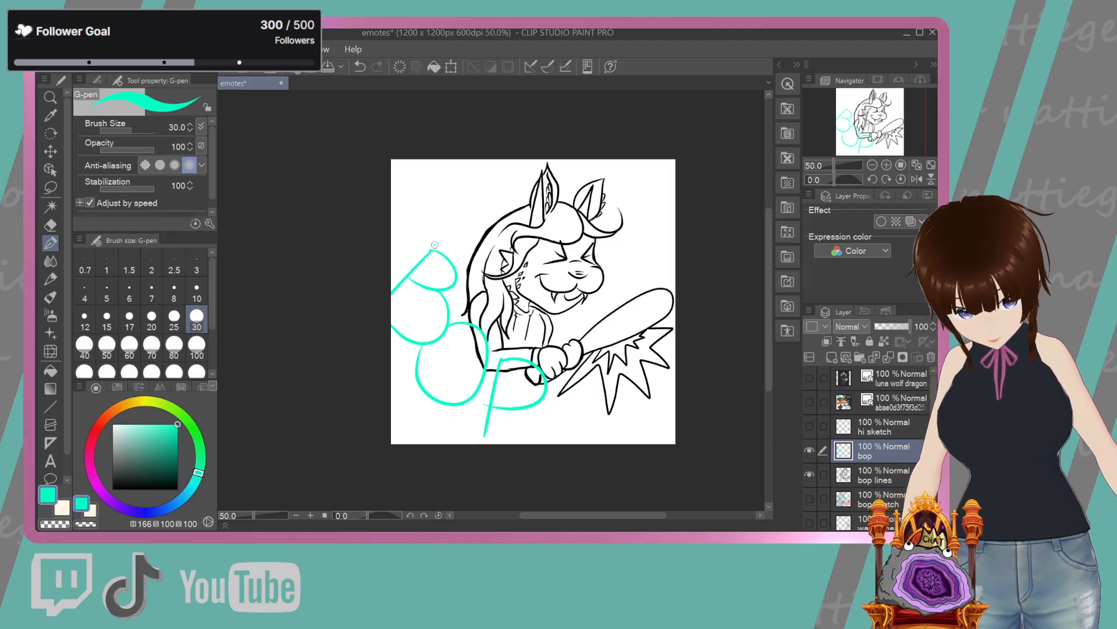
pyautogui.moveTo(435, 245)
pyautogui.mouseDown()
pyautogui.moveTo(381, 297)
pyautogui.moveTo(433, 246)
pyautogui.moveTo(452, 254)
pyautogui.moveTo(460, 279)
pyautogui.moveTo(430, 291)
pyautogui.moveTo(410, 279)
pyautogui.mouseUp()
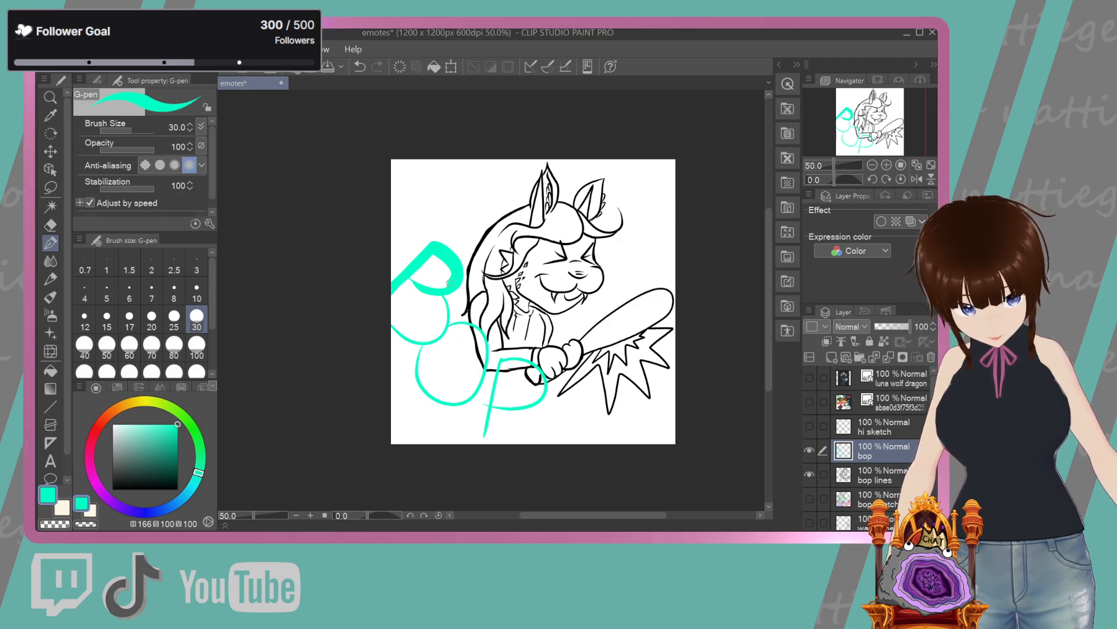
pyautogui.moveTo(443, 298); pyautogui.dragTo(393, 333)
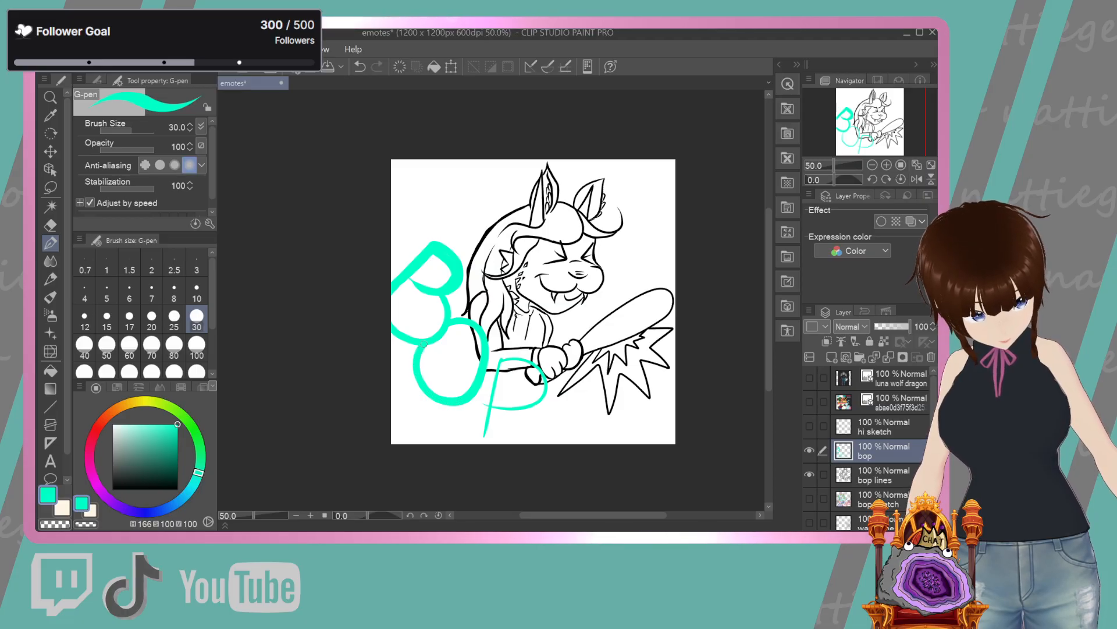
# Thicken the P's stem and bowl in turquoise, and build up extra weight on the O and P strokes
pyautogui.moveTo(496, 359); pyautogui.dragTo(478, 439)
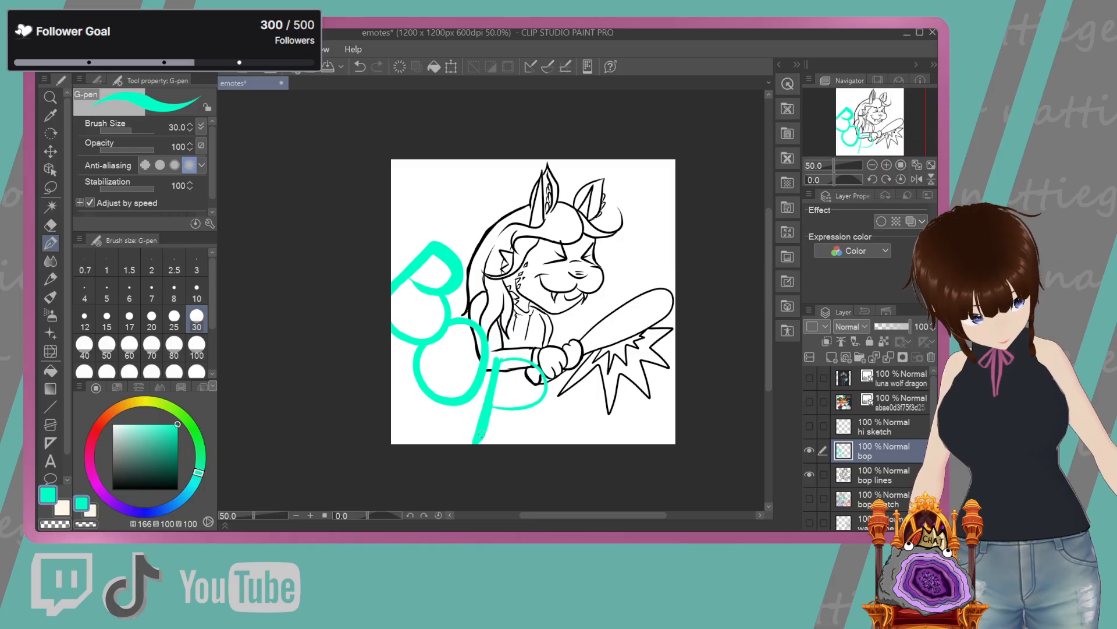
pyautogui.moveTo(527, 362)
pyautogui.mouseDown()
pyautogui.moveTo(547, 381)
pyautogui.moveTo(533, 407)
pyautogui.moveTo(492, 405)
pyautogui.mouseUp()
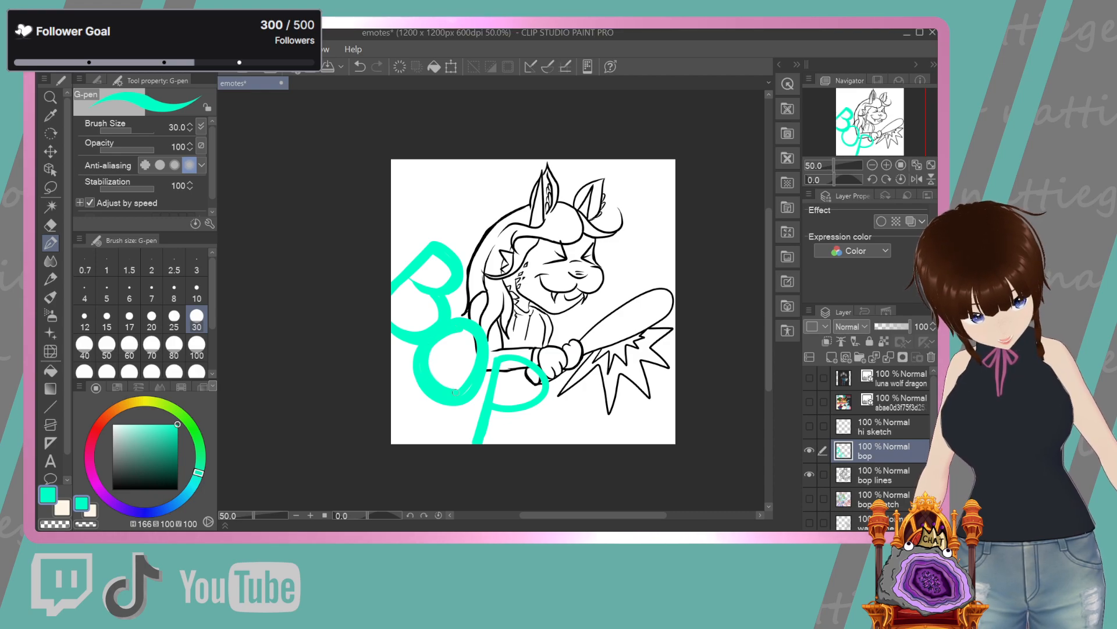
pyautogui.hotkey('ctrl', 's')
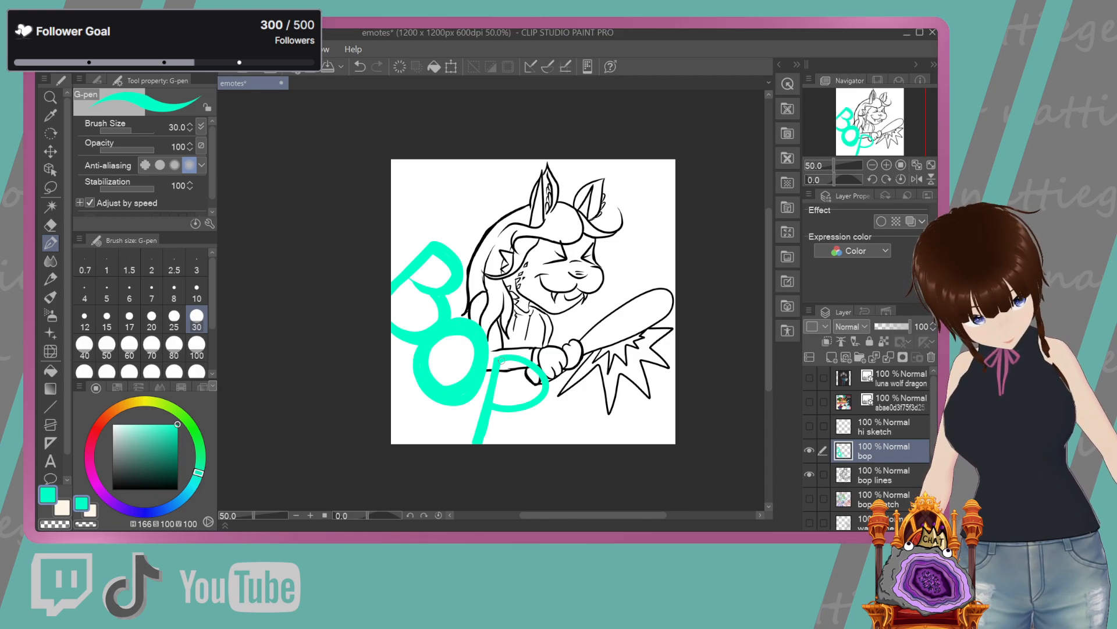
pyautogui.moveTo(489, 360); pyautogui.dragTo(464, 443)
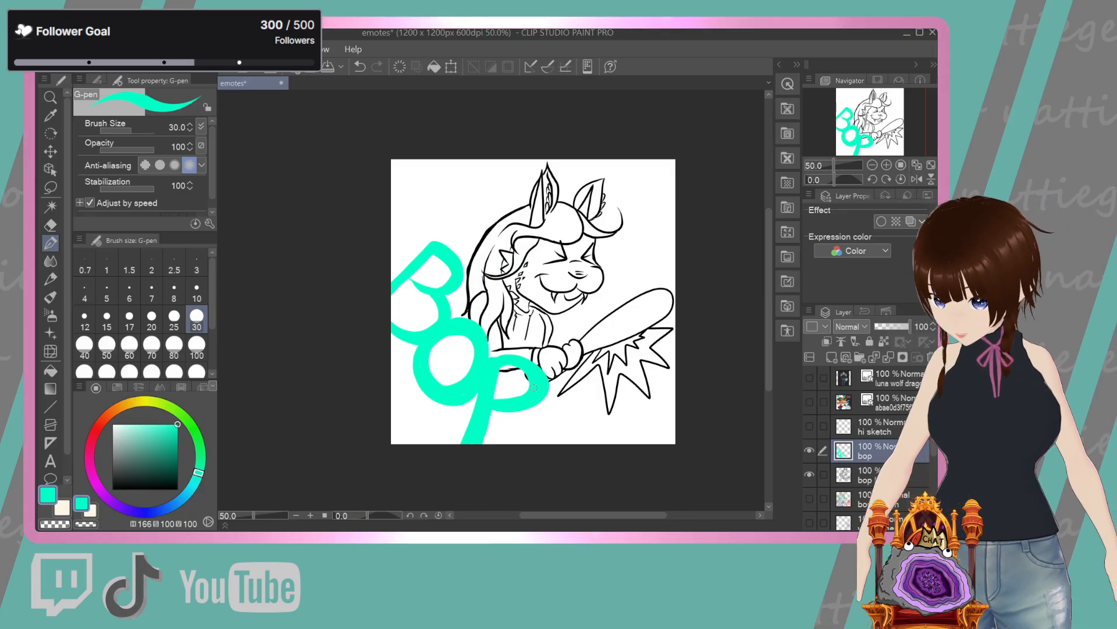
# Choose a dark navy blue (H 235, S 95, V 47) and outline the outer edge of the B
pyautogui.moveTo(141, 508)
pyautogui.mouseDown()
pyautogui.moveTo(188, 494)
pyautogui.moveTo(149, 511)
pyautogui.mouseUp()
pyautogui.click(173, 445)
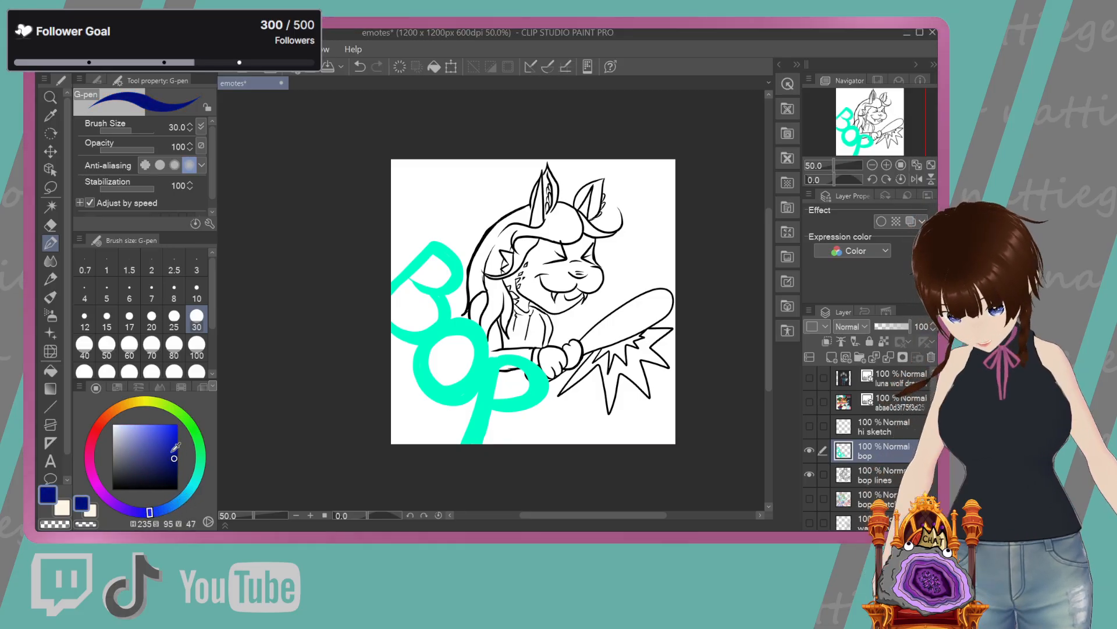
pyautogui.moveTo(437, 237); pyautogui.dragTo(369, 291)
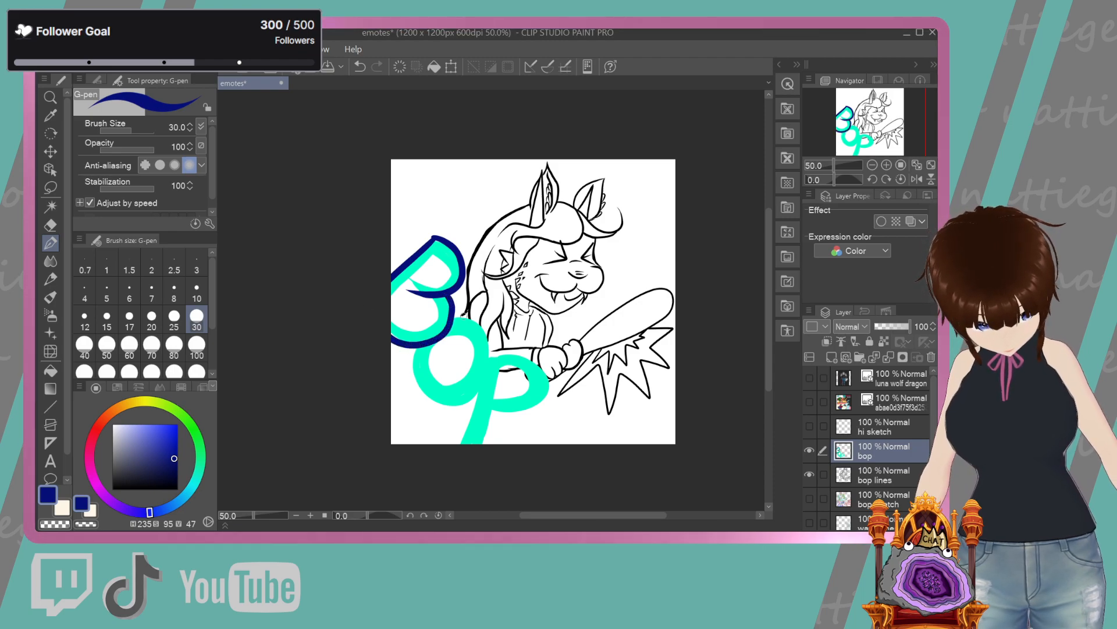
# Try outlining the O in navy, undo those strokes, and start the outline where the P meets the O
pyautogui.moveTo(452, 318)
pyautogui.mouseDown()
pyautogui.moveTo(480, 334)
pyautogui.moveTo(490, 364)
pyautogui.moveTo(478, 389)
pyautogui.moveTo(442, 400)
pyautogui.mouseUp()
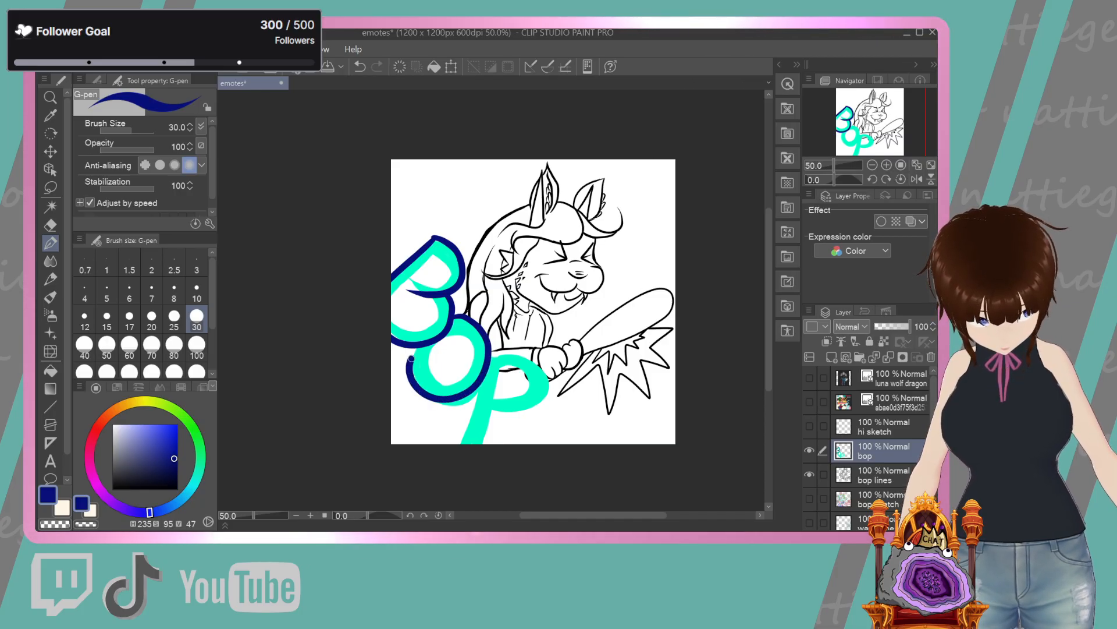
pyautogui.click(360, 66)
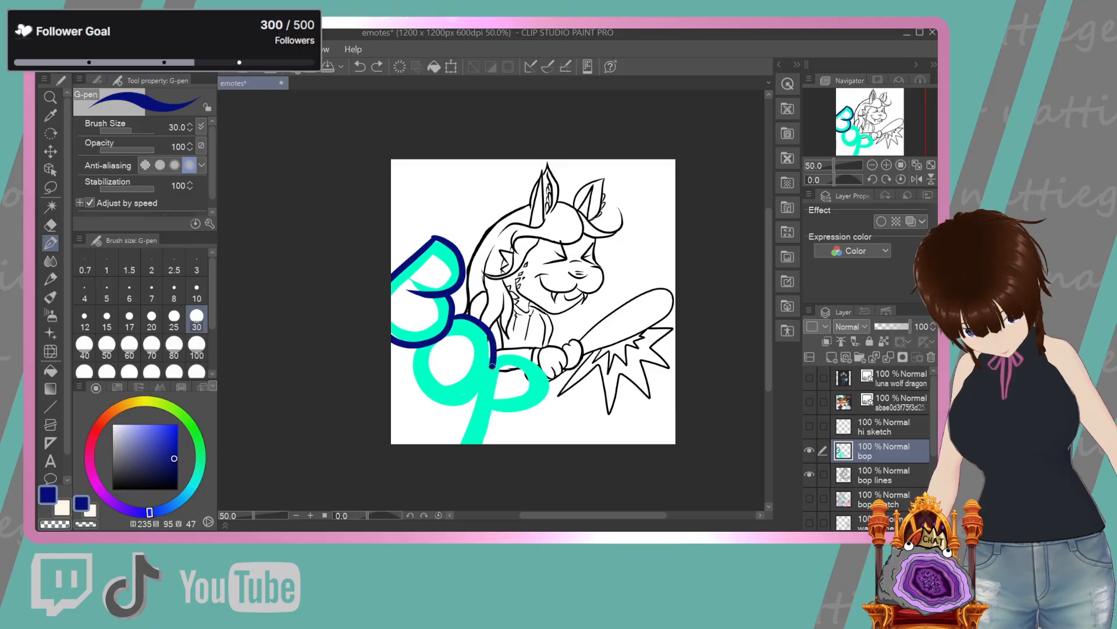
pyautogui.click(361, 66)
pyautogui.moveTo(485, 355); pyautogui.dragTo(499, 360)
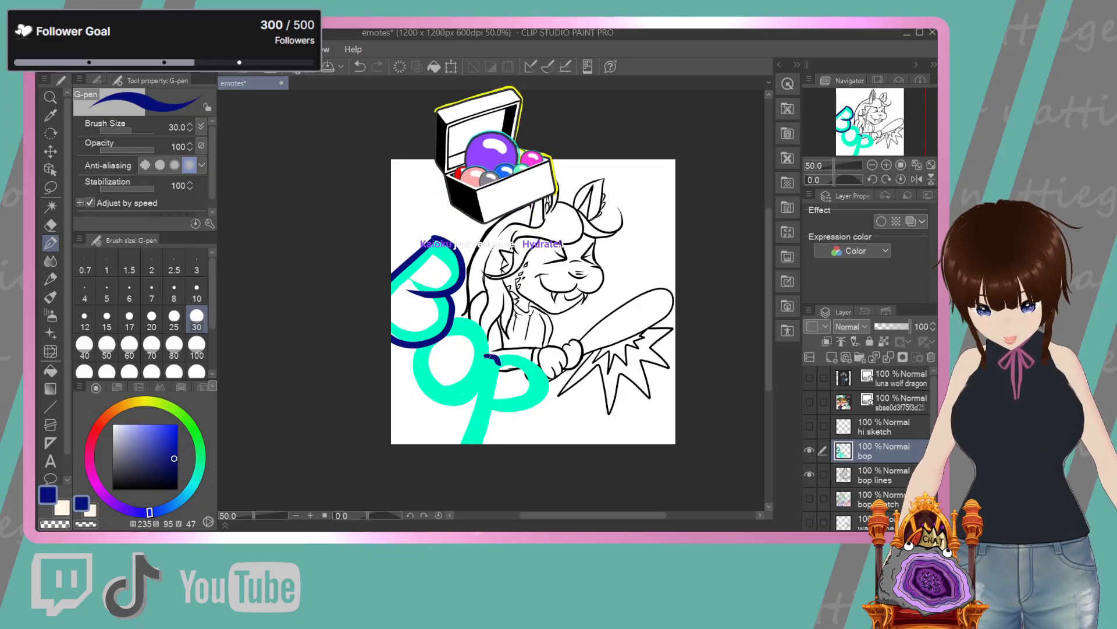
pyautogui.moveTo(494, 357)
pyautogui.mouseDown()
pyautogui.moveTo(472, 421)
pyautogui.moveTo(466, 444)
pyautogui.mouseUp()
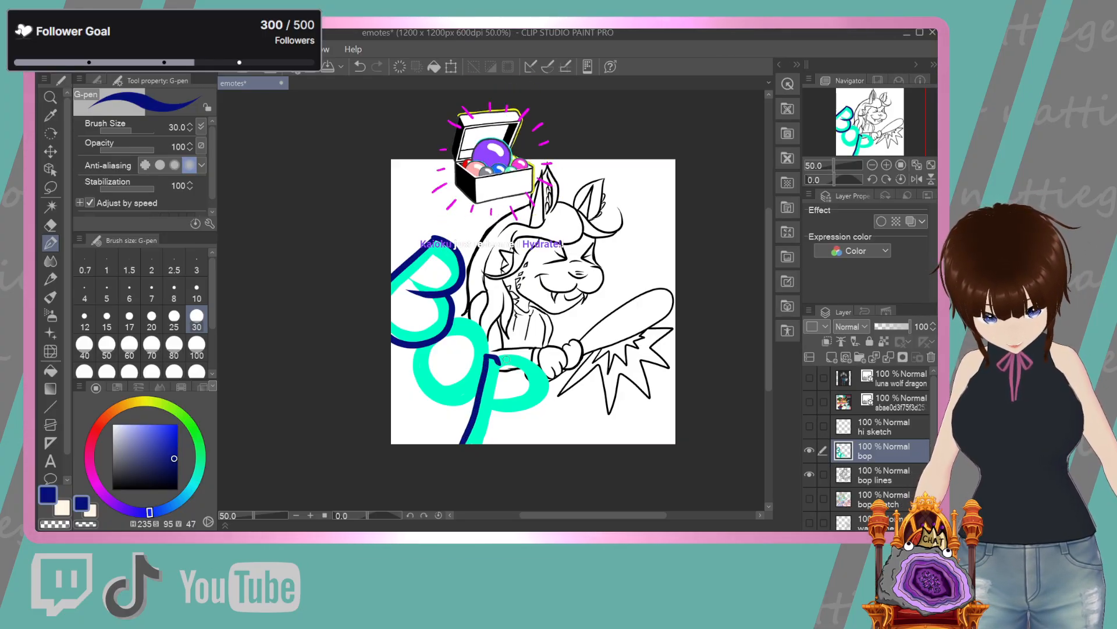
pyautogui.moveTo(546, 375)
pyautogui.mouseDown()
pyautogui.moveTo(528, 410)
pyautogui.moveTo(491, 415)
pyautogui.mouseUp()
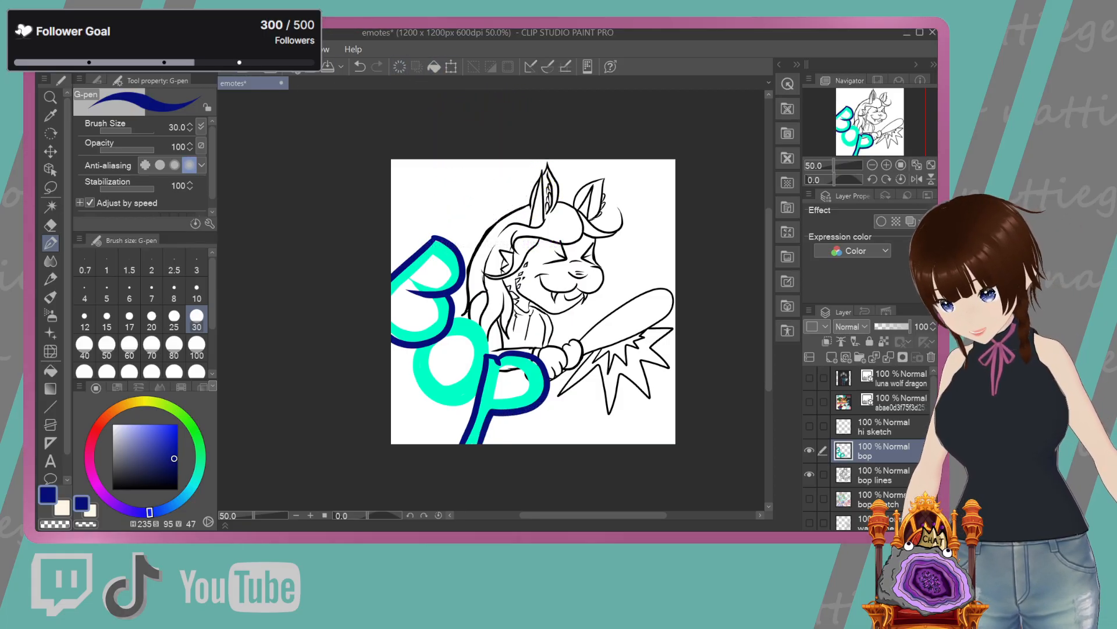
pyautogui.click(360, 66)
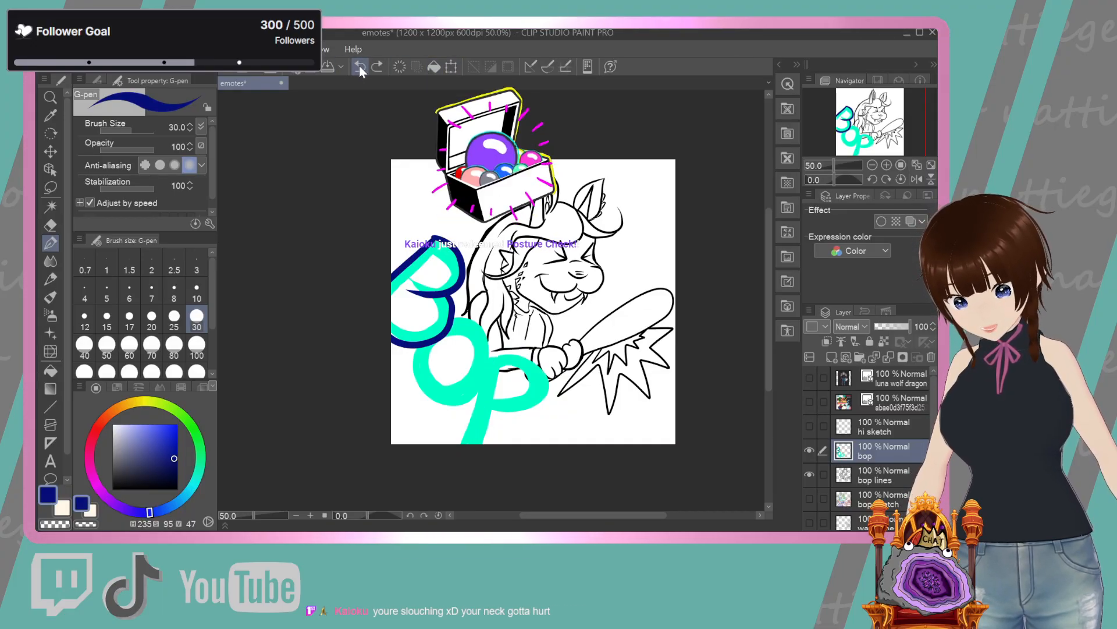
# Outline the turquoise letters "p" and "o" in navy with the 30-size G-pen on the bop layer
pyautogui.moveTo(490, 358); pyautogui.dragTo(483, 396)
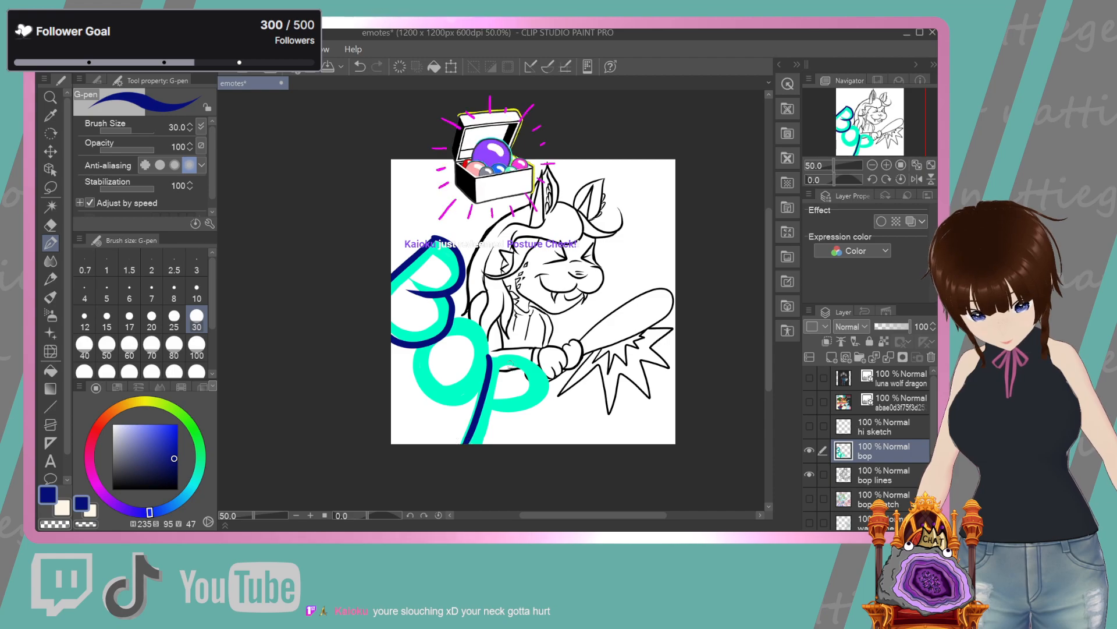
pyautogui.moveTo(495, 356)
pyautogui.mouseDown()
pyautogui.moveTo(542, 400)
pyautogui.moveTo(489, 407)
pyautogui.mouseUp()
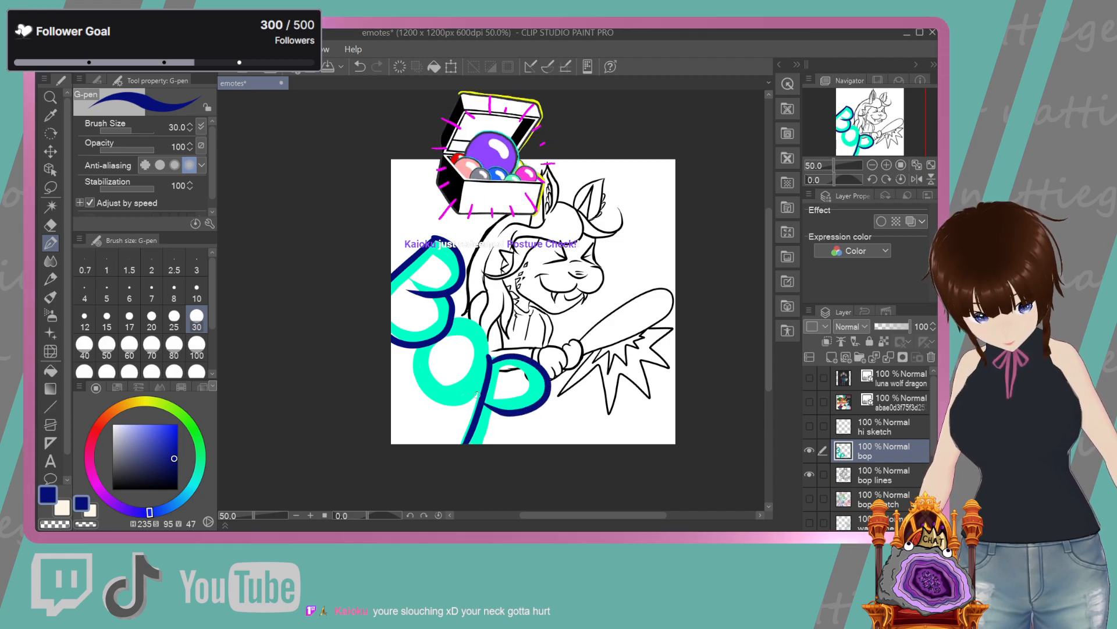
pyautogui.moveTo(461, 319)
pyautogui.mouseDown()
pyautogui.moveTo(415, 352)
pyautogui.moveTo(425, 390)
pyautogui.moveTo(477, 380)
pyautogui.mouseUp()
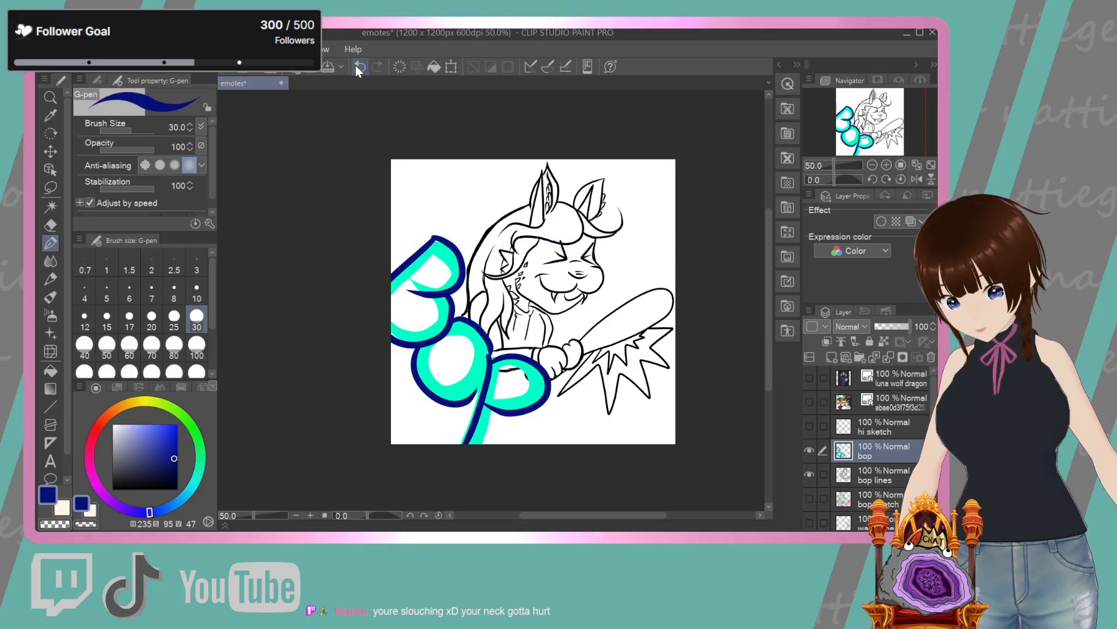
pyautogui.moveTo(459, 400); pyautogui.dragTo(482, 373)
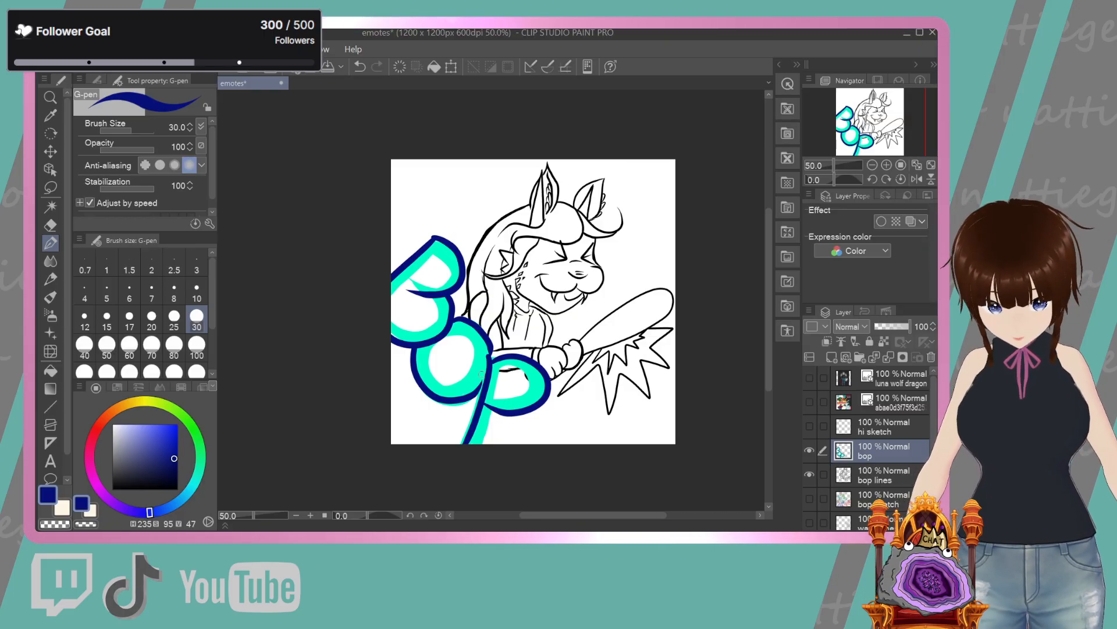
# Hide the bop lettering and enlarge the character drawing on the bop lines layer toward the canvas's lower-left corner
pyautogui.click(809, 450)
pyautogui.click(809, 474)
pyautogui.click(809, 475)
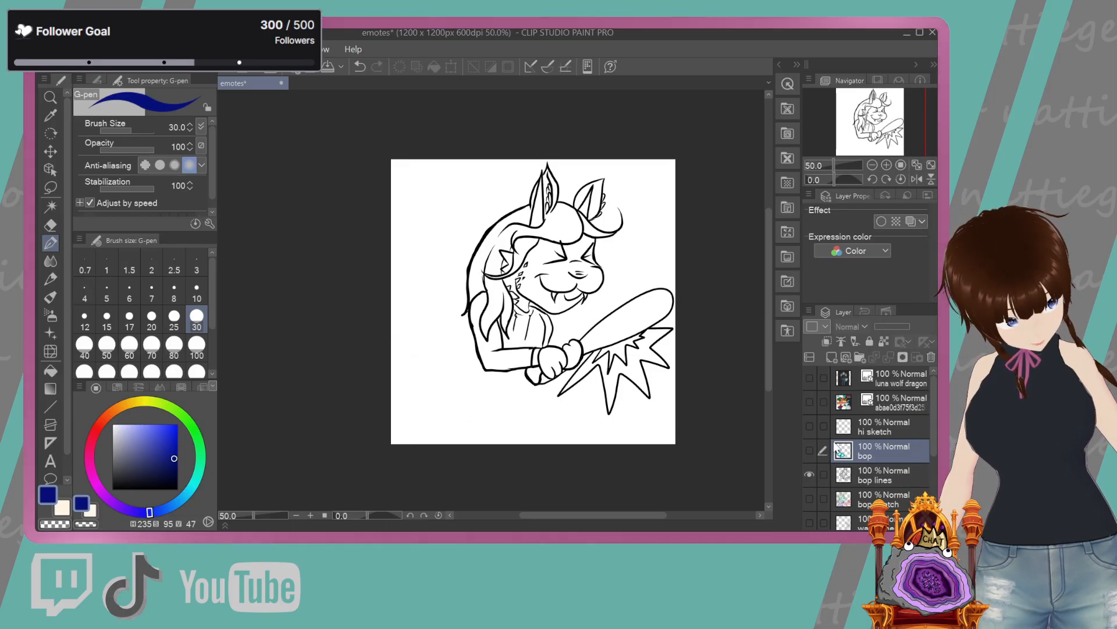
pyautogui.click(897, 474)
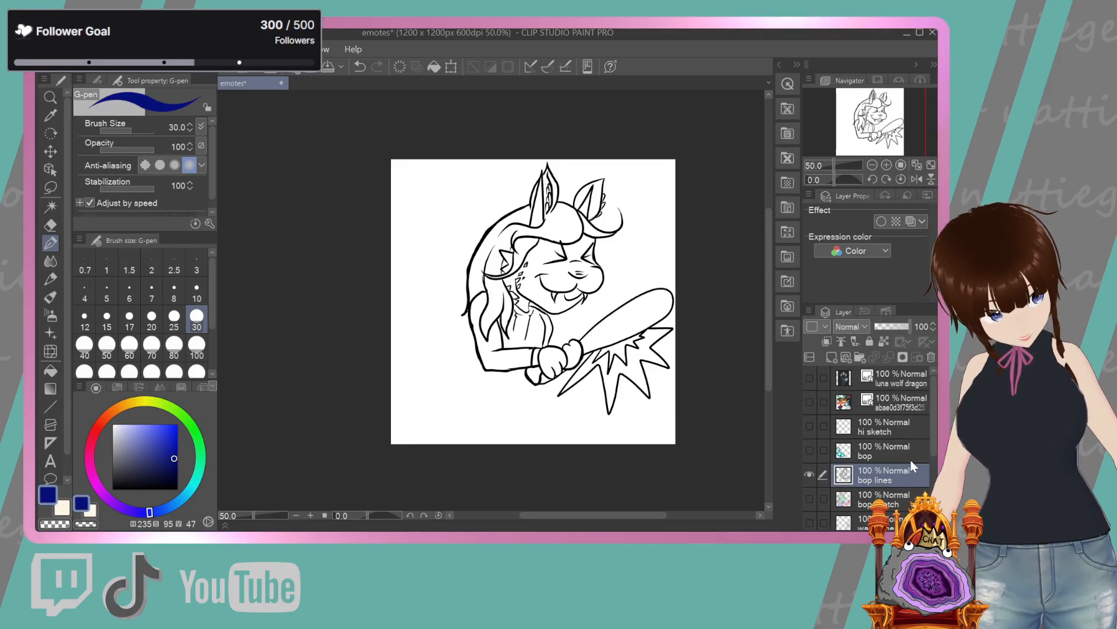
pyautogui.click(451, 66)
pyautogui.moveTo(460, 417); pyautogui.dragTo(423, 454)
pyautogui.moveTo(530, 349); pyautogui.dragTo(534, 349)
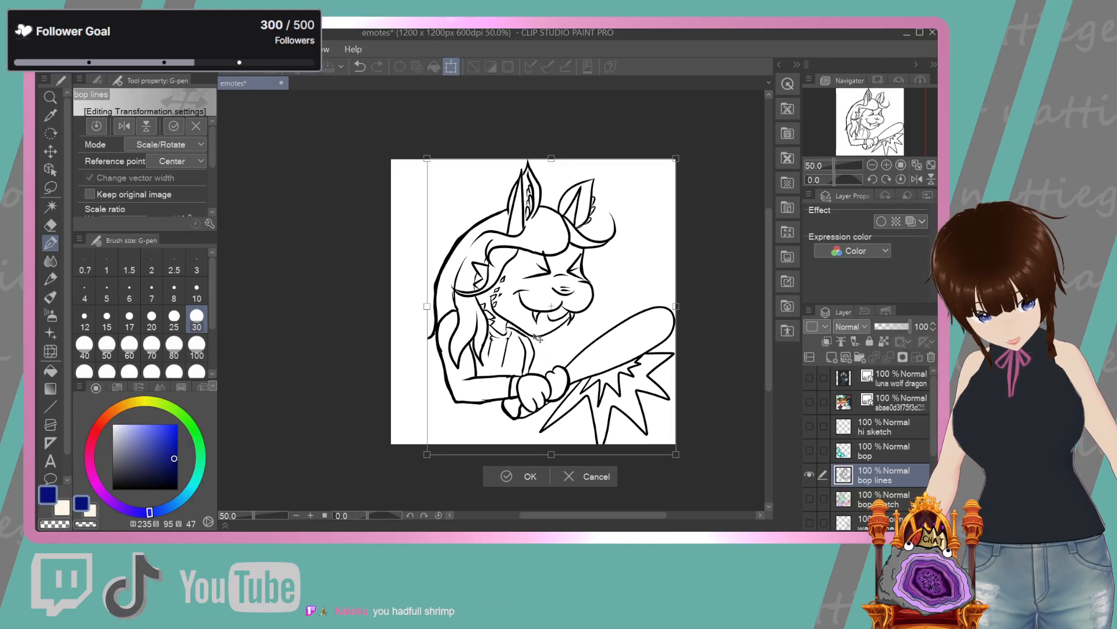
pyautogui.click(527, 476)
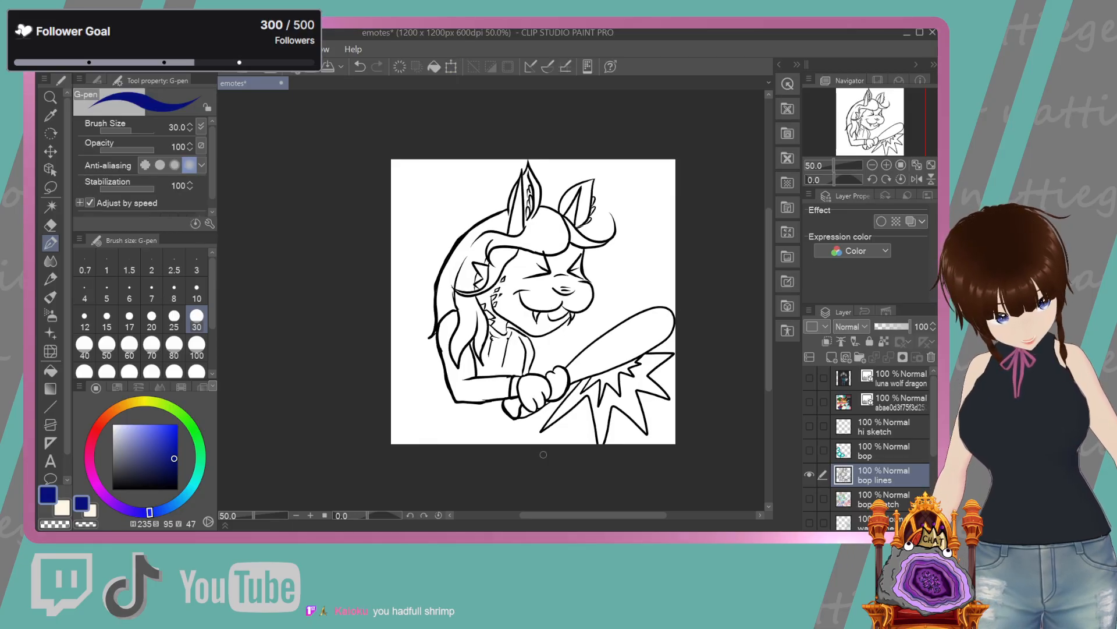
# Show the bop lettering again, scale it down and place it in the canvas's lower-left corner
pyautogui.click(809, 449)
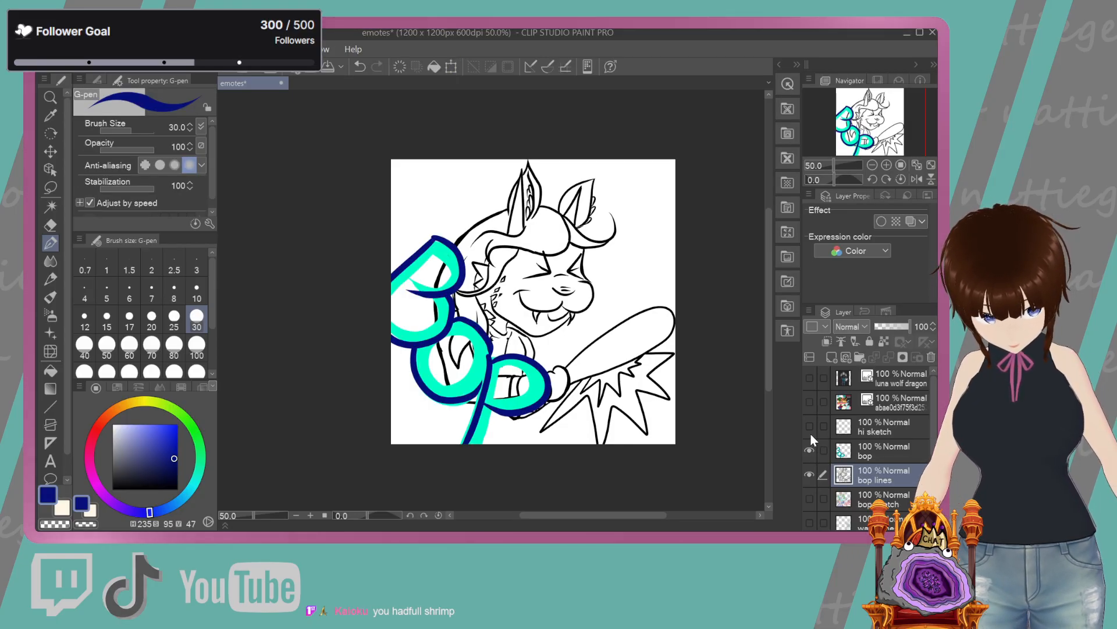
pyautogui.click(885, 447)
pyautogui.click(452, 66)
pyautogui.moveTo(496, 333)
pyautogui.mouseDown()
pyautogui.moveTo(504, 347)
pyautogui.moveTo(493, 354)
pyautogui.moveTo(512, 346)
pyautogui.mouseUp()
pyautogui.moveTo(546, 253); pyautogui.dragTo(532, 273)
pyautogui.moveTo(510, 315); pyautogui.dragTo(514, 318)
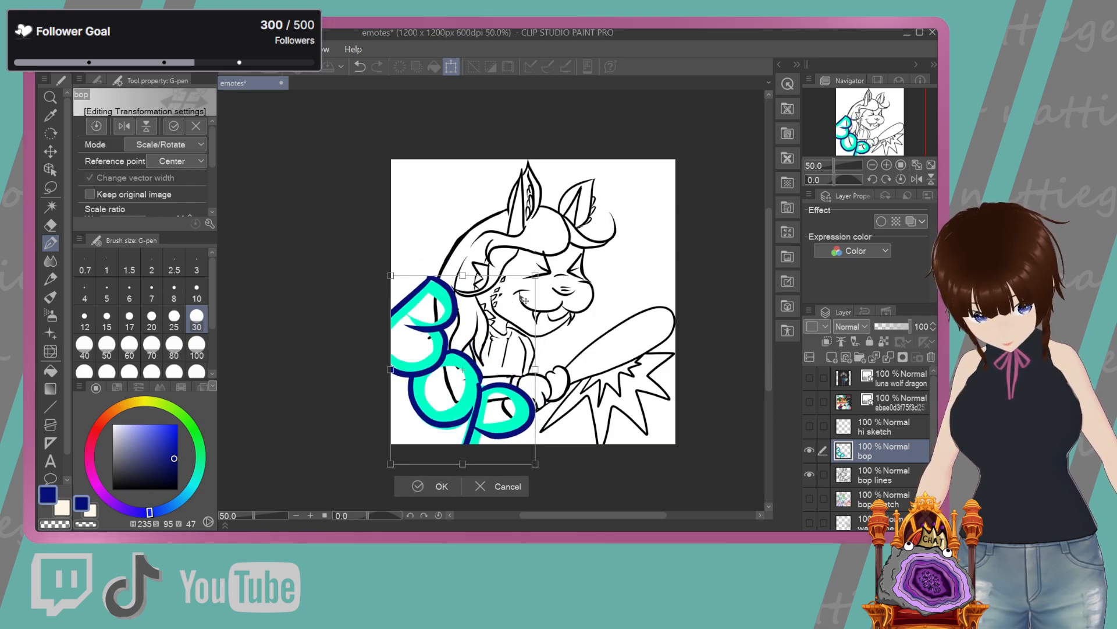
pyautogui.moveTo(539, 466); pyautogui.dragTo(529, 453)
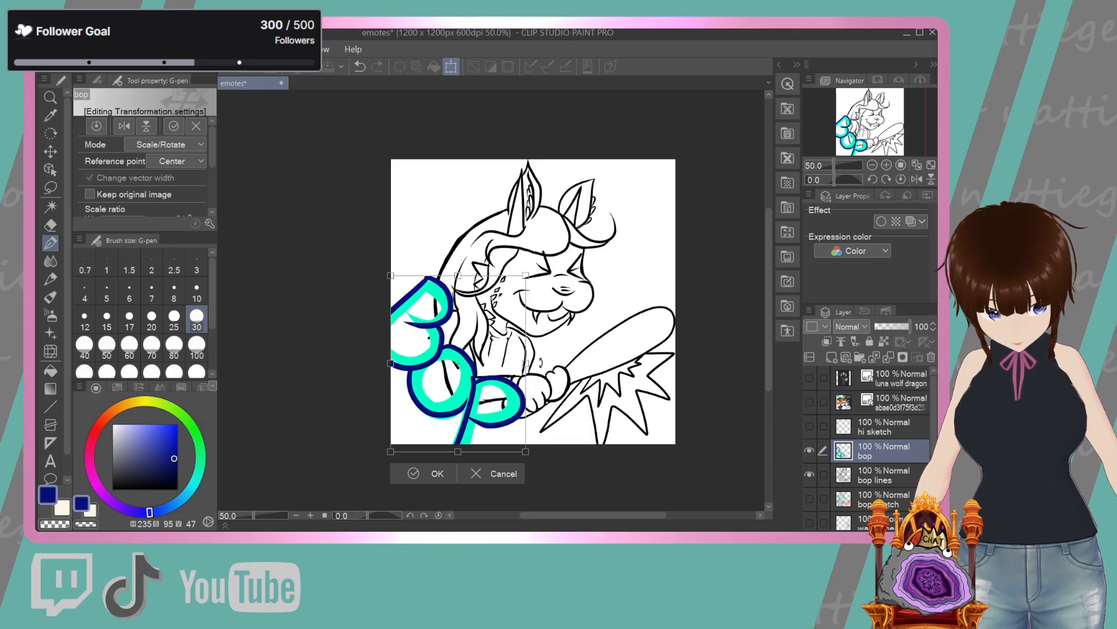
pyautogui.moveTo(526, 451); pyautogui.dragTo(524, 447)
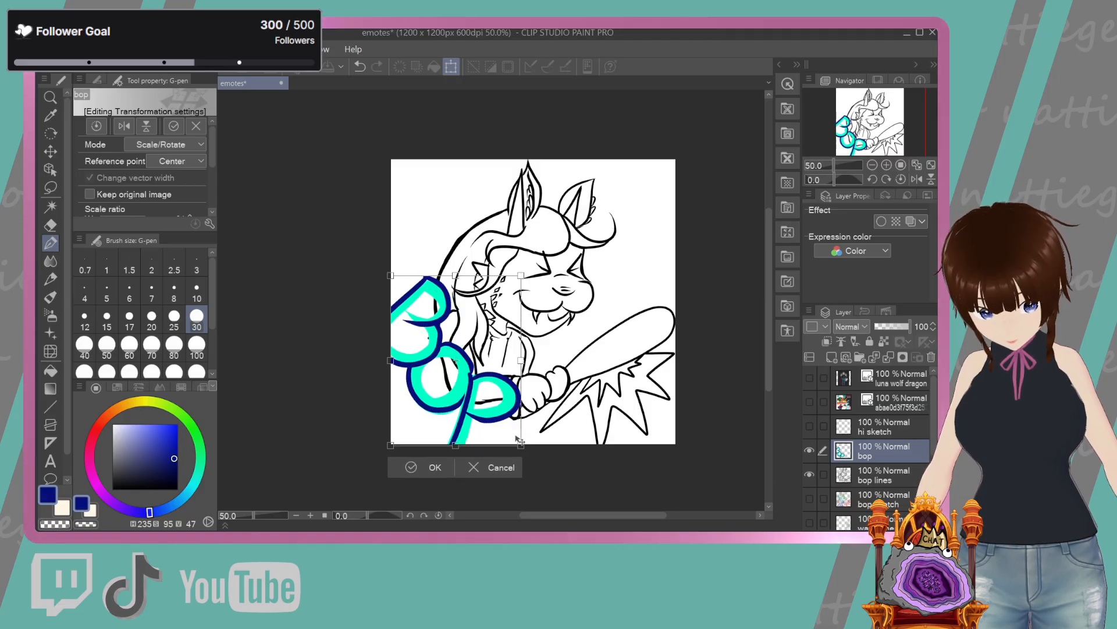
pyautogui.click(433, 470)
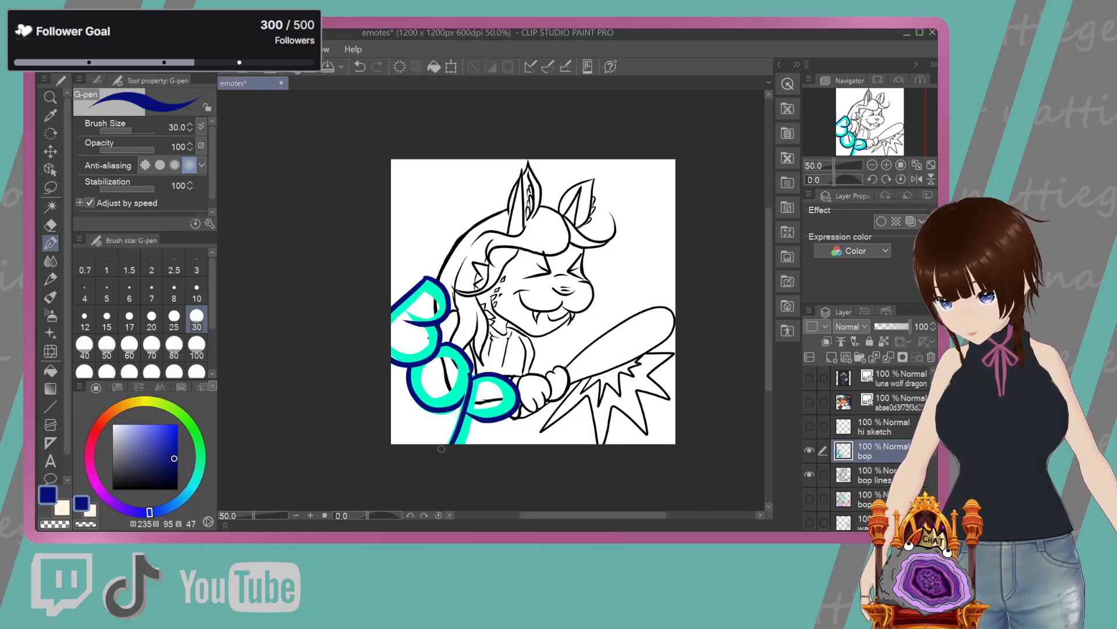
# Set the drawing colour to dark red and add a new raster layer directly above the bop layer
pyautogui.click(97, 424)
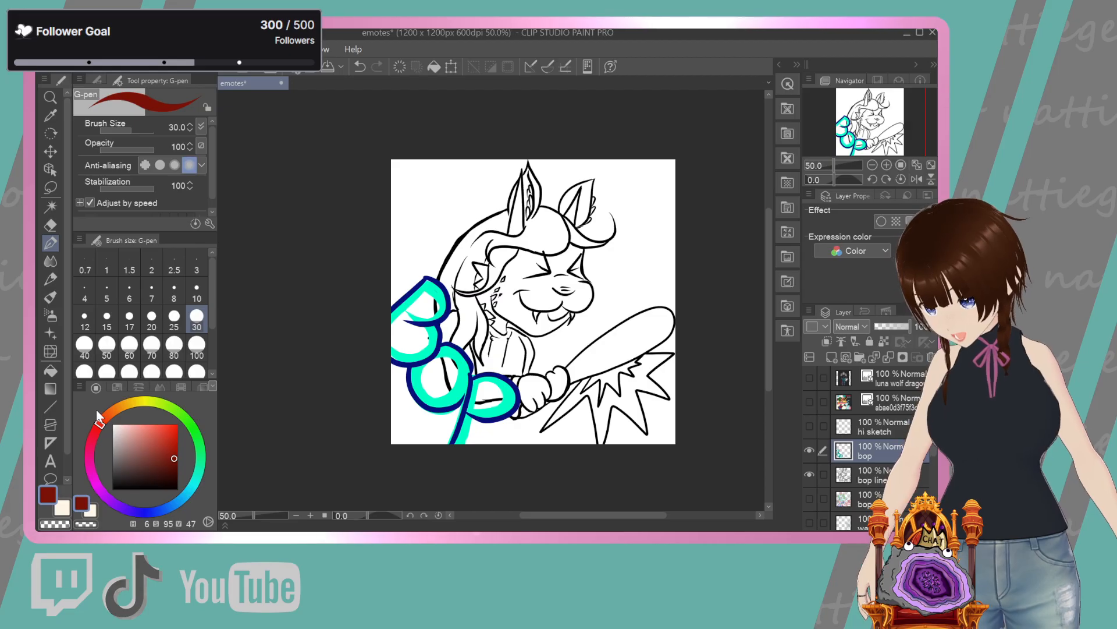
pyautogui.click(809, 311)
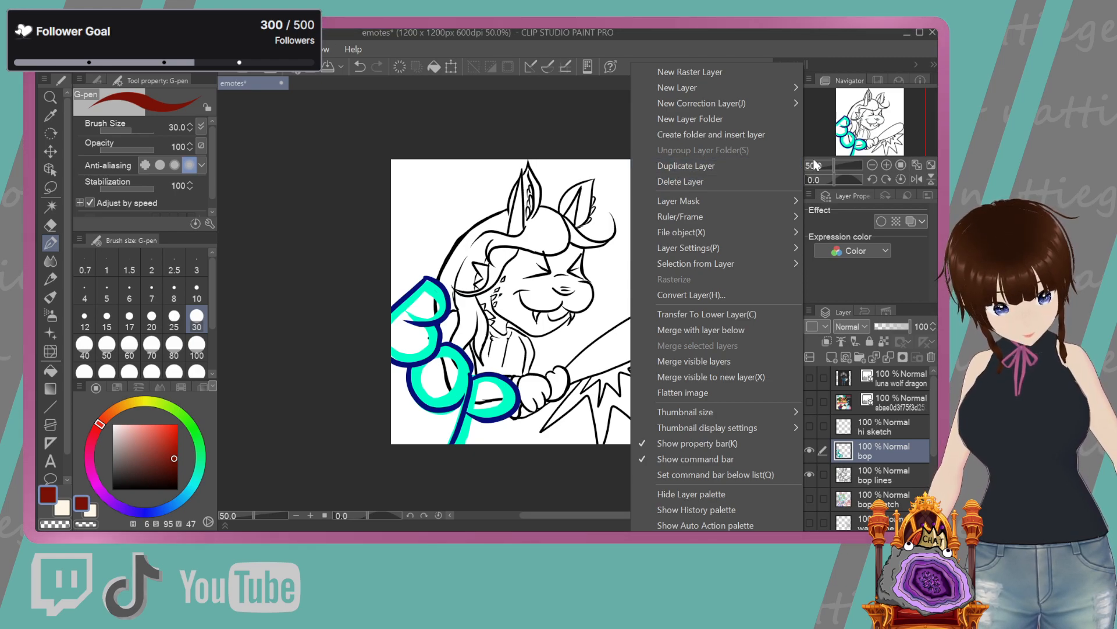
pyautogui.click(768, 72)
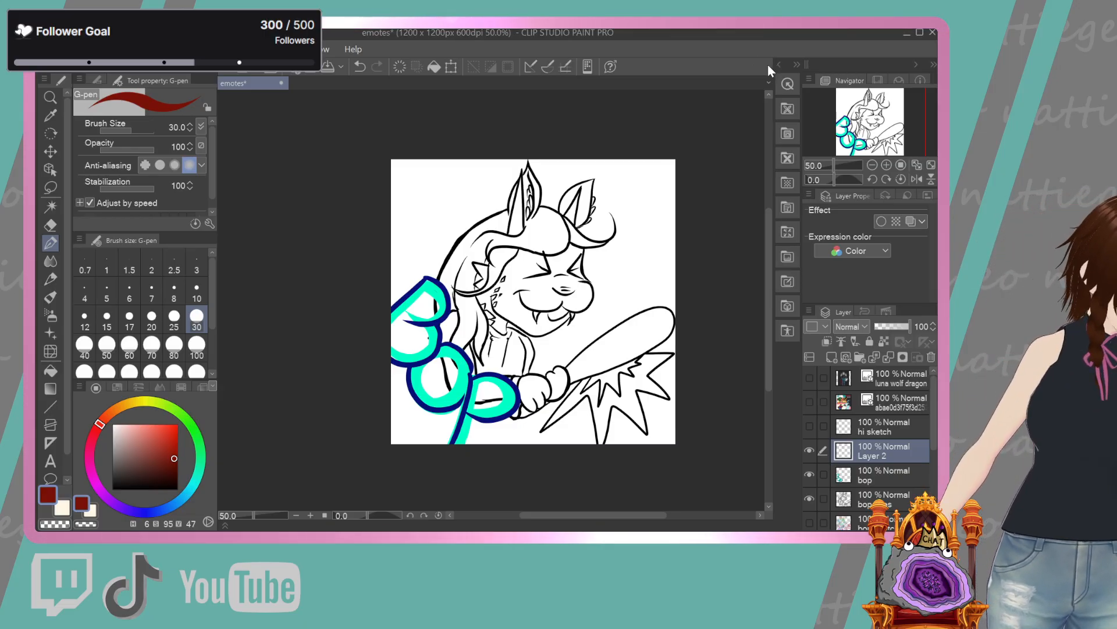
# Rename the new layer "background" and place it directly below the bop lines layer
pyautogui.press('b')
pyautogui.press('r')
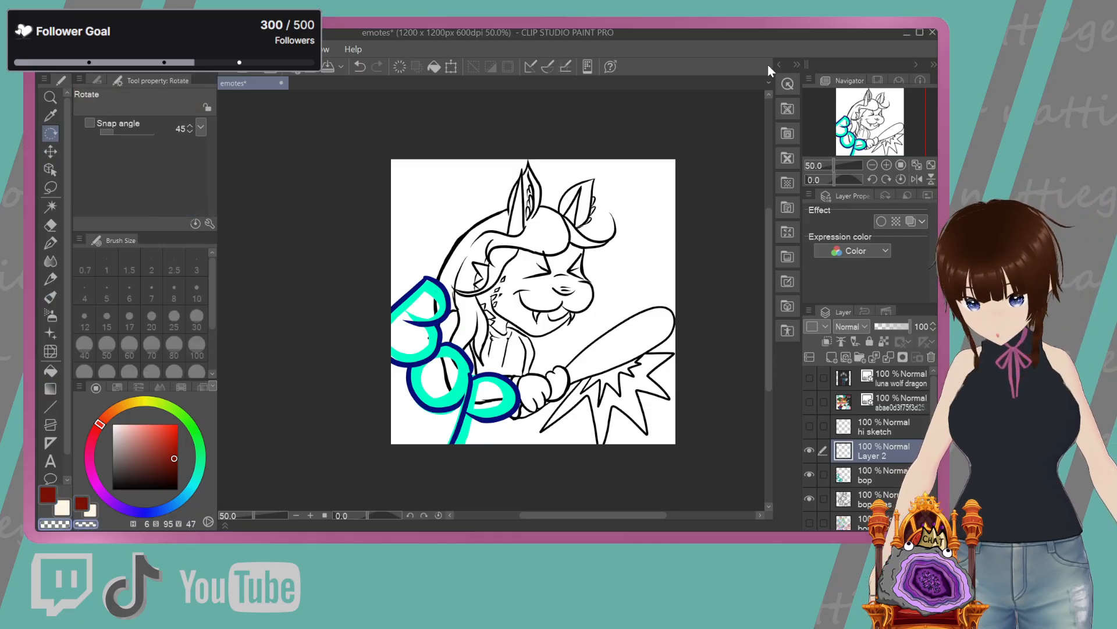
pyautogui.doubleClick(871, 453)
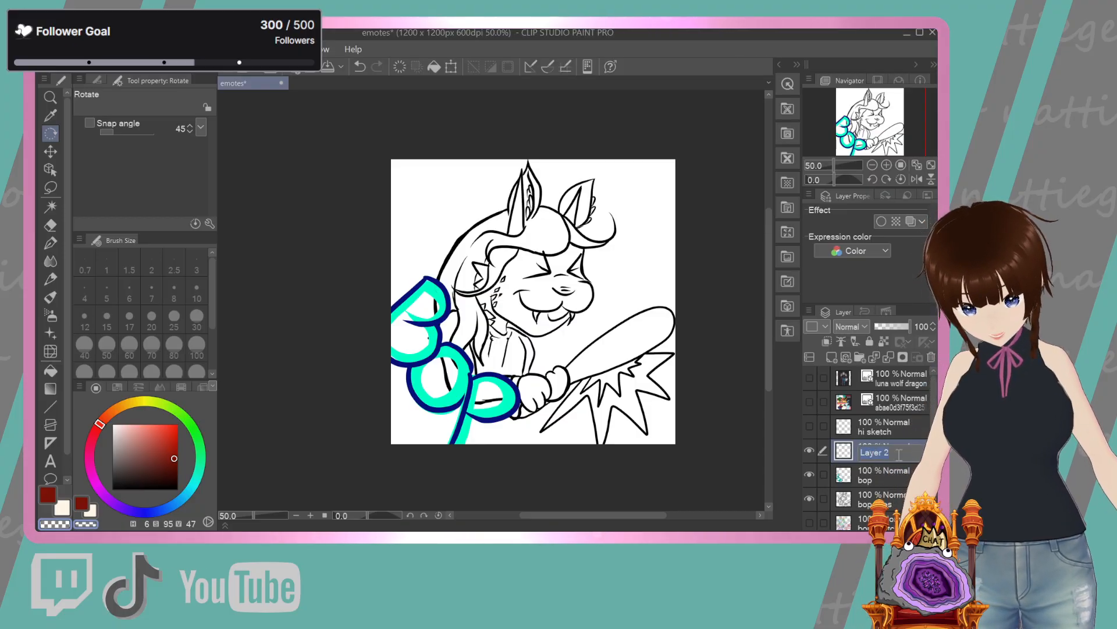
pyautogui.write('bac')
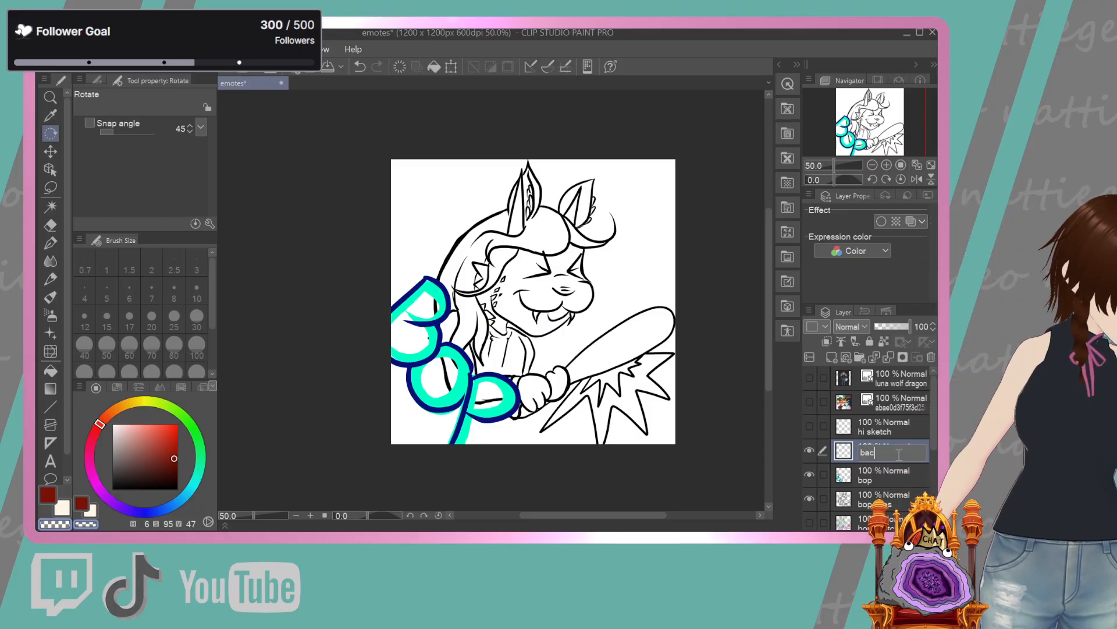
pyautogui.write('kgroundf')
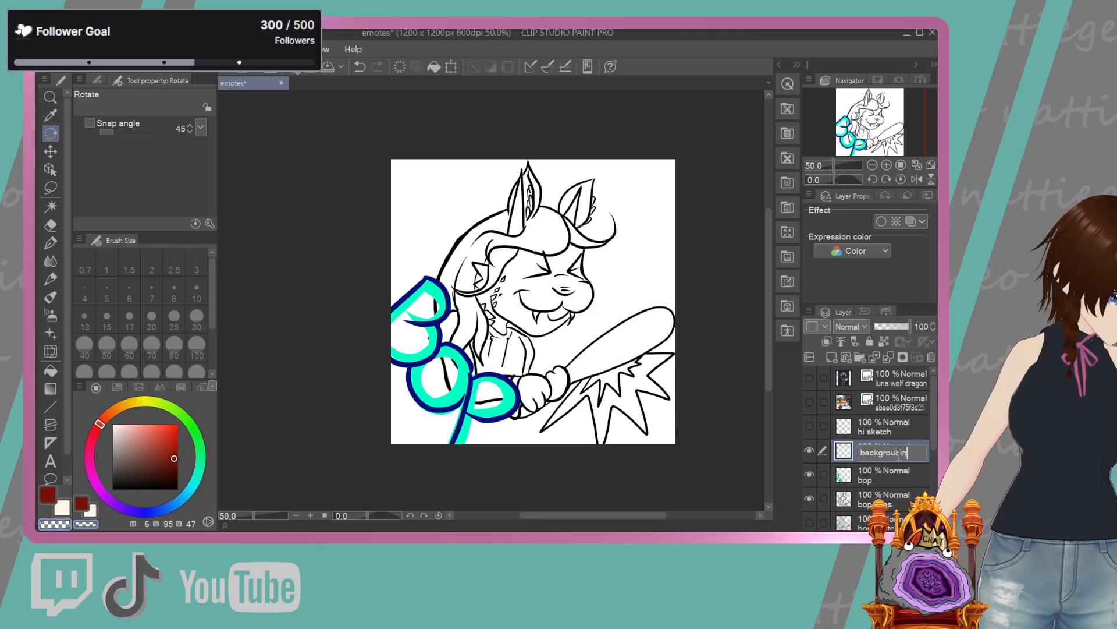
pyautogui.press('BackSpace')
pyautogui.press('BackSpace')
pyautogui.press('BackSpace')
pyautogui.press('BackSpace')
pyautogui.press('BackSpace')
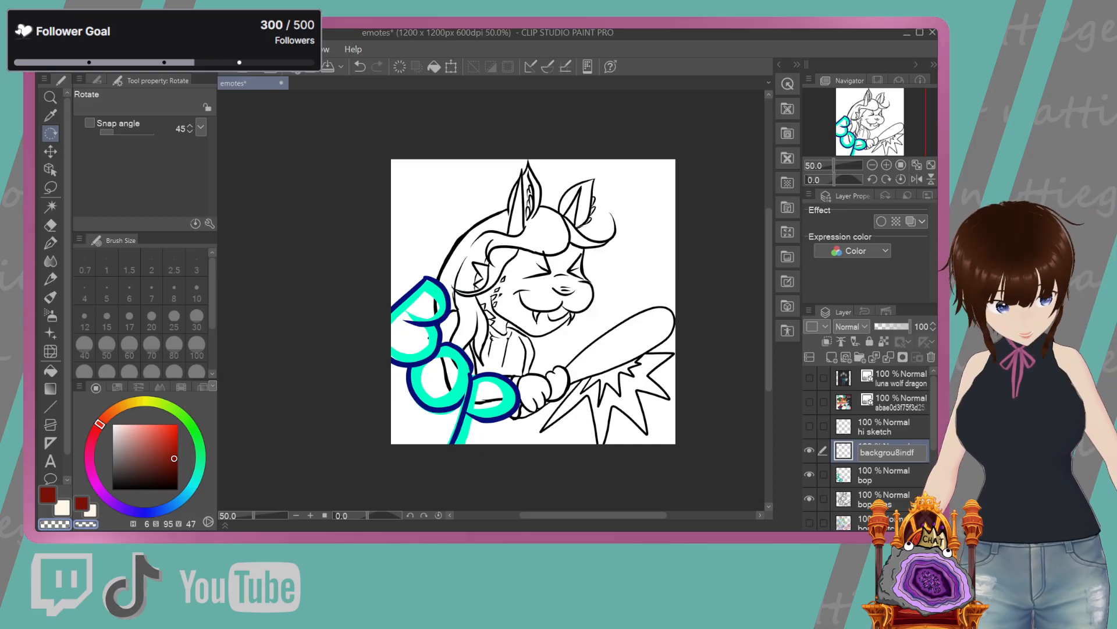
pyautogui.write('n')
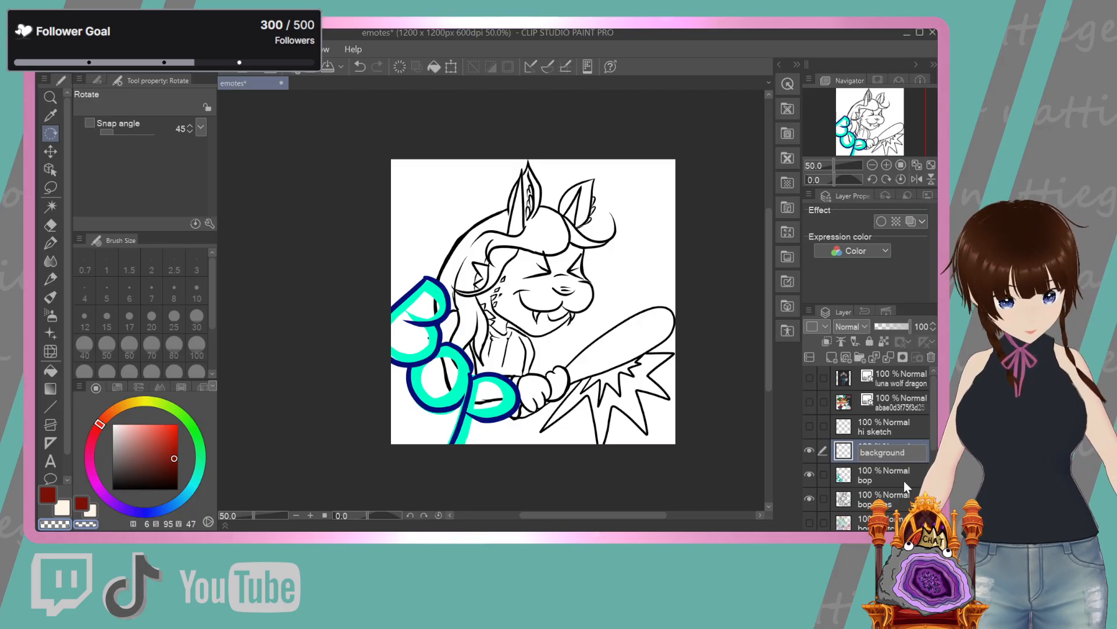
pyautogui.moveTo(895, 449); pyautogui.dragTo(903, 506)
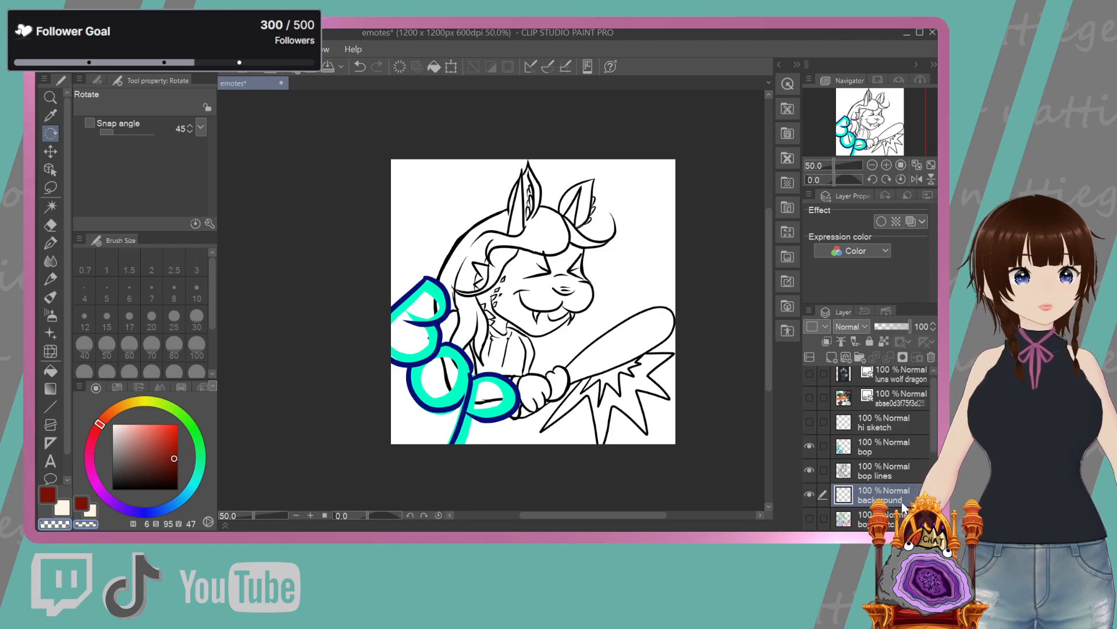
# Draw a large spiky starburst outline around the character with the G-pen in dark red-brown (H 6, S 77, V 29)
pyautogui.click(162, 470)
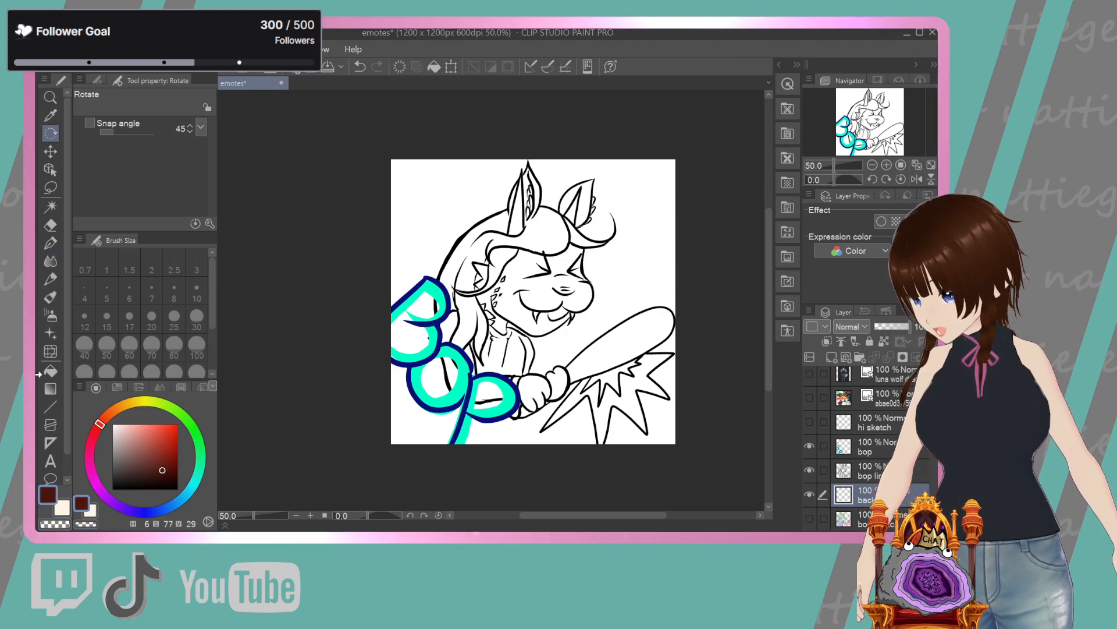
pyautogui.click(50, 244)
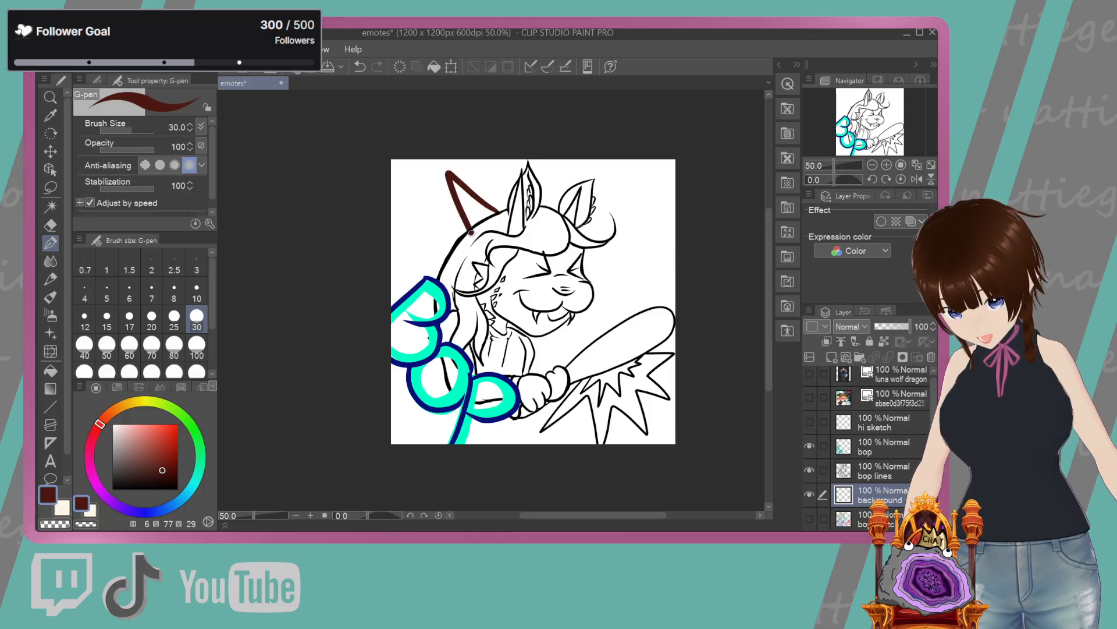
pyautogui.moveTo(449, 174); pyautogui.dragTo(379, 285)
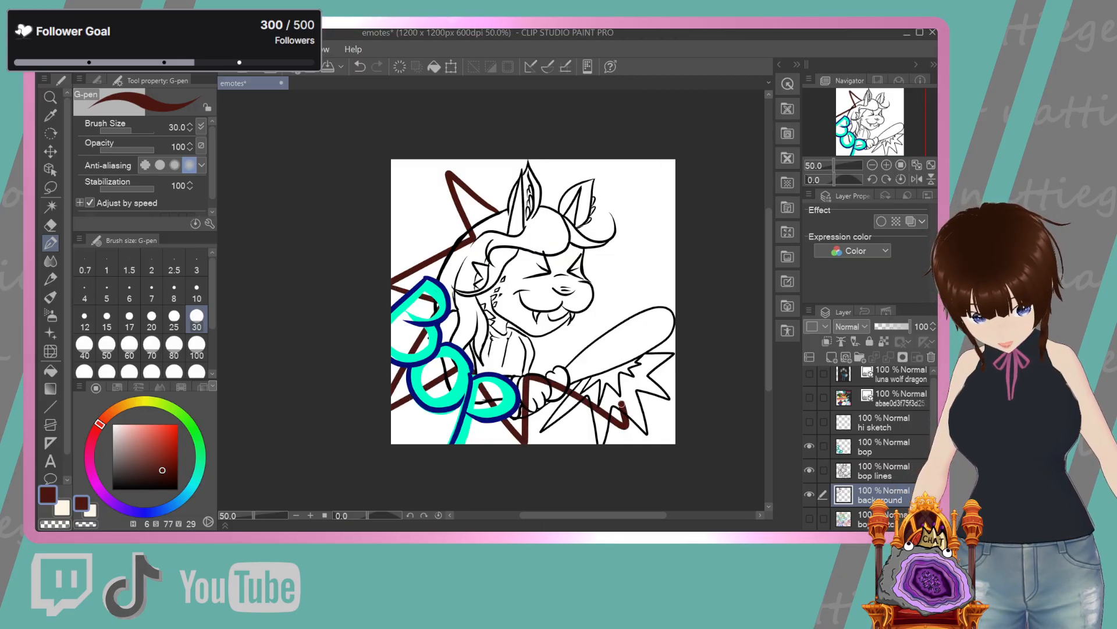
pyautogui.moveTo(660, 319)
pyautogui.mouseDown()
pyautogui.moveTo(612, 275)
pyautogui.moveTo(659, 192)
pyautogui.moveTo(561, 222)
pyautogui.moveTo(541, 170)
pyautogui.moveTo(507, 206)
pyautogui.mouseUp()
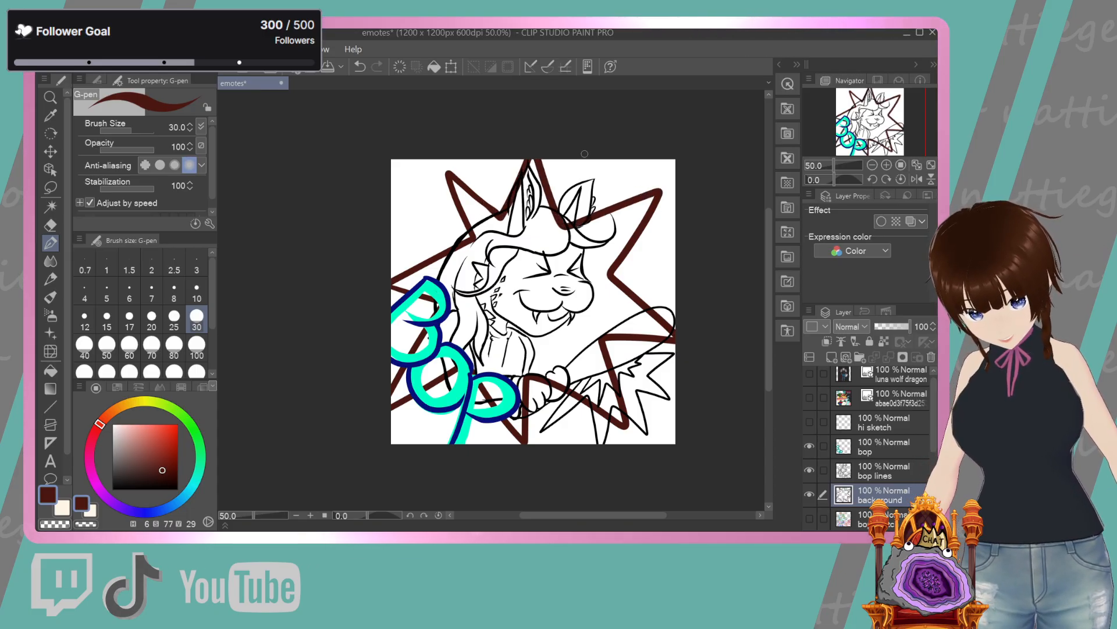
# Add partial outer burst points along the canvas edges and corners, surrounding the main starburst on the background layer
pyautogui.moveTo(582, 150); pyautogui.dragTo(669, 146)
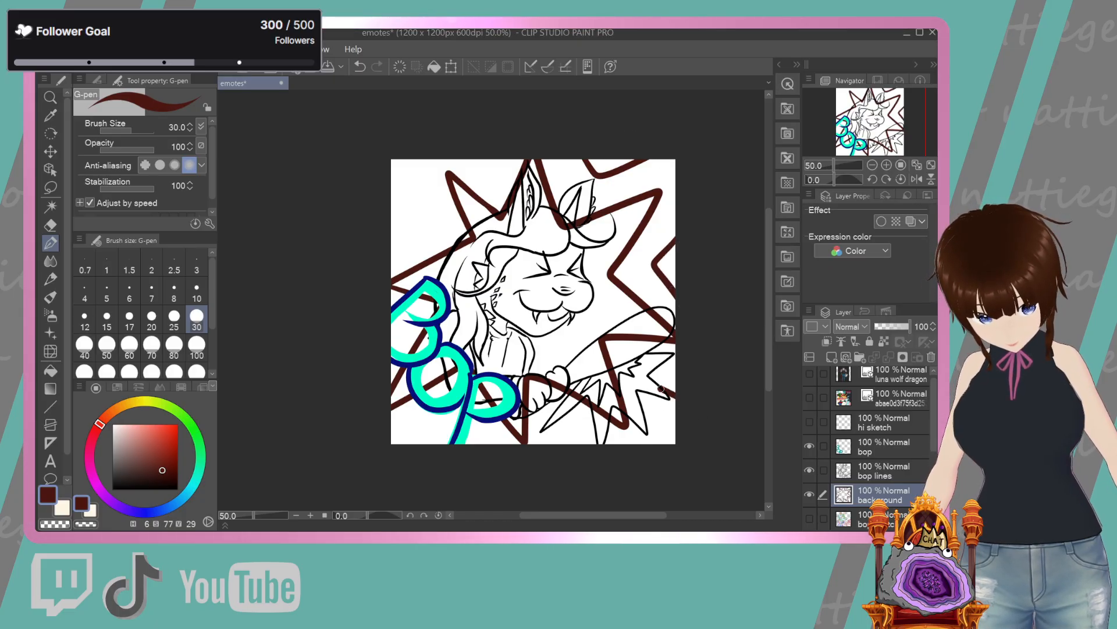
pyautogui.moveTo(544, 453)
pyautogui.mouseDown()
pyautogui.moveTo(556, 430)
pyautogui.moveTo(596, 449)
pyautogui.mouseUp()
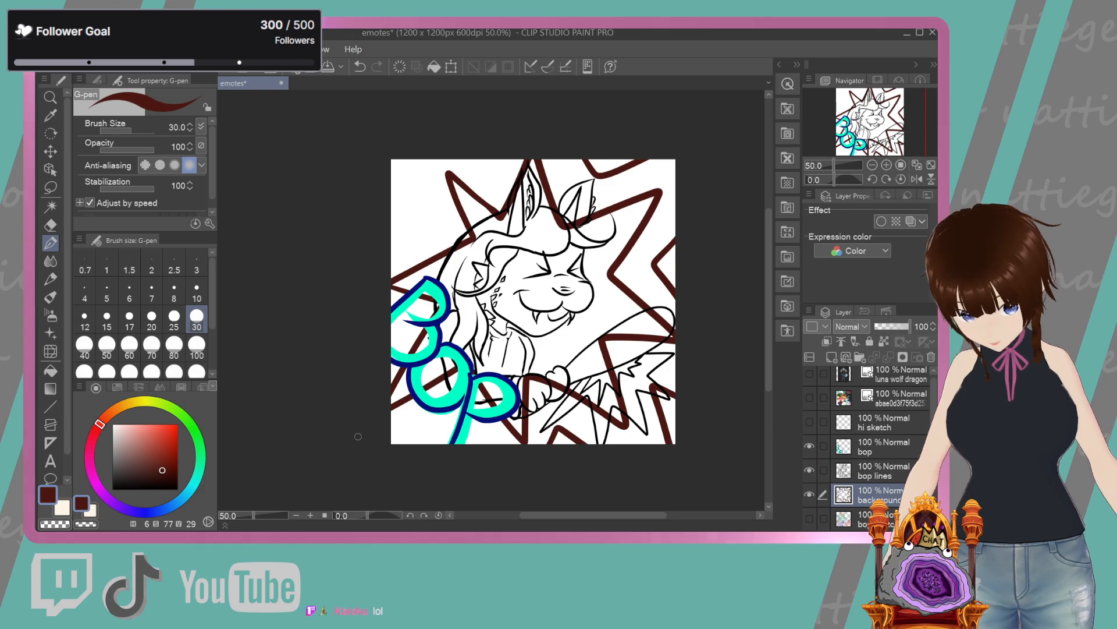
pyautogui.moveTo(358, 435); pyautogui.dragTo(424, 451)
pyautogui.moveTo(421, 189); pyautogui.dragTo(425, 142)
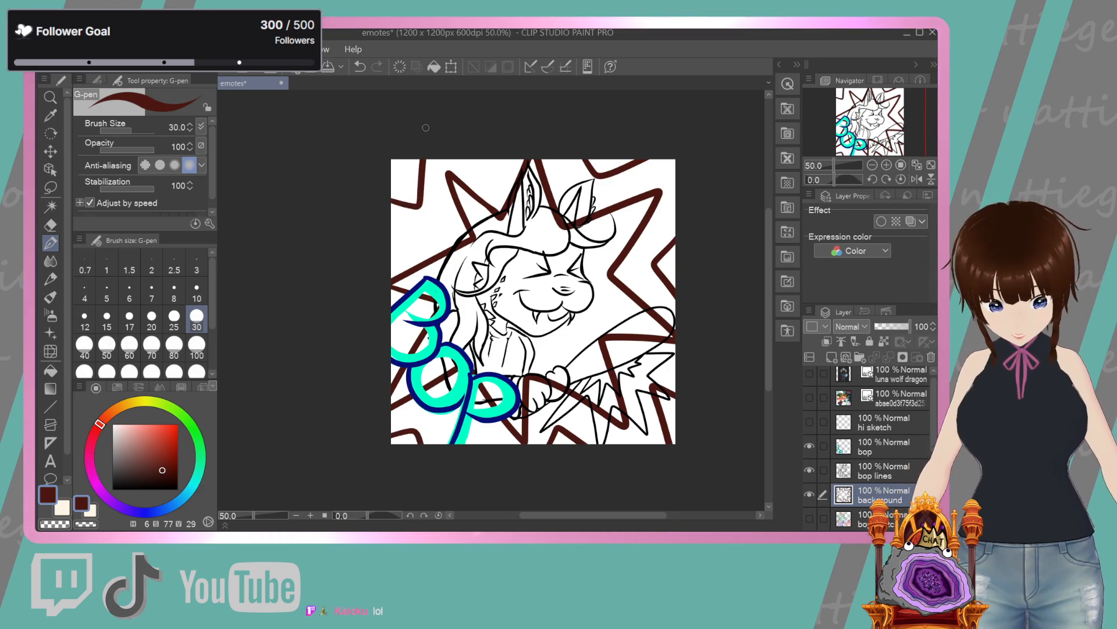
# Hide the bop lines and bop layers to isolate the starburst on the background layer
pyautogui.click(809, 470)
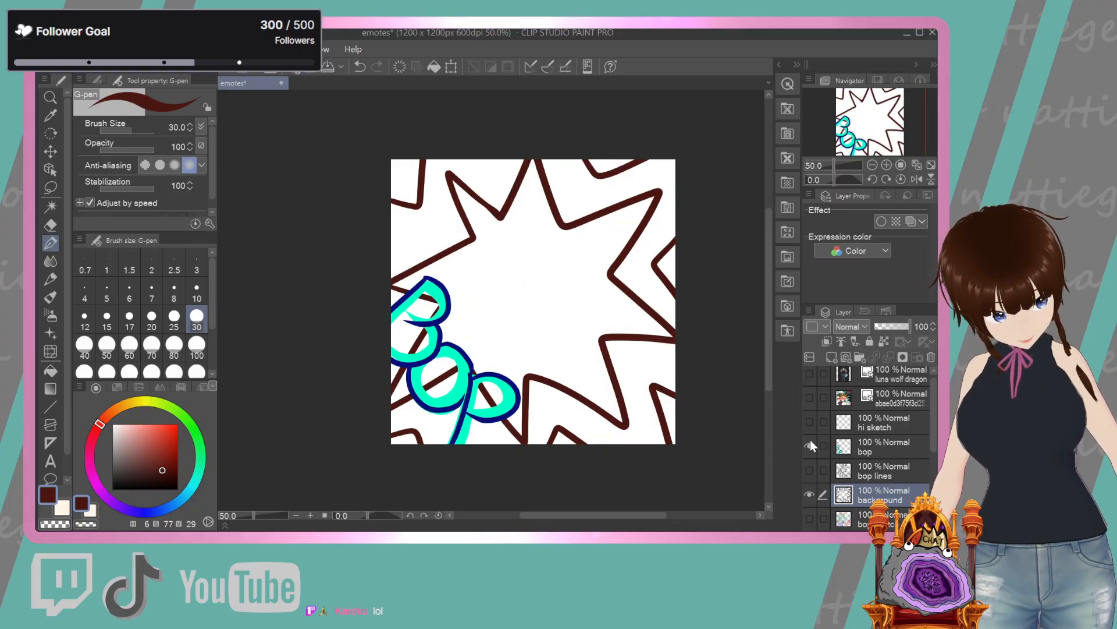
pyautogui.click(810, 444)
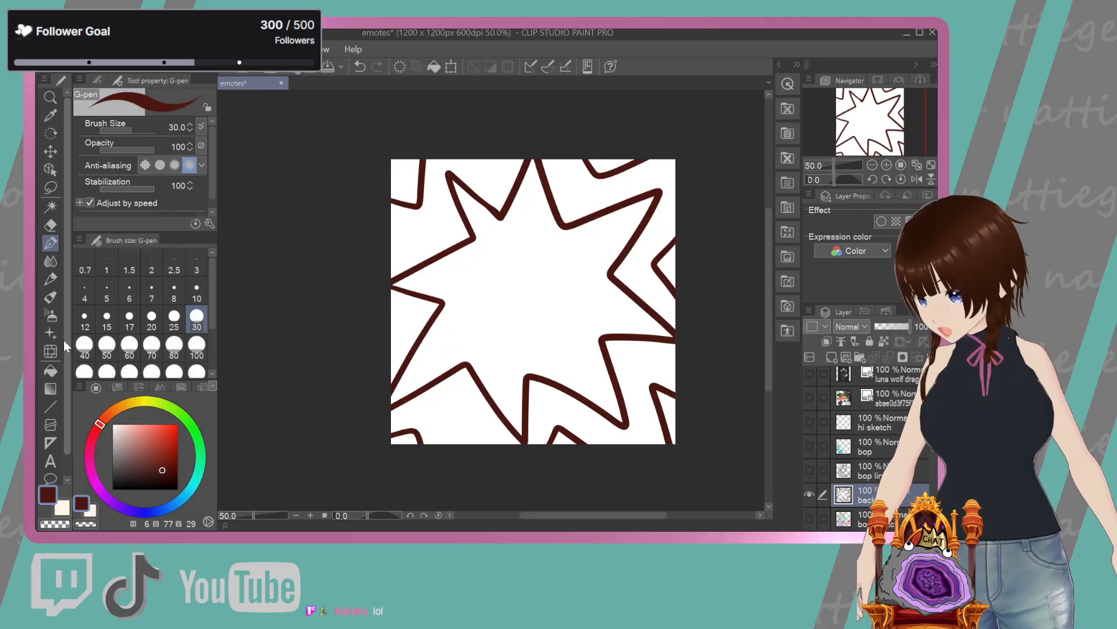
# Fill the central starburst on the background layer with a dark orange using the Refer other layers fill
pyautogui.click(50, 370)
pyautogui.click(175, 423)
pyautogui.moveTo(175, 423); pyautogui.dragTo(170, 439)
pyautogui.moveTo(139, 401)
pyautogui.mouseDown()
pyautogui.moveTo(119, 408)
pyautogui.moveTo(153, 400)
pyautogui.moveTo(129, 406)
pyautogui.mouseUp()
pyautogui.click(493, 281)
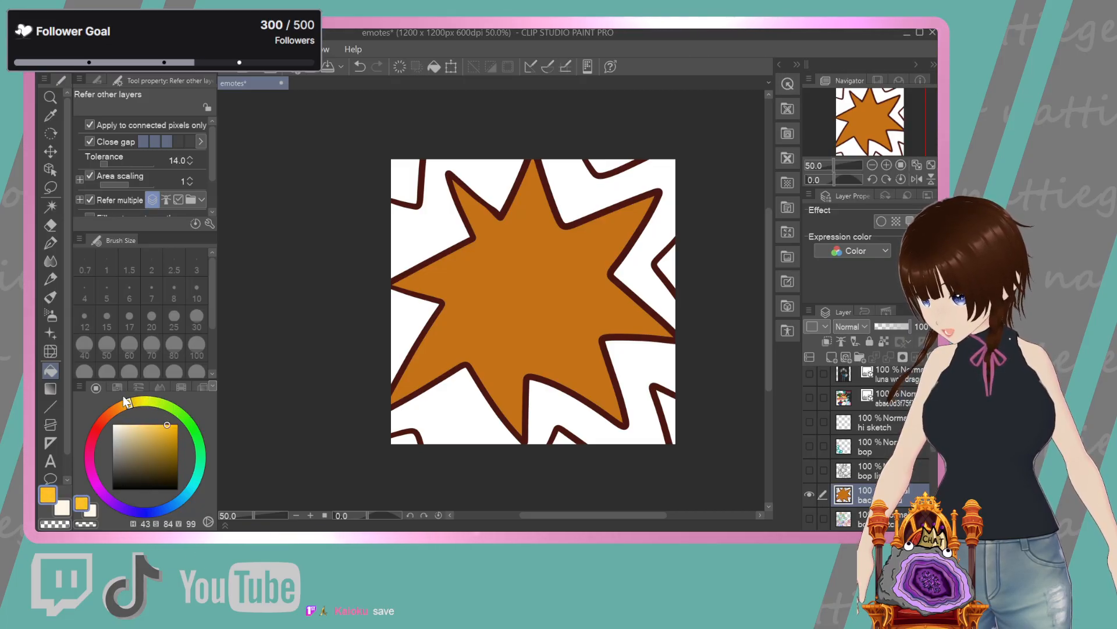
# Fill the areas between the central starburst and the outer burst points with golden yellow (H 43, S 84, V 99)
pyautogui.click(428, 220)
pyautogui.click(410, 329)
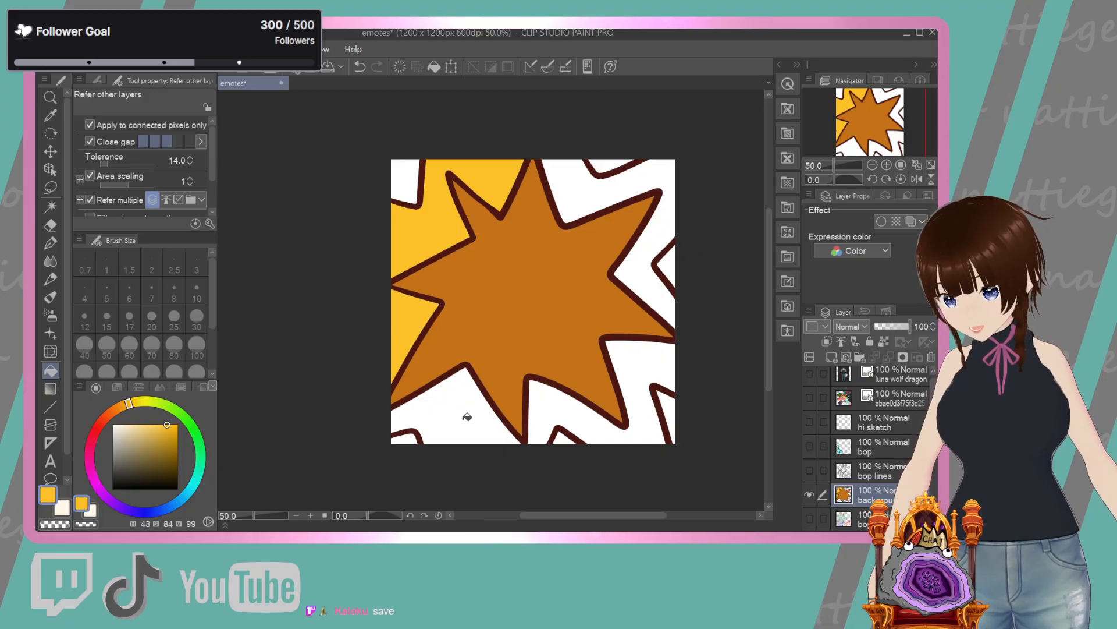
pyautogui.click(466, 417)
pyautogui.click(569, 395)
pyautogui.click(650, 235)
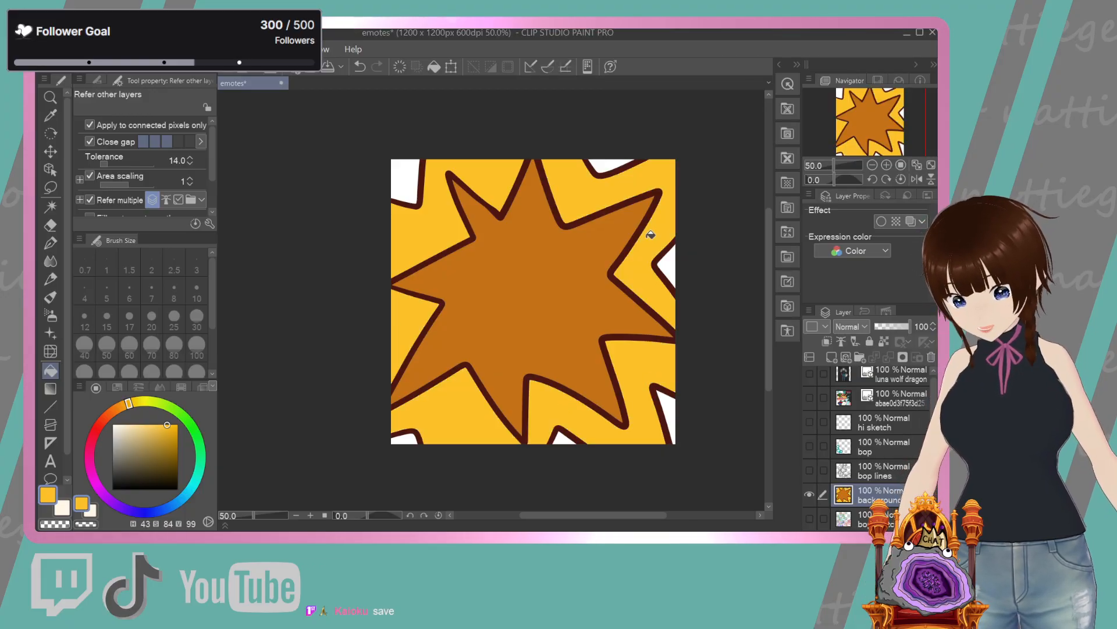
# Fill the outer burst sections along the canvas edges and corners with bright yellow (H 56, S 100, V 100)
pyautogui.moveTo(128, 403); pyautogui.dragTo(187, 408)
pyautogui.click(402, 176)
pyautogui.click(612, 166)
pyautogui.click(667, 264)
pyautogui.click(666, 416)
pyautogui.click(560, 435)
pyautogui.click(414, 425)
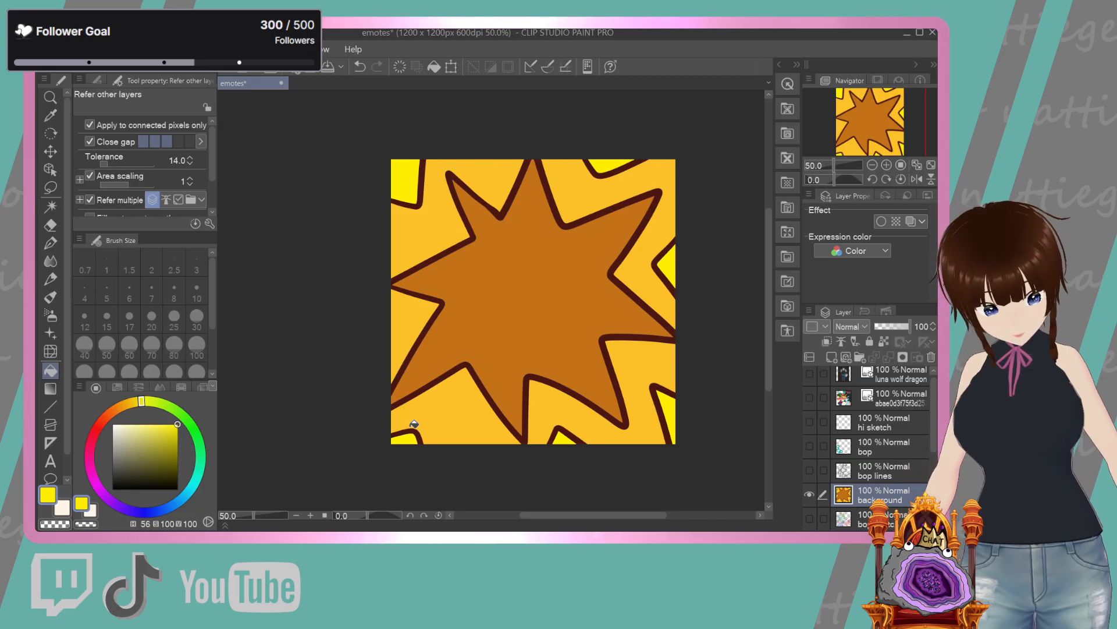
# Show the bop lines layer and hide the background layer, leaving the bop lettering hidden
pyautogui.click(810, 445)
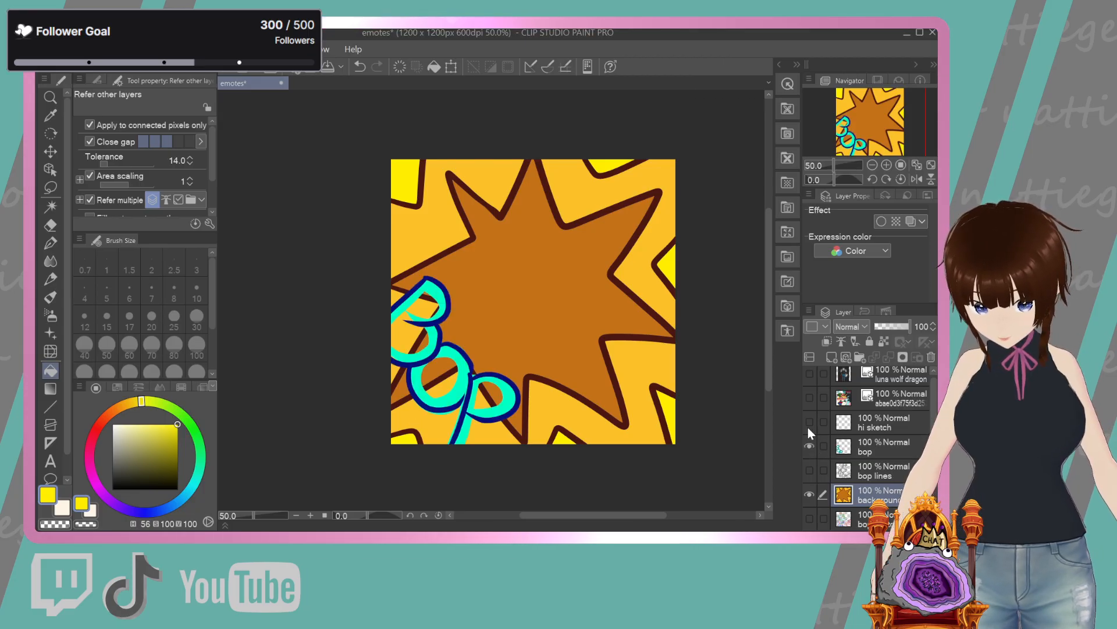
pyautogui.click(809, 445)
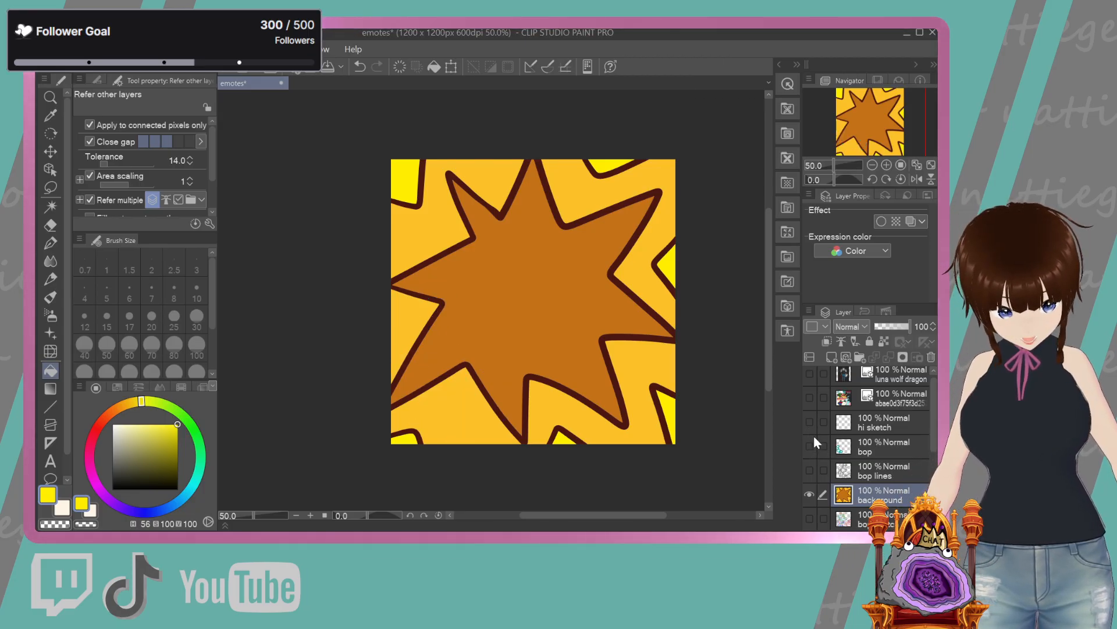
pyautogui.click(809, 469)
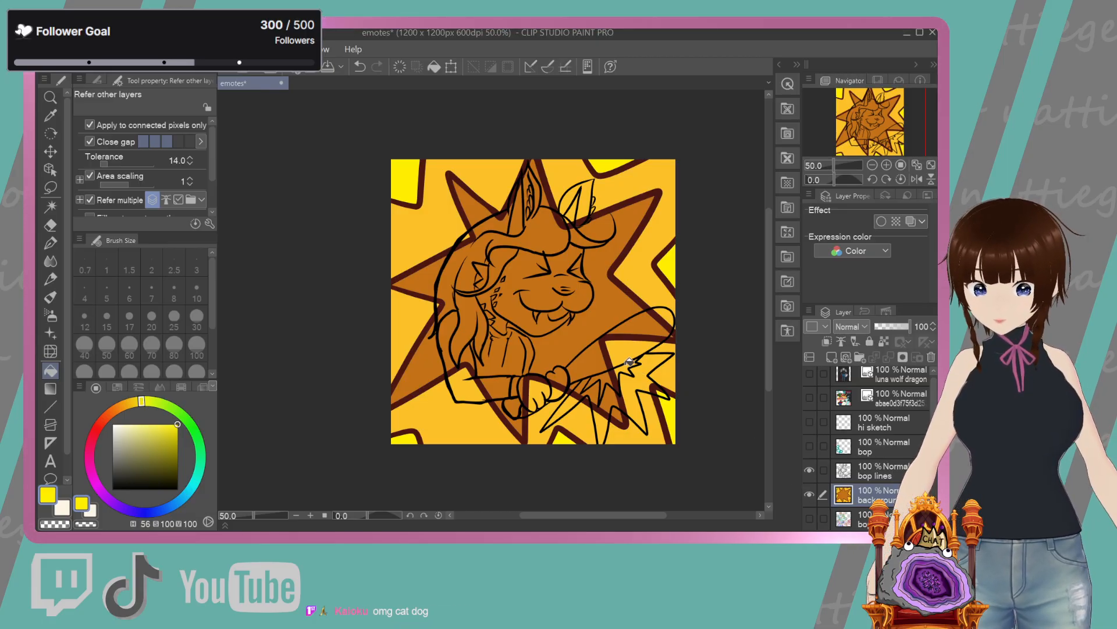
pyautogui.click(809, 495)
pyautogui.click(809, 492)
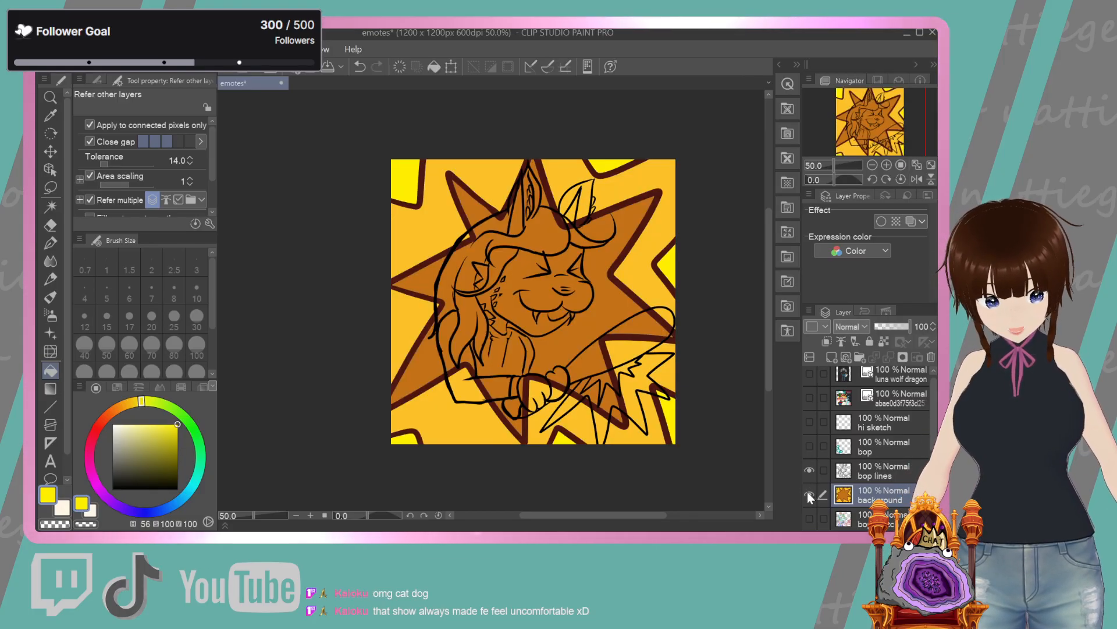
pyautogui.click(808, 493)
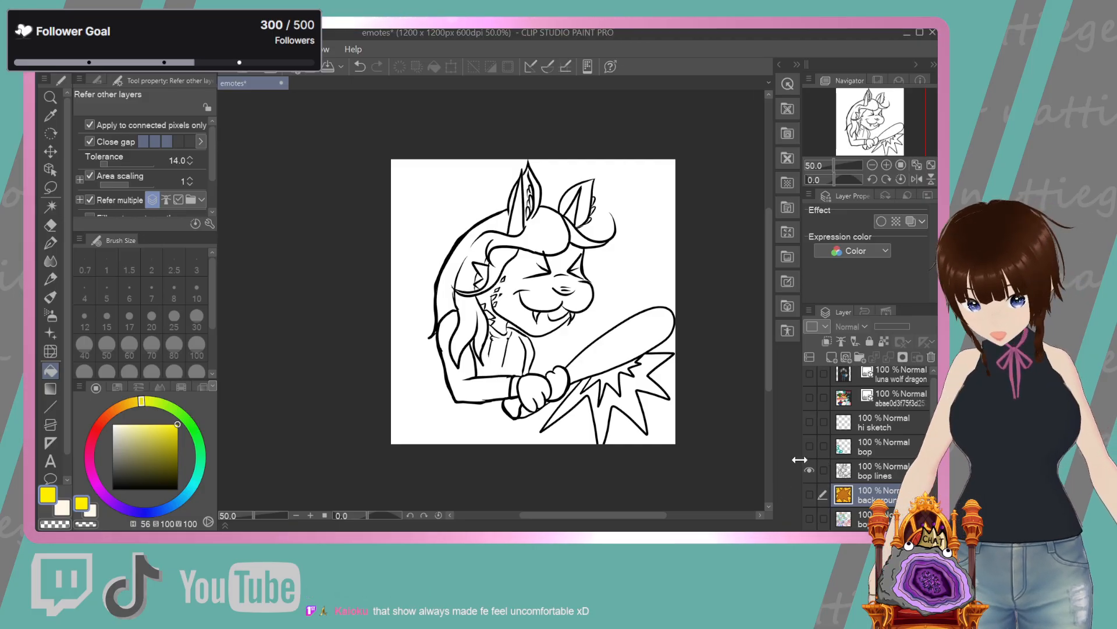
# Erase the impact burst spikes below the bat on the bop lines layer with the Hard eraser at size 60
pyautogui.click(49, 224)
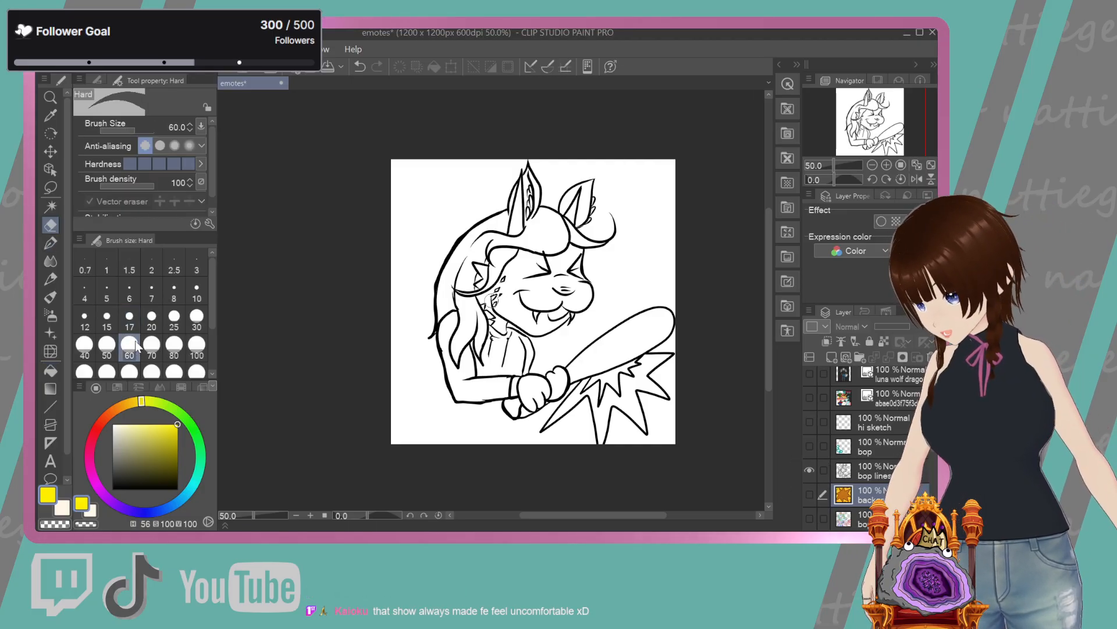
pyautogui.click(912, 461)
pyautogui.moveTo(663, 393)
pyautogui.mouseDown()
pyautogui.moveTo(646, 415)
pyautogui.moveTo(699, 399)
pyautogui.moveTo(595, 439)
pyautogui.mouseUp()
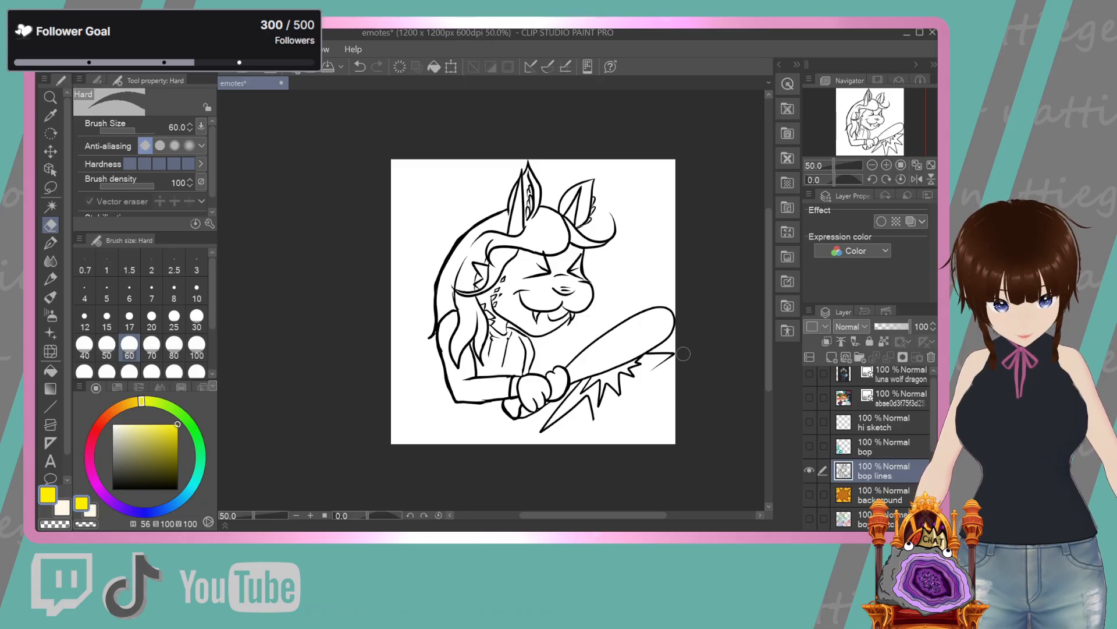
pyautogui.moveTo(600, 399); pyautogui.dragTo(613, 390)
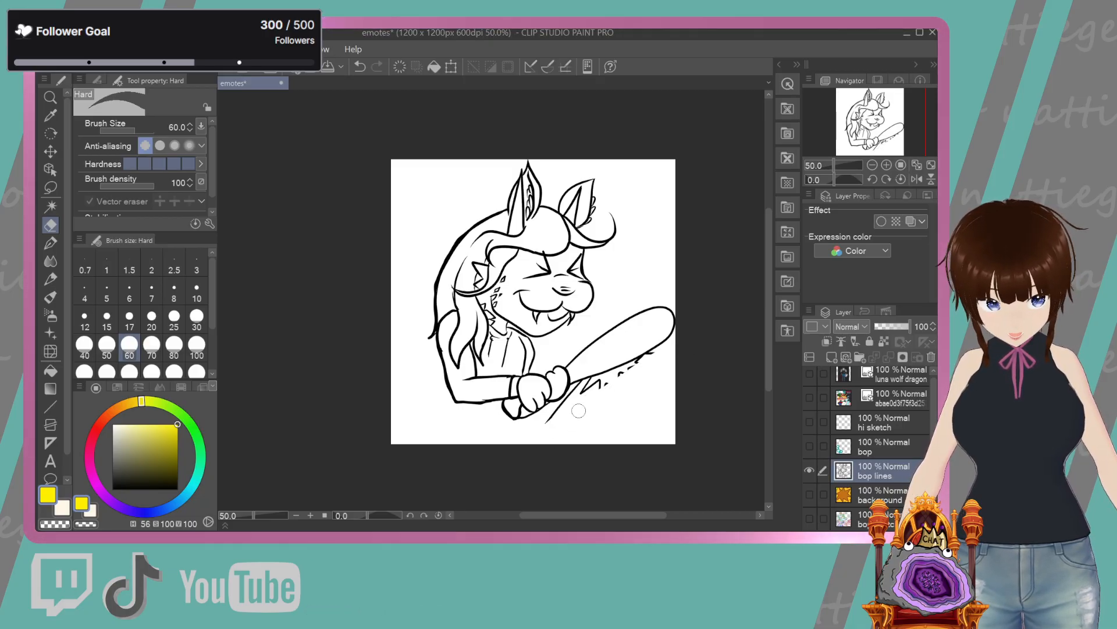
# Clean up the leftover burst fragments along the underside of the bat with the eraser
pyautogui.scroll(4, 593, 417)
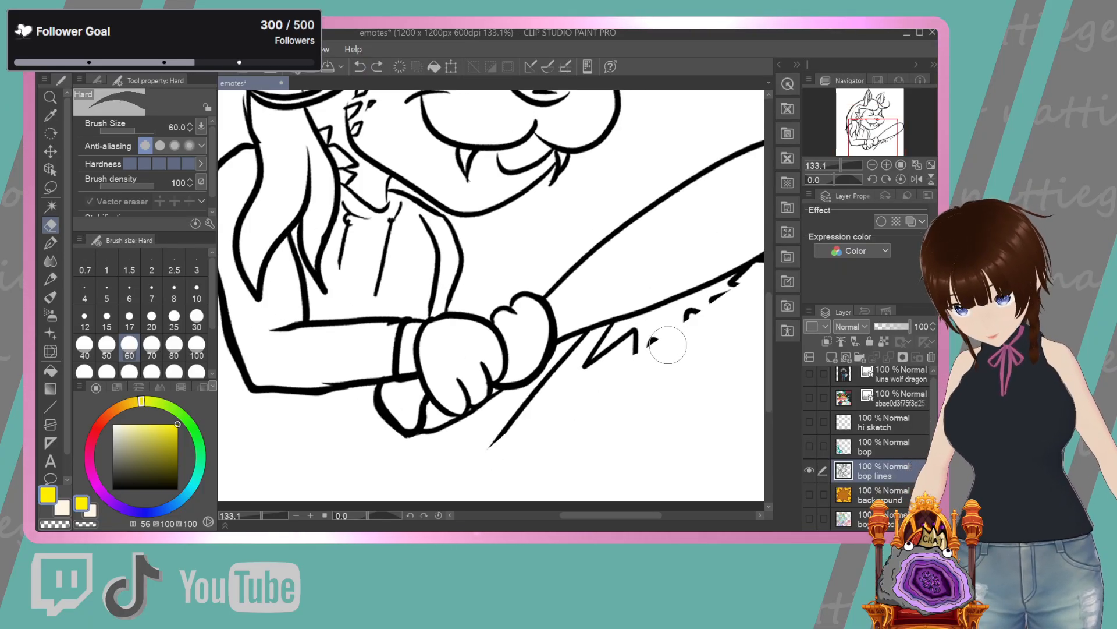
pyautogui.moveTo(668, 342); pyautogui.dragTo(554, 338)
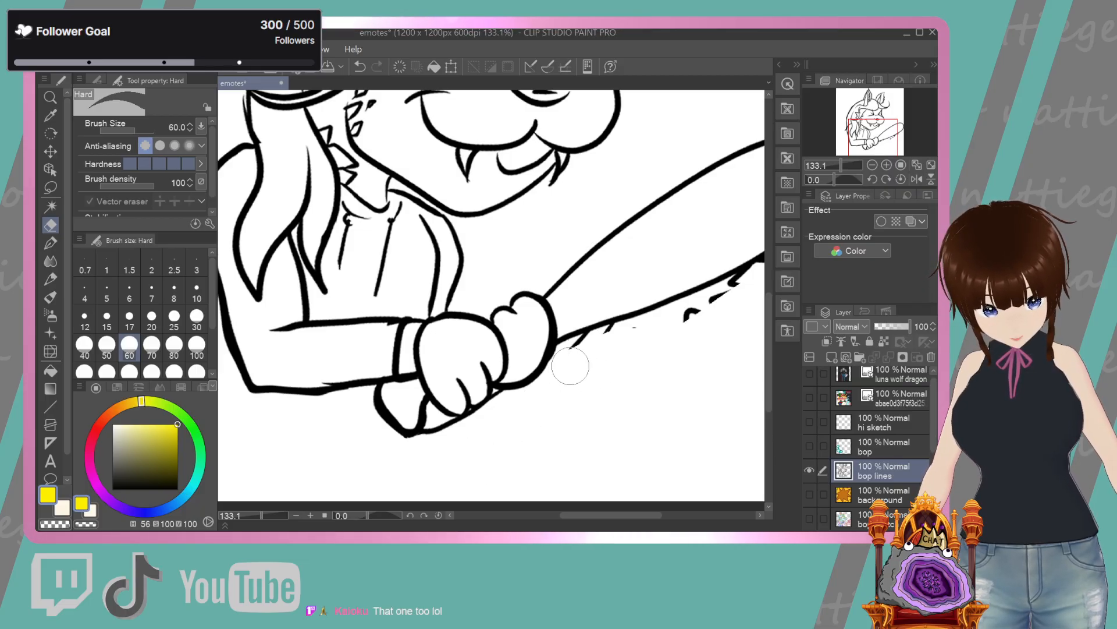
pyautogui.moveTo(676, 319); pyautogui.dragTo(596, 347)
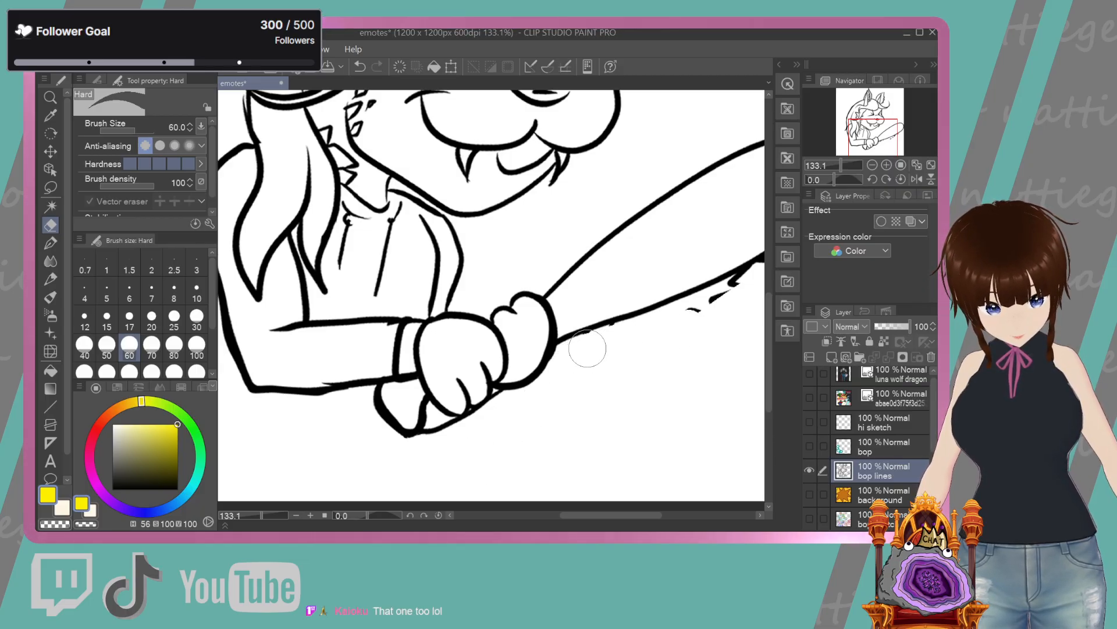
pyautogui.moveTo(698, 312); pyautogui.dragTo(722, 314)
pyautogui.hscroll(3, 671, 339)
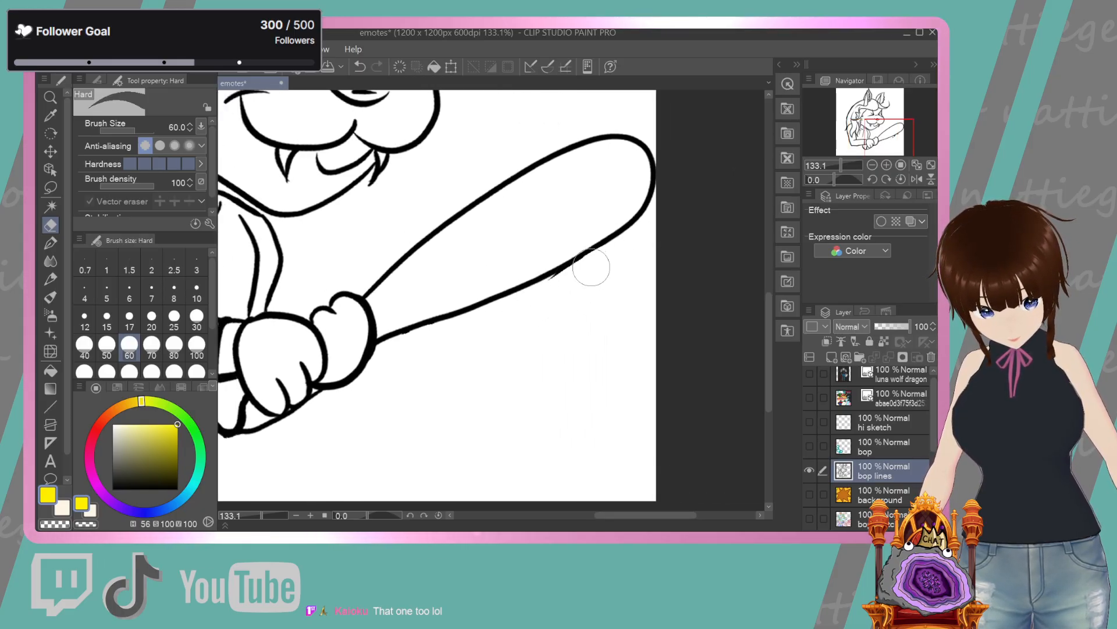
pyautogui.hscroll(-3, 669, 502)
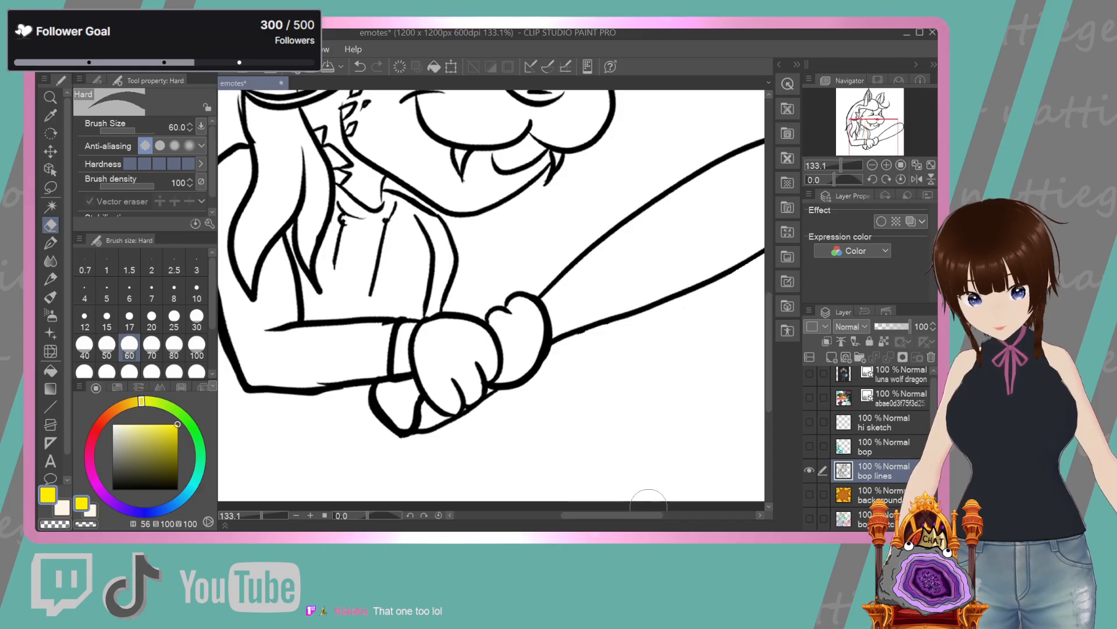
pyautogui.scroll(-5, 612, 364)
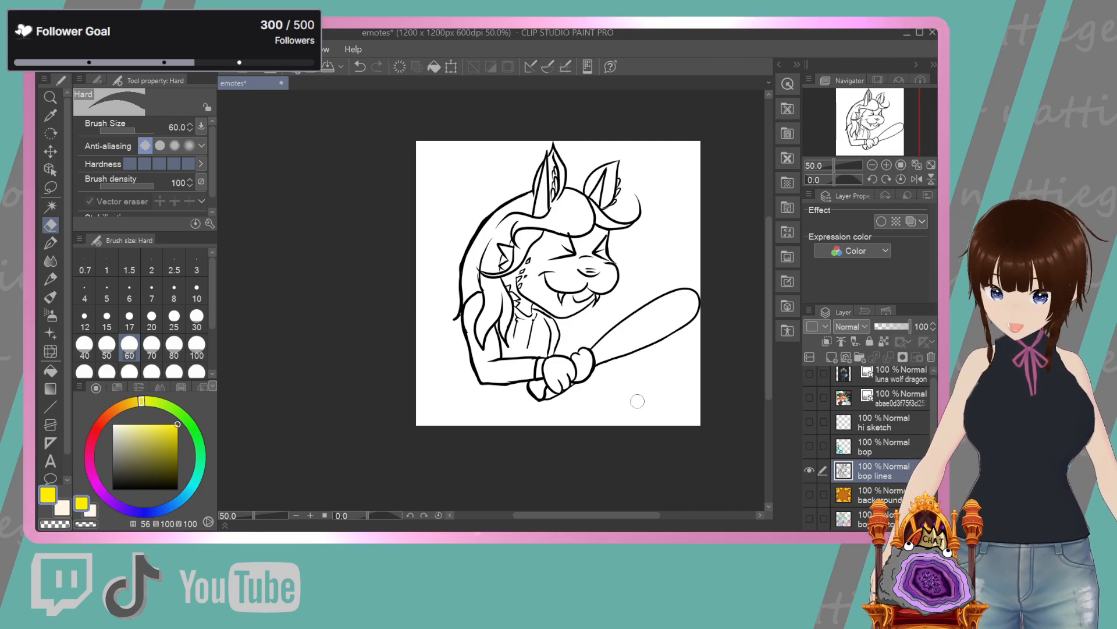
# Draw the character's lower back and torso outline below the arms in black with the G-pen at size 12
pyautogui.click(50, 244)
pyautogui.click(112, 488)
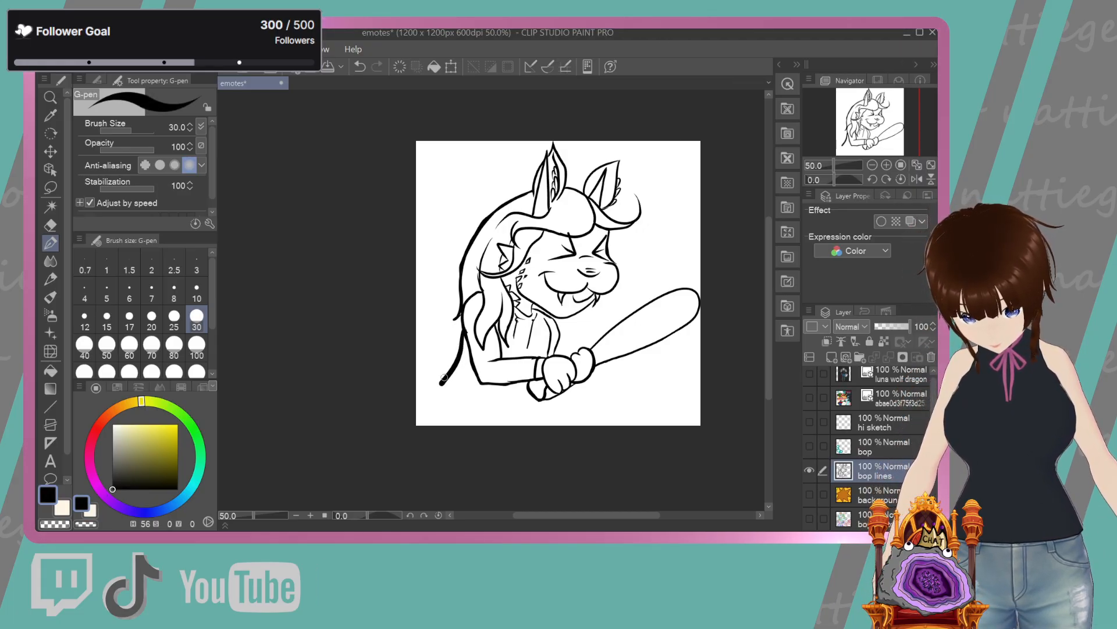
pyautogui.moveTo(463, 331); pyautogui.dragTo(442, 382)
pyautogui.click(360, 66)
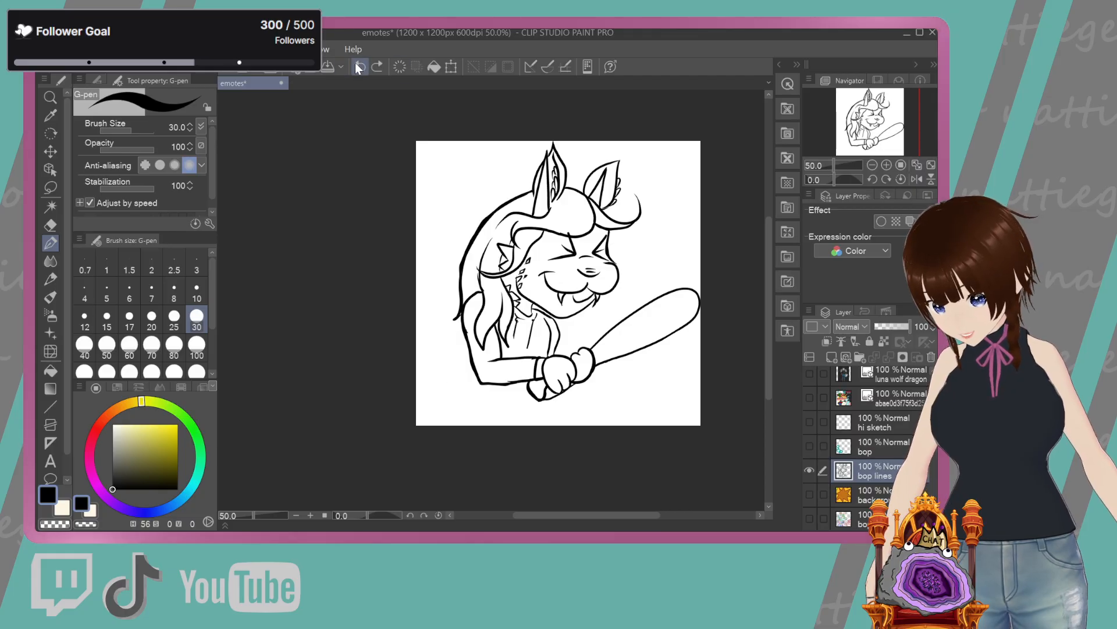
pyautogui.click(86, 319)
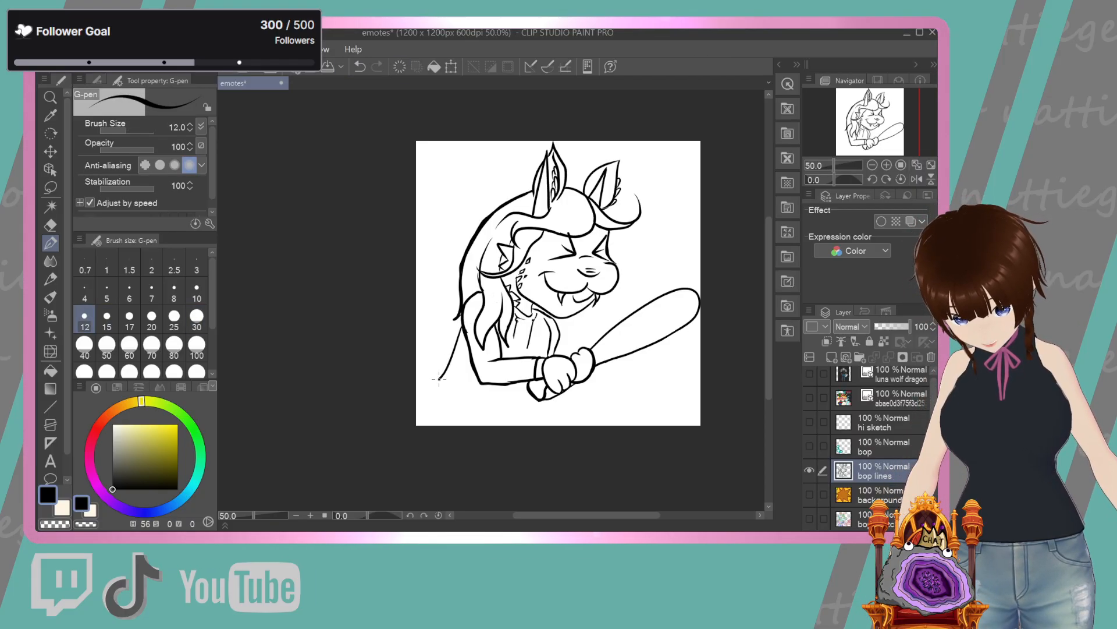
pyautogui.moveTo(523, 415); pyautogui.dragTo(533, 402)
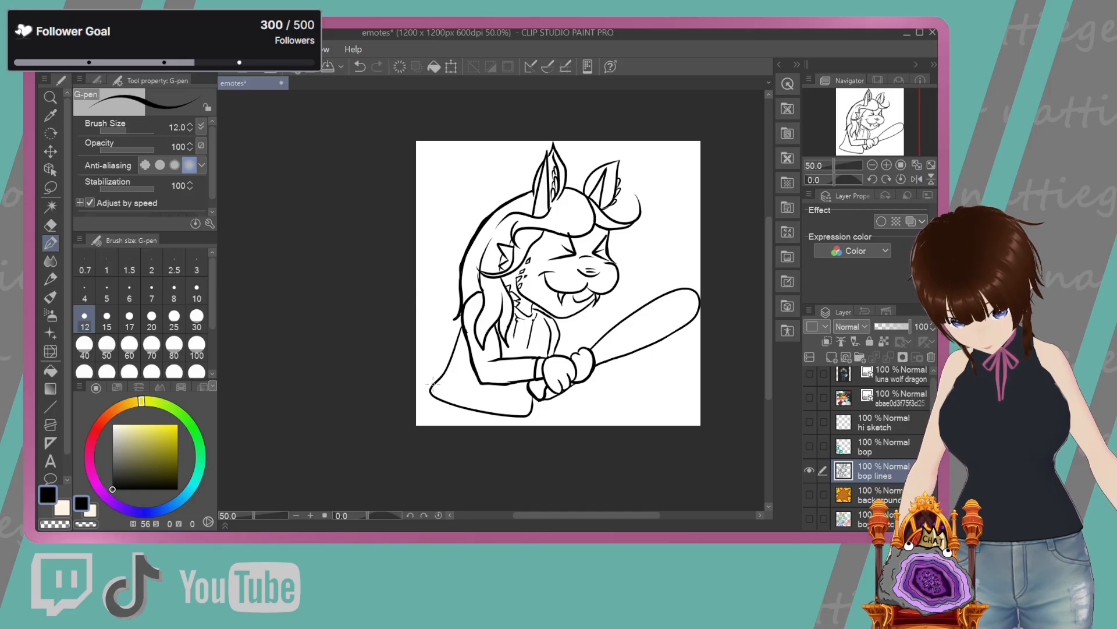
# Sketch a long curling tail with a tufted tip behind the character, along the canvas's left edge
pyautogui.moveTo(431, 386); pyautogui.dragTo(421, 343)
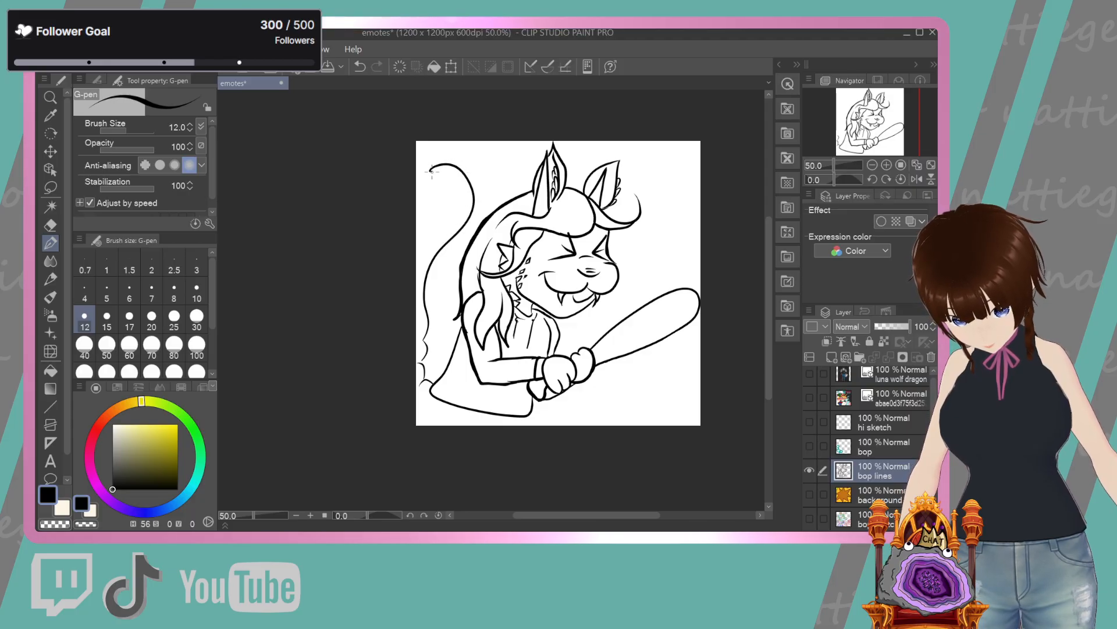
pyautogui.moveTo(416, 195); pyautogui.dragTo(445, 185)
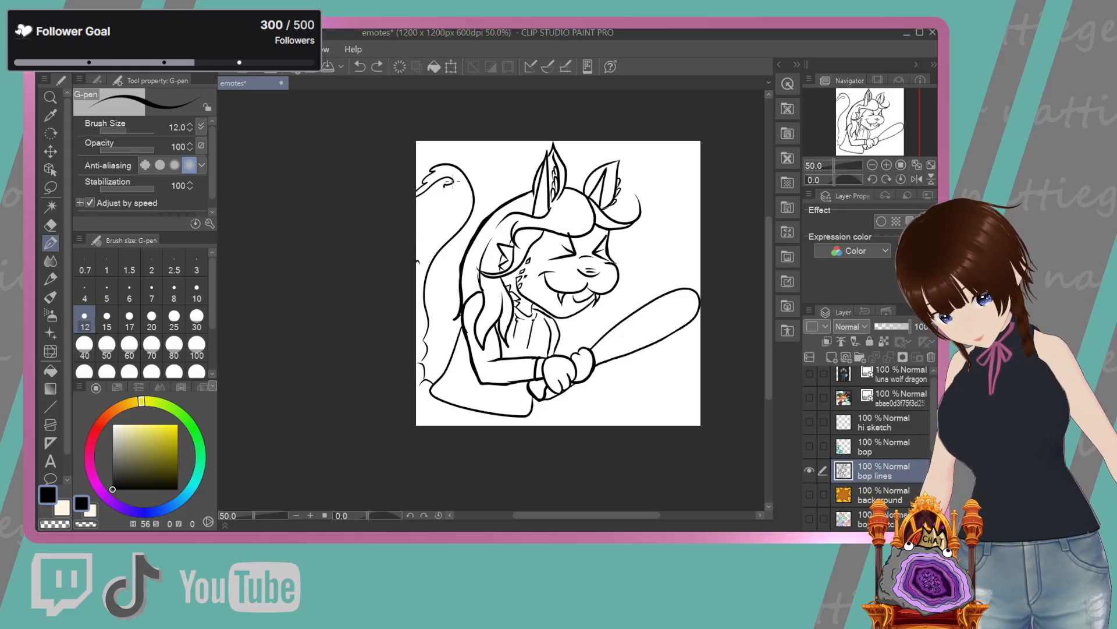
pyautogui.moveTo(444, 187)
pyautogui.mouseDown()
pyautogui.moveTo(453, 181)
pyautogui.moveTo(448, 202)
pyautogui.mouseUp()
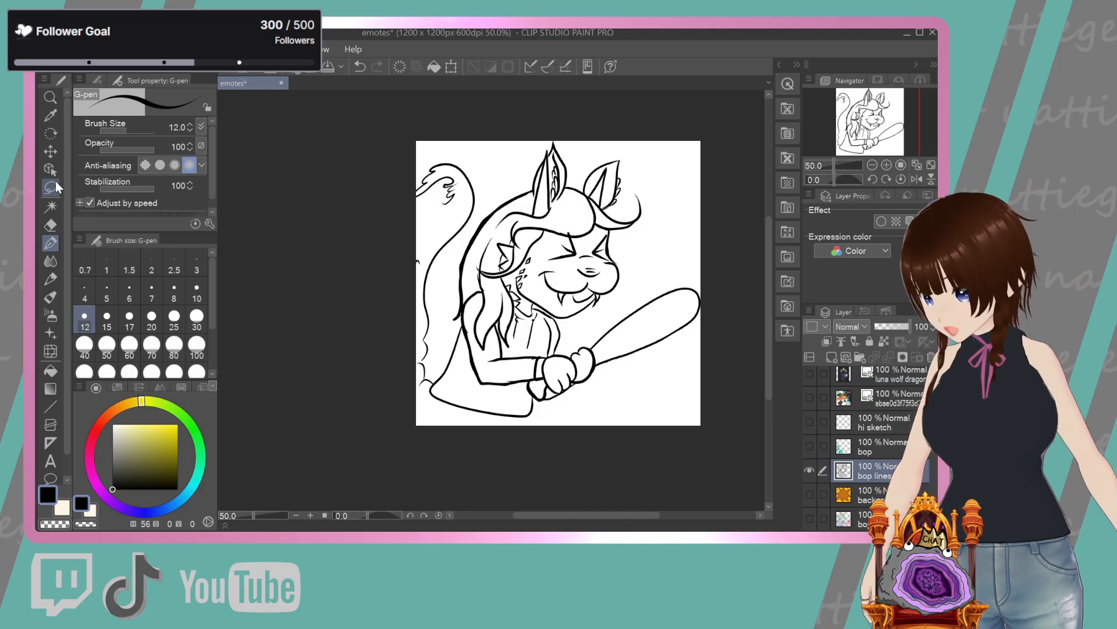
# Erase the tail's long curve and the inner tuft strokes, keeping only the outer strokes of the tip
pyautogui.click(51, 225)
pyautogui.moveTo(455, 199); pyautogui.dragTo(447, 191)
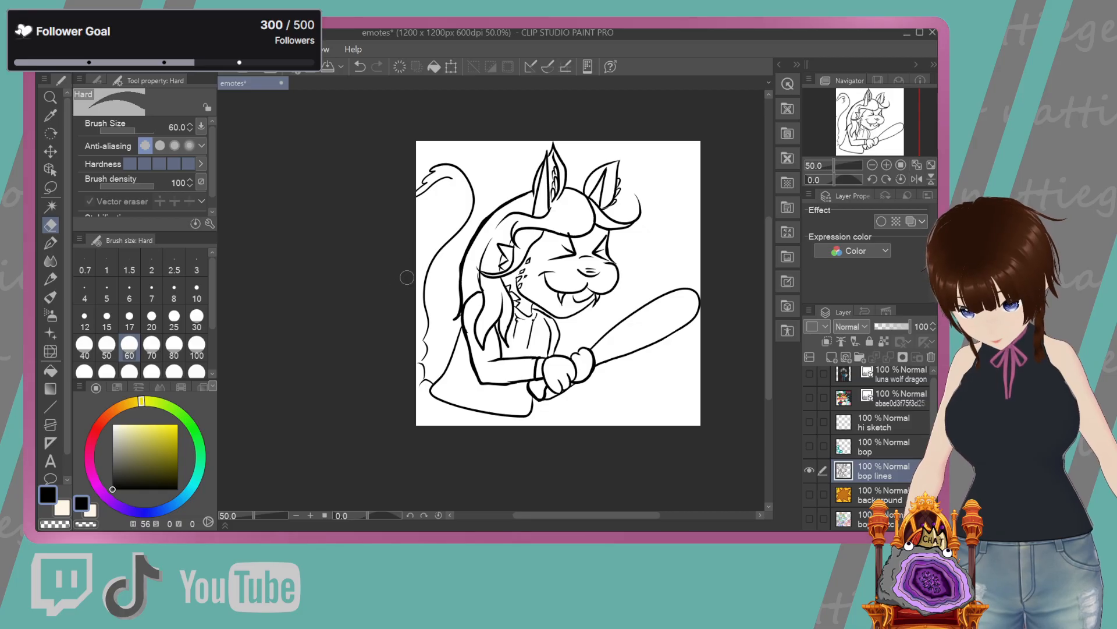
pyautogui.moveTo(435, 352); pyautogui.dragTo(411, 392)
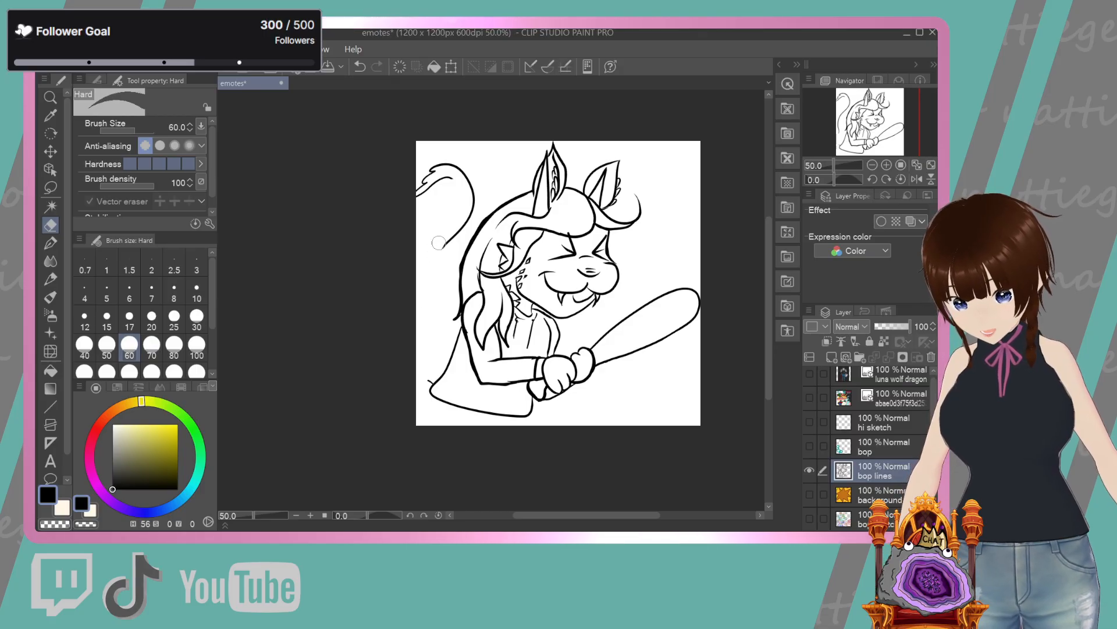
pyautogui.moveTo(476, 187); pyautogui.dragTo(467, 178)
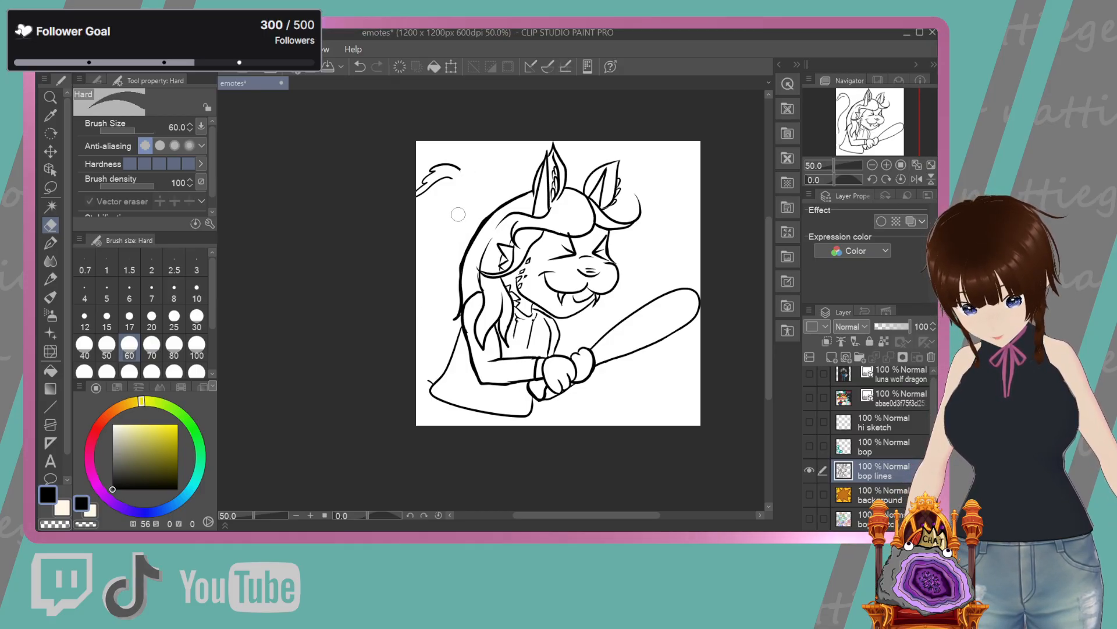
# Redraw the tail with the G-pen as a thicker, wavy shape rising from the lower back to the tufted tip
pyautogui.click(50, 242)
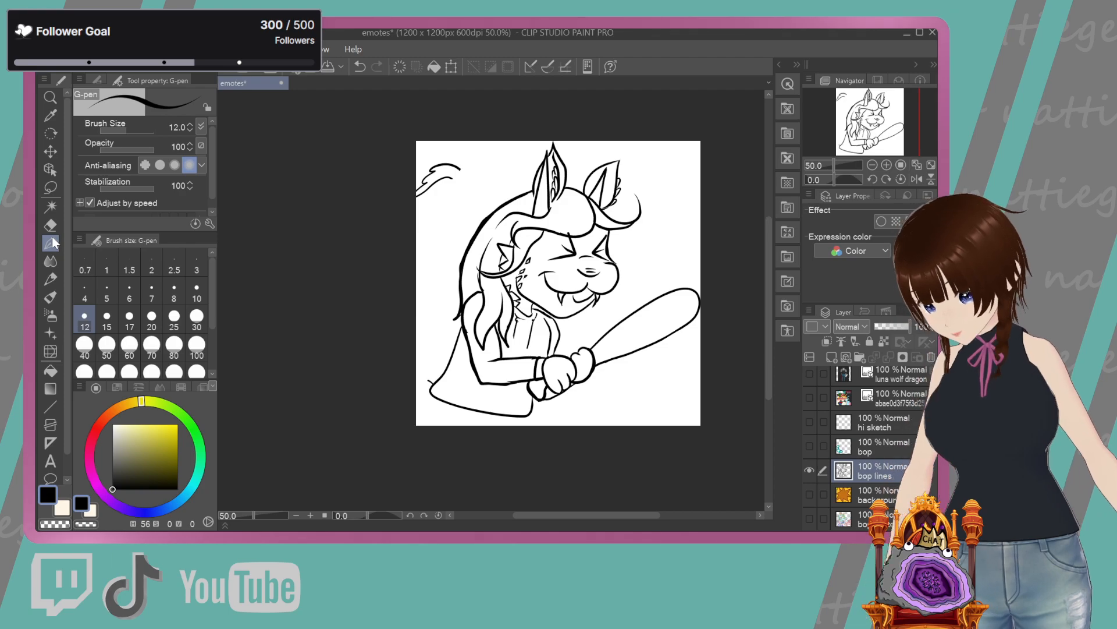
pyautogui.moveTo(434, 383); pyautogui.dragTo(427, 348)
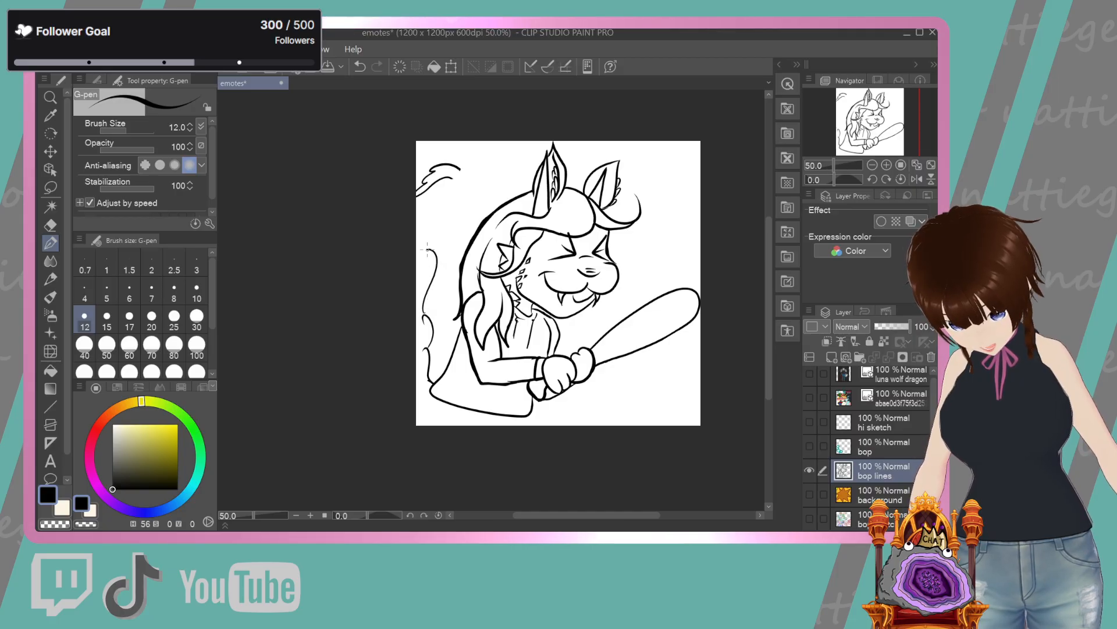
pyautogui.moveTo(446, 220)
pyautogui.mouseDown()
pyautogui.moveTo(475, 194)
pyautogui.moveTo(459, 169)
pyautogui.mouseUp()
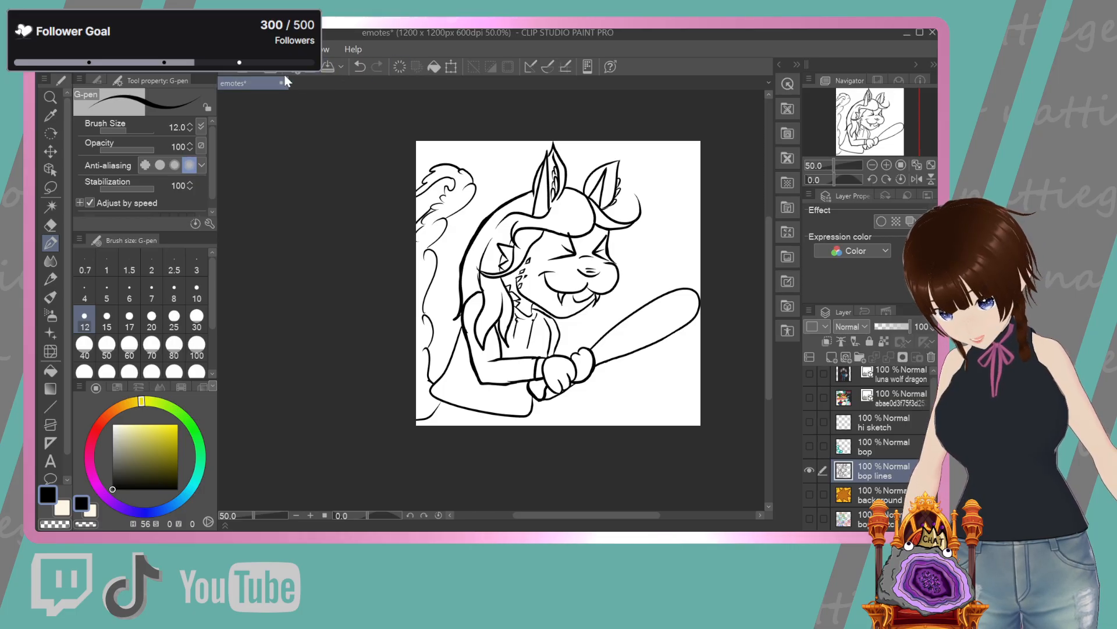
# Redraw the line beneath the tail base at the canvas's lower-left corner and extend the body outline to the bottom edge
pyautogui.click(355, 68)
pyautogui.moveTo(427, 399); pyautogui.dragTo(414, 403)
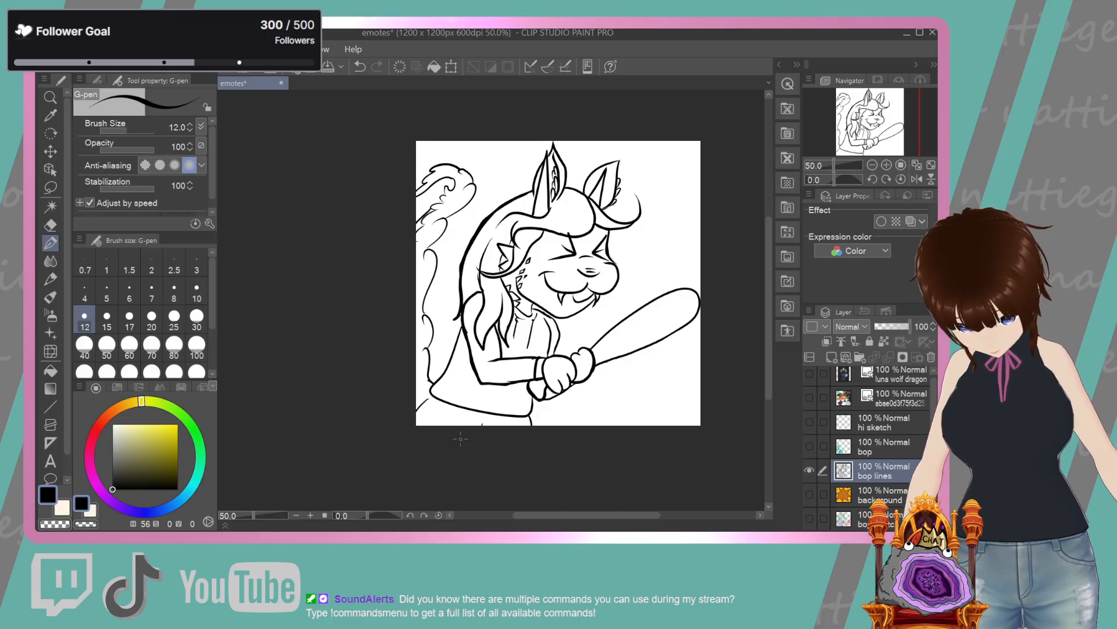
pyautogui.click(365, 61)
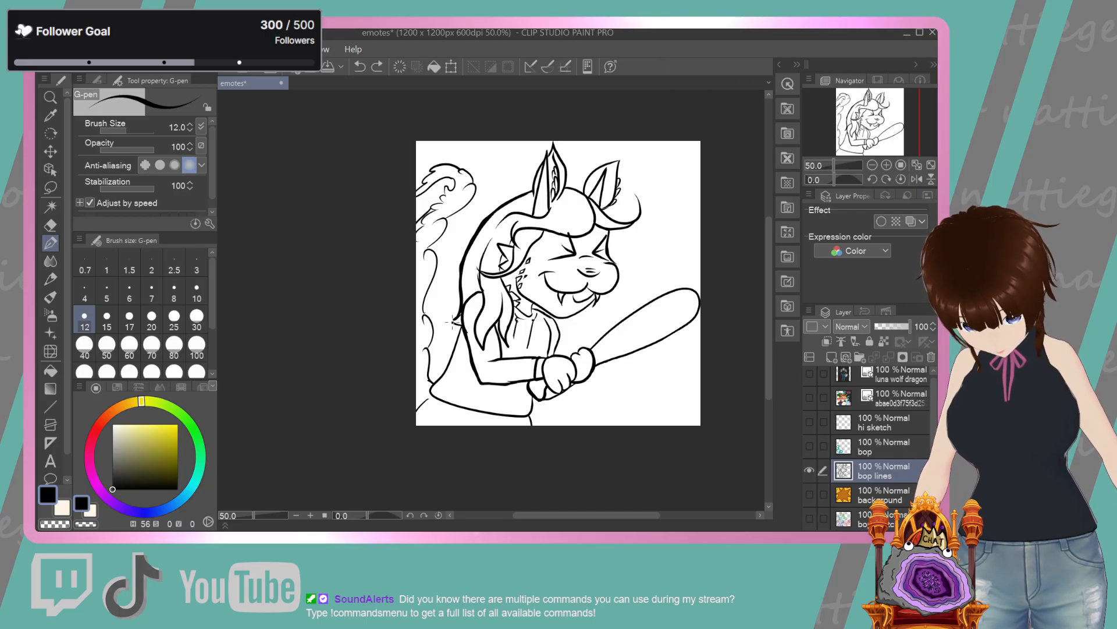
# Draw a curved, pointed shape behind the character's back, between the hair and the tail
pyautogui.moveTo(462, 326); pyautogui.dragTo(476, 216)
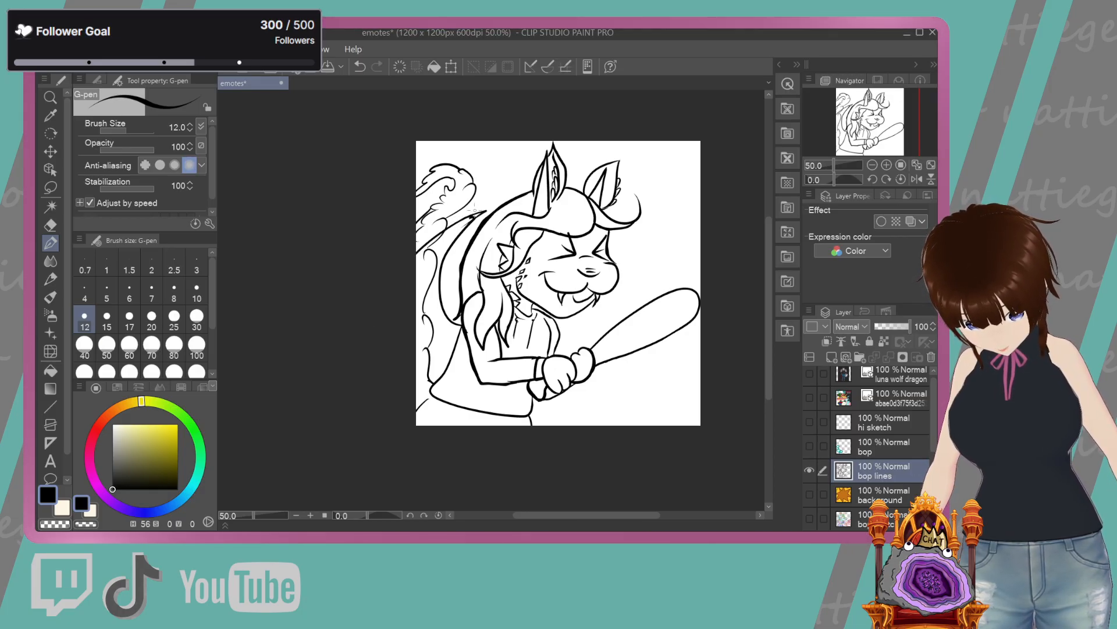
pyautogui.click(360, 66)
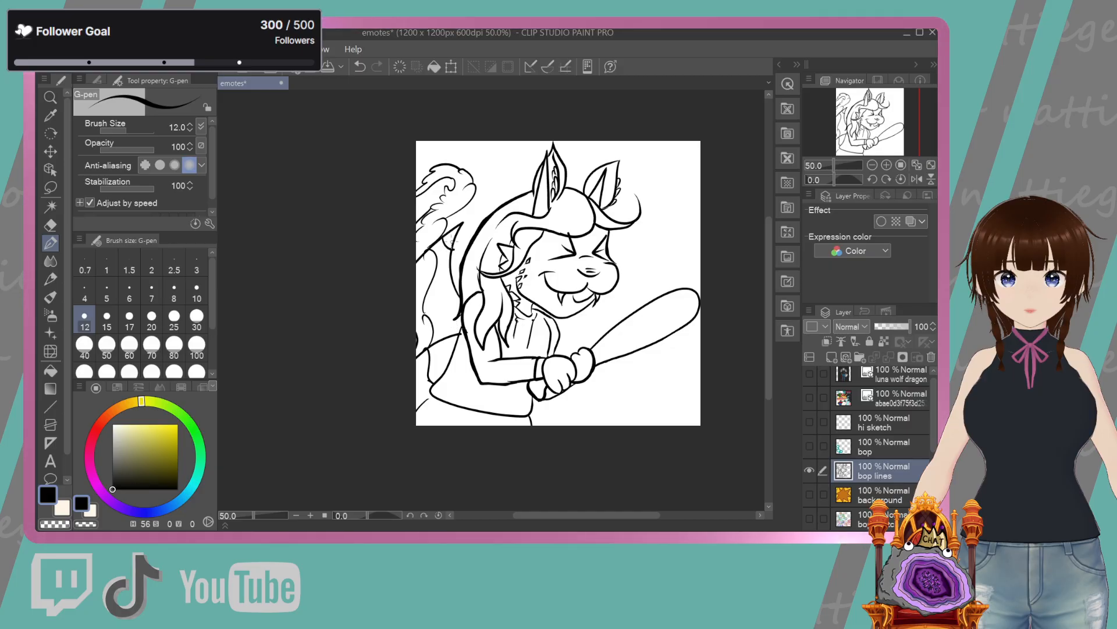
pyautogui.click(359, 67)
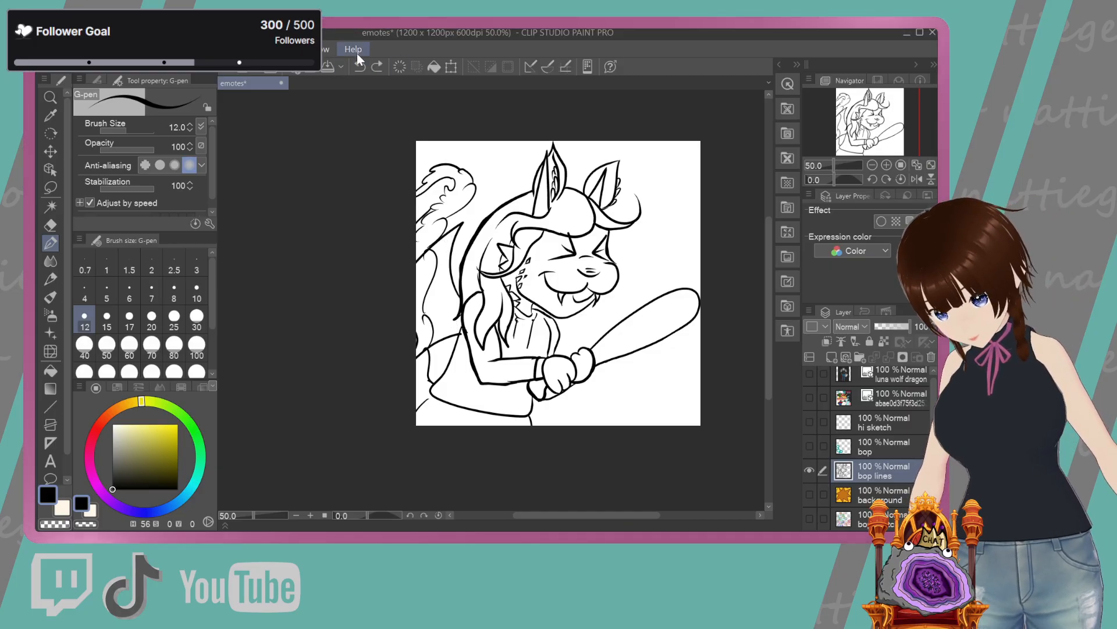
pyautogui.moveTo(437, 243); pyautogui.dragTo(451, 253)
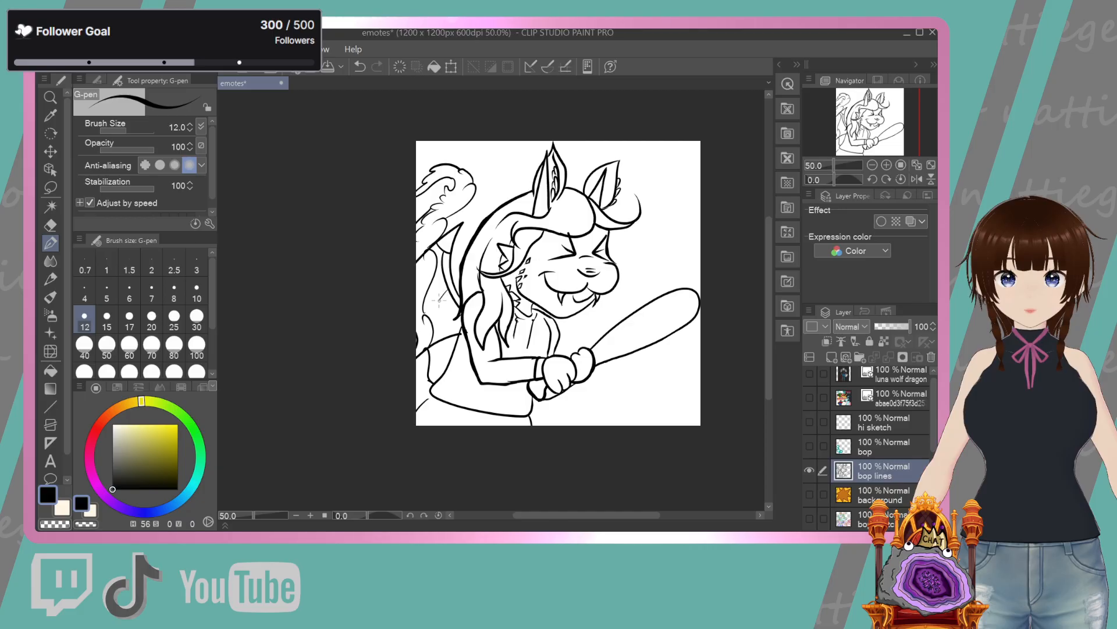
pyautogui.click(358, 67)
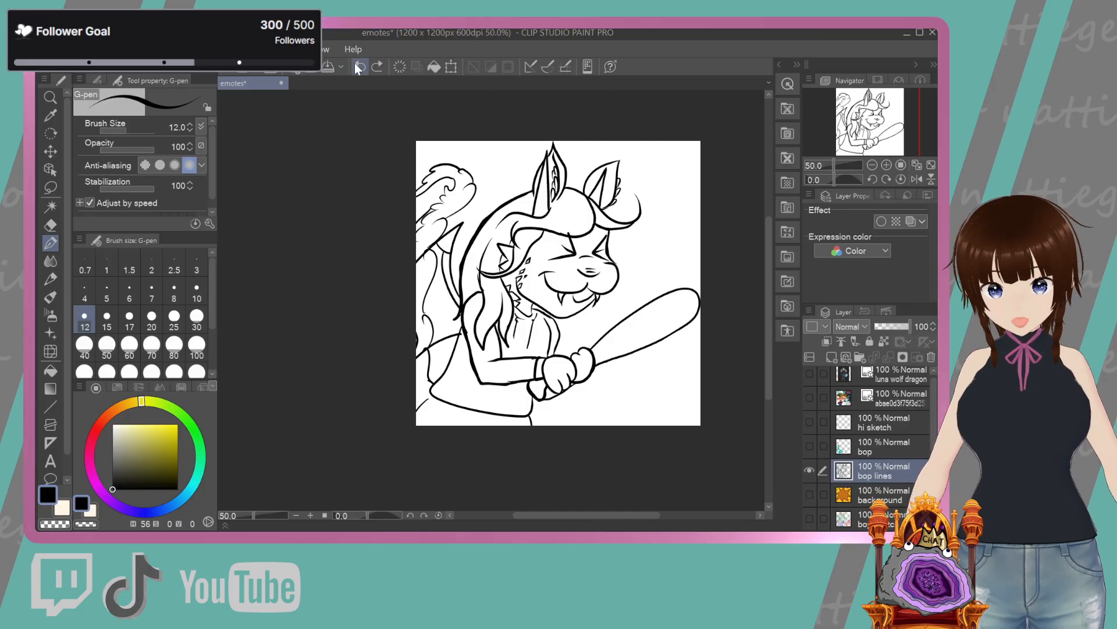
# Erase the wavy lower tail lines behind the character's back with the hard eraser, reducing its size to 6
pyautogui.click(50, 224)
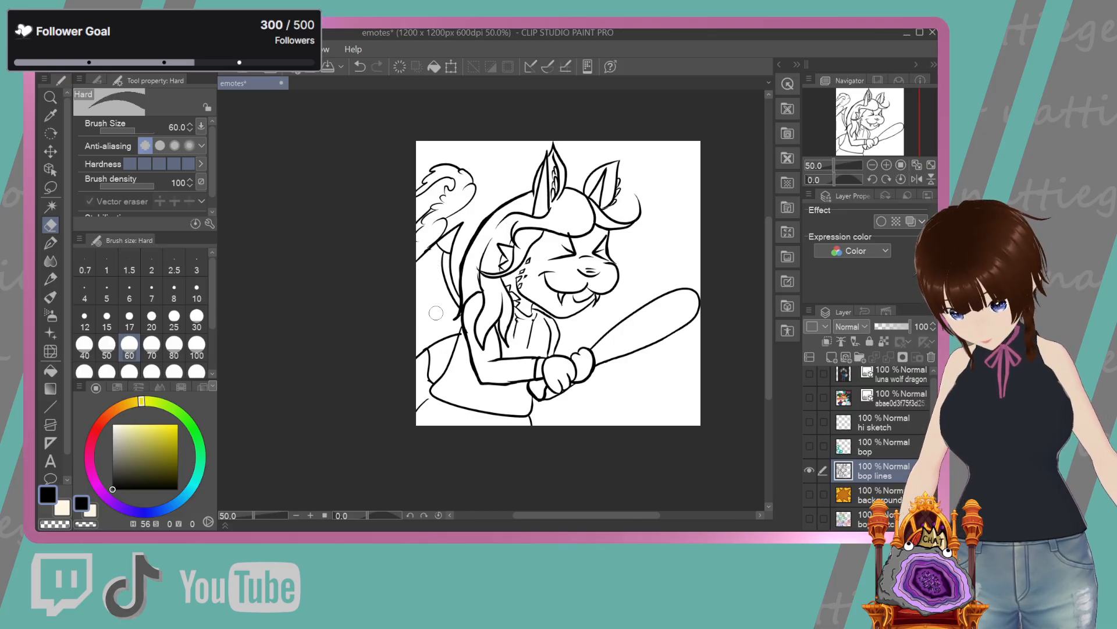
pyautogui.click(110, 318)
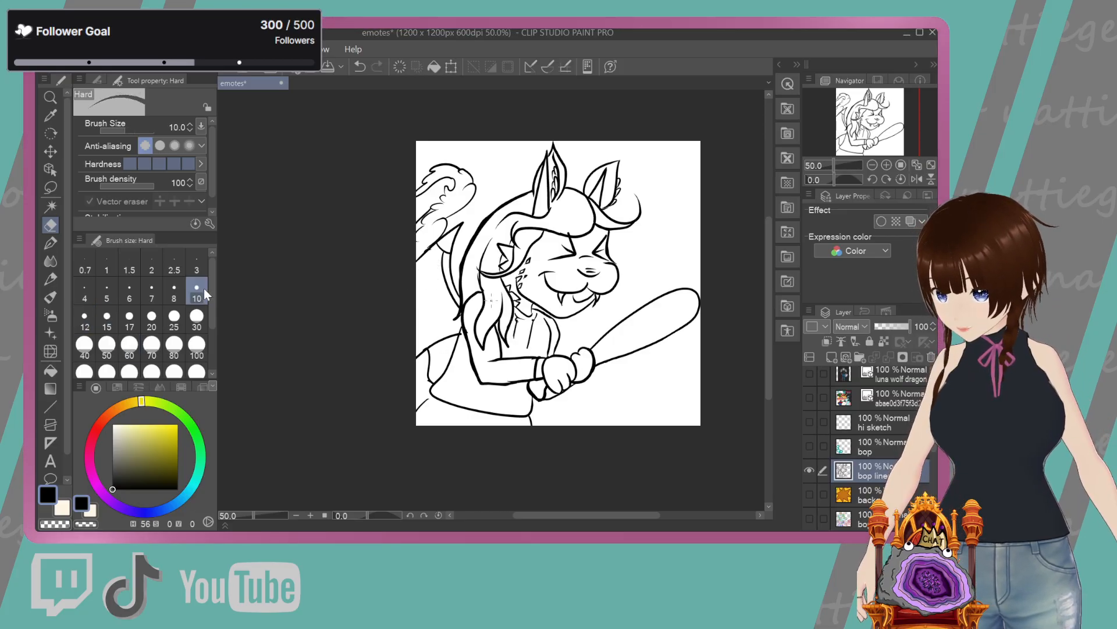
pyautogui.click(129, 289)
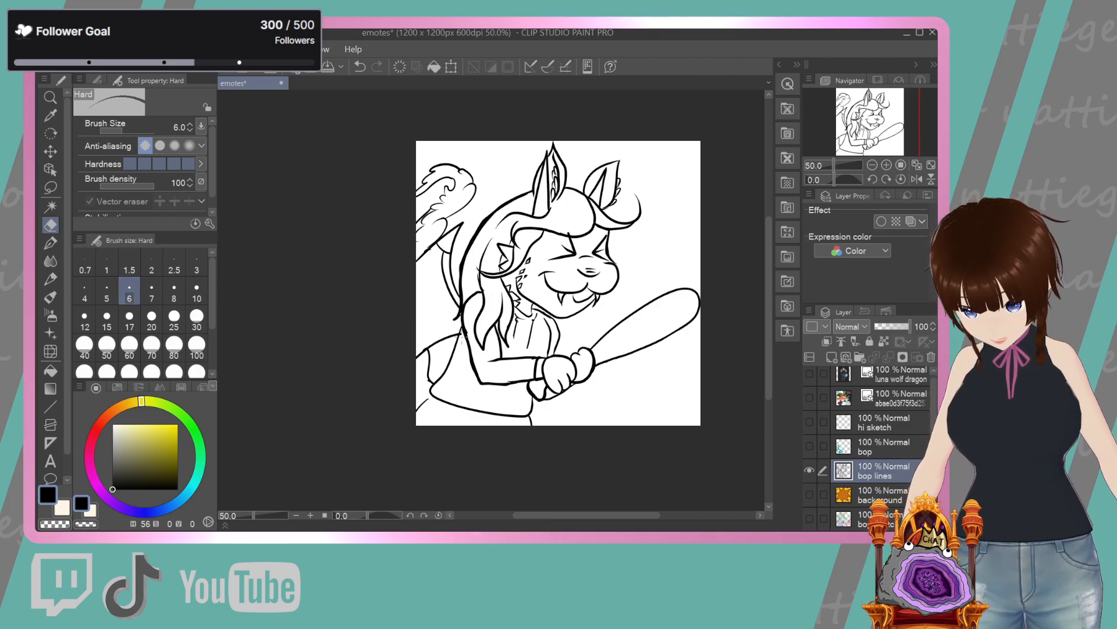
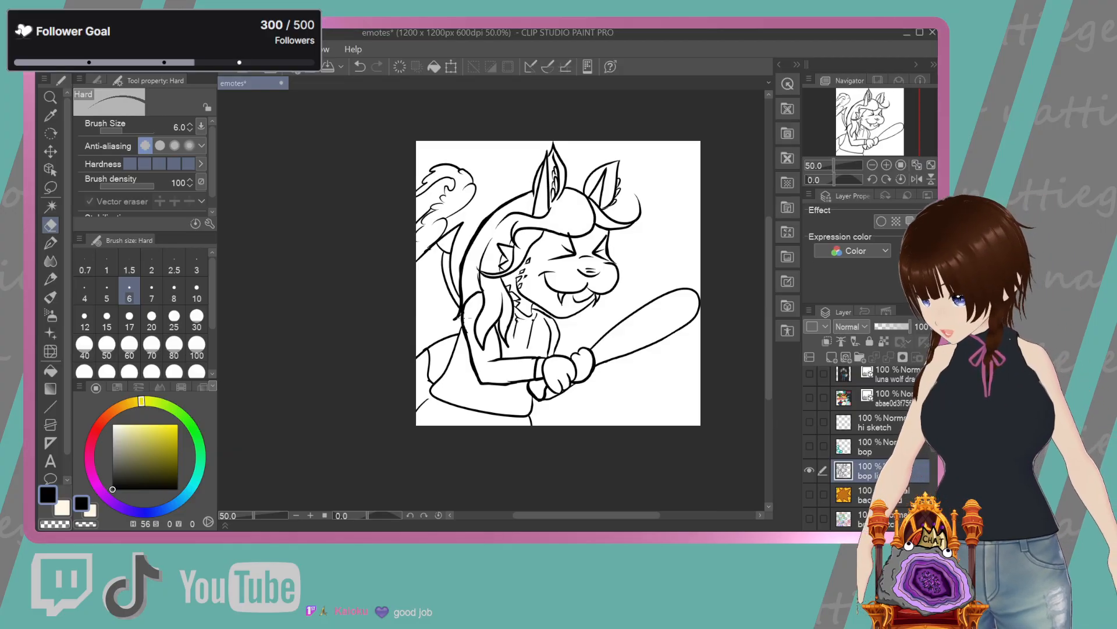
# Erase the remaining pointed shape and diagonal lines between the hair and the tail with the hard eraser at size 20
pyautogui.click(51, 241)
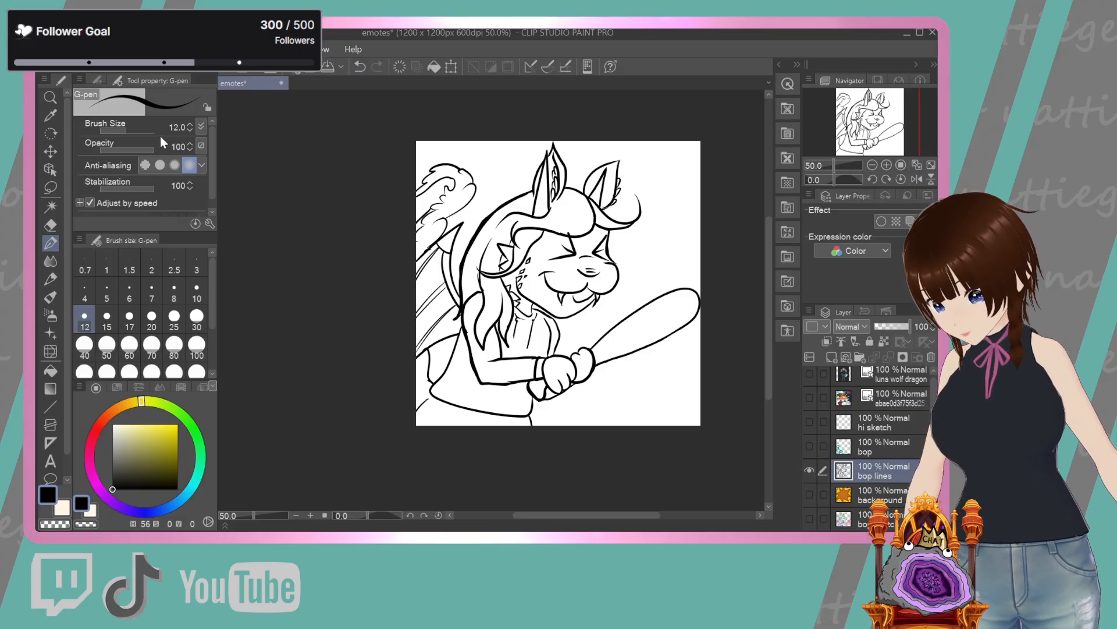
pyautogui.click(50, 225)
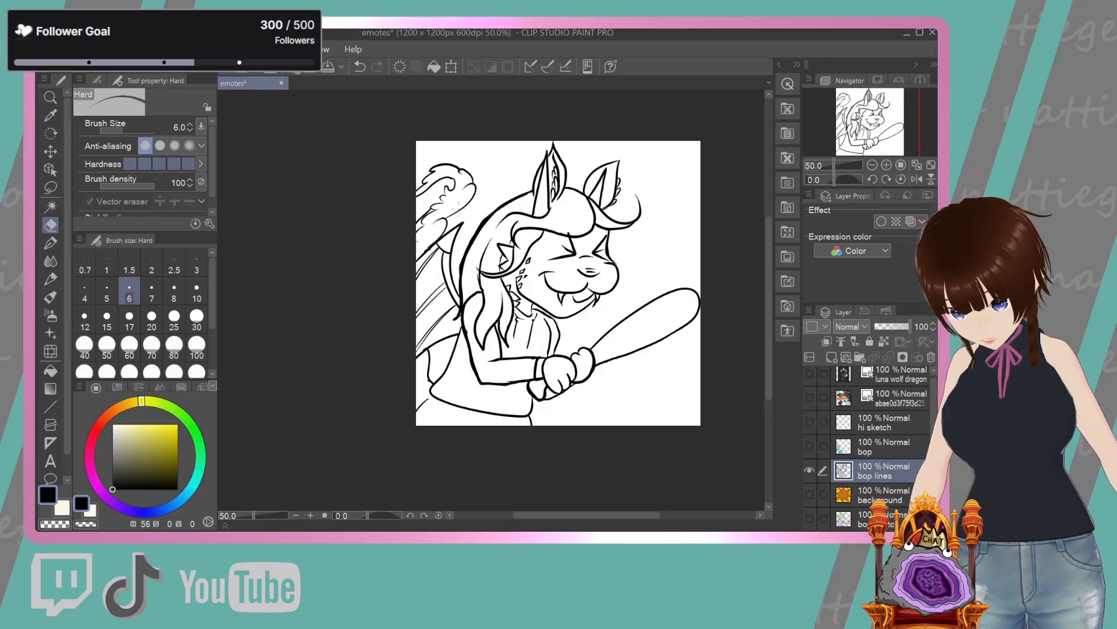
pyautogui.click(152, 318)
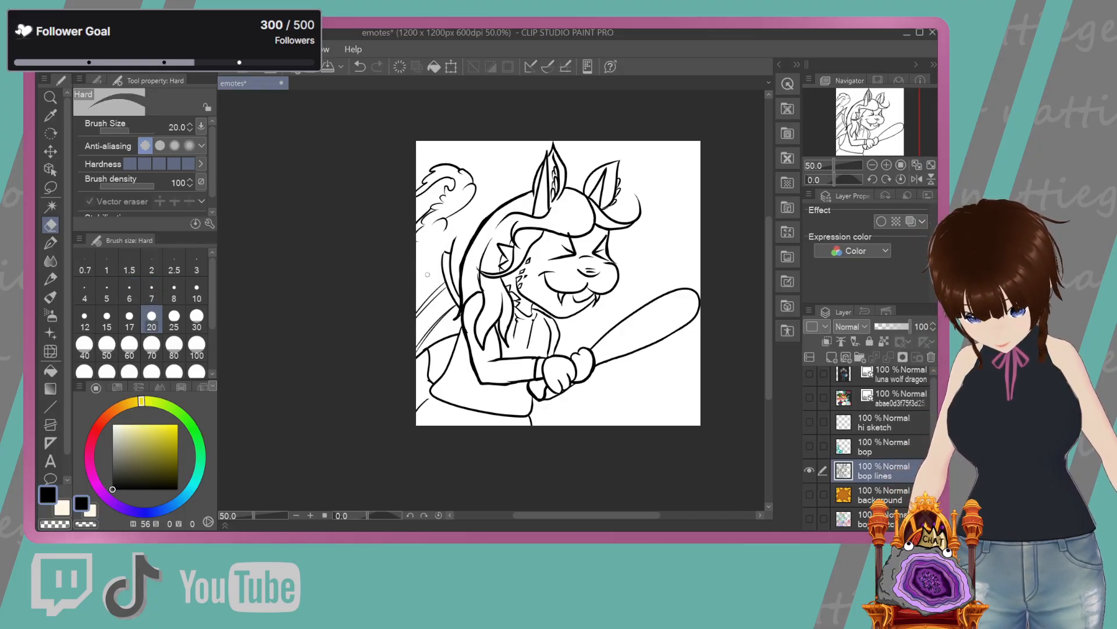
pyautogui.moveTo(407, 343); pyautogui.dragTo(455, 263)
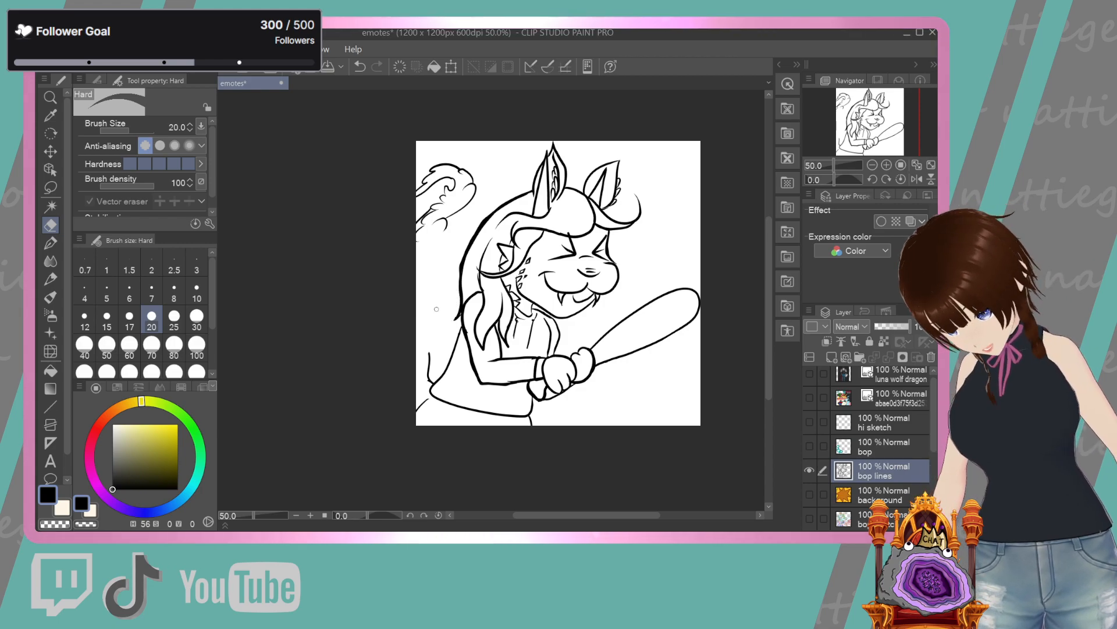
# Redraw the pointed wing outline behind the hair with the G-pen at size 15, including its smaller side spike
pyautogui.scroll(2, 436, 309)
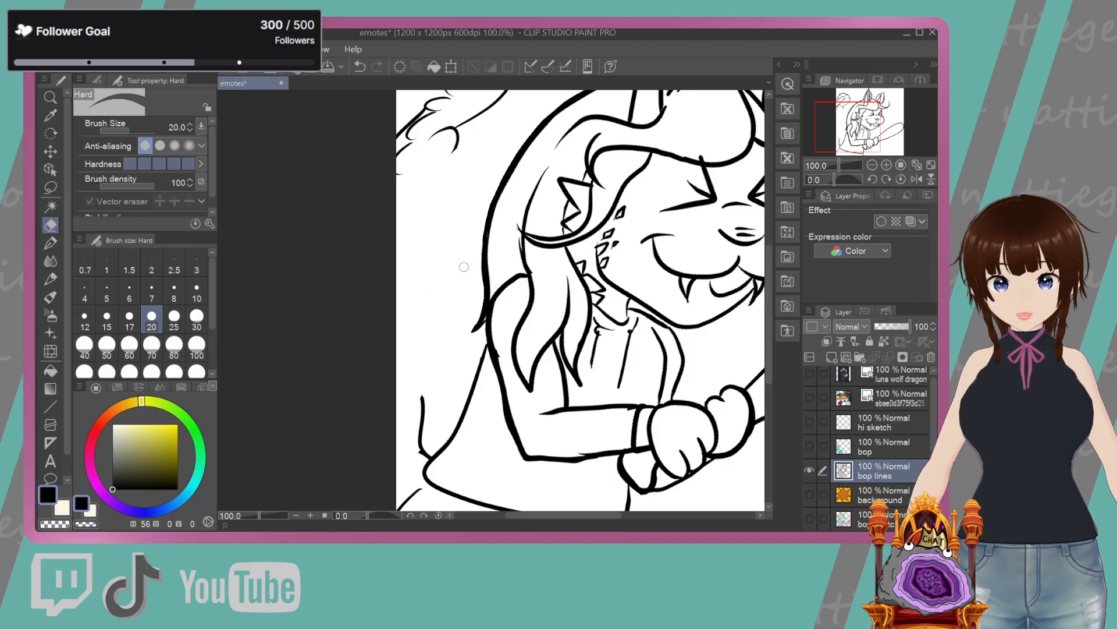
pyautogui.moveTo(768, 295)
pyautogui.mouseDown()
pyautogui.moveTo(763, 247)
pyautogui.moveTo(769, 314)
pyautogui.mouseUp()
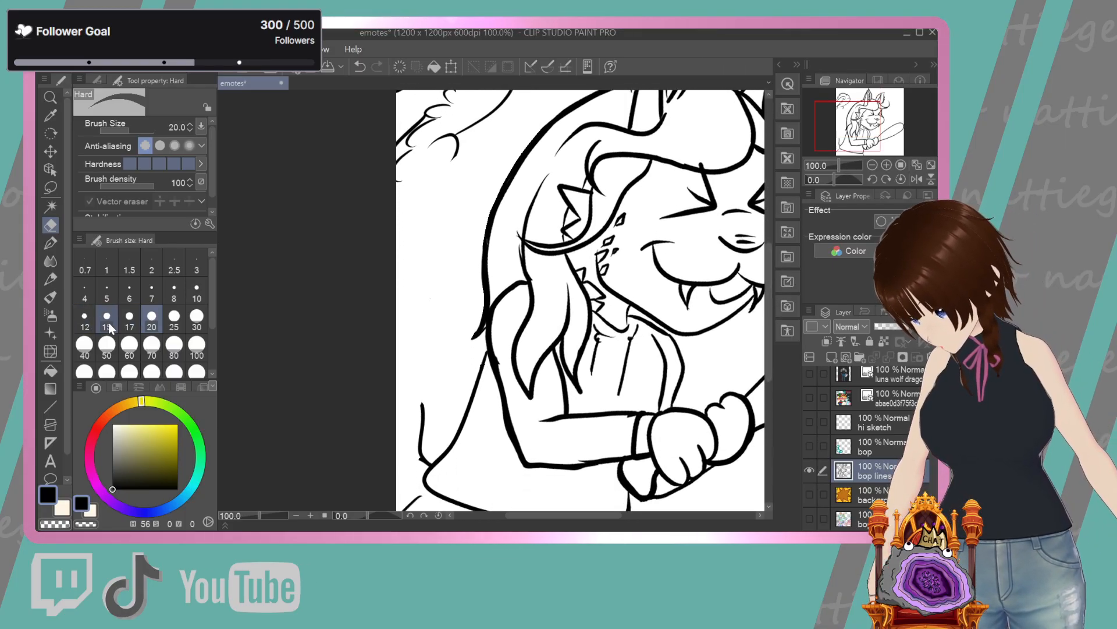
pyautogui.click(85, 317)
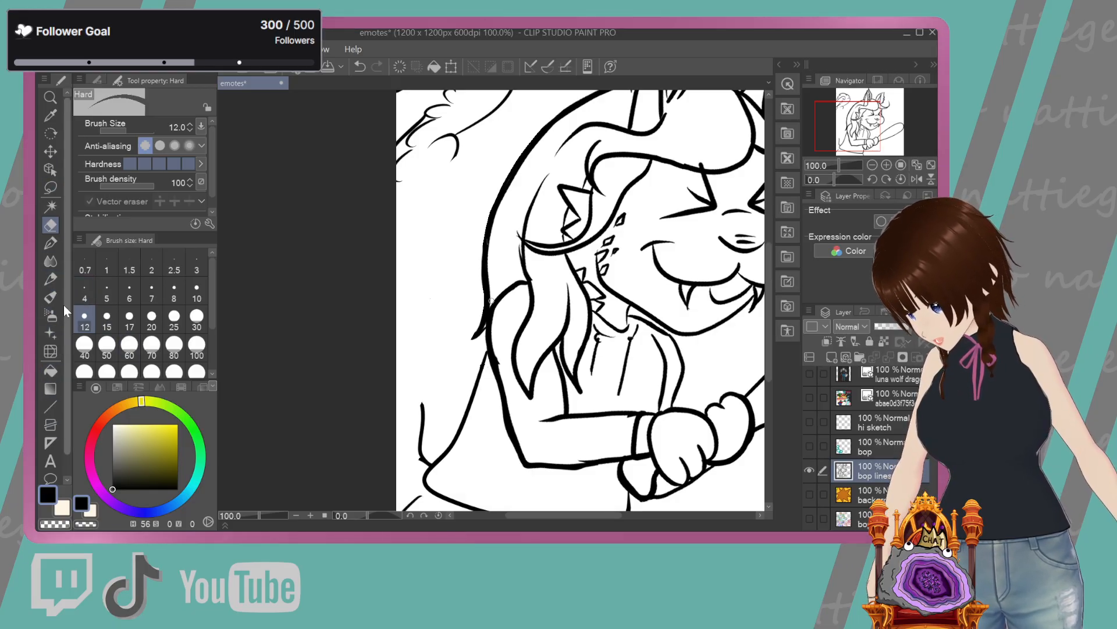
pyautogui.click(51, 241)
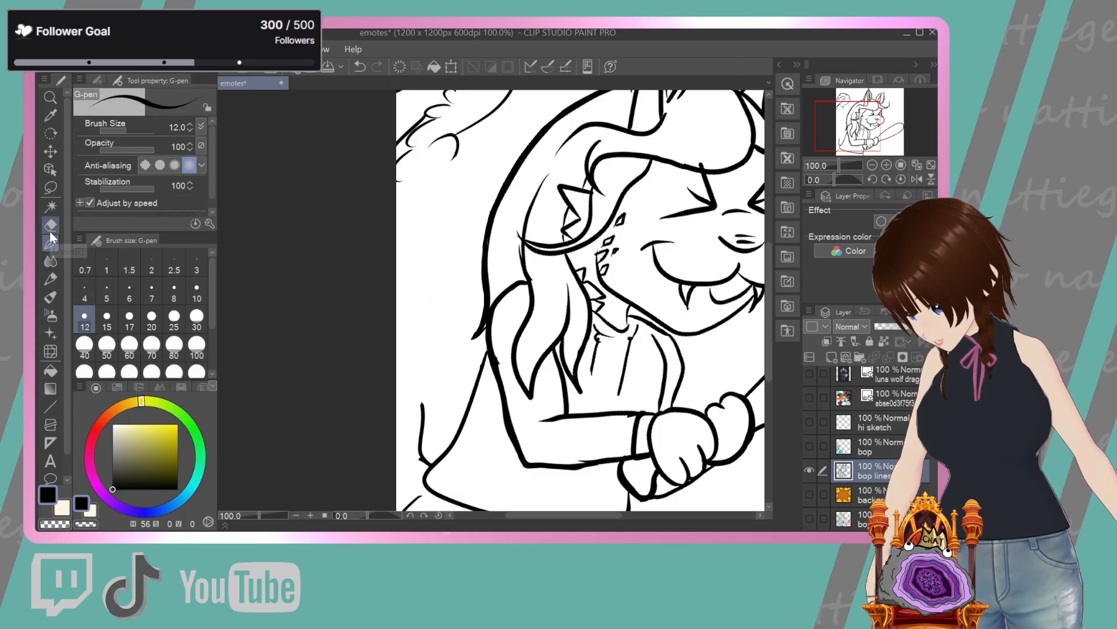
pyautogui.click(111, 316)
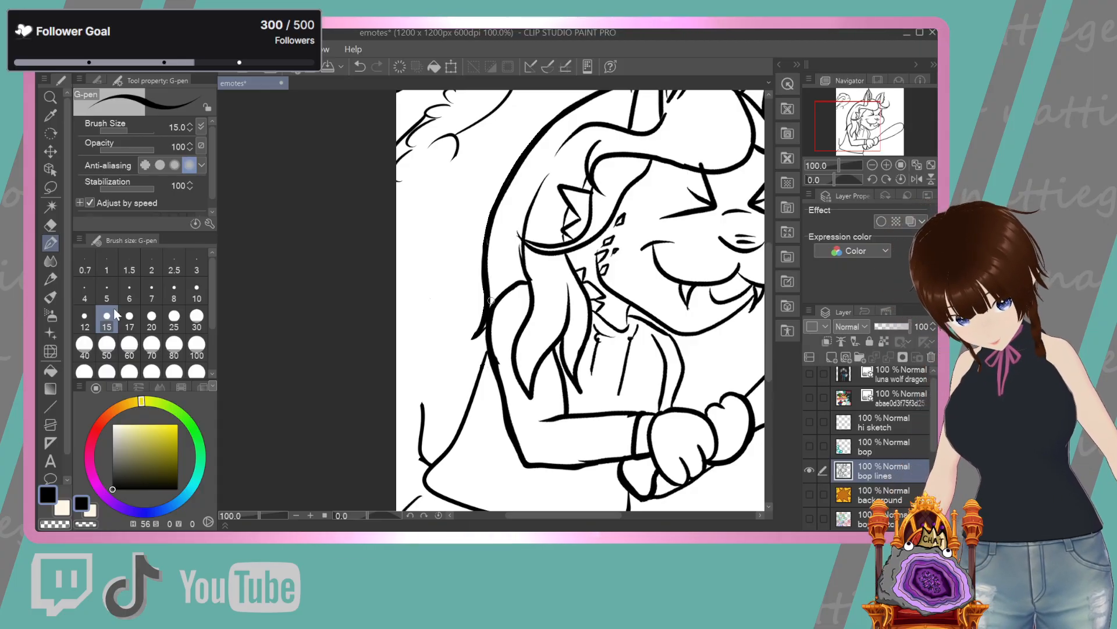
pyautogui.moveTo(766, 291); pyautogui.dragTo(766, 249)
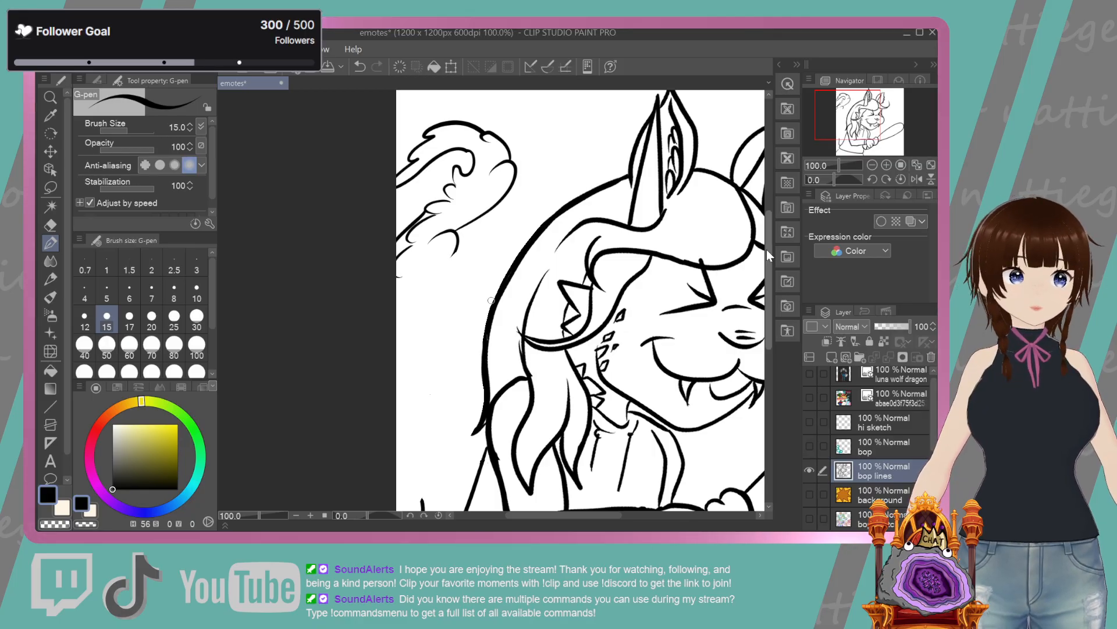
pyautogui.moveTo(484, 329)
pyautogui.mouseDown()
pyautogui.moveTo(479, 308)
pyautogui.moveTo(420, 300)
pyautogui.mouseUp()
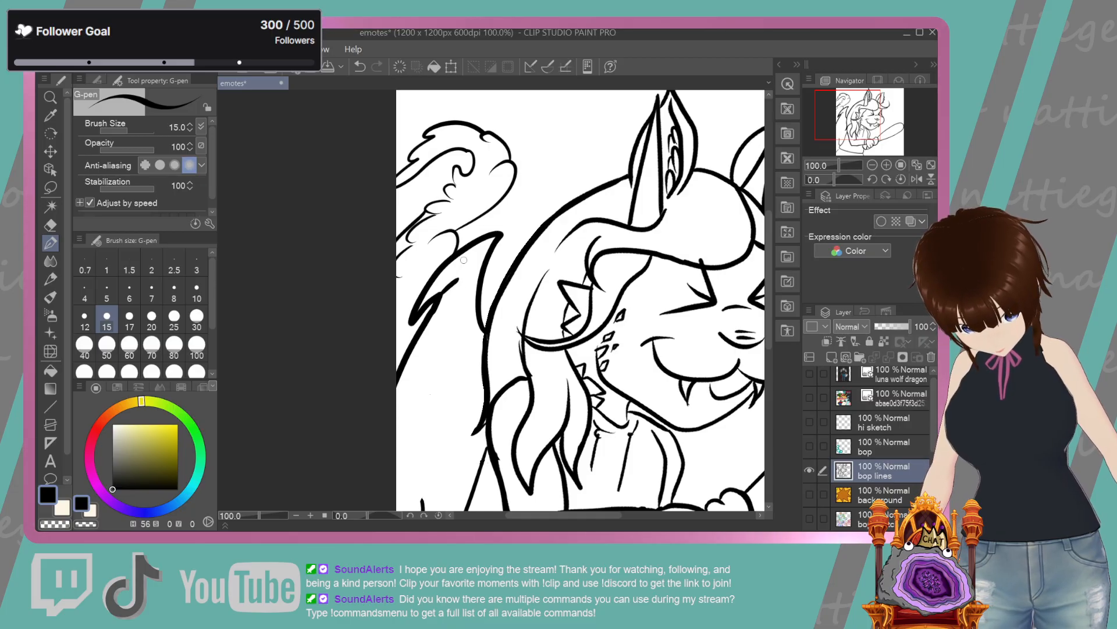
pyautogui.moveTo(454, 257); pyautogui.dragTo(467, 283)
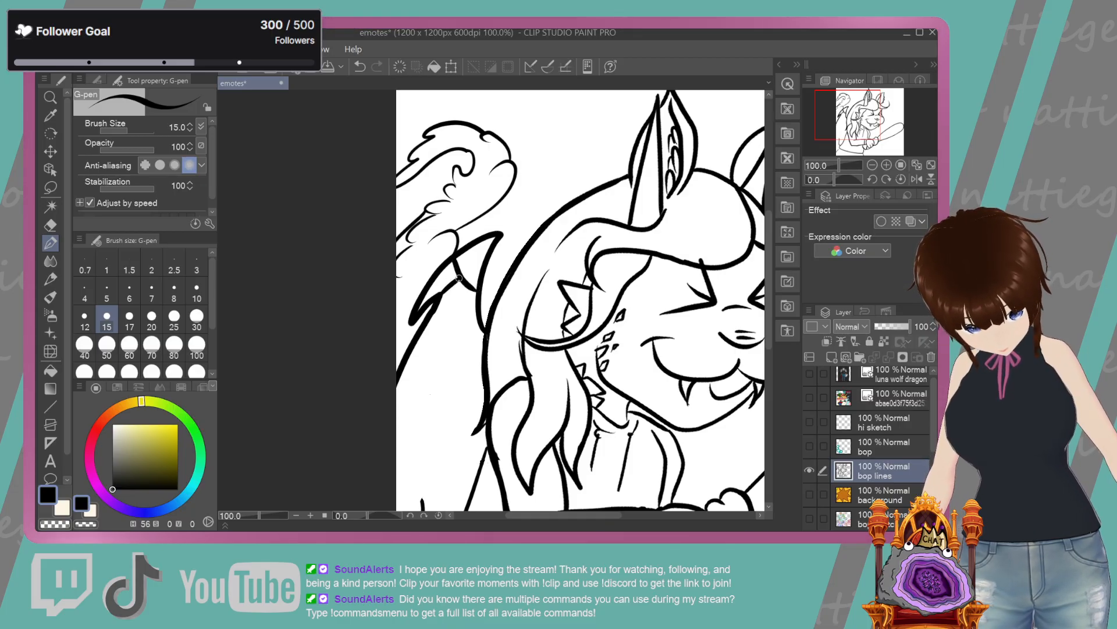
pyautogui.moveTo(461, 283); pyautogui.dragTo(408, 374)
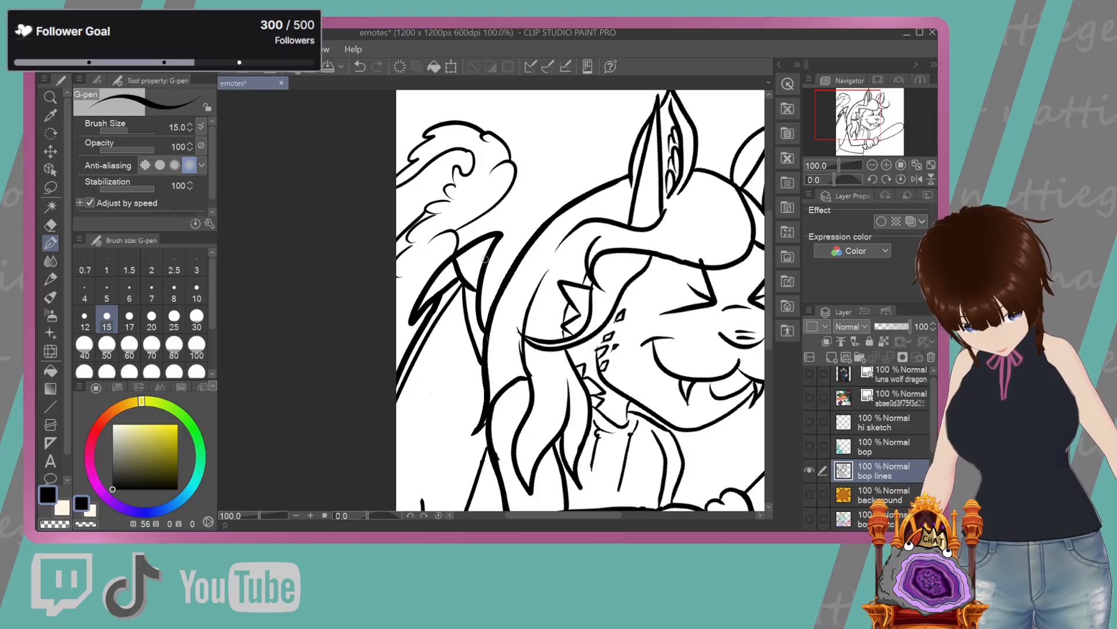
pyautogui.click(358, 67)
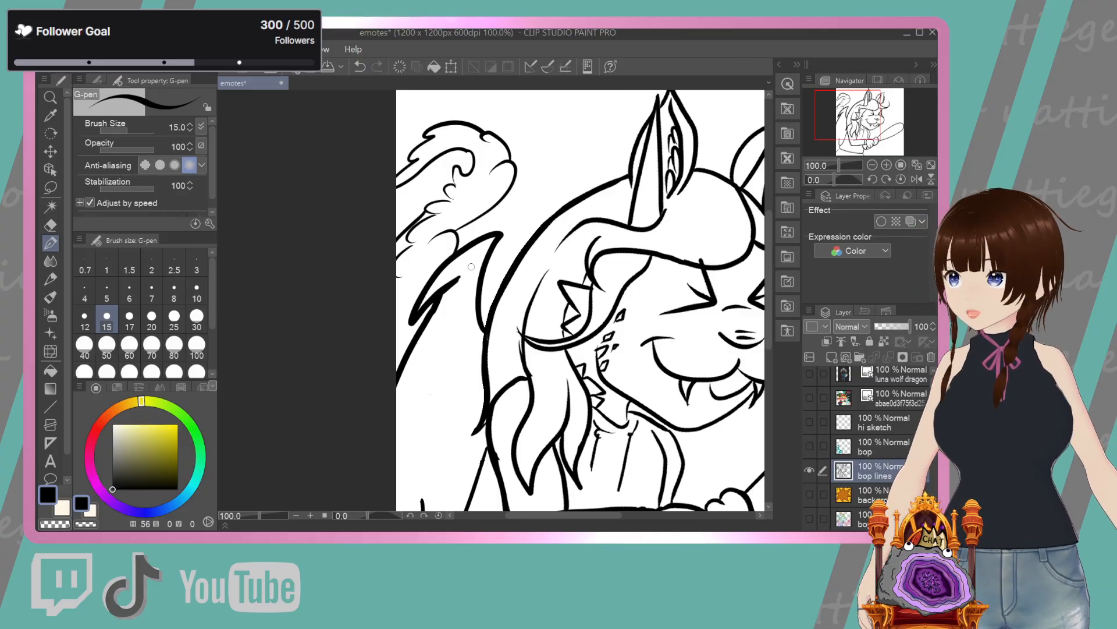
# Draw the wing's inner edge down to the hair, the short curve near its tip and a long diagonal fold line
pyautogui.moveTo(459, 285); pyautogui.dragTo(456, 254)
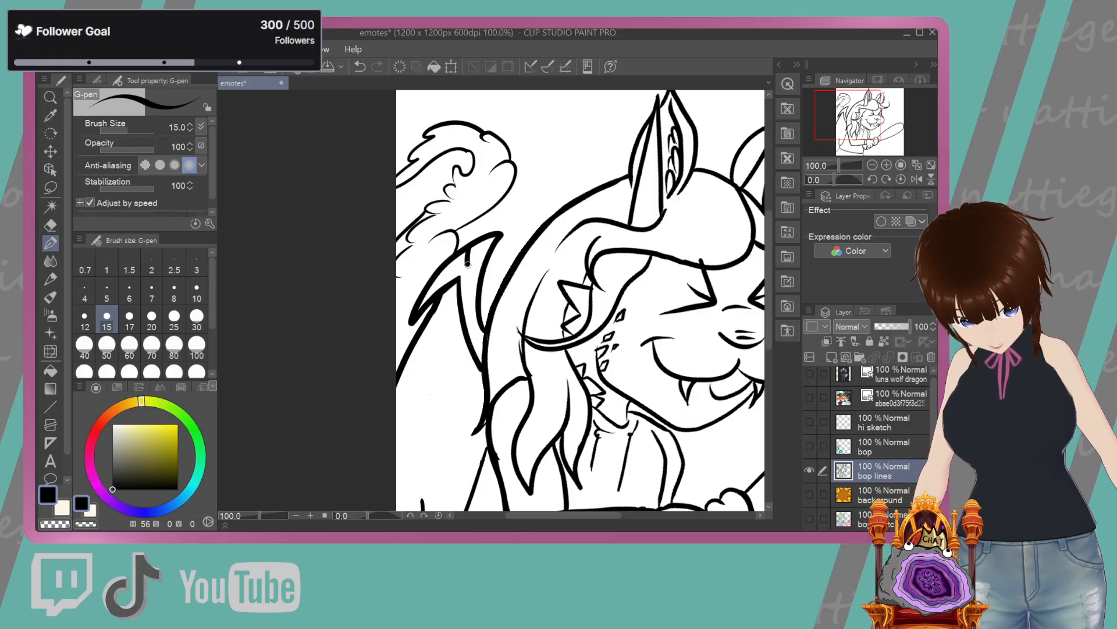
pyautogui.moveTo(469, 249)
pyautogui.mouseDown()
pyautogui.moveTo(479, 280)
pyautogui.moveTo(397, 422)
pyautogui.mouseUp()
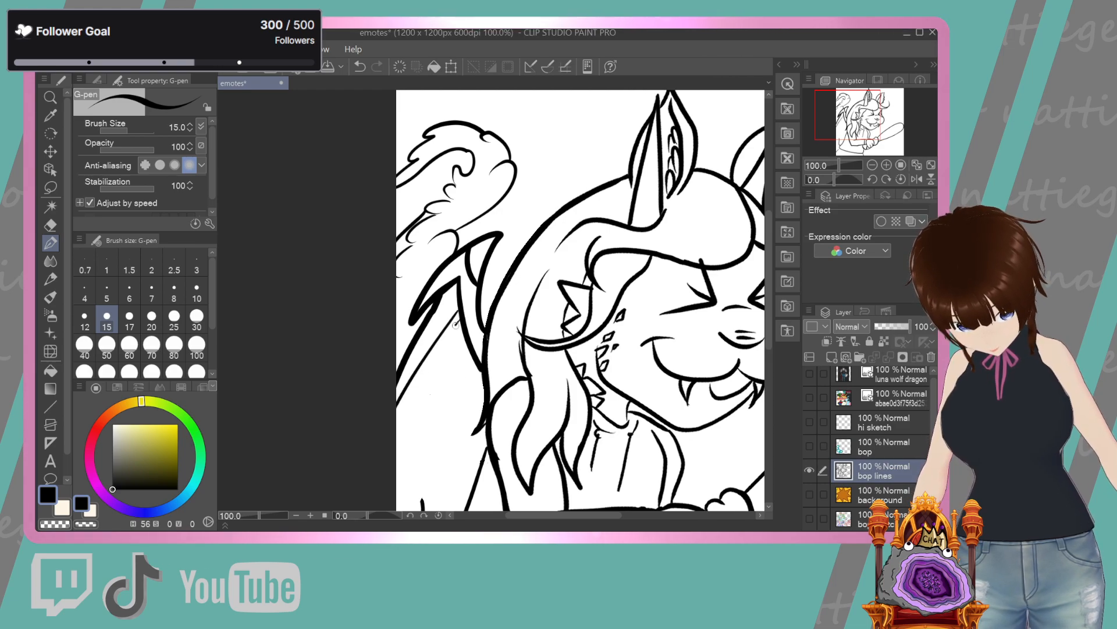
# Draw the tail's curved outlines between the canvas edge and lower back, and add the wing's lower diagonal fold lines
pyautogui.scroll(-5, 771, 289)
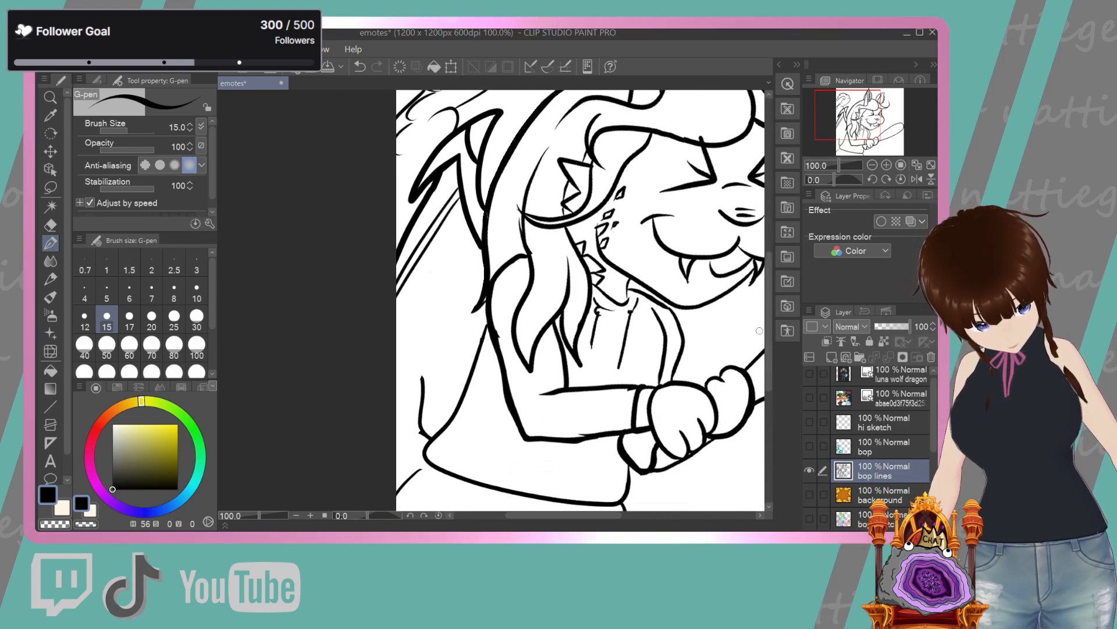
pyautogui.moveTo(404, 302); pyautogui.dragTo(398, 359)
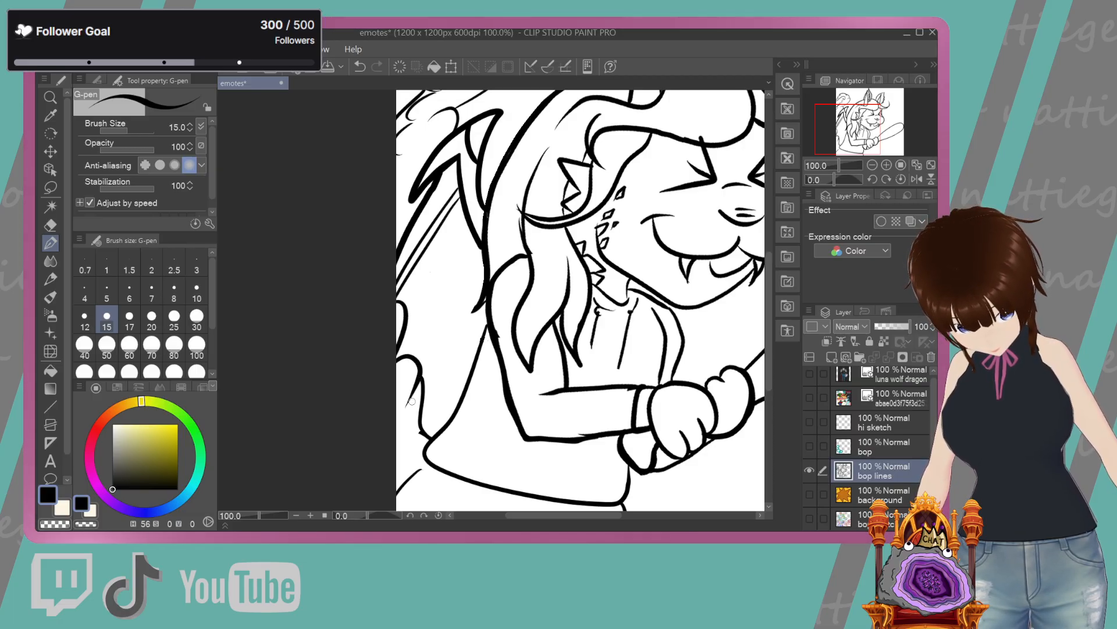
pyautogui.moveTo(424, 374); pyautogui.dragTo(456, 361)
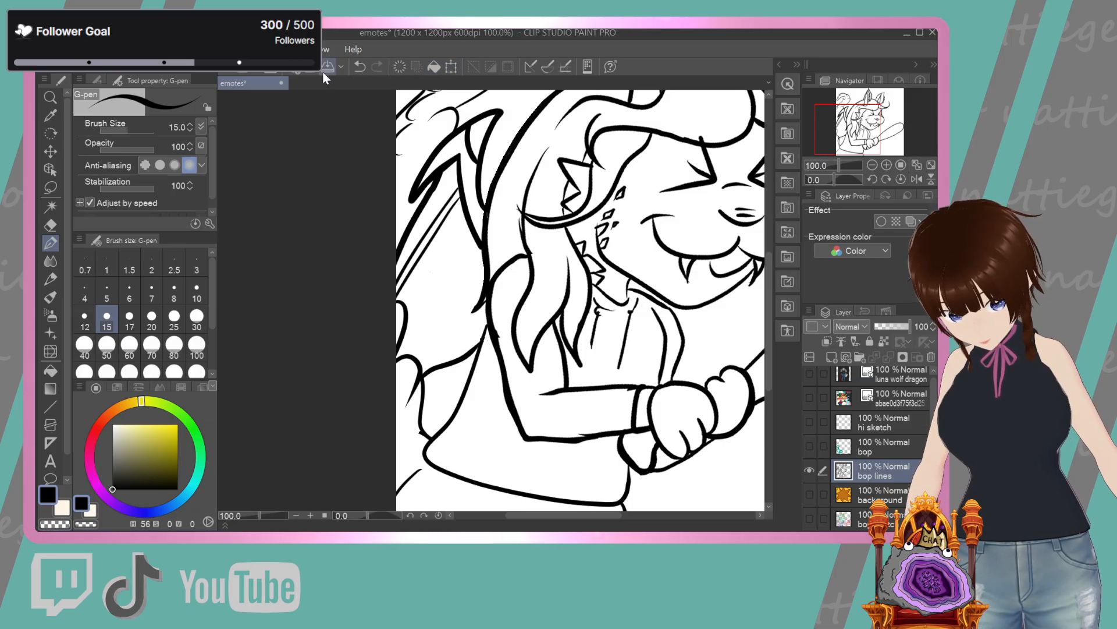
pyautogui.click(360, 66)
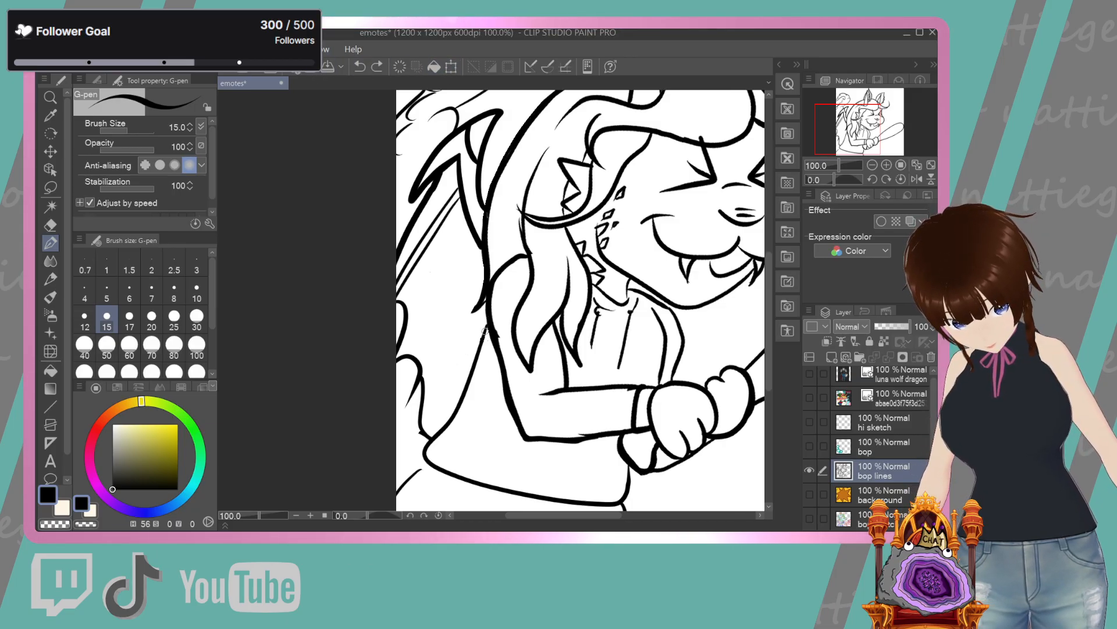
pyautogui.moveTo(417, 374); pyautogui.dragTo(403, 404)
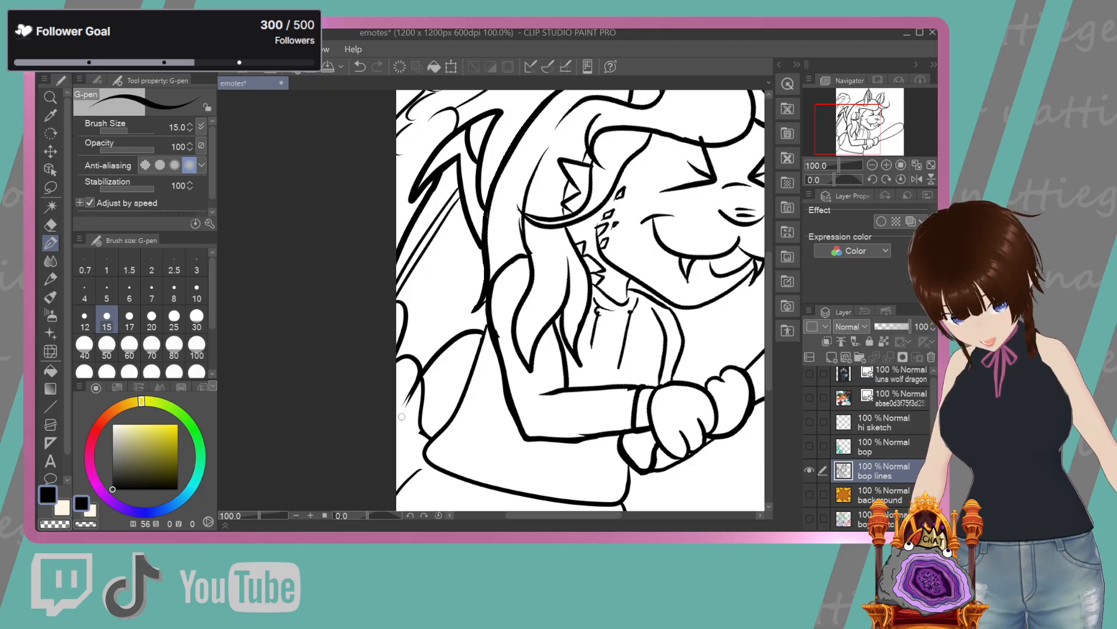
pyautogui.click(360, 66)
pyautogui.moveTo(483, 337); pyautogui.dragTo(413, 401)
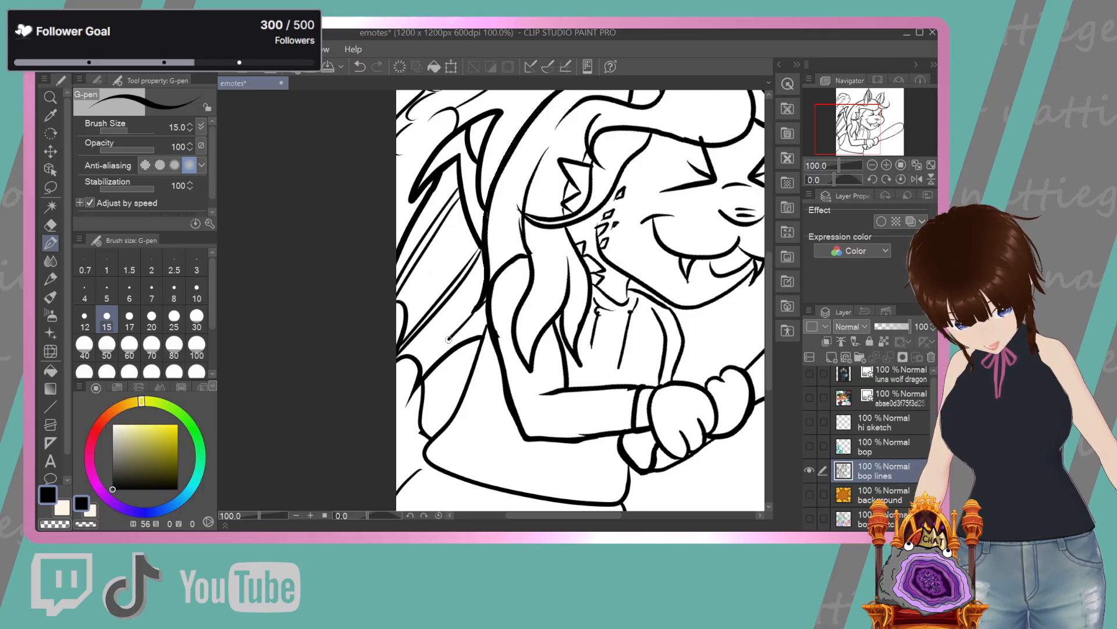
pyautogui.moveTo(485, 301); pyautogui.dragTo(415, 376)
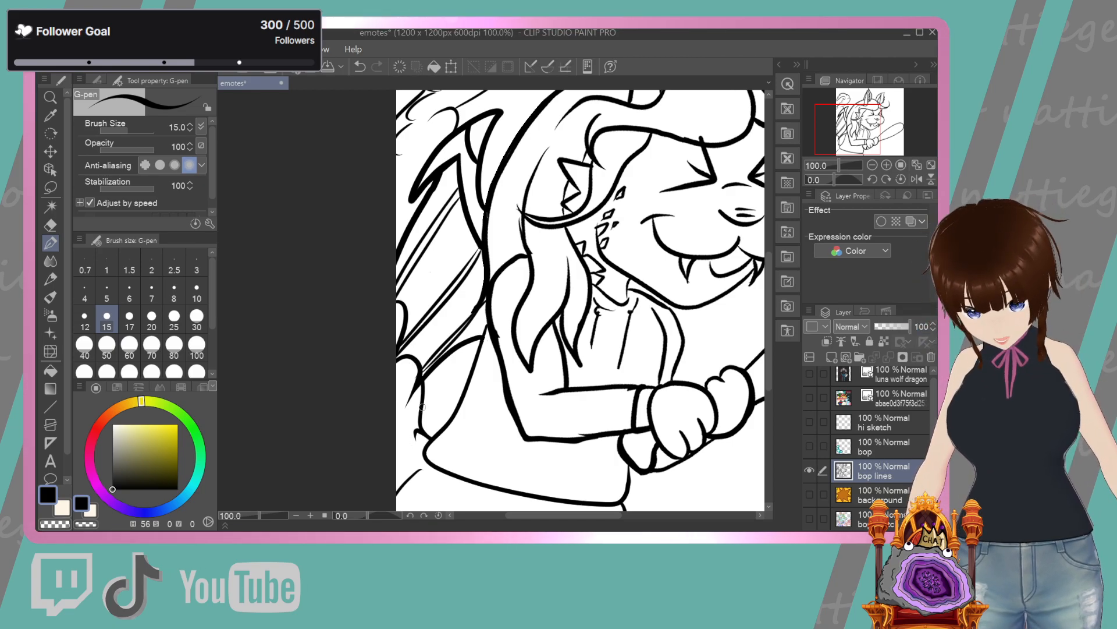
# Thicken the line beneath the tail base and the outlines of the character's shoulder and arm
pyautogui.moveTo(601, 520); pyautogui.dragTo(596, 518)
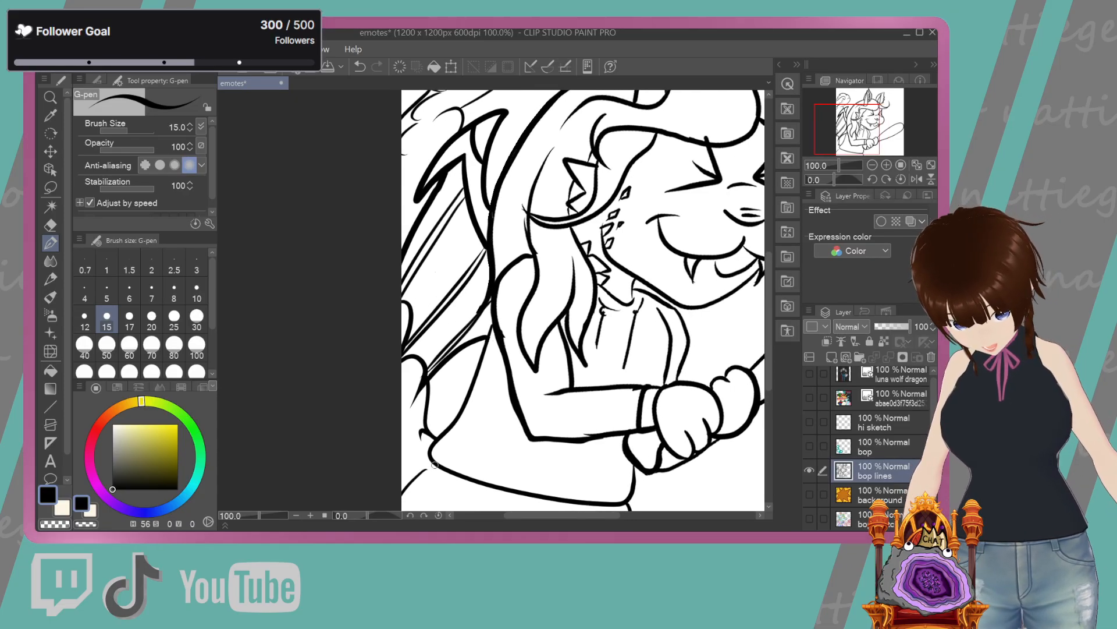
pyautogui.moveTo(427, 467); pyautogui.dragTo(395, 511)
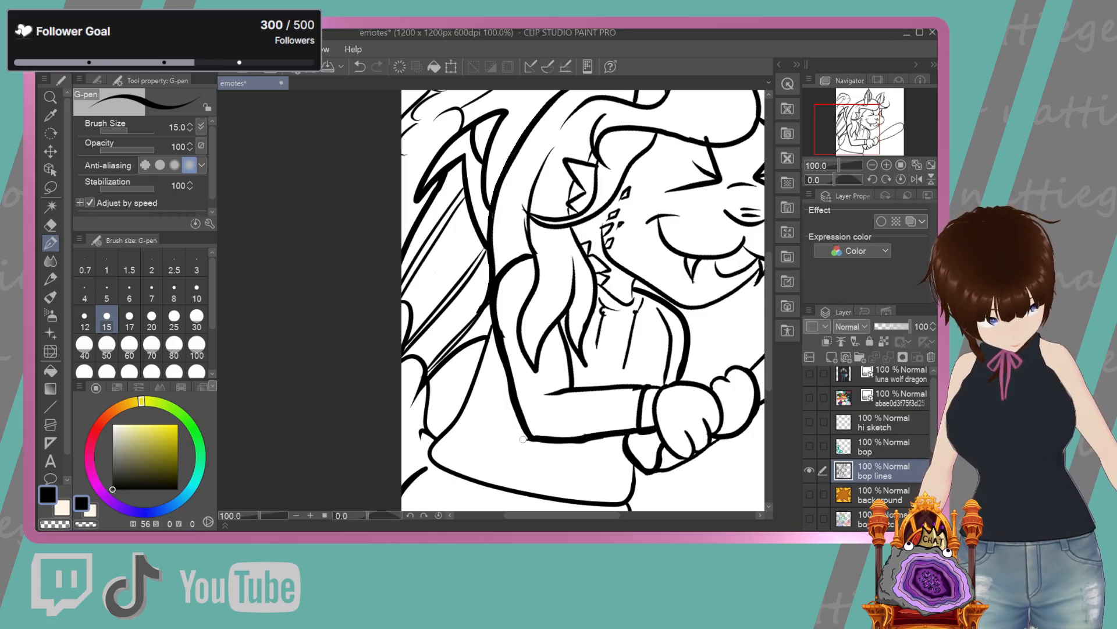
pyautogui.click(360, 67)
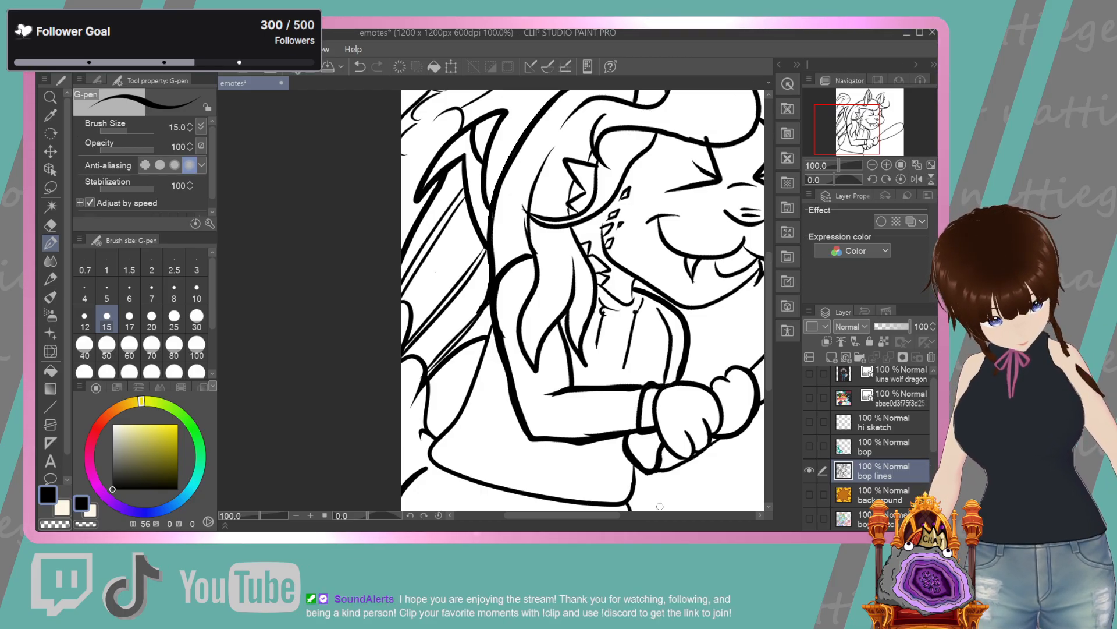
# Thicken the outline of the lower hand gripping the bat's handle
pyautogui.moveTo(601, 515)
pyautogui.mouseDown()
pyautogui.moveTo(627, 503)
pyautogui.moveTo(612, 516)
pyautogui.moveTo(624, 514)
pyautogui.mouseUp()
pyautogui.scroll(-3, 762, 388)
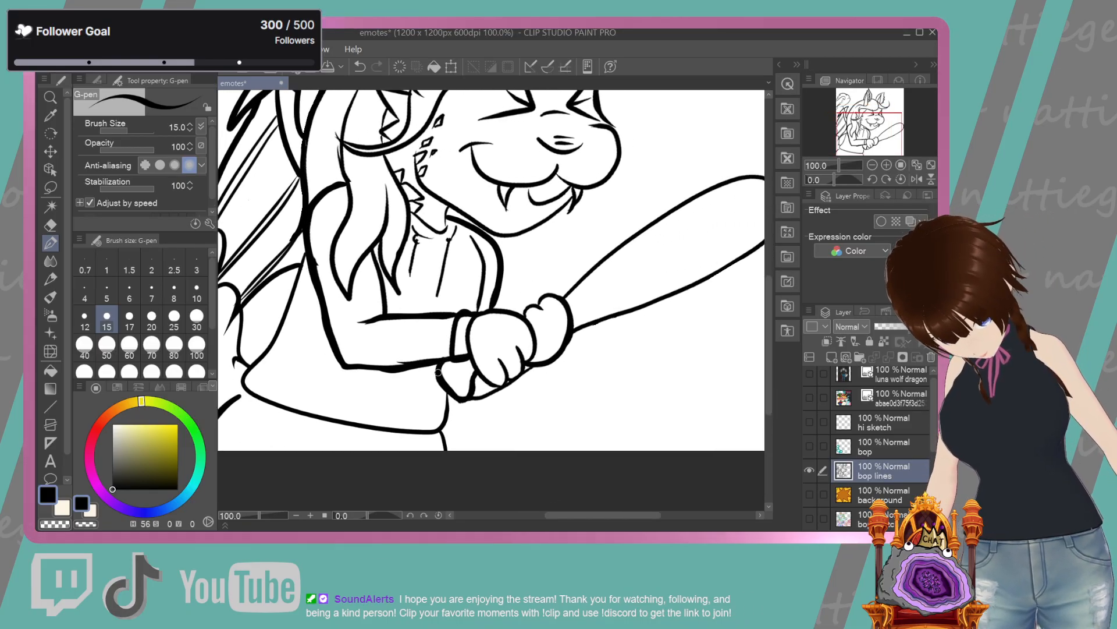
pyautogui.moveTo(439, 371); pyautogui.dragTo(468, 401)
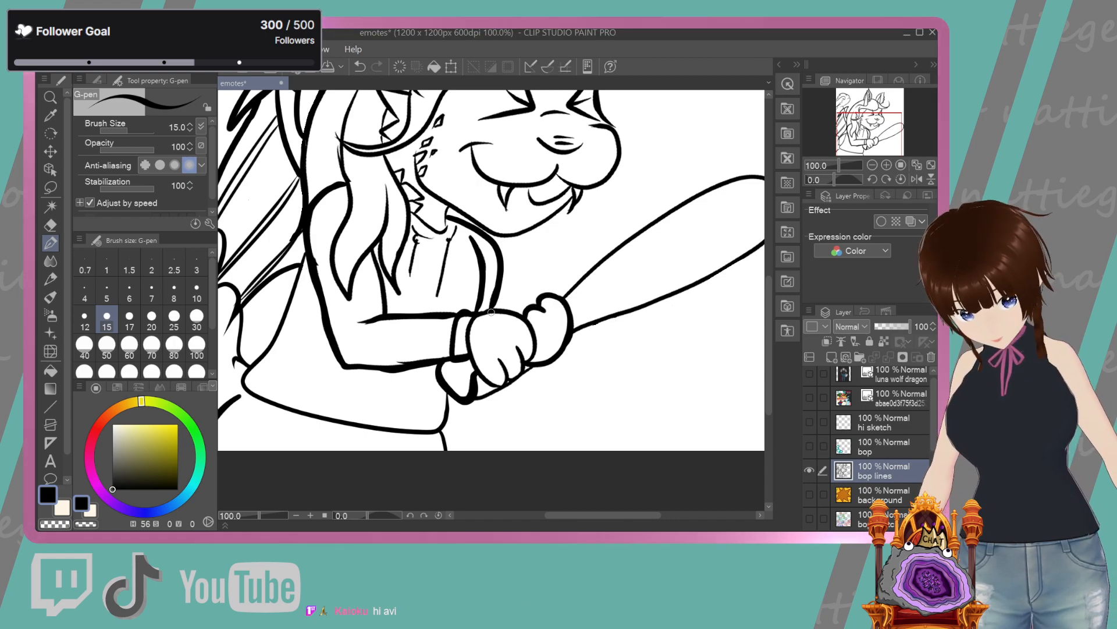
# Thicken the outline around the upper gripping hand and wrist cuff, and both long edges of the bat
pyautogui.moveTo(517, 314)
pyautogui.mouseDown()
pyautogui.moveTo(527, 363)
pyautogui.moveTo(514, 379)
pyautogui.moveTo(506, 370)
pyautogui.mouseUp()
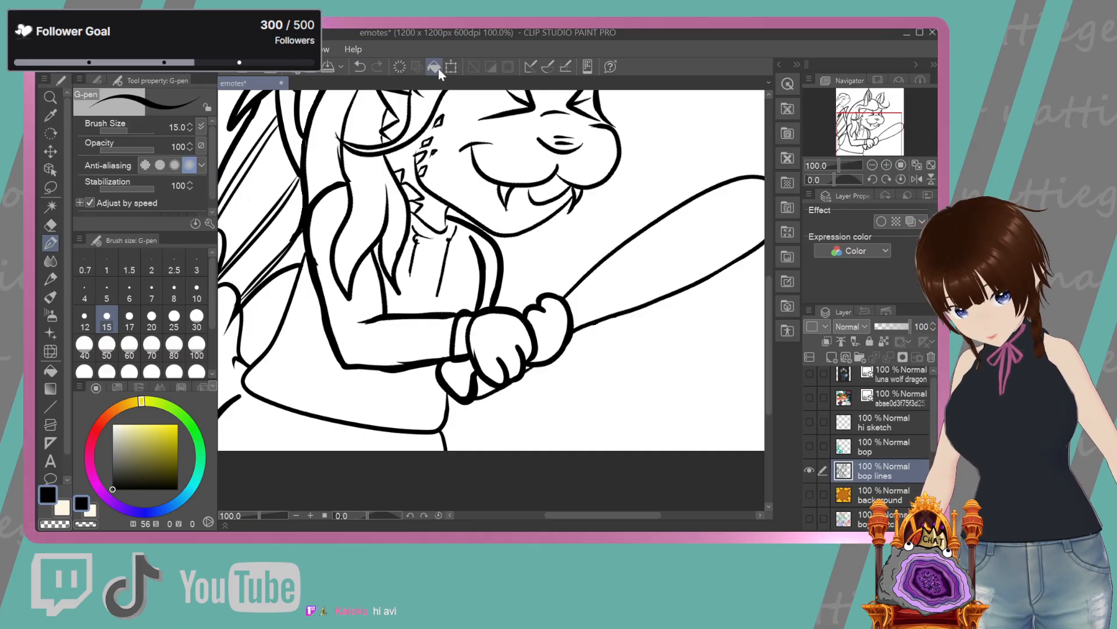
pyautogui.click(360, 67)
pyautogui.moveTo(501, 359); pyautogui.dragTo(498, 389)
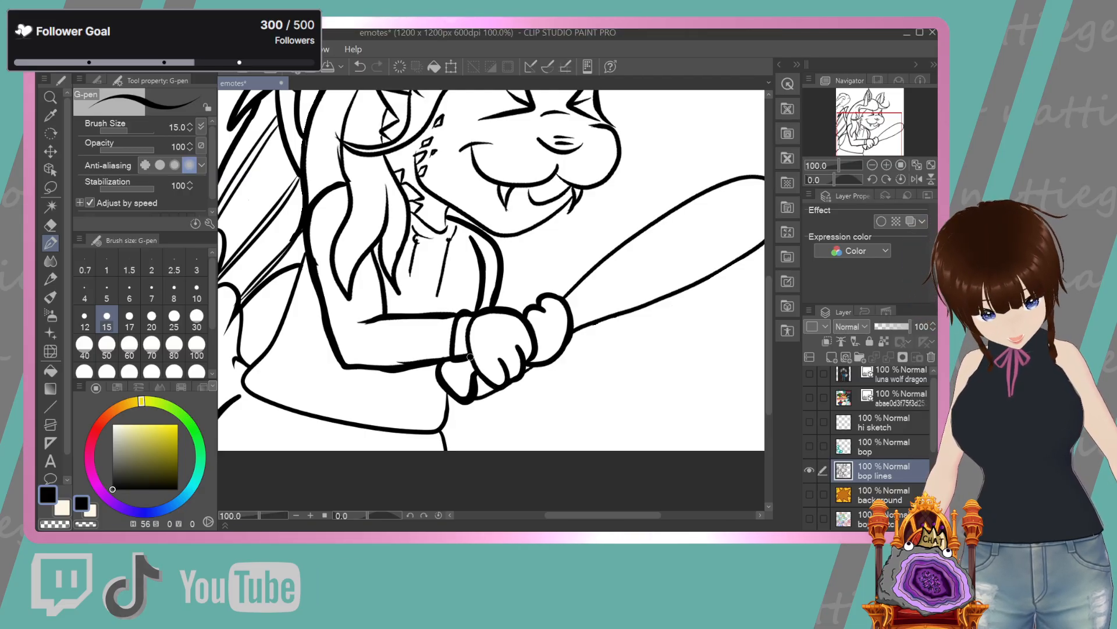
pyautogui.moveTo(608, 515); pyautogui.dragTo(630, 514)
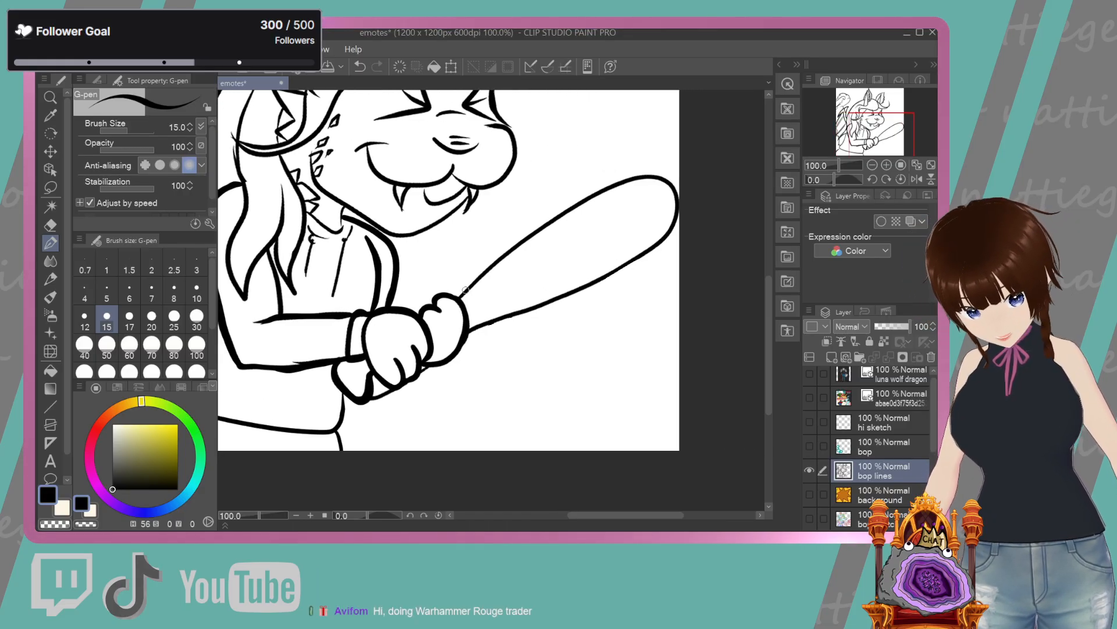
pyautogui.moveTo(509, 247)
pyautogui.mouseDown()
pyautogui.moveTo(632, 180)
pyautogui.moveTo(660, 179)
pyautogui.moveTo(677, 214)
pyautogui.mouseUp()
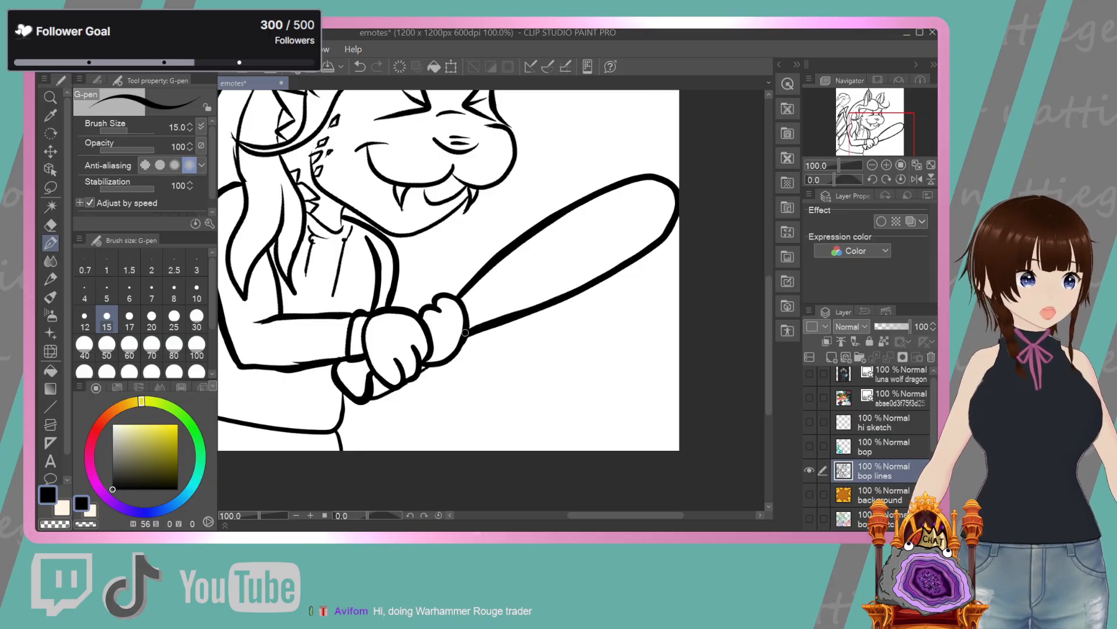
# Erase the character's far ear and redraw it narrower with the 15 px G-pen, including its outer edge and inner fur tufts
pyautogui.scroll(1, 768, 313)
pyautogui.moveTo(769, 309); pyautogui.dragTo(769, 236)
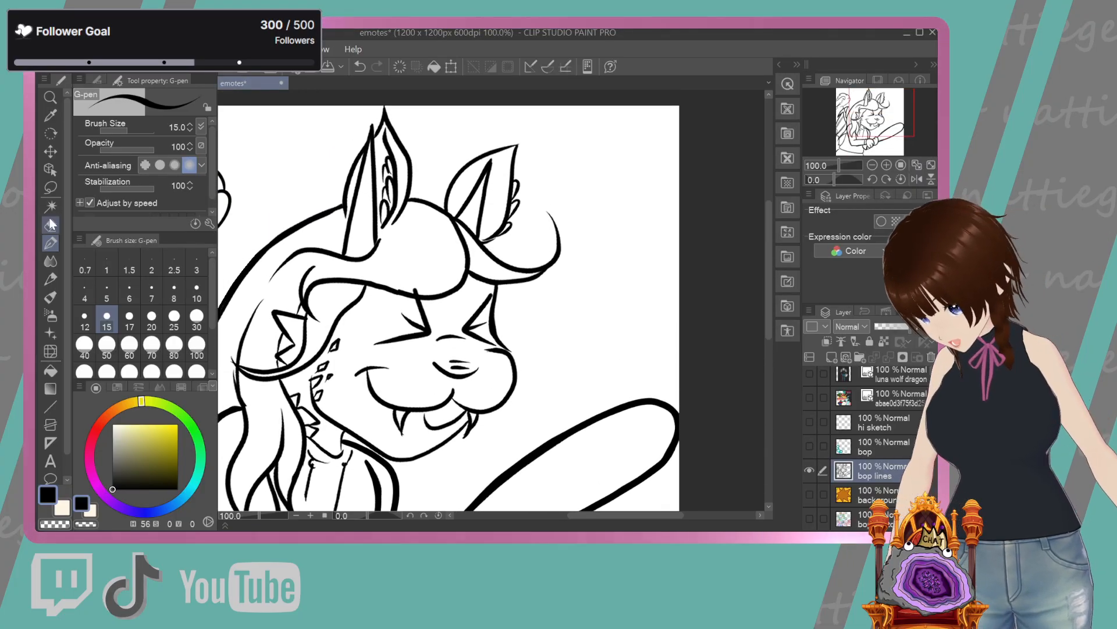
pyautogui.press('e')
pyautogui.moveTo(514, 174)
pyautogui.mouseDown()
pyautogui.moveTo(508, 230)
pyautogui.moveTo(518, 168)
pyautogui.moveTo(490, 227)
pyautogui.mouseUp()
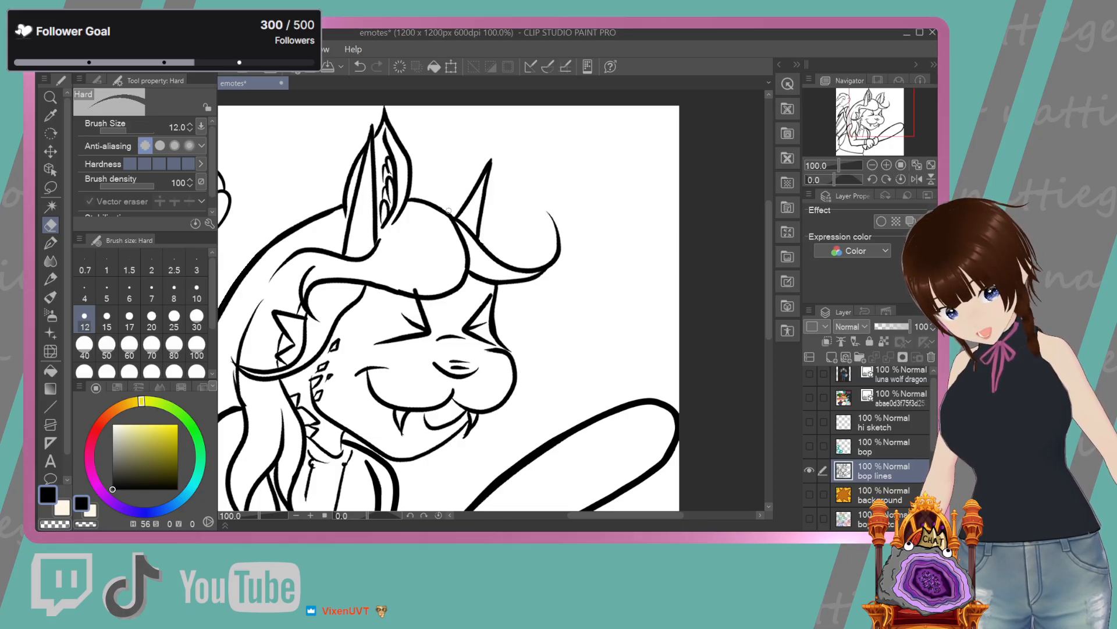
pyautogui.click(50, 243)
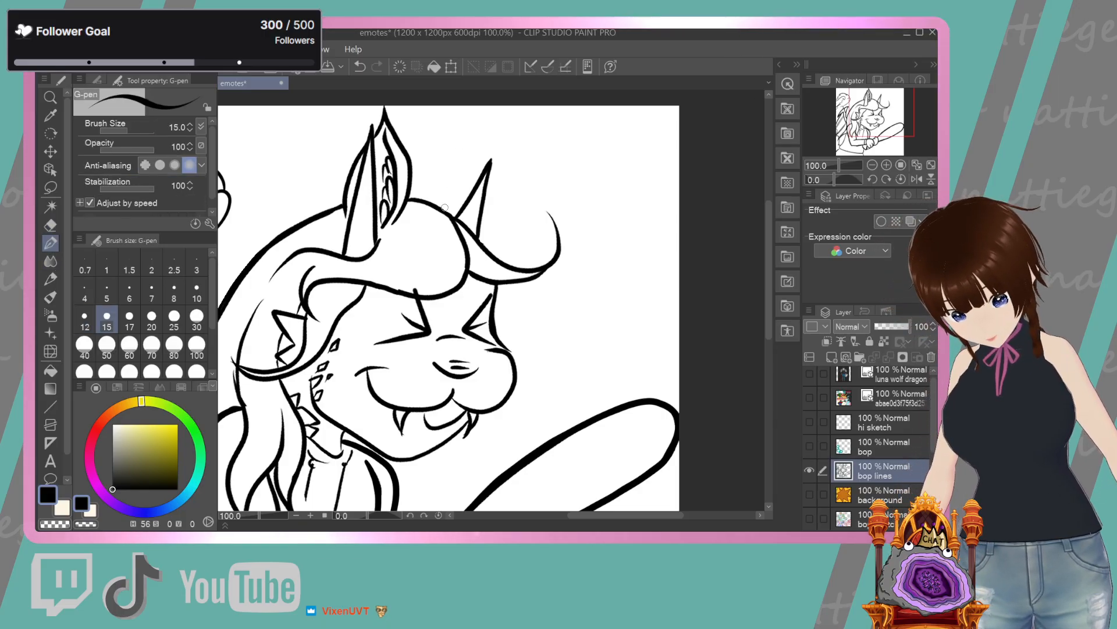
pyautogui.moveTo(443, 206); pyautogui.dragTo(477, 158)
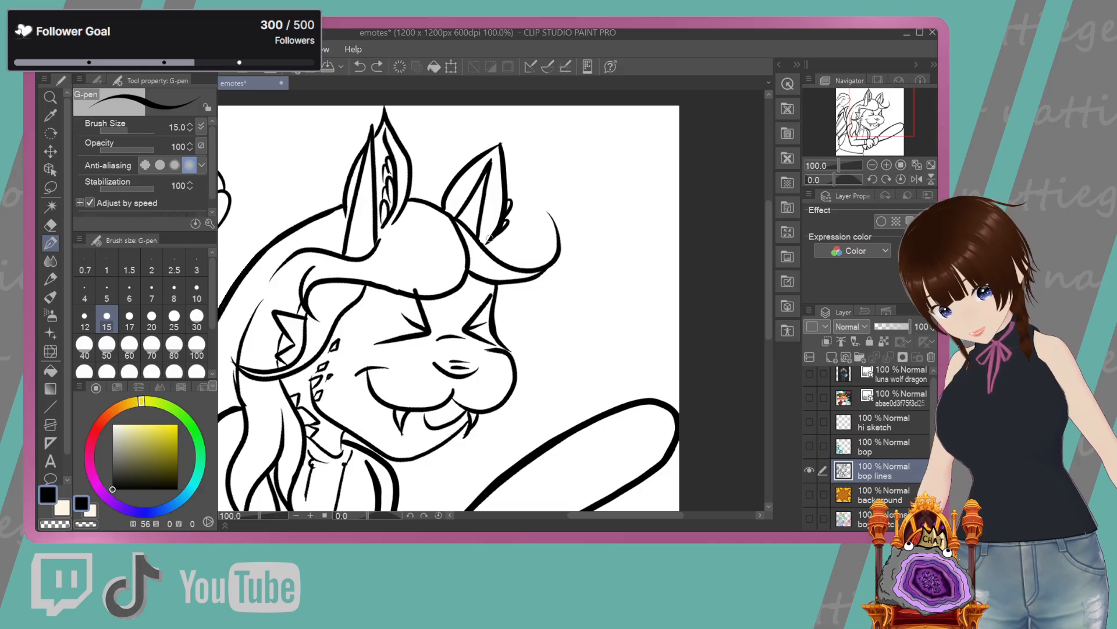
pyautogui.moveTo(482, 243); pyautogui.dragTo(496, 238)
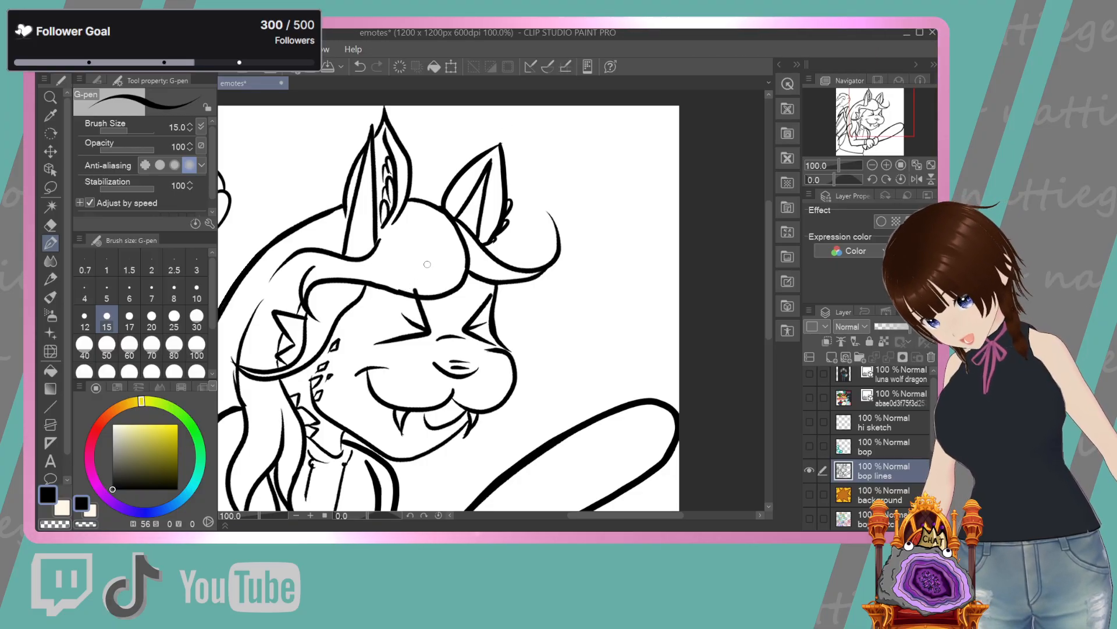
# Show the background and bop lettering layers together with the line art and check the whole composition at 50% zoom
pyautogui.moveTo(640, 516); pyautogui.dragTo(603, 515)
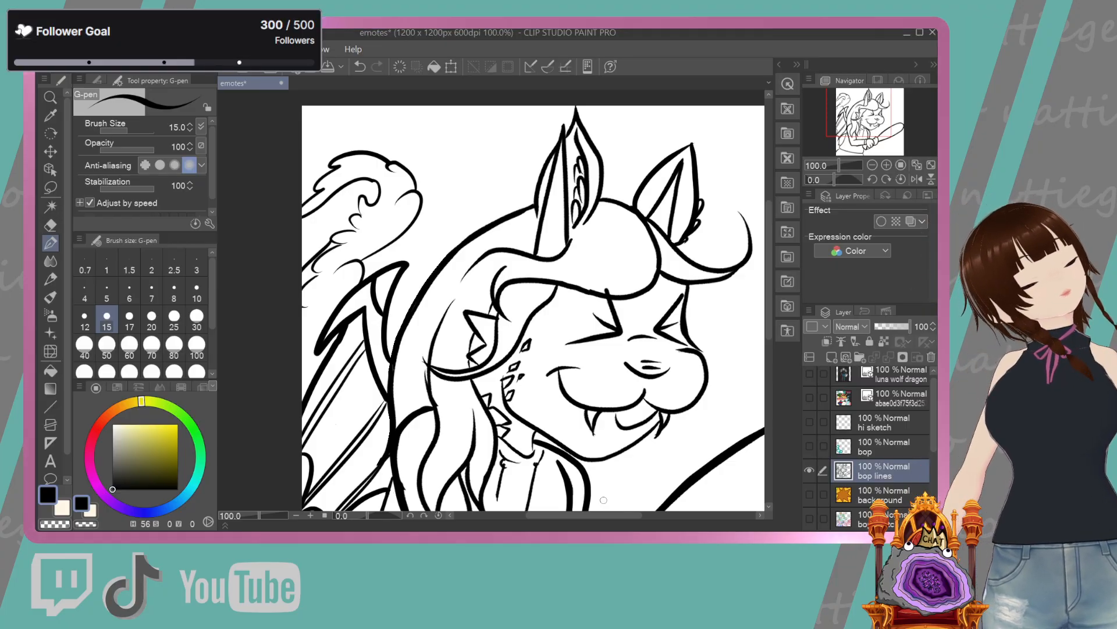
pyautogui.moveTo(768, 268); pyautogui.dragTo(767, 330)
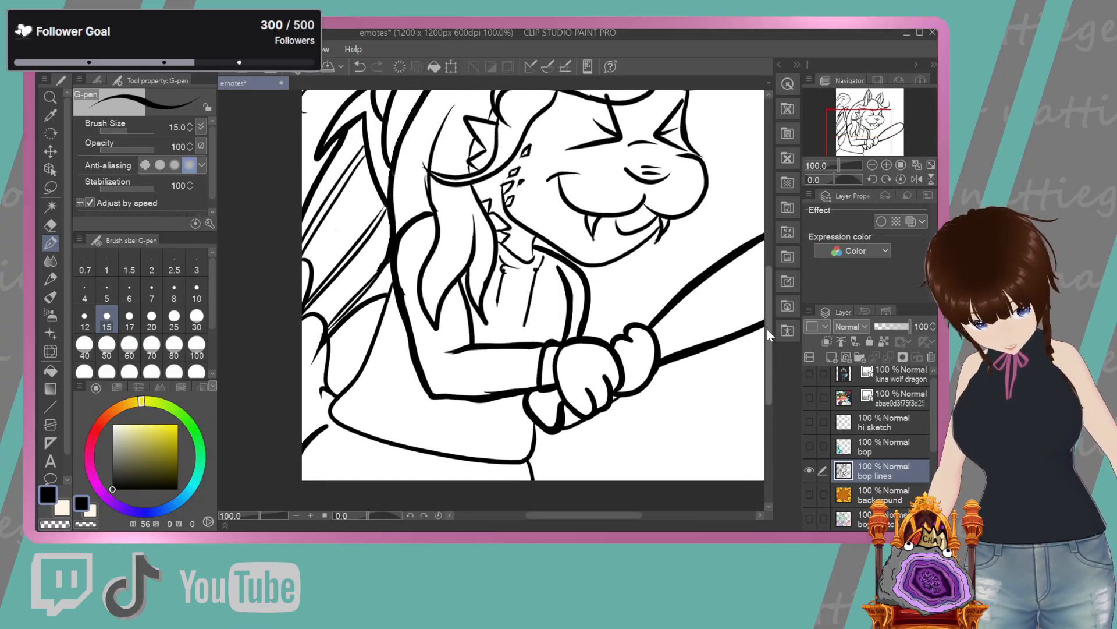
pyautogui.click(810, 494)
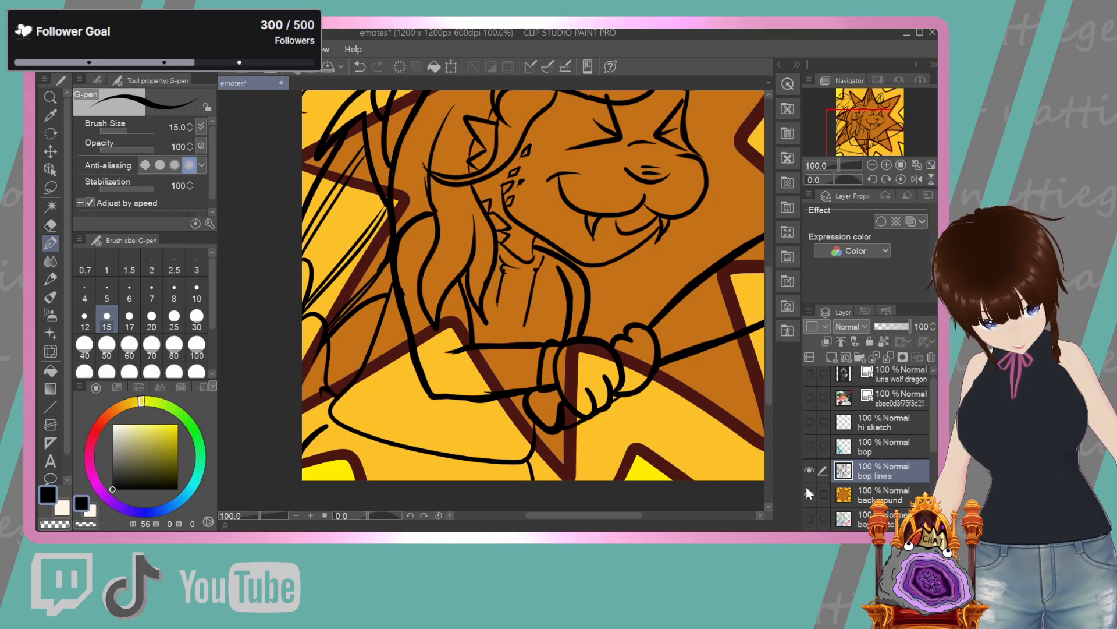
pyautogui.moveTo(771, 372); pyautogui.dragTo(767, 333)
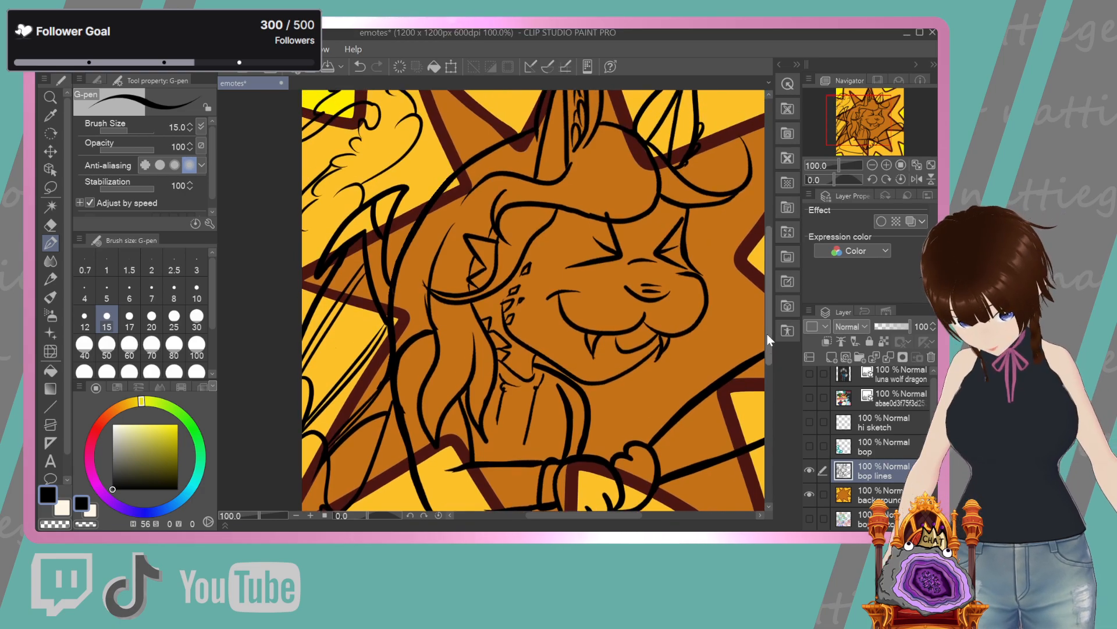
pyautogui.click(297, 515)
pyautogui.click(297, 515)
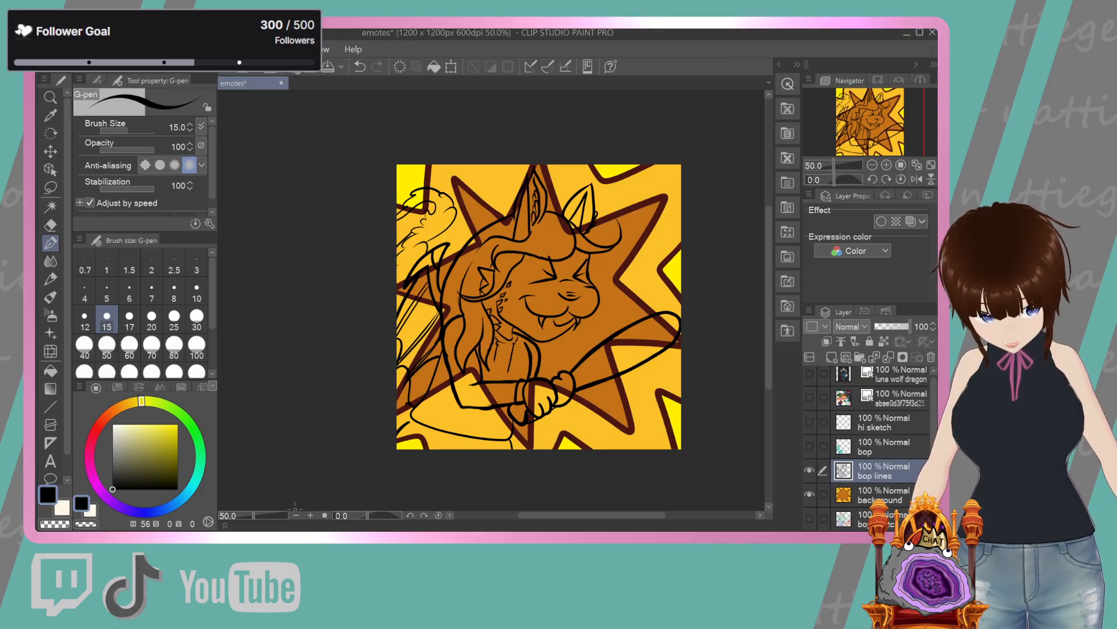
pyautogui.click(905, 448)
pyautogui.click(808, 445)
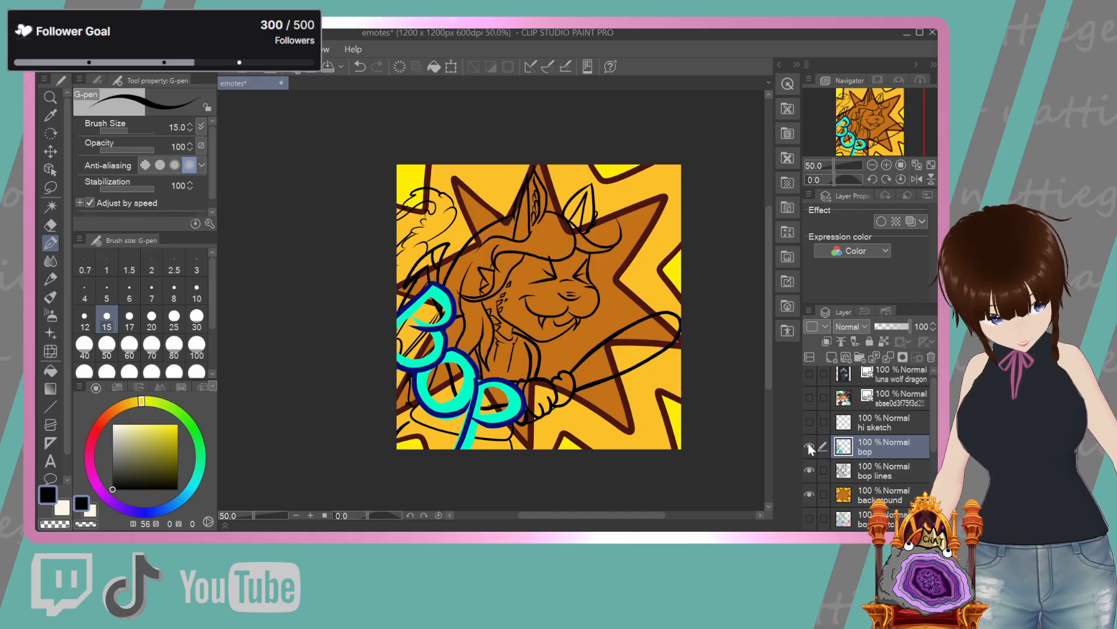
# Hide the bop, bop lines and background layers, and select the hi sketch layer
pyautogui.click(809, 444)
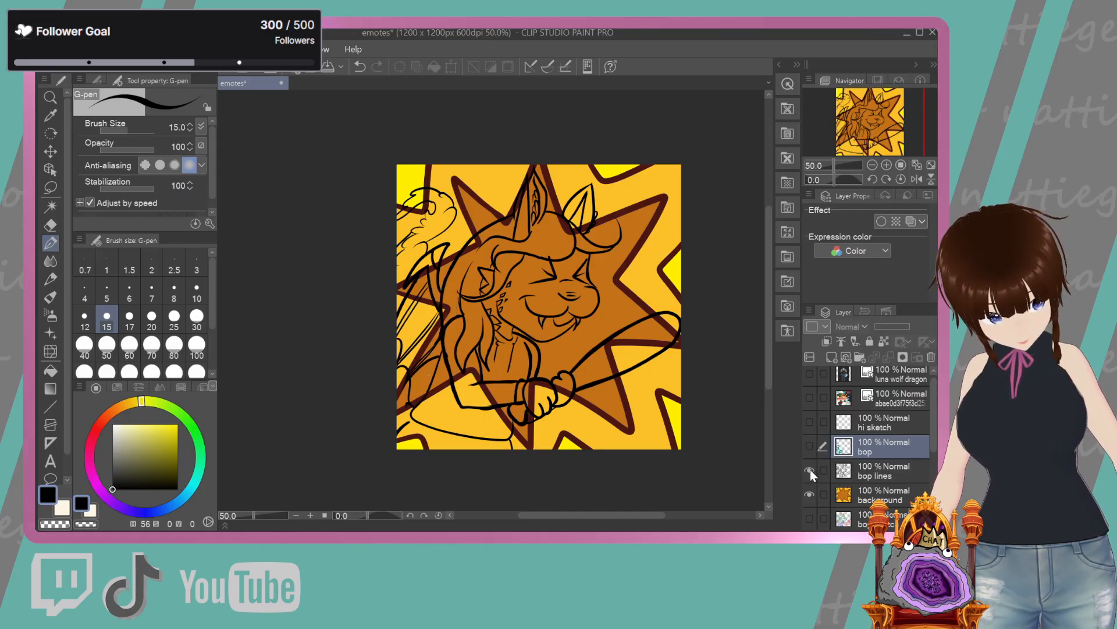
pyautogui.click(809, 470)
pyautogui.click(809, 494)
pyautogui.click(911, 423)
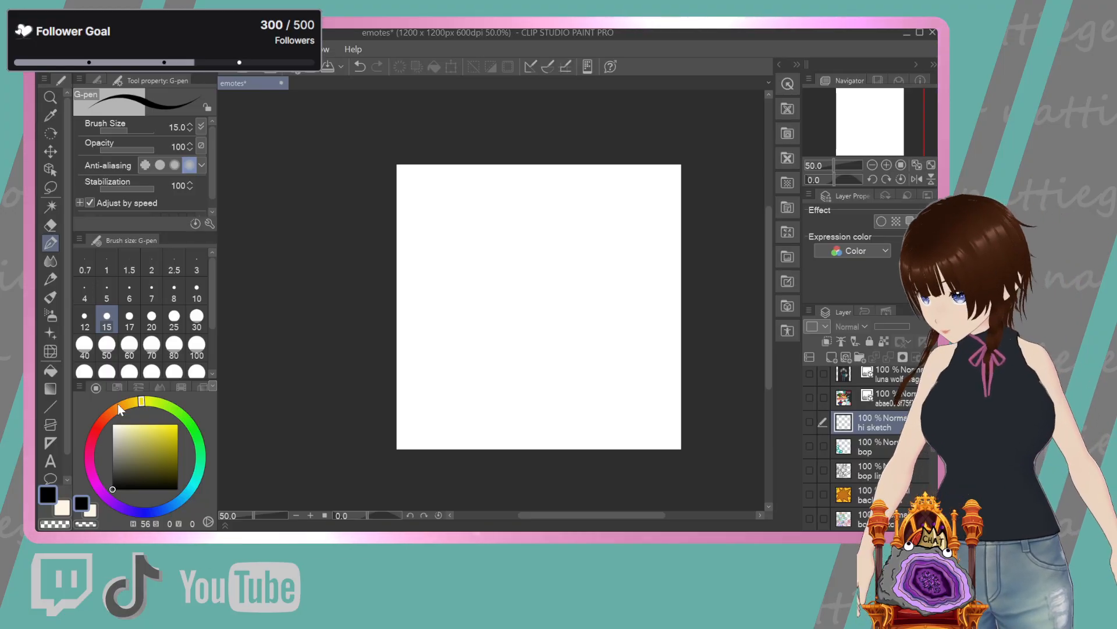
# Make the hi sketch layer visible and rough in a central guide curve and a raised forearm and paw with a green 15 px pencil
pyautogui.click(50, 279)
pyautogui.click(169, 429)
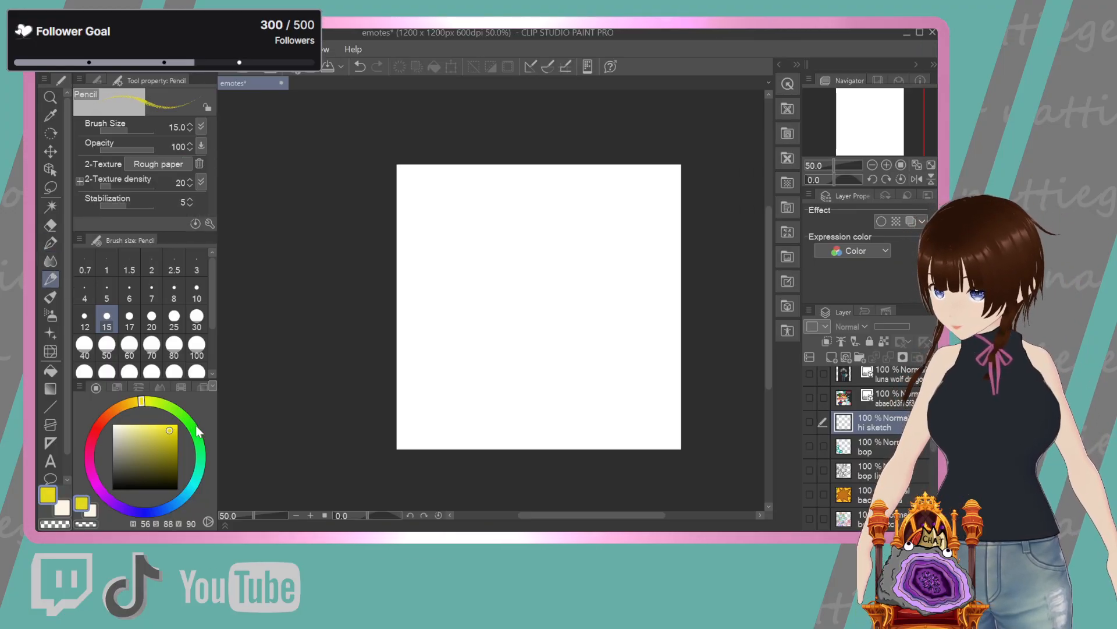
pyautogui.click(193, 425)
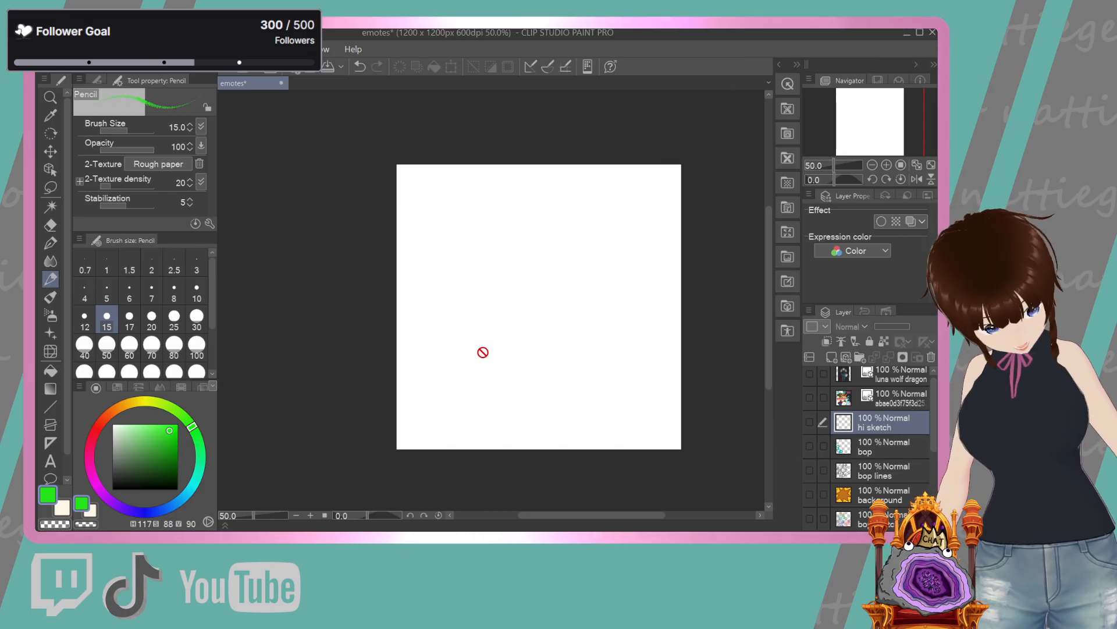
pyautogui.click(812, 422)
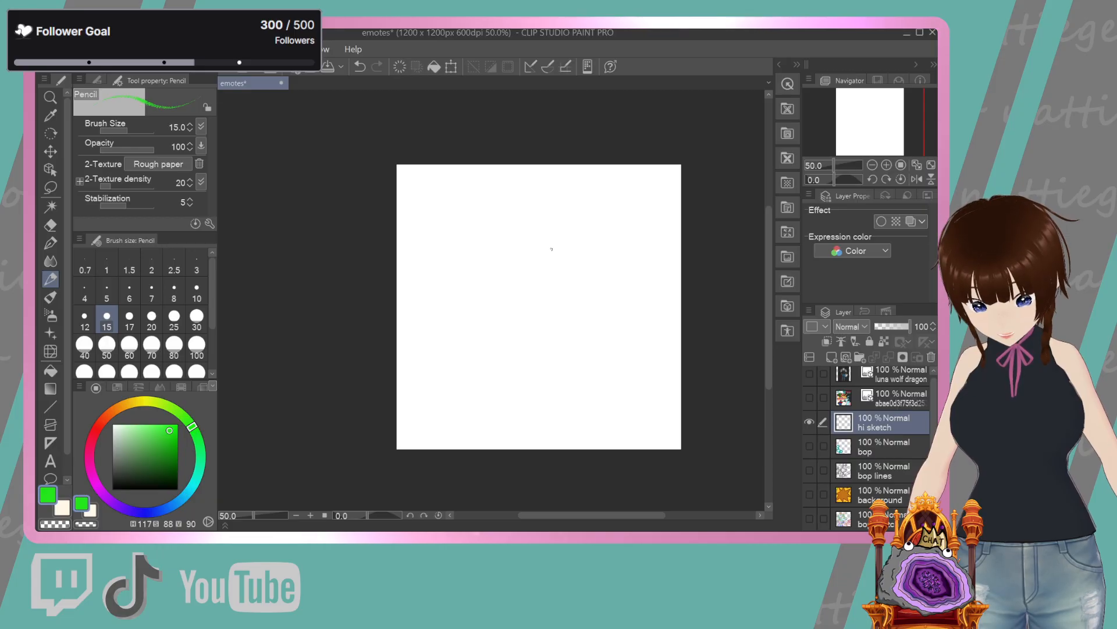
pyautogui.moveTo(550, 248); pyautogui.dragTo(508, 271)
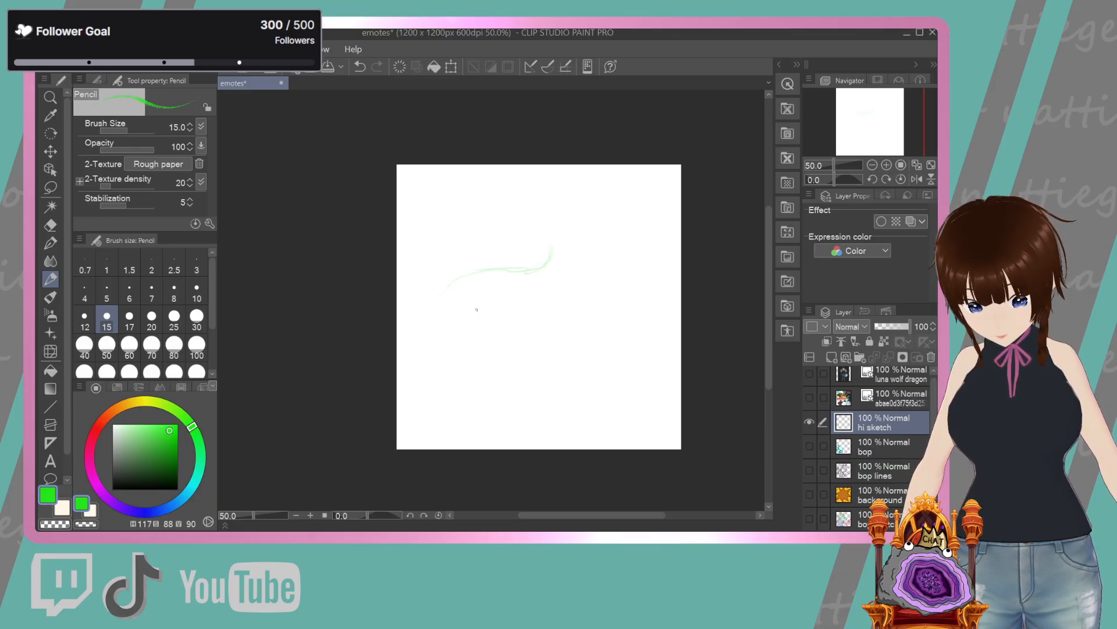
pyautogui.moveTo(608, 356); pyautogui.dragTo(584, 447)
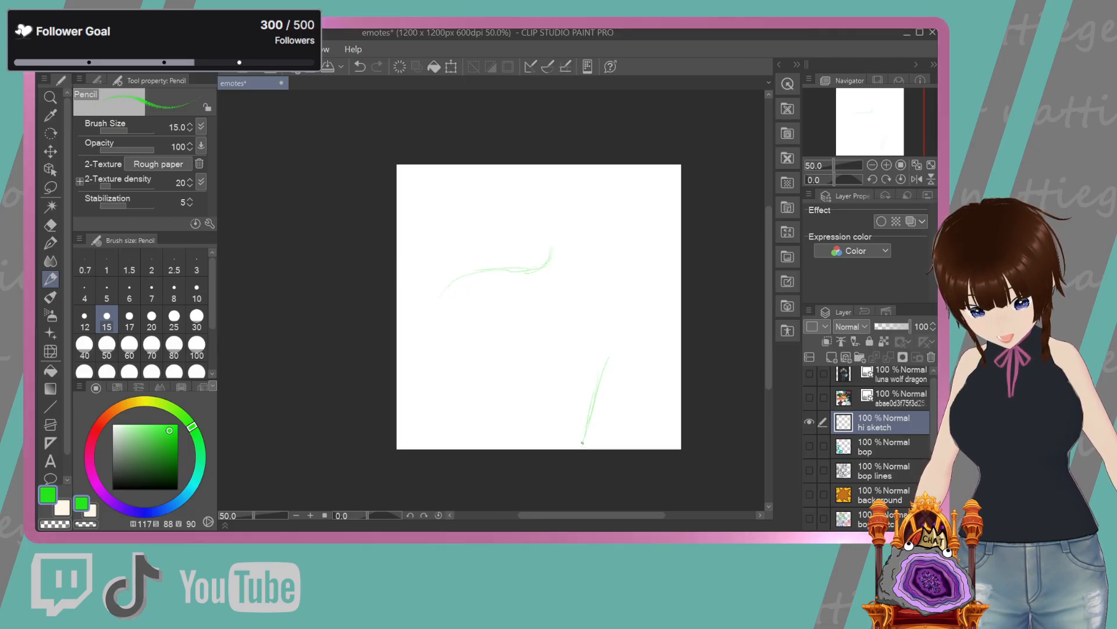
pyautogui.moveTo(597, 363); pyautogui.dragTo(584, 381)
pyautogui.moveTo(631, 319)
pyautogui.mouseDown()
pyautogui.moveTo(669, 358)
pyautogui.moveTo(634, 447)
pyautogui.mouseUp()
pyautogui.moveTo(663, 372); pyautogui.dragTo(638, 445)
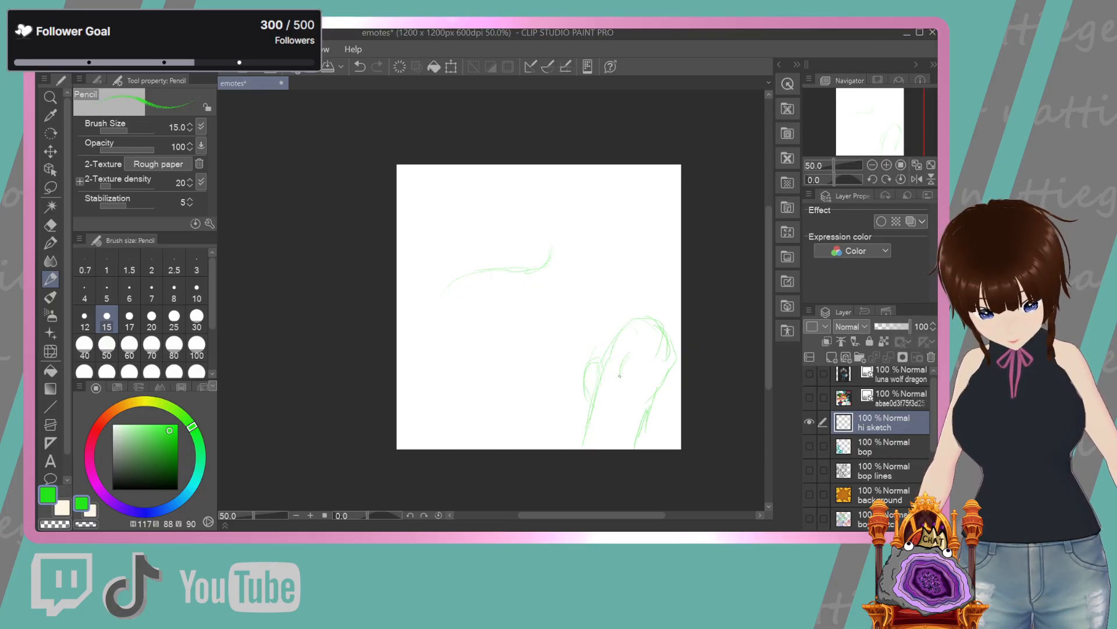
# Sketch the raised paw's palm pad, toes, thumb and pointed claws, and widen the forearm's edges
pyautogui.moveTo(627, 345)
pyautogui.mouseDown()
pyautogui.moveTo(645, 321)
pyautogui.moveTo(667, 330)
pyautogui.mouseUp()
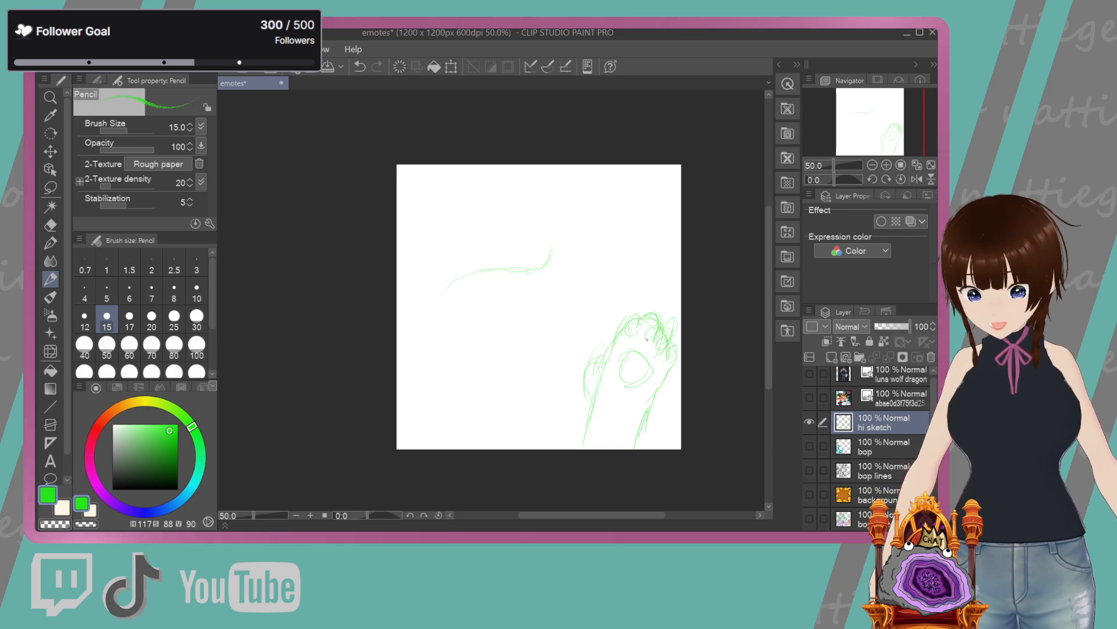
pyautogui.moveTo(599, 368); pyautogui.dragTo(610, 370)
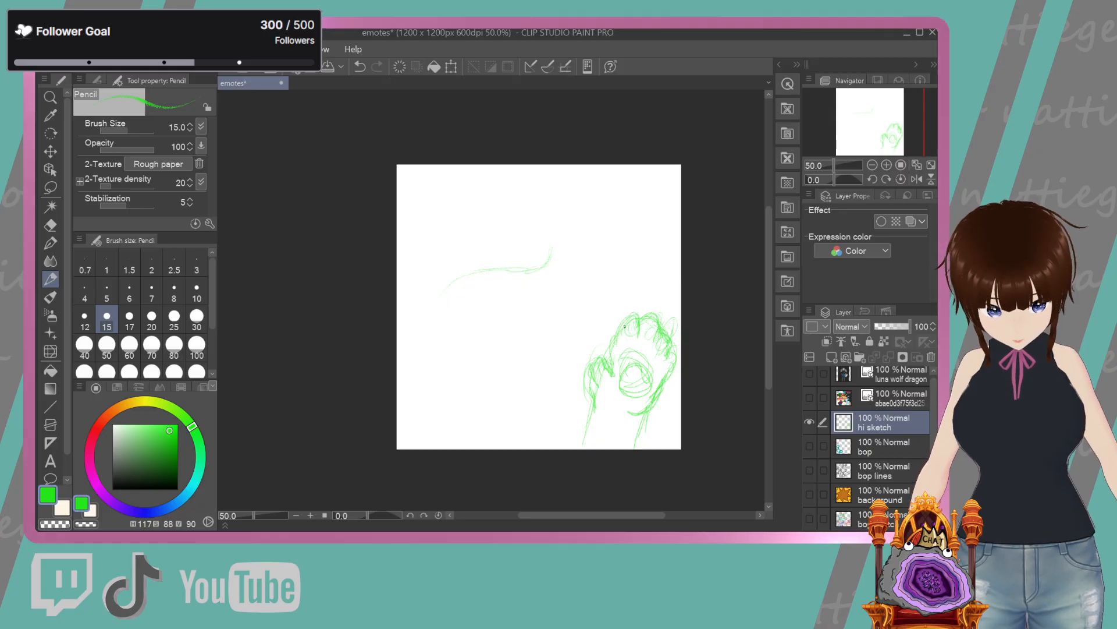
pyautogui.moveTo(635, 301); pyautogui.dragTo(675, 345)
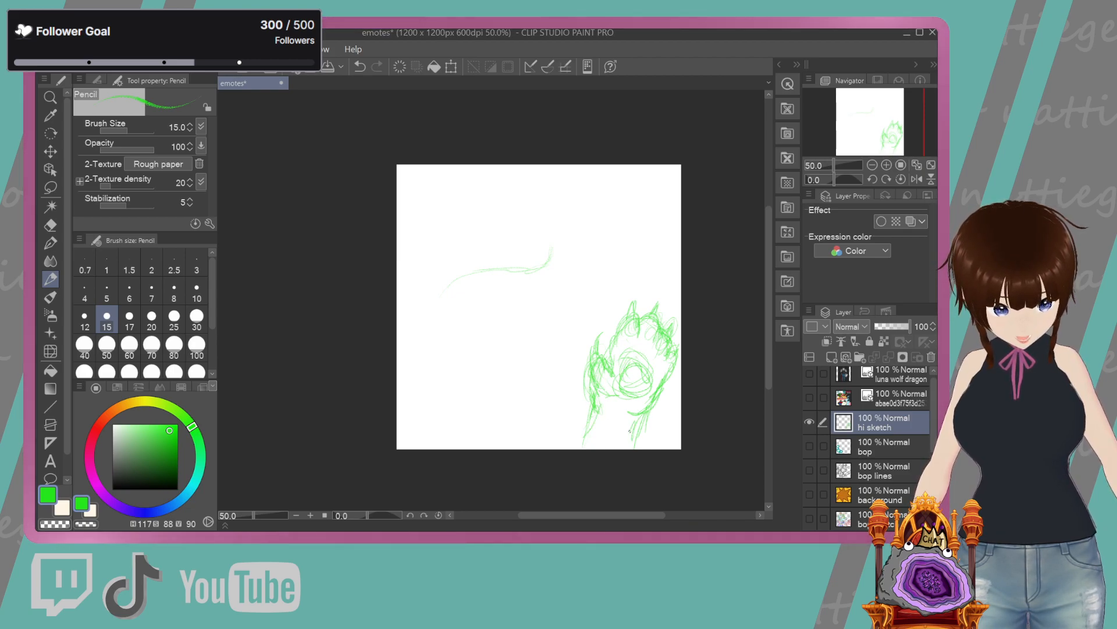
pyautogui.moveTo(589, 401); pyautogui.dragTo(572, 448)
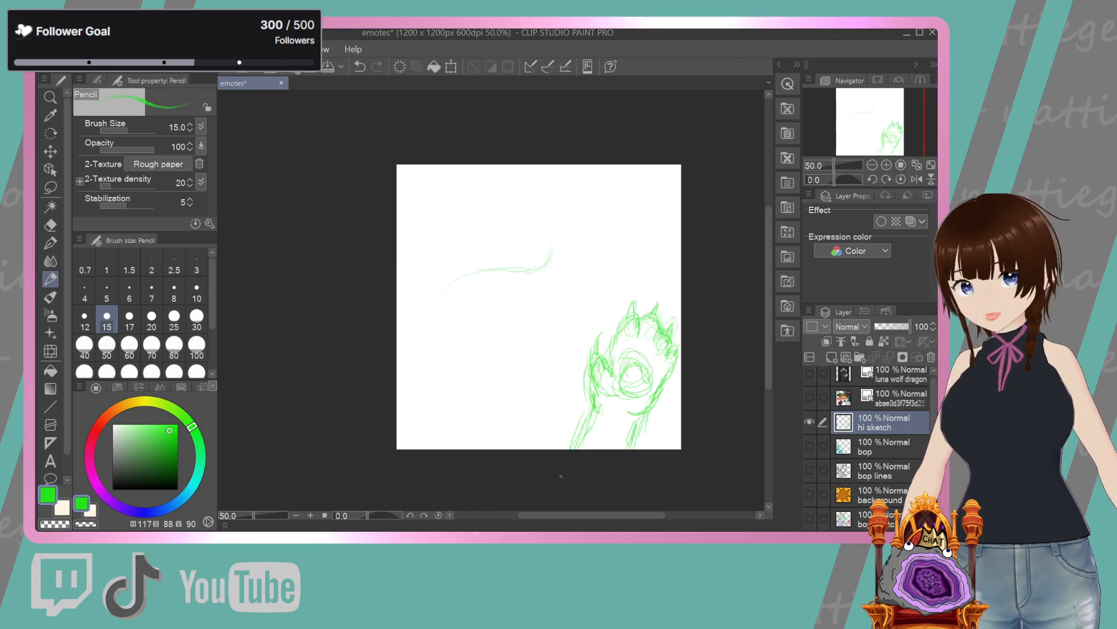
# Set the pencil to fully saturated green and sketch large looping ovals for the head behind the raised paw
pyautogui.click(157, 456)
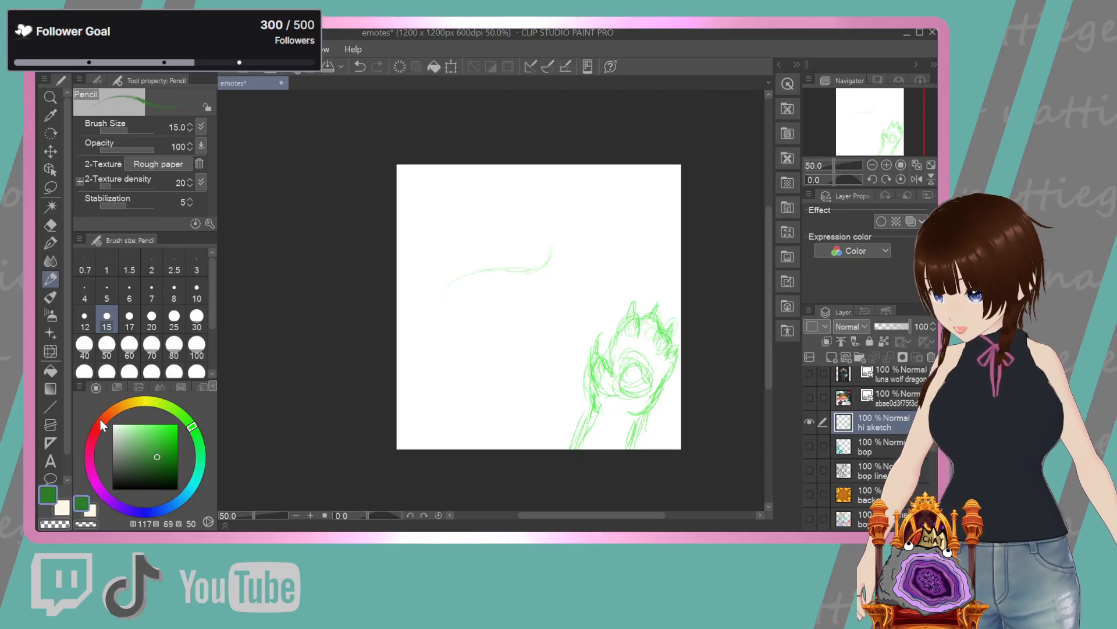
pyautogui.click(178, 424)
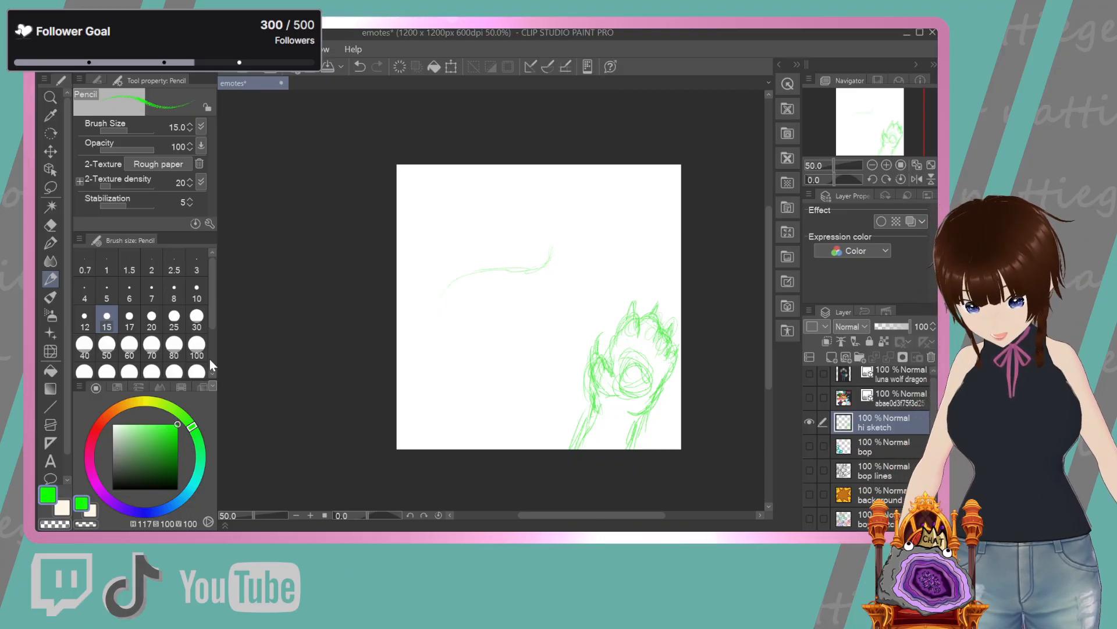
pyautogui.moveTo(437, 267)
pyautogui.mouseDown()
pyautogui.moveTo(519, 404)
pyautogui.moveTo(538, 413)
pyautogui.moveTo(497, 217)
pyautogui.moveTo(629, 277)
pyautogui.moveTo(638, 316)
pyautogui.mouseUp()
pyautogui.moveTo(544, 417)
pyautogui.mouseDown()
pyautogui.moveTo(576, 414)
pyautogui.moveTo(427, 372)
pyautogui.moveTo(601, 227)
pyautogui.moveTo(650, 223)
pyautogui.moveTo(603, 306)
pyautogui.moveTo(462, 222)
pyautogui.moveTo(547, 196)
pyautogui.moveTo(427, 268)
pyautogui.moveTo(424, 375)
pyautogui.moveTo(591, 166)
pyautogui.moveTo(664, 256)
pyautogui.mouseUp()
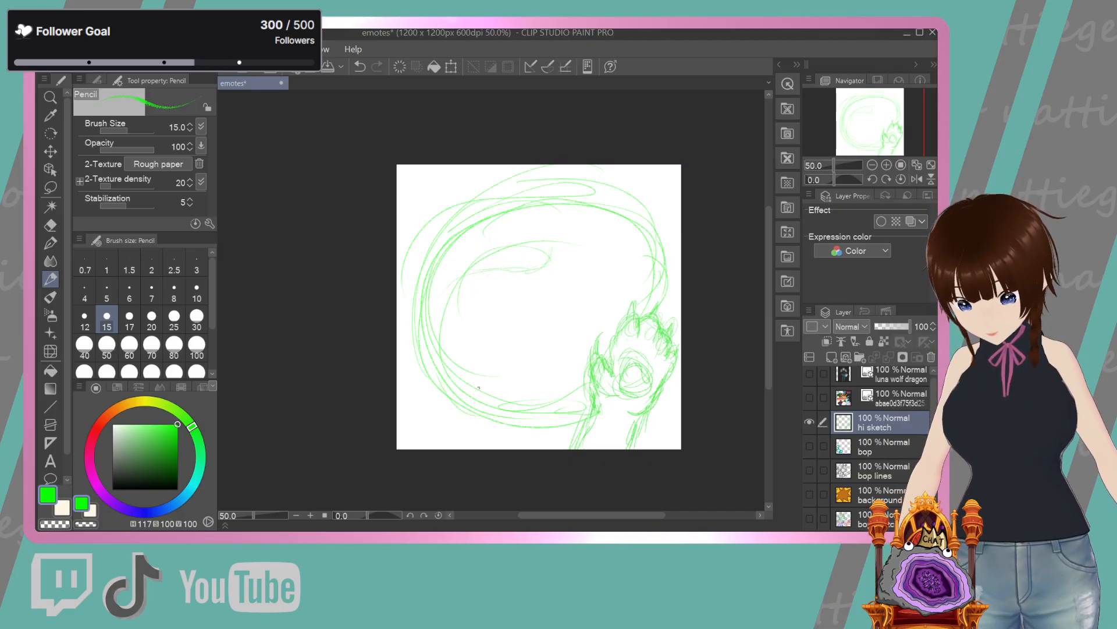
# Change the pencil to orange-red and sketch curved contours along the head circle's left and lower edges, with a light mark inside its top
pyautogui.click(105, 415)
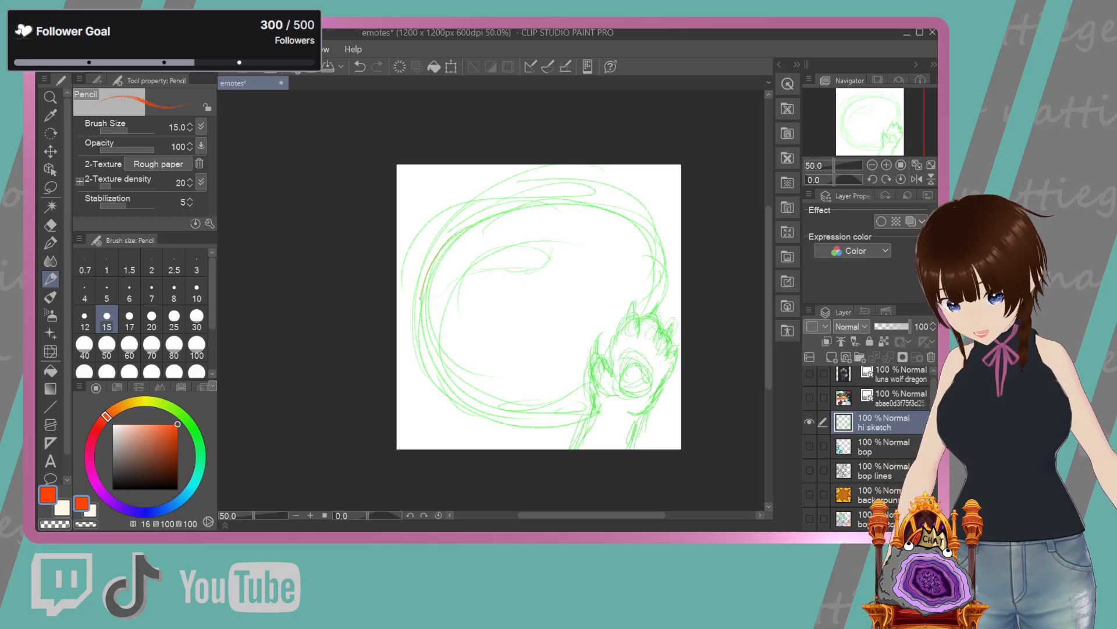
pyautogui.moveTo(446, 235); pyautogui.dragTo(553, 422)
pyautogui.moveTo(435, 251)
pyautogui.mouseDown()
pyautogui.moveTo(408, 355)
pyautogui.moveTo(559, 436)
pyautogui.mouseUp()
pyautogui.moveTo(420, 344); pyautogui.dragTo(556, 428)
pyautogui.moveTo(443, 372); pyautogui.dragTo(549, 393)
pyautogui.moveTo(518, 201)
pyautogui.mouseDown()
pyautogui.moveTo(567, 235)
pyautogui.moveTo(483, 232)
pyautogui.mouseUp()
pyautogui.moveTo(513, 197); pyautogui.dragTo(519, 228)
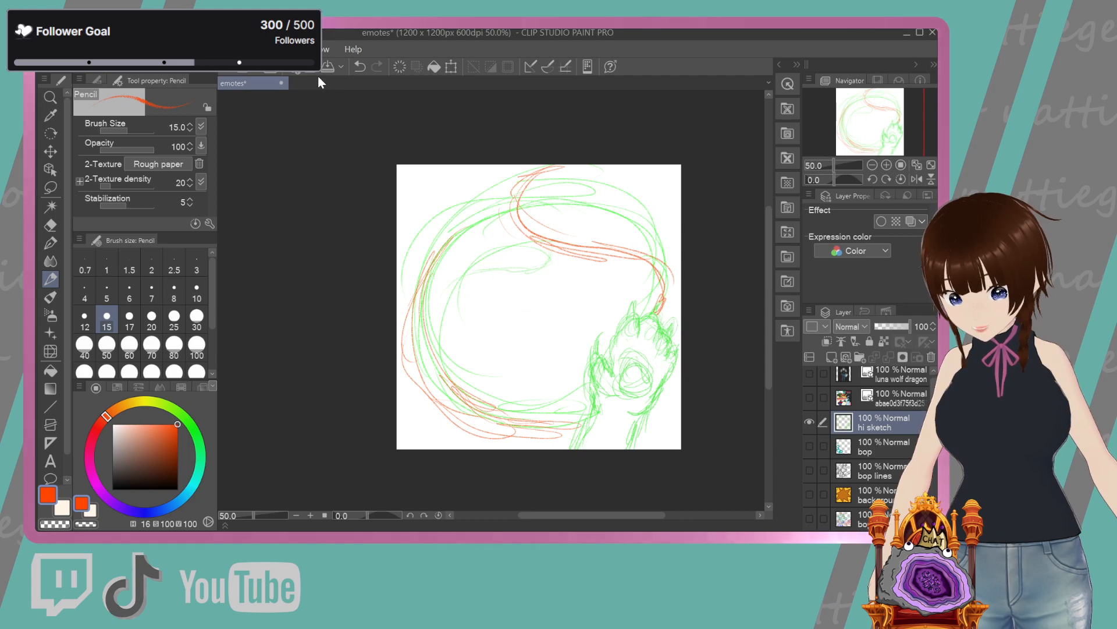
pyautogui.click(360, 67)
pyautogui.click(360, 67)
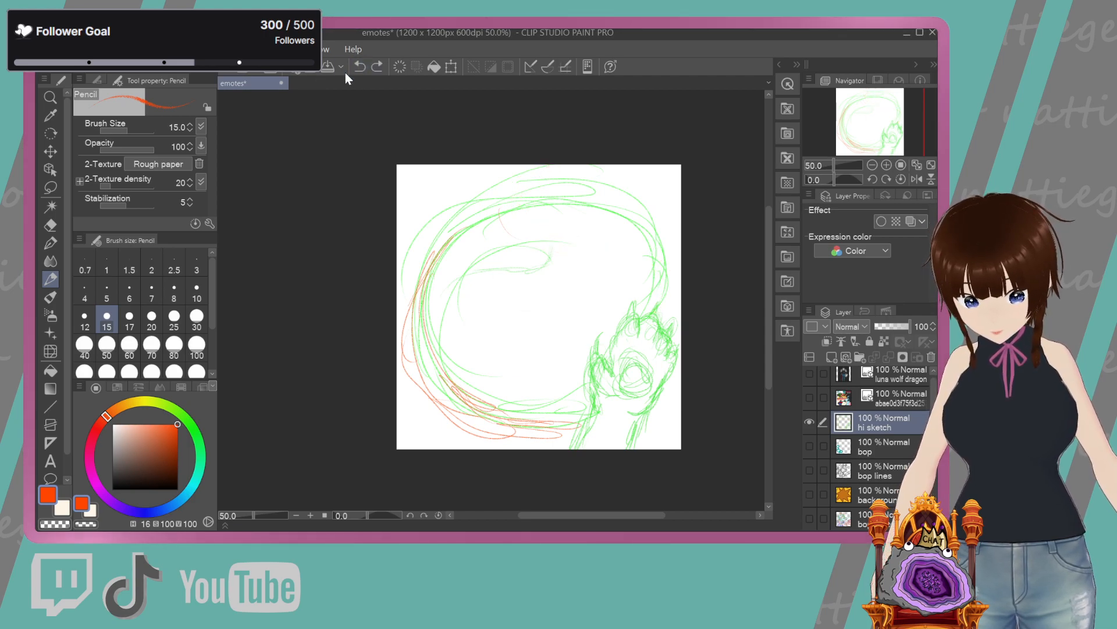
# Sketch the sweeping fringe, the fur tufts along the head's sides and the pointed ears at the canvas's upper corners in orange-red
pyautogui.moveTo(500, 235)
pyautogui.mouseDown()
pyautogui.moveTo(547, 198)
pyautogui.moveTo(432, 278)
pyautogui.mouseUp()
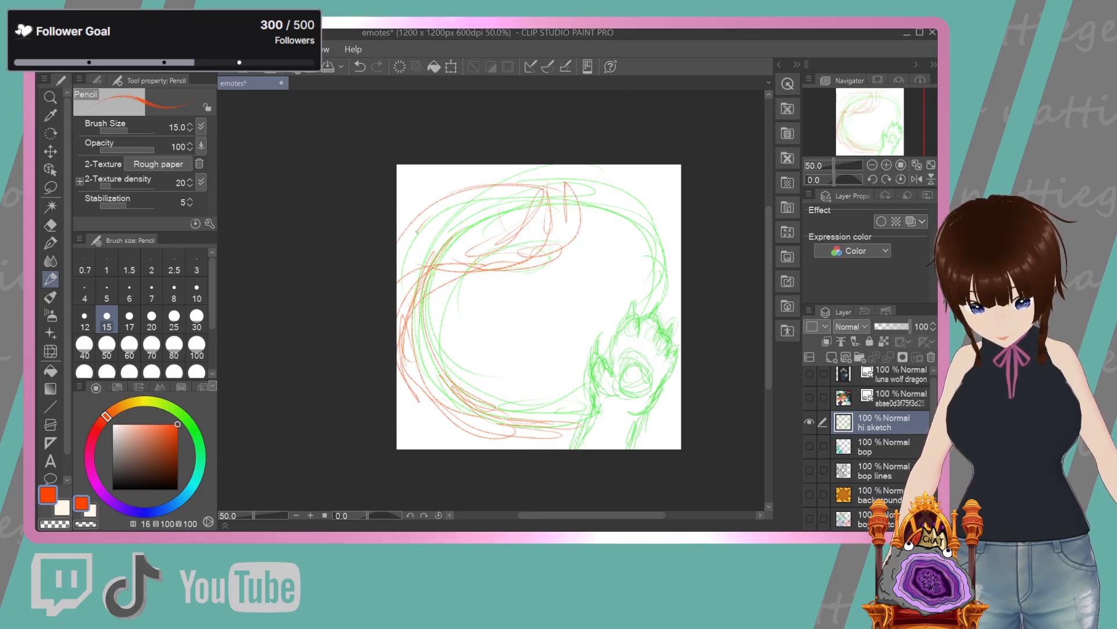
pyautogui.moveTo(400, 450); pyautogui.dragTo(435, 365)
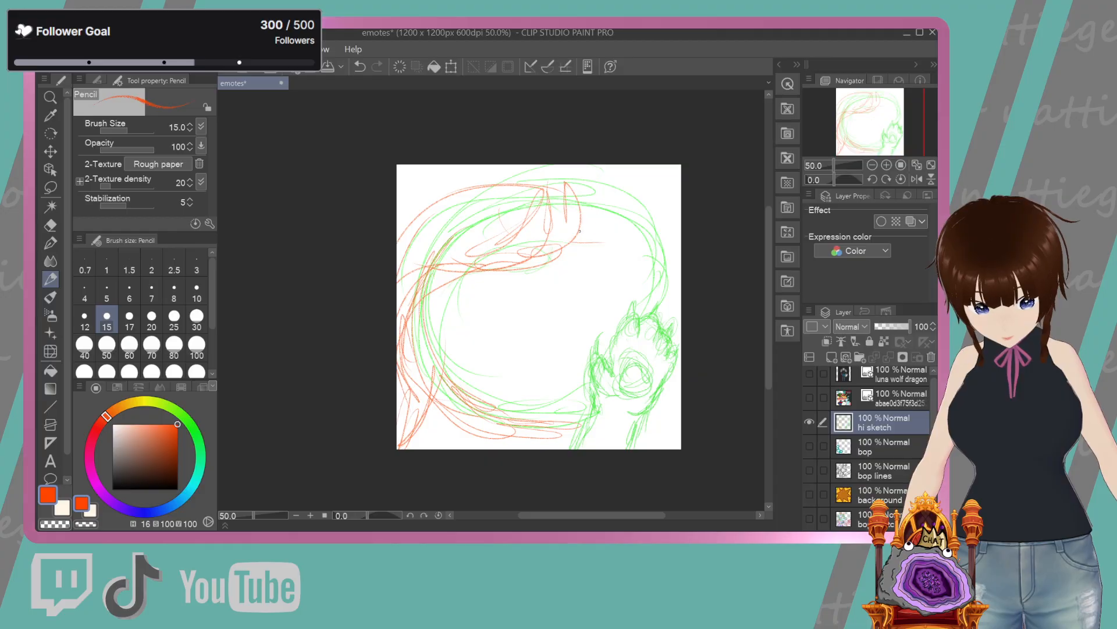
pyautogui.moveTo(576, 236); pyautogui.dragTo(653, 236)
pyautogui.moveTo(649, 187); pyautogui.dragTo(662, 298)
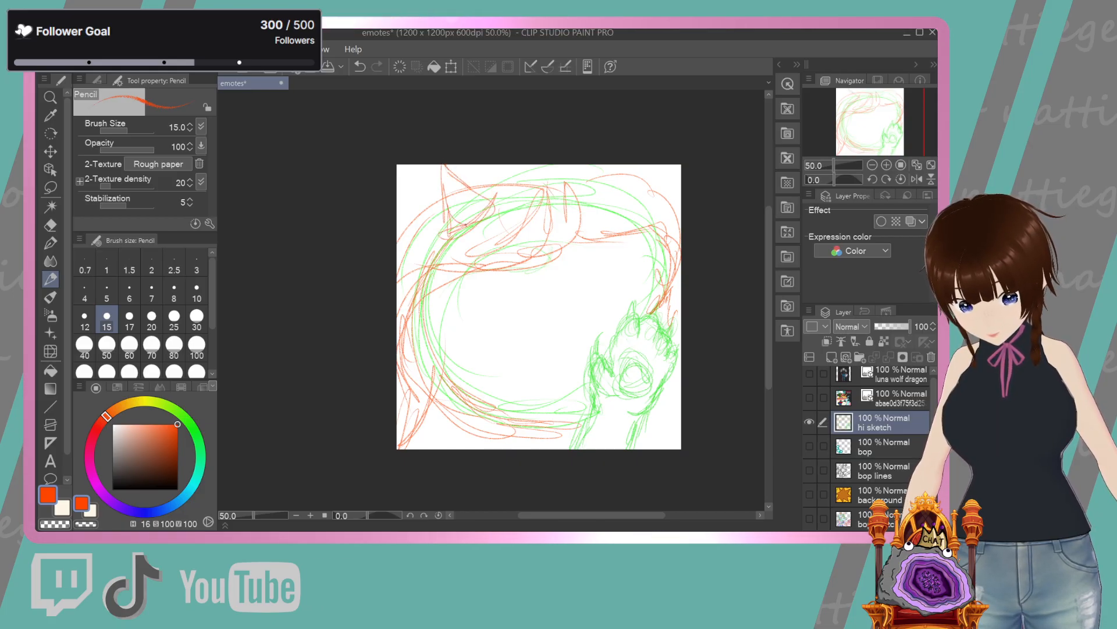
pyautogui.moveTo(625, 209)
pyautogui.mouseDown()
pyautogui.moveTo(649, 167)
pyautogui.moveTo(647, 207)
pyautogui.mouseUp()
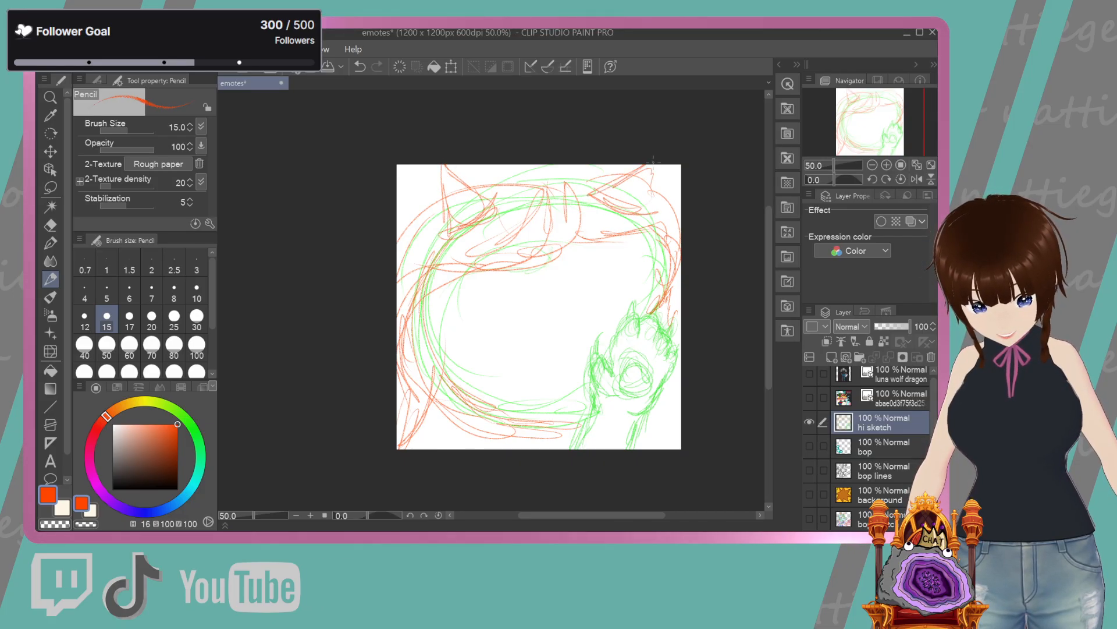
pyautogui.moveTo(499, 167); pyautogui.dragTo(505, 178)
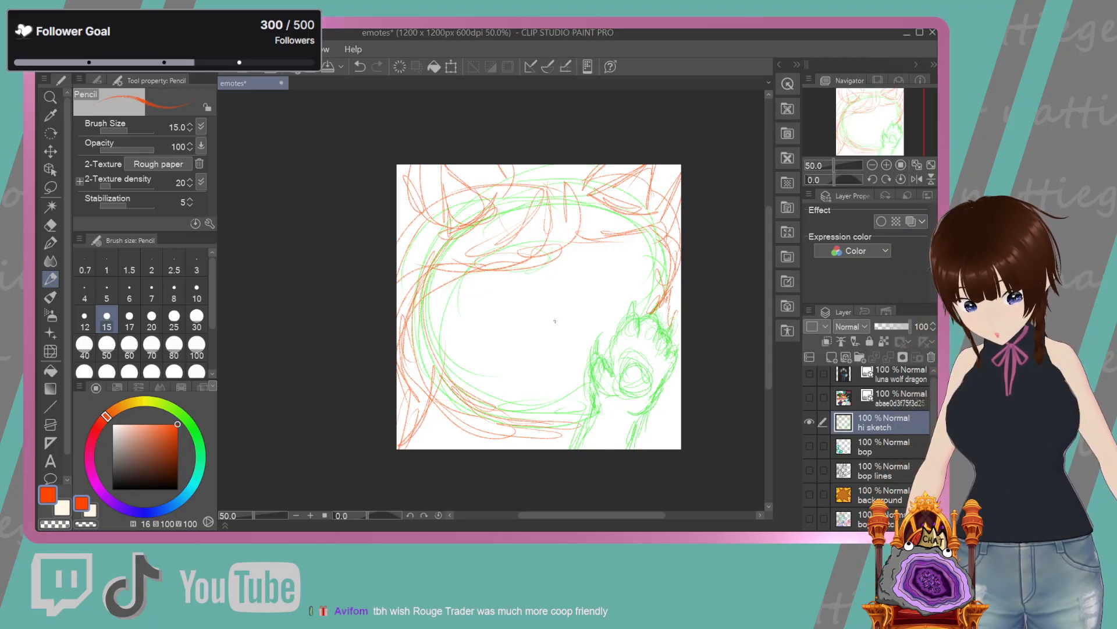
# Sketch the nose, the small mouth with a hanging tongue, and the outlines of both eyes in orange-red
pyautogui.moveTo(540, 314)
pyautogui.mouseDown()
pyautogui.moveTo(521, 312)
pyautogui.moveTo(545, 322)
pyautogui.moveTo(530, 317)
pyautogui.moveTo(550, 310)
pyautogui.moveTo(514, 311)
pyautogui.mouseUp()
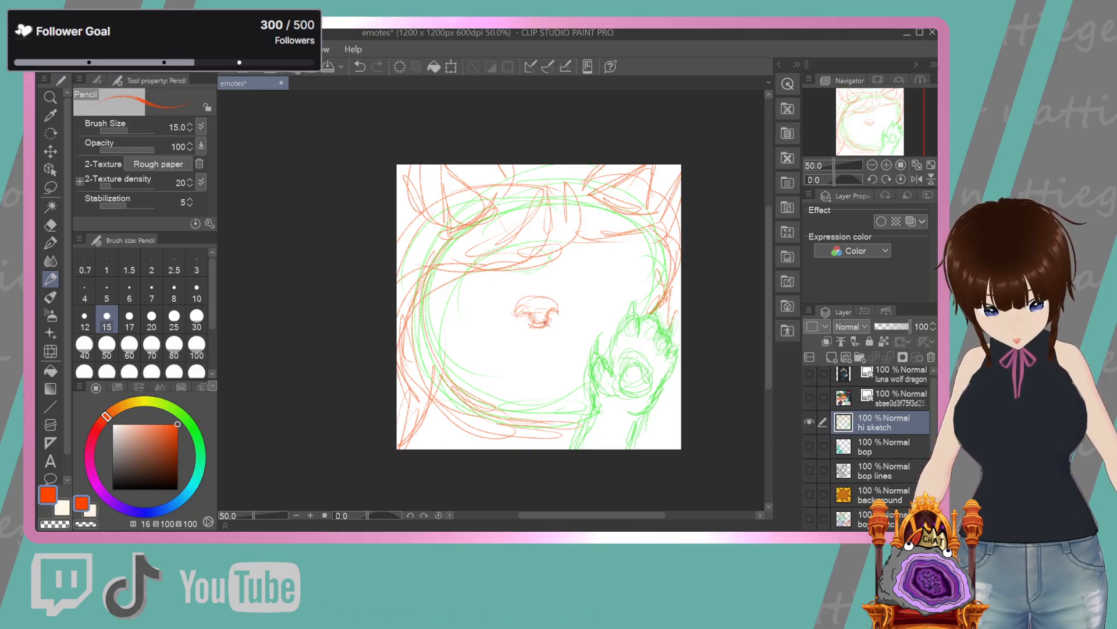
pyautogui.moveTo(554, 299)
pyautogui.mouseDown()
pyautogui.moveTo(564, 307)
pyautogui.moveTo(530, 336)
pyautogui.moveTo(547, 336)
pyautogui.moveTo(547, 359)
pyautogui.moveTo(527, 335)
pyautogui.mouseUp()
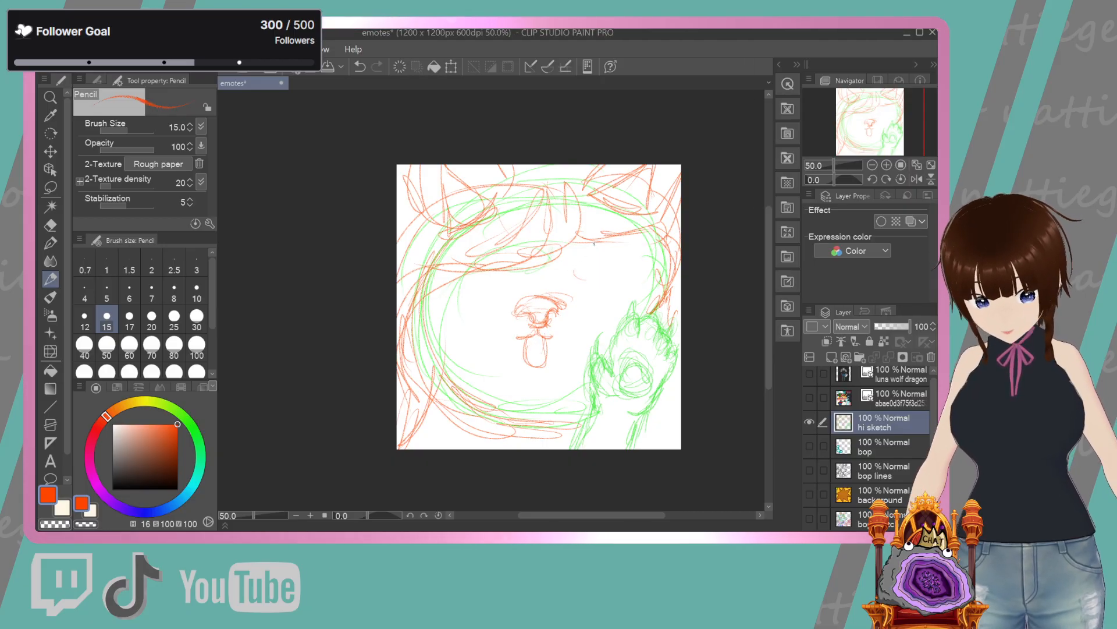
pyautogui.moveTo(615, 251)
pyautogui.mouseDown()
pyautogui.moveTo(577, 265)
pyautogui.moveTo(568, 297)
pyautogui.moveTo(617, 290)
pyautogui.moveTo(583, 300)
pyautogui.moveTo(571, 289)
pyautogui.mouseUp()
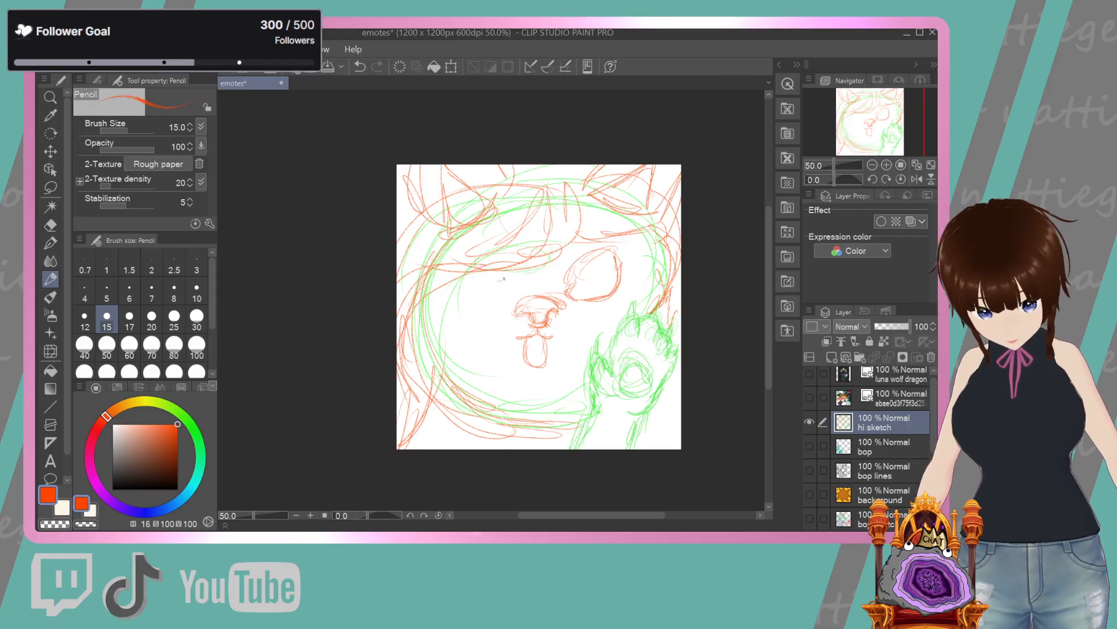
pyautogui.moveTo(500, 281); pyautogui.dragTo(508, 298)
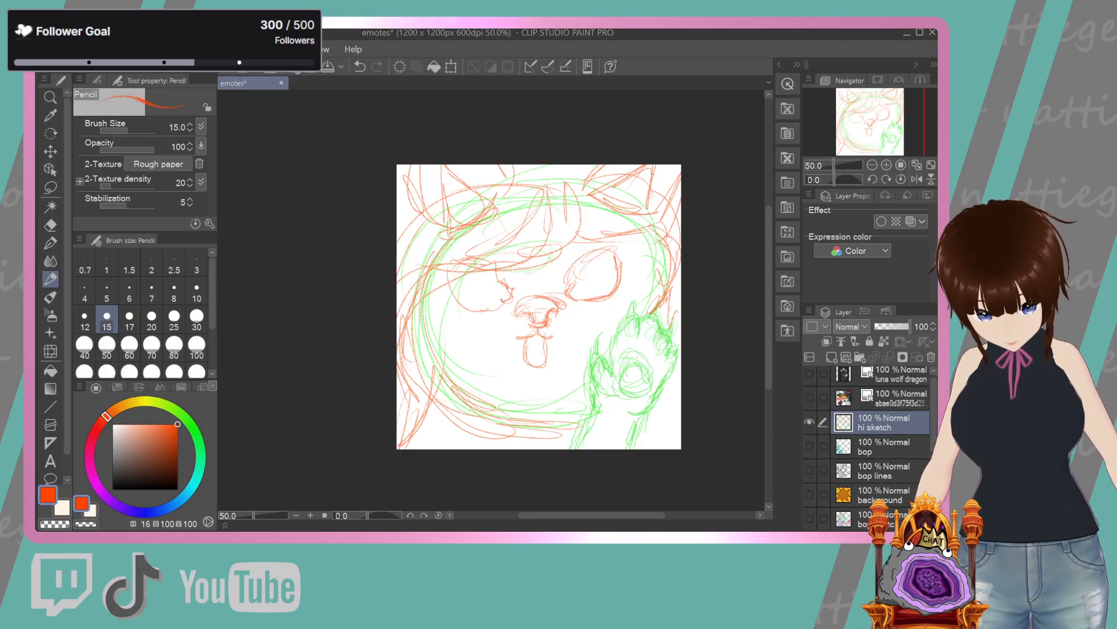
pyautogui.moveTo(495, 303); pyautogui.dragTo(457, 276)
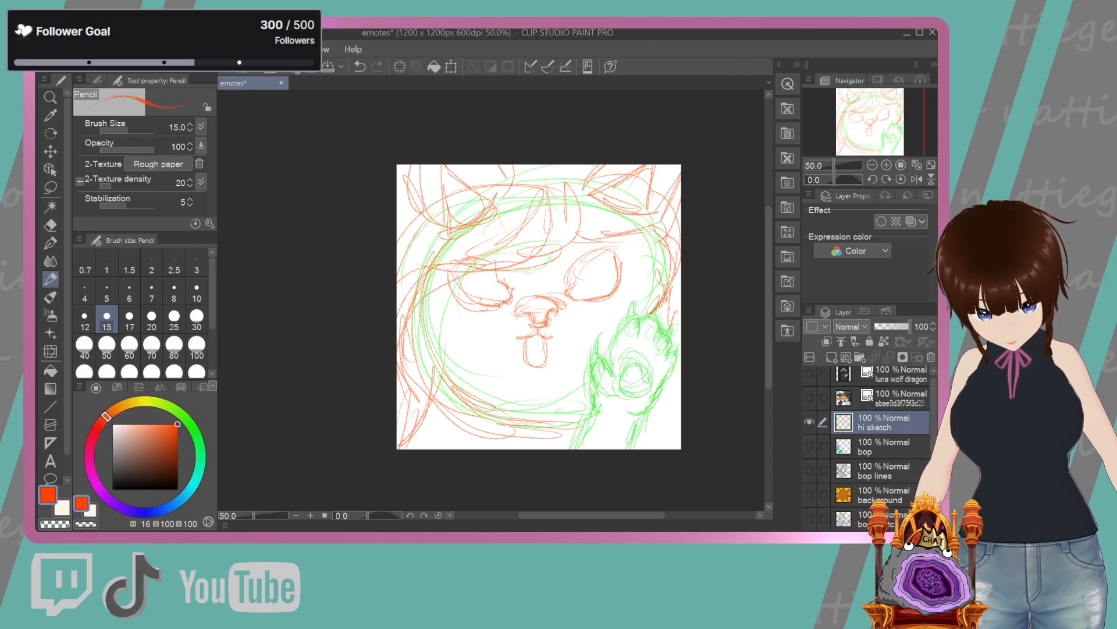
# Add round irises to both eyes and sketch pointed fur strokes and small markings on the left cheek
pyautogui.moveTo(493, 270); pyautogui.dragTo(471, 296)
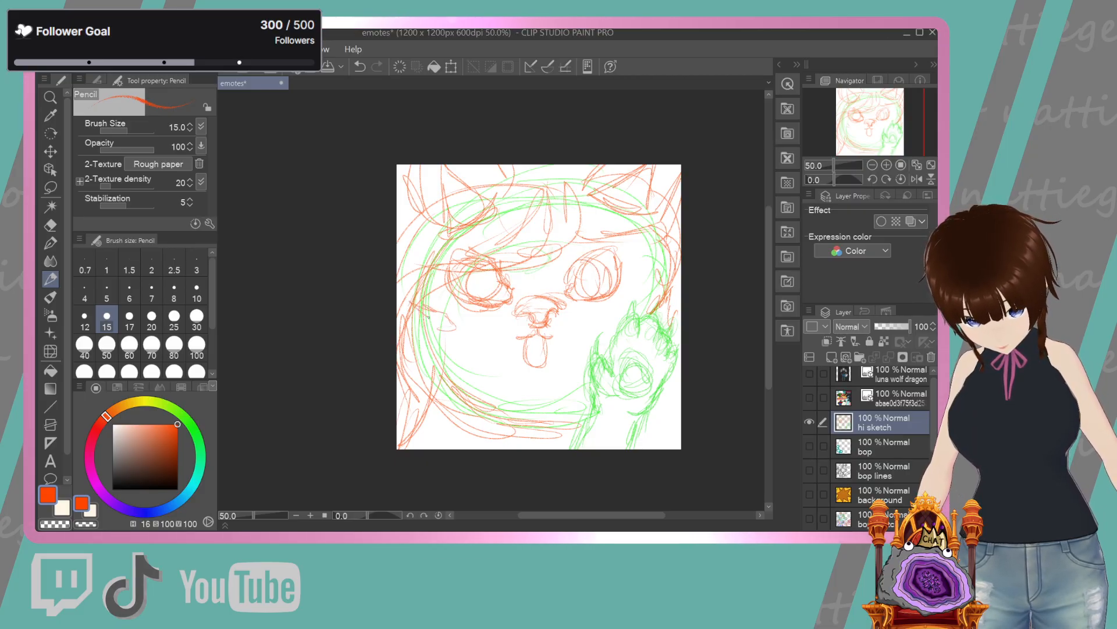
pyautogui.moveTo(420, 347); pyautogui.dragTo(447, 341)
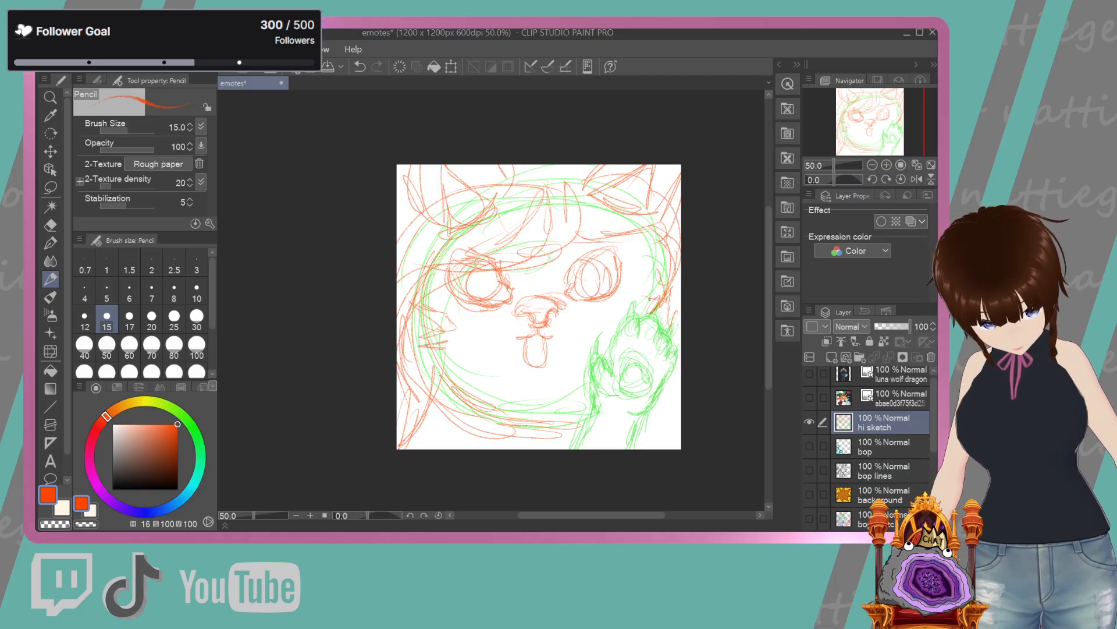
pyautogui.moveTo(479, 321); pyautogui.dragTo(468, 343)
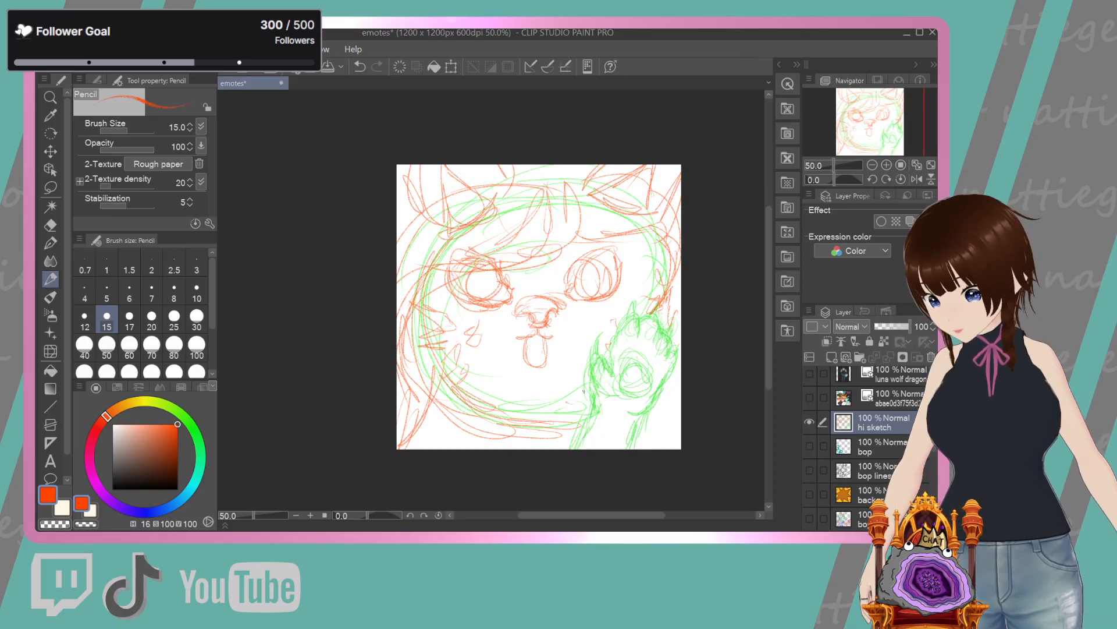
# Change the pencil to blue with hue 232, redraw the fringe's curve, and outline the right eye with its iris and winged lashes
pyautogui.click(151, 511)
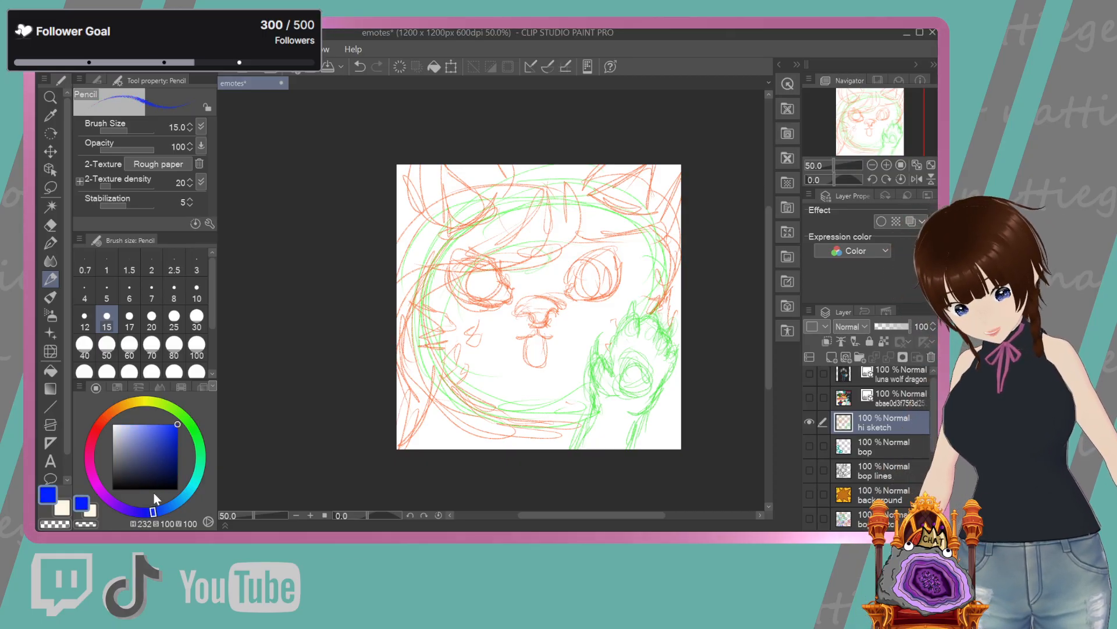
pyautogui.moveTo(570, 180)
pyautogui.mouseDown()
pyautogui.moveTo(573, 231)
pyautogui.moveTo(420, 302)
pyautogui.moveTo(399, 364)
pyautogui.mouseUp()
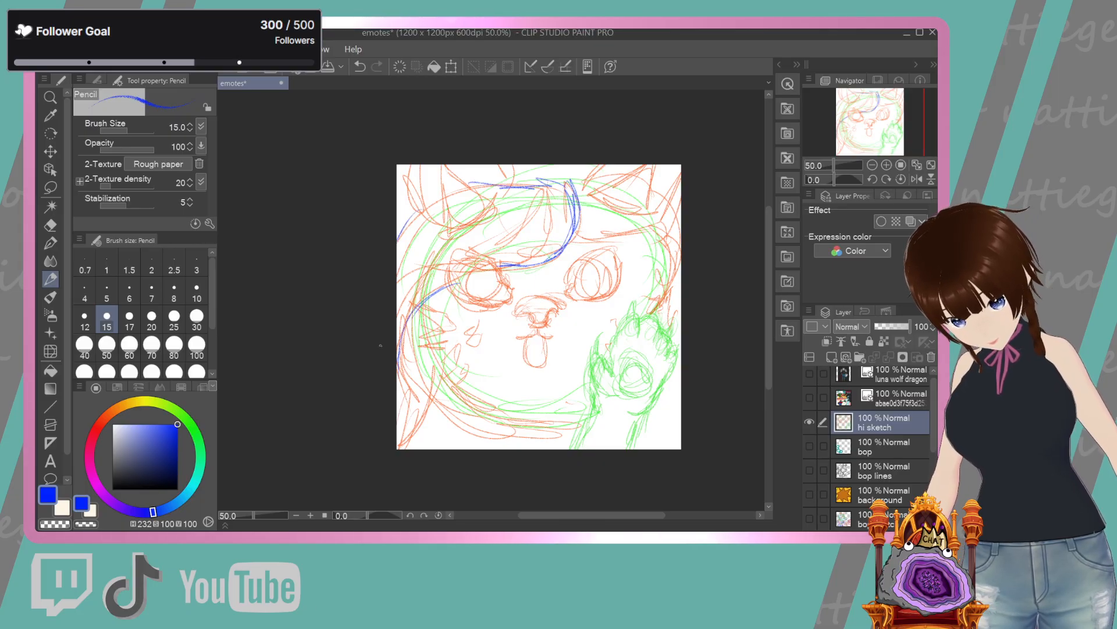
pyautogui.moveTo(626, 239); pyautogui.dragTo(568, 284)
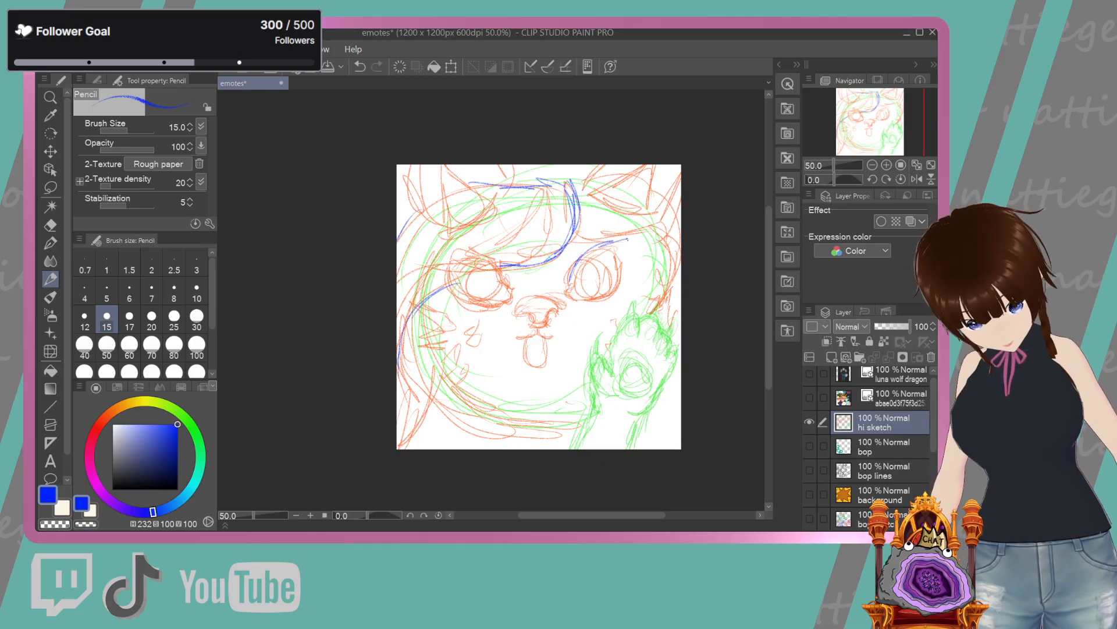
pyautogui.moveTo(632, 234)
pyautogui.mouseDown()
pyautogui.moveTo(612, 299)
pyautogui.moveTo(582, 301)
pyautogui.moveTo(594, 302)
pyautogui.moveTo(569, 296)
pyautogui.mouseUp()
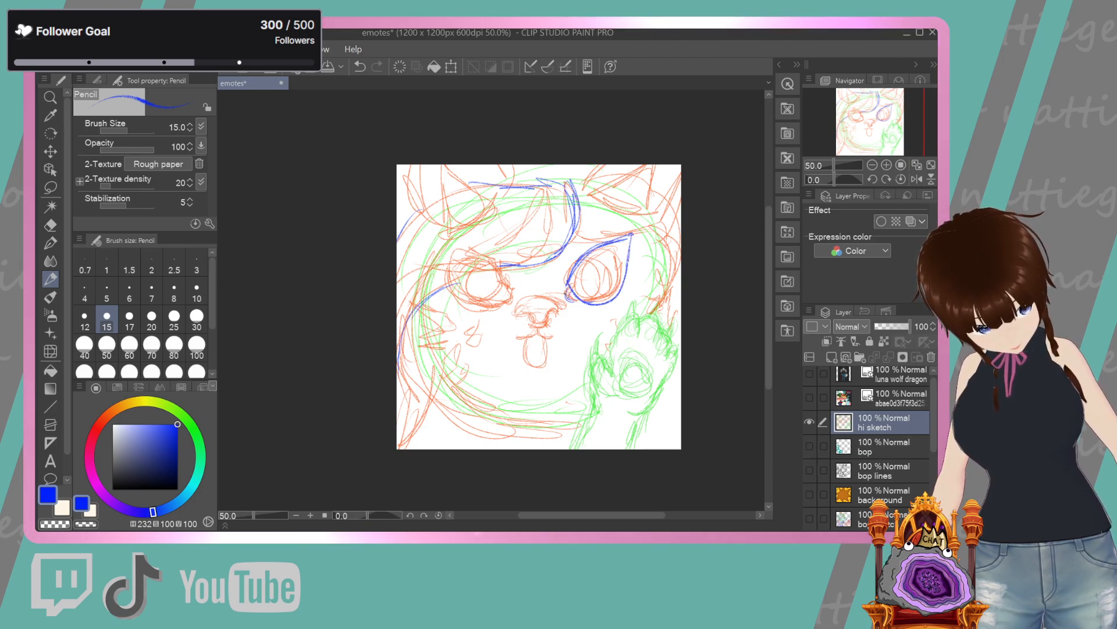
pyautogui.moveTo(594, 252); pyautogui.dragTo(584, 265)
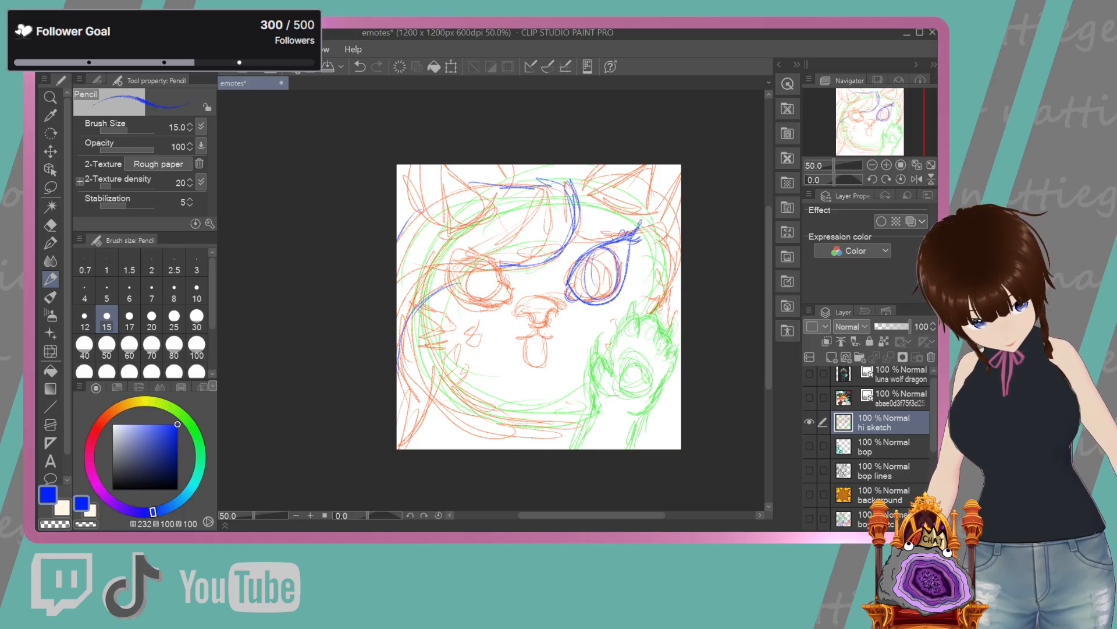
# Trace the nose, curved mouth, hanging tongue and the left eye's pointed outline with the blue 15 px pencil
pyautogui.moveTo(517, 308)
pyautogui.mouseDown()
pyautogui.moveTo(539, 295)
pyautogui.moveTo(558, 308)
pyautogui.moveTo(533, 324)
pyautogui.moveTo(531, 311)
pyautogui.moveTo(517, 314)
pyautogui.mouseUp()
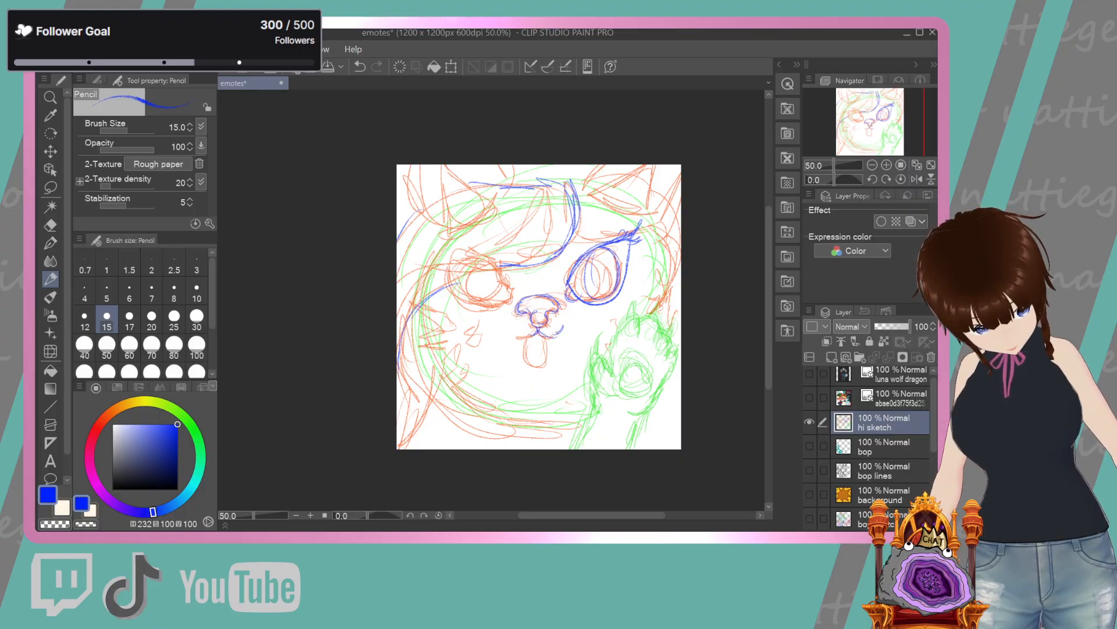
pyautogui.moveTo(537, 326)
pyautogui.mouseDown()
pyautogui.moveTo(524, 339)
pyautogui.moveTo(512, 330)
pyautogui.moveTo(539, 369)
pyautogui.moveTo(546, 344)
pyautogui.mouseUp()
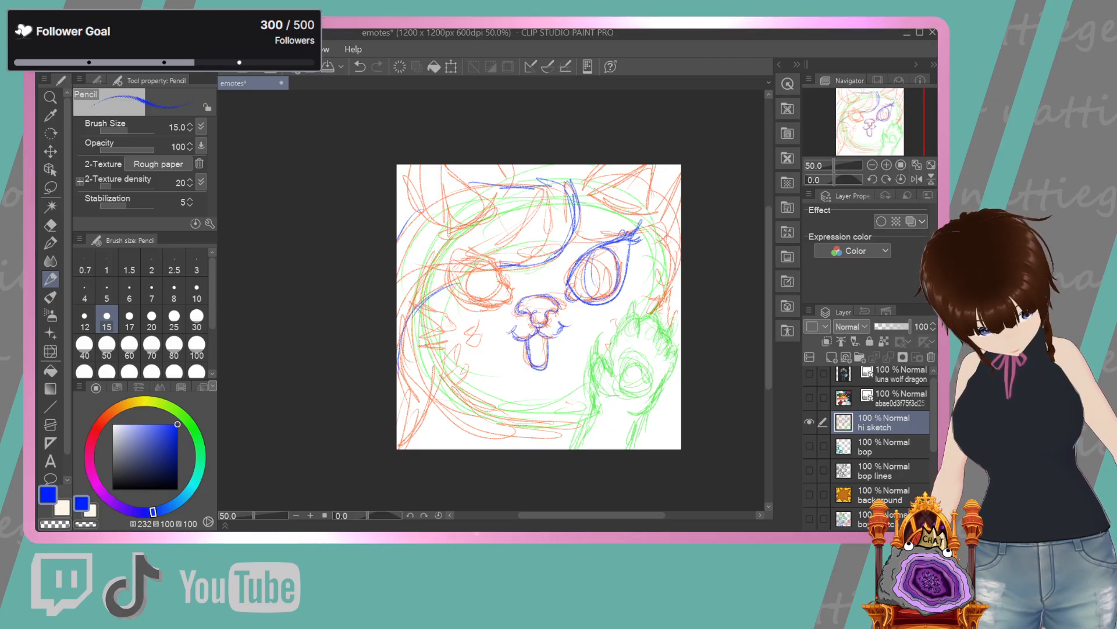
pyautogui.press('e')
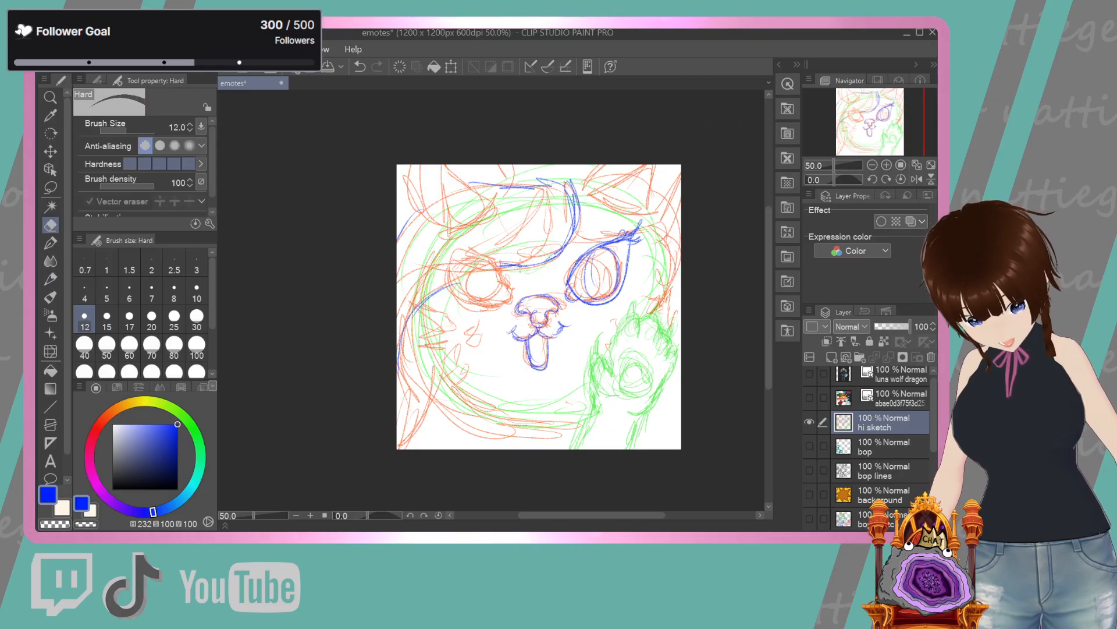
pyautogui.click(51, 280)
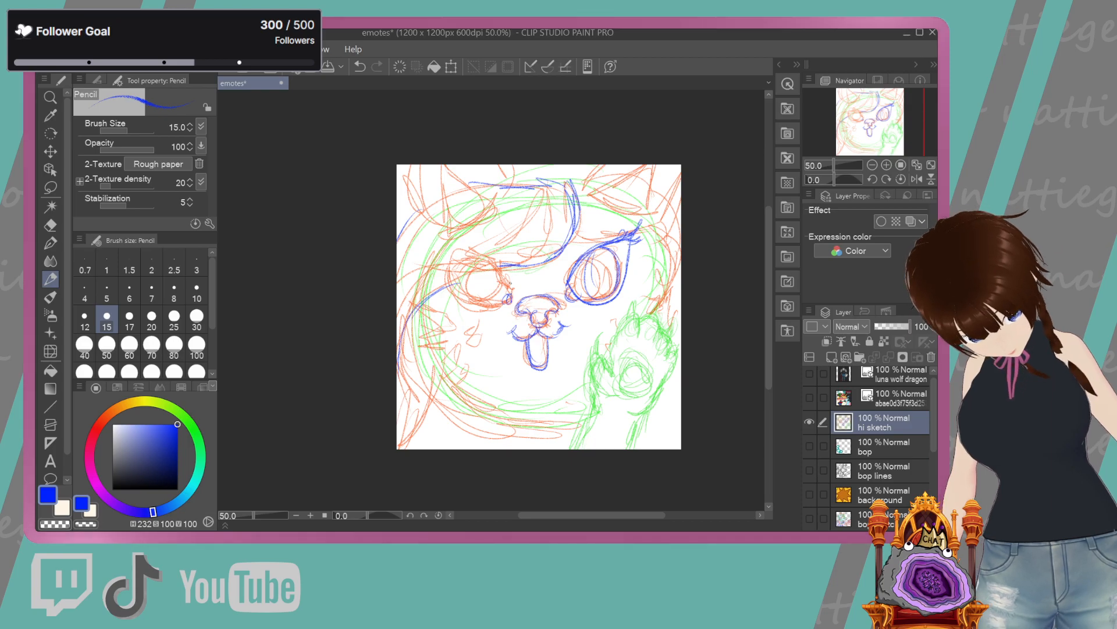
pyautogui.moveTo(504, 280)
pyautogui.mouseDown()
pyautogui.moveTo(454, 234)
pyautogui.moveTo(464, 258)
pyautogui.mouseUp()
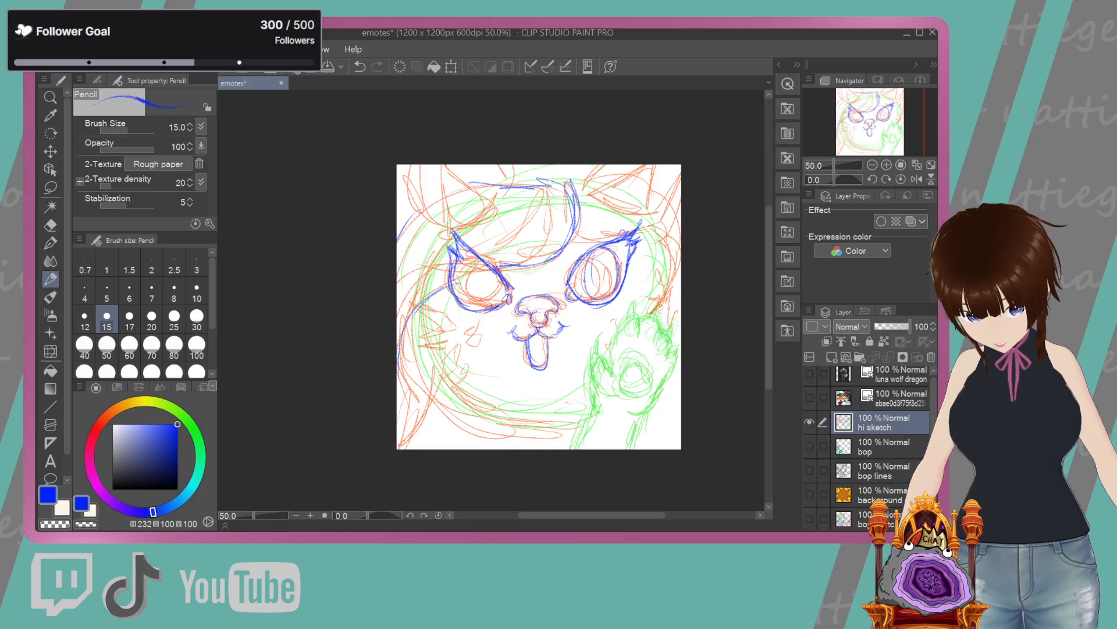
# Rotate the whole hi sketch slightly clockwise with a transform
pyautogui.click(451, 66)
pyautogui.moveTo(544, 137); pyautogui.dragTo(551, 134)
pyautogui.click(508, 476)
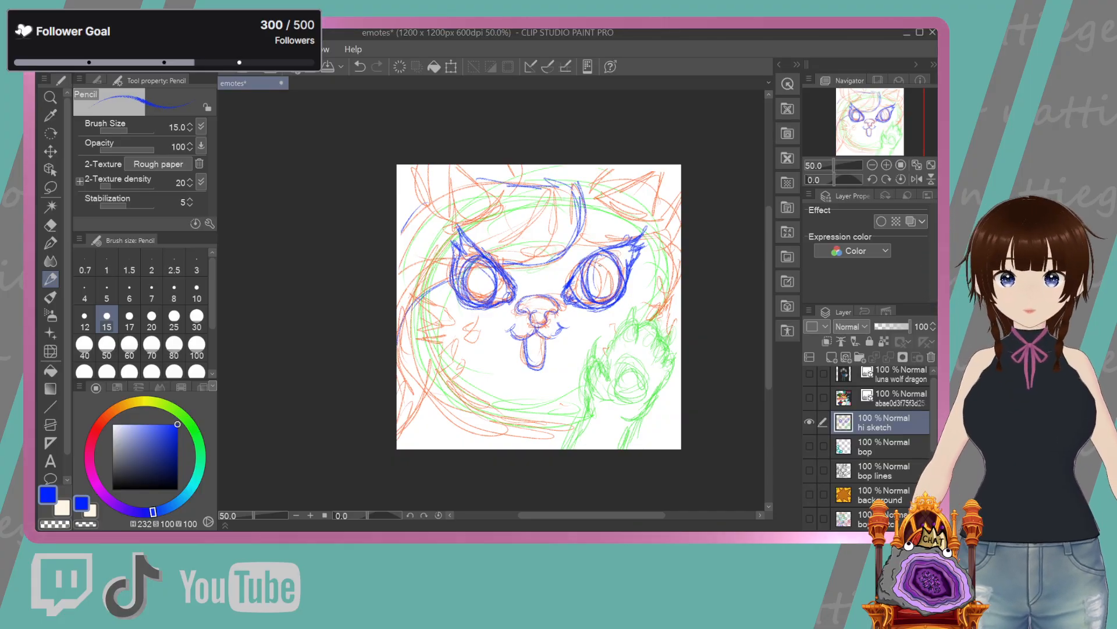
# Draw pupils with star-shaped highlights in both eyes, thicken the upper lids, and add spiky lashes to the left eye
pyautogui.moveTo(602, 263); pyautogui.dragTo(599, 284)
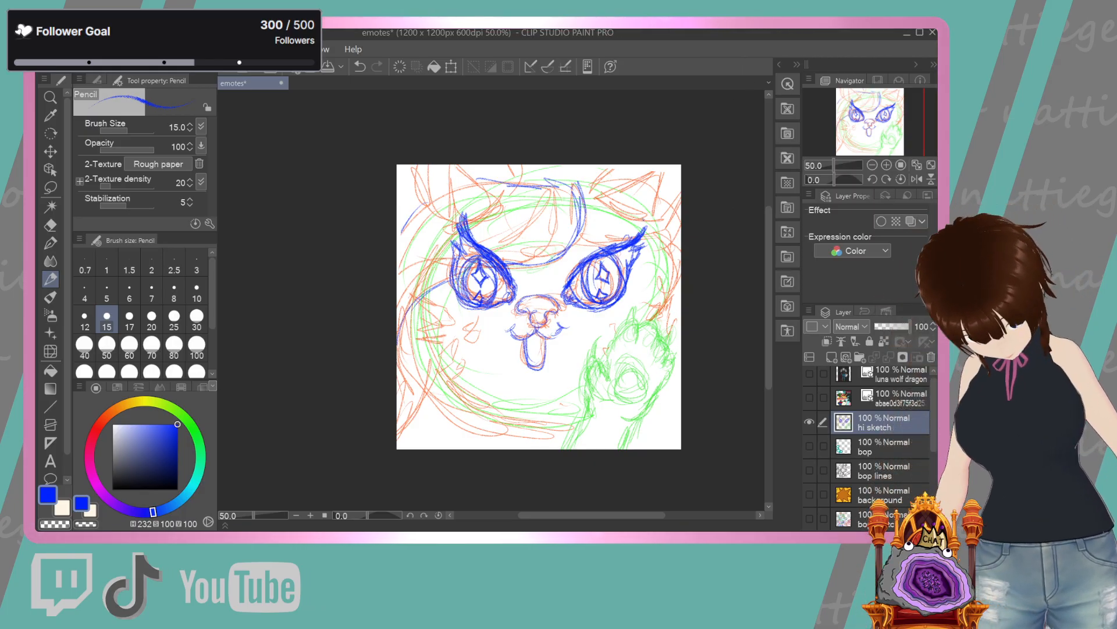
pyautogui.press('e')
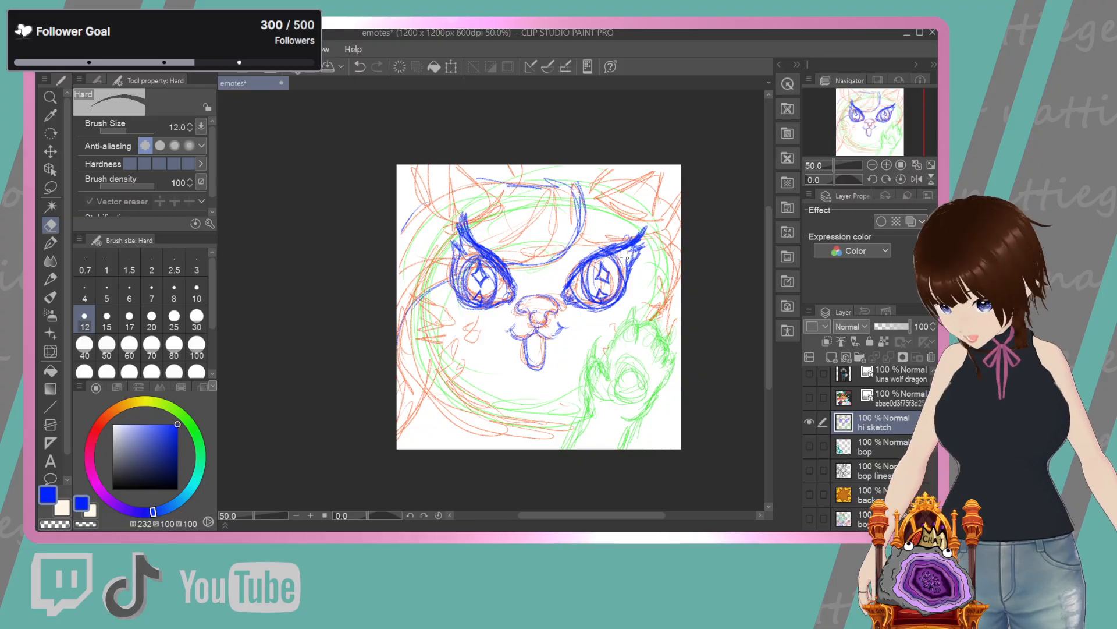
pyautogui.click(50, 280)
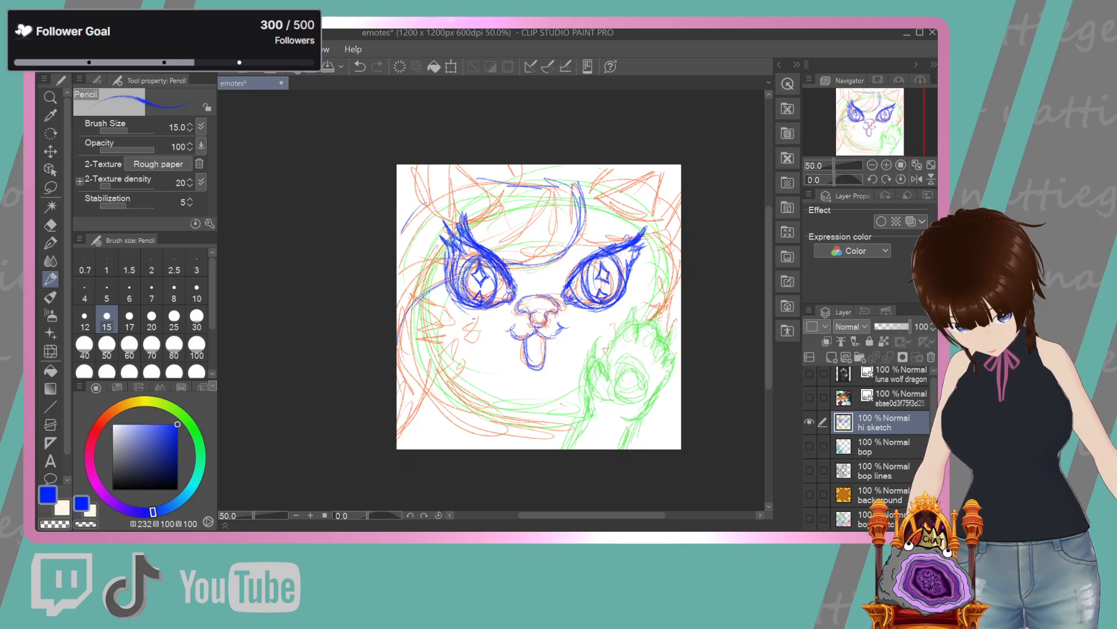
# Erase the left eye's upper lid, lashes and outer edge with the hard eraser at size 30
pyautogui.click(50, 225)
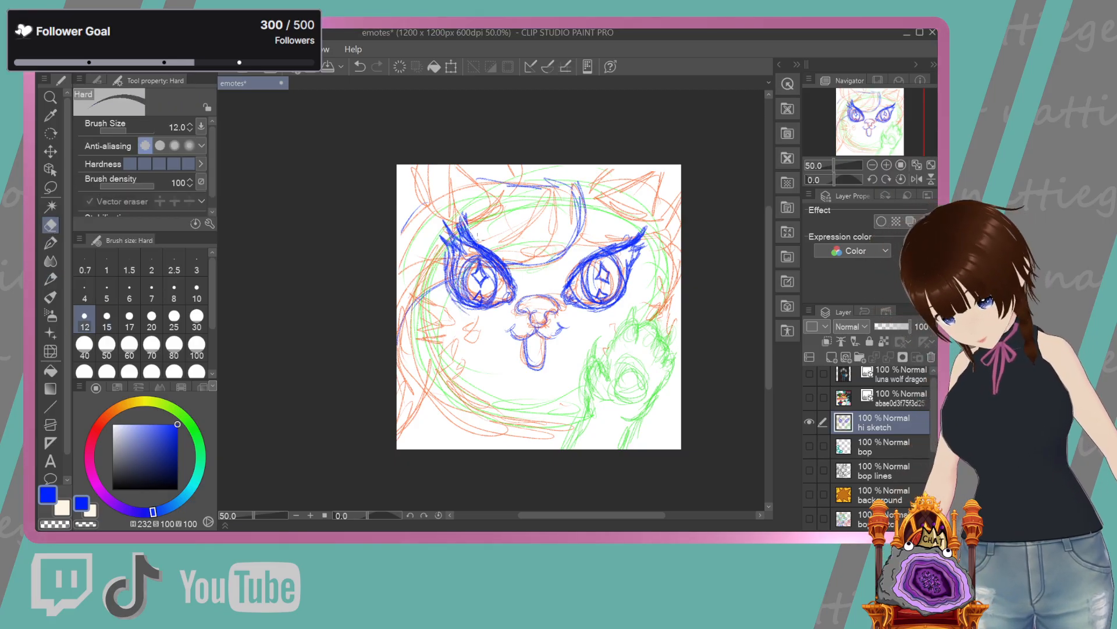
pyautogui.click(197, 317)
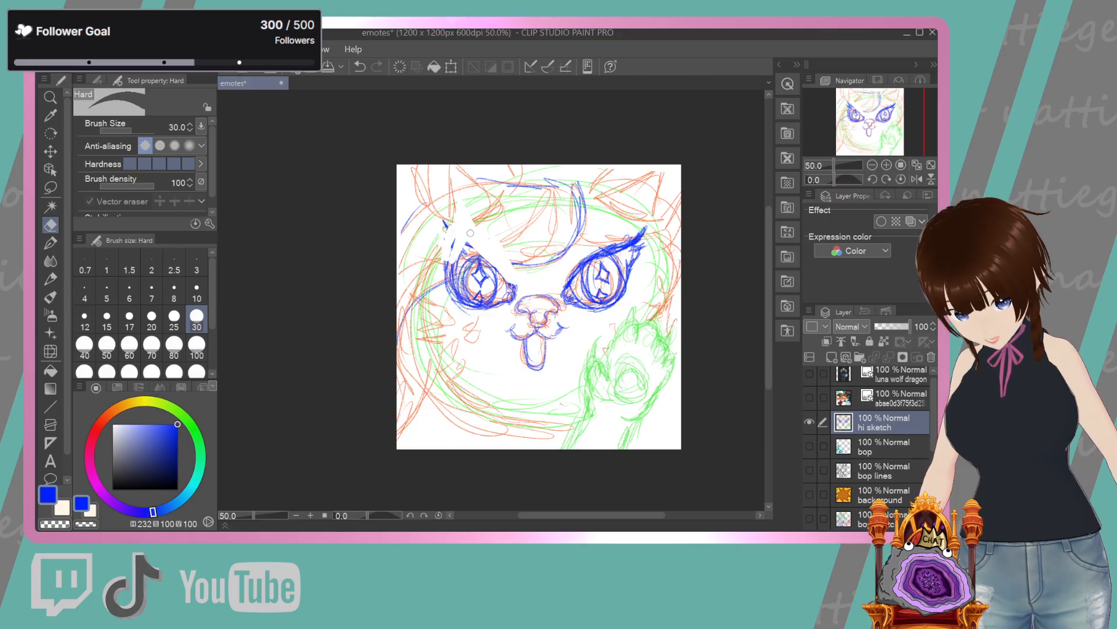
pyautogui.moveTo(467, 240); pyautogui.dragTo(455, 267)
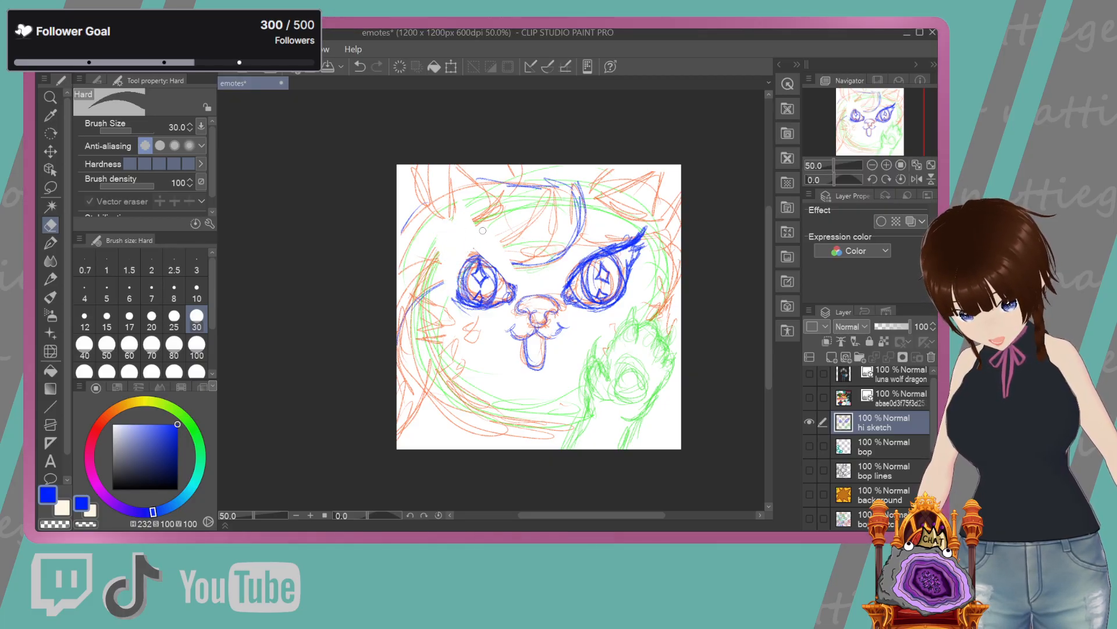
# Redraw the left eye's thick upper lid and long winged lash with the blue 15 px pencil, and rework its outer edge closer to the iris
pyautogui.click(50, 243)
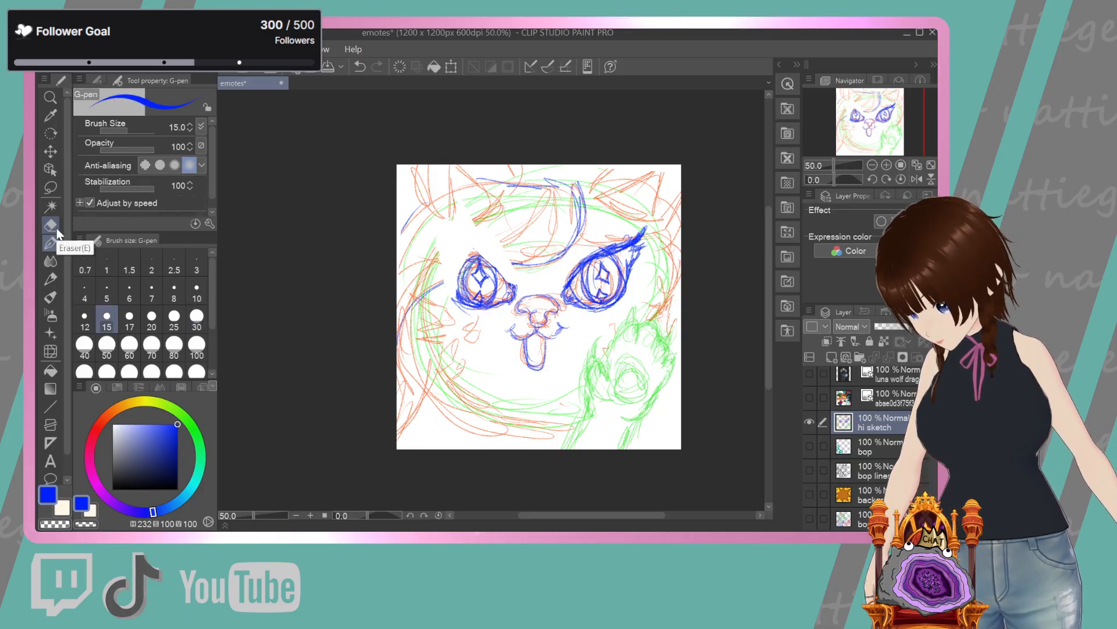
pyautogui.click(51, 279)
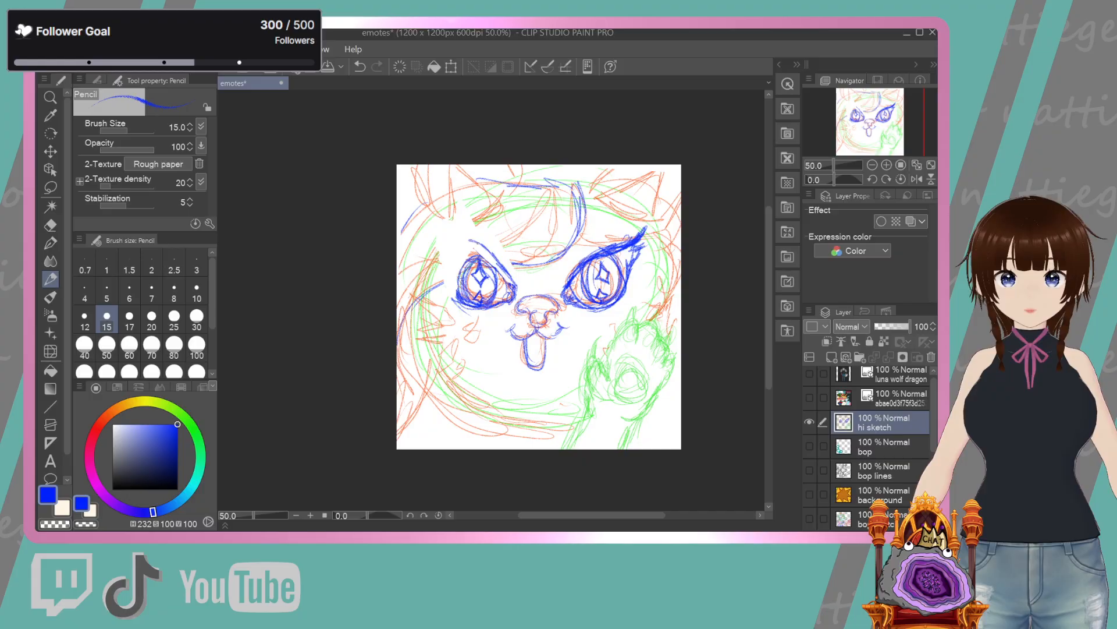
pyautogui.moveTo(450, 220); pyautogui.dragTo(459, 301)
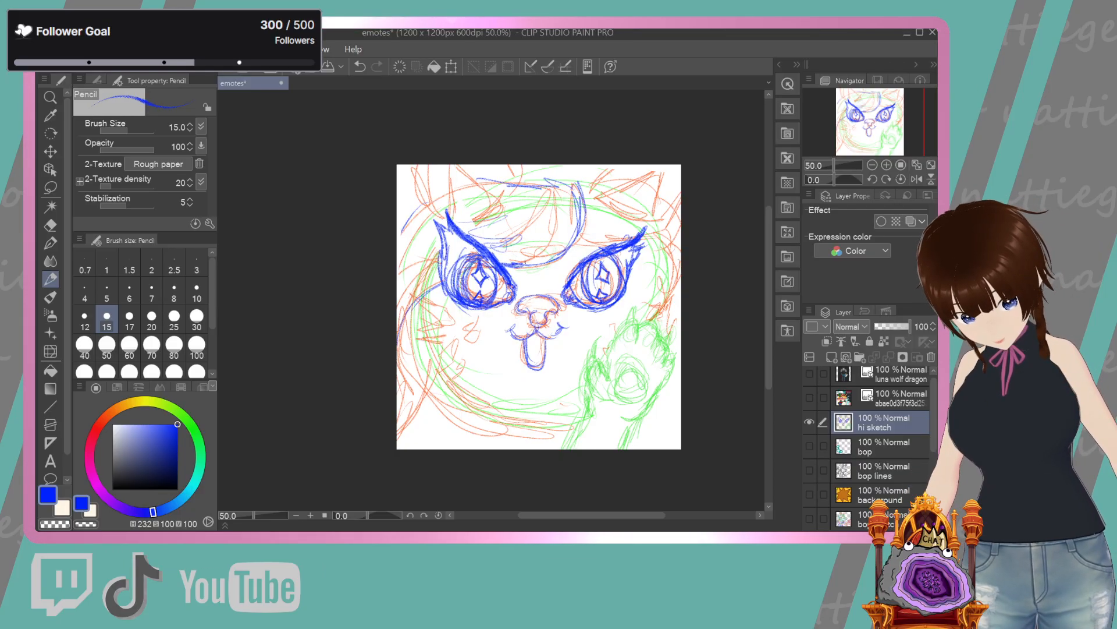
pyautogui.click(54, 226)
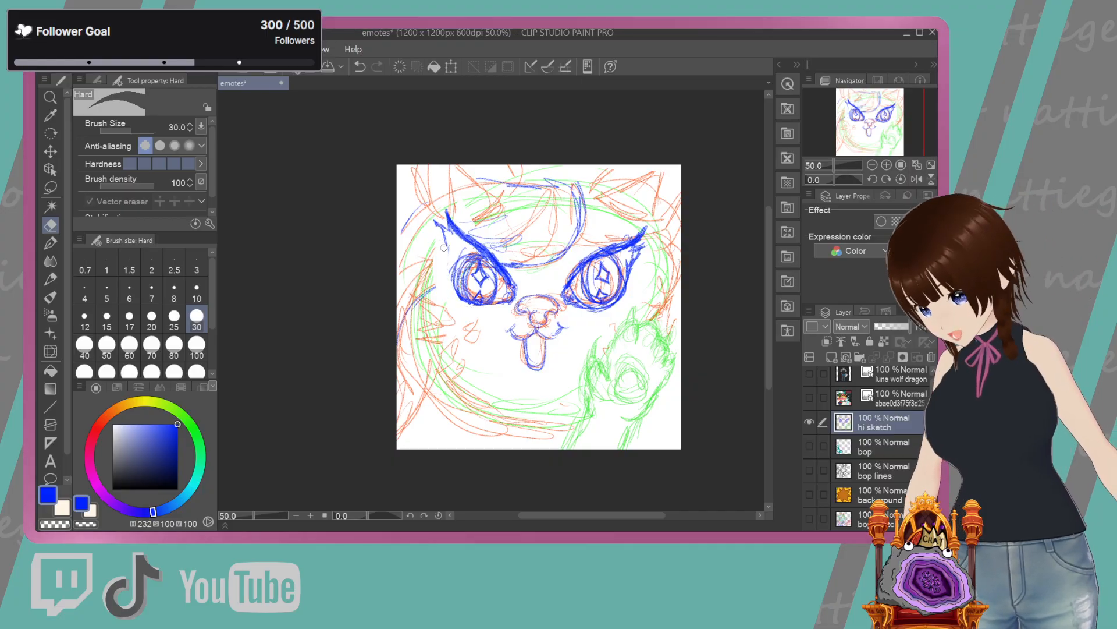
pyautogui.press('p')
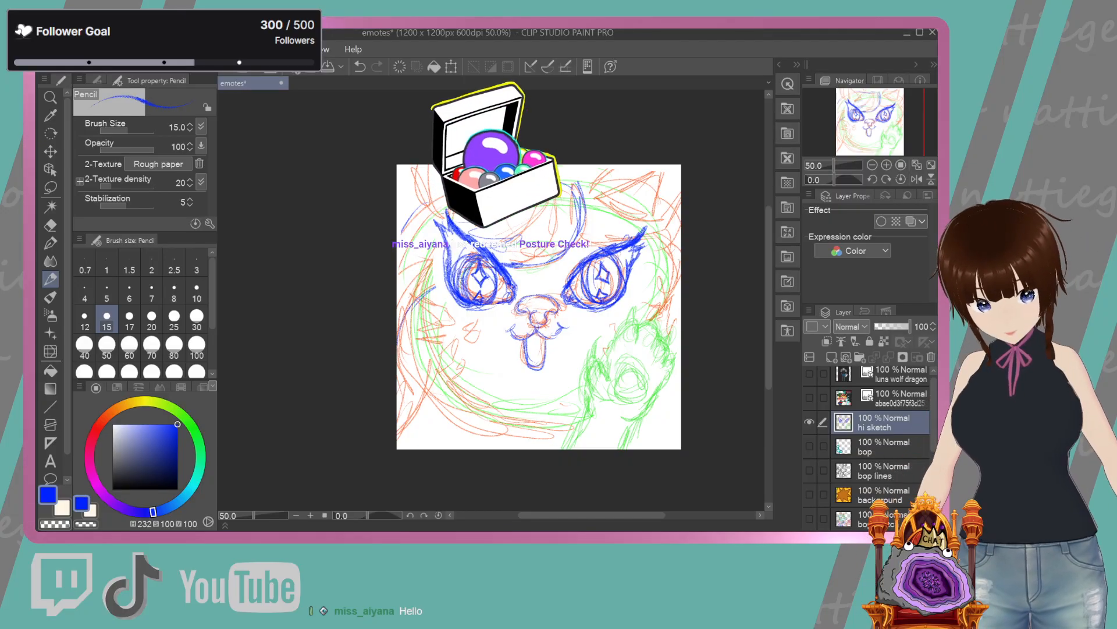
# Create a new raster layer named "line hi" above the hi sketch layer, with Color expression and Normal blending
pyautogui.click(809, 311)
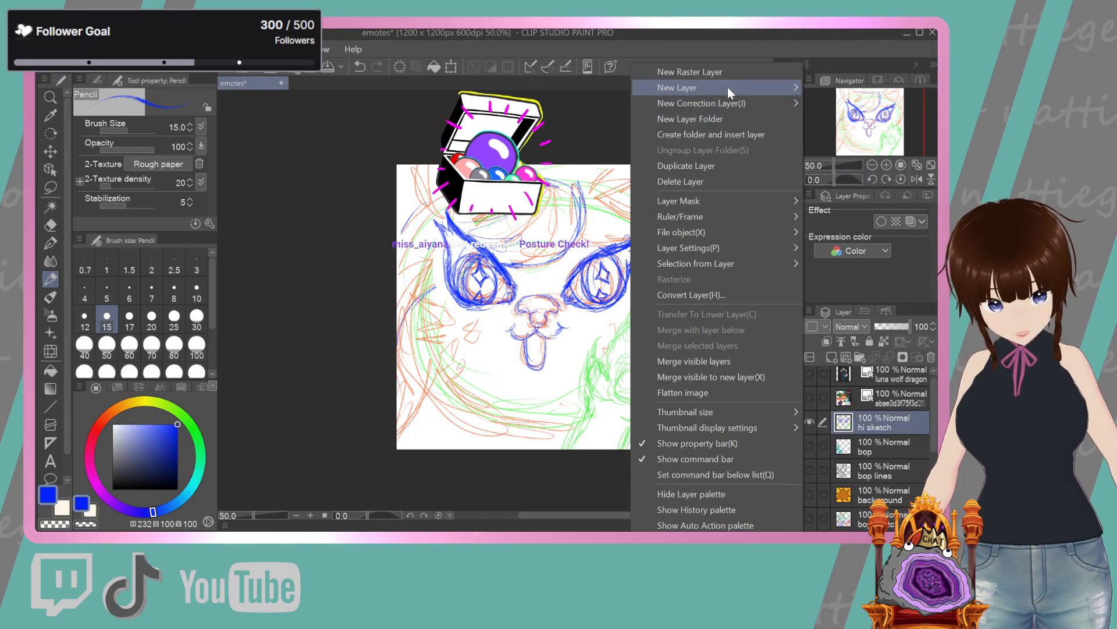
pyautogui.moveTo(728, 86)
pyautogui.click(585, 89)
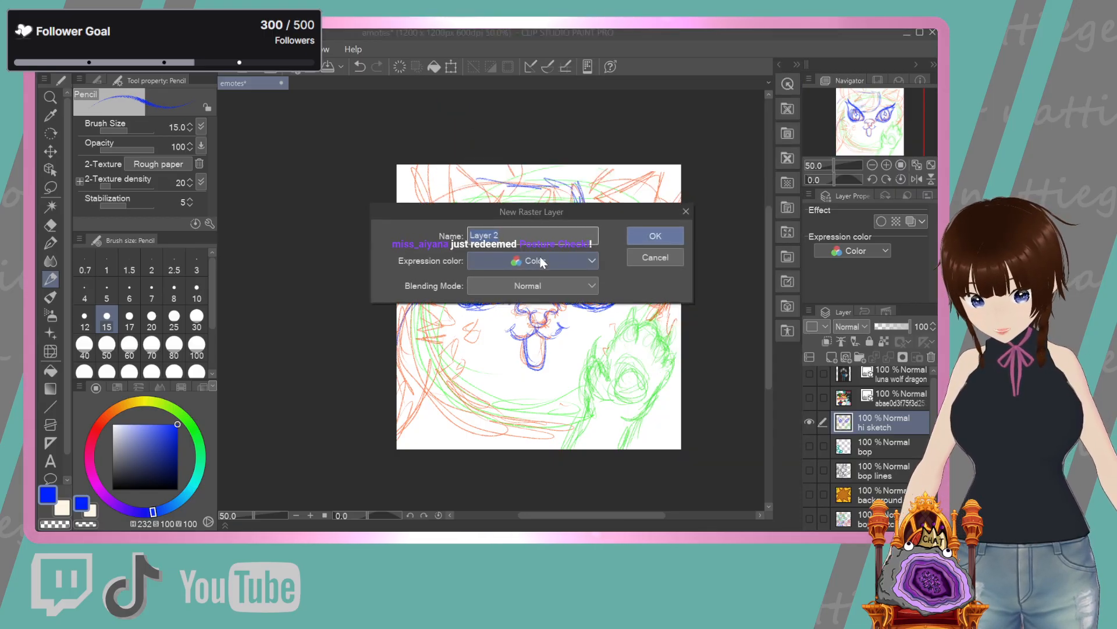
pyautogui.write('line hui')
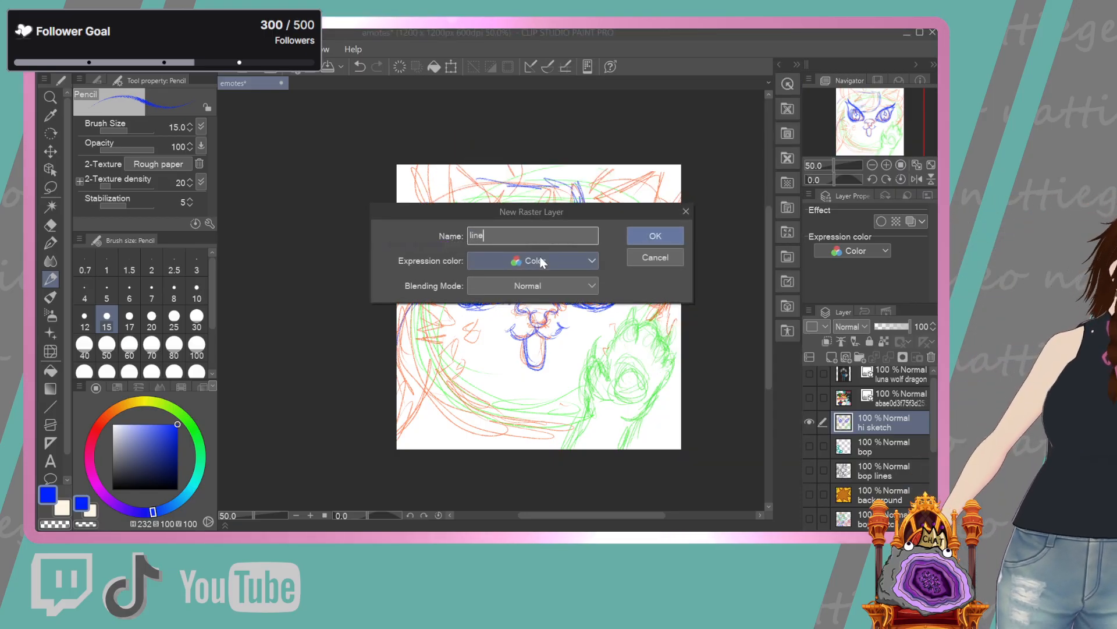
pyautogui.press('BackSpace')
pyautogui.press('BackSpace')
pyautogui.write('i')
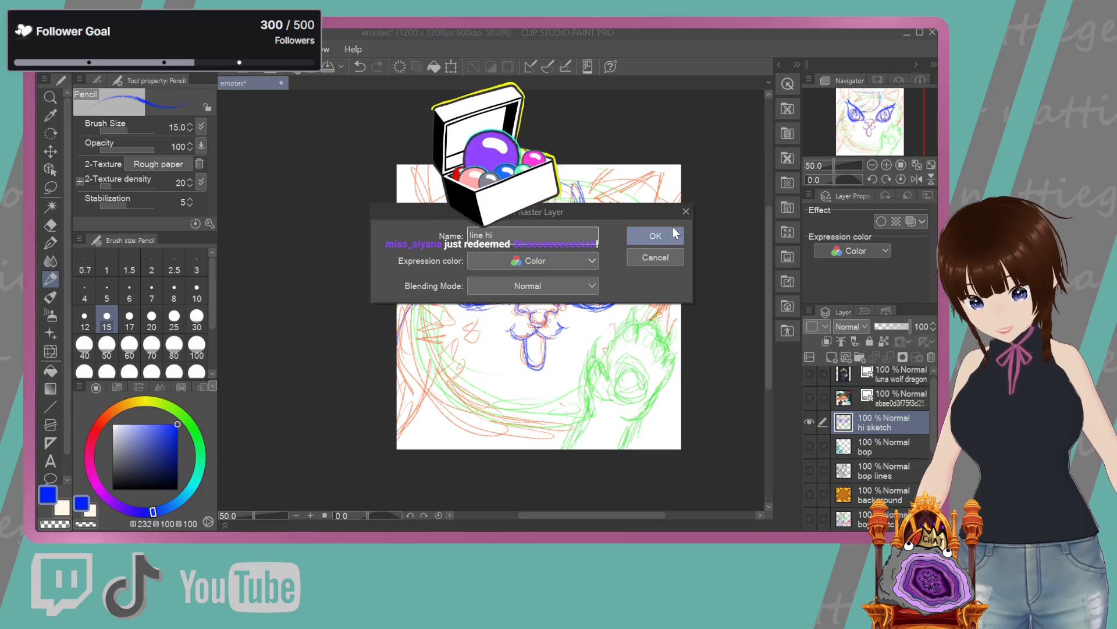
pyautogui.click(655, 235)
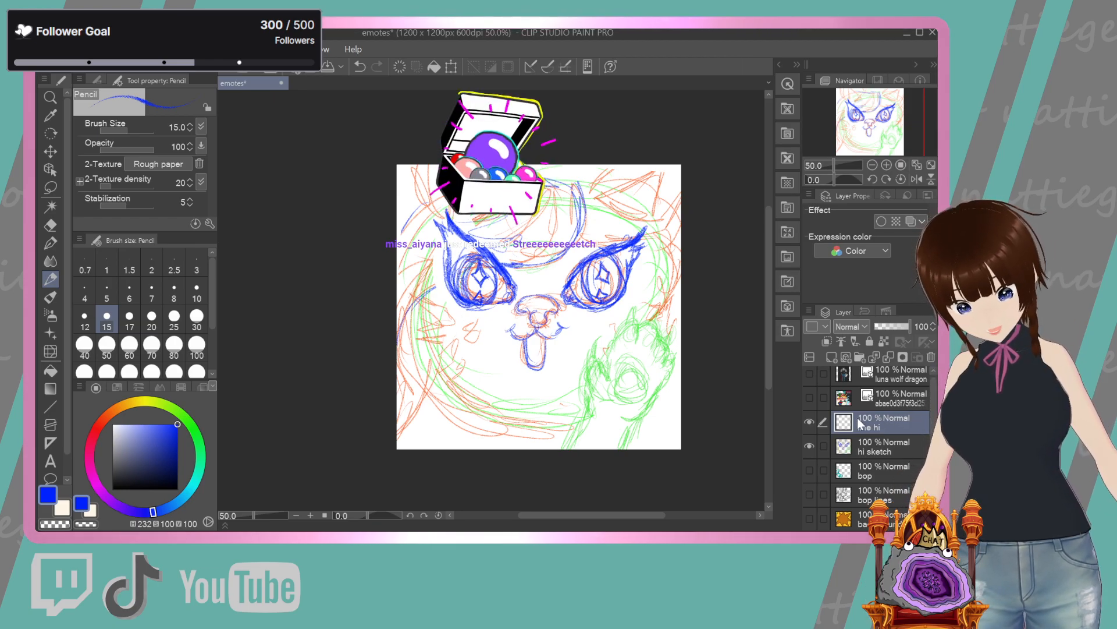
# Ink the large central fringe curve and the hair arcs along the head's left side with the black 15 px G-pen
pyautogui.click(50, 243)
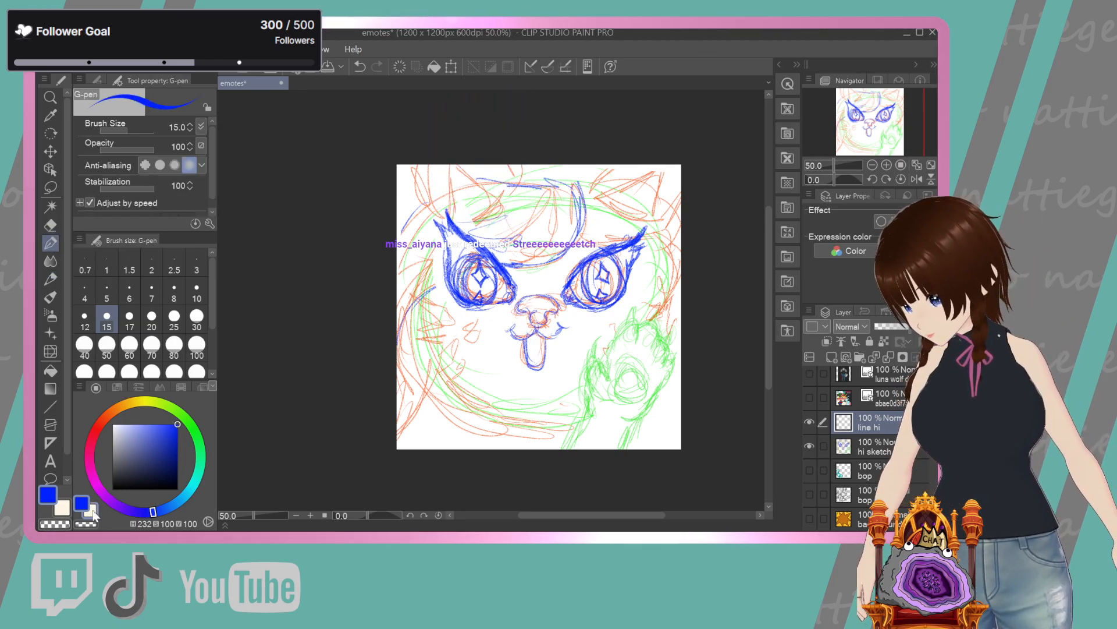
pyautogui.click(112, 489)
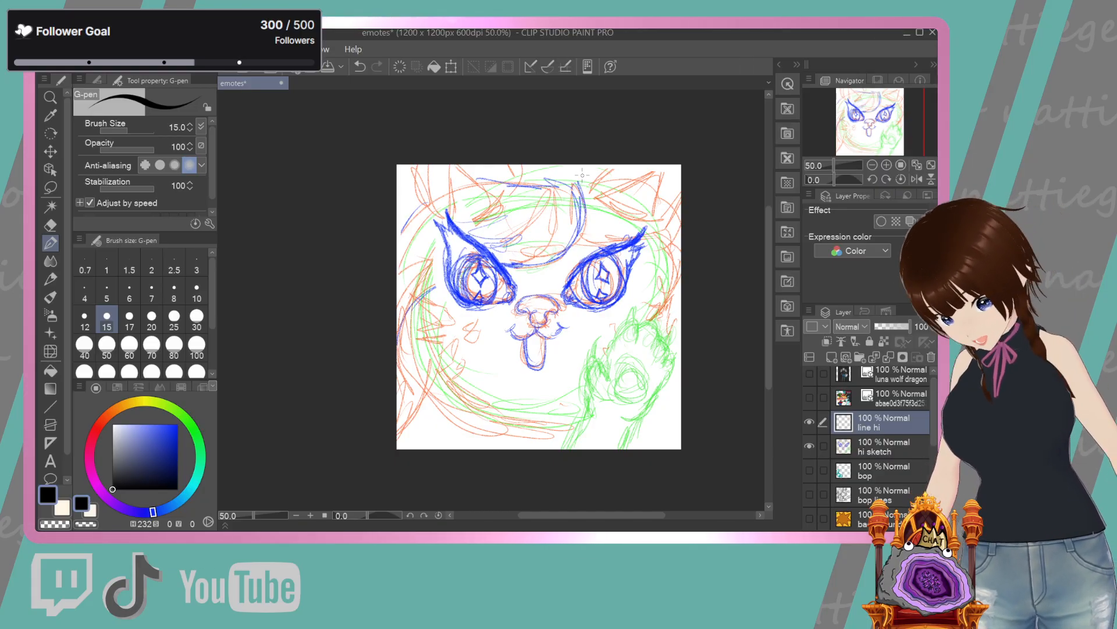
pyautogui.moveTo(578, 181)
pyautogui.mouseDown()
pyautogui.moveTo(569, 257)
pyautogui.moveTo(529, 269)
pyautogui.moveTo(497, 259)
pyautogui.moveTo(431, 289)
pyautogui.moveTo(398, 373)
pyautogui.mouseUp()
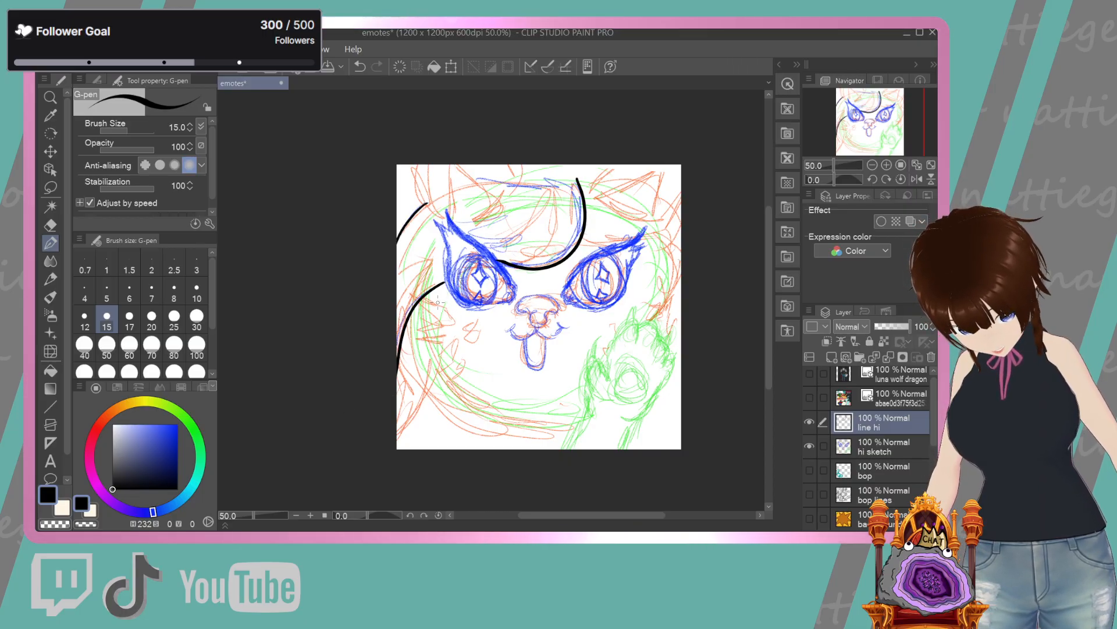
# Ink the leaf-shaped form beside the left cheek with zigzag inner markings, a curved inner edge and a long outer curve, undoing and redrawing stray strokes
pyautogui.moveTo(426, 318); pyautogui.dragTo(415, 331)
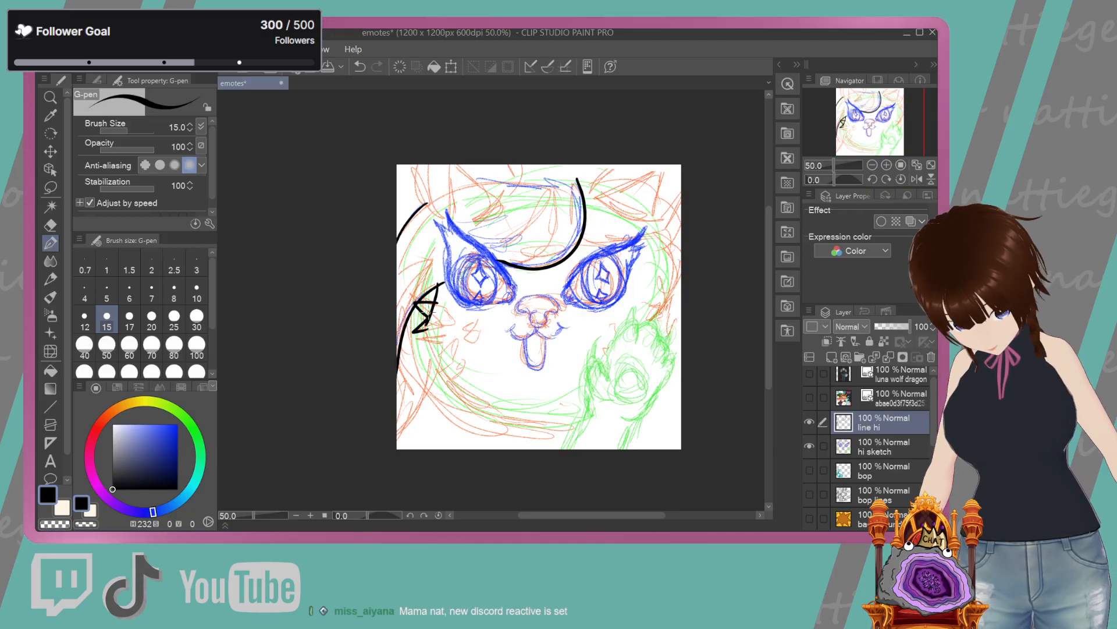
pyautogui.click(360, 65)
pyautogui.moveTo(435, 290); pyautogui.dragTo(439, 302)
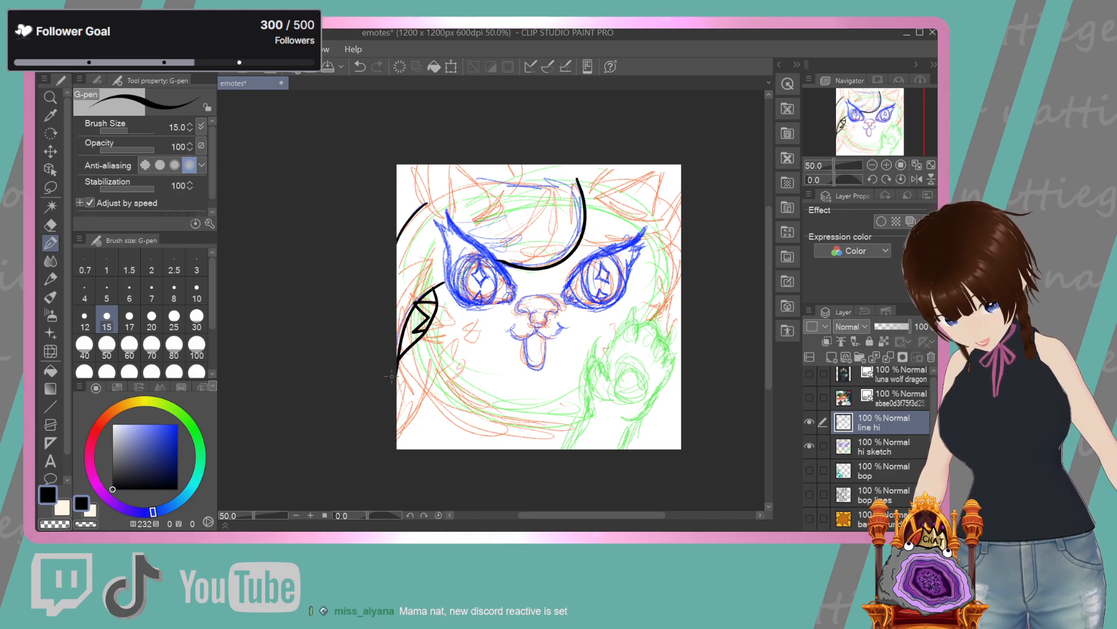
pyautogui.click(359, 66)
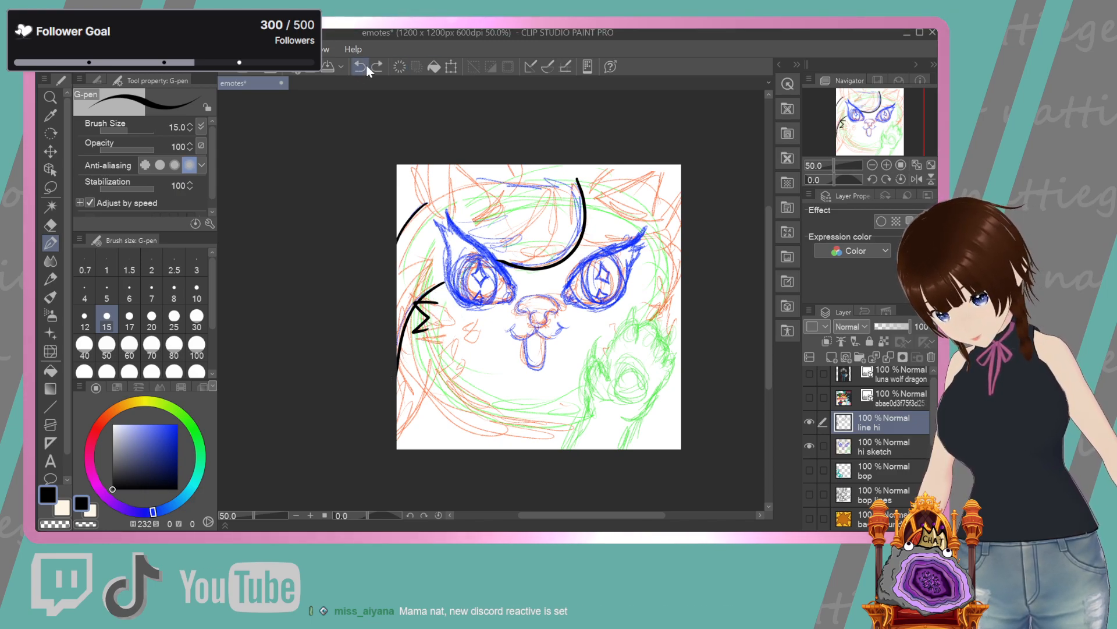
pyautogui.moveTo(437, 289); pyautogui.dragTo(400, 354)
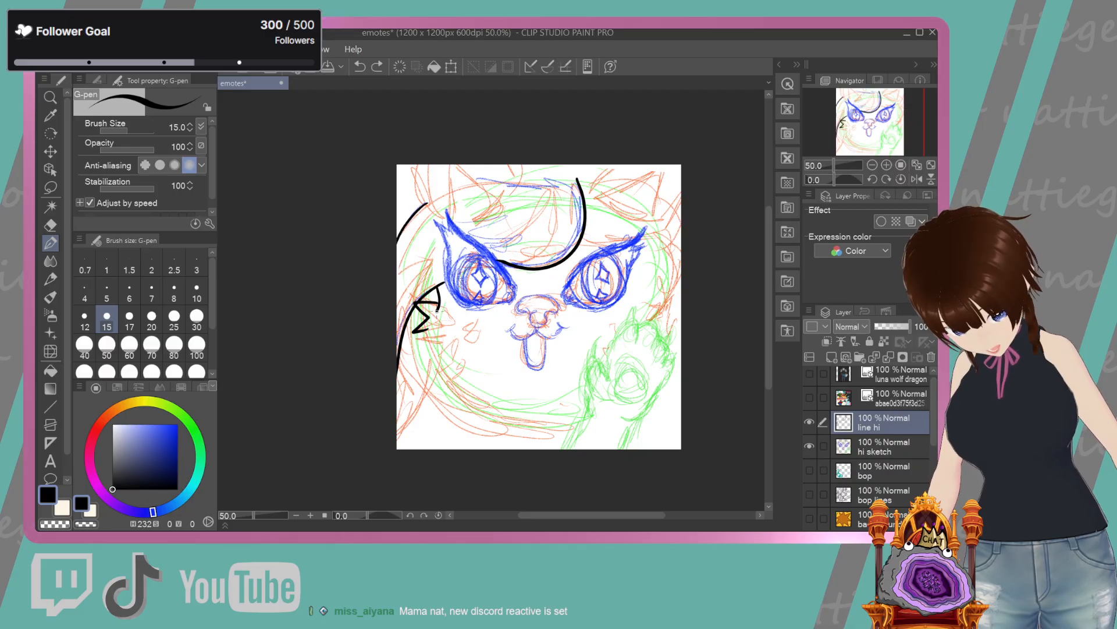
pyautogui.click(360, 66)
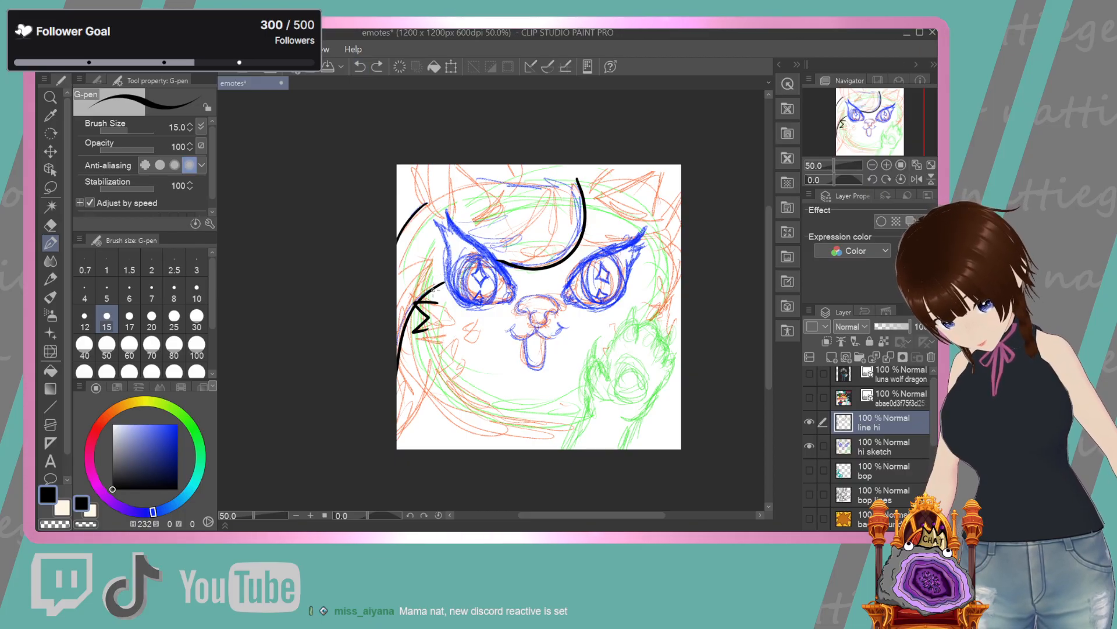
pyautogui.moveTo(438, 301); pyautogui.dragTo(398, 367)
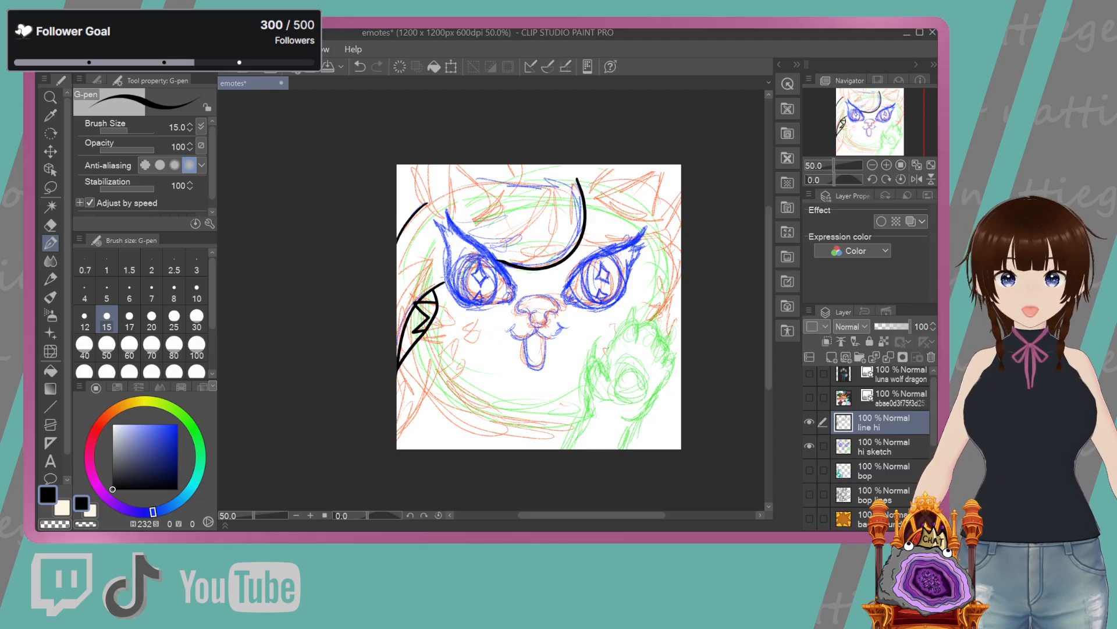
pyautogui.moveTo(436, 289)
pyautogui.mouseDown()
pyautogui.moveTo(453, 304)
pyautogui.moveTo(450, 349)
pyautogui.moveTo(410, 407)
pyautogui.mouseUp()
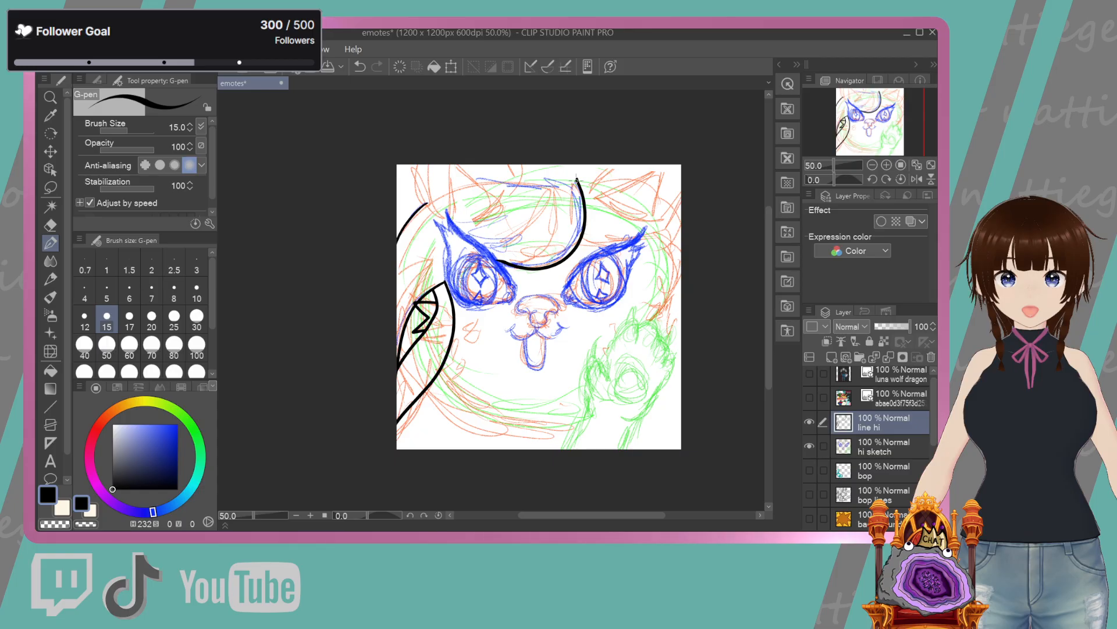
# Ink the upper left ear's curved outlines and scalloped base, then the fringe's top edge and the hair curves on the head's right side
pyautogui.moveTo(577, 180)
pyautogui.mouseDown()
pyautogui.moveTo(479, 178)
pyautogui.moveTo(491, 119)
pyautogui.mouseUp()
pyautogui.hotkey('ctrl', 'z')
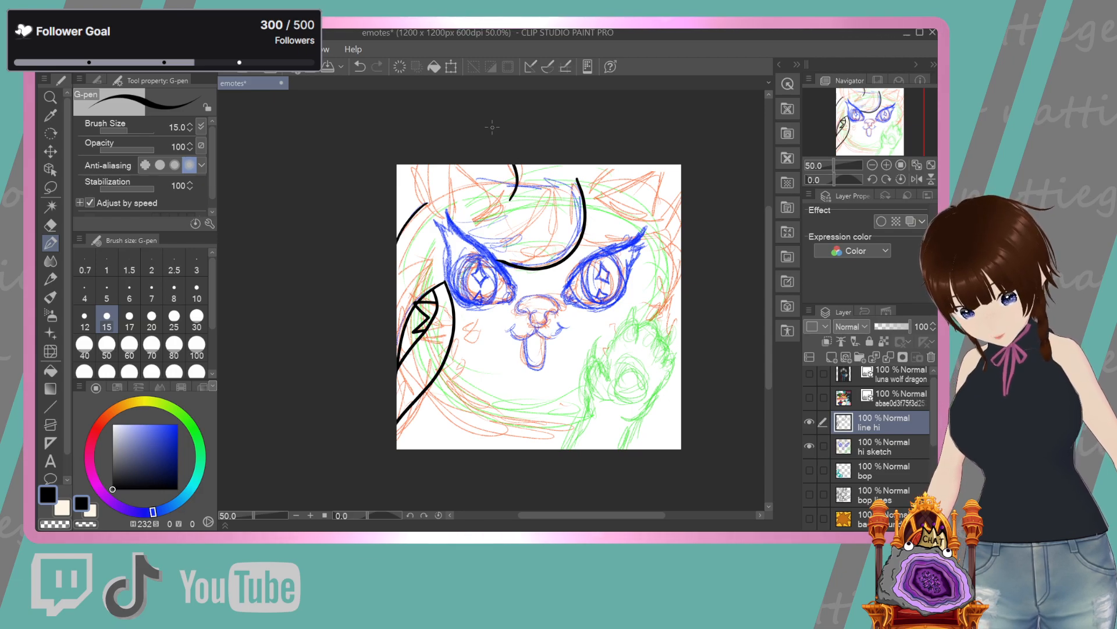
pyautogui.moveTo(430, 205); pyautogui.dragTo(432, 139)
pyautogui.moveTo(453, 206); pyautogui.dragTo(452, 130)
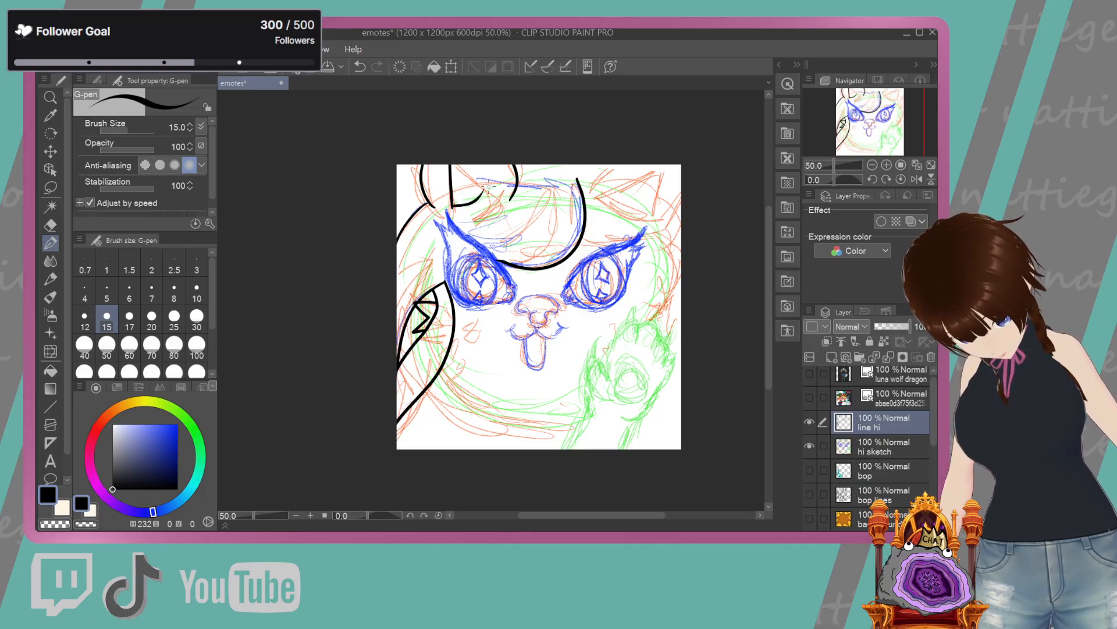
pyautogui.moveTo(500, 201); pyautogui.dragTo(451, 150)
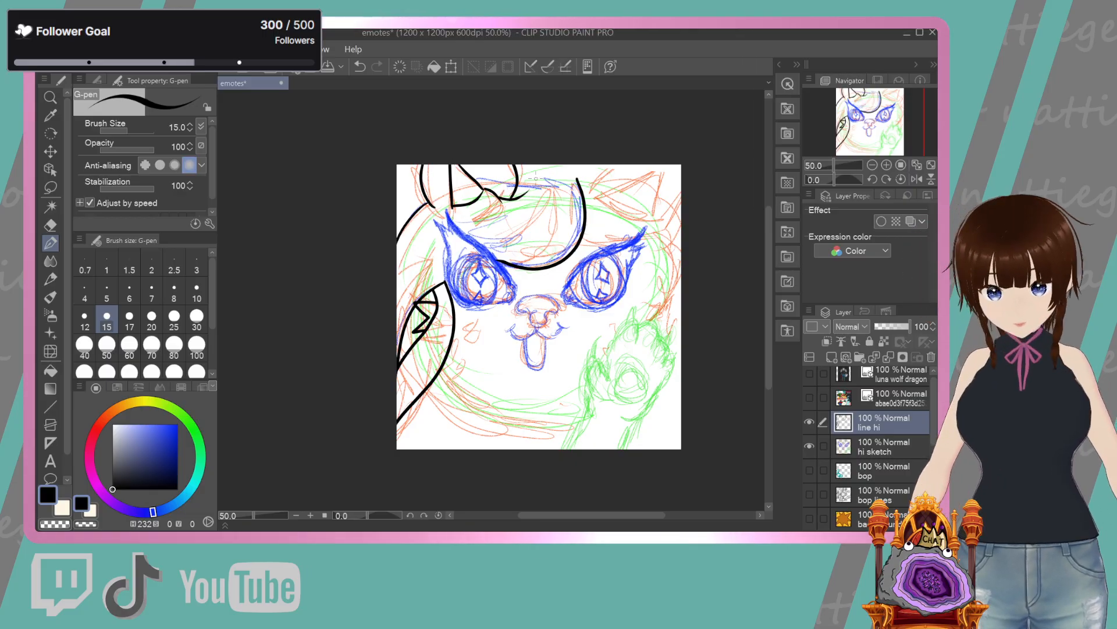
pyautogui.moveTo(528, 189); pyautogui.dragTo(502, 201)
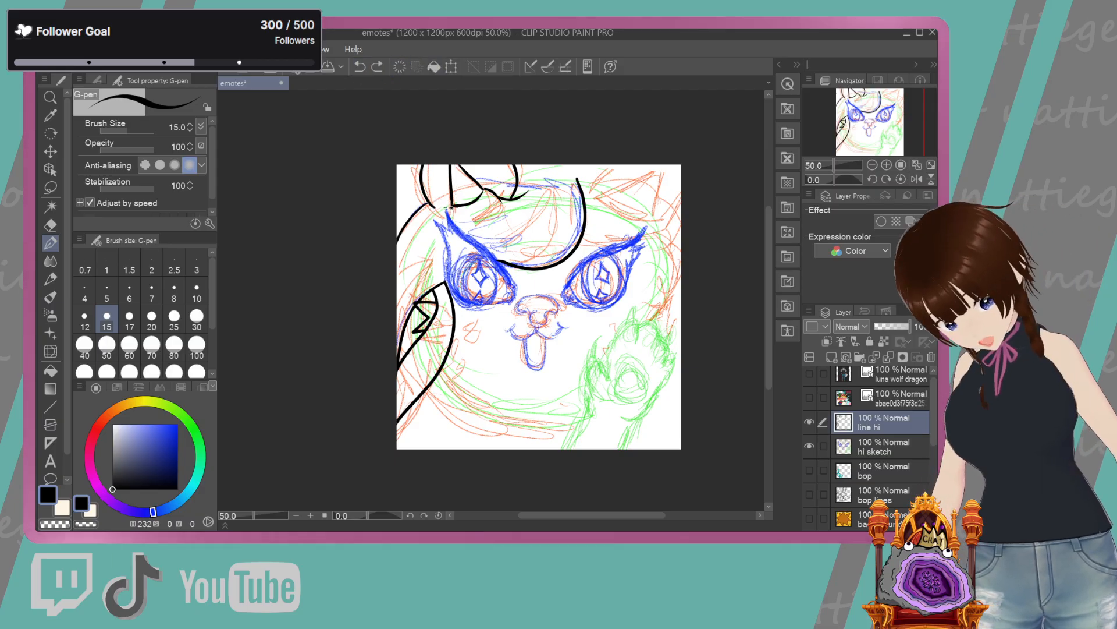
pyautogui.moveTo(452, 206); pyautogui.dragTo(408, 230)
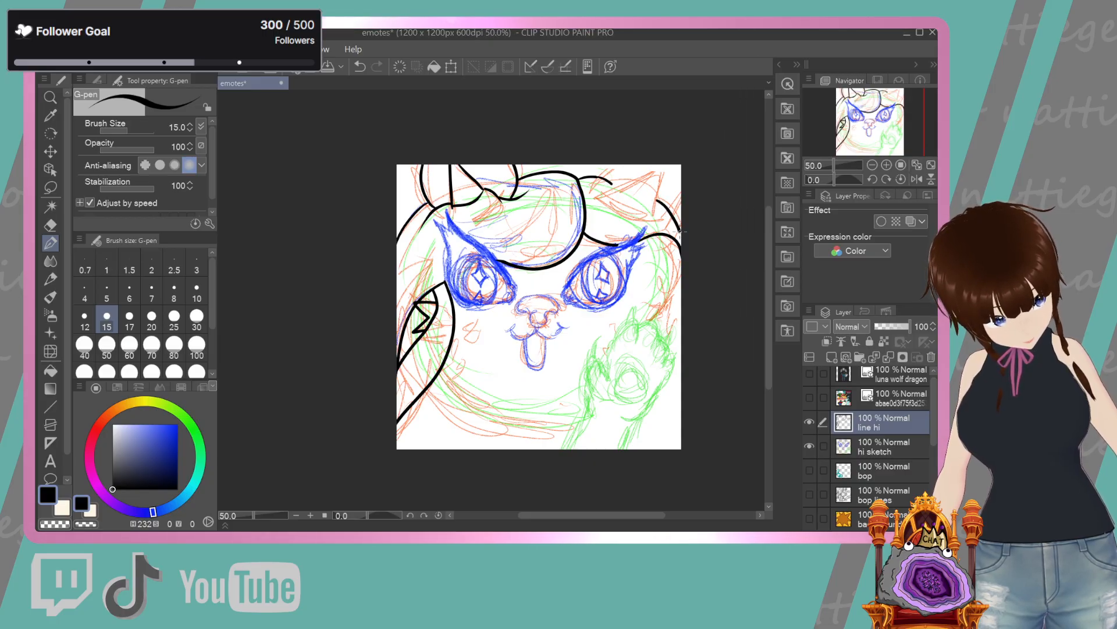
pyautogui.moveTo(615, 181); pyautogui.dragTo(627, 164)
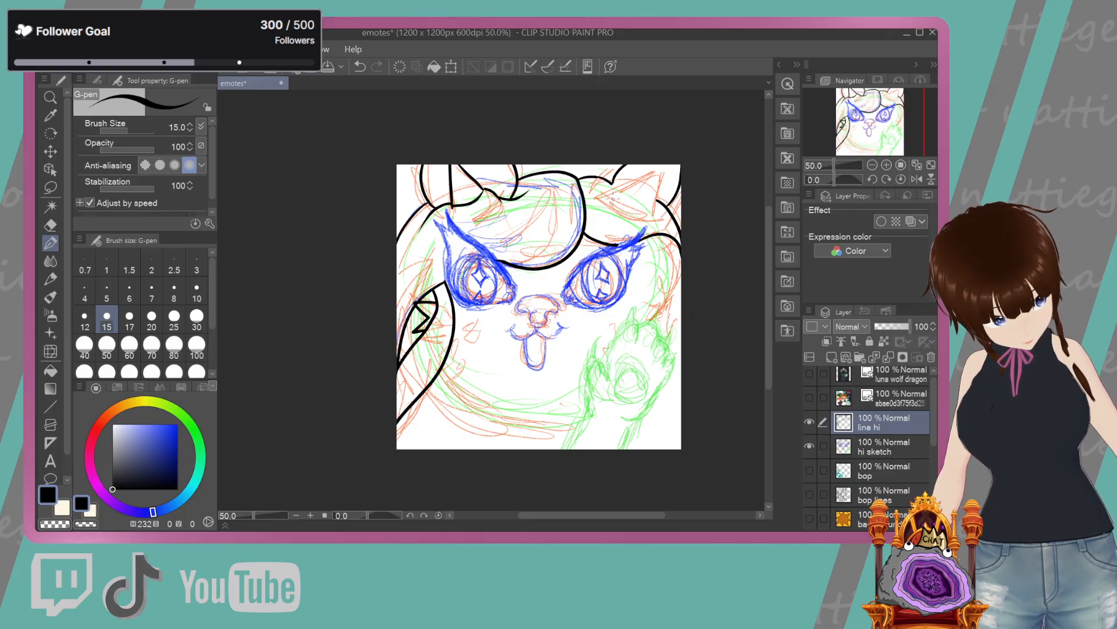
pyautogui.moveTo(612, 187)
pyautogui.mouseDown()
pyautogui.moveTo(643, 206)
pyautogui.moveTo(656, 157)
pyautogui.mouseUp()
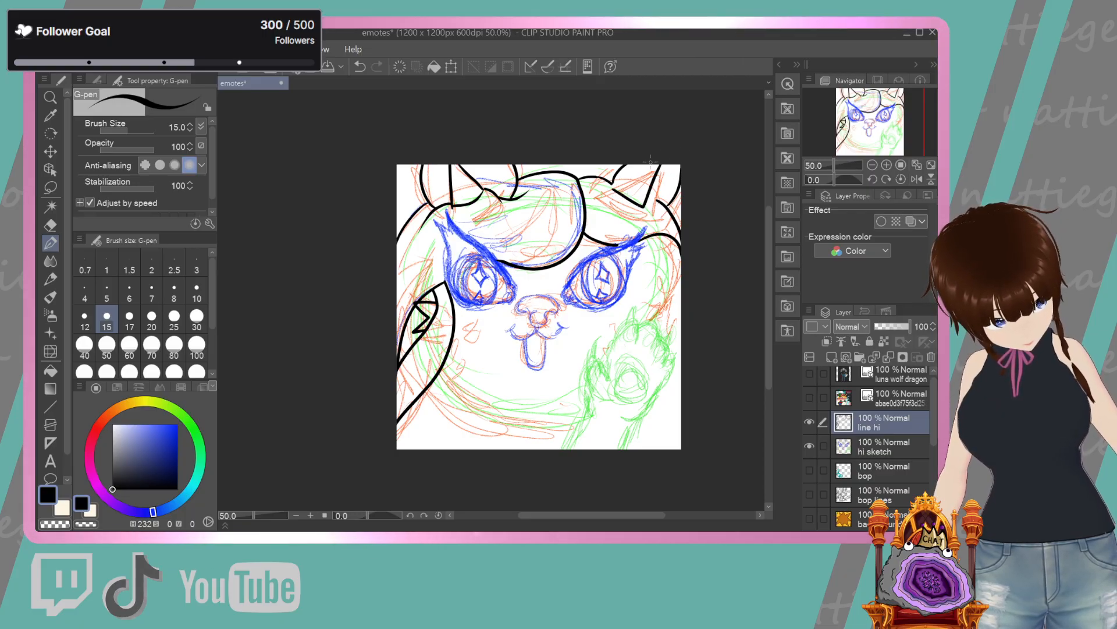
pyautogui.moveTo(614, 188); pyautogui.dragTo(647, 171)
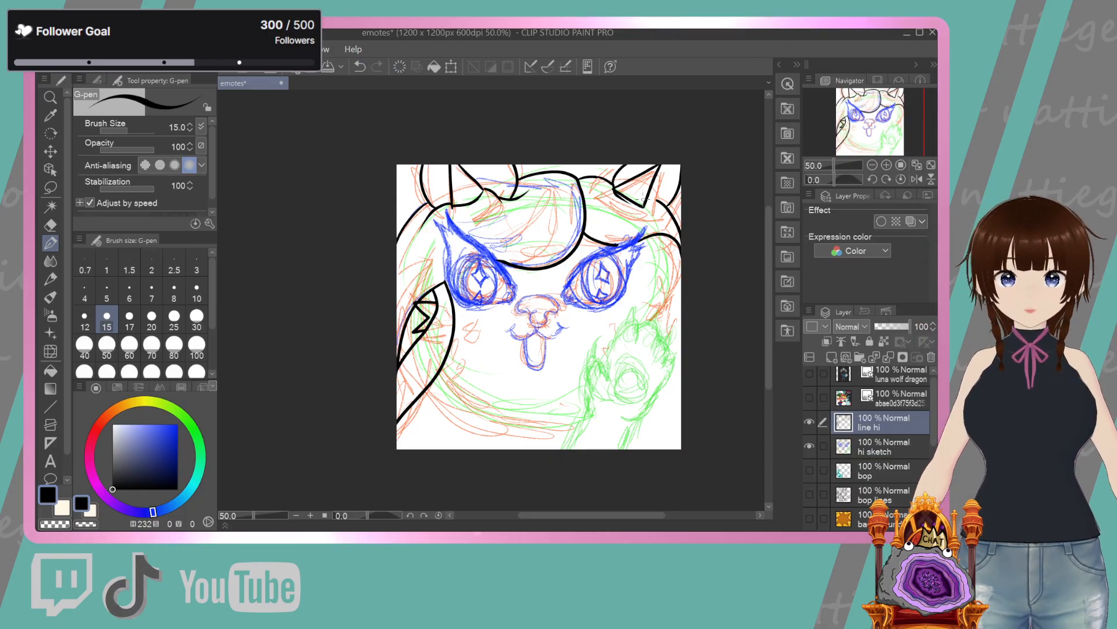
pyautogui.click(357, 69)
# Redraw the upper right ear with its inner line and curved base, and ink scalloped fluff inside both ears
pyautogui.moveTo(580, 176)
pyautogui.mouseDown()
pyautogui.moveTo(612, 185)
pyautogui.moveTo(643, 162)
pyautogui.mouseUp()
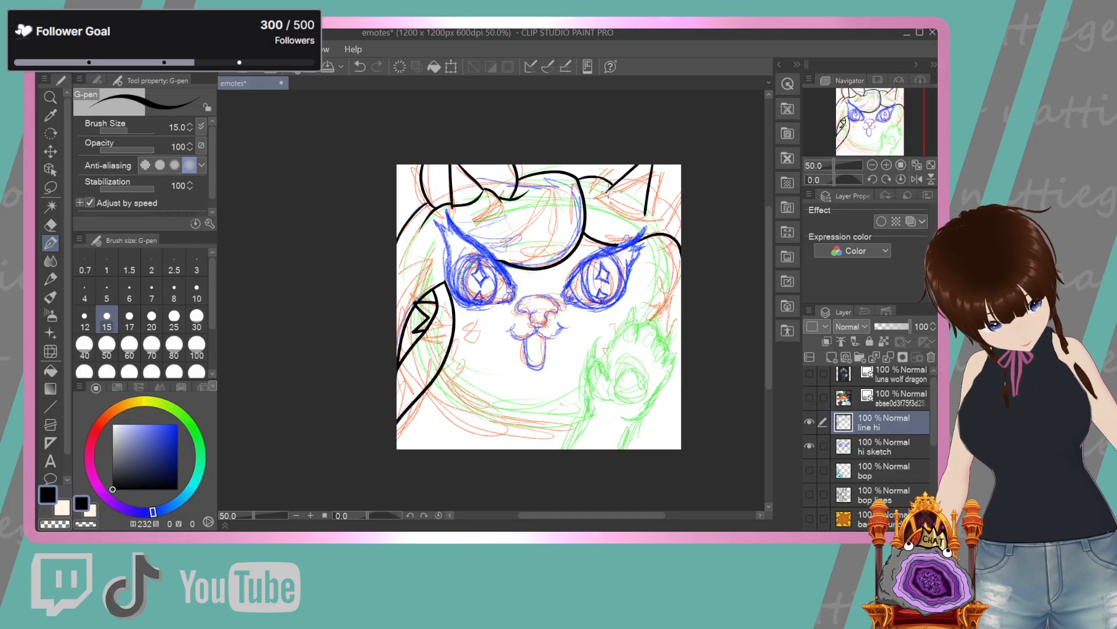
pyautogui.moveTo(619, 203)
pyautogui.mouseDown()
pyautogui.moveTo(646, 215)
pyautogui.moveTo(671, 208)
pyautogui.mouseUp()
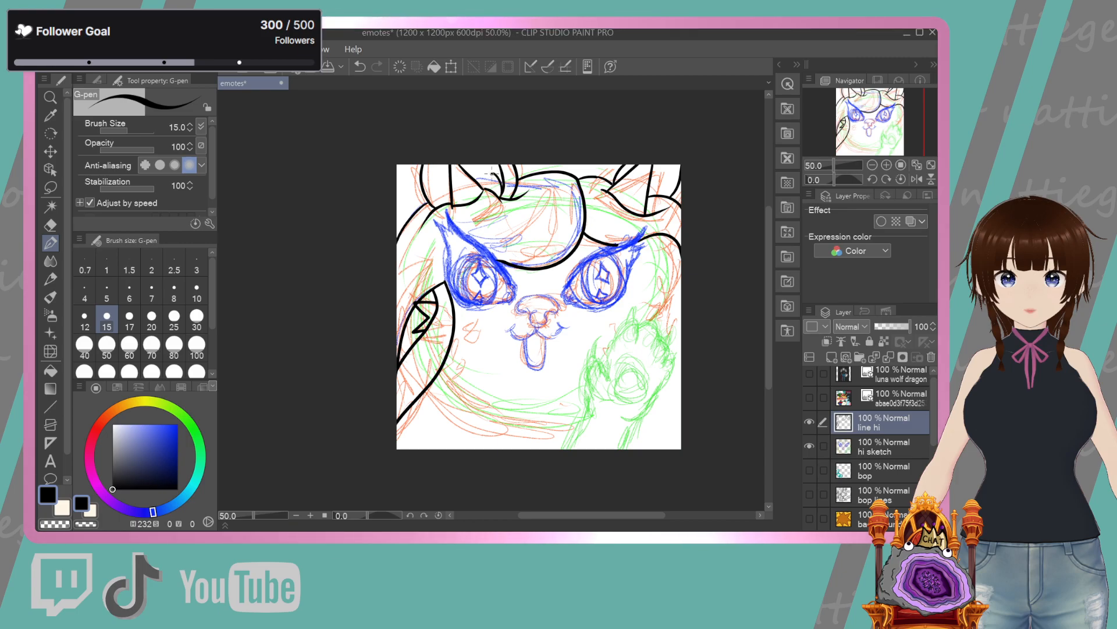
pyautogui.hotkey('ctrl', 'z')
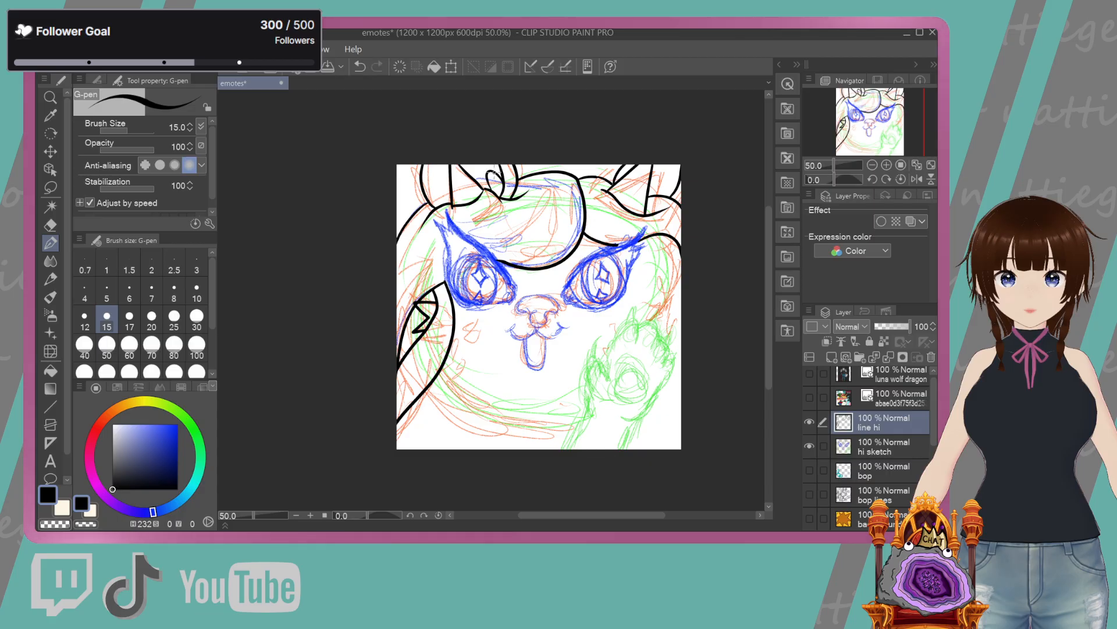
pyautogui.moveTo(489, 174); pyautogui.dragTo(485, 188)
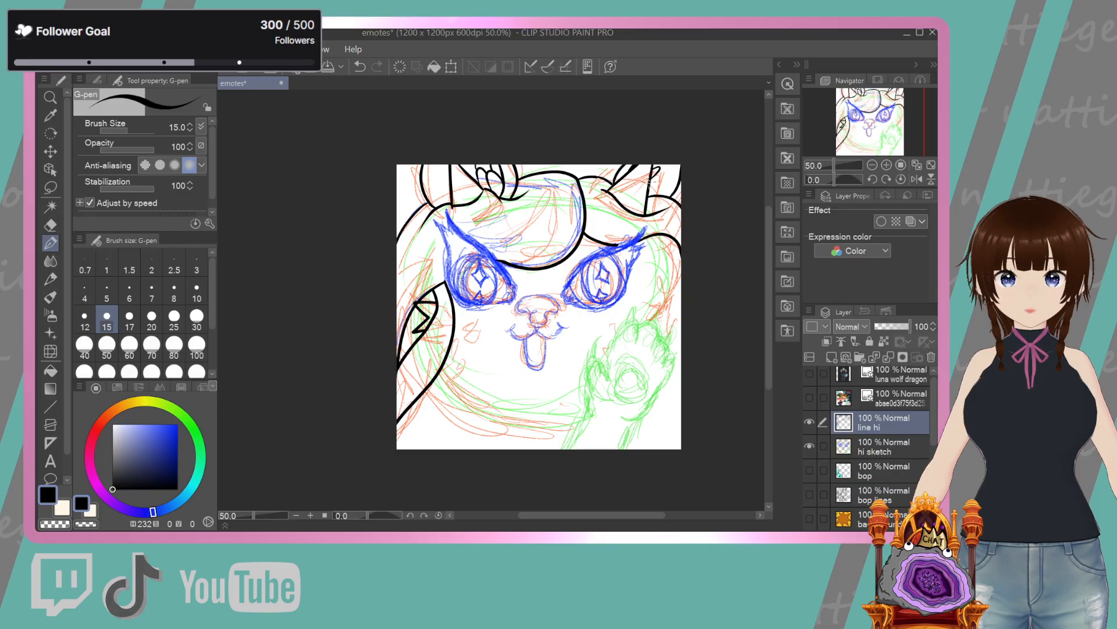
pyautogui.click(360, 65)
pyautogui.hotkey('ctrl', 'y')
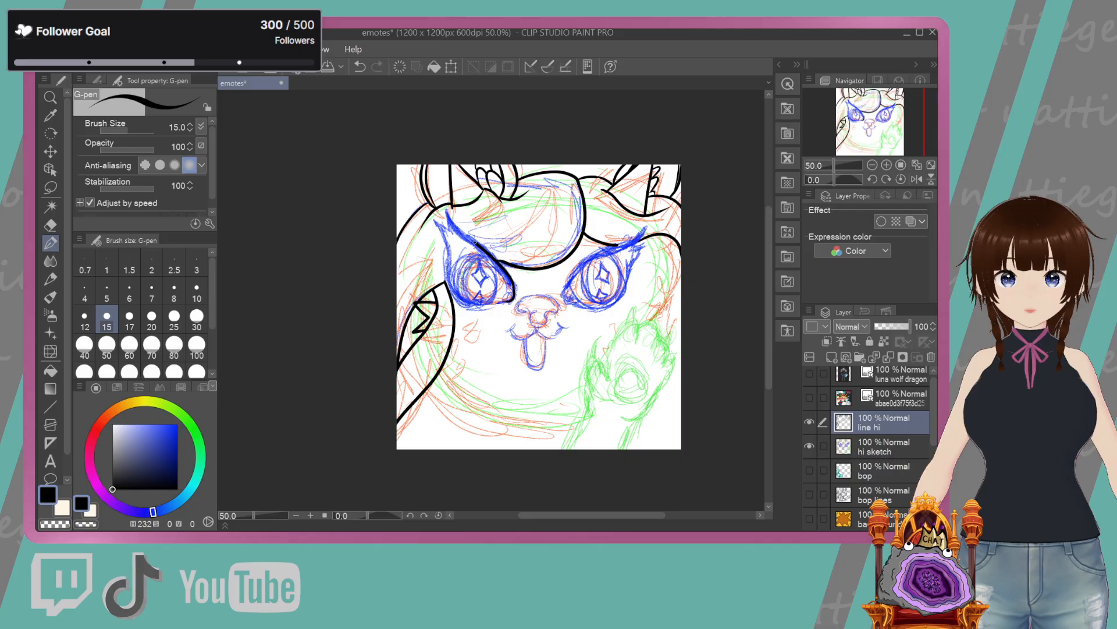
# Ink the left eye's winged upper lid, outer edge and rounded lower edge in black
pyautogui.moveTo(447, 211); pyautogui.dragTo(460, 239)
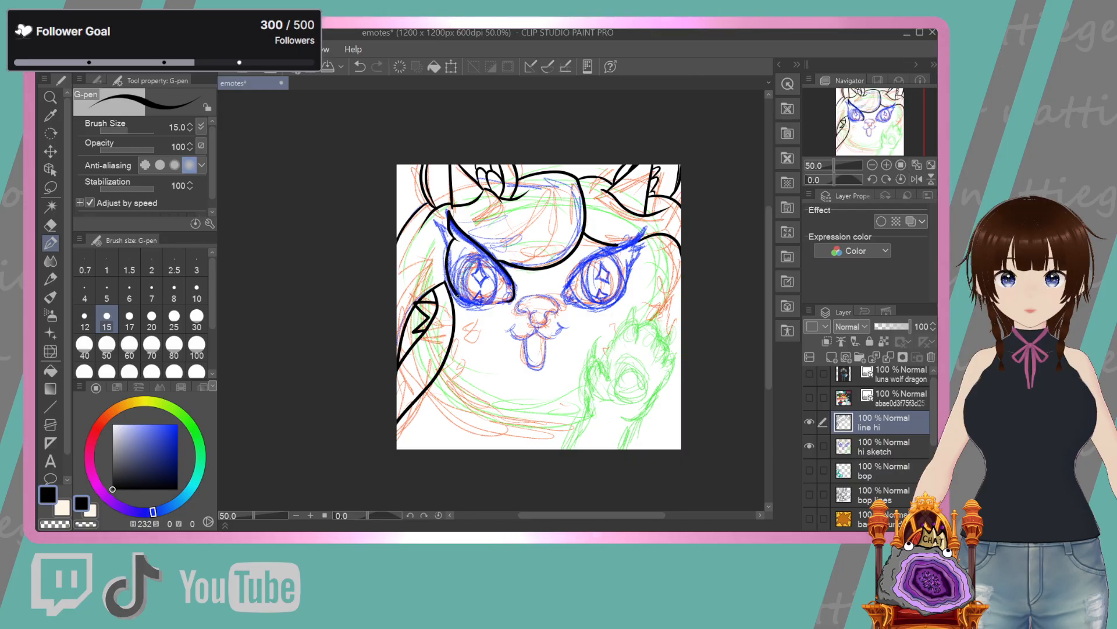
pyautogui.moveTo(457, 295); pyautogui.dragTo(480, 308)
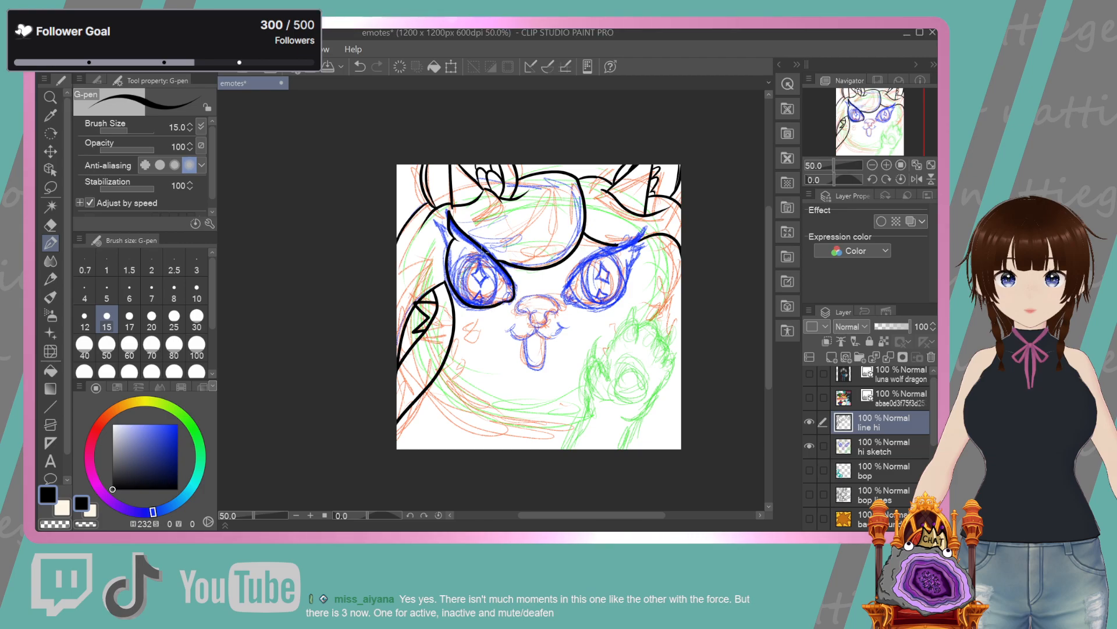
pyautogui.moveTo(466, 260); pyautogui.dragTo(472, 300)
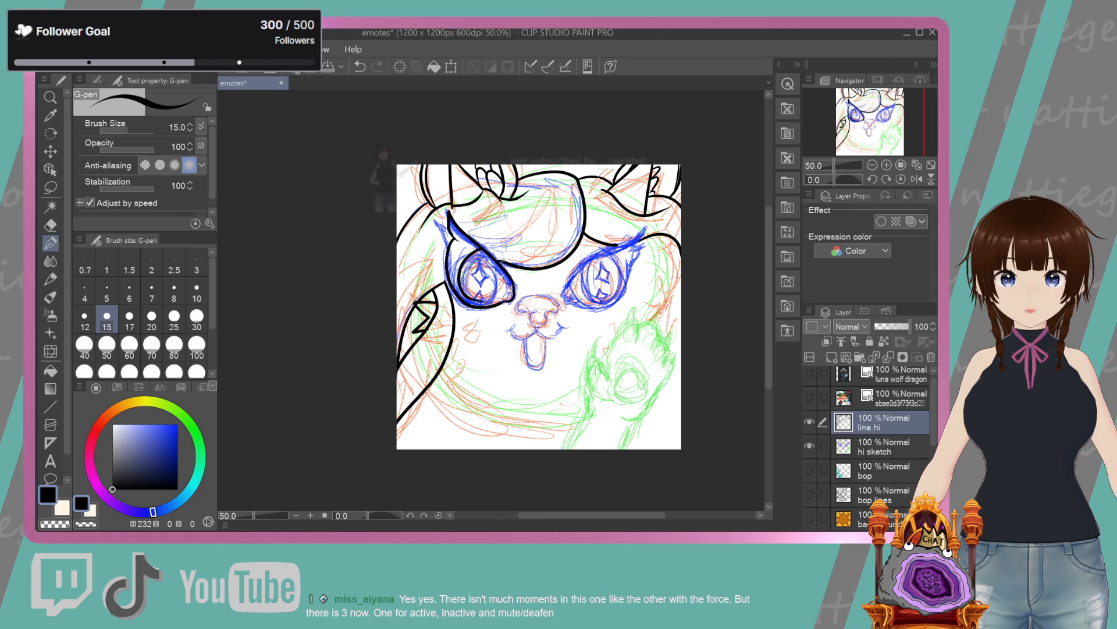
pyautogui.moveTo(494, 258); pyautogui.dragTo(498, 275)
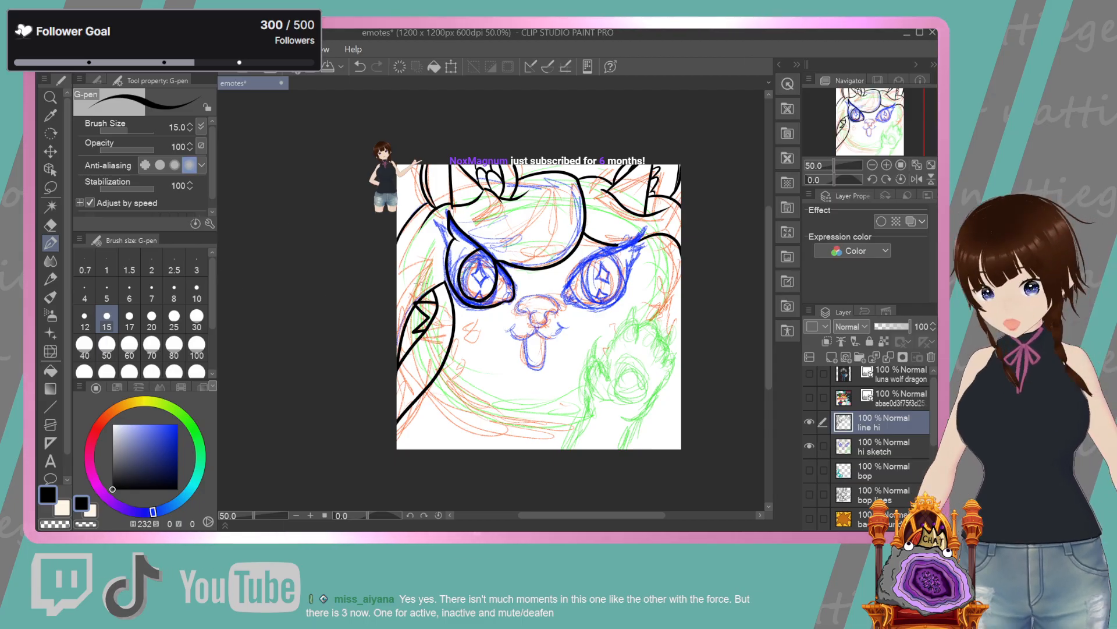
pyautogui.click(361, 67)
pyautogui.click(361, 67)
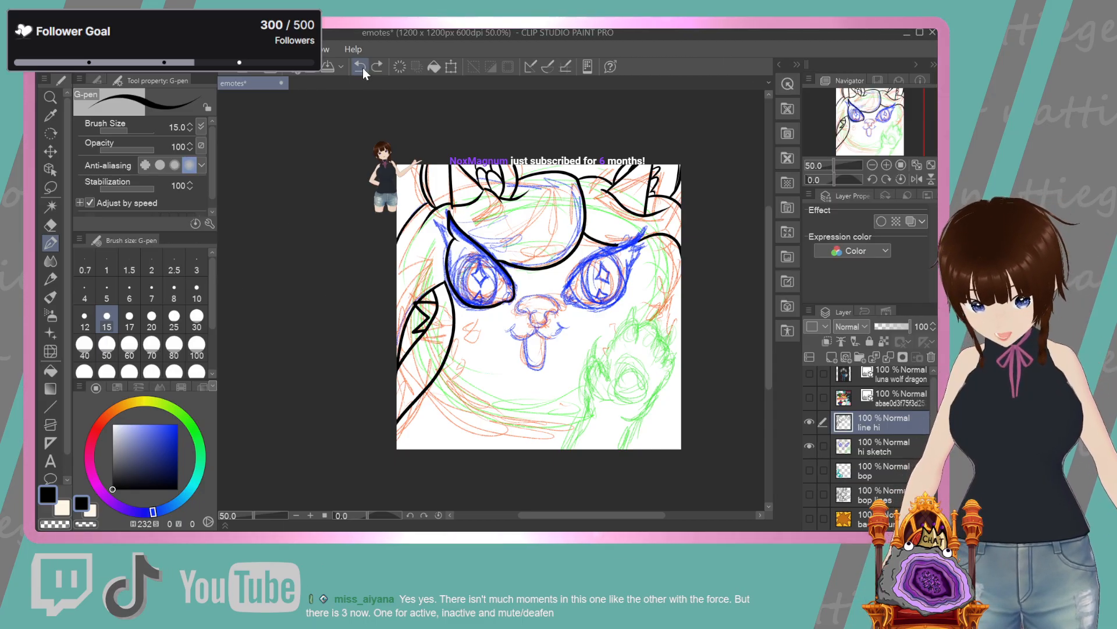
# Ink a round iris outline around the left eye's star highlights and thicken the winged outer lash
pyautogui.moveTo(465, 257); pyautogui.dragTo(473, 294)
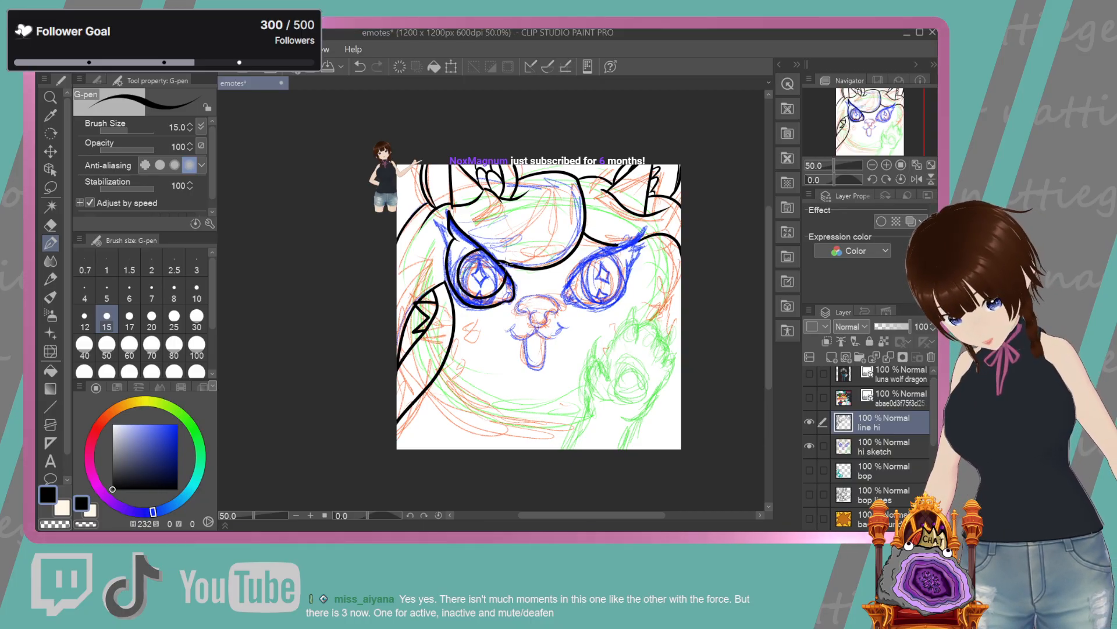
pyautogui.moveTo(446, 206); pyautogui.dragTo(456, 233)
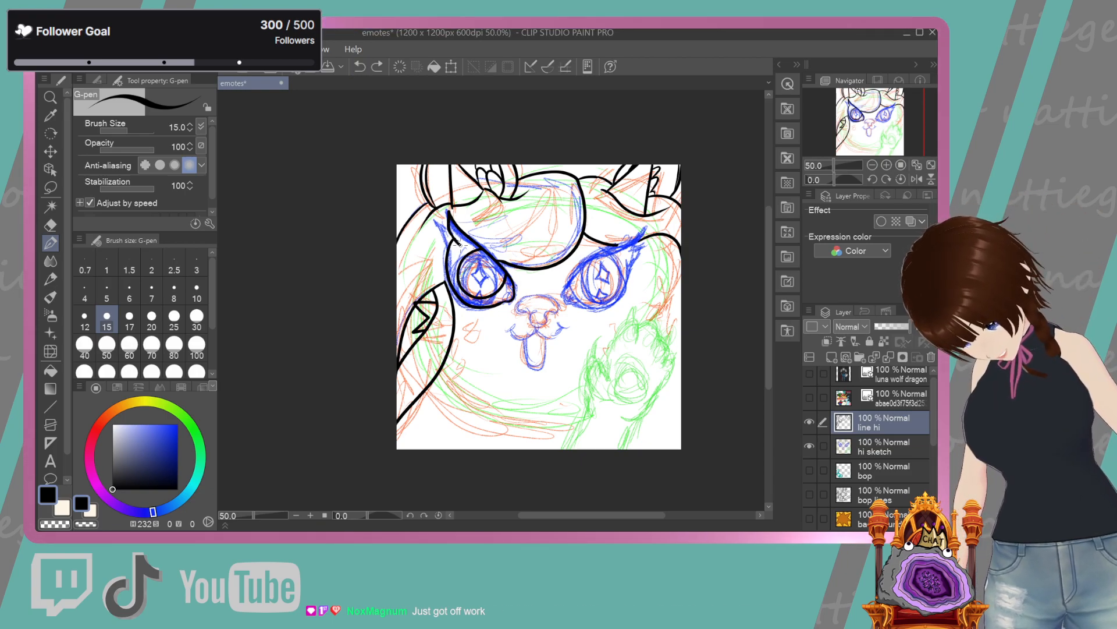
# Redo the left eye's winged outer lash, inking its upper edge from the pointed tip down toward the fringe
pyautogui.click(358, 66)
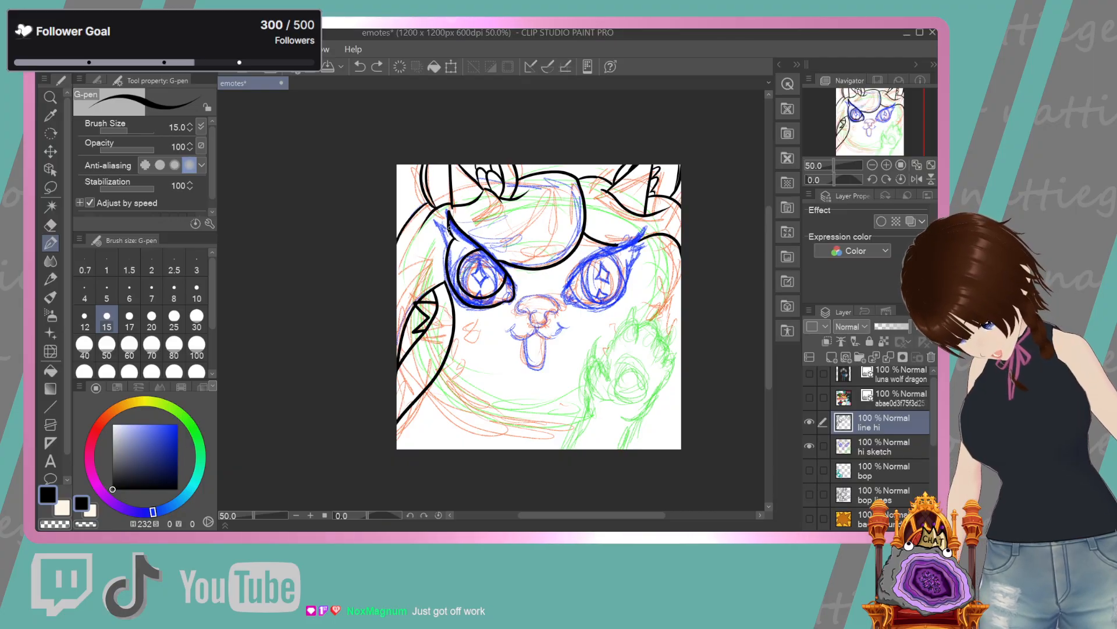
pyautogui.moveTo(449, 215); pyautogui.dragTo(498, 262)
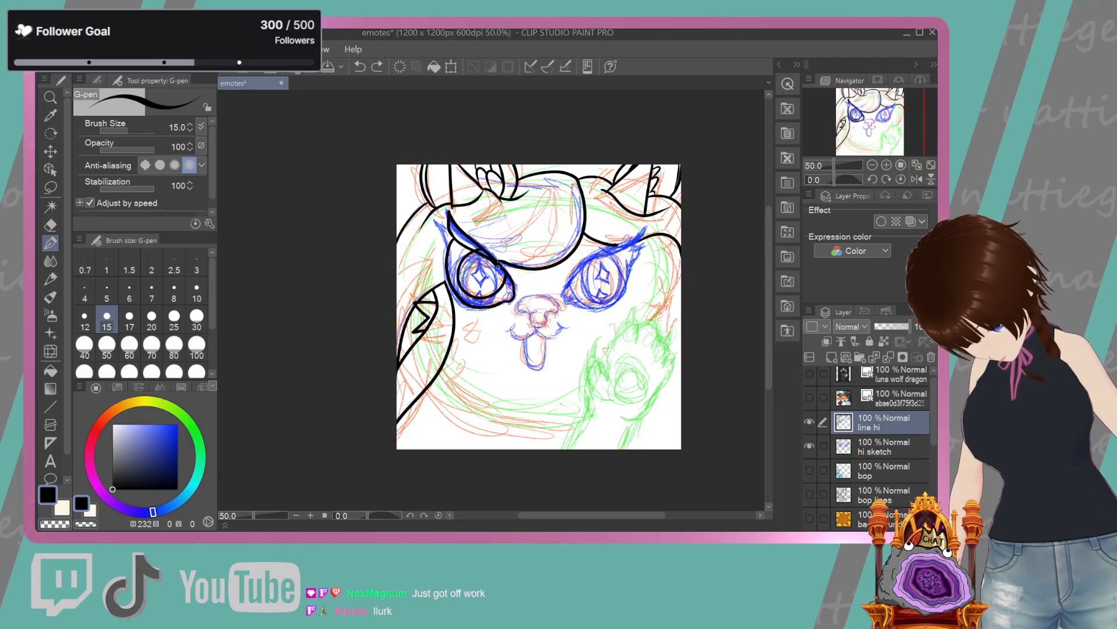
pyautogui.click(364, 64)
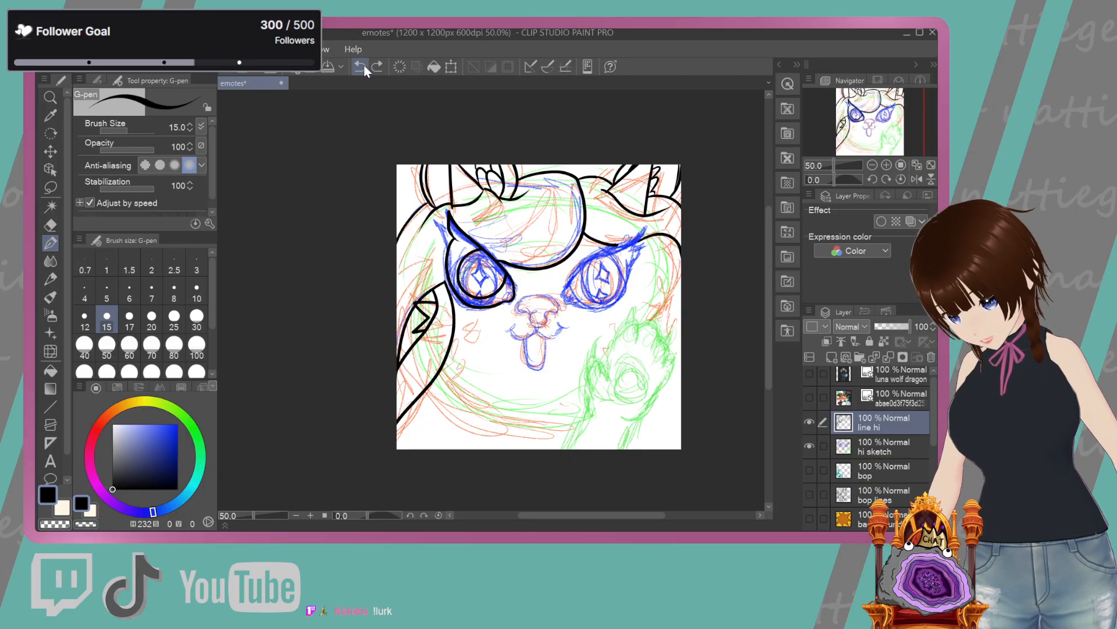
pyautogui.moveTo(449, 217); pyautogui.dragTo(500, 262)
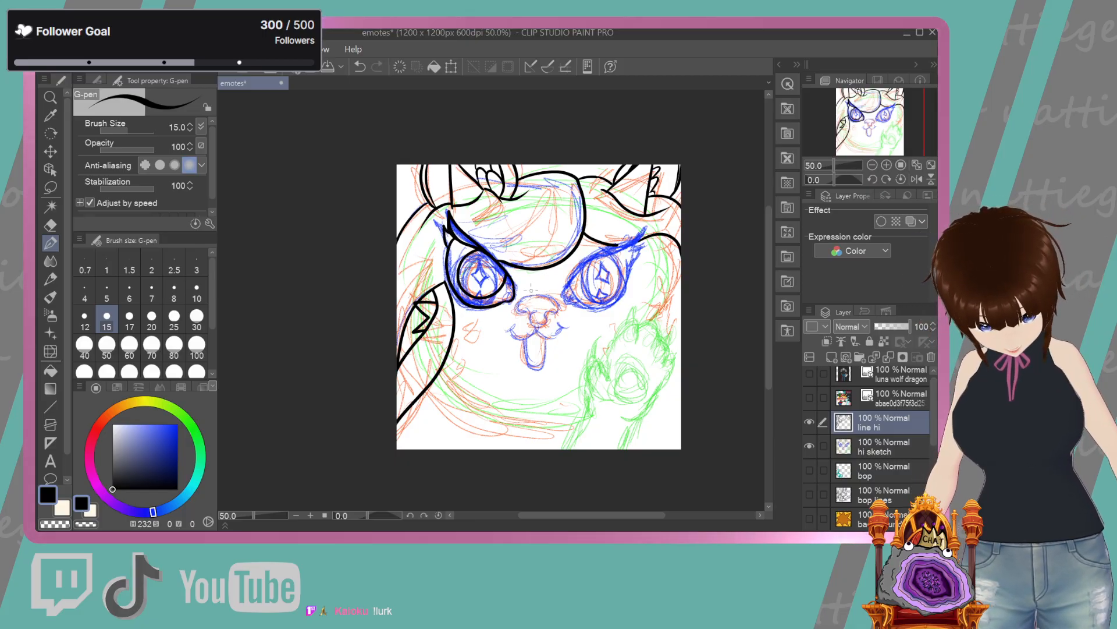
# Ink the right eye's winged upper lid, rounded lower and outer edge, and round iris outline over the sketch
pyautogui.moveTo(563, 290); pyautogui.dragTo(645, 226)
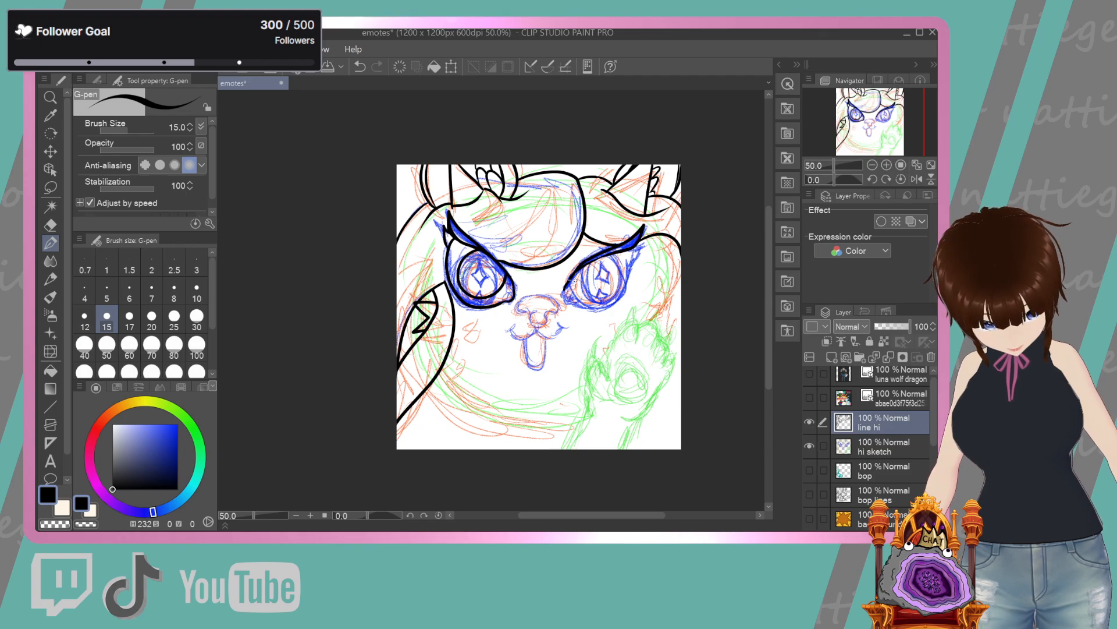
pyautogui.moveTo(563, 290)
pyautogui.mouseDown()
pyautogui.moveTo(594, 303)
pyautogui.moveTo(624, 296)
pyautogui.mouseUp()
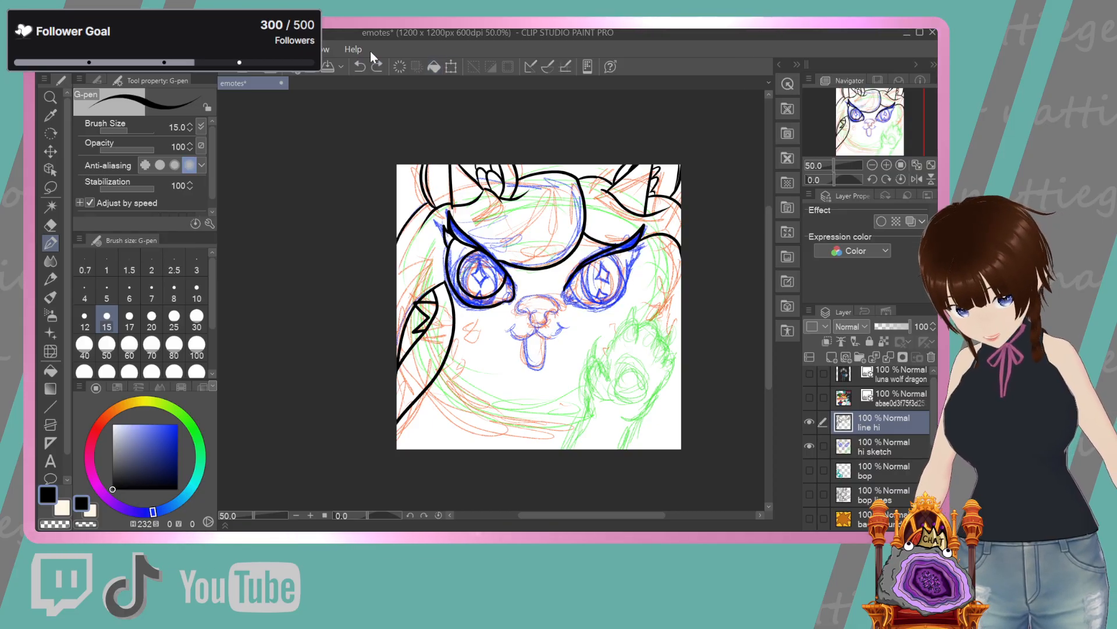
pyautogui.click(360, 66)
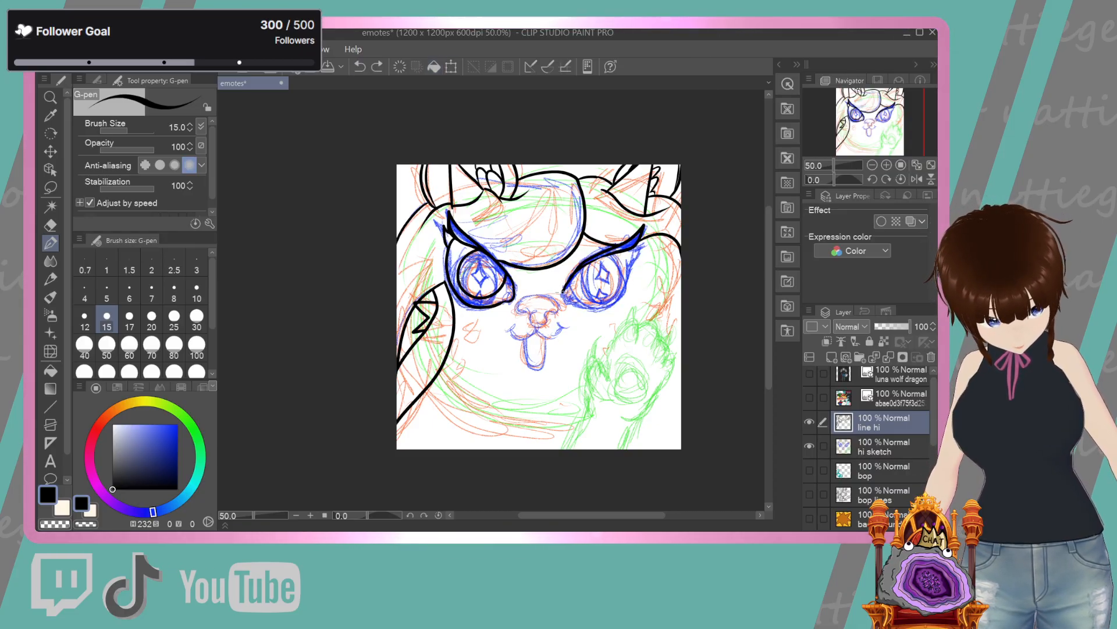
pyautogui.moveTo(613, 301); pyautogui.dragTo(638, 246)
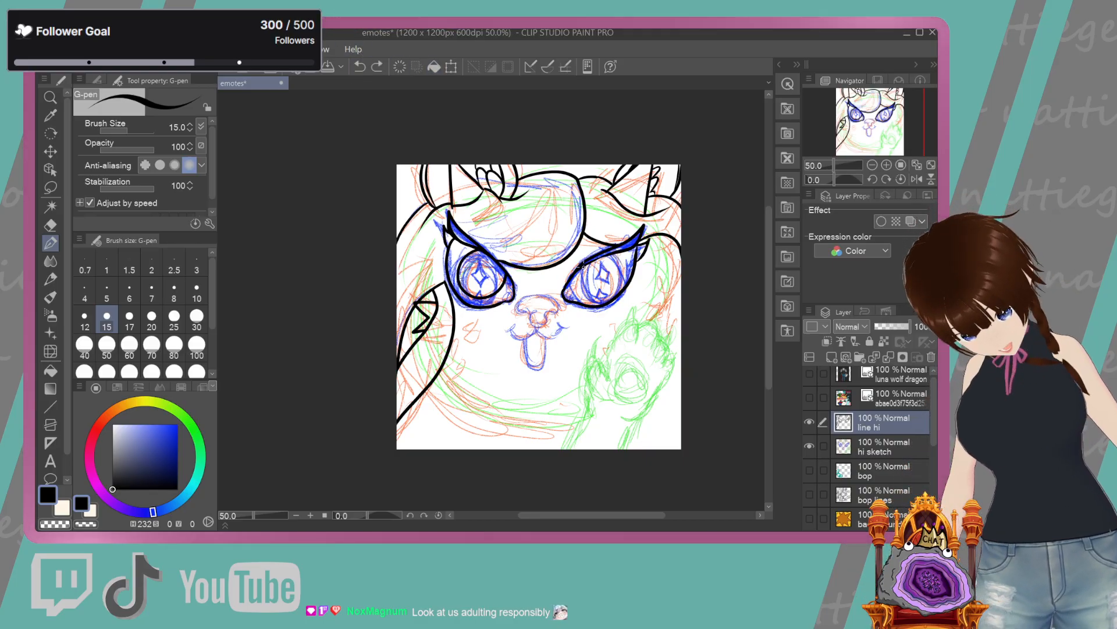
pyautogui.moveTo(626, 264); pyautogui.dragTo(615, 250)
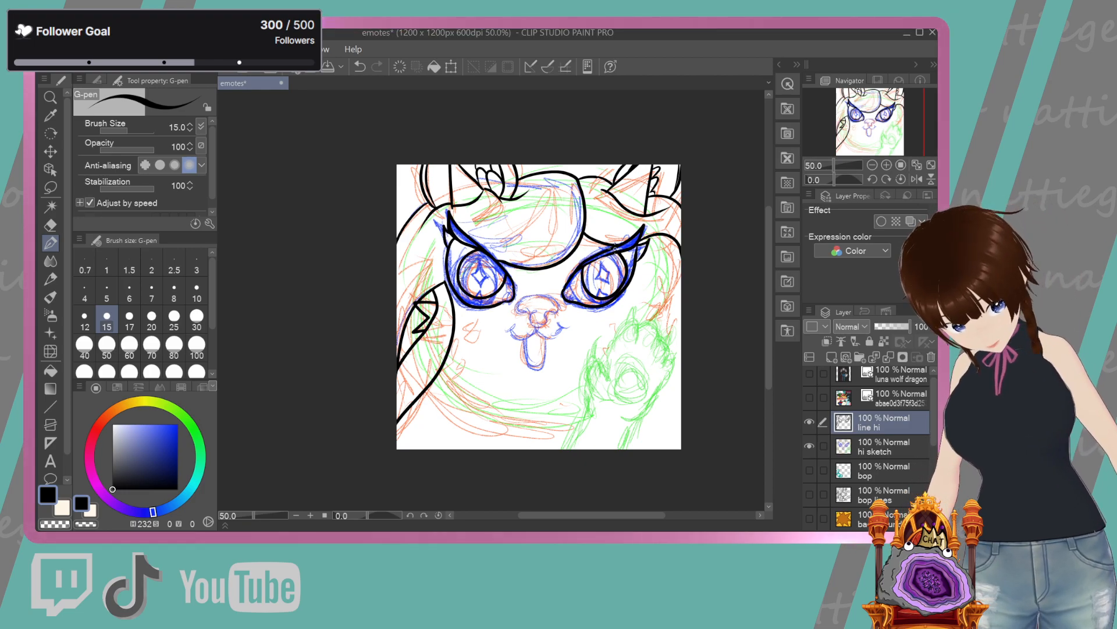
# Ink the nose with its inner highlight, the curled mouth below it, and the tongue sticking out
pyautogui.moveTo(529, 312); pyautogui.dragTo(556, 308)
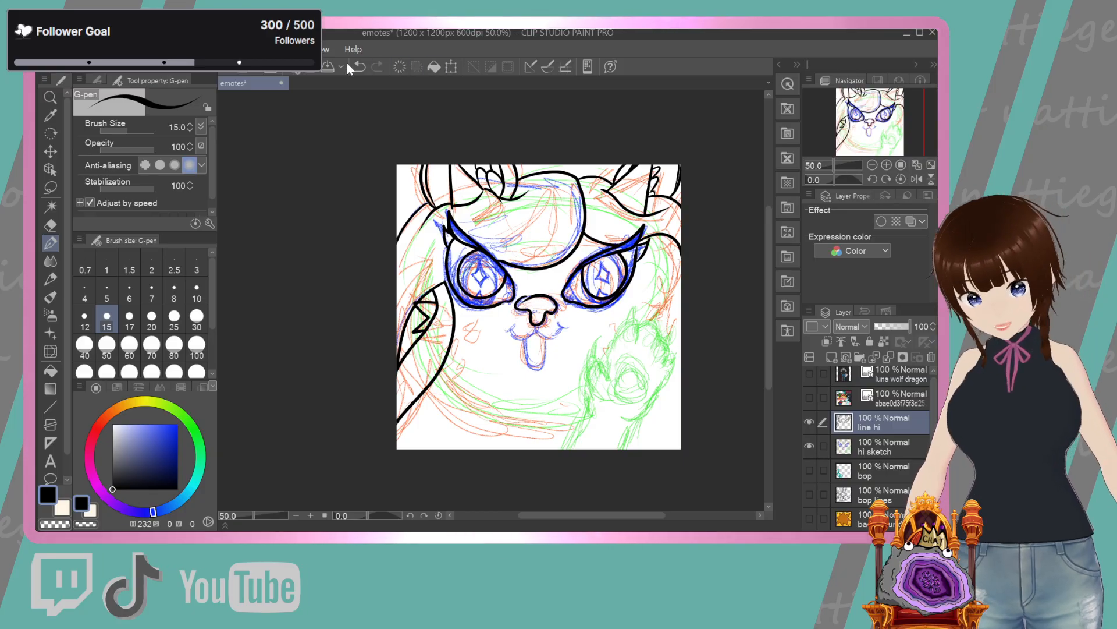
pyautogui.moveTo(515, 304); pyautogui.dragTo(554, 308)
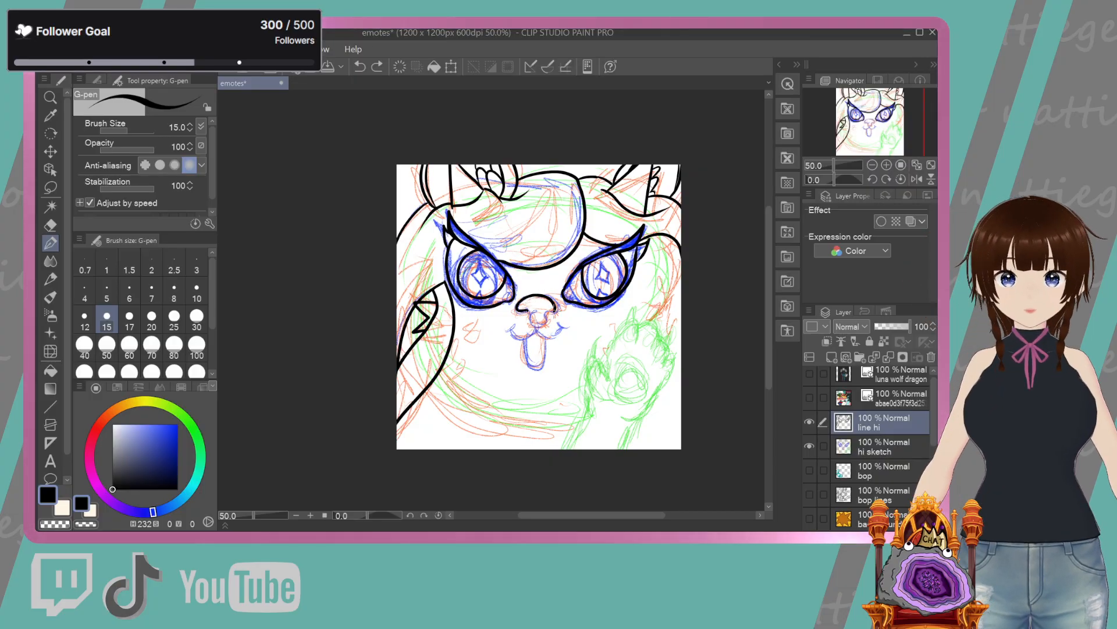
pyautogui.moveTo(527, 307); pyautogui.dragTo(548, 308)
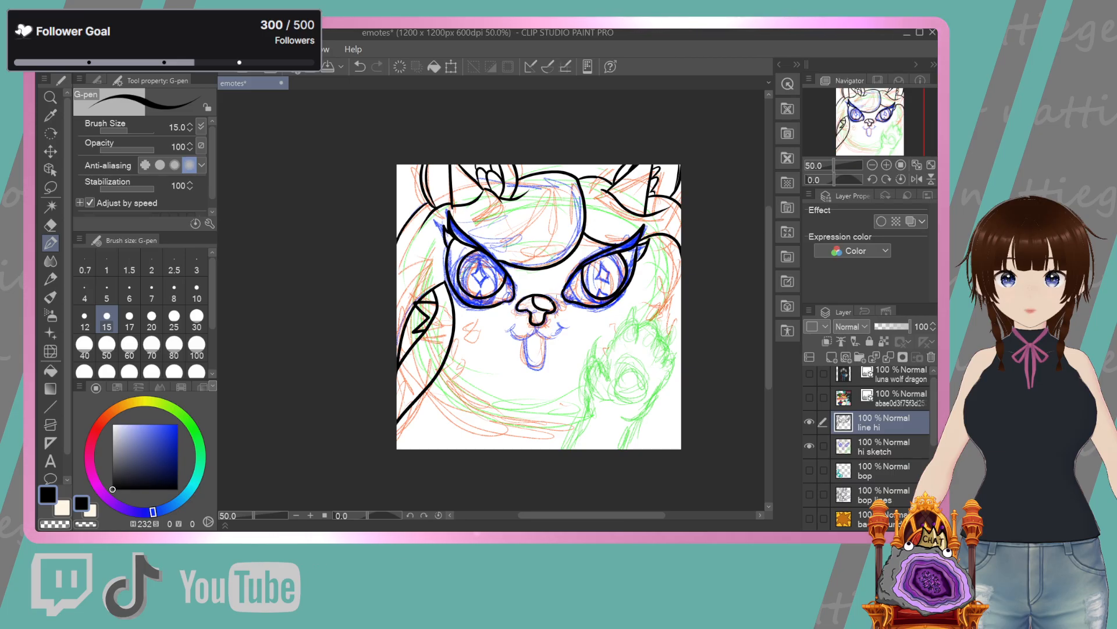
pyautogui.click(360, 66)
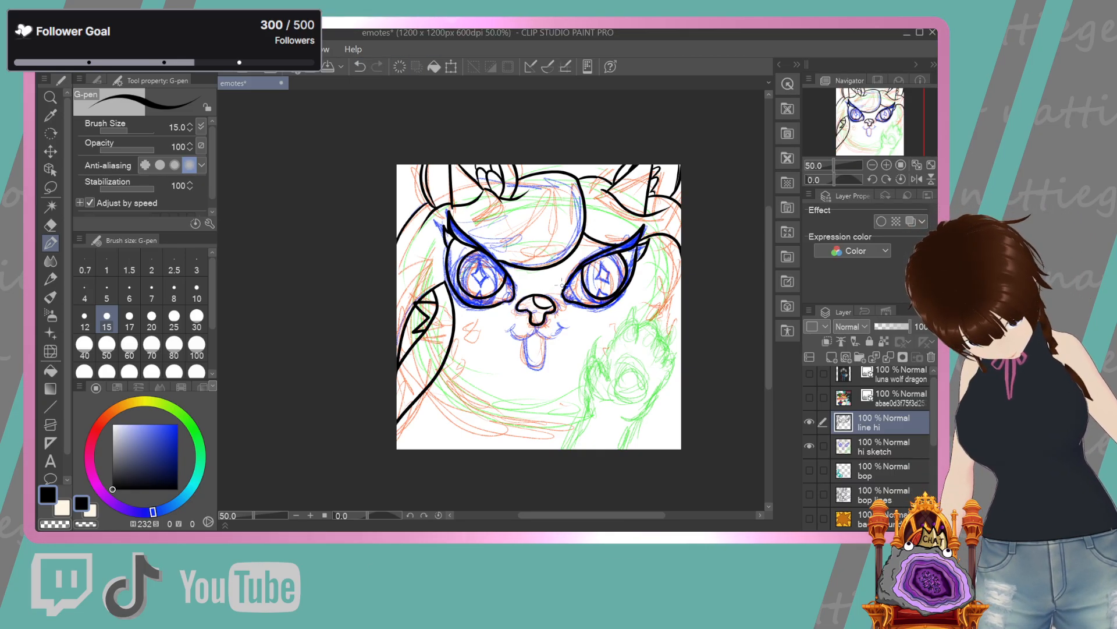
pyautogui.moveTo(511, 325)
pyautogui.mouseDown()
pyautogui.moveTo(555, 335)
pyautogui.moveTo(524, 340)
pyautogui.moveTo(535, 369)
pyautogui.moveTo(545, 343)
pyautogui.mouseUp()
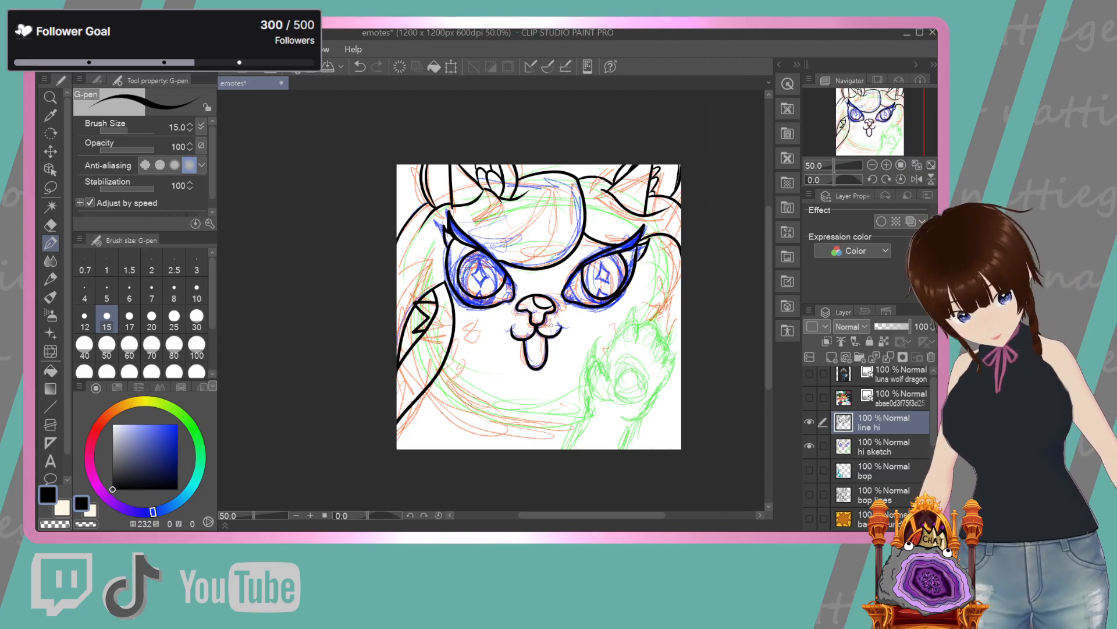
# Hide the "hi sketch" layer, then erase and redraw the right eye's outer and lower edge with a smoother, cleaner curve
pyautogui.click(809, 446)
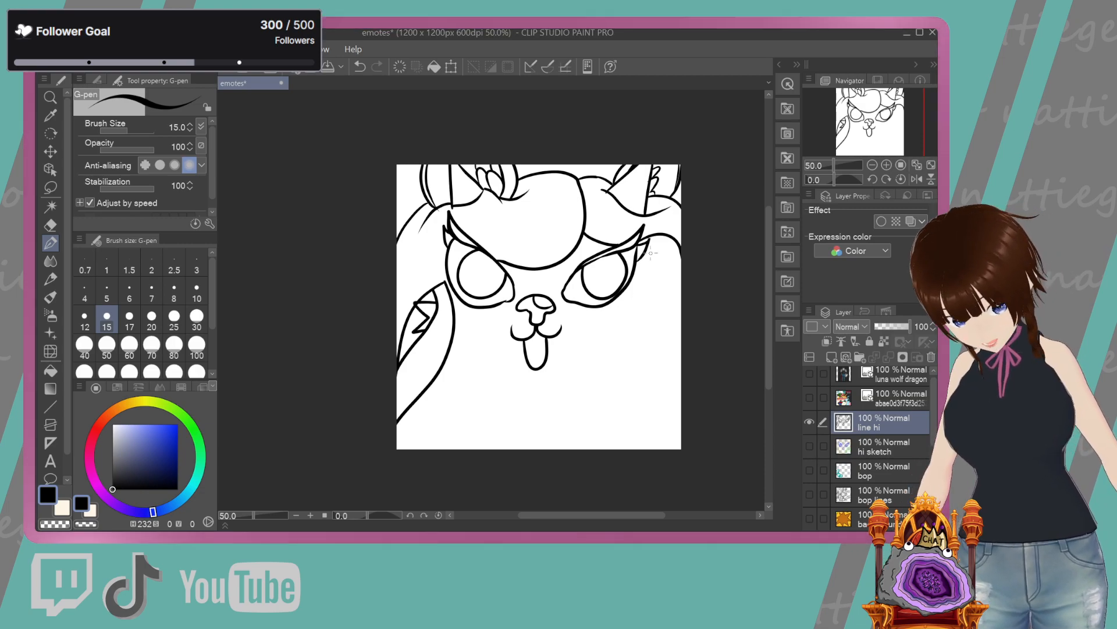
pyautogui.click(51, 223)
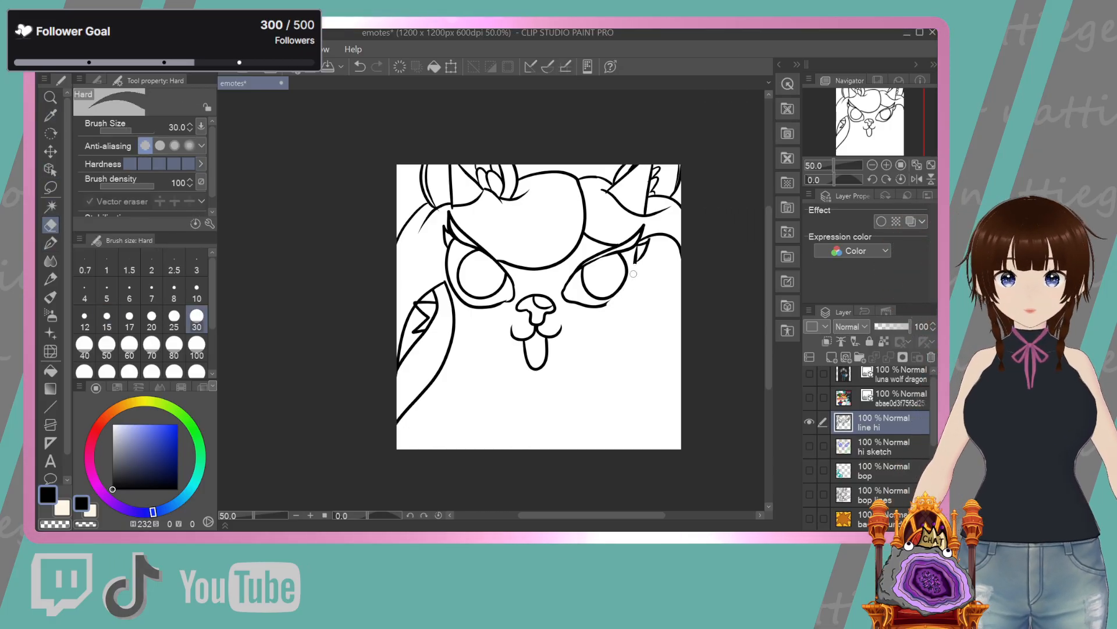
pyautogui.moveTo(592, 305); pyautogui.dragTo(590, 306)
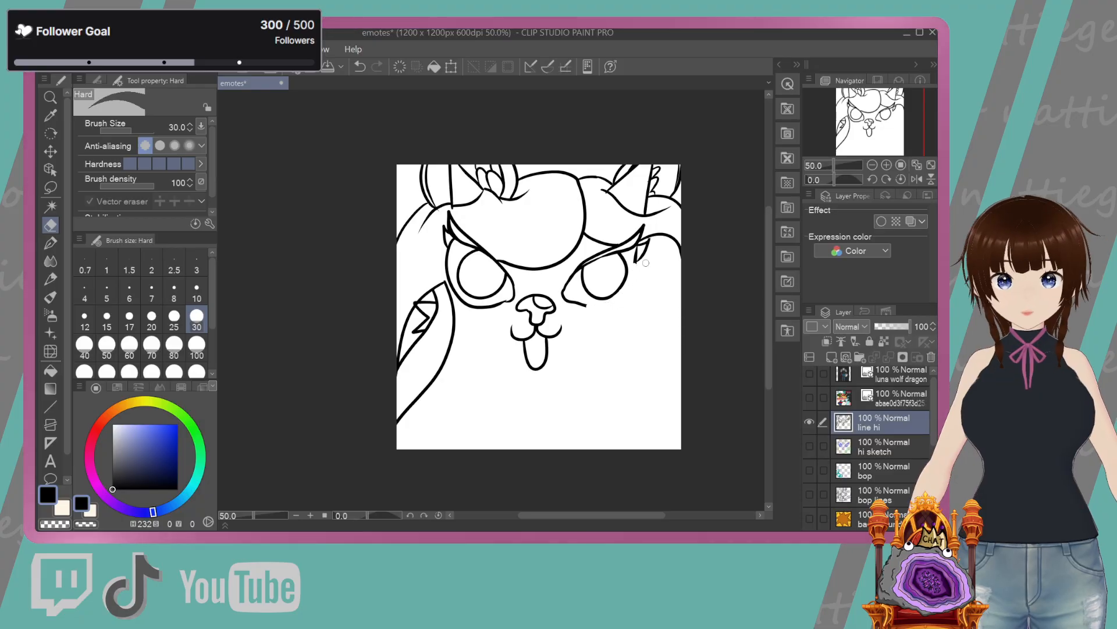
pyautogui.click(50, 243)
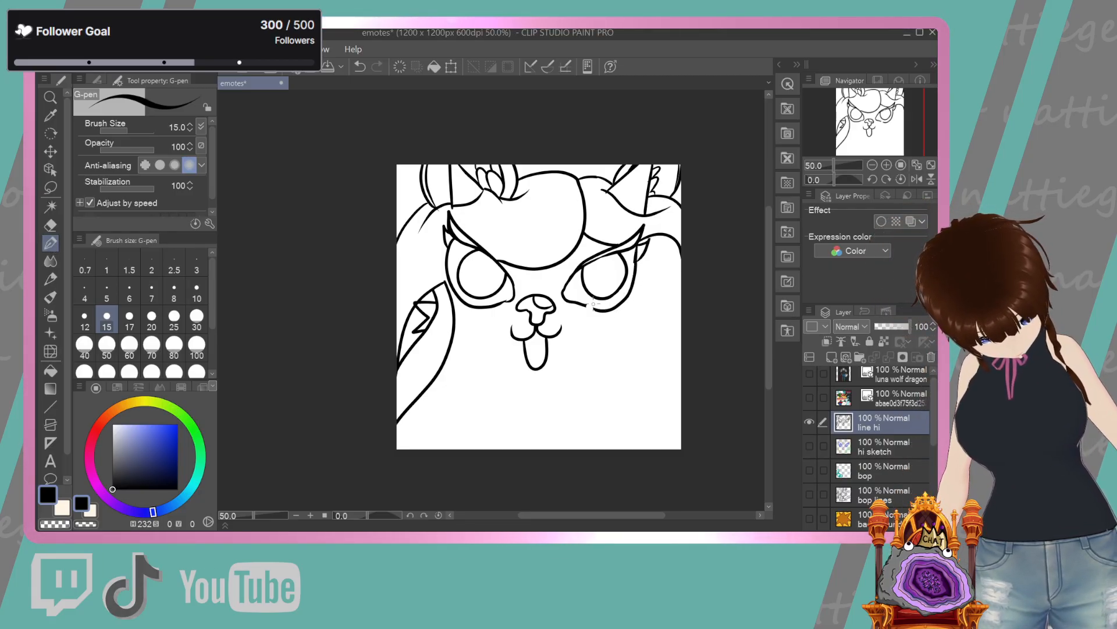
pyautogui.click(361, 67)
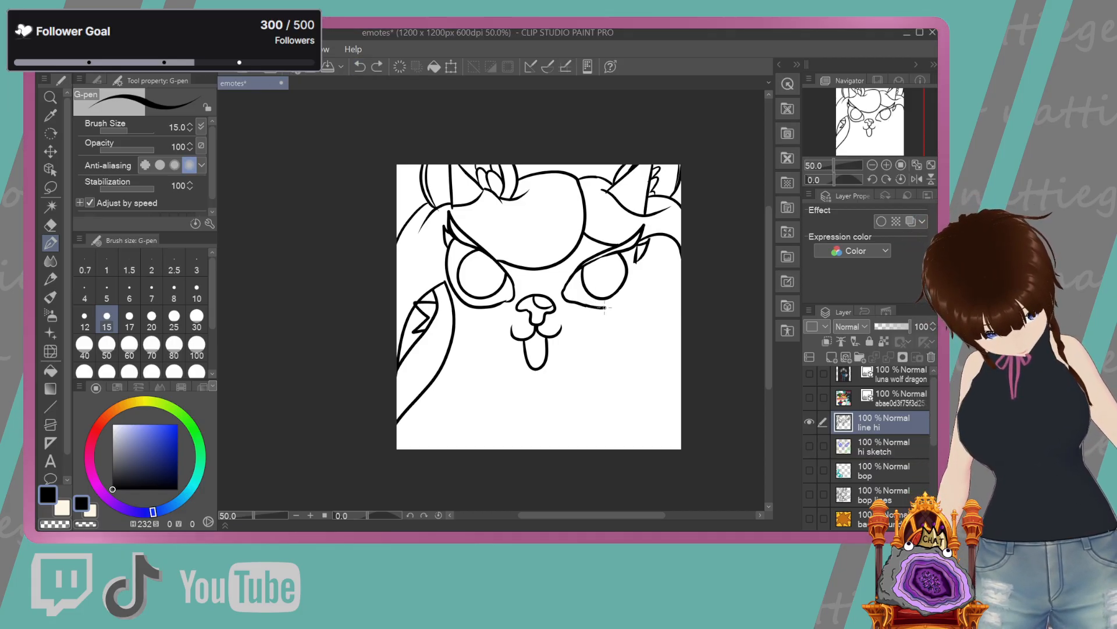
pyautogui.moveTo(567, 301); pyautogui.dragTo(644, 240)
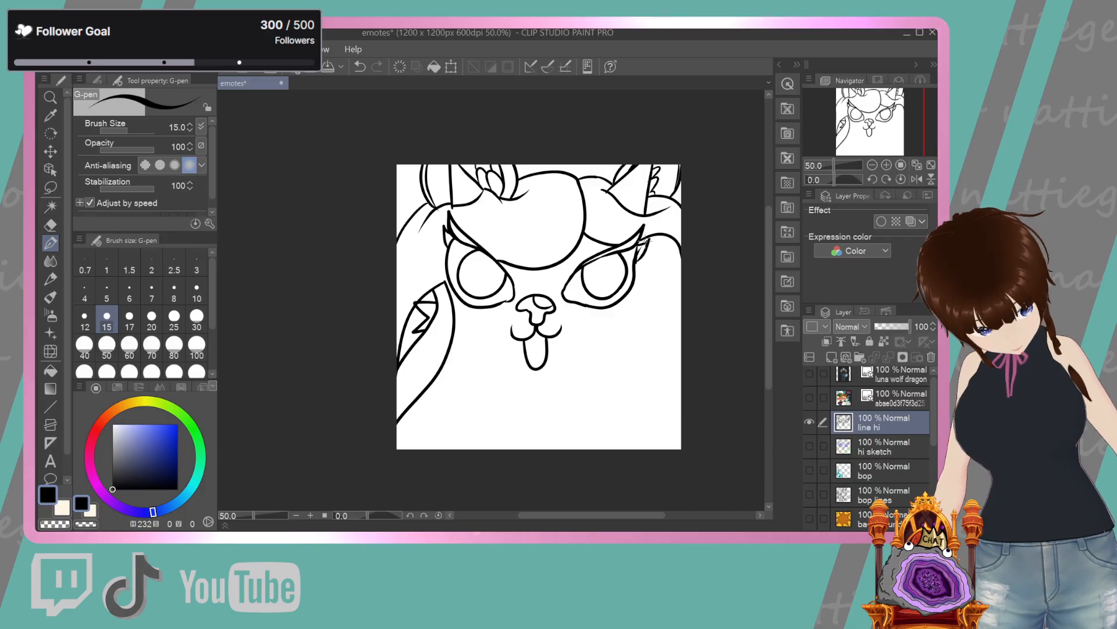
pyautogui.click(360, 67)
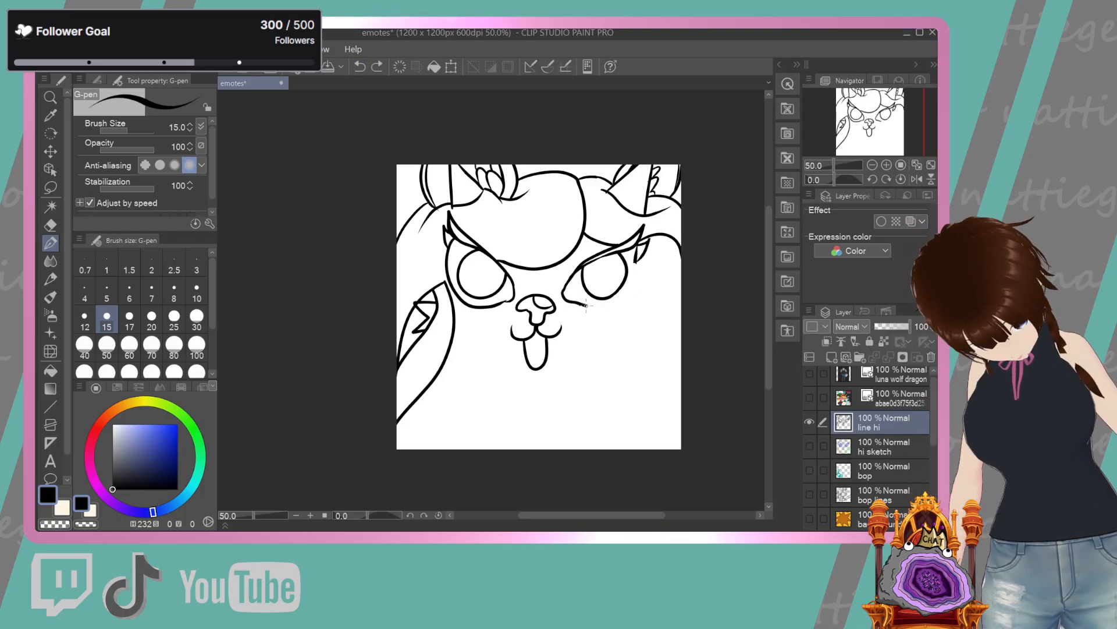
pyautogui.moveTo(564, 299)
pyautogui.mouseDown()
pyautogui.moveTo(634, 269)
pyautogui.moveTo(638, 248)
pyautogui.mouseUp()
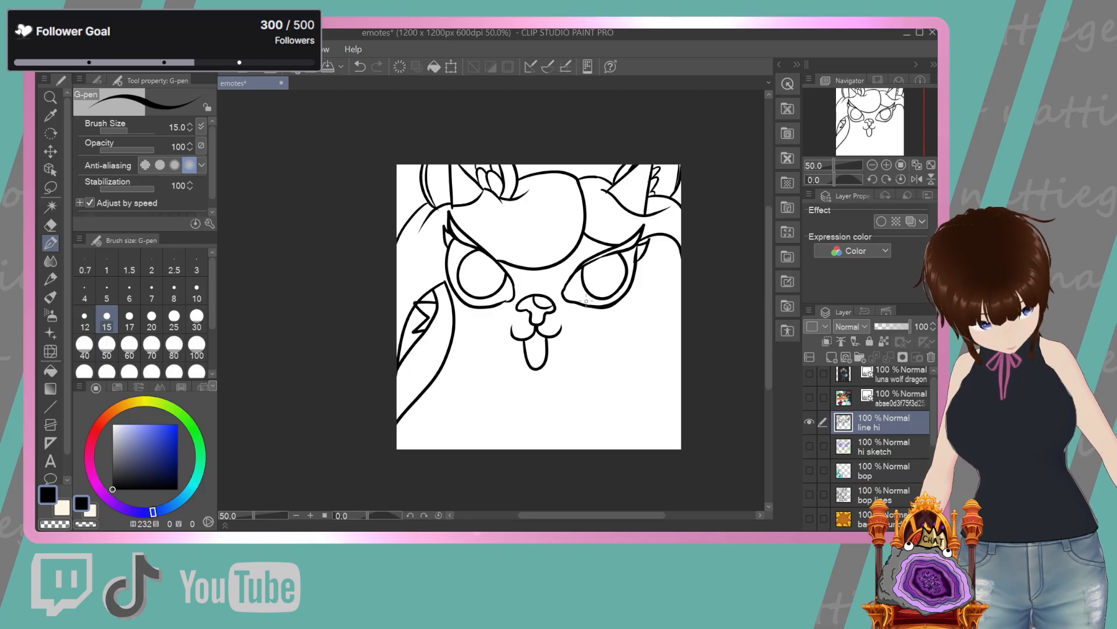
pyautogui.click(51, 225)
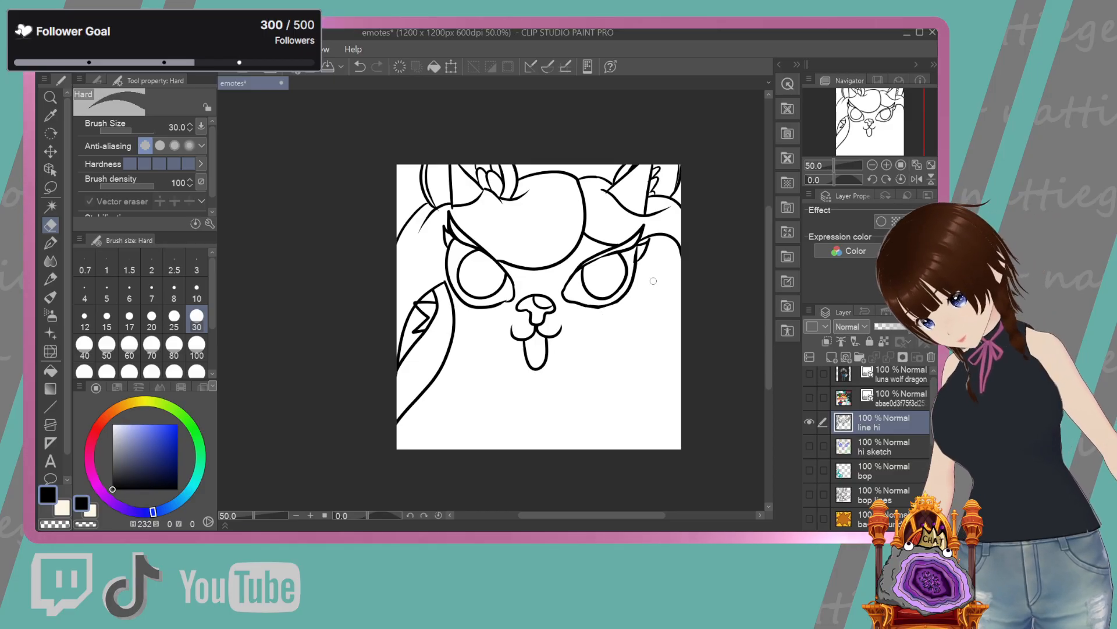
# Ink short crease lines beneath both eyes and two diamond-shaped highlights in the right iris with the G-pen
pyautogui.press('p')
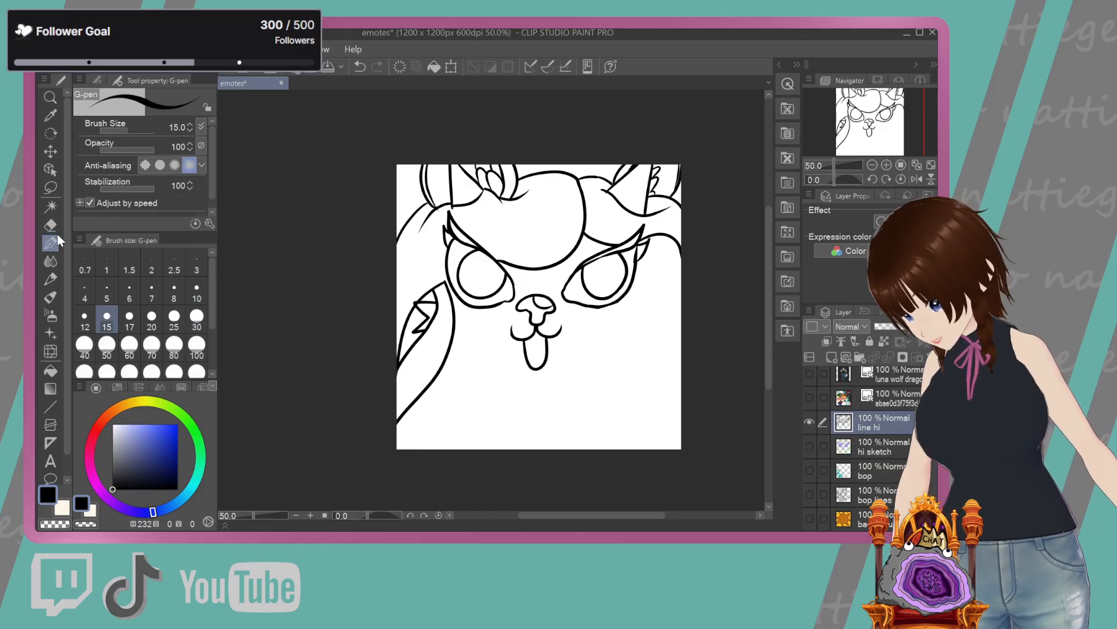
pyautogui.moveTo(586, 309); pyautogui.dragTo(617, 301)
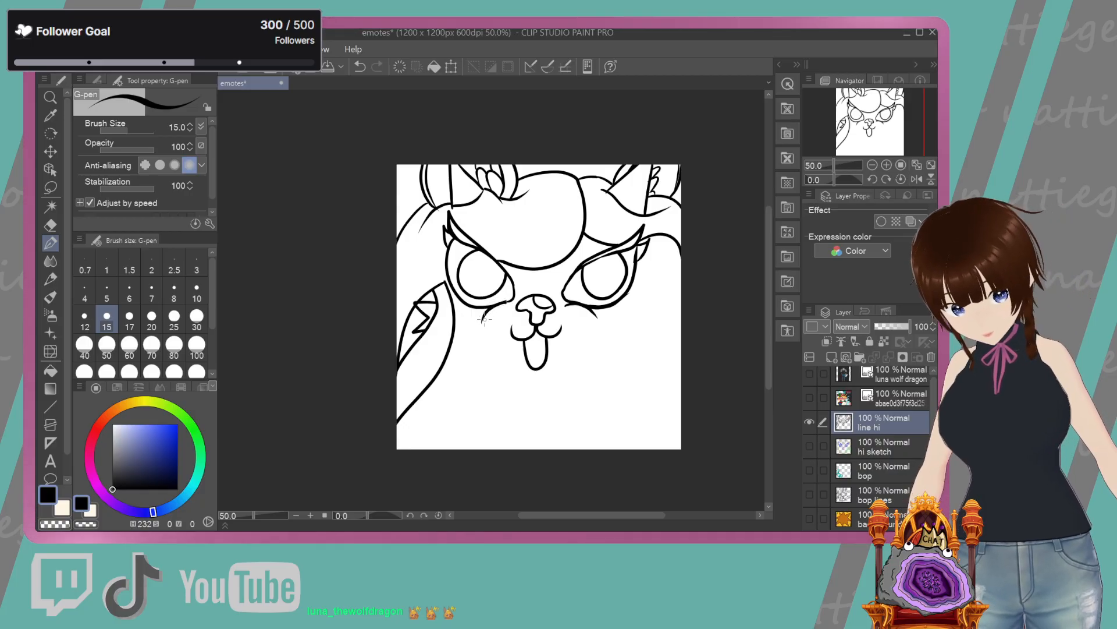
pyautogui.moveTo(598, 260); pyautogui.dragTo(596, 269)
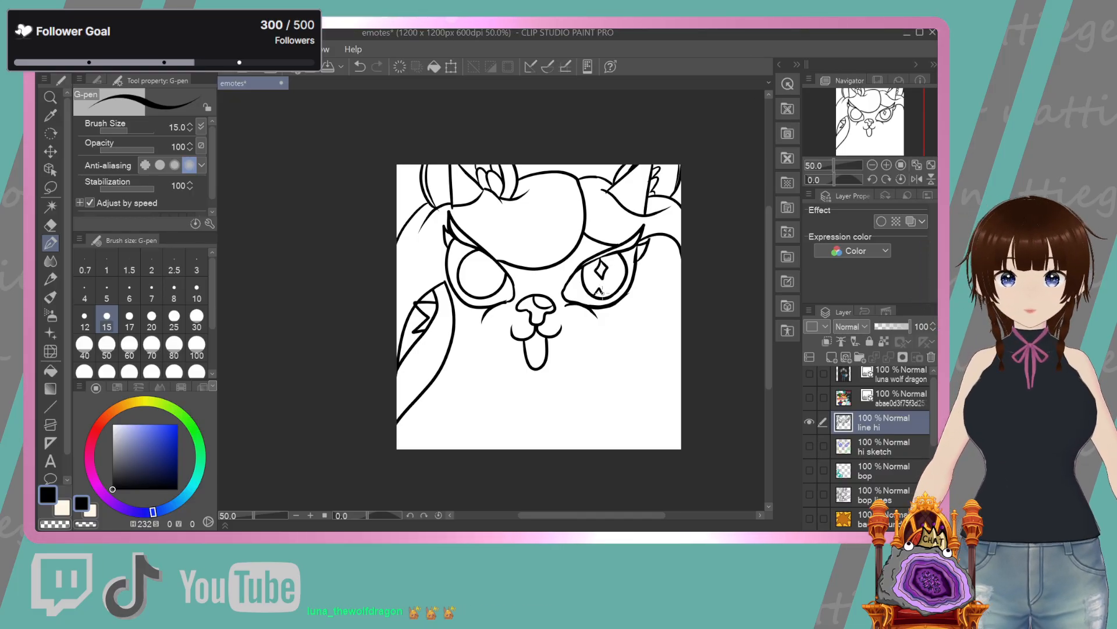
pyautogui.moveTo(481, 263); pyautogui.dragTo(477, 296)
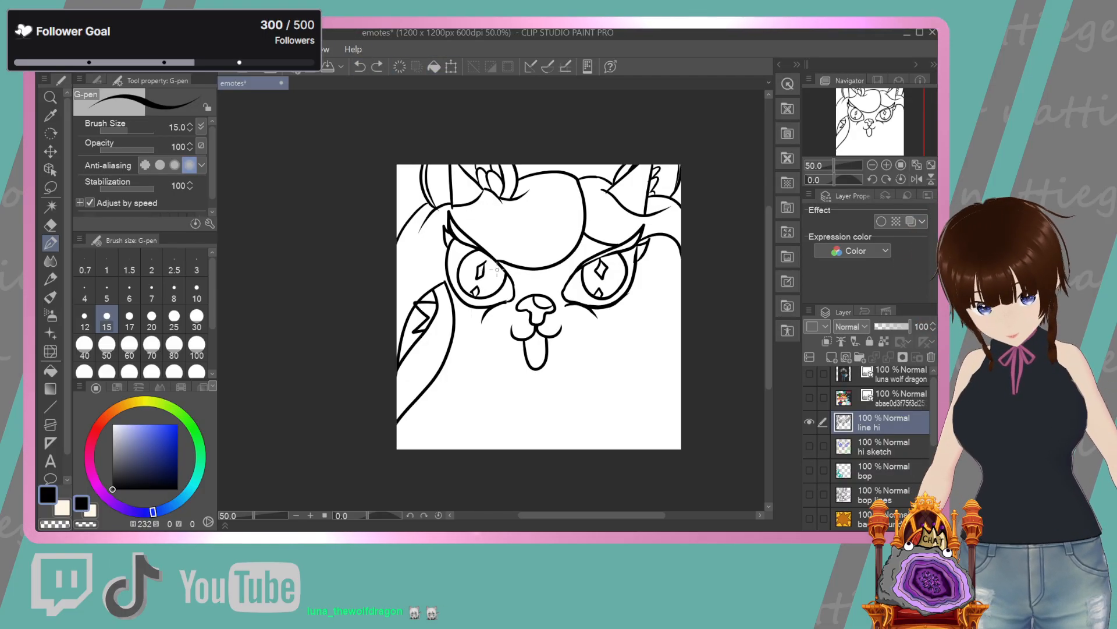
pyautogui.moveTo(487, 266); pyautogui.dragTo(494, 273)
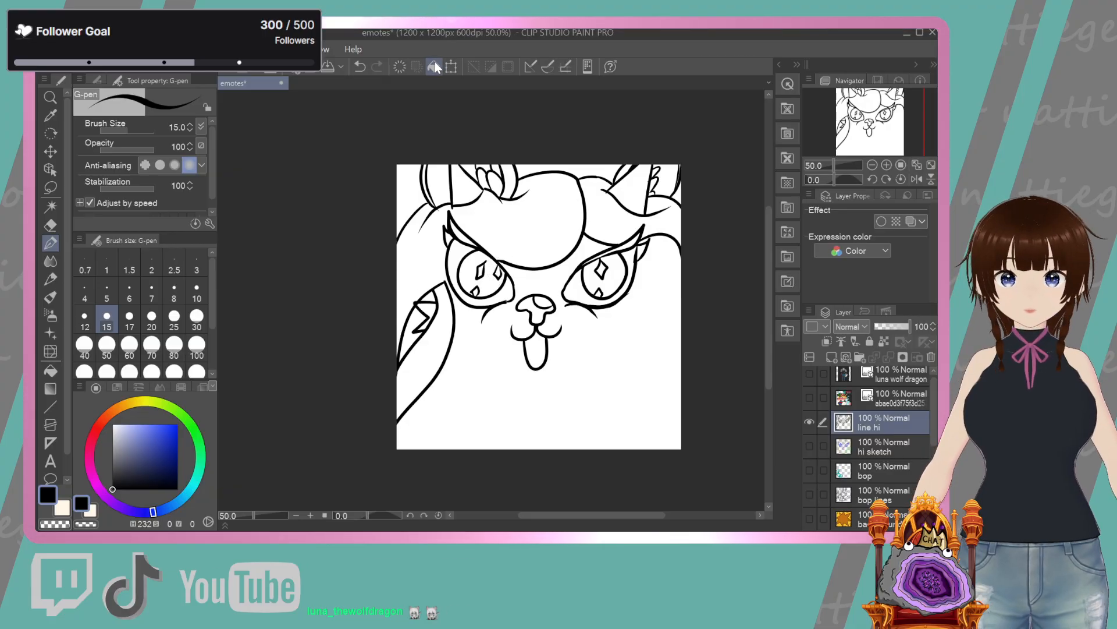
pyautogui.click(361, 67)
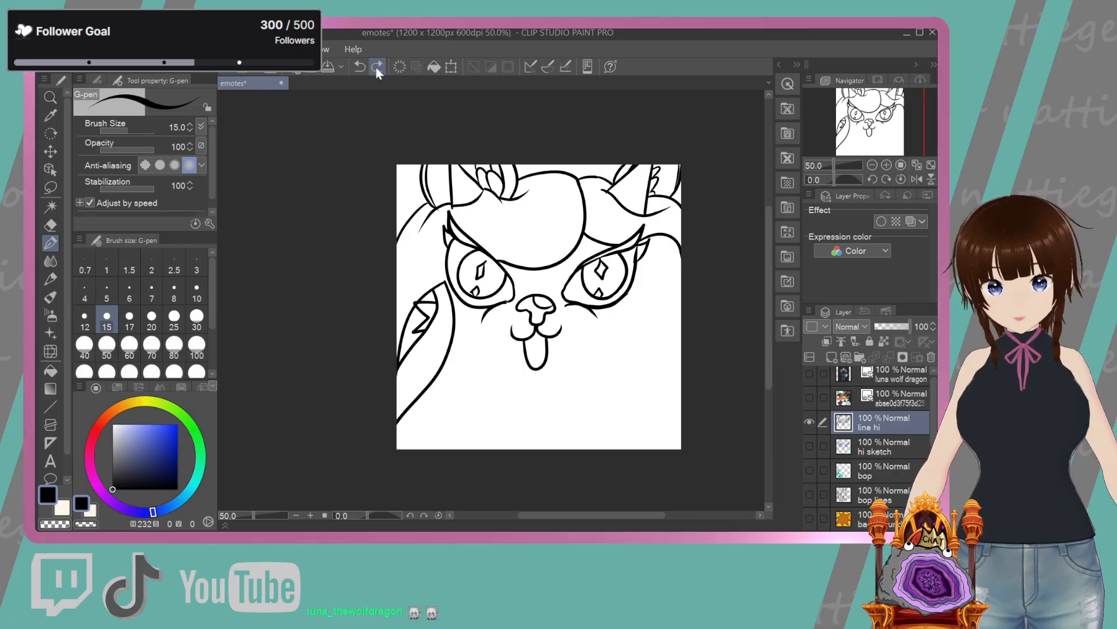
pyautogui.click(361, 68)
pyautogui.click(362, 68)
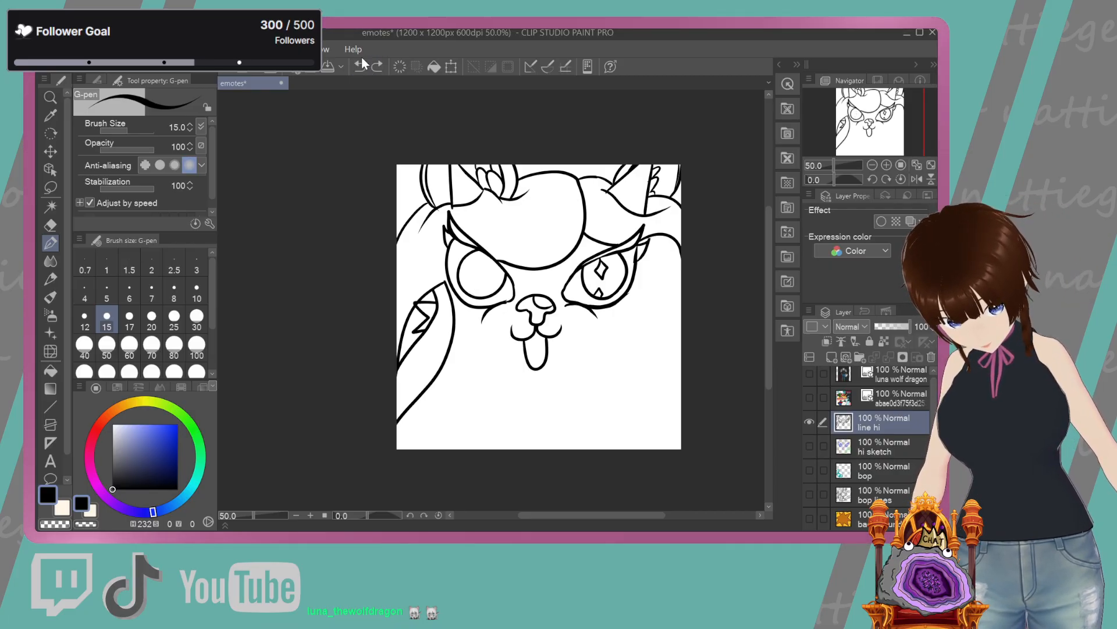
# Ink a larger diamond highlight and a smaller one below it inside the left iris
pyautogui.moveTo(478, 263); pyautogui.dragTo(477, 262)
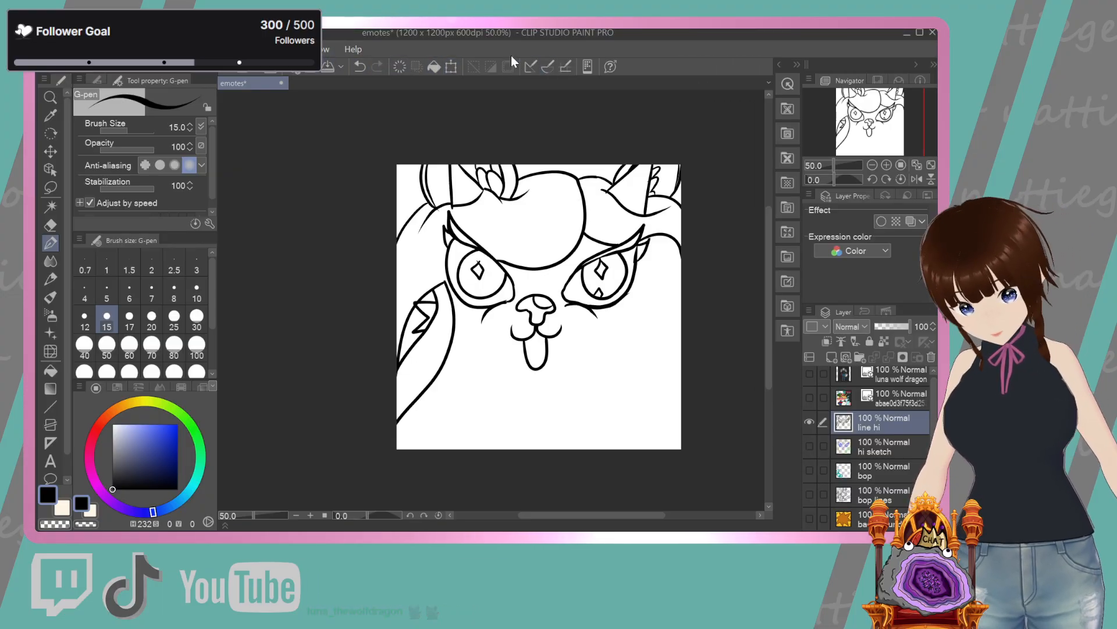
pyautogui.click(360, 66)
pyautogui.hotkey('ctrl', 'y')
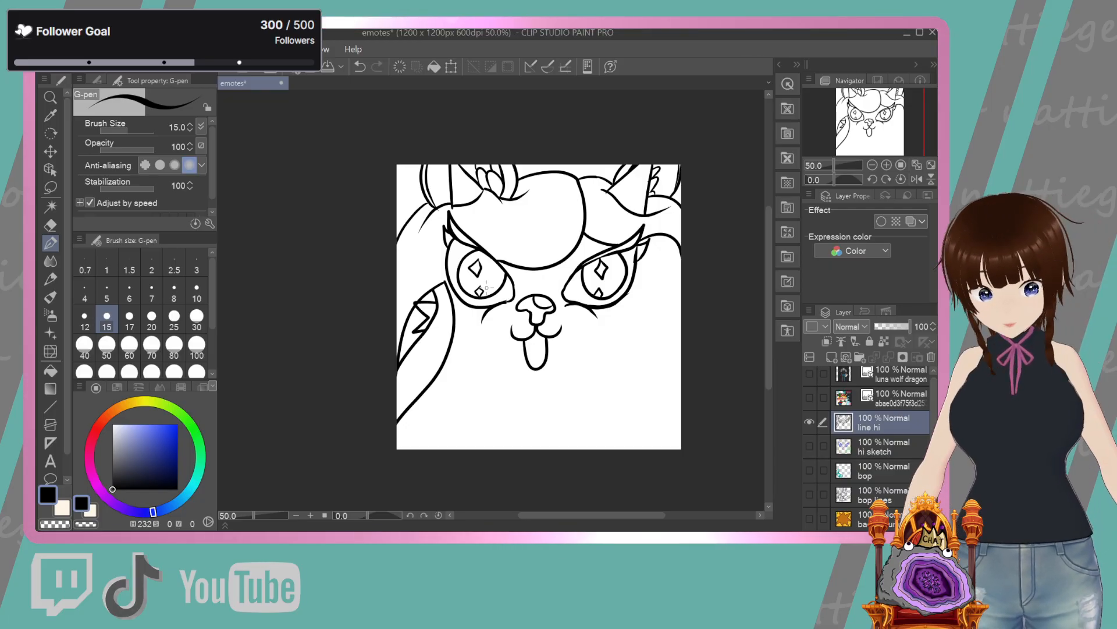
# Show the "hi sketch" layer again and ink three four-sided marks down the left cheek and the raised arm's left edge
pyautogui.click(809, 446)
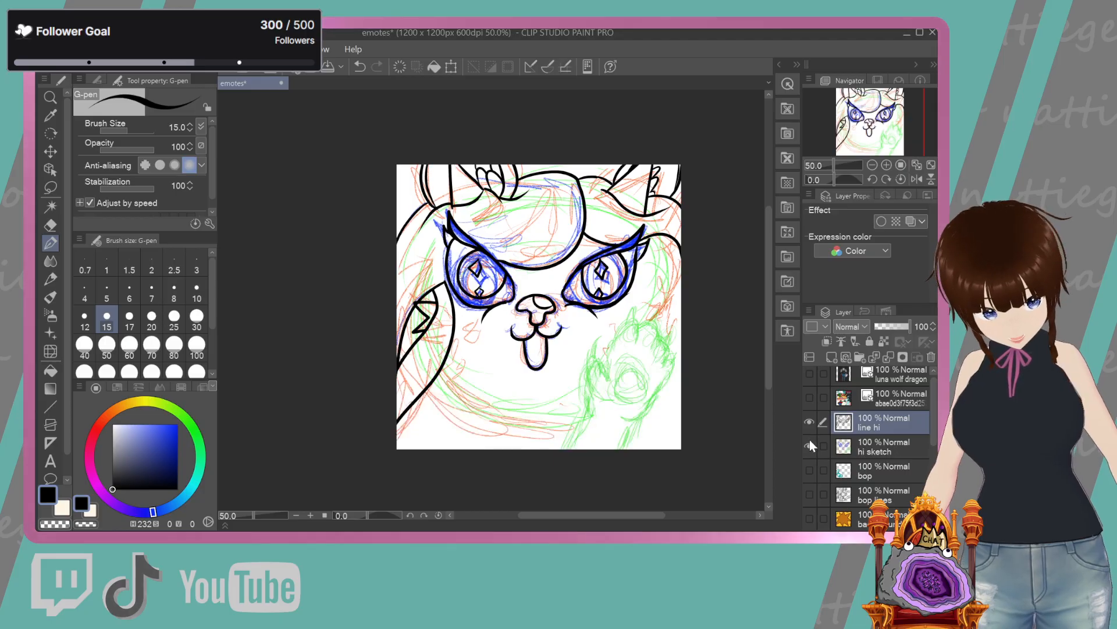
pyautogui.click(809, 446)
pyautogui.click(809, 445)
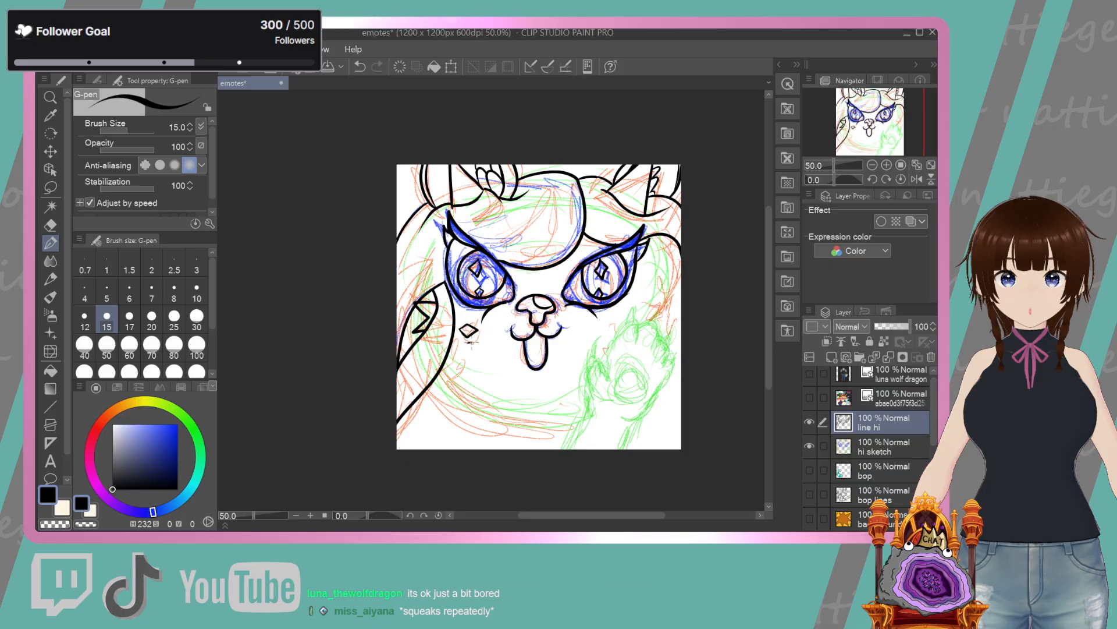
pyautogui.moveTo(477, 343)
pyautogui.mouseDown()
pyautogui.moveTo(473, 365)
pyautogui.moveTo(454, 363)
pyautogui.moveTo(450, 371)
pyautogui.mouseUp()
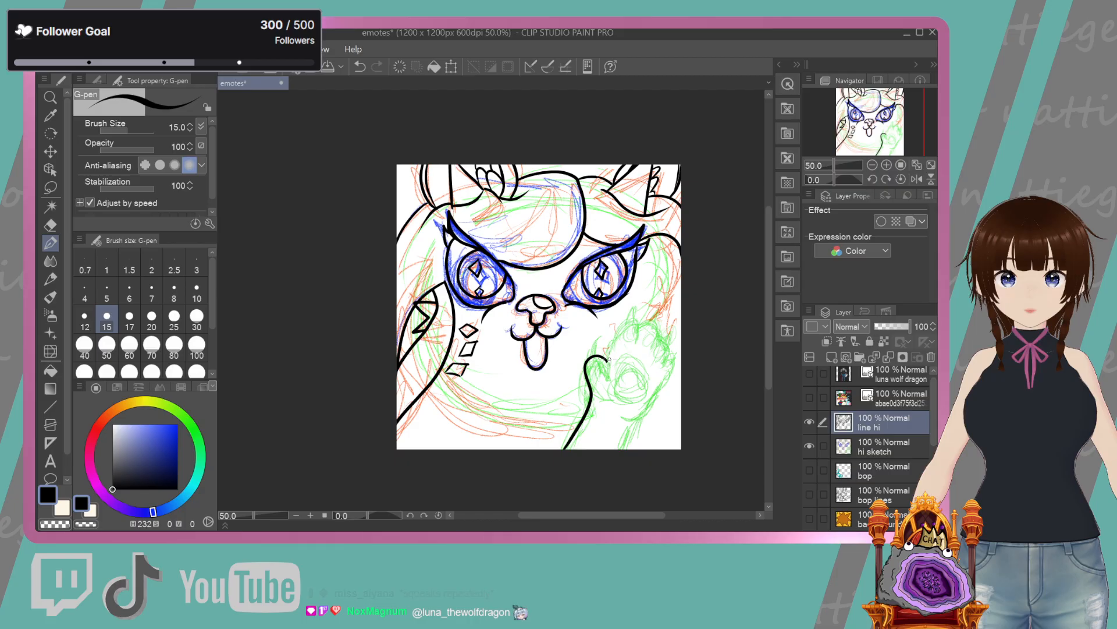
# Ink the raised paw's rounded toes and outer contour, and an oval pad in the middle of its palm
pyautogui.moveTo(608, 360)
pyautogui.mouseDown()
pyautogui.moveTo(635, 321)
pyautogui.moveTo(669, 331)
pyautogui.moveTo(657, 334)
pyautogui.moveTo(677, 369)
pyautogui.mouseUp()
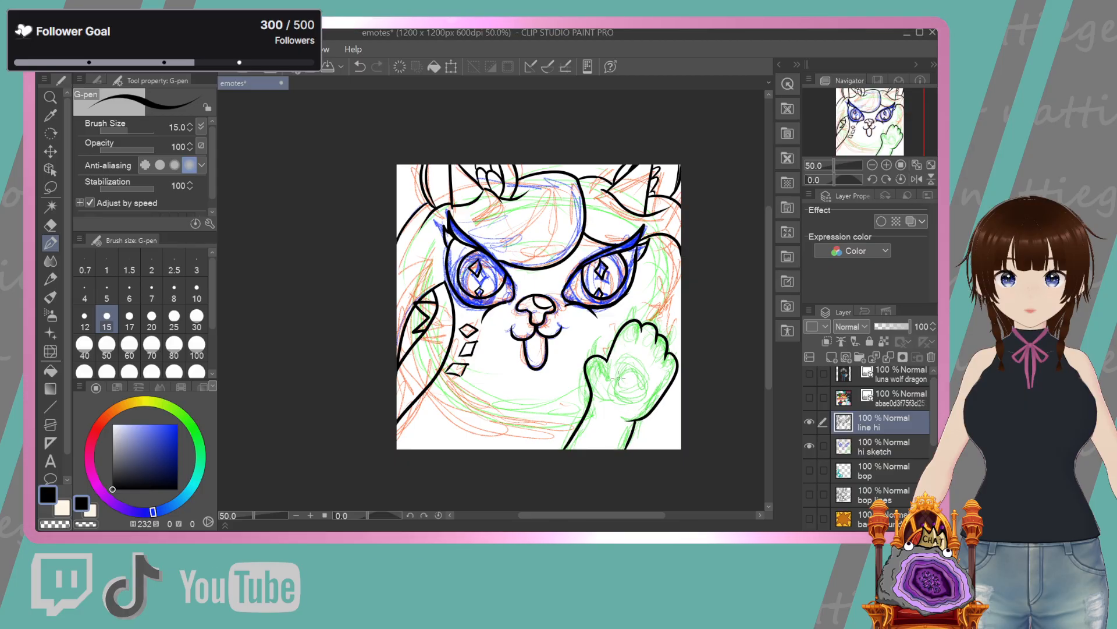
pyautogui.moveTo(626, 378); pyautogui.dragTo(636, 378)
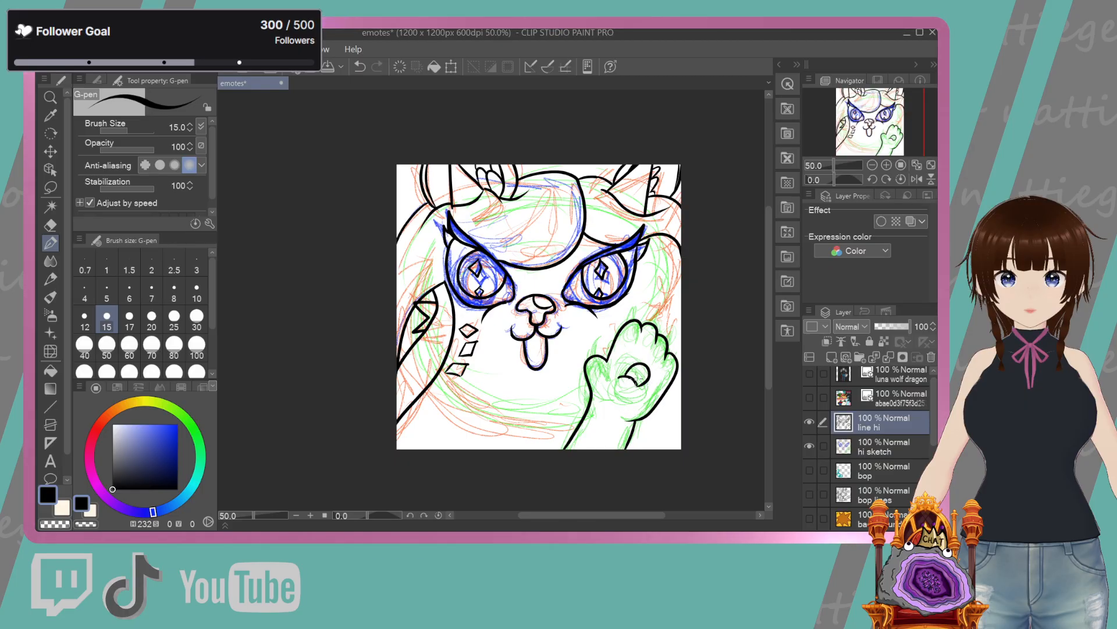
pyautogui.hotkey('ctrl', 'z')
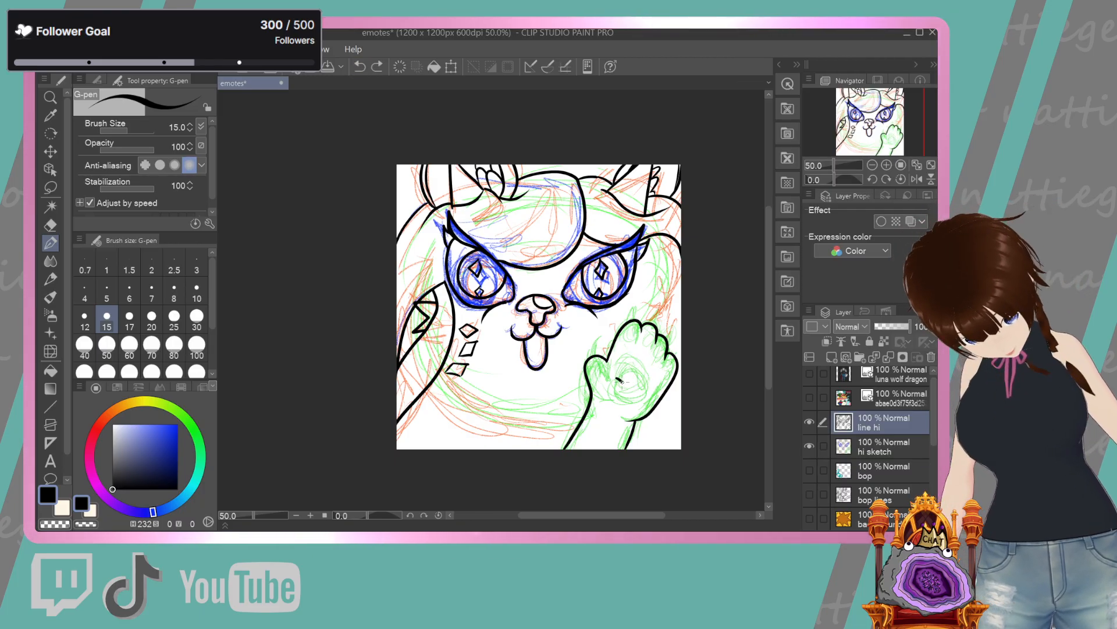
pyautogui.moveTo(619, 389); pyautogui.dragTo(639, 364)
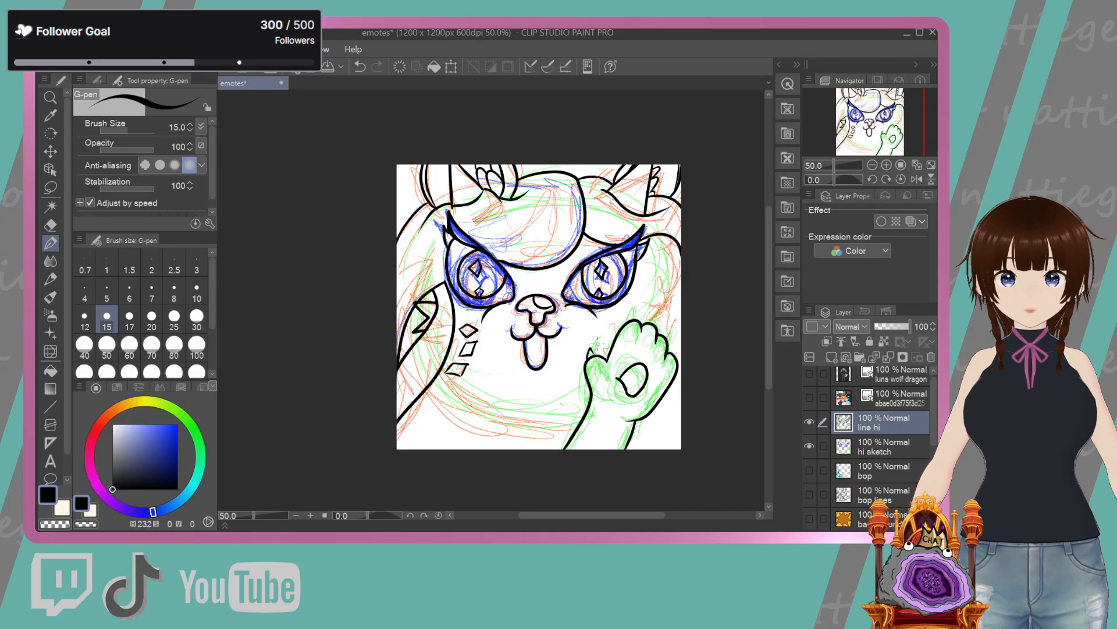
# Ink pointed claws on the paw's toes, small fangs at the mouth corners and a curved line inside the tongue
pyautogui.moveTo(592, 349); pyautogui.dragTo(638, 315)
pyautogui.moveTo(557, 333); pyautogui.dragTo(560, 340)
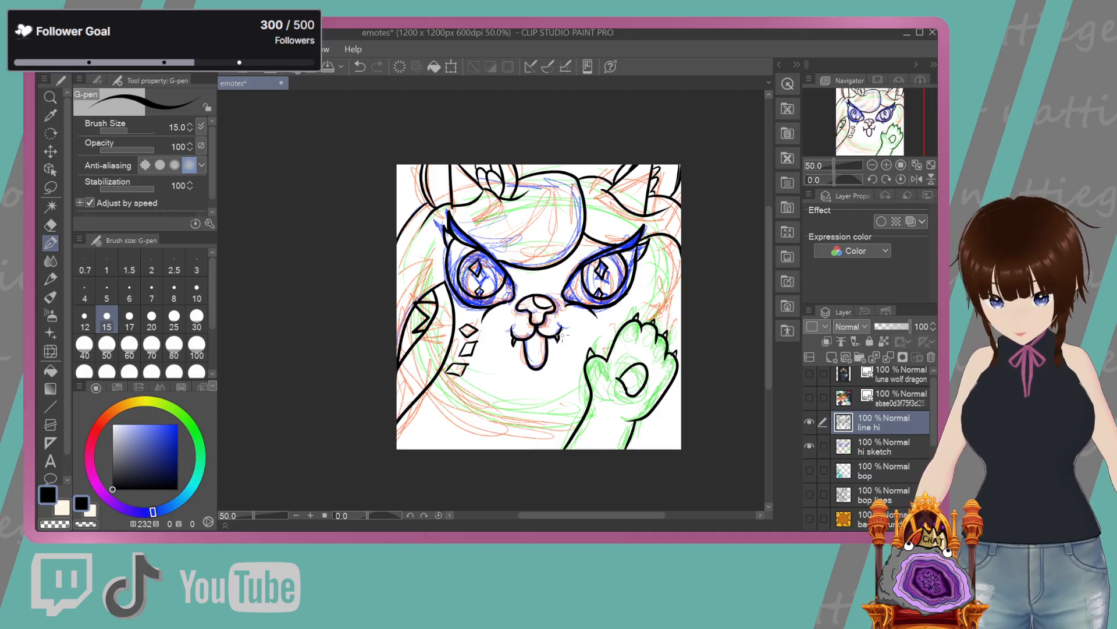
pyautogui.moveTo(529, 360); pyautogui.dragTo(545, 359)
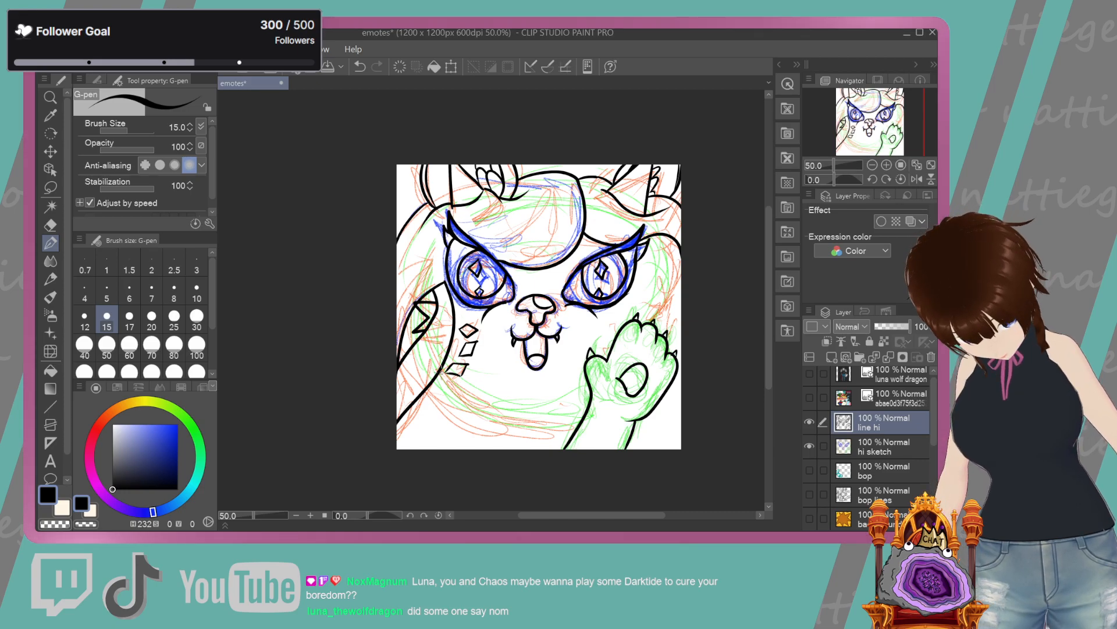
# Ink the curved jawline from the left cheek marks to the raised arm, and set the hard eraser's size to 70
pyautogui.moveTo(451, 400)
pyautogui.mouseDown()
pyautogui.moveTo(568, 415)
pyautogui.moveTo(593, 385)
pyautogui.mouseUp()
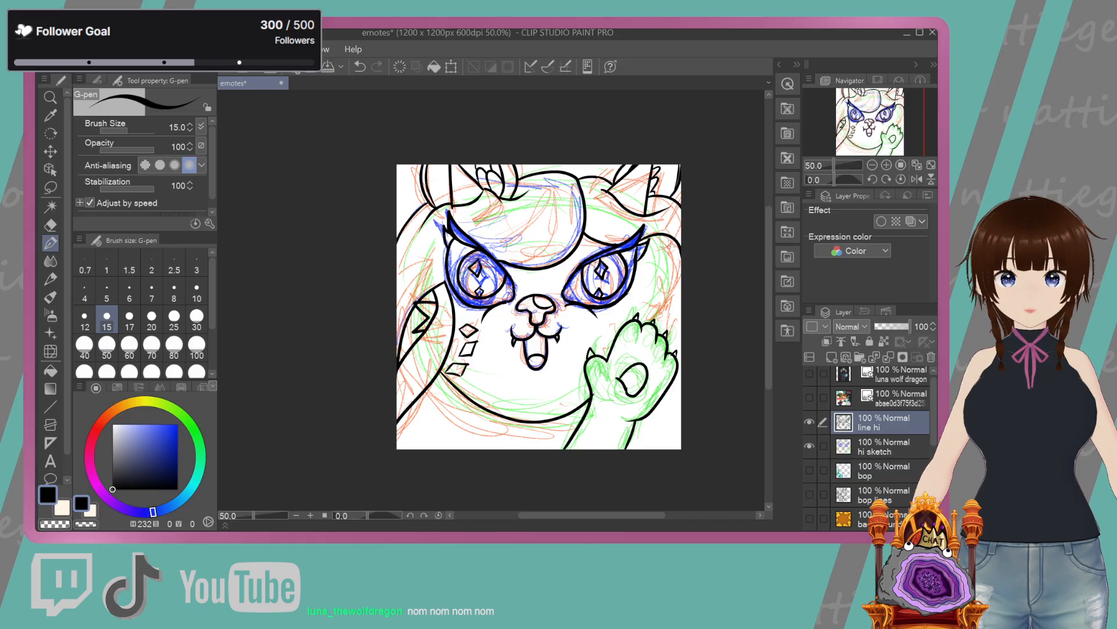
pyautogui.press('e')
pyautogui.click(151, 346)
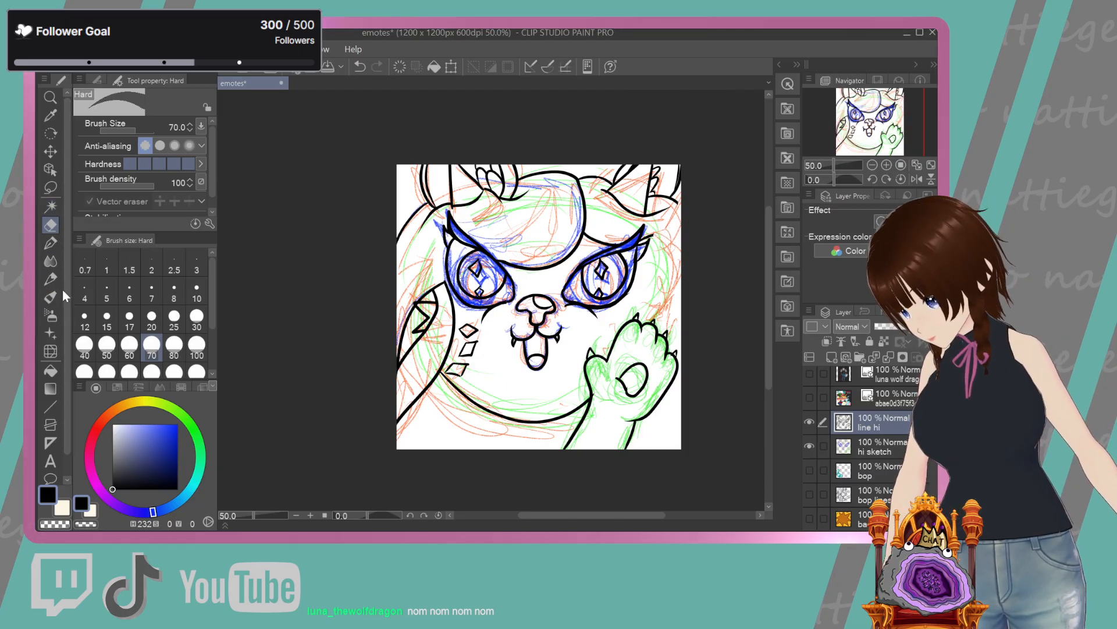
pyautogui.click(50, 246)
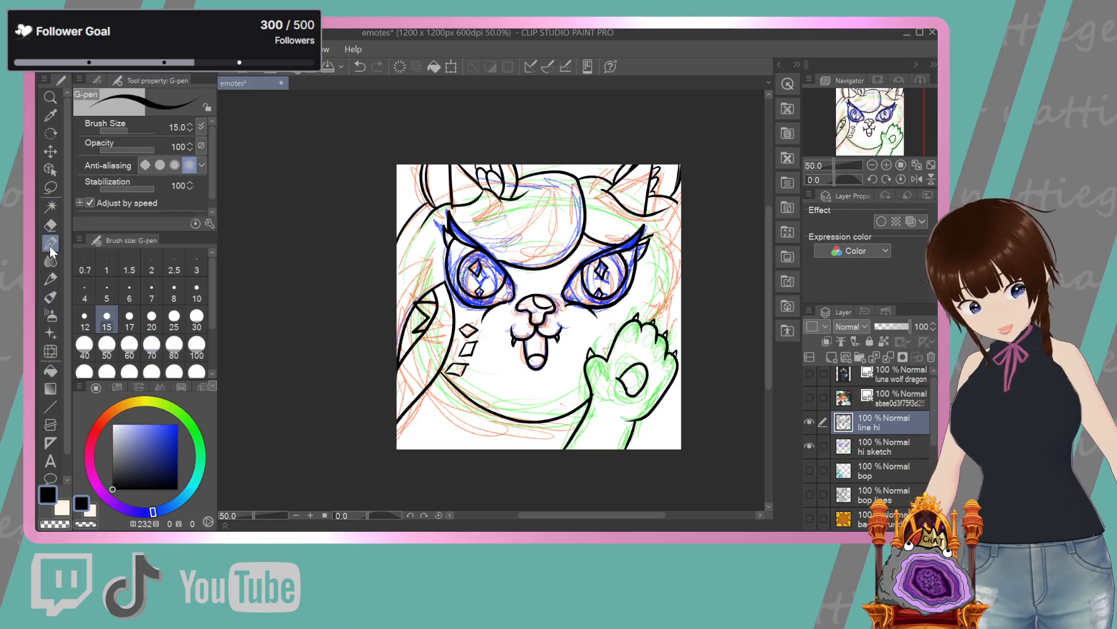
# Try inking a curled strand beside the right eye with zigzag marks below it, undoing the marks and retouching the edge stroke
pyautogui.moveTo(648, 231); pyautogui.dragTo(663, 250)
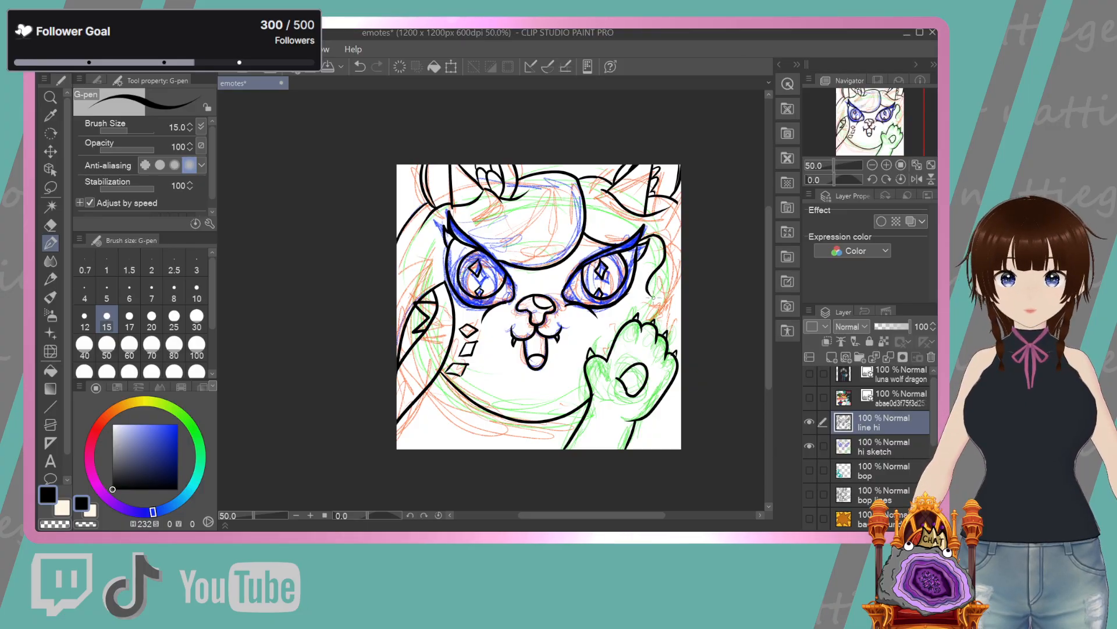
pyautogui.moveTo(674, 264); pyautogui.dragTo(669, 225)
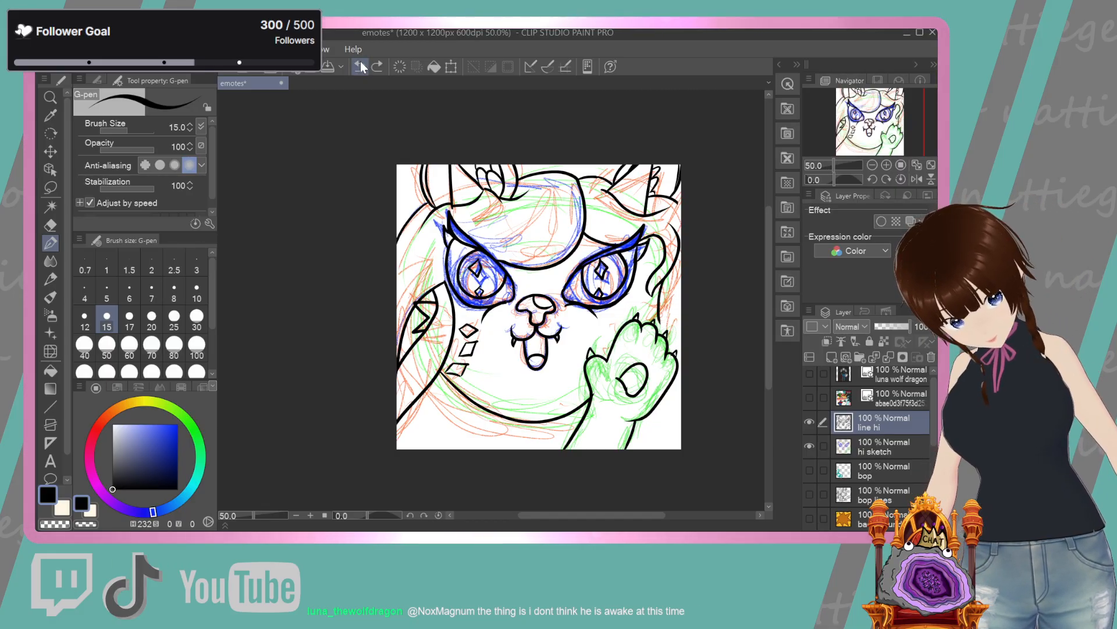
pyautogui.moveTo(672, 304); pyautogui.dragTo(670, 335)
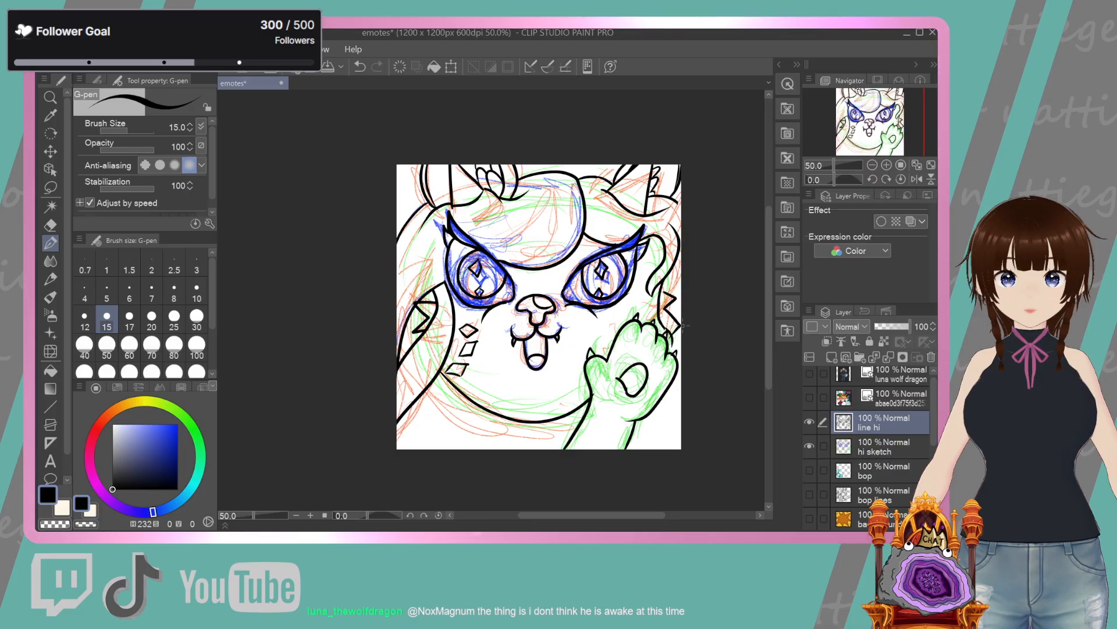
pyautogui.click(359, 66)
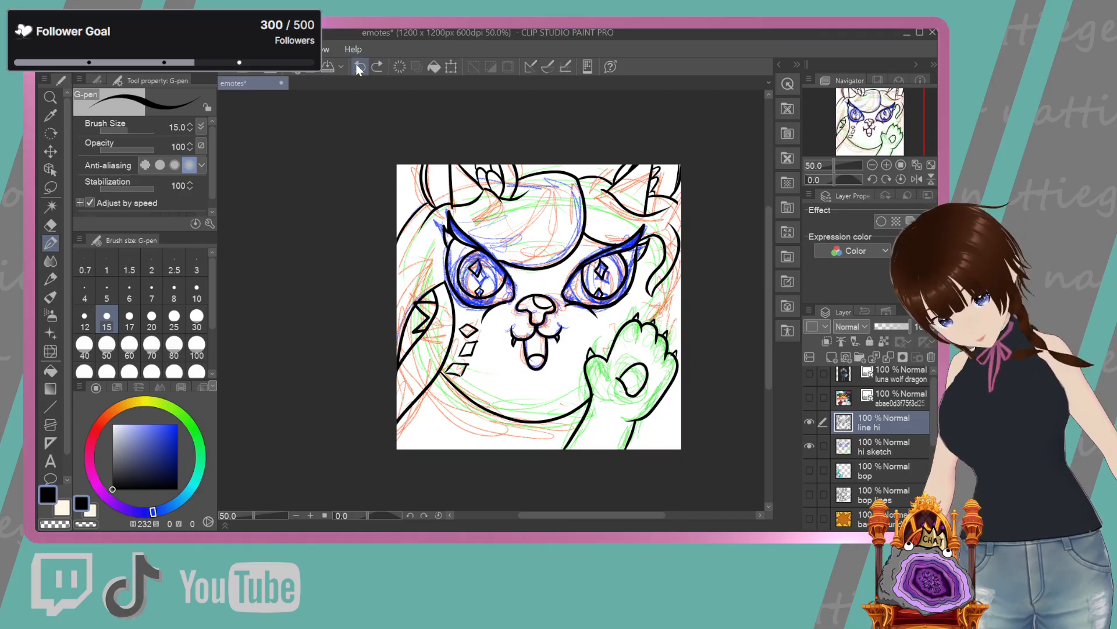
pyautogui.moveTo(679, 208); pyautogui.dragTo(685, 216)
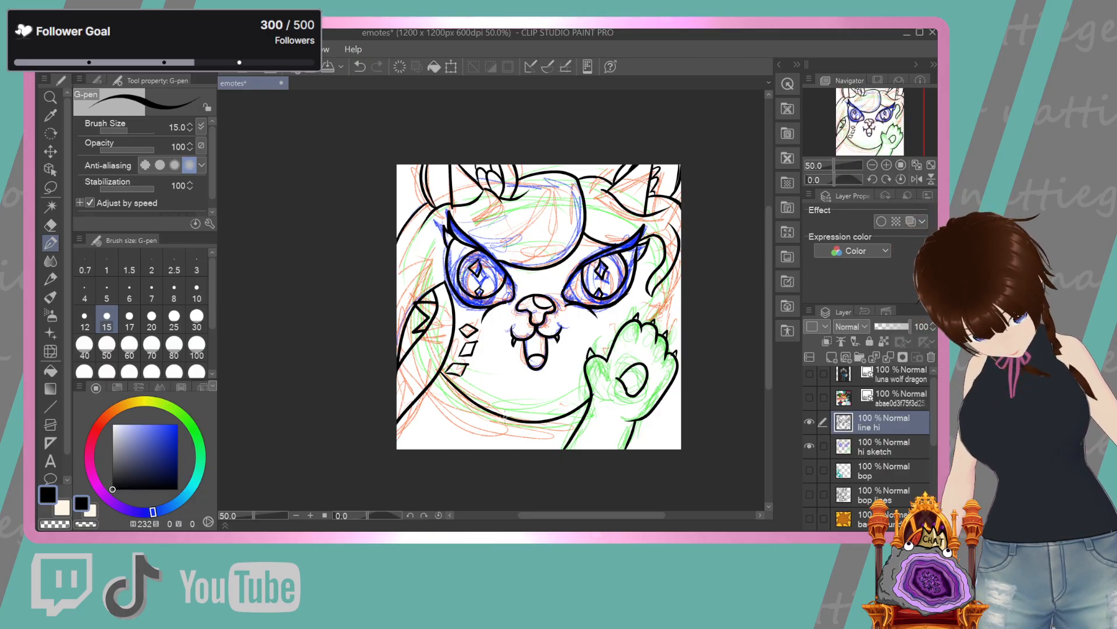
# Ink the neck band beneath the jaw and the curved shoulder lines on both sides of it
pyautogui.moveTo(491, 416); pyautogui.dragTo(502, 433)
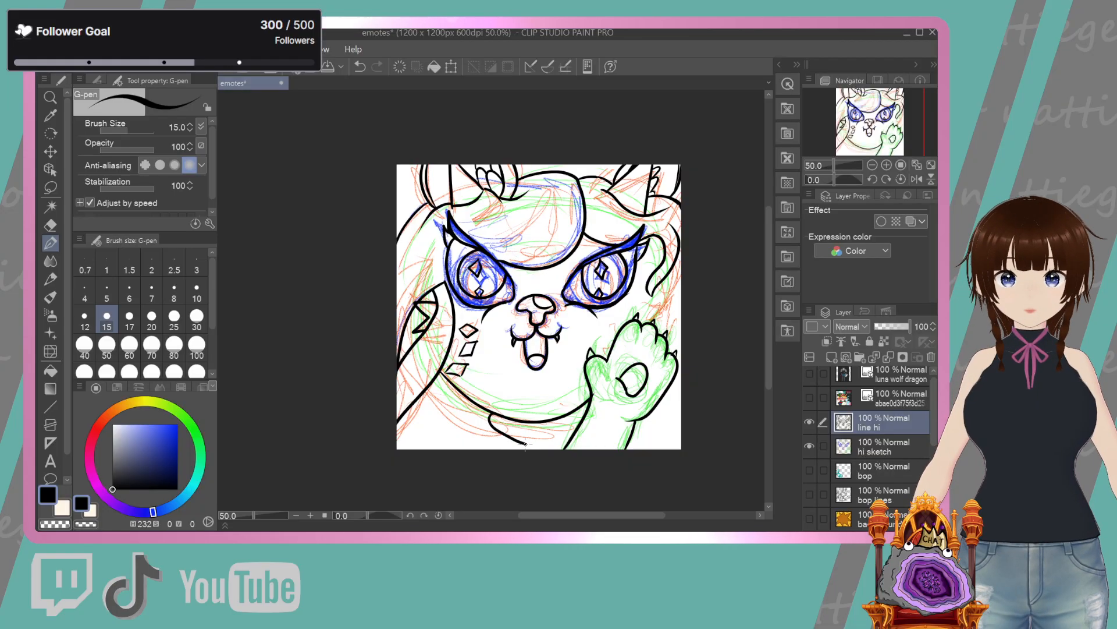
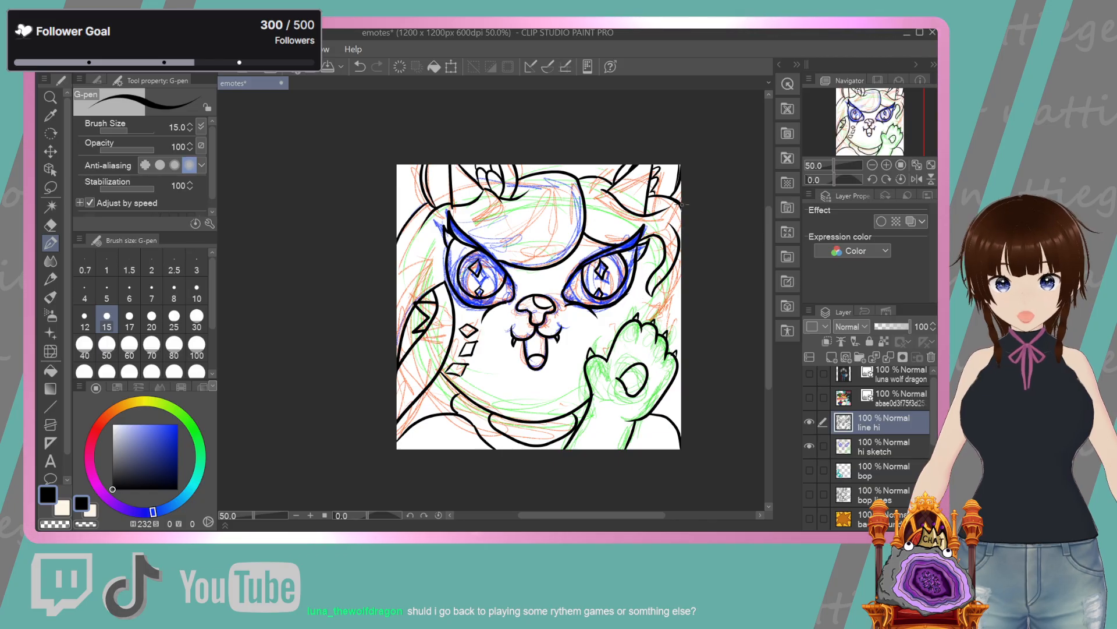
# Erase the curled strand beside the right eye and ink a cheek tuft from the eye down to the paw
pyautogui.press('e')
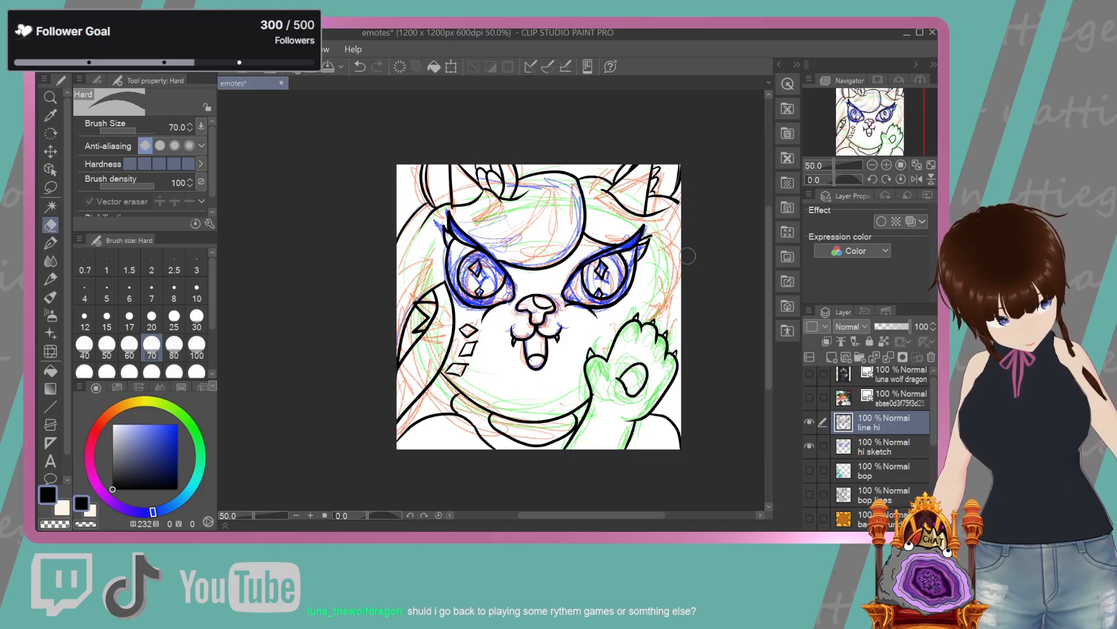
pyautogui.press('p')
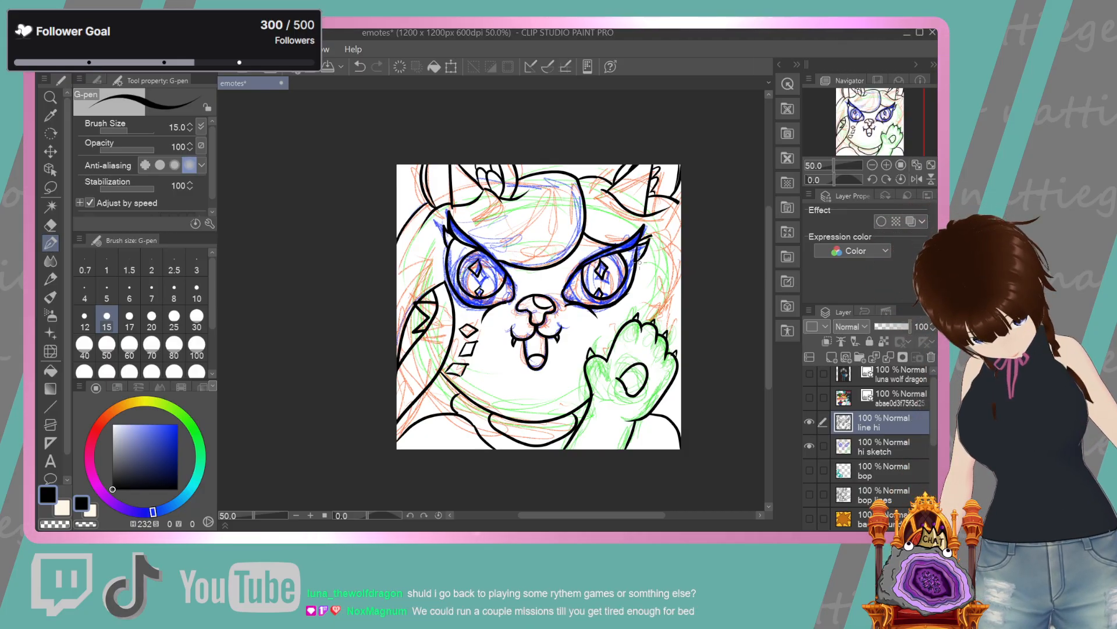
pyautogui.moveTo(638, 262); pyautogui.dragTo(653, 293)
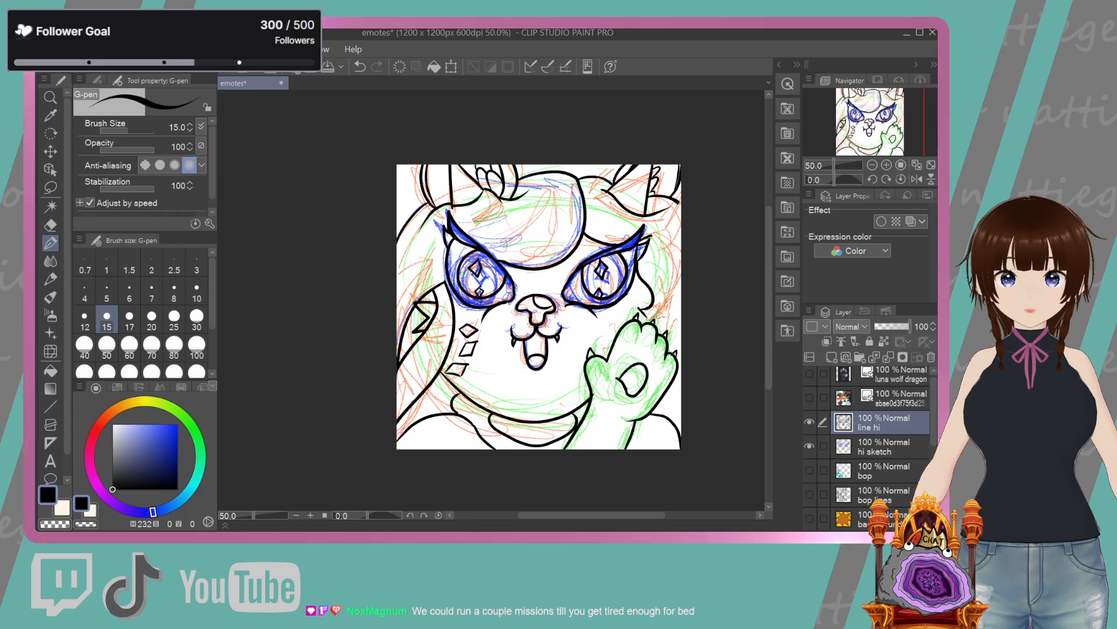
# Ink the wavy strand and triangular marks along the canvas's right edge above the paw, undoing the first stroke there
pyautogui.moveTo(641, 310); pyautogui.dragTo(660, 316)
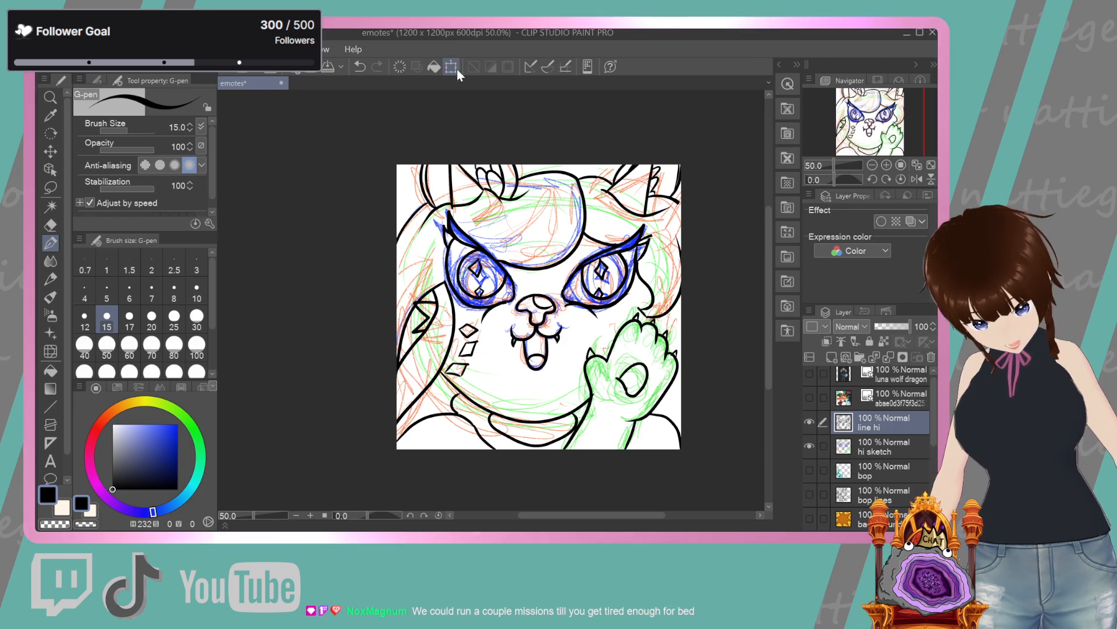
pyautogui.click(356, 68)
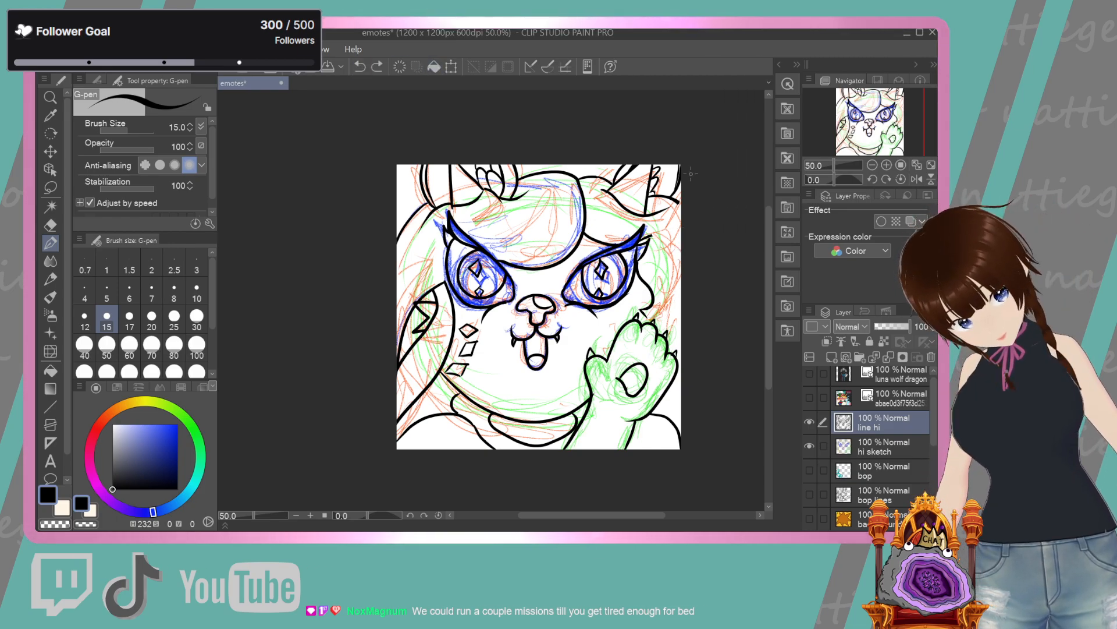
pyautogui.moveTo(677, 202); pyautogui.dragTo(683, 209)
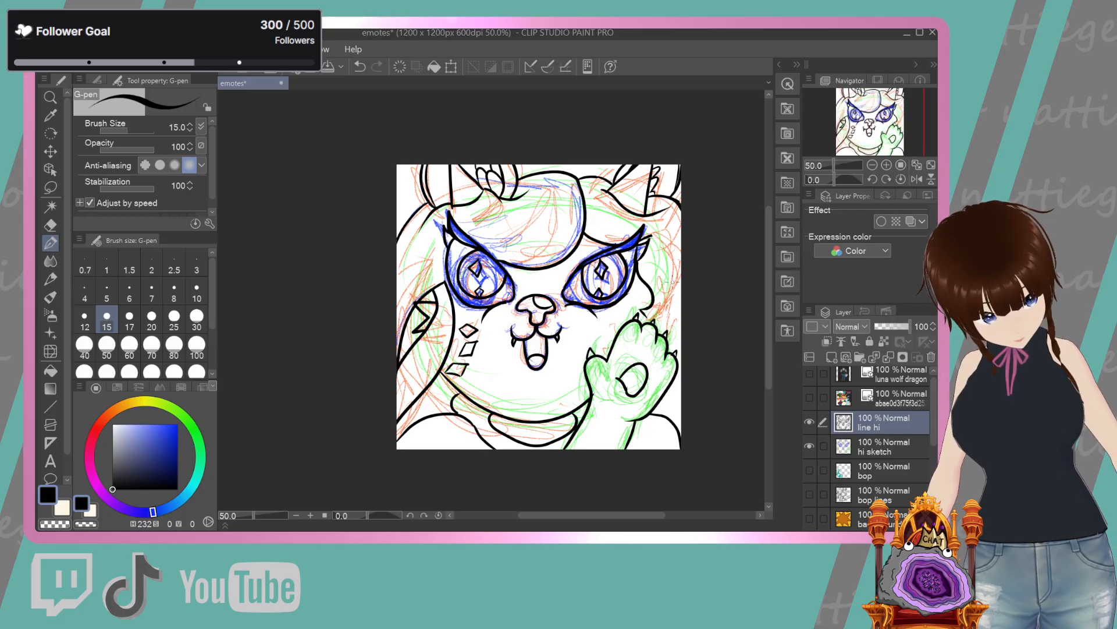
pyautogui.moveTo(681, 280); pyautogui.dragTo(667, 304)
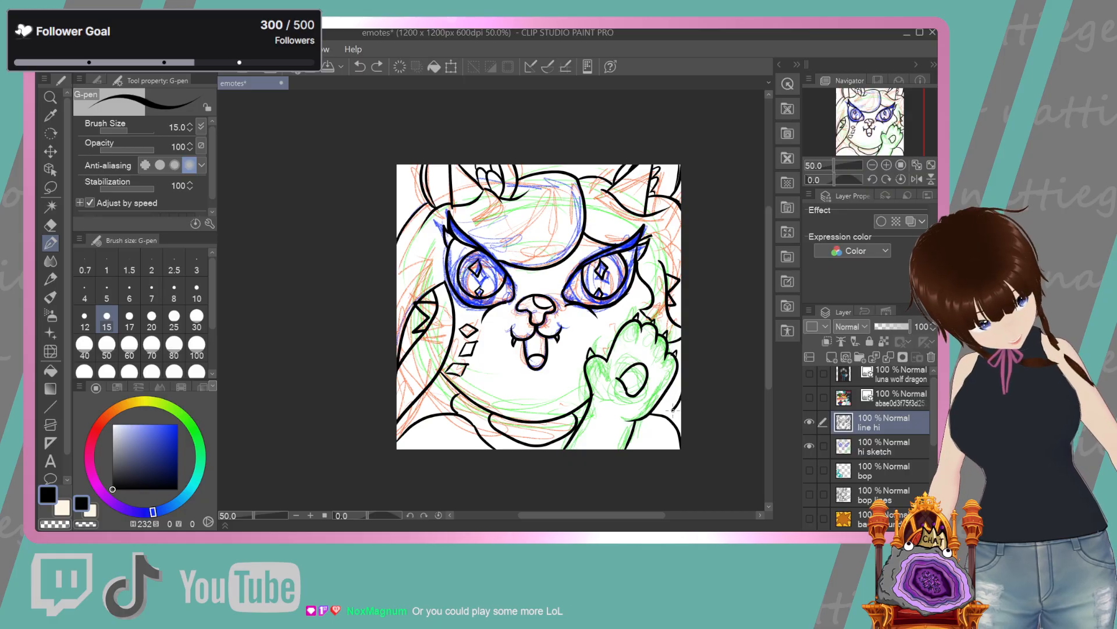
# Ink curved strand lines in the canvas's lower-right corner and trim the excess with the hard eraser at size 17
pyautogui.moveTo(662, 441); pyautogui.dragTo(661, 449)
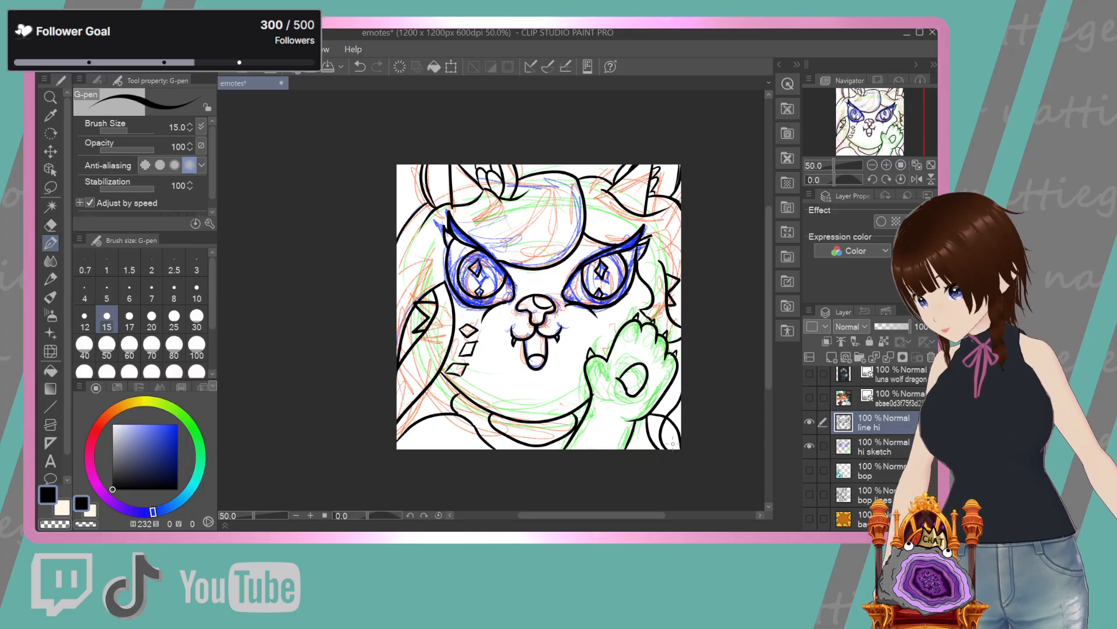
pyautogui.click(56, 218)
pyautogui.click(120, 323)
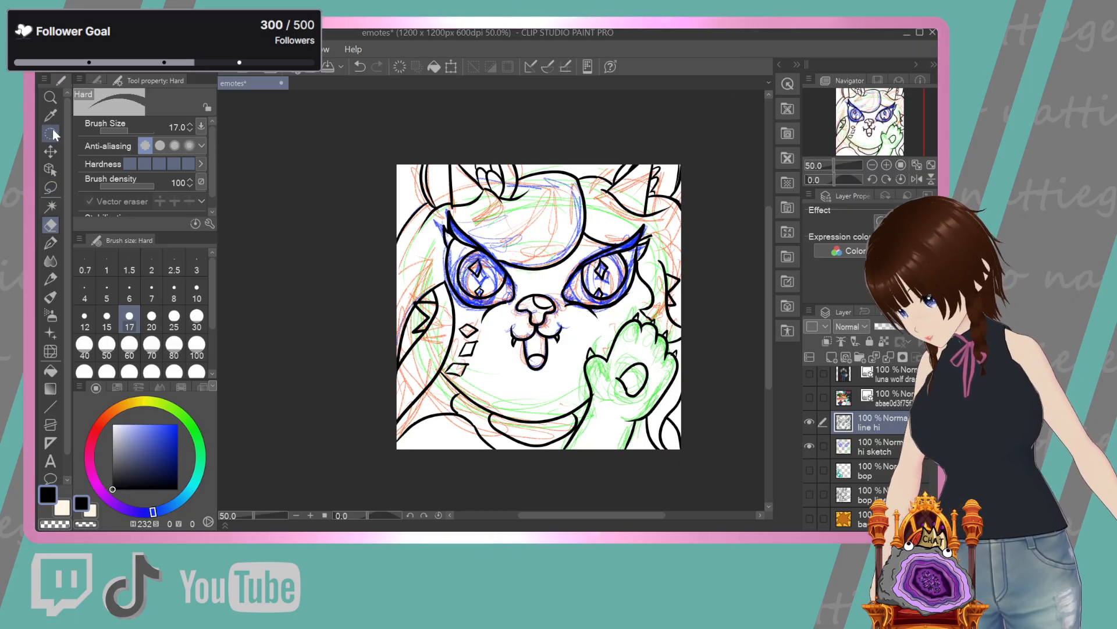
pyautogui.click(51, 242)
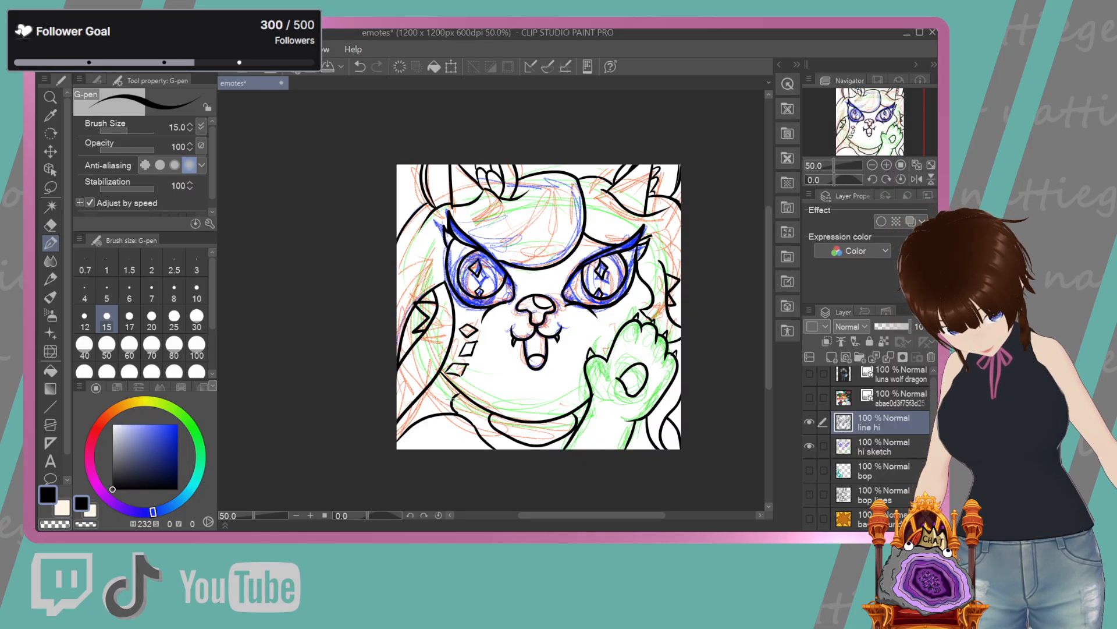
# Ink curved lines over the shoulder in the canvas's lower-left corner, erasing and redrawing the parts that overlap
pyautogui.moveTo(451, 401); pyautogui.dragTo(444, 438)
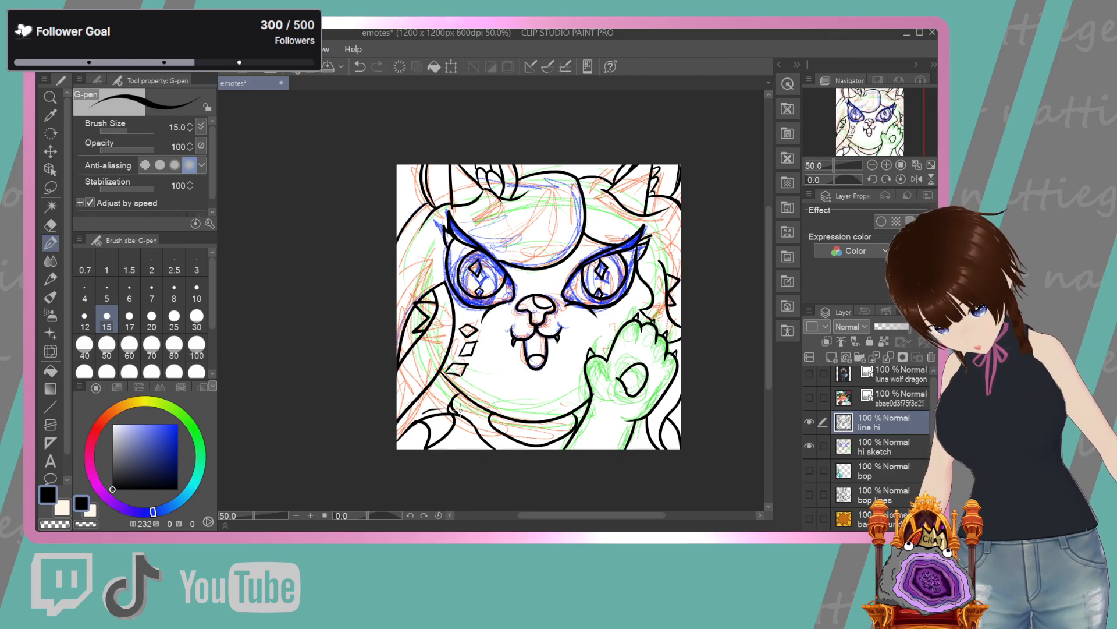
pyautogui.press('e')
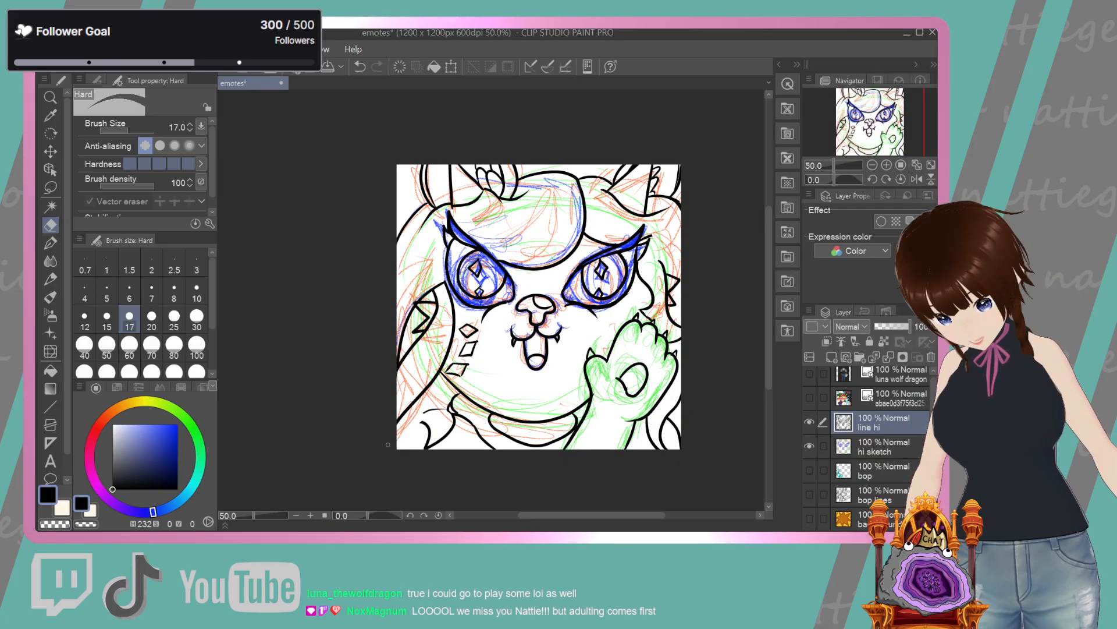
pyautogui.press('p')
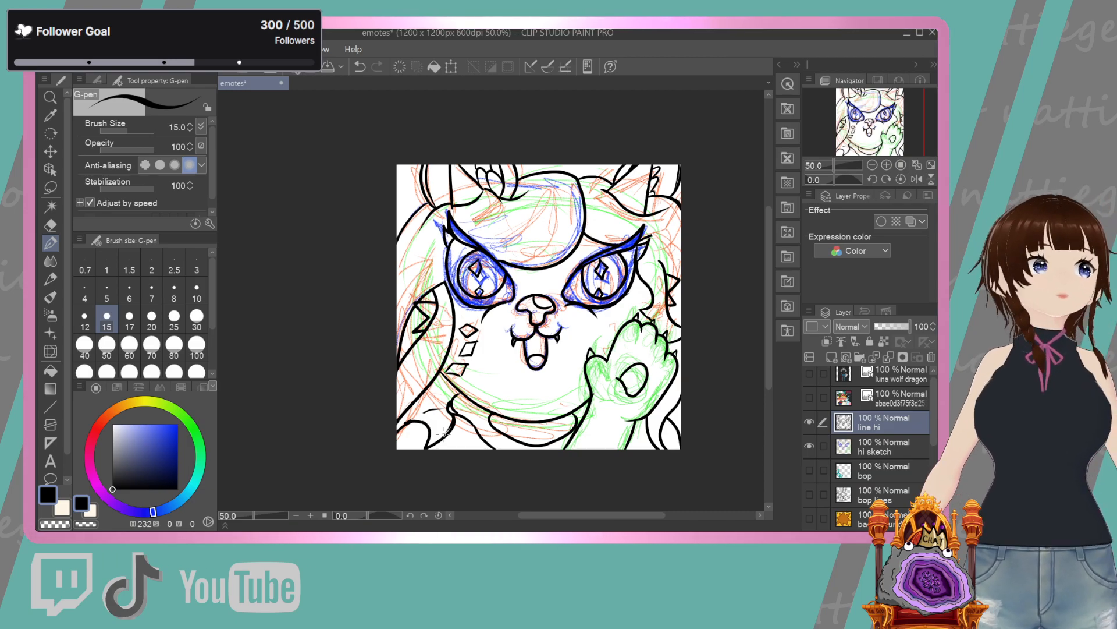
# Hide the "hi sketch" layer, erase the right eye's outer lash lines, and undo the redrawn lash strokes
pyautogui.click(809, 447)
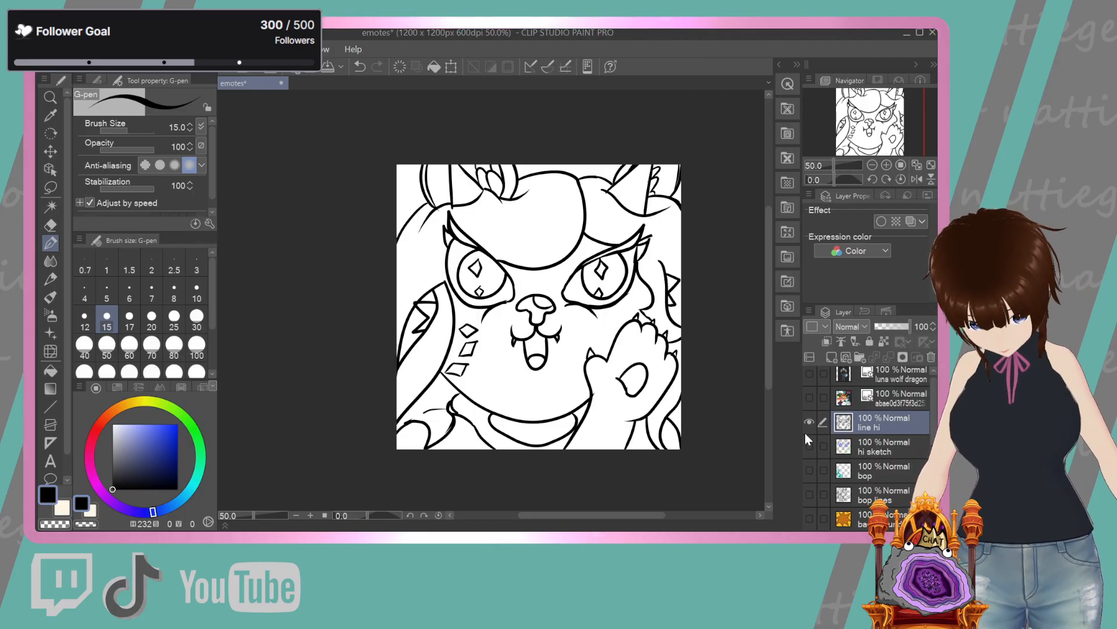
pyautogui.click(51, 224)
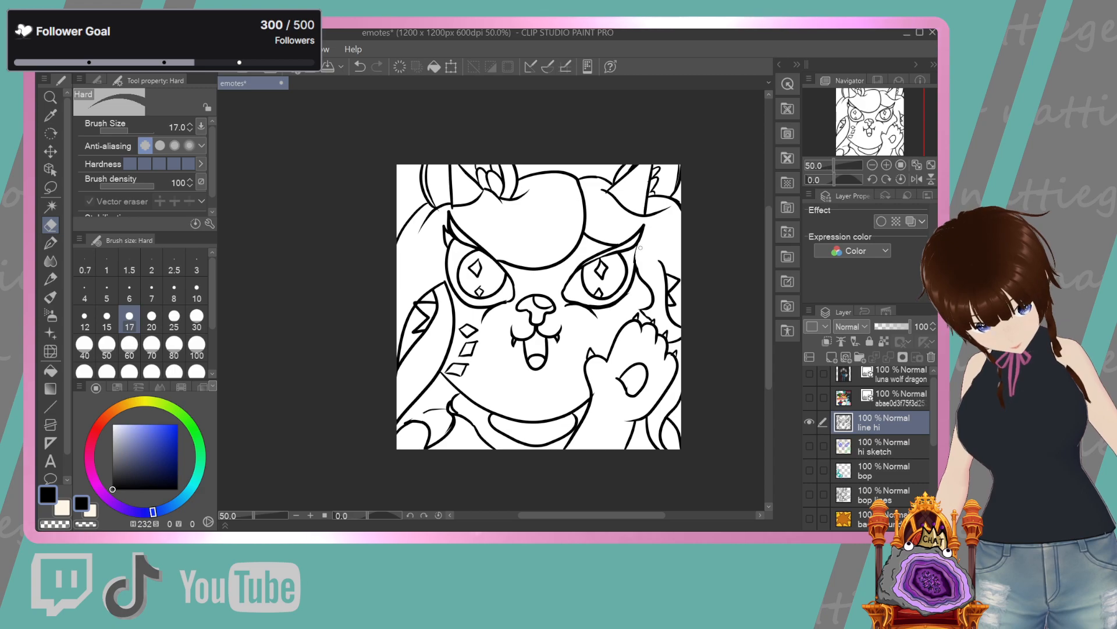
pyautogui.click(51, 244)
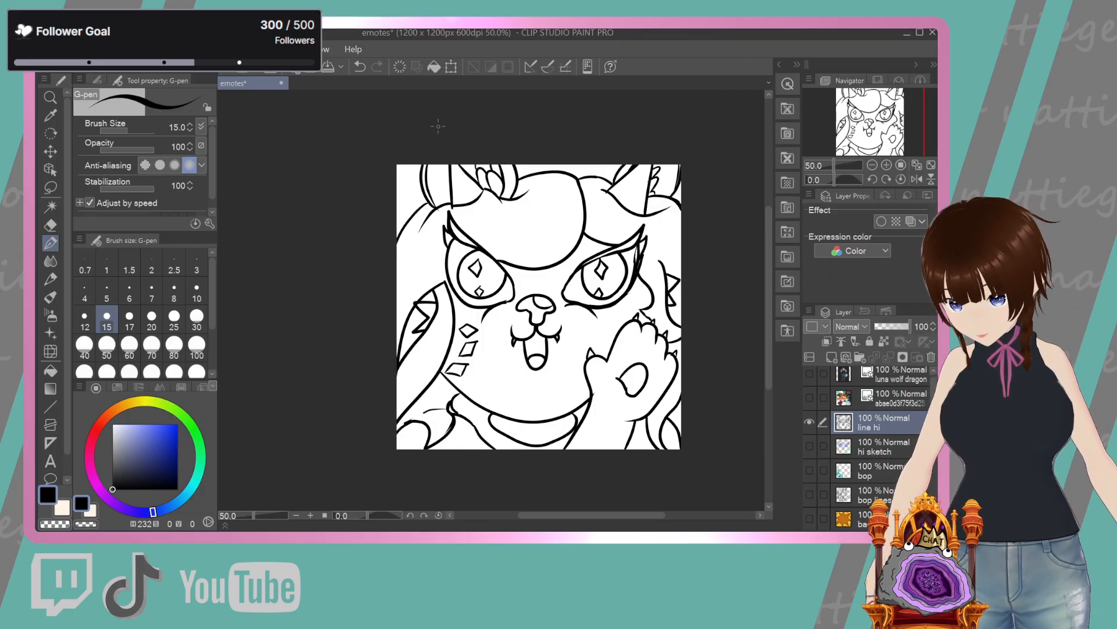
pyautogui.click(361, 68)
pyautogui.click(361, 68)
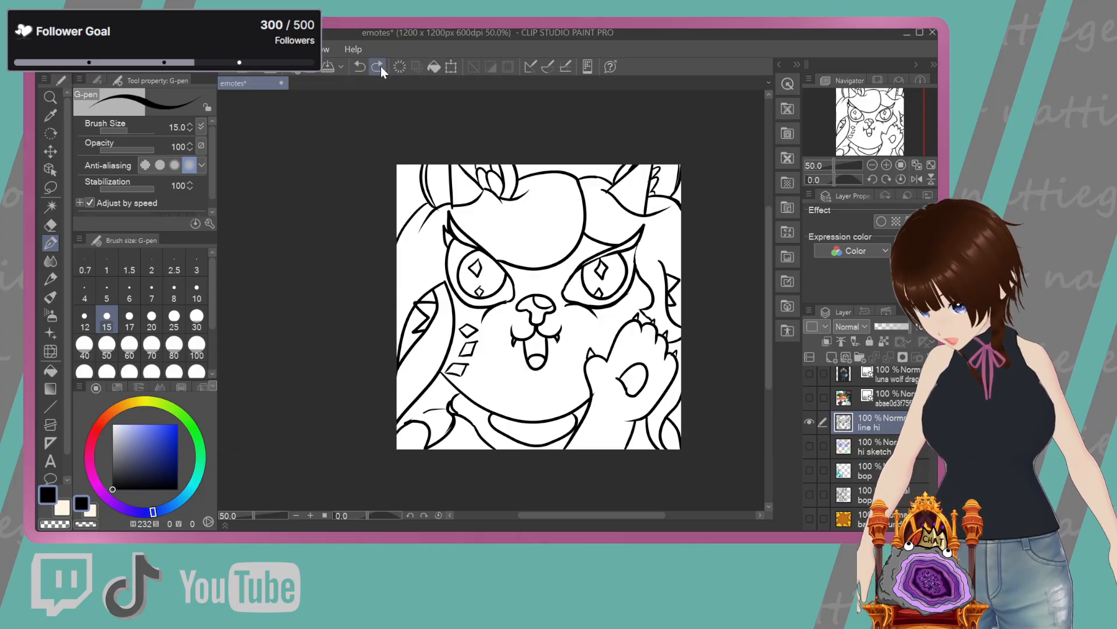
# Erase the right eye's outer edge below the upper lash and redraw it with the G-pen at size 15
pyautogui.click(50, 225)
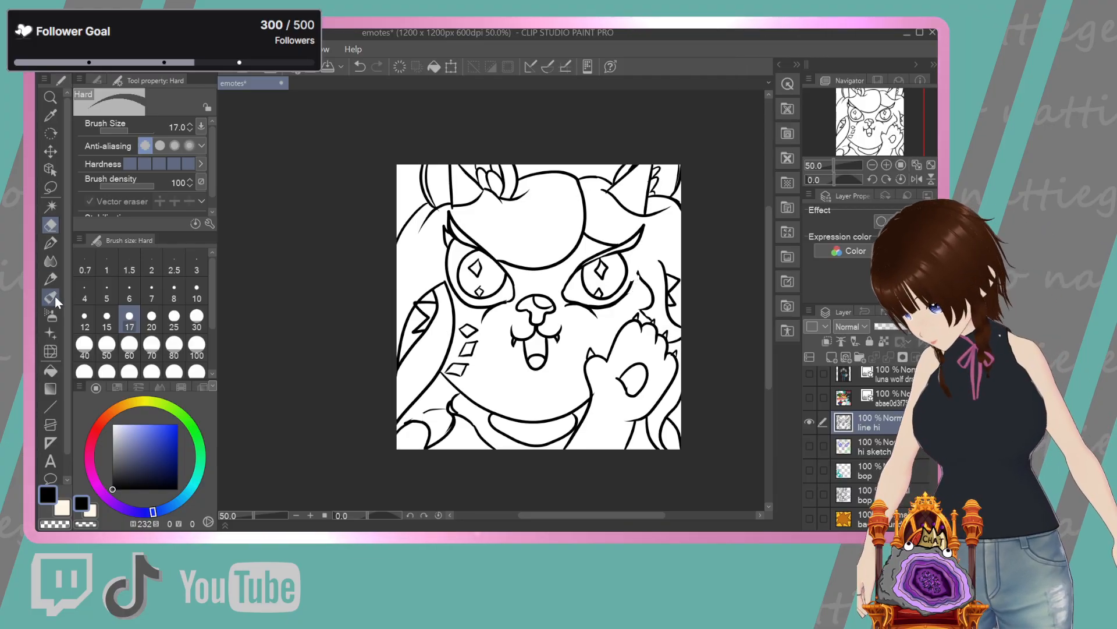
pyautogui.click(51, 243)
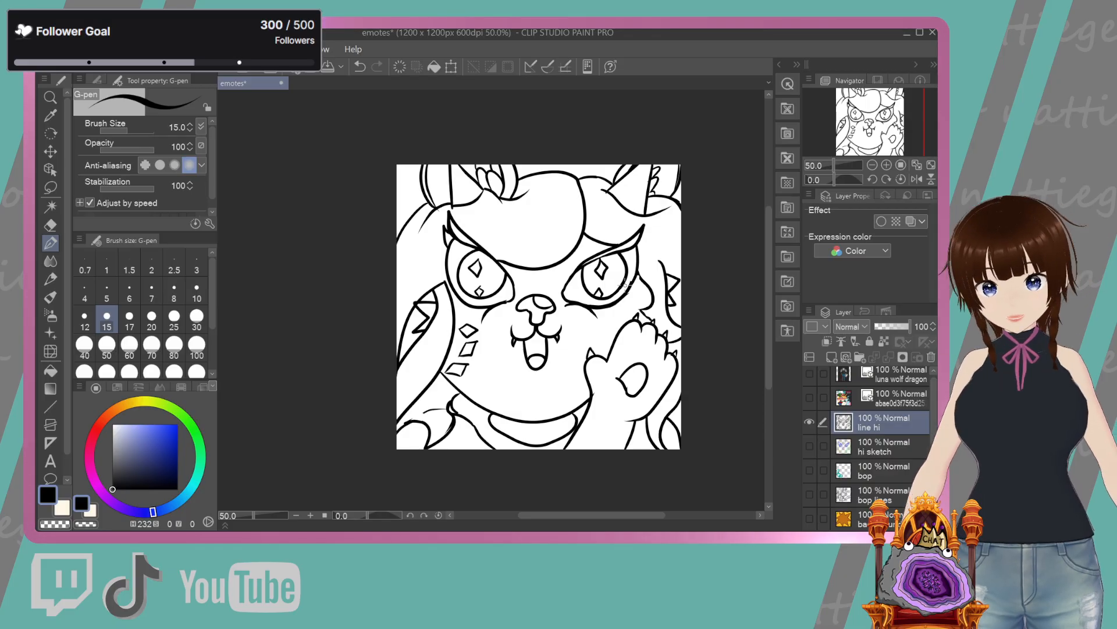
# Redraw the right eye's outer lash and the cheek line beside it with the G-pen, and touch up the left eye's upper lid
pyautogui.hotkey('ctrl', 'z')
pyautogui.moveTo(634, 247); pyautogui.dragTo(632, 283)
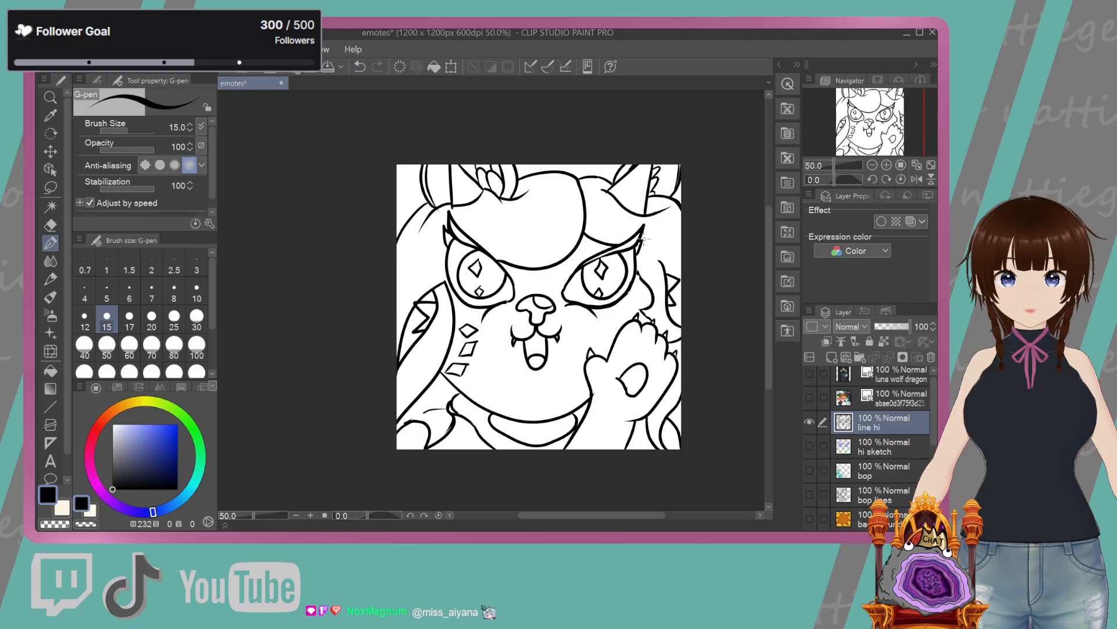
pyautogui.moveTo(646, 236); pyautogui.dragTo(637, 277)
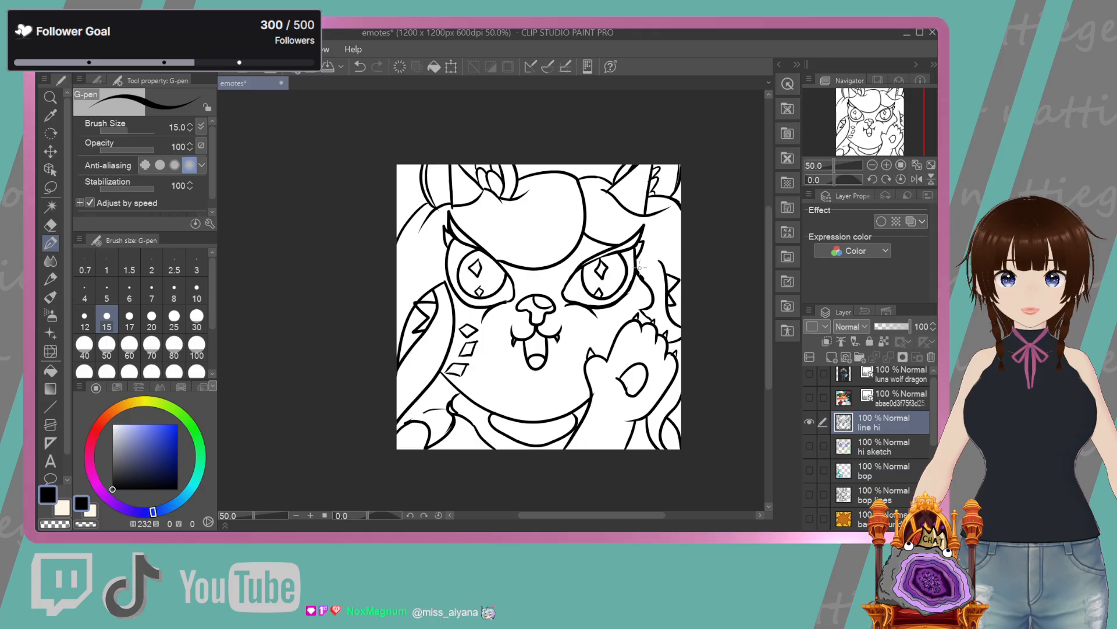
pyautogui.click(361, 69)
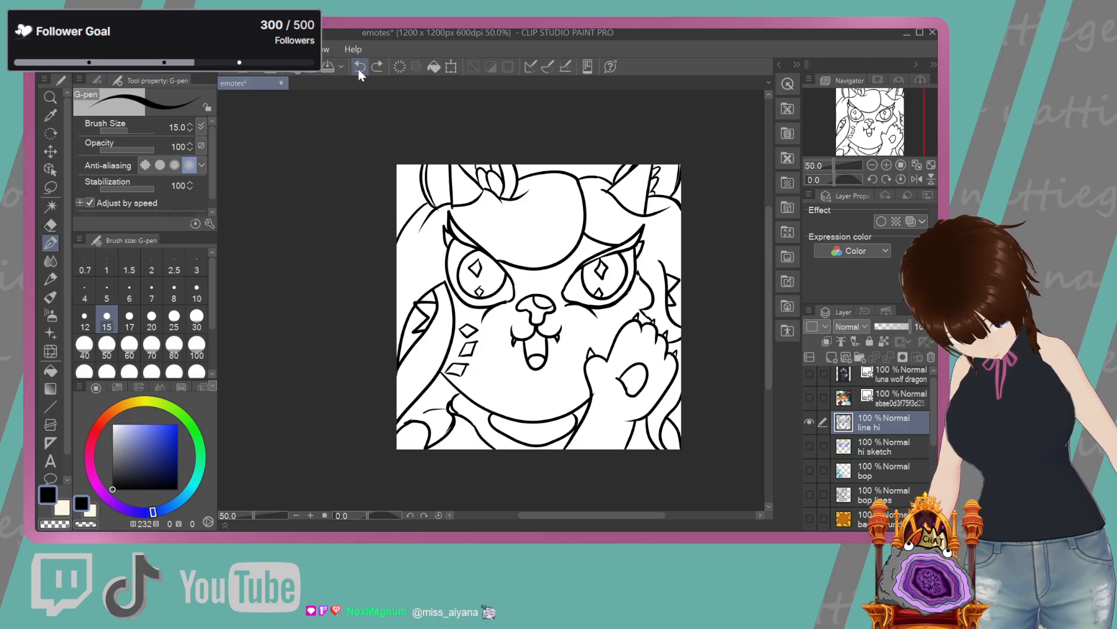
pyautogui.moveTo(637, 266); pyautogui.dragTo(642, 279)
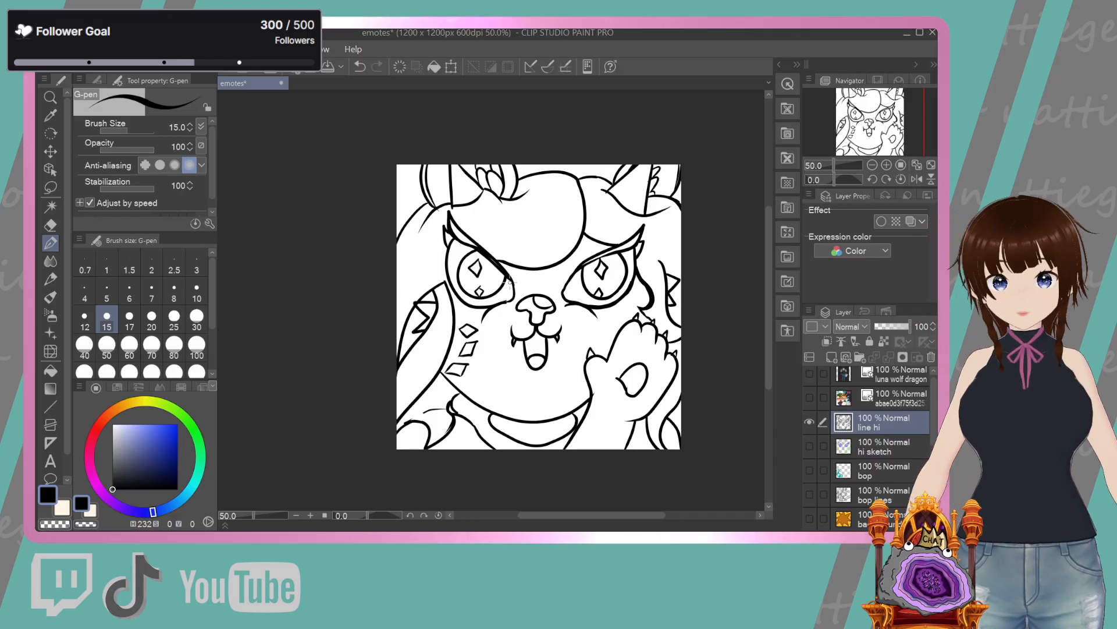
pyautogui.click(359, 68)
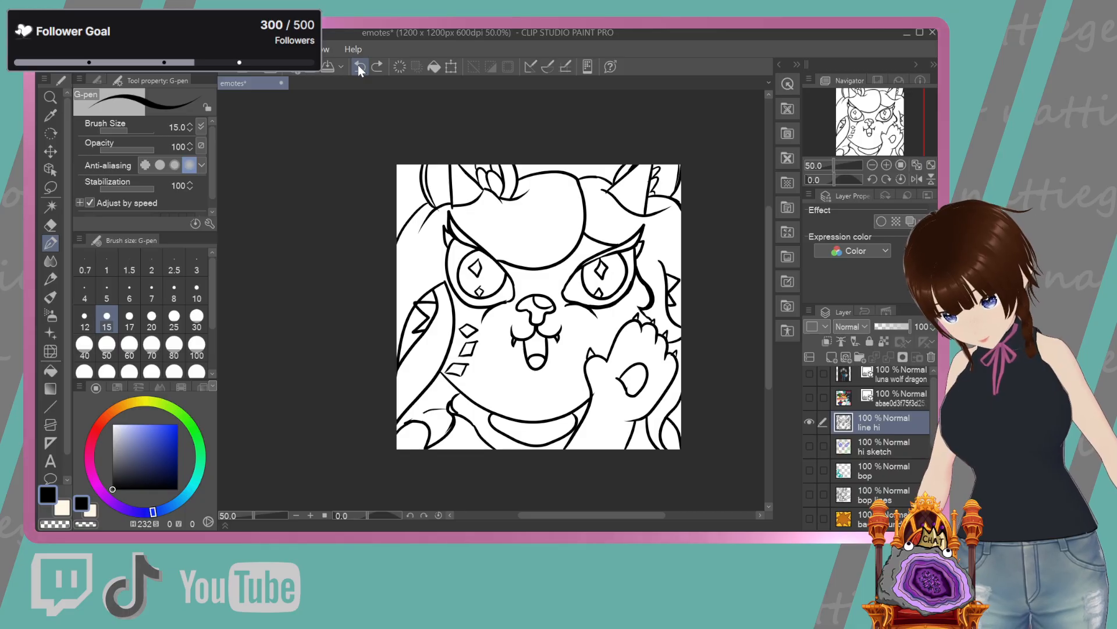
pyautogui.moveTo(477, 248); pyautogui.dragTo(501, 264)
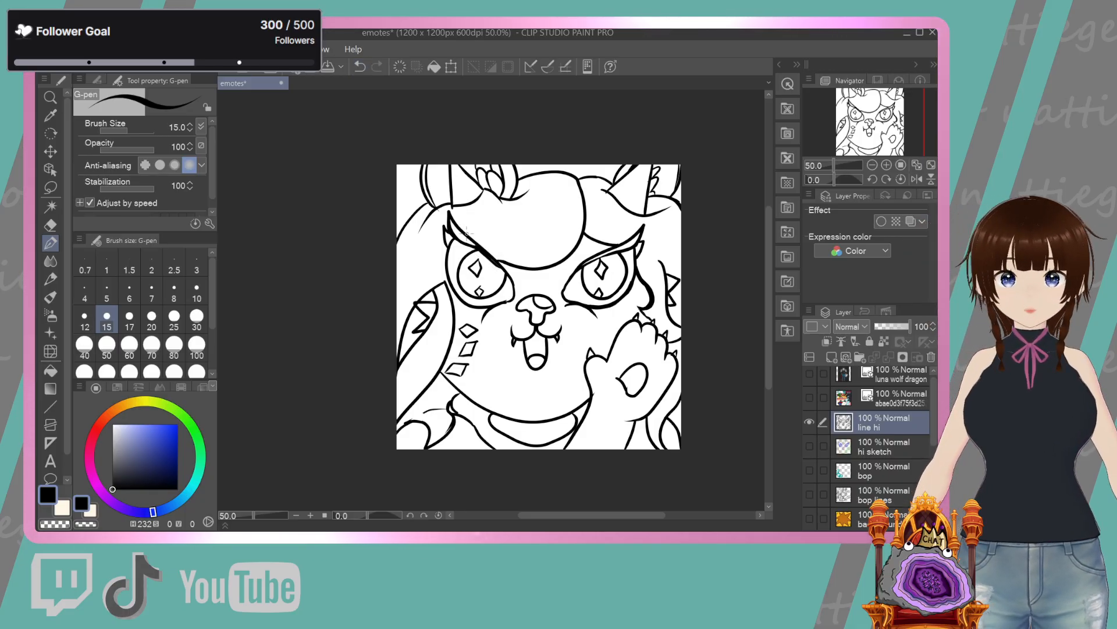
# Set the hard eraser to size 5 and the G-pen to size 8 for fine work around the nose
pyautogui.click(106, 288)
pyautogui.click(50, 225)
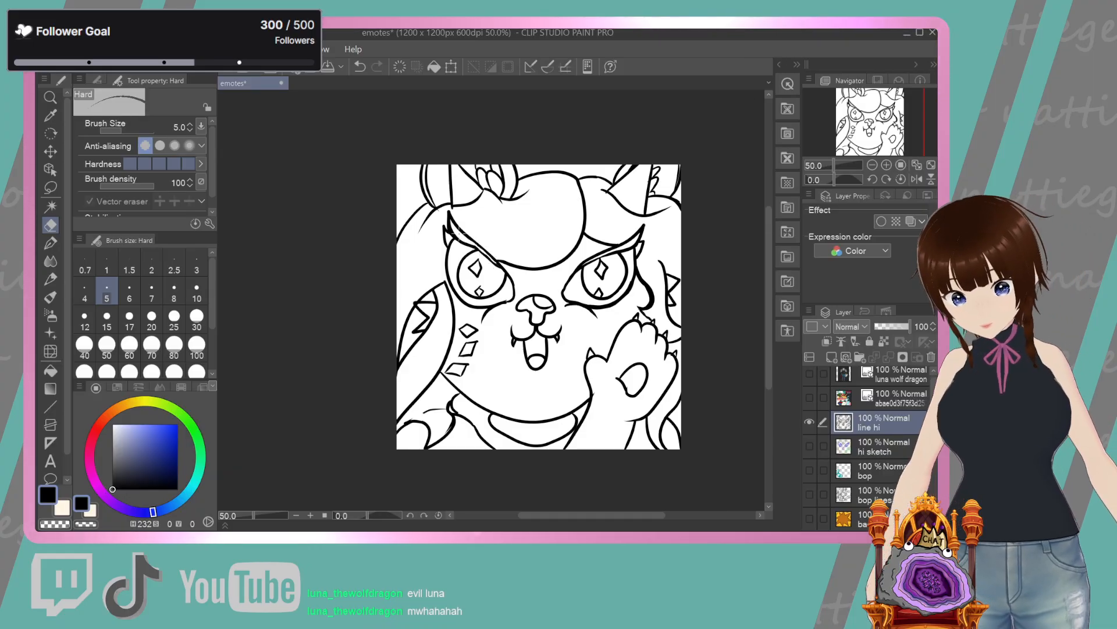
pyautogui.click(49, 241)
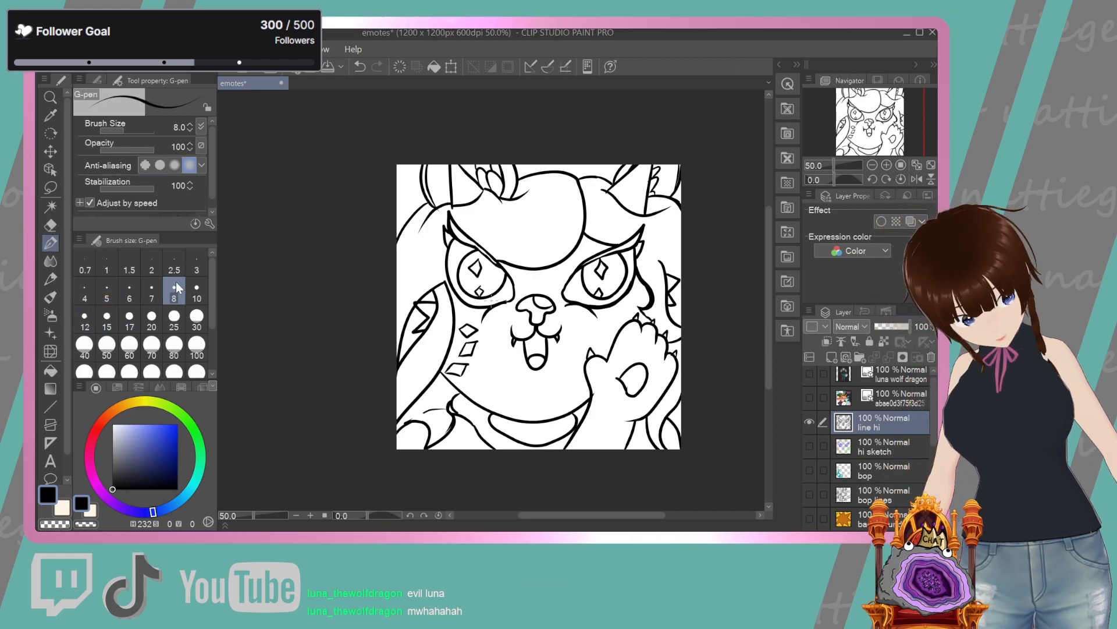
pyautogui.scroll(3, 368, 278)
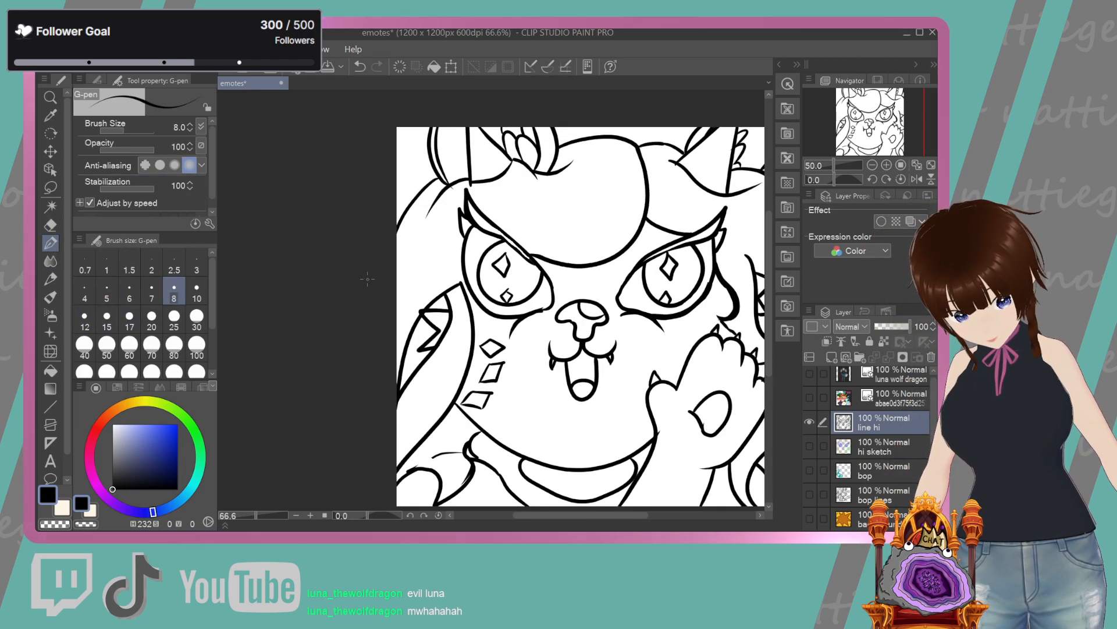
pyautogui.scroll(1, 368, 278)
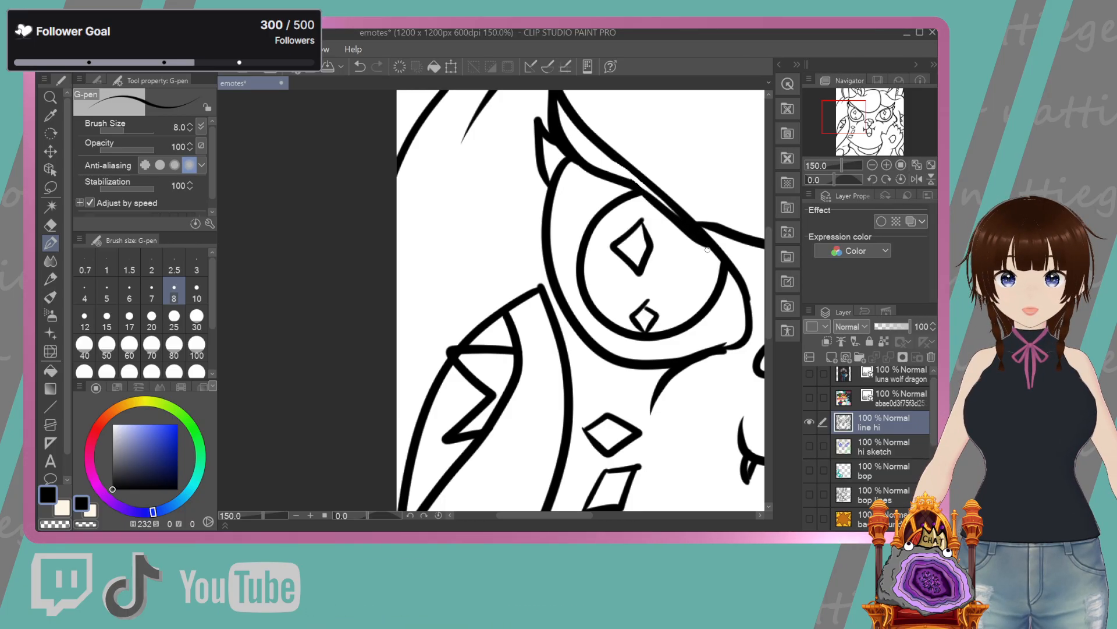
pyautogui.scroll(-6, 707, 249)
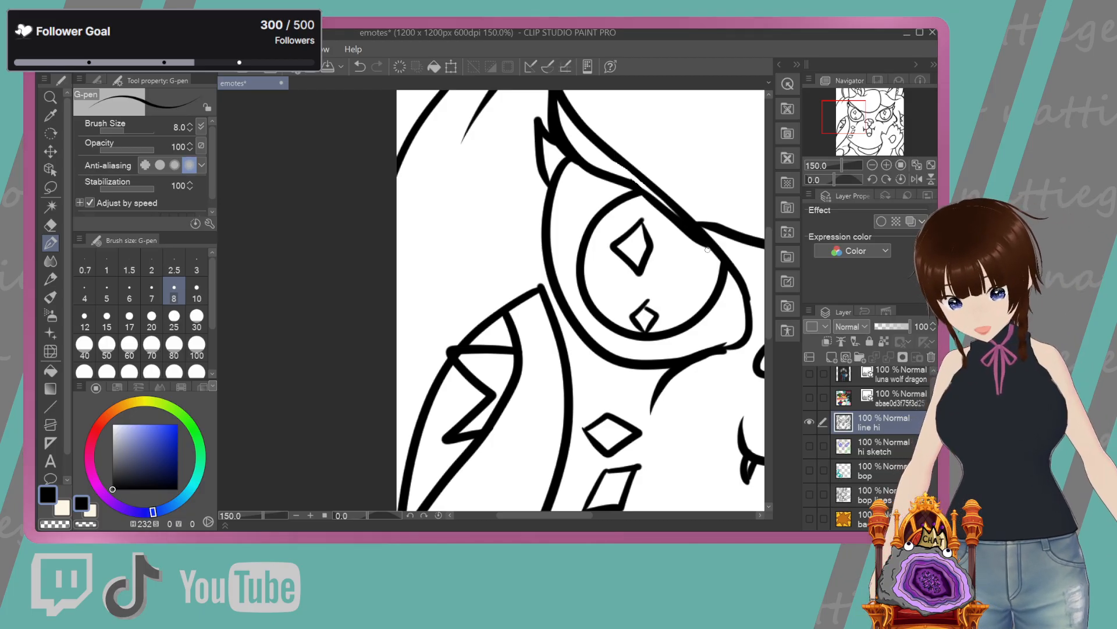
pyautogui.scroll(1, 619, 246)
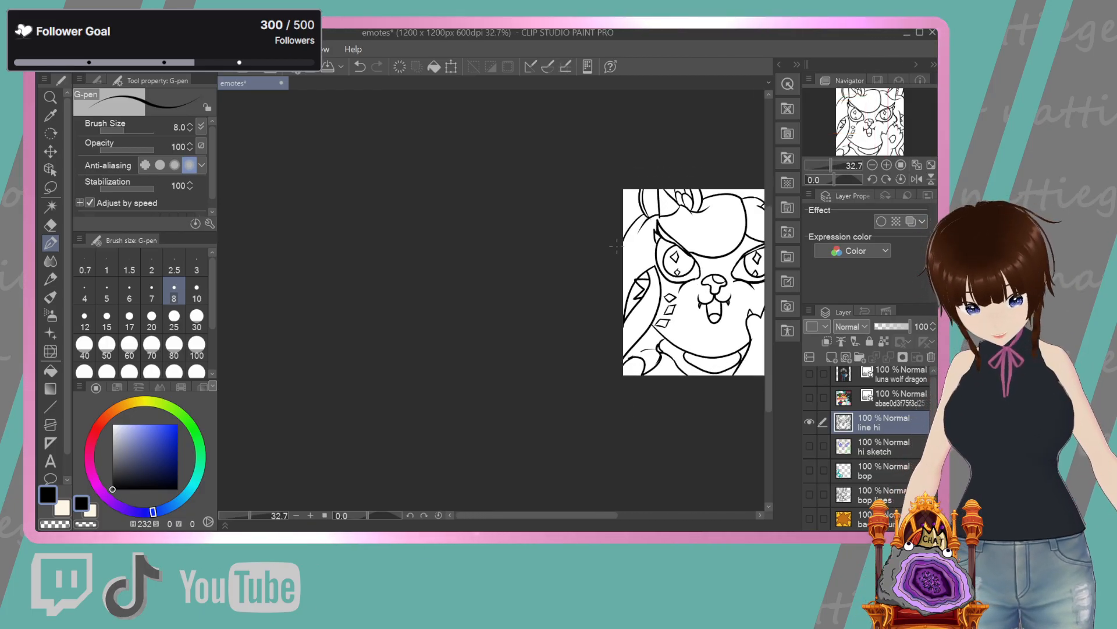
pyautogui.moveTo(566, 515); pyautogui.dragTo(600, 515)
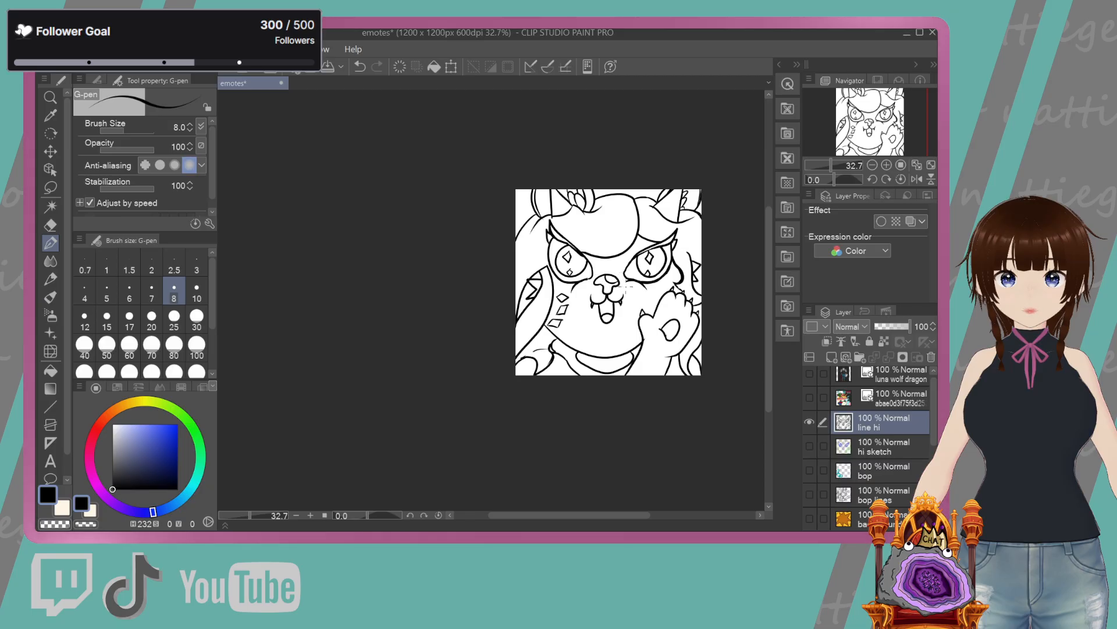
pyautogui.scroll(4, 626, 285)
pyautogui.scroll(1, 681, 273)
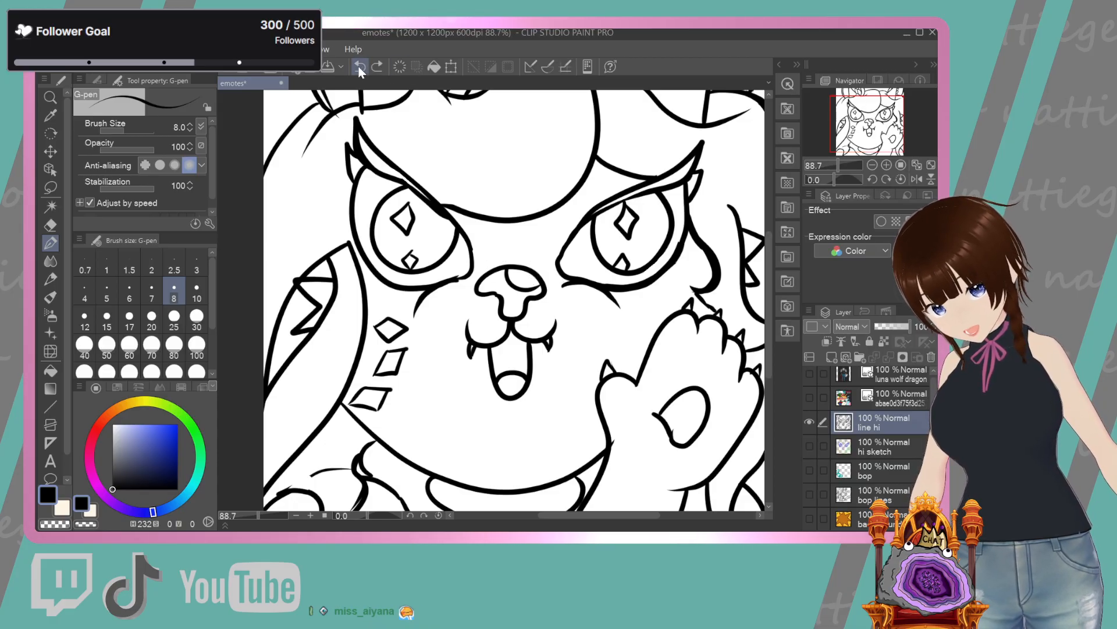
# Try to ink a thin arched muzzle line over the nose between the eyes, undoing each attempt
pyautogui.moveTo(477, 261)
pyautogui.mouseDown()
pyautogui.moveTo(532, 256)
pyautogui.moveTo(560, 278)
pyautogui.mouseUp()
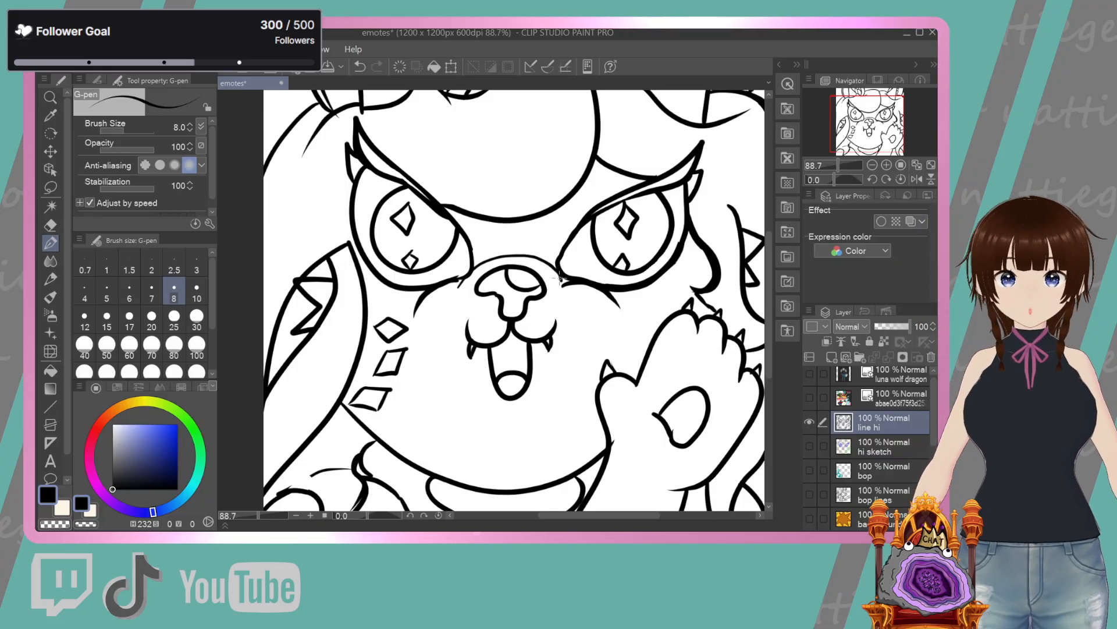
pyautogui.click(366, 68)
pyautogui.click(366, 68)
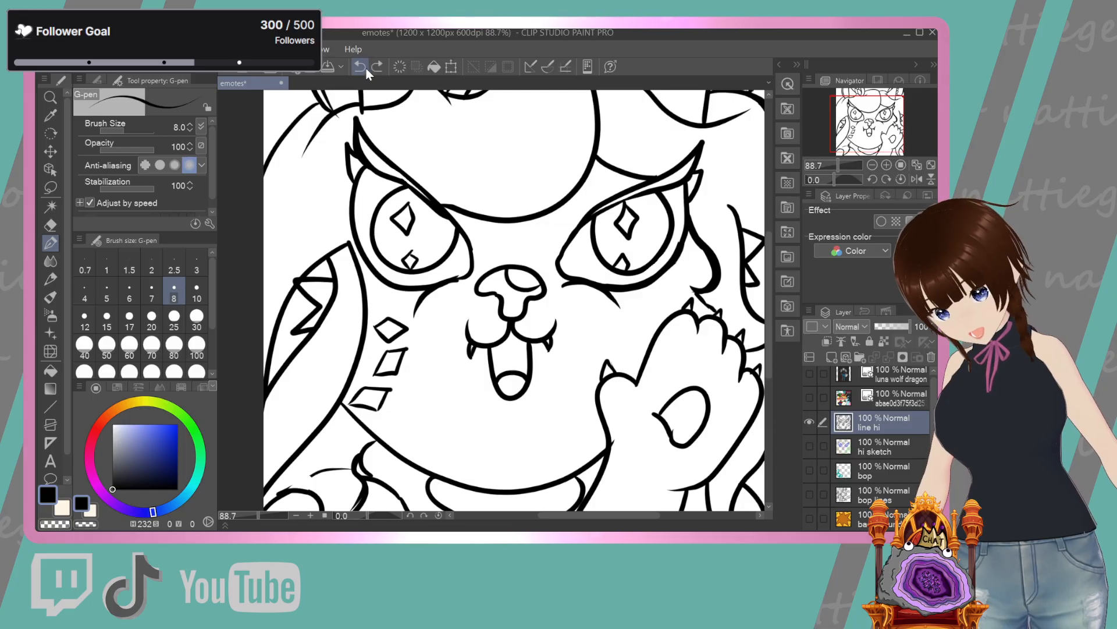
pyautogui.moveTo(460, 281)
pyautogui.mouseDown()
pyautogui.moveTo(514, 253)
pyautogui.moveTo(561, 284)
pyautogui.moveTo(501, 254)
pyautogui.mouseUp()
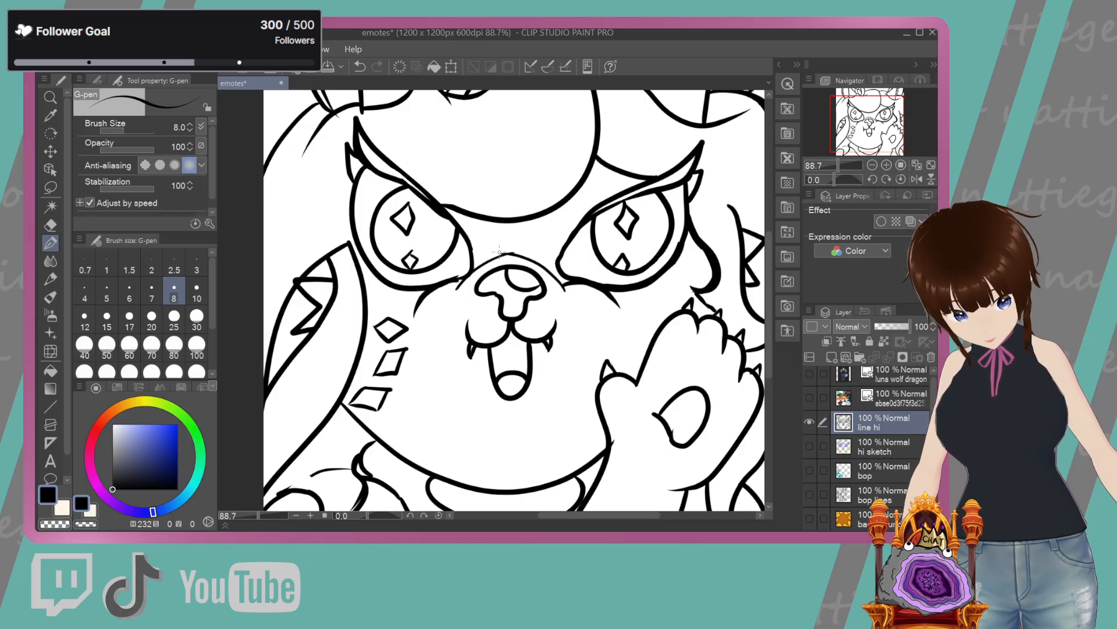
pyautogui.click(361, 66)
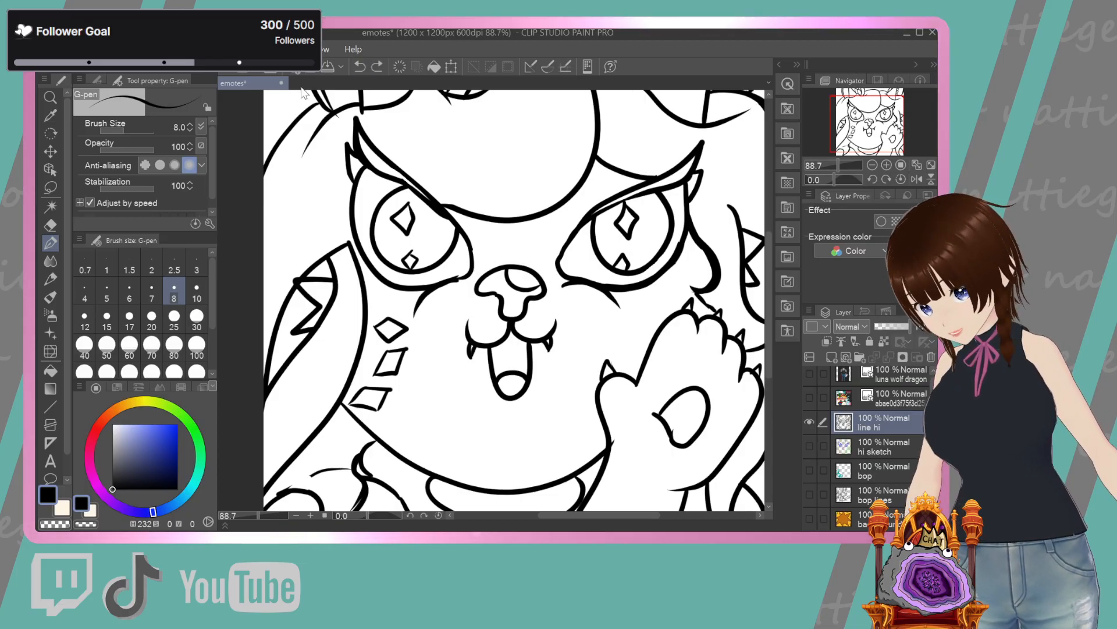
# Lasso the nose and mouth on the "line hi" layer and shift them slightly to the right with a transform
pyautogui.click(451, 66)
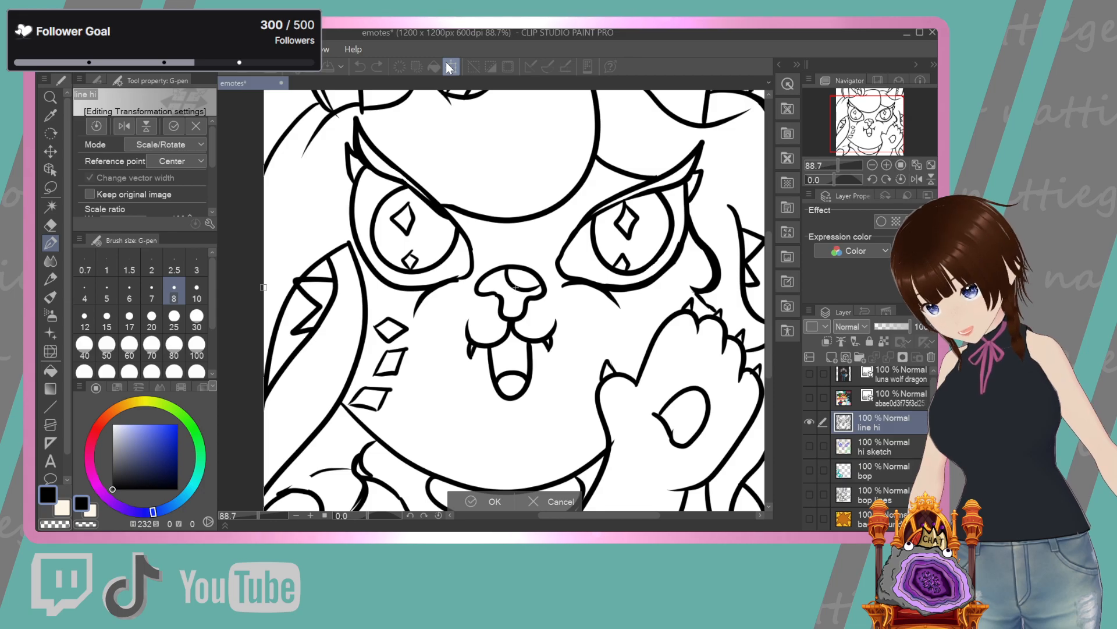
pyautogui.click(496, 500)
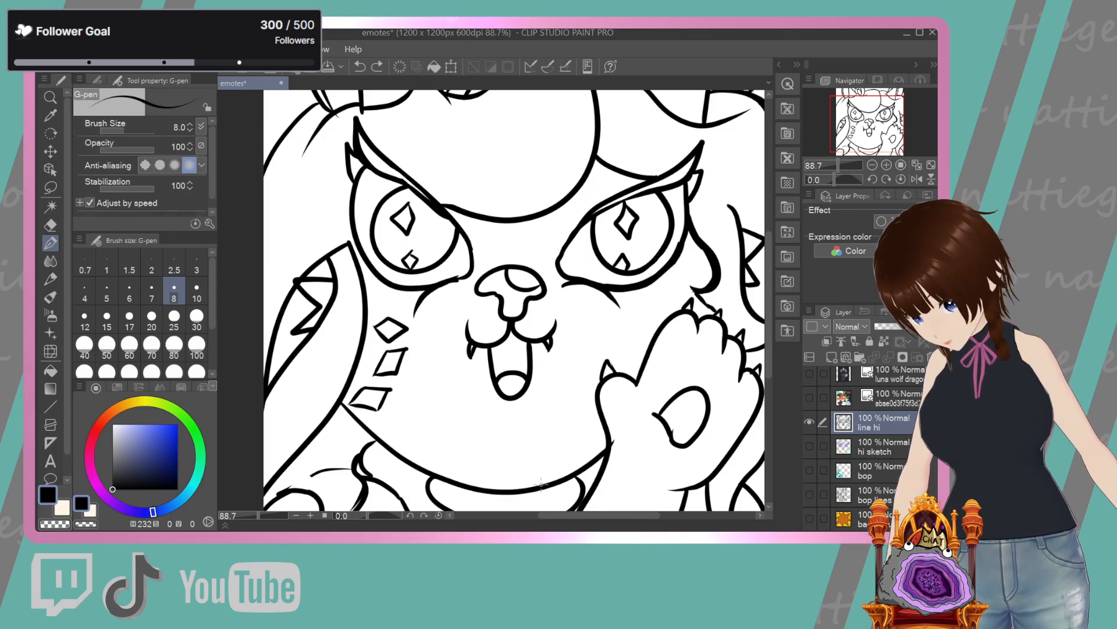
pyautogui.click(55, 185)
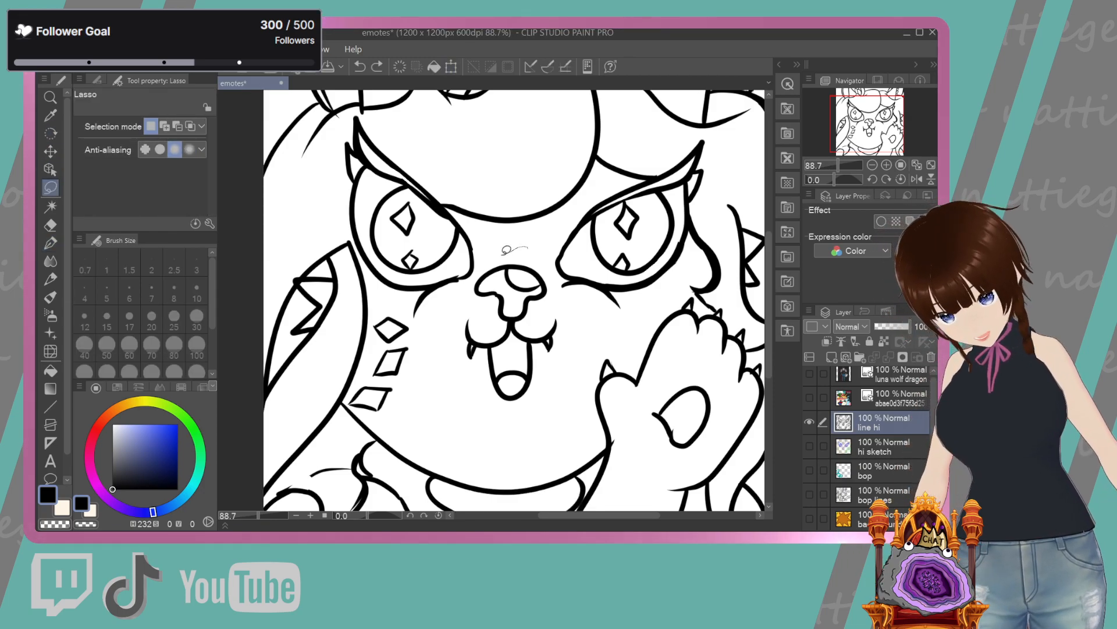
pyautogui.moveTo(526, 247); pyautogui.dragTo(456, 335)
pyautogui.moveTo(548, 401)
pyautogui.mouseDown()
pyautogui.moveTo(568, 343)
pyautogui.moveTo(556, 279)
pyautogui.moveTo(518, 245)
pyautogui.mouseUp()
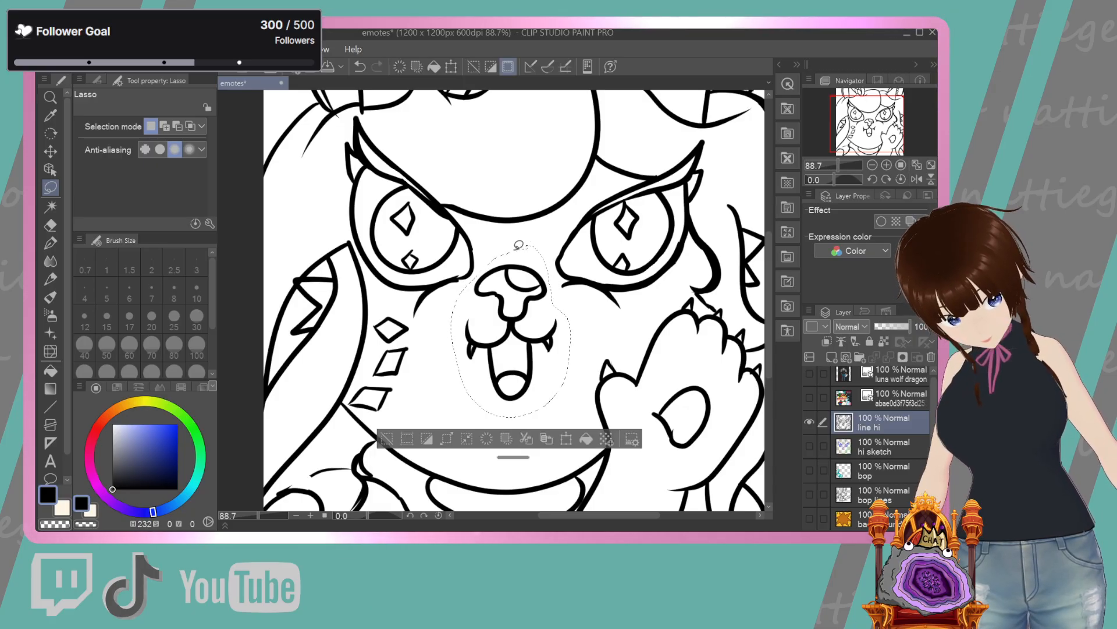
pyautogui.hotkey('ctrl', 't')
pyautogui.moveTo(521, 374); pyautogui.dragTo(528, 375)
pyautogui.moveTo(524, 375); pyautogui.dragTo(527, 398)
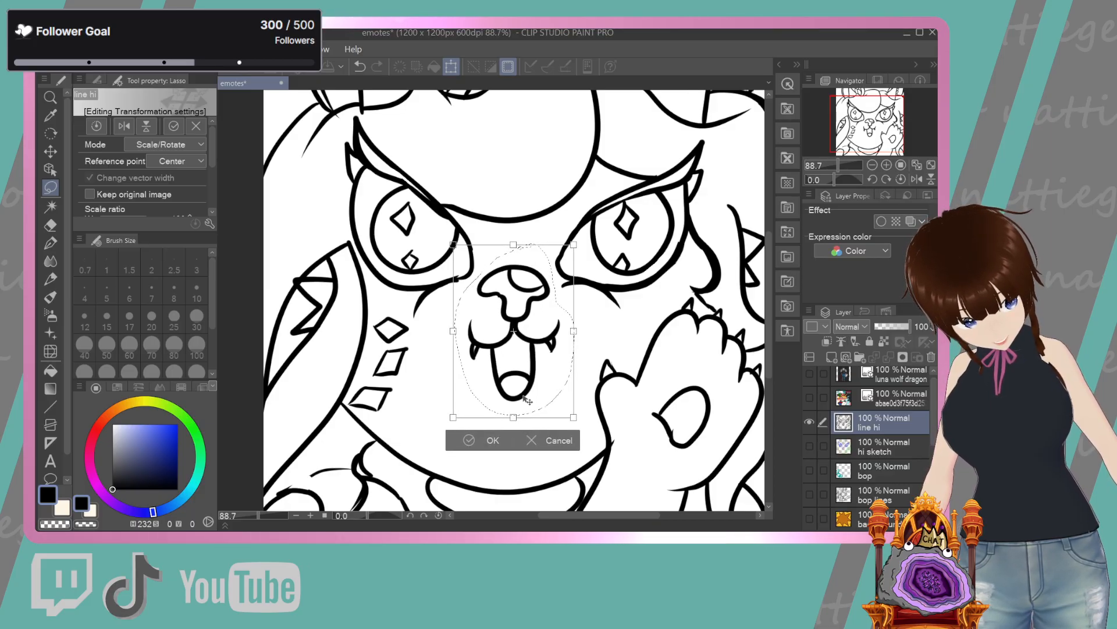
pyautogui.click(498, 442)
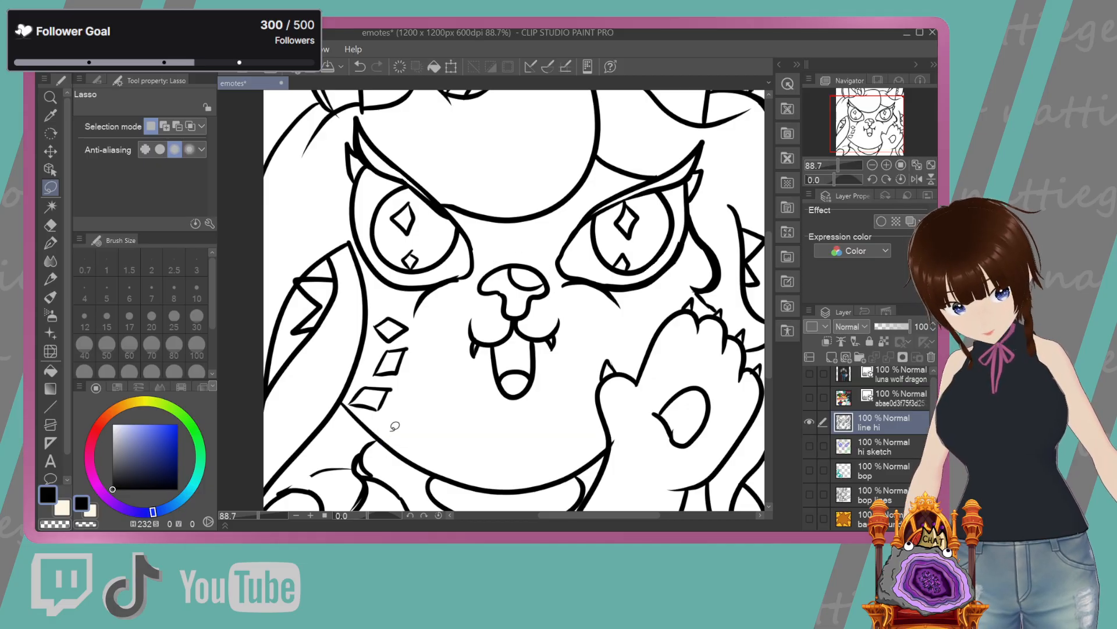
# Clean up the line edges of the triangular markings on the left ear with the hard eraser at size 5
pyautogui.scroll(-2, 477, 356)
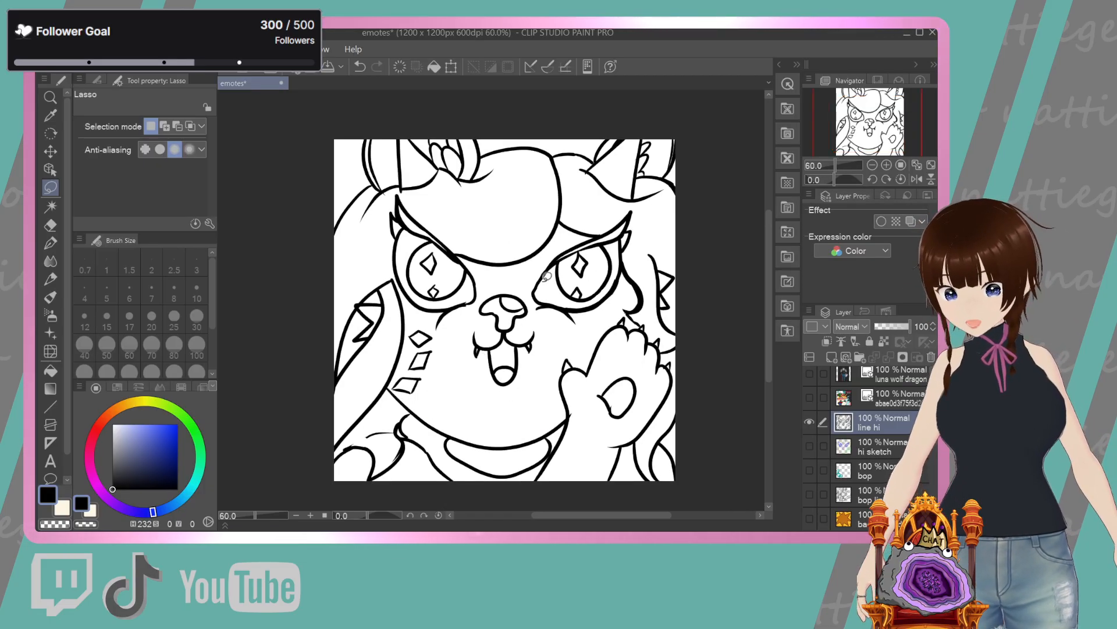
pyautogui.scroll(-1, 620, 318)
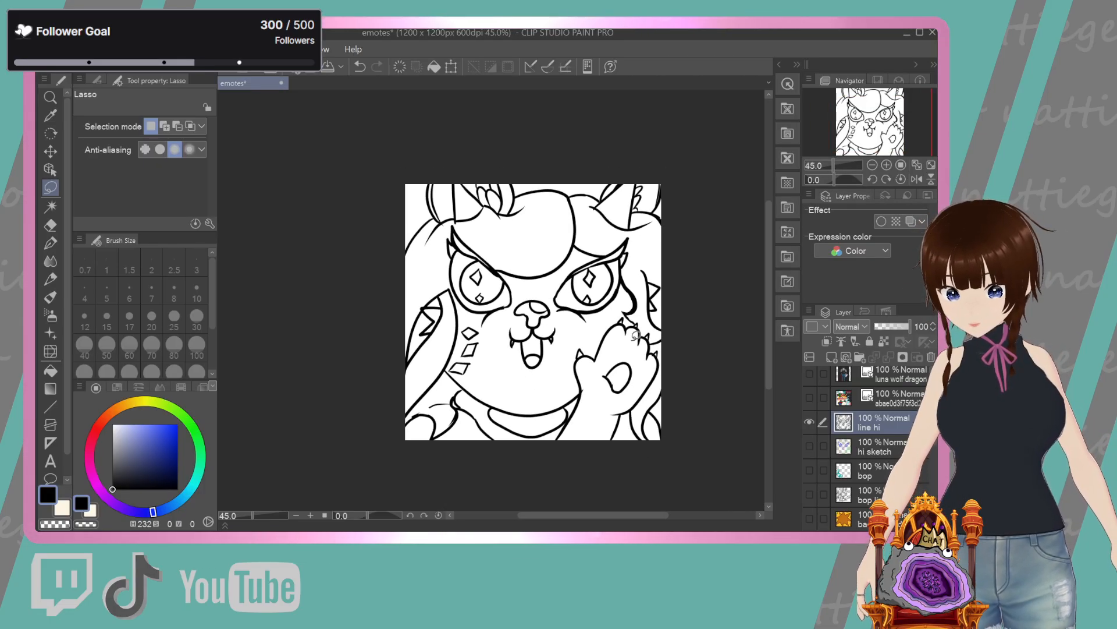
pyautogui.scroll(1, 635, 335)
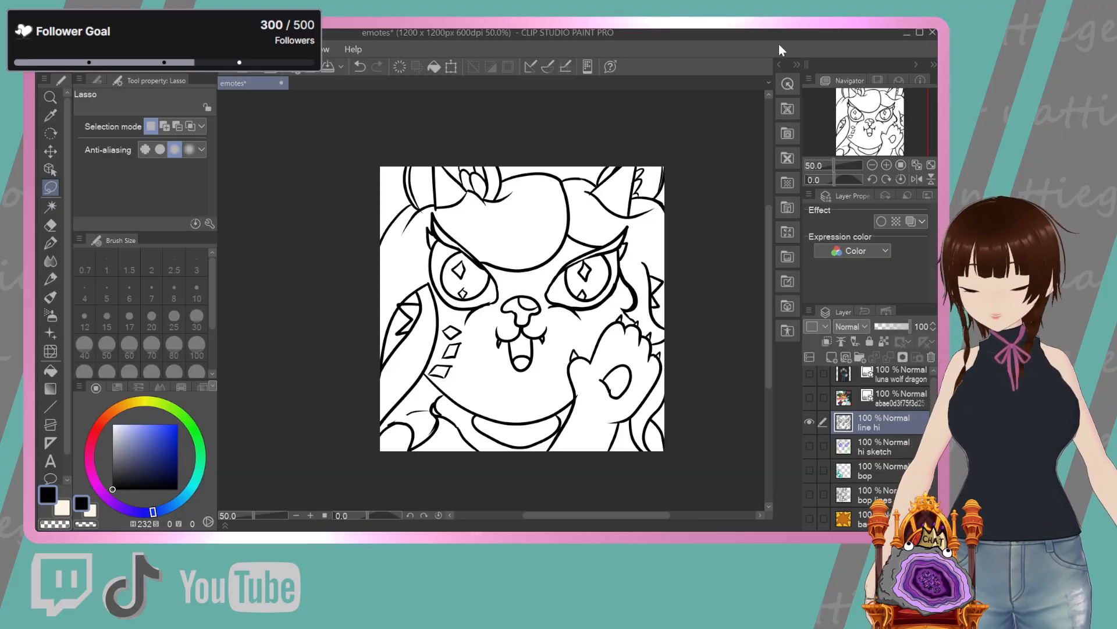
pyautogui.scroll(2, 440, 247)
pyautogui.scroll(4, 440, 247)
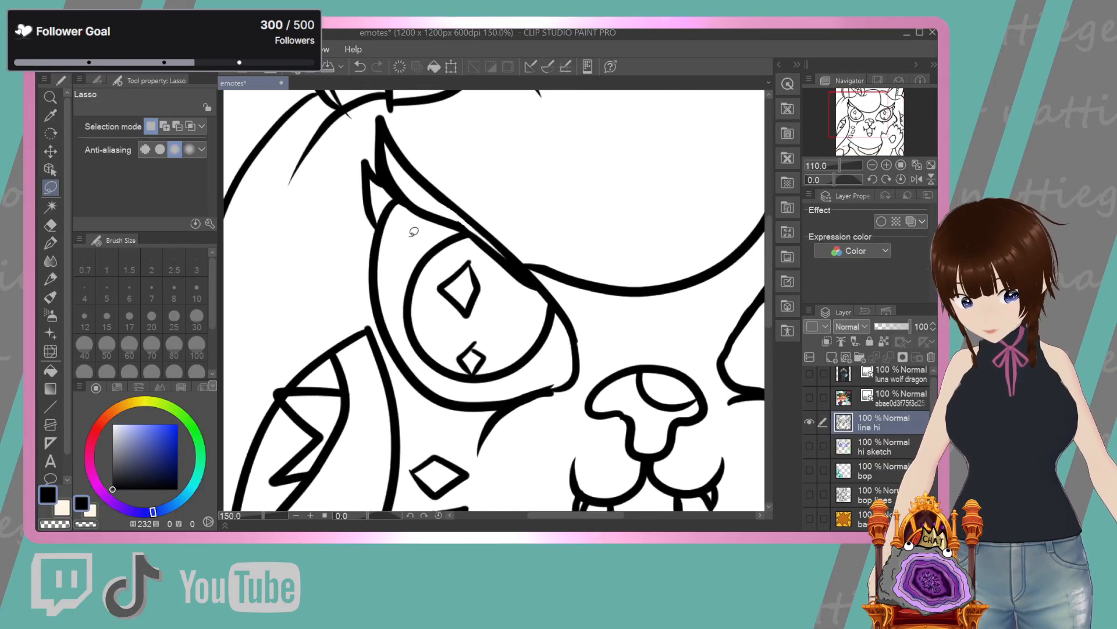
pyautogui.moveTo(768, 281); pyautogui.dragTo(769, 221)
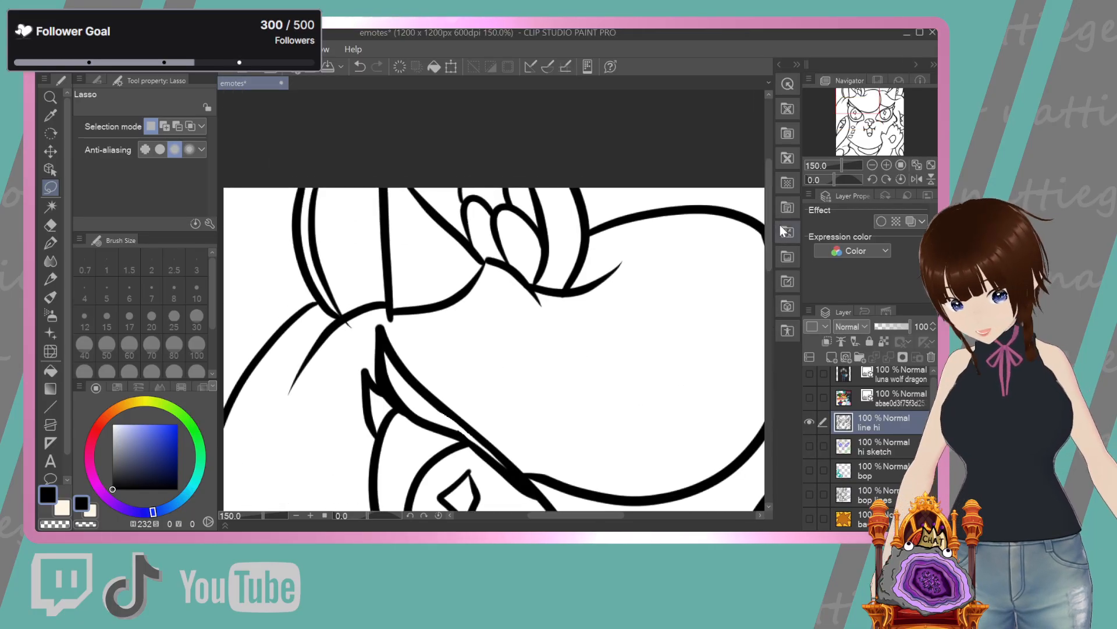
pyautogui.press('e')
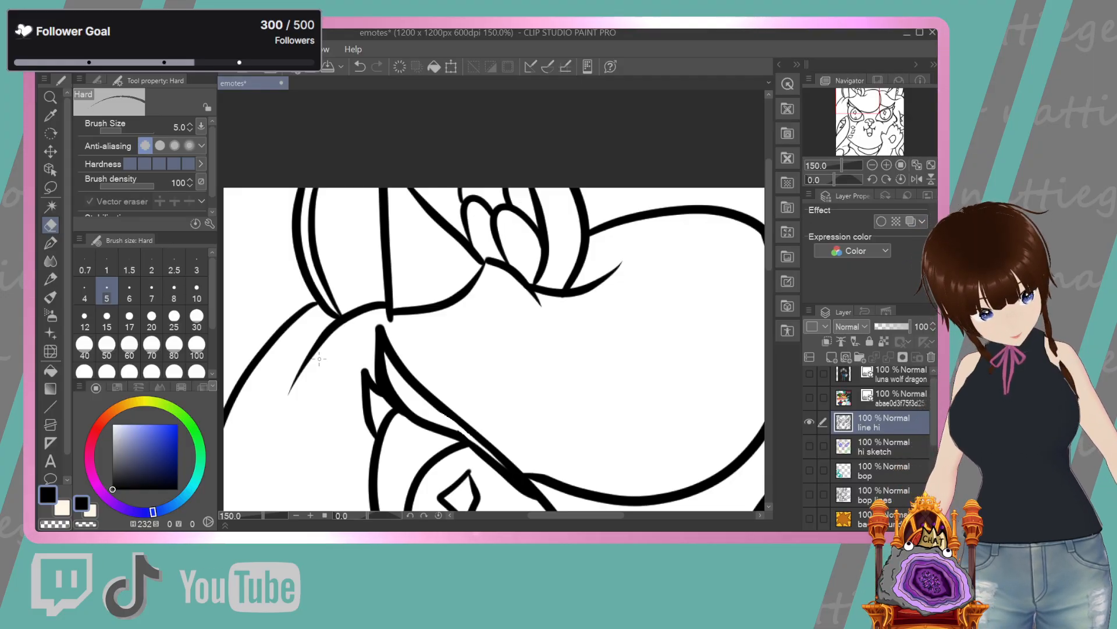
pyautogui.scroll(-4, 590, 285)
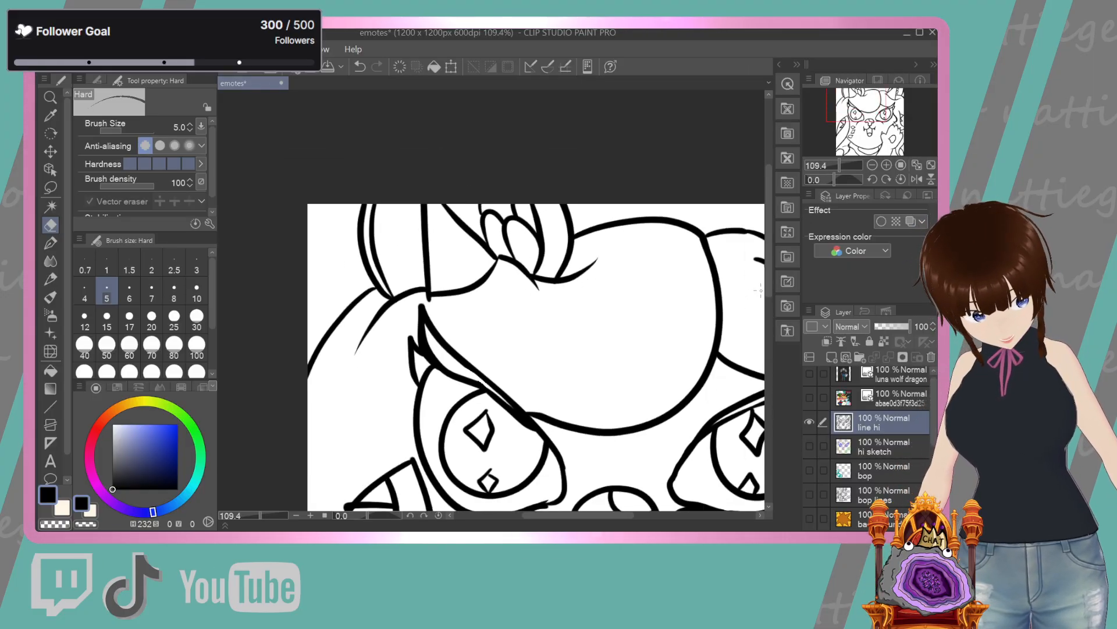
pyautogui.moveTo(770, 270); pyautogui.dragTo(770, 333)
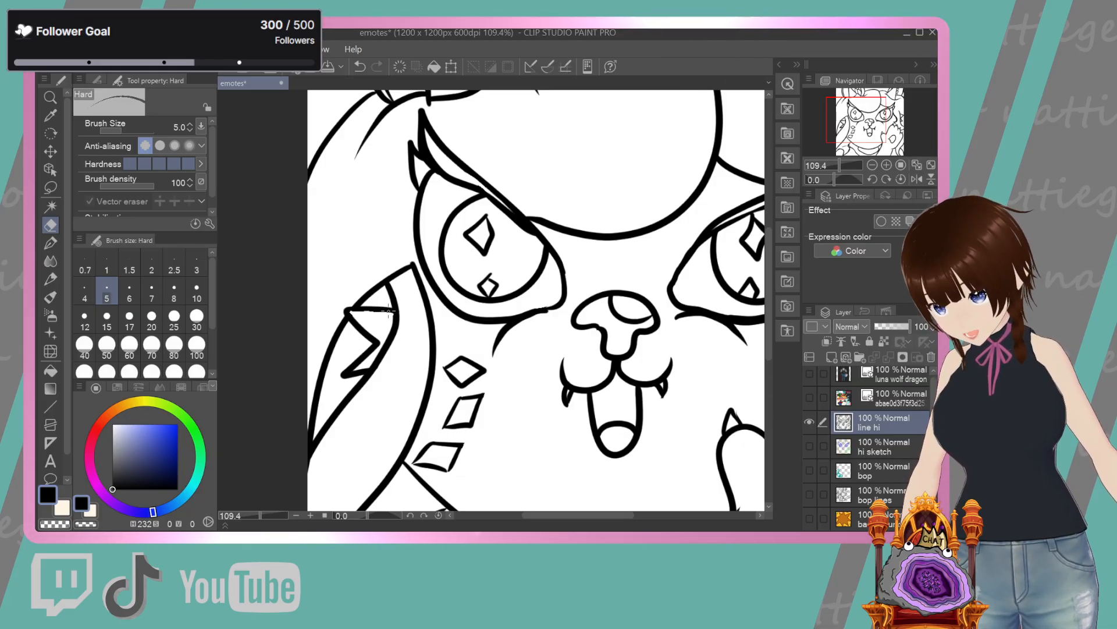
# Try to touch up the outline of the lowest cheek marking with the G-pen at size 8 and undo the stroke
pyautogui.click(56, 241)
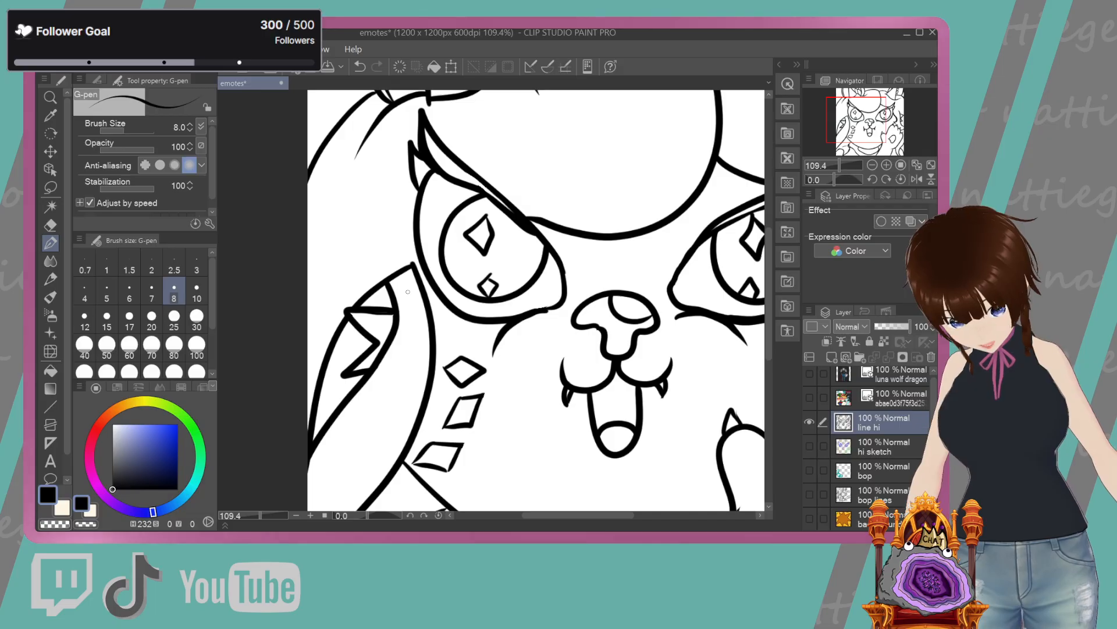
pyautogui.moveTo(449, 468); pyautogui.dragTo(462, 444)
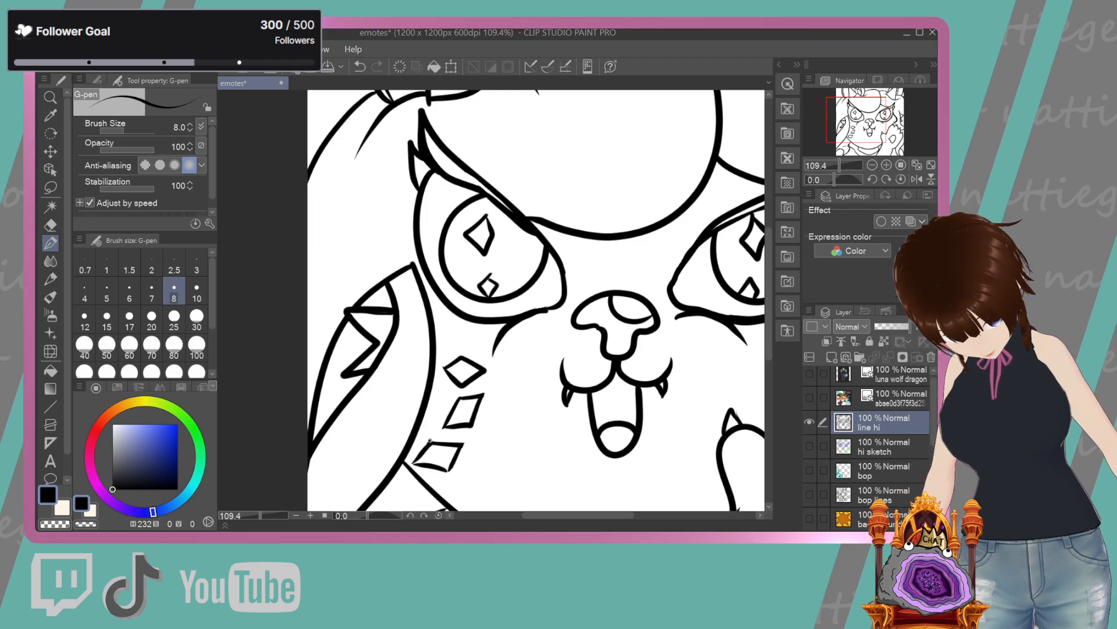
pyautogui.click(360, 67)
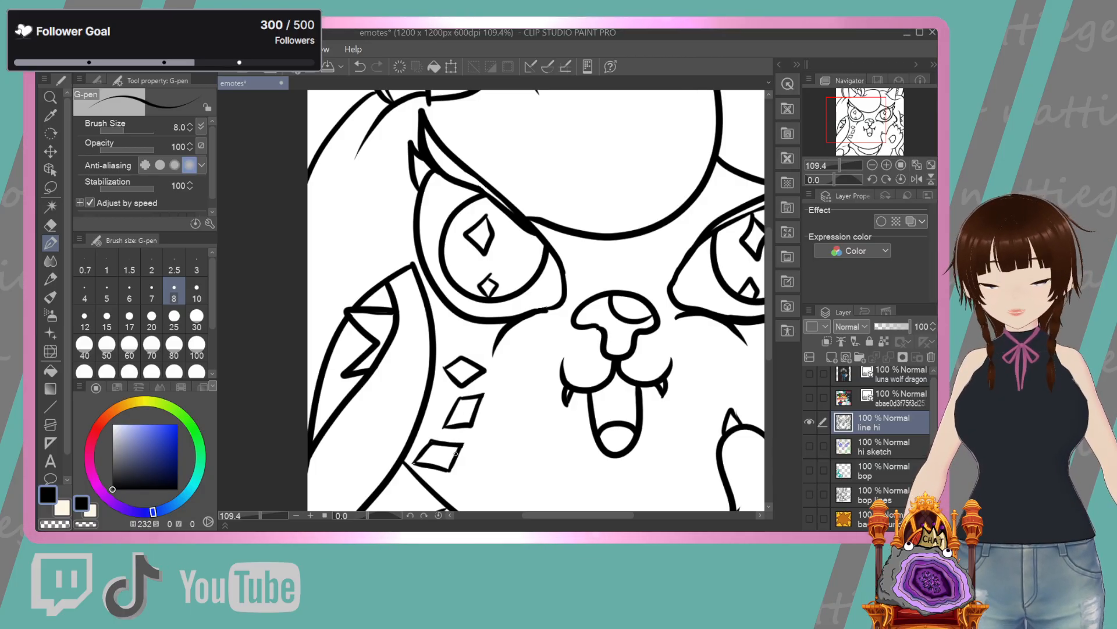
# Clean up the line edges of the raised paw around its outer claw with the hard eraser at size 5
pyautogui.scroll(-3, 462, 449)
pyautogui.moveTo(462, 449); pyautogui.dragTo(554, 469)
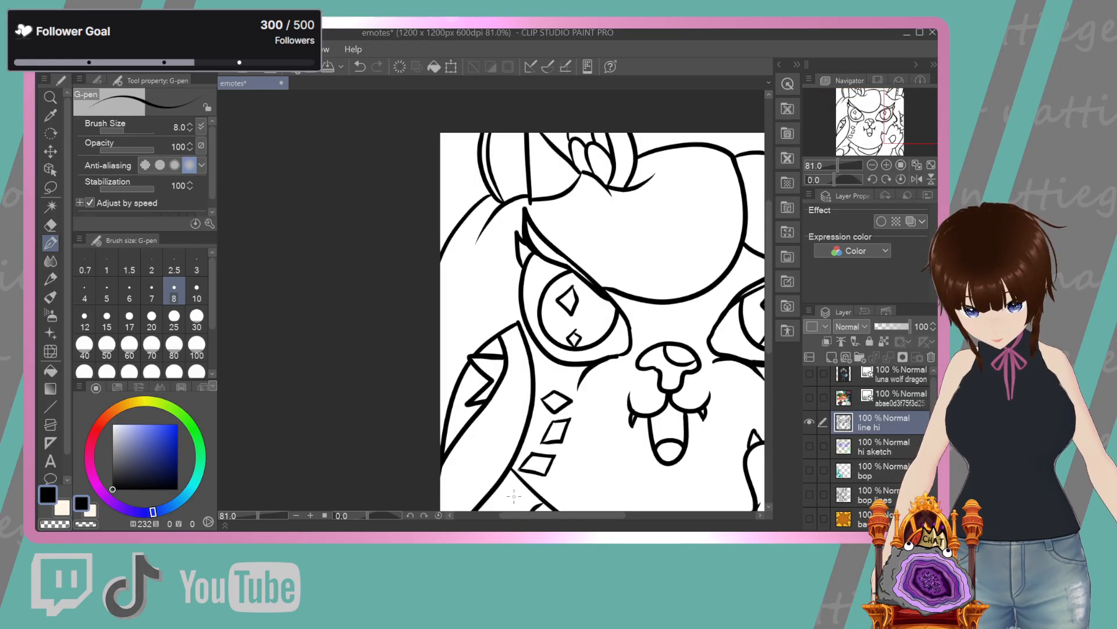
pyautogui.scroll(2, 541, 471)
pyautogui.moveTo(771, 304); pyautogui.dragTo(772, 379)
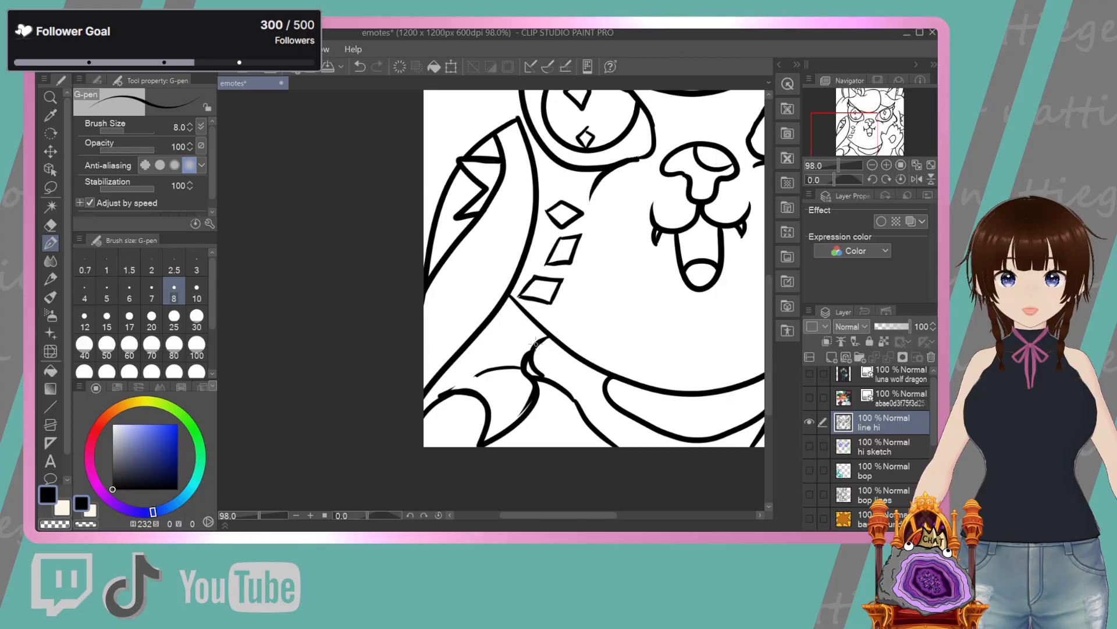
pyautogui.moveTo(576, 516); pyautogui.dragTo(632, 519)
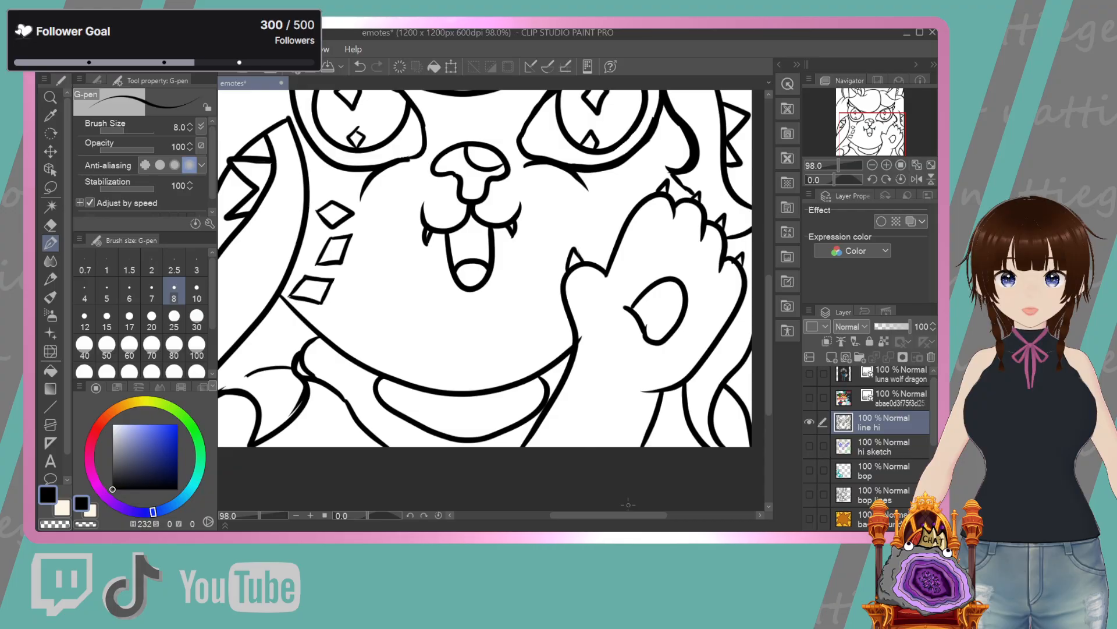
pyautogui.click(53, 222)
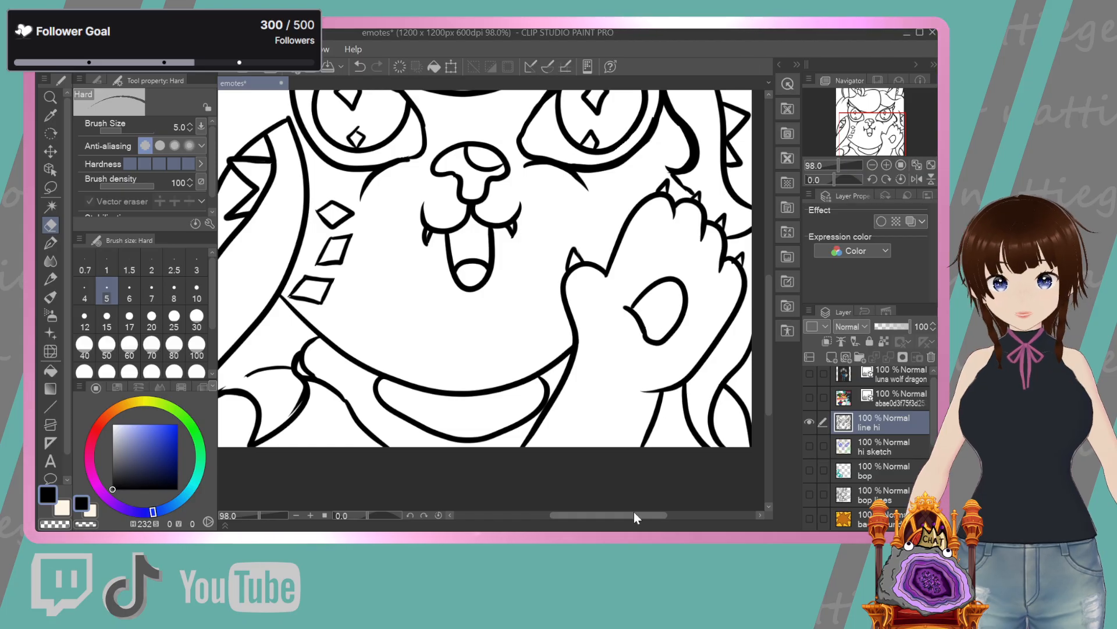
pyautogui.moveTo(634, 512); pyautogui.dragTo(672, 514)
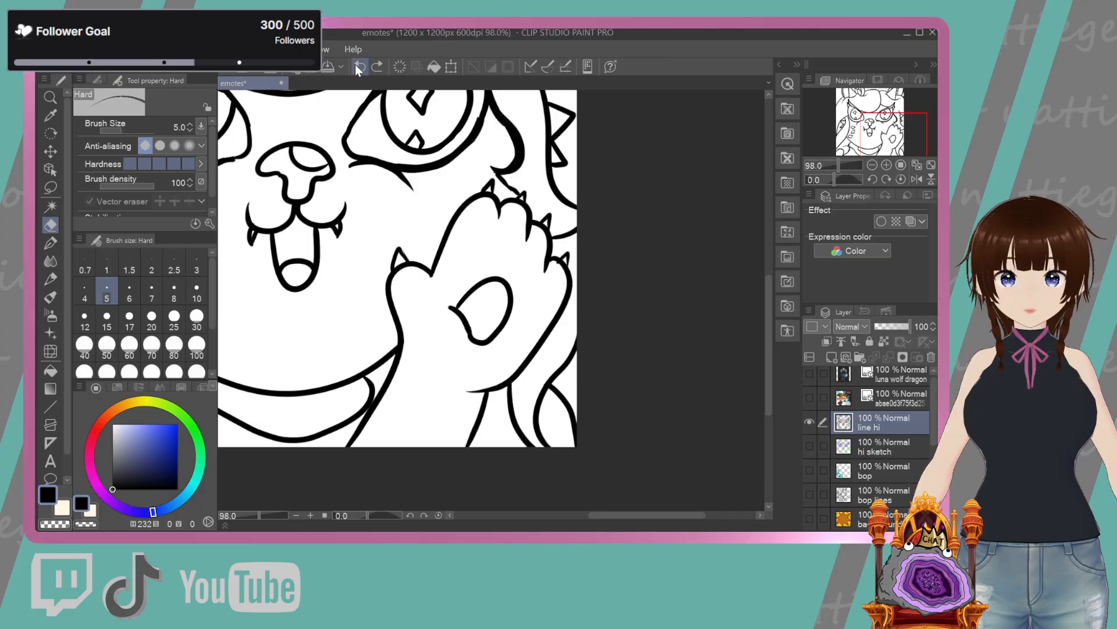
pyautogui.click(560, 263)
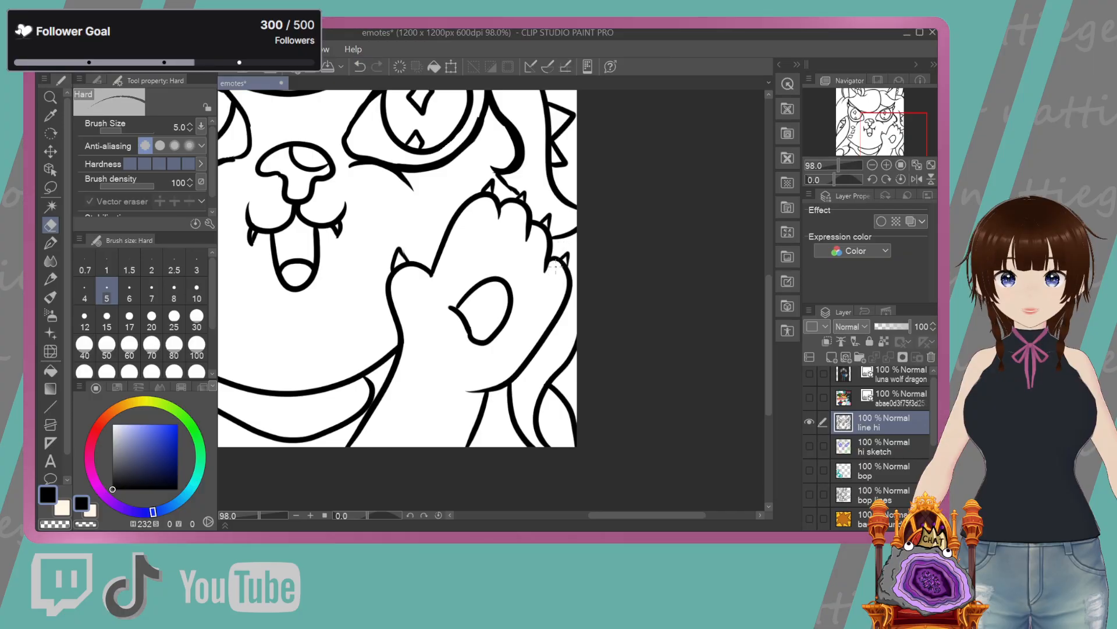
# Ink the short line connecting the cheek fur to the raised paw with the G-pen at size 8
pyautogui.moveTo(767, 287); pyautogui.dragTo(767, 248)
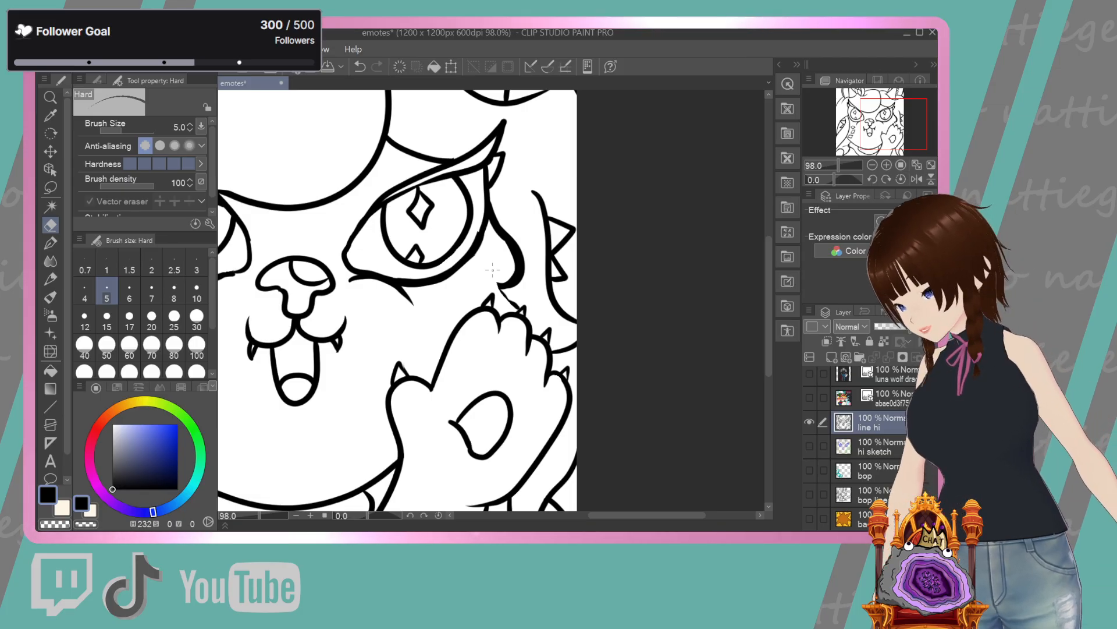
pyautogui.press('p')
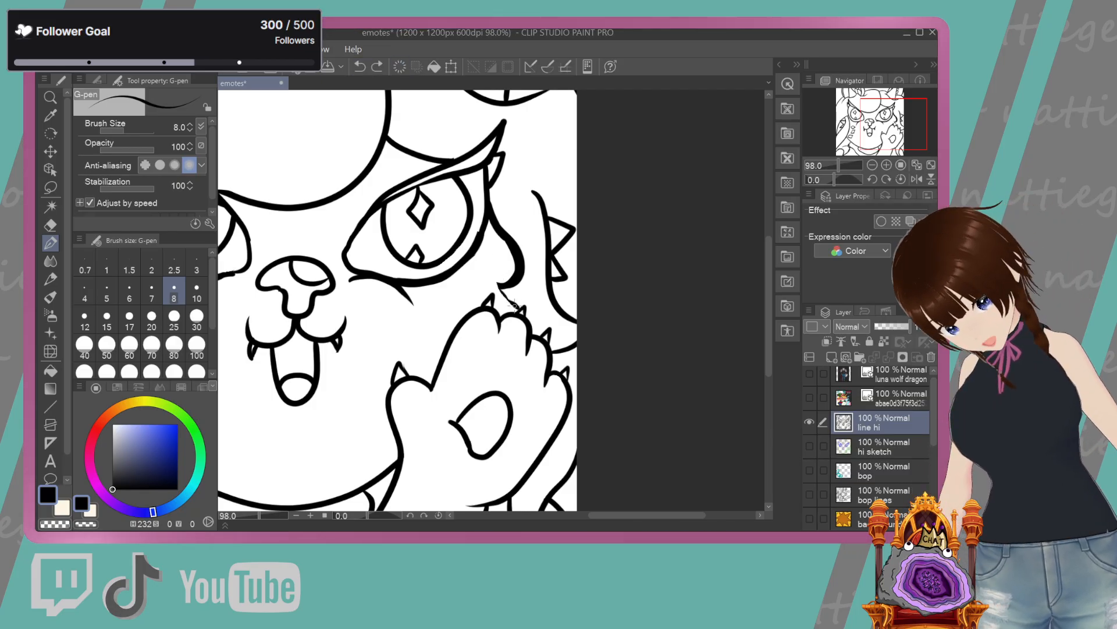
pyautogui.moveTo(515, 304); pyautogui.dragTo(497, 272)
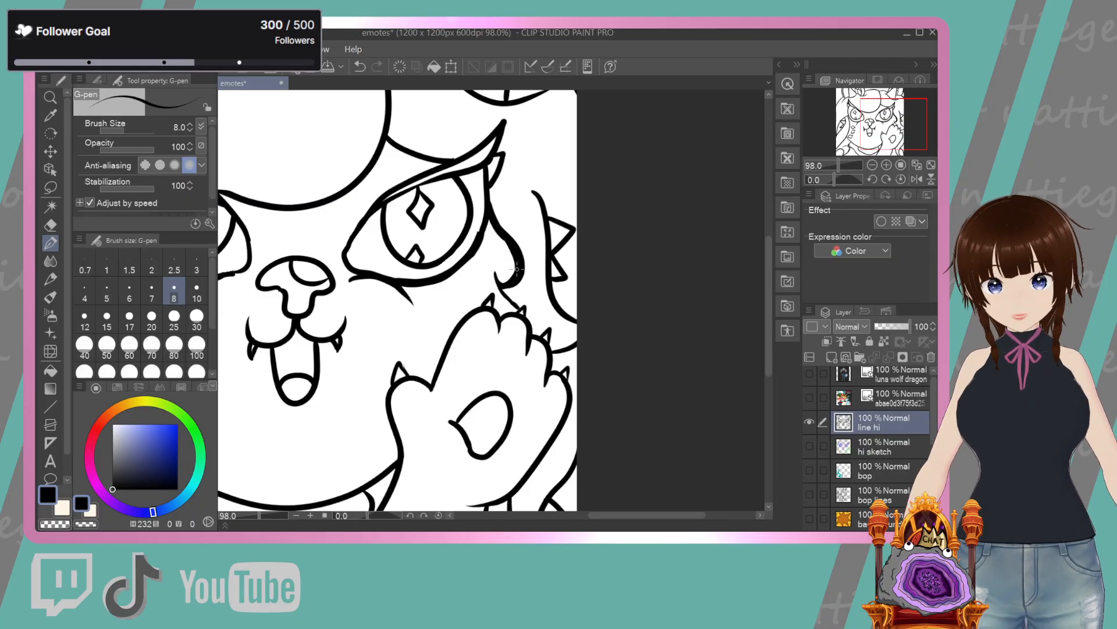
# Clean up the outline around the right eye with the hard eraser at size 5
pyautogui.moveTo(769, 266); pyautogui.dragTo(762, 219)
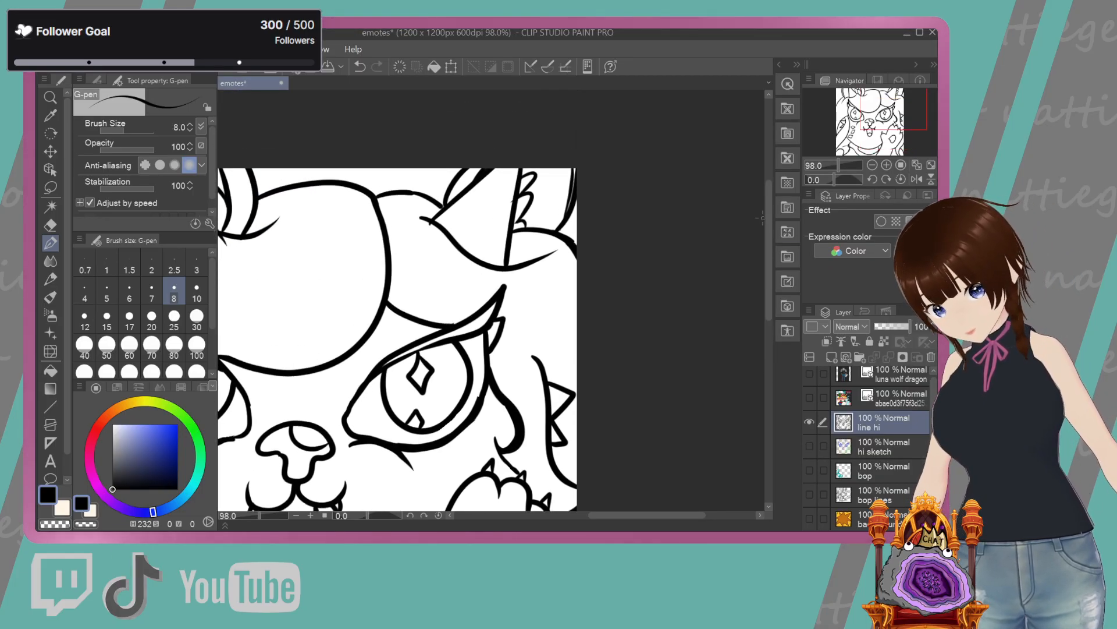
pyautogui.click(50, 224)
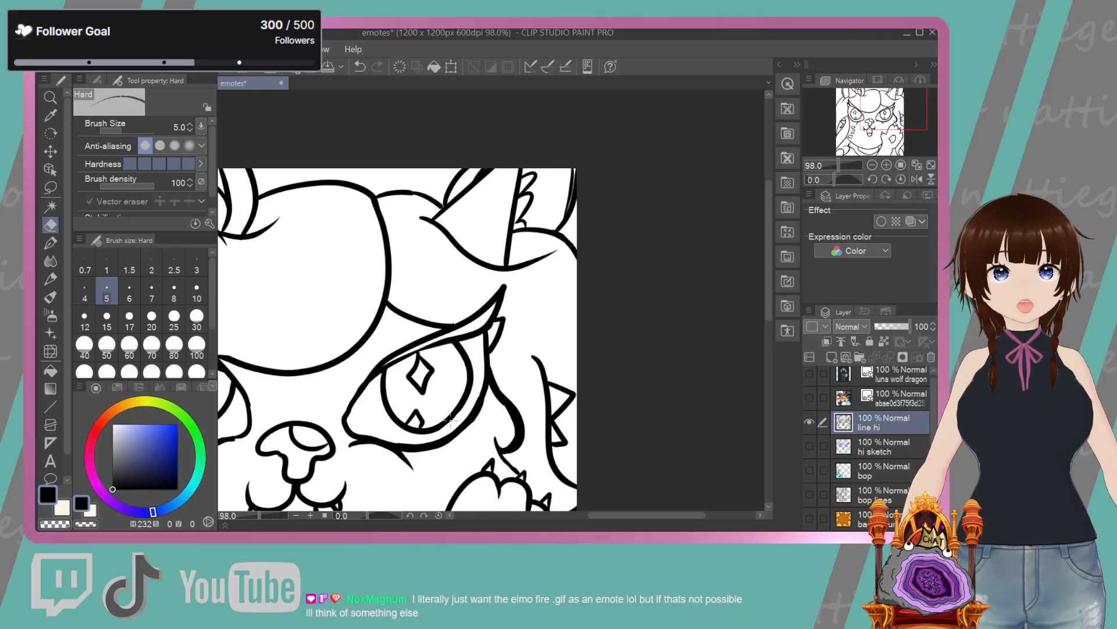
pyautogui.moveTo(606, 512); pyautogui.dragTo(578, 511)
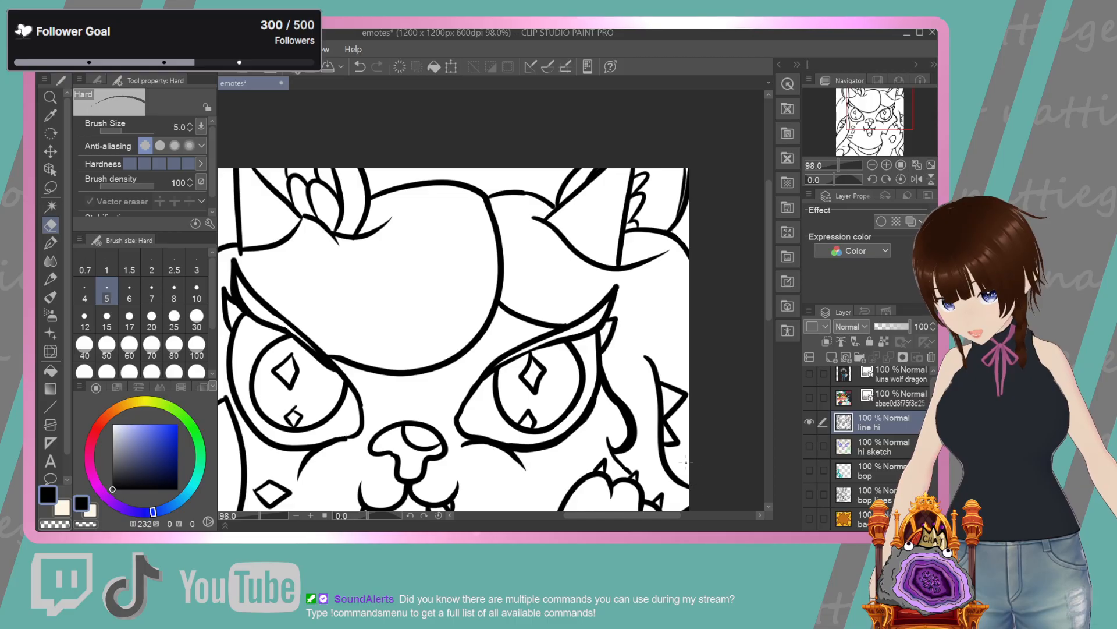
# Ink small triangular markings on the neck band and on the cheek beside the raised paw with the G-pen at size 8
pyautogui.scroll(-2, 570, 362)
pyautogui.scroll(-2, 570, 362)
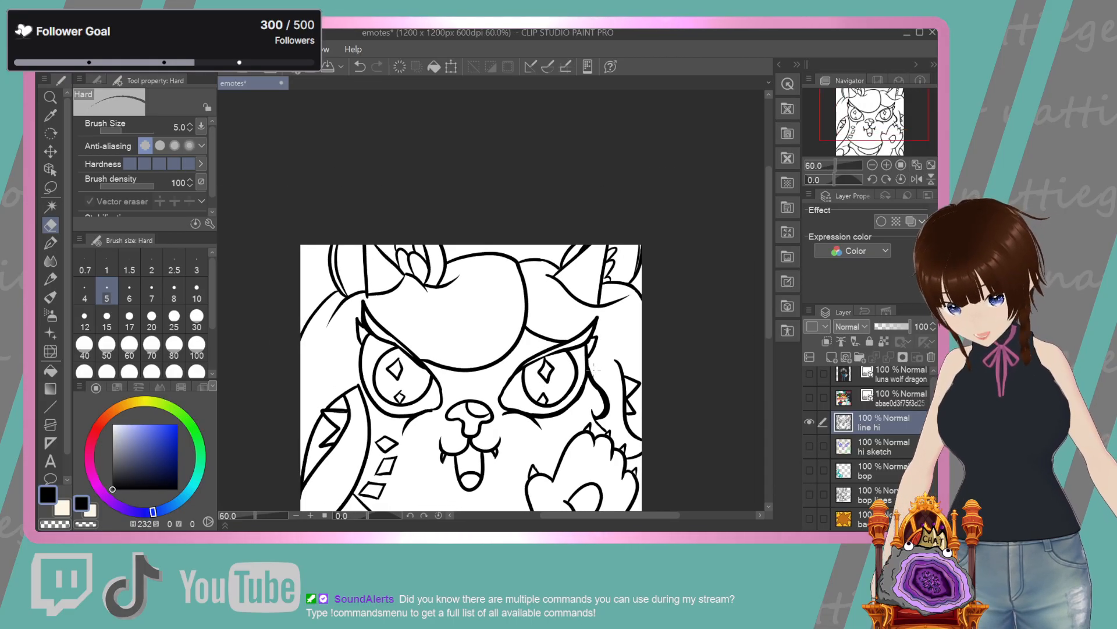
pyautogui.scroll(-3, 769, 368)
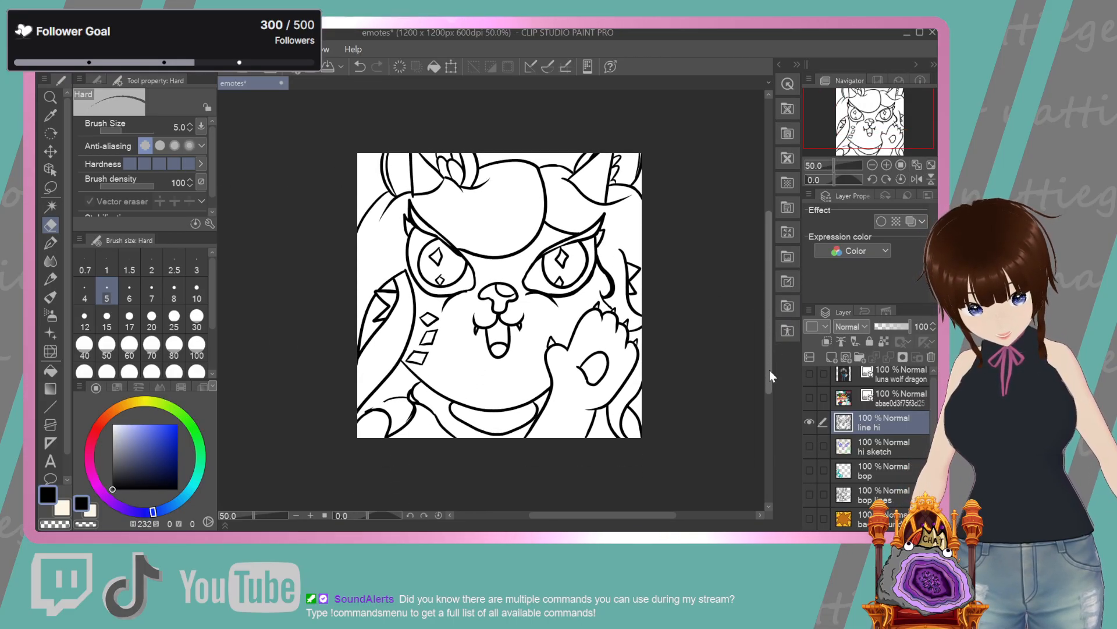
pyautogui.scroll(1, 736, 369)
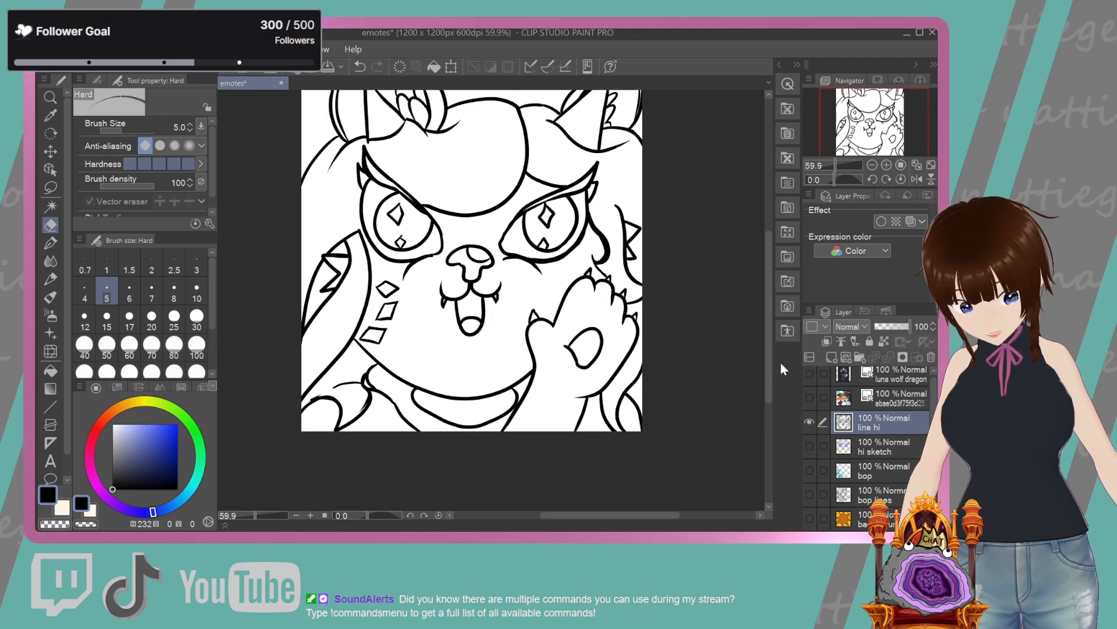
pyautogui.moveTo(770, 369); pyautogui.dragTo(773, 351)
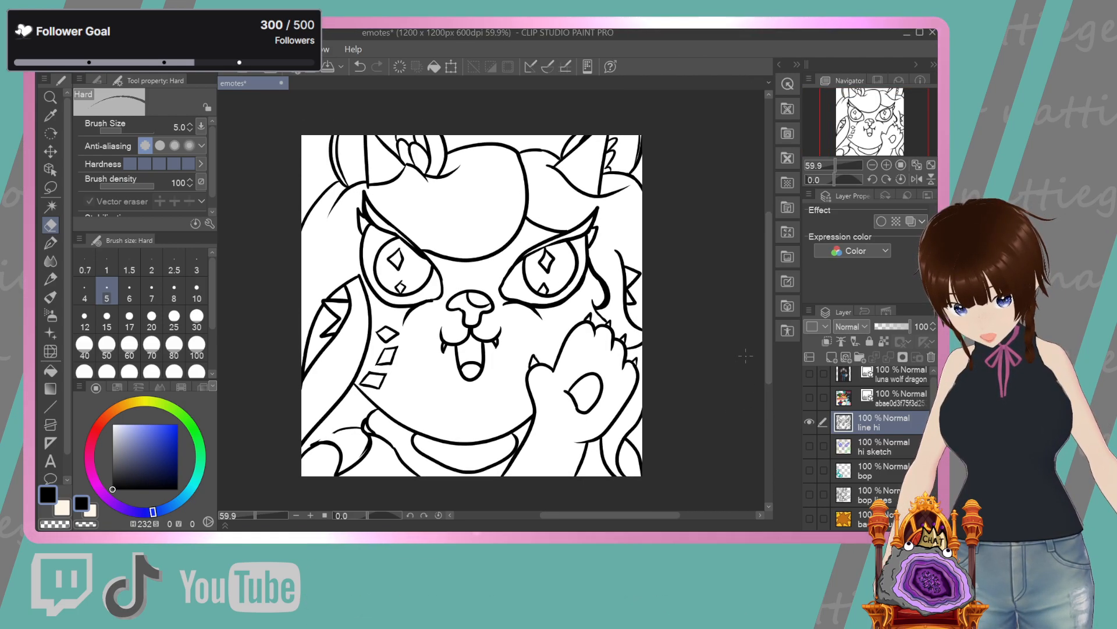
pyautogui.scroll(-1, 743, 356)
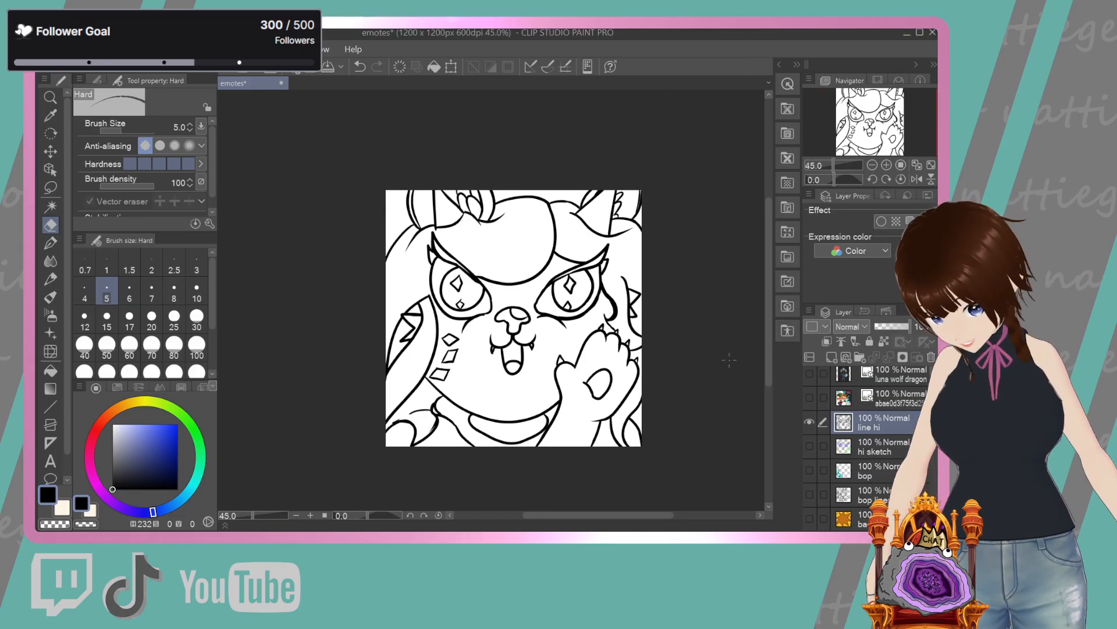
pyautogui.click(53, 243)
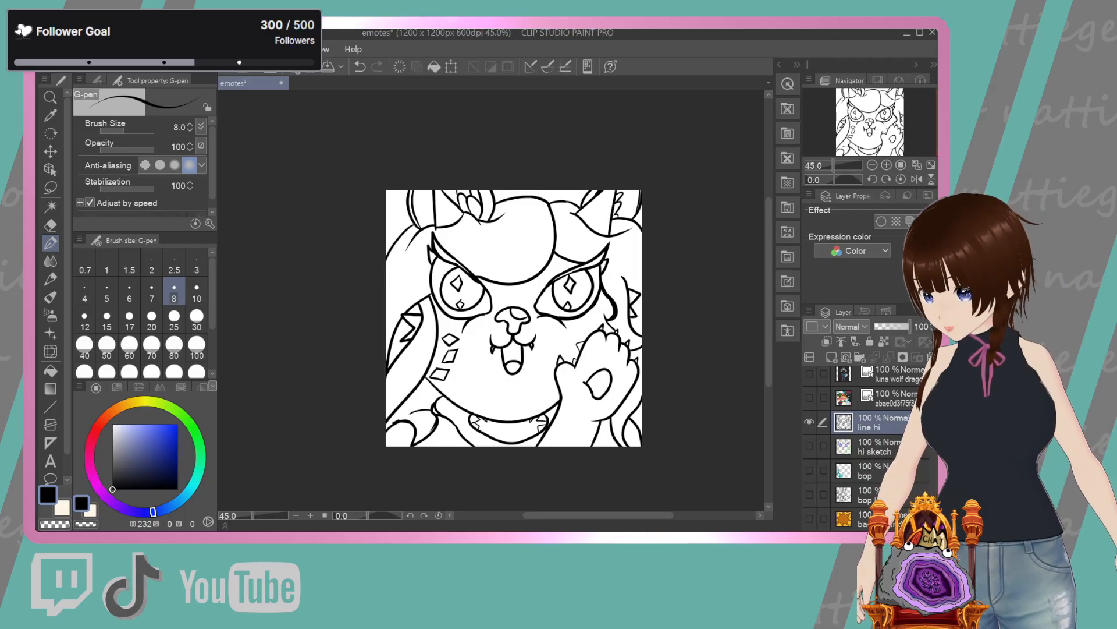
# Lasso the right eye on the "line hi" layer, rotate it slightly counterclockwise with a transform, and deselect
pyautogui.click(50, 187)
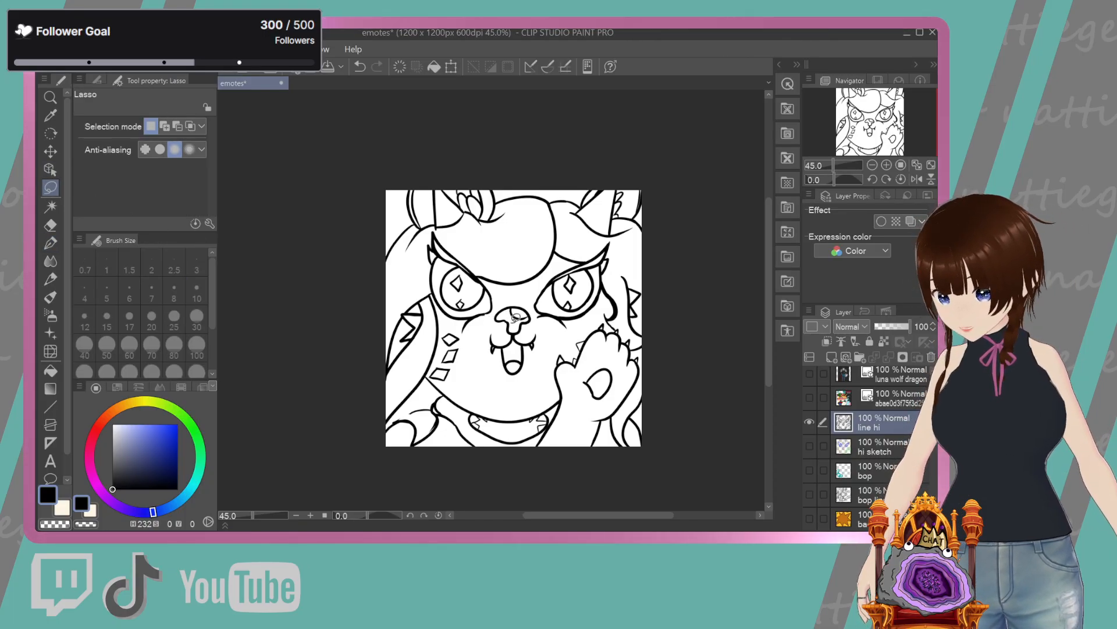
pyautogui.scroll(2, 512, 318)
pyautogui.scroll(2, 628, 244)
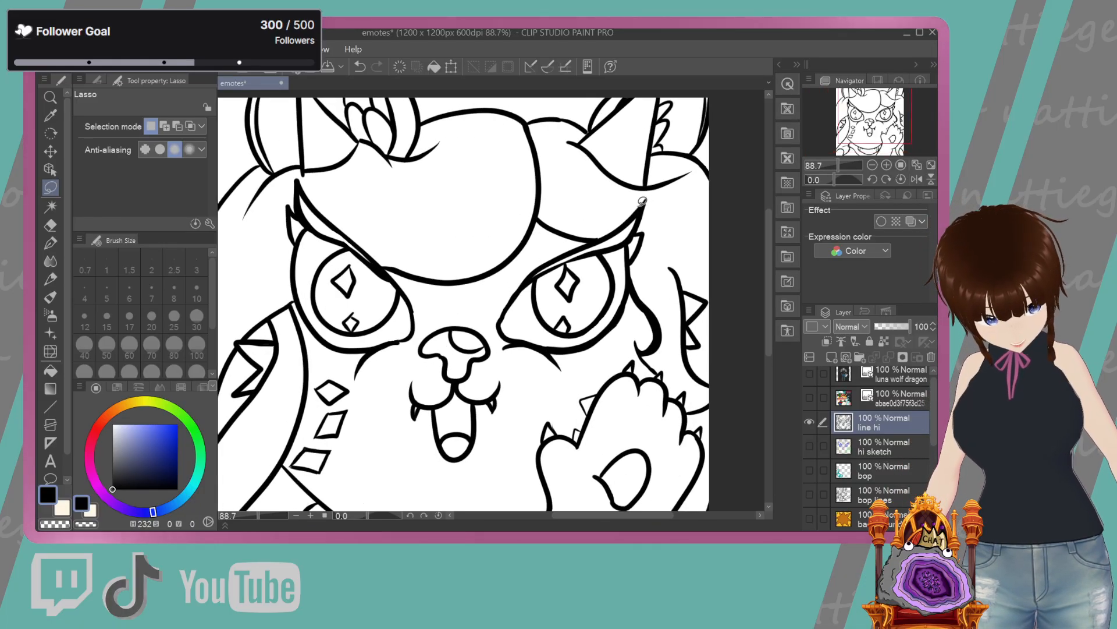
pyautogui.moveTo(648, 192)
pyautogui.mouseDown()
pyautogui.moveTo(635, 216)
pyautogui.moveTo(596, 235)
pyautogui.mouseUp()
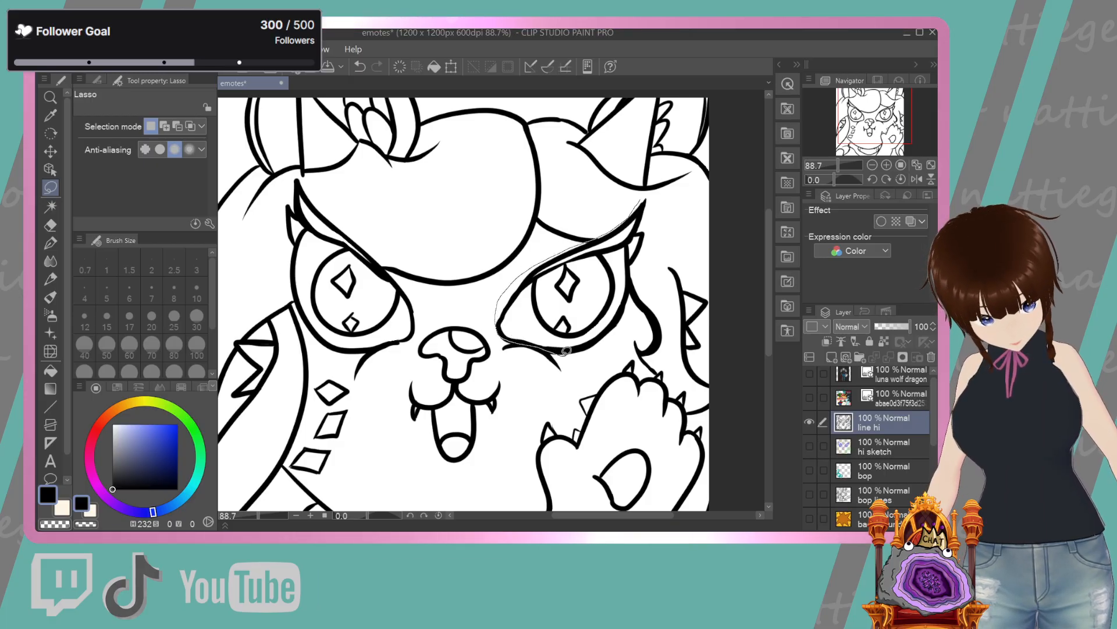
pyautogui.moveTo(634, 299); pyautogui.dragTo(646, 197)
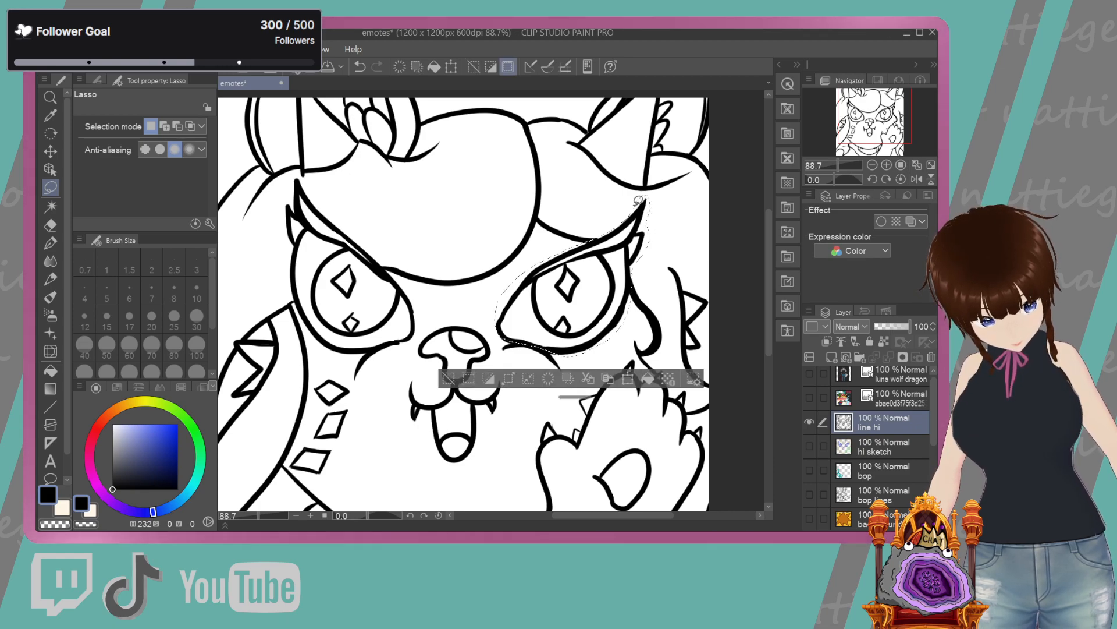
pyautogui.click(629, 379)
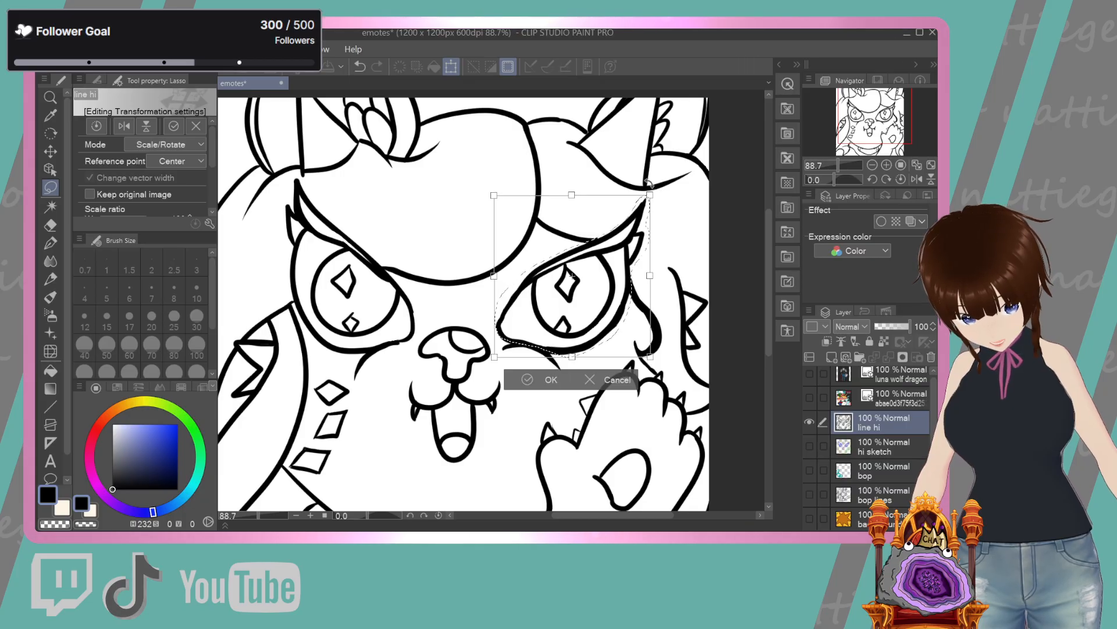
pyautogui.moveTo(660, 190); pyautogui.dragTo(652, 182)
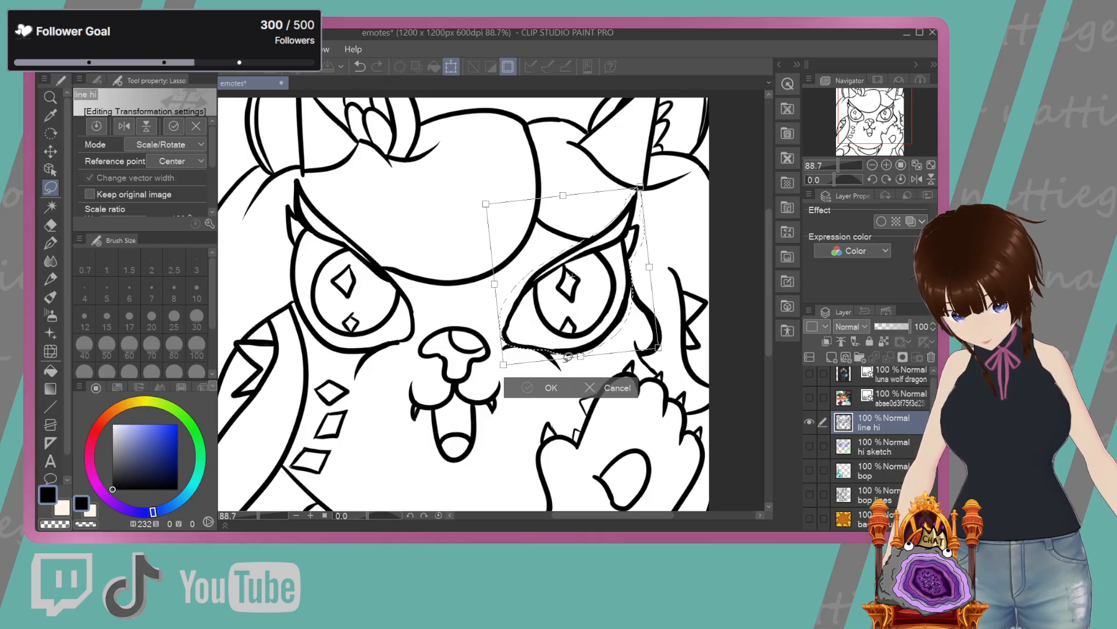
pyautogui.press('Return')
pyautogui.hotkey('ctrl', 'd')
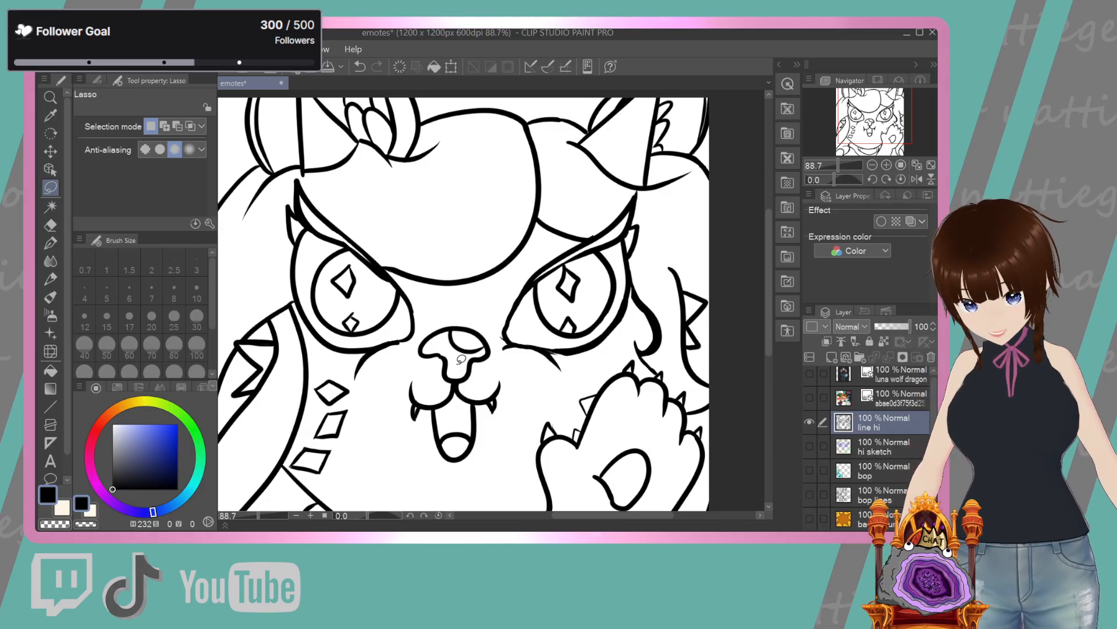
# Repair the lower outline of the rotated right eye with the G-pen at size 12 and the hard eraser at size 5
pyautogui.click(51, 225)
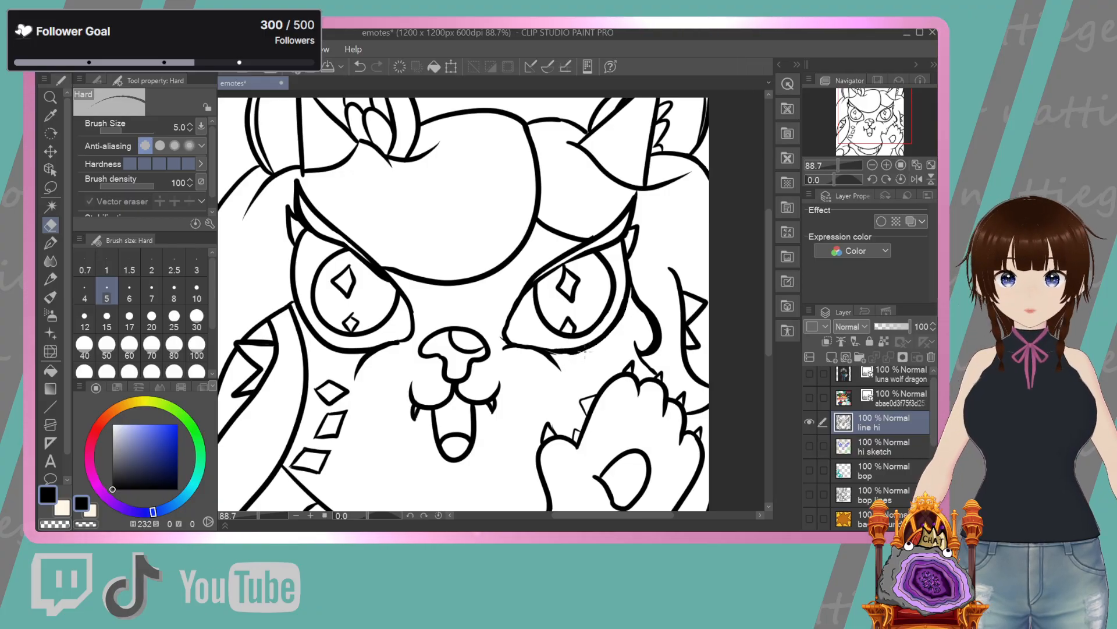
pyautogui.click(129, 317)
pyautogui.click(86, 315)
pyautogui.click(59, 241)
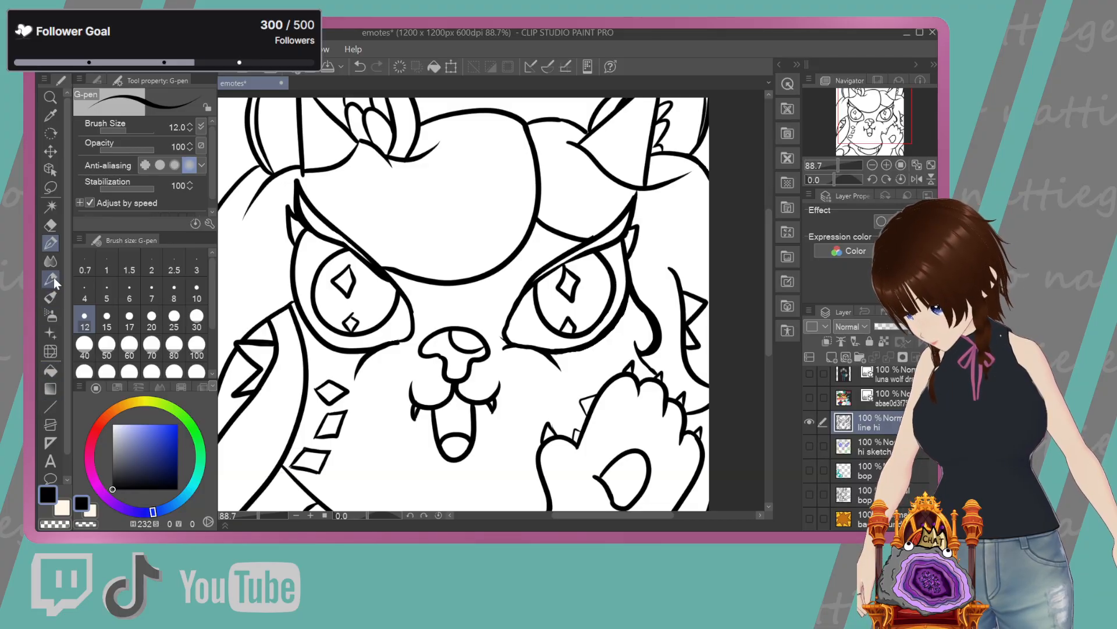
pyautogui.click(50, 225)
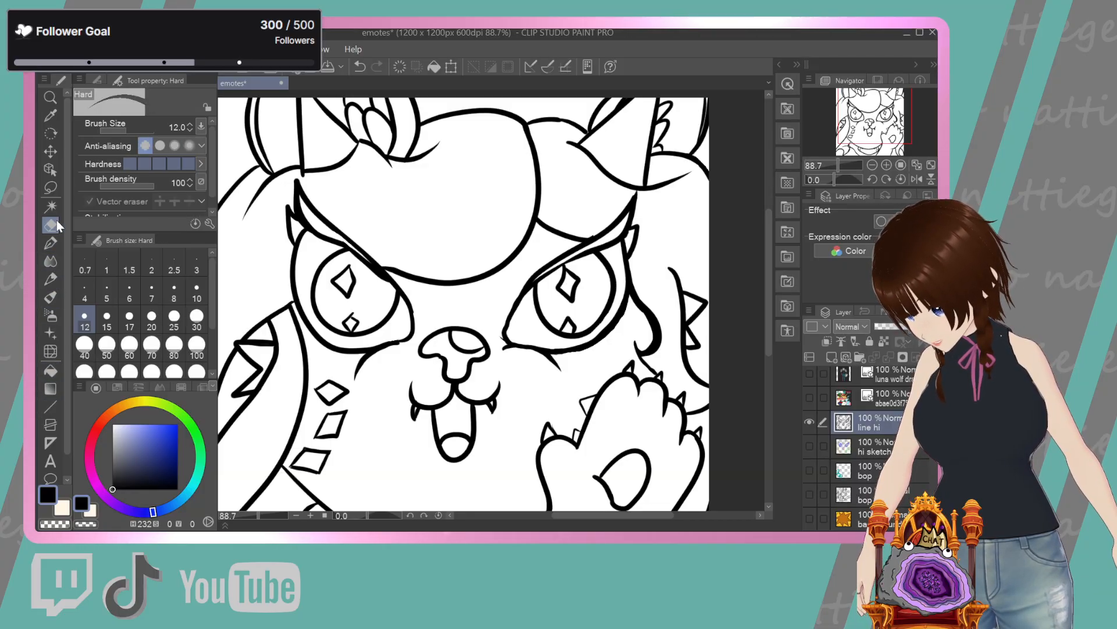
pyautogui.click(107, 291)
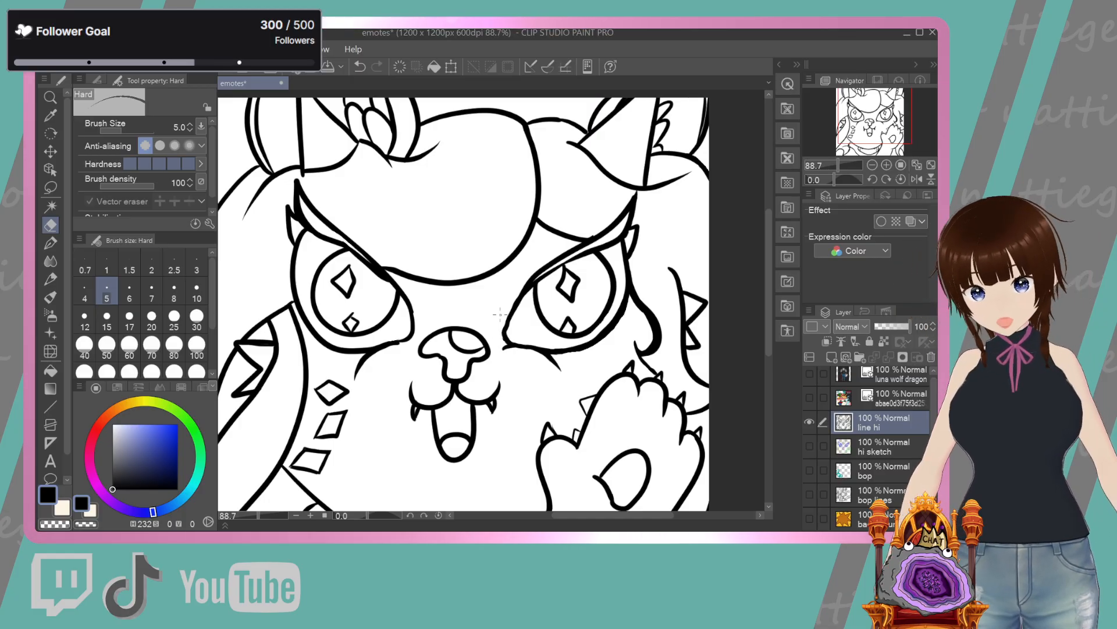
# Save the emotes file and check the whole "hi" line art
pyautogui.scroll(-3, 499, 314)
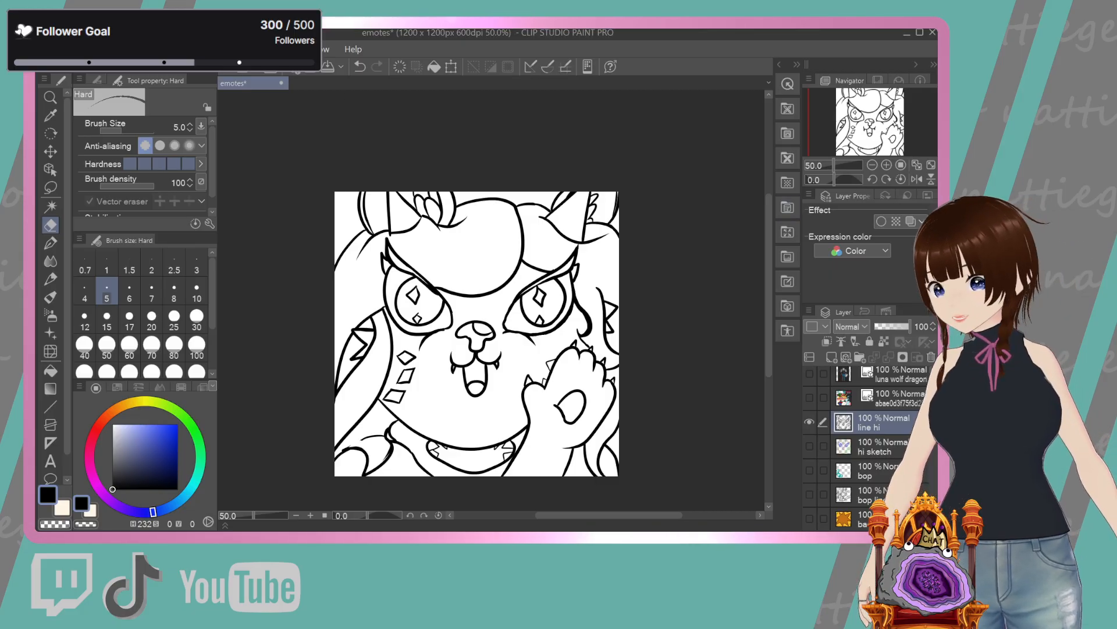
pyautogui.click(47, 49)
pyautogui.click(100, 132)
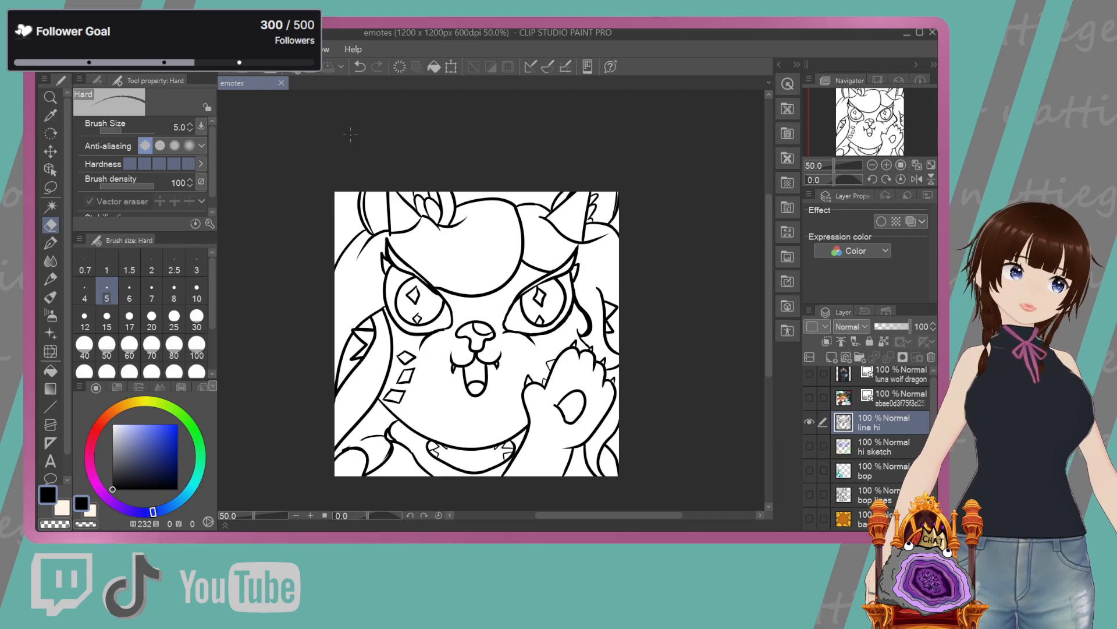
pyautogui.scroll(1, 351, 134)
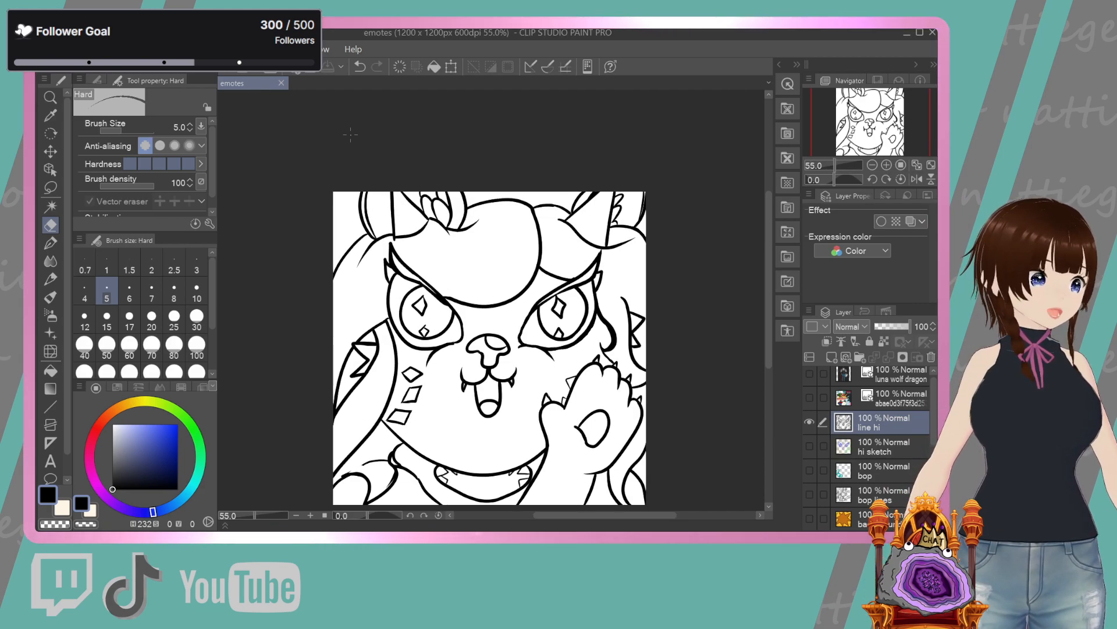
pyautogui.scroll(-2, 690, 199)
pyautogui.scroll(1, 697, 257)
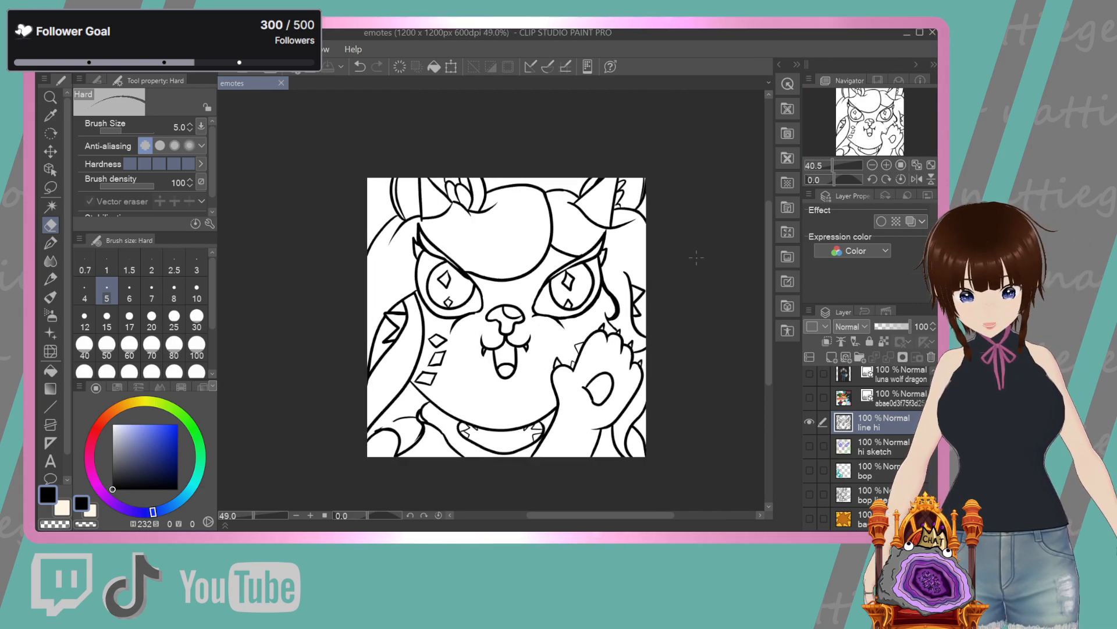